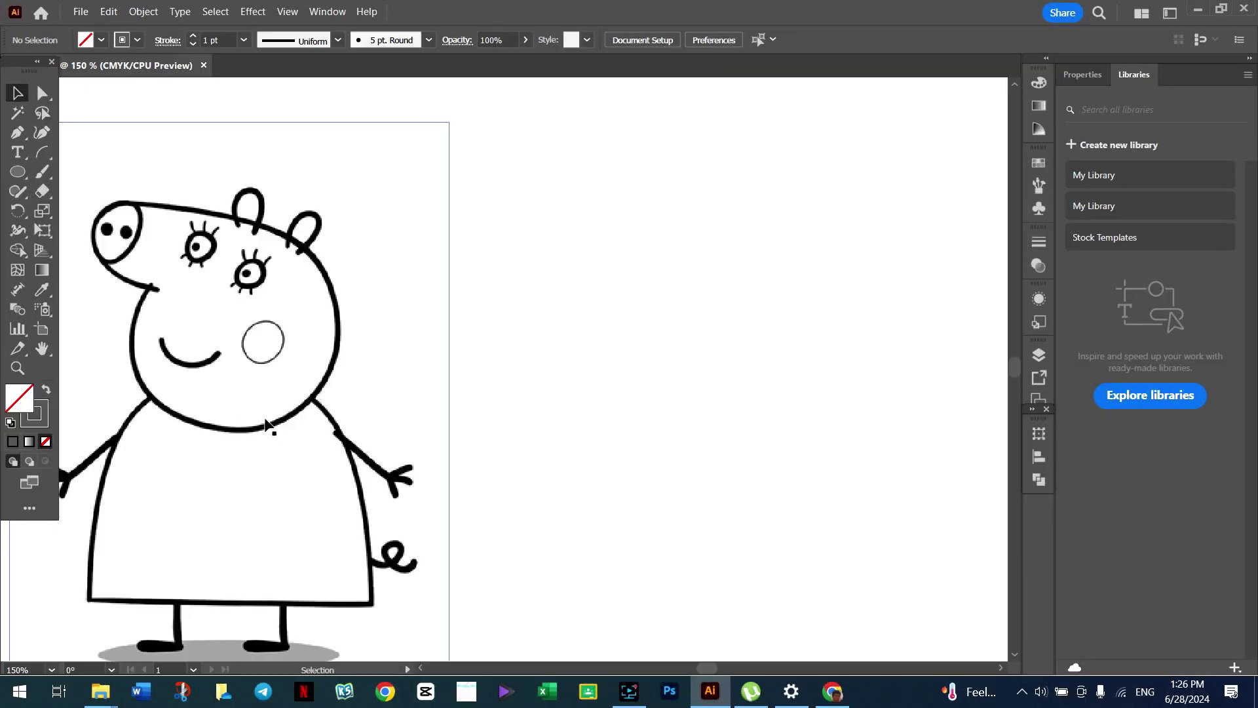
Step: Make the pig sketch layer (Layer 1) a dimmed template layer
left_click_drag(260, 416, 571, 379)
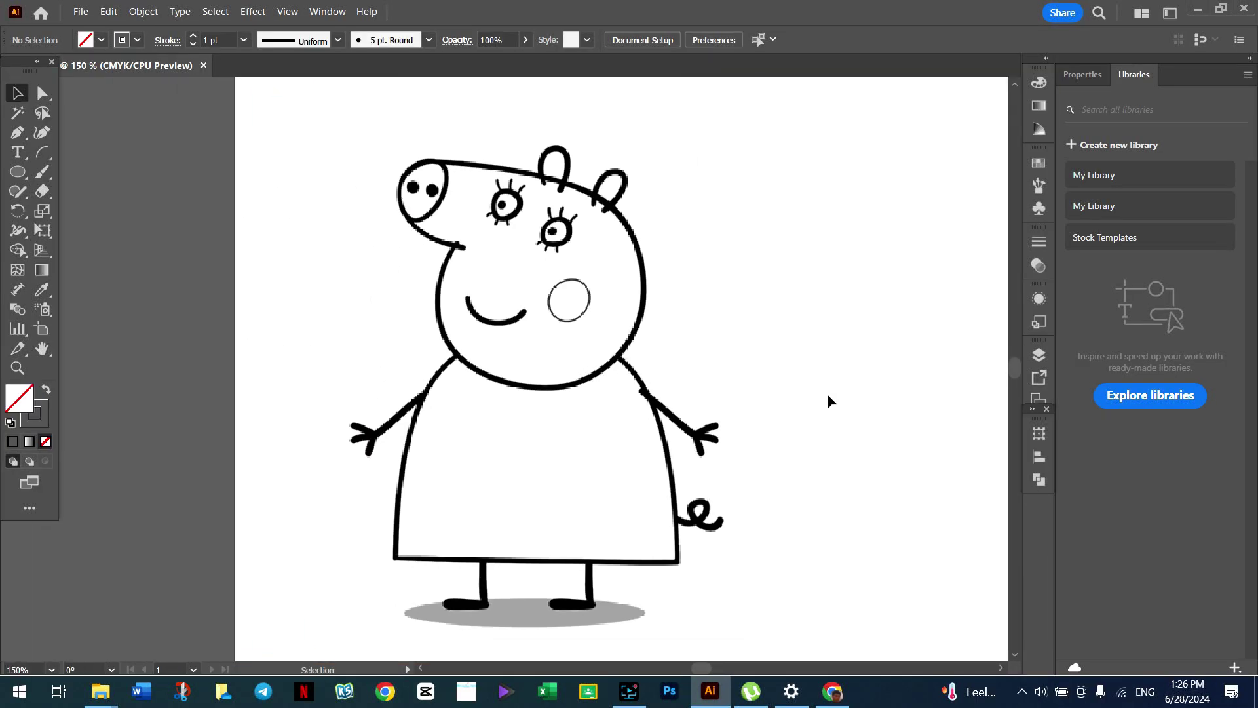
left_click_drag(820, 360, 812, 368)
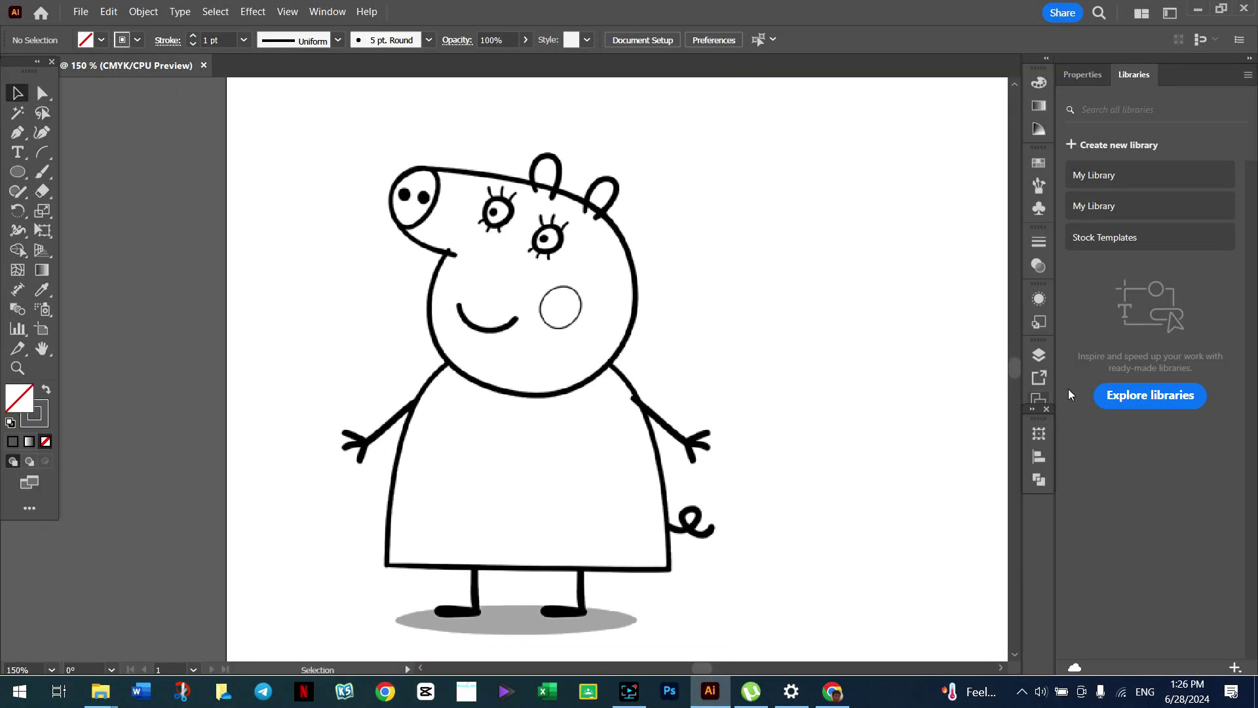
left_click(1039, 355)
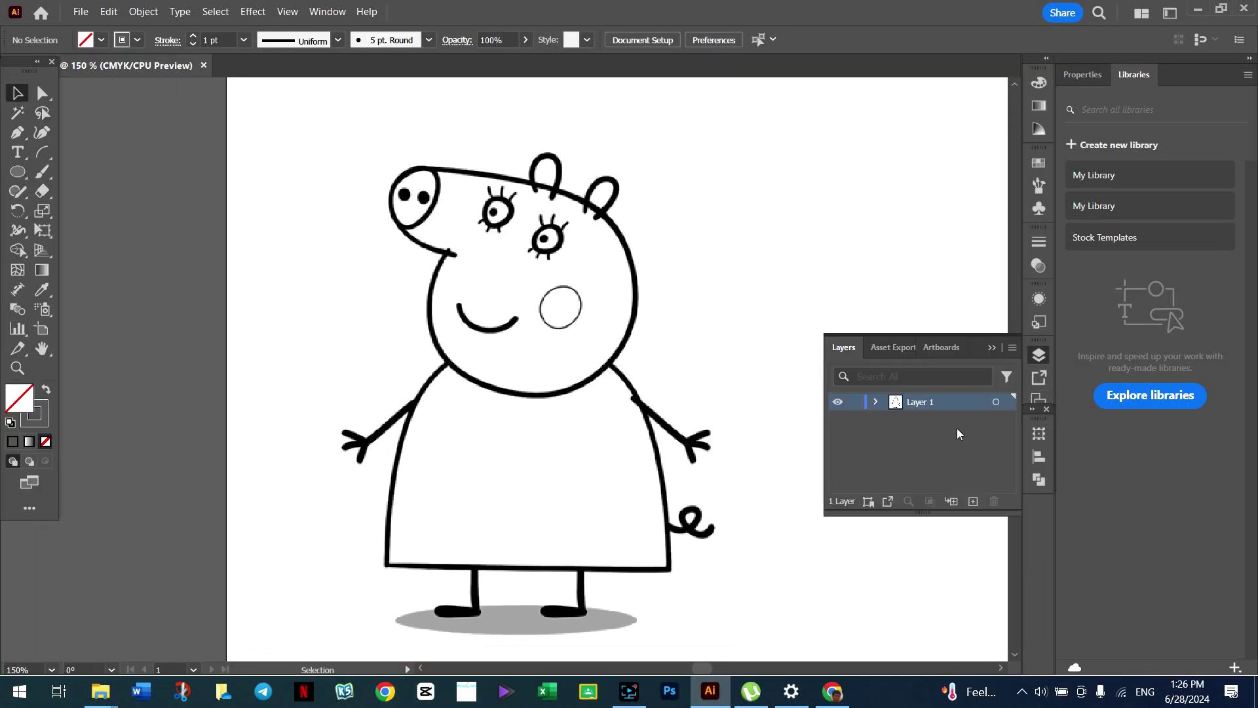
double_click(896, 403)
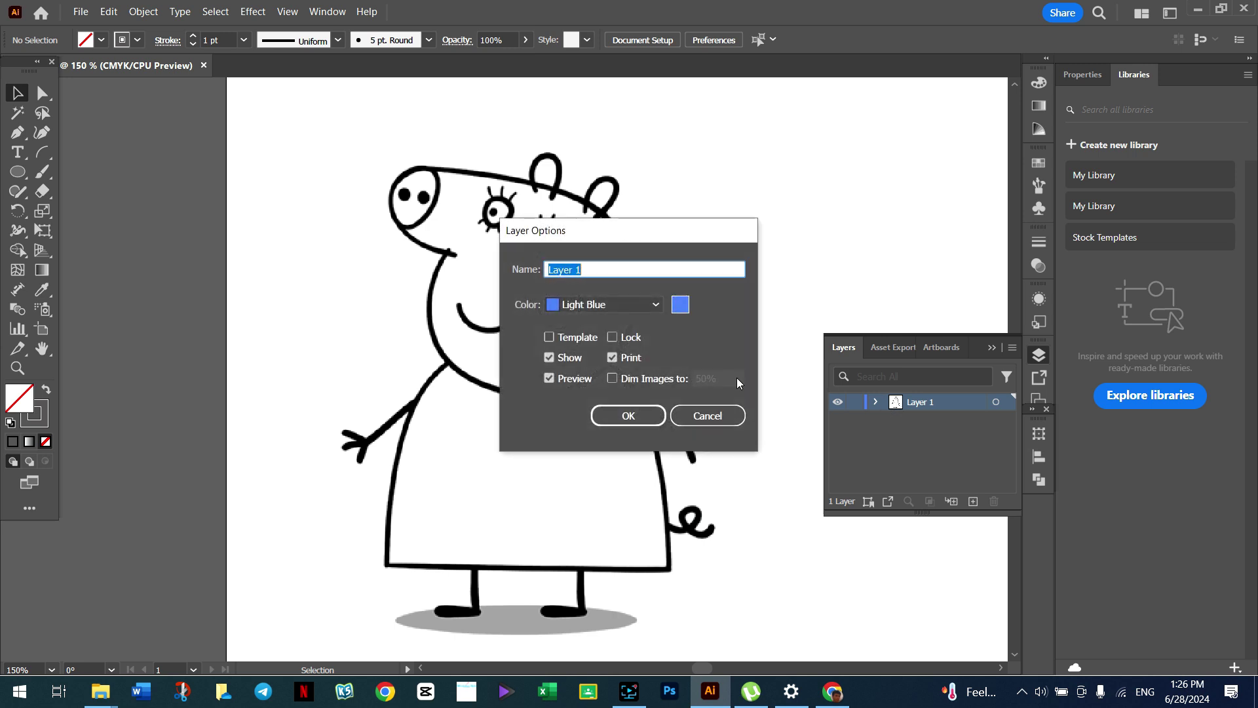
left_click(562, 341)
left_click(627, 415)
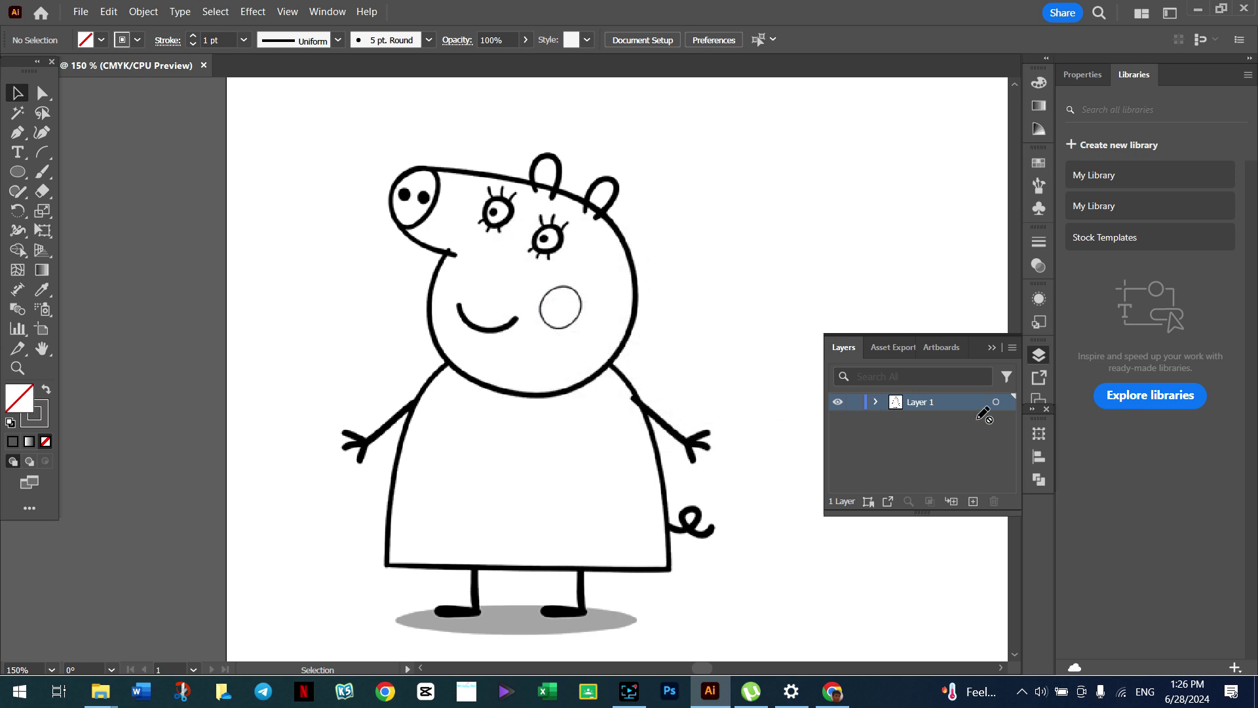
Step: Add a new layer named 'tracing' above the template
left_click(967, 502)
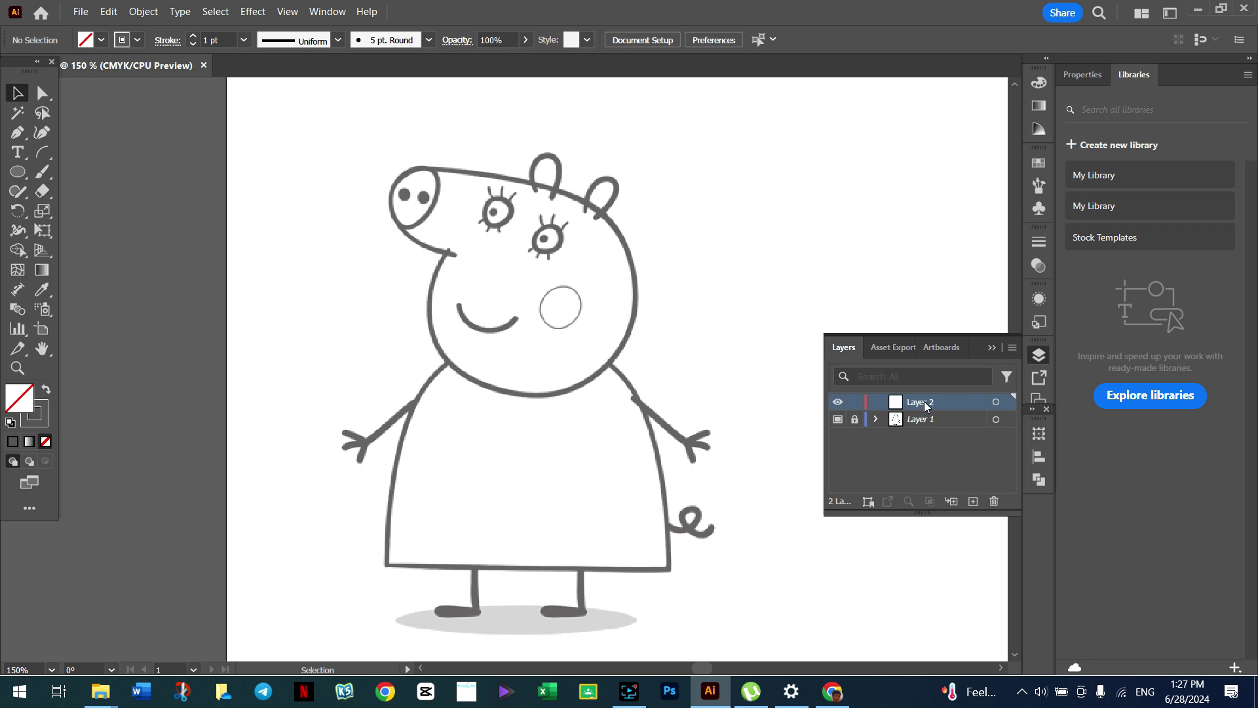
type("tracing")
key("Return")
left_click(993, 346)
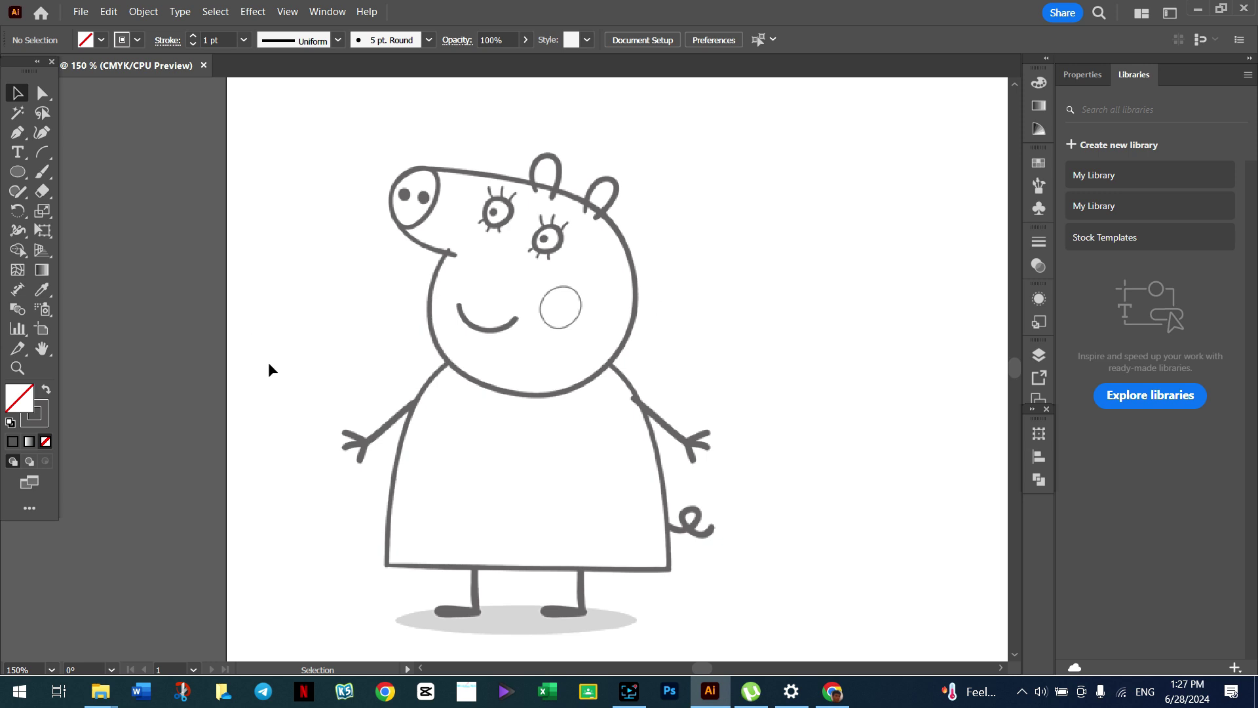
Step: Pen-trace the head's left cheek, chin and right side as curves
left_click(17, 132)
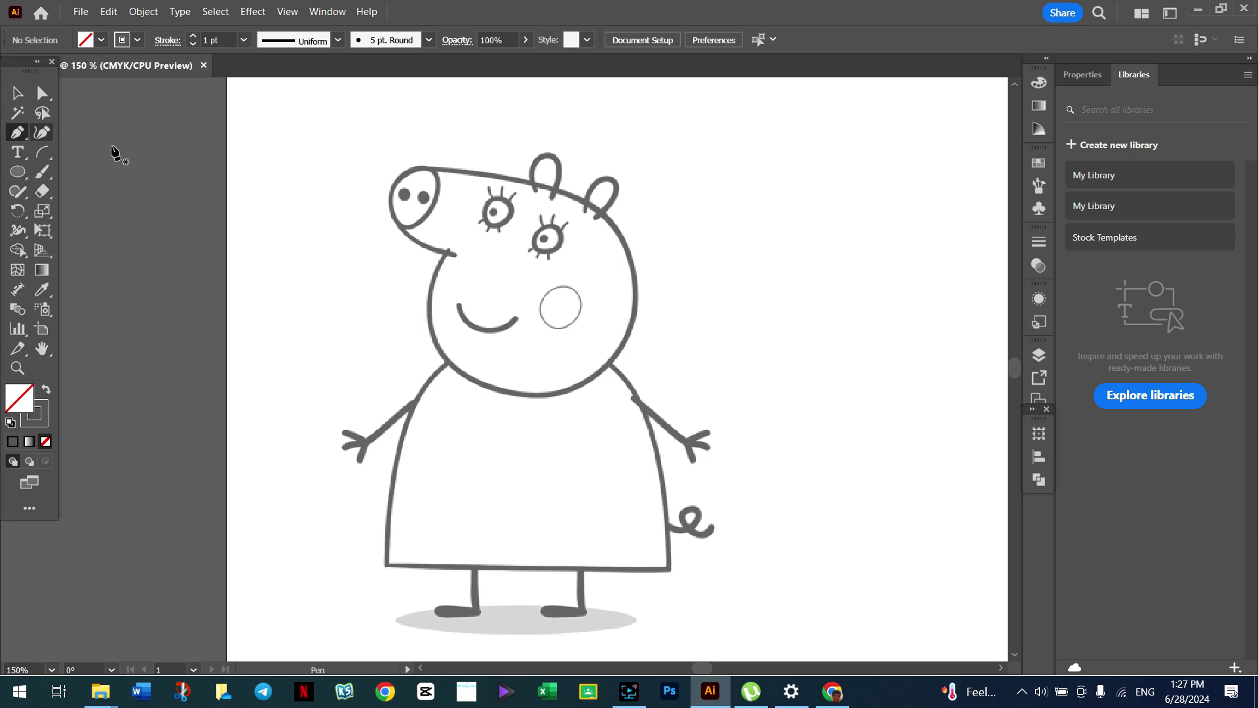
left_click(449, 248)
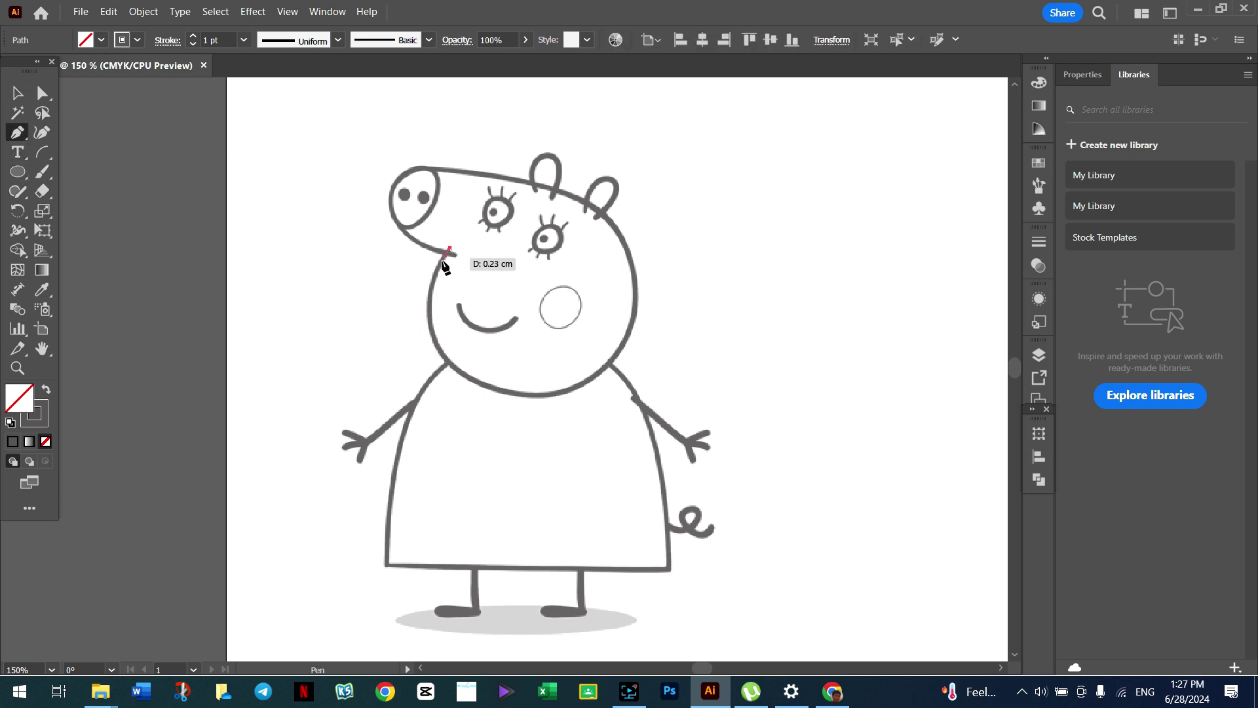
left_click_drag(447, 362, 492, 402)
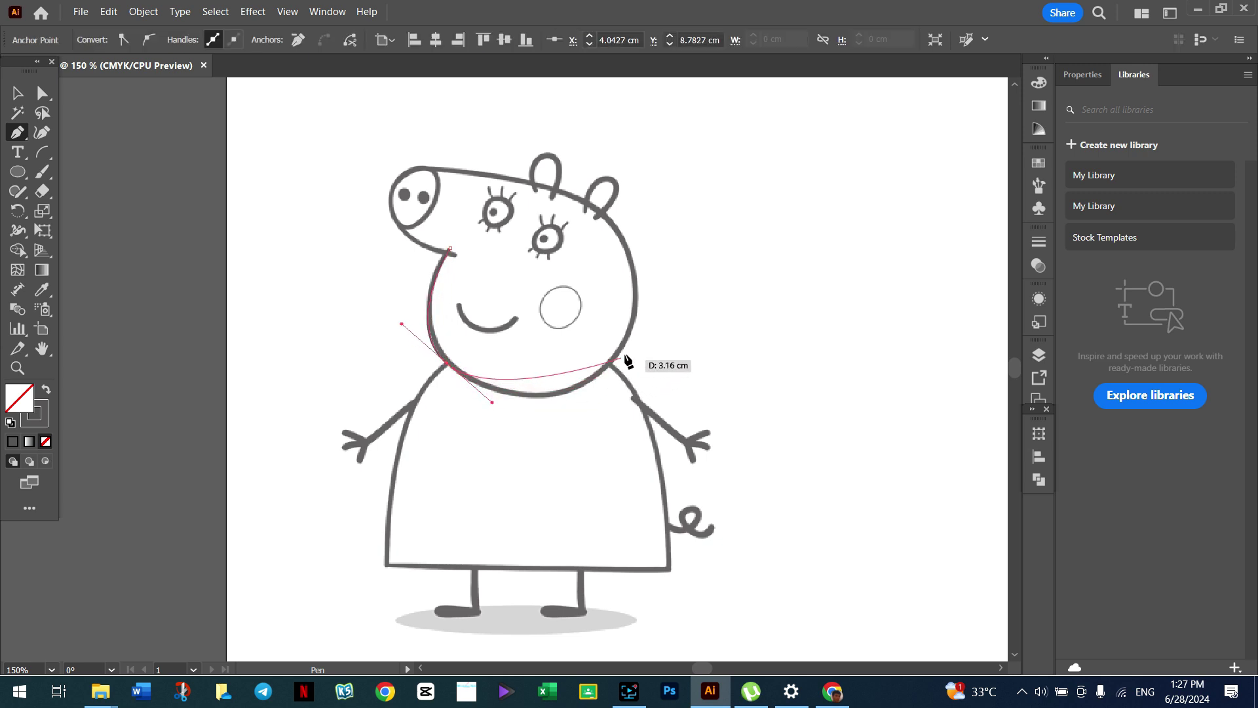
mouse_move(628, 337)
left_mouse_down()
mouse_move(628, 281)
mouse_move(672, 259)
left_mouse_up()
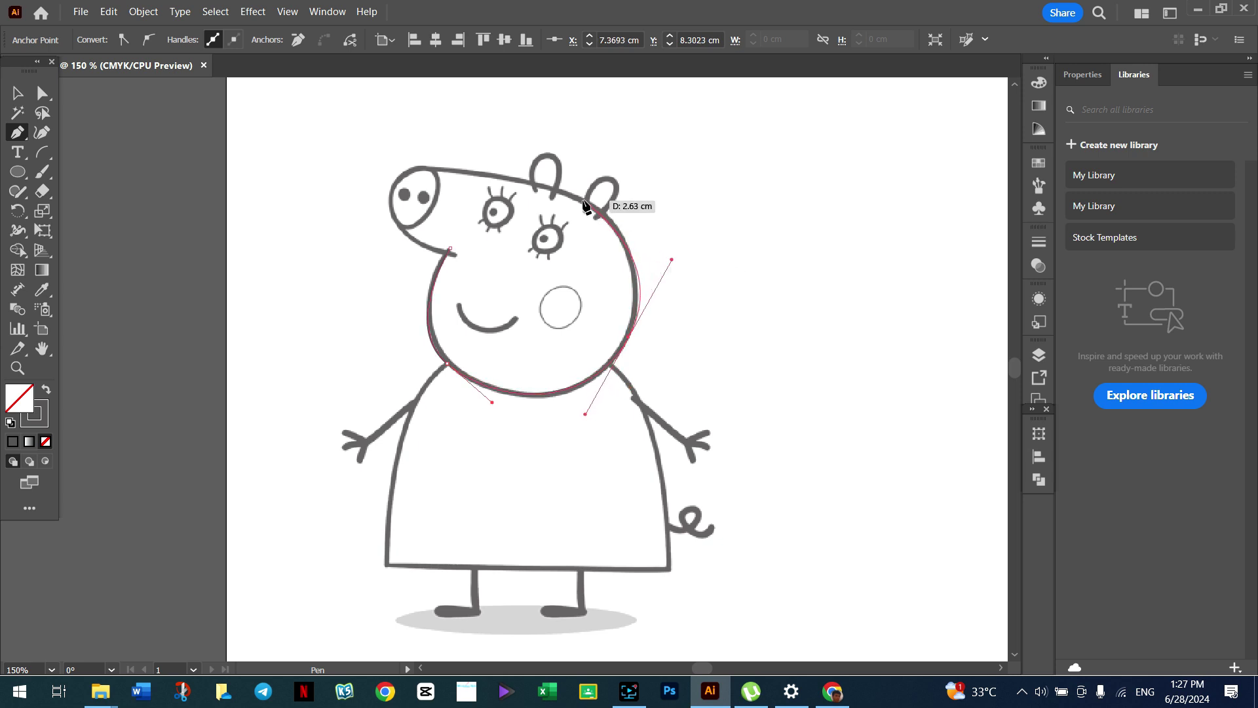
mouse_move(593, 213)
left_mouse_down()
mouse_move(573, 188)
mouse_move(541, 193)
left_mouse_up()
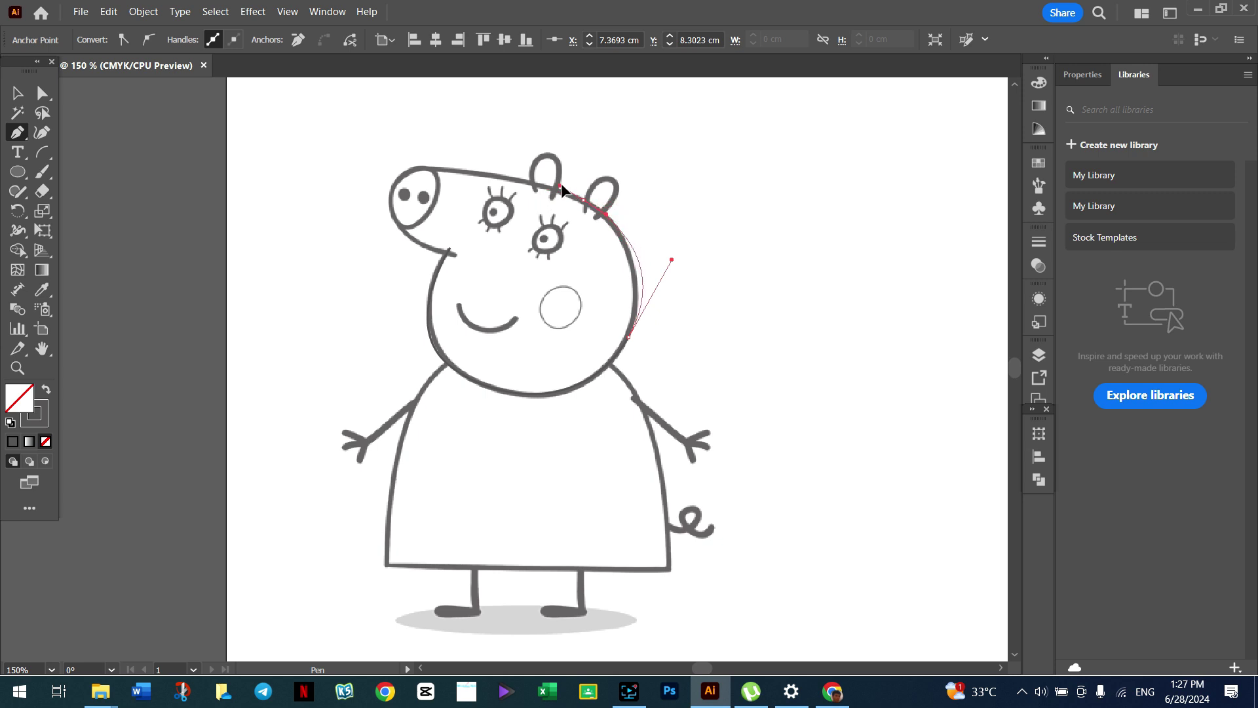
left_click_drag(541, 194, 571, 185)
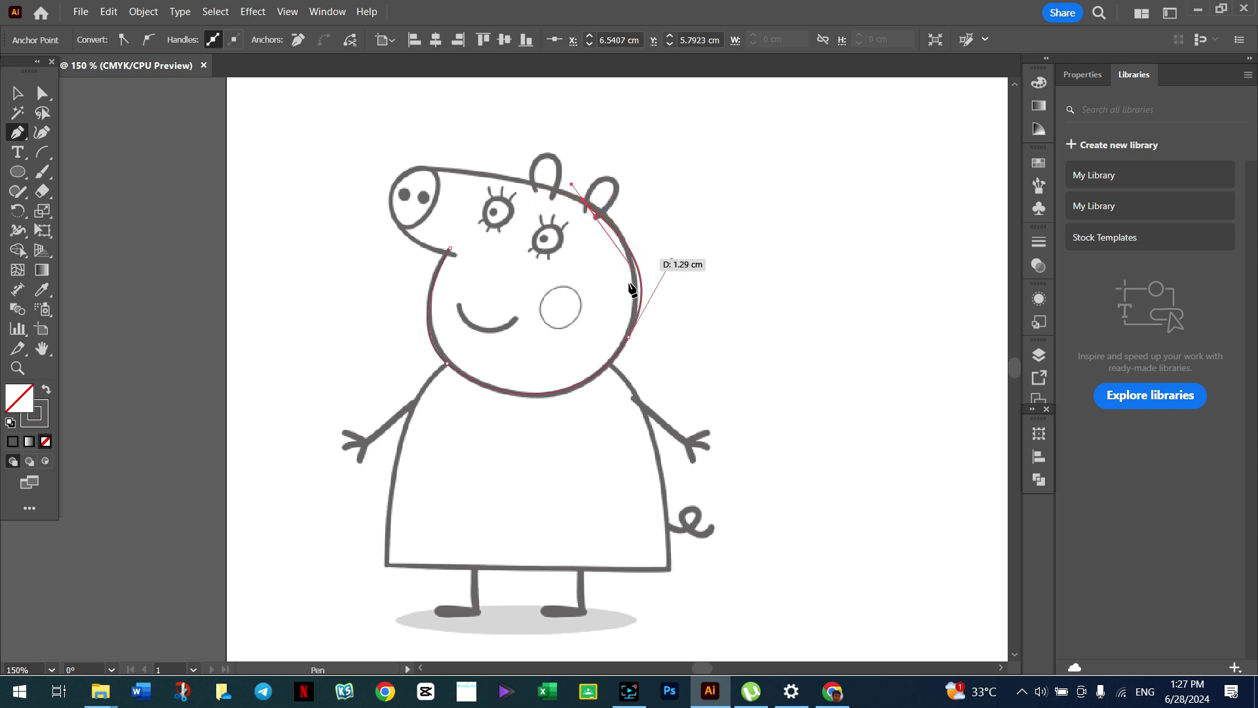
left_click(629, 341)
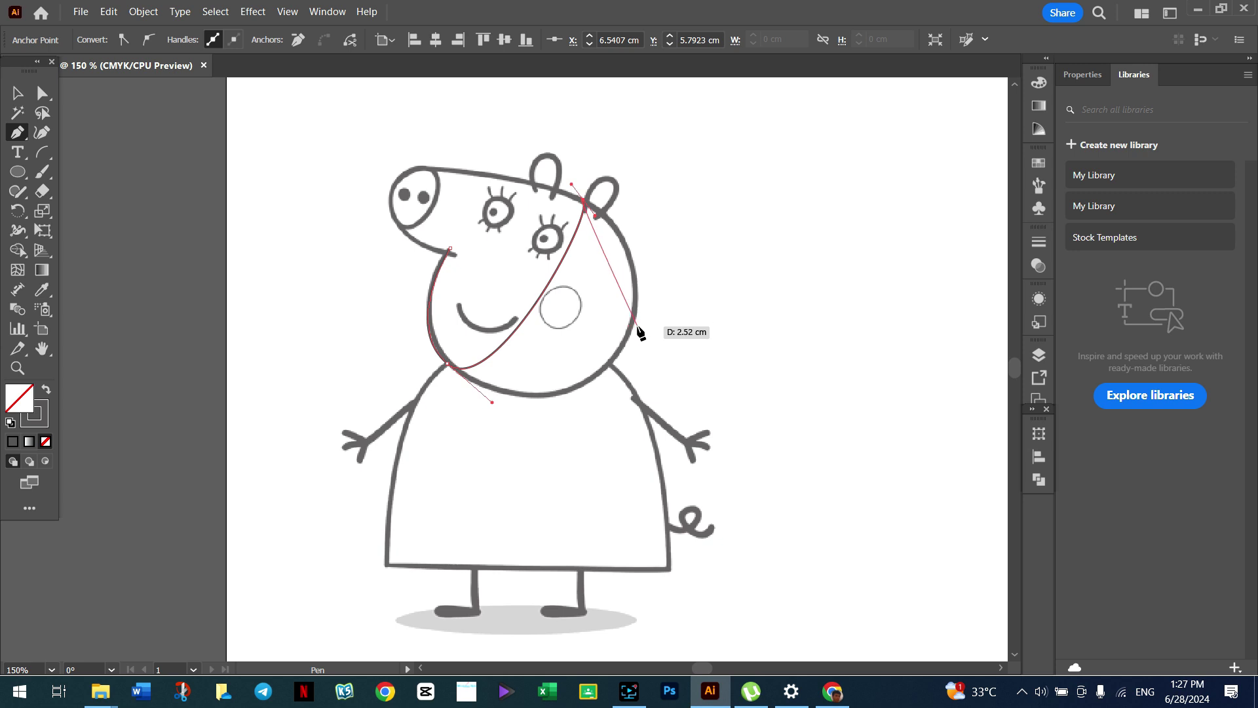
key("ctrl+z")
key("ctrl+z")
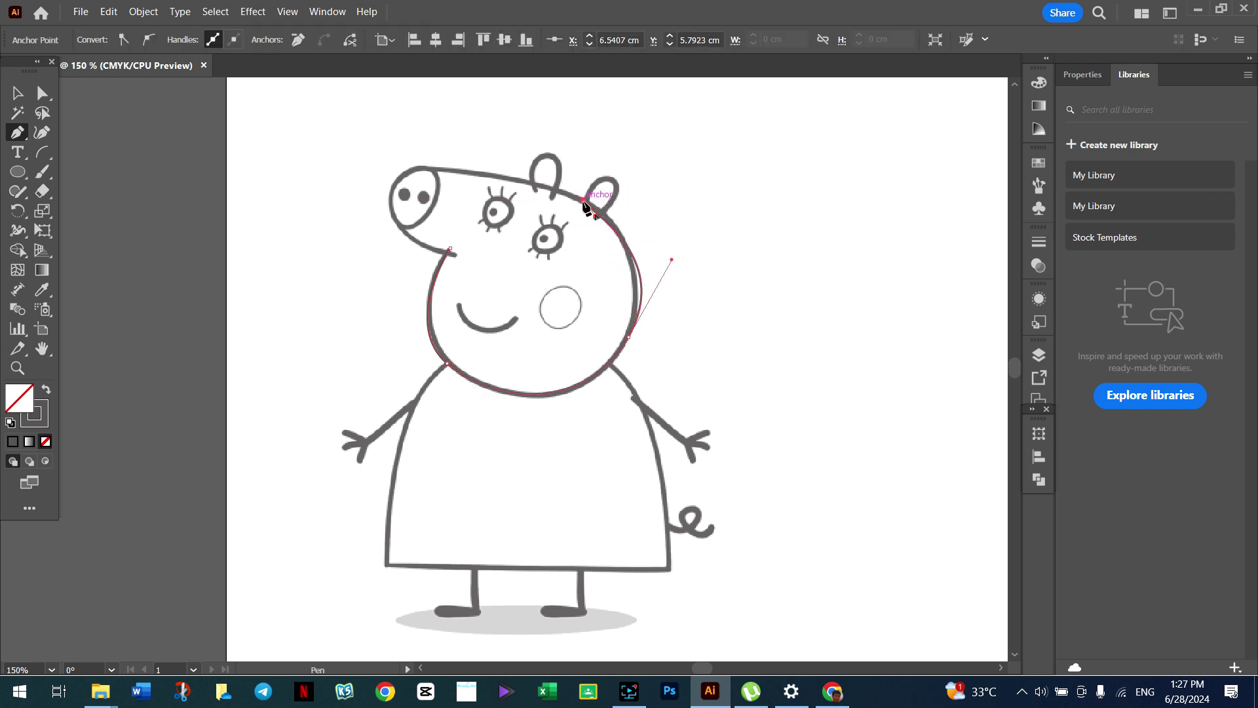
left_click(613, 216, "ctrl")
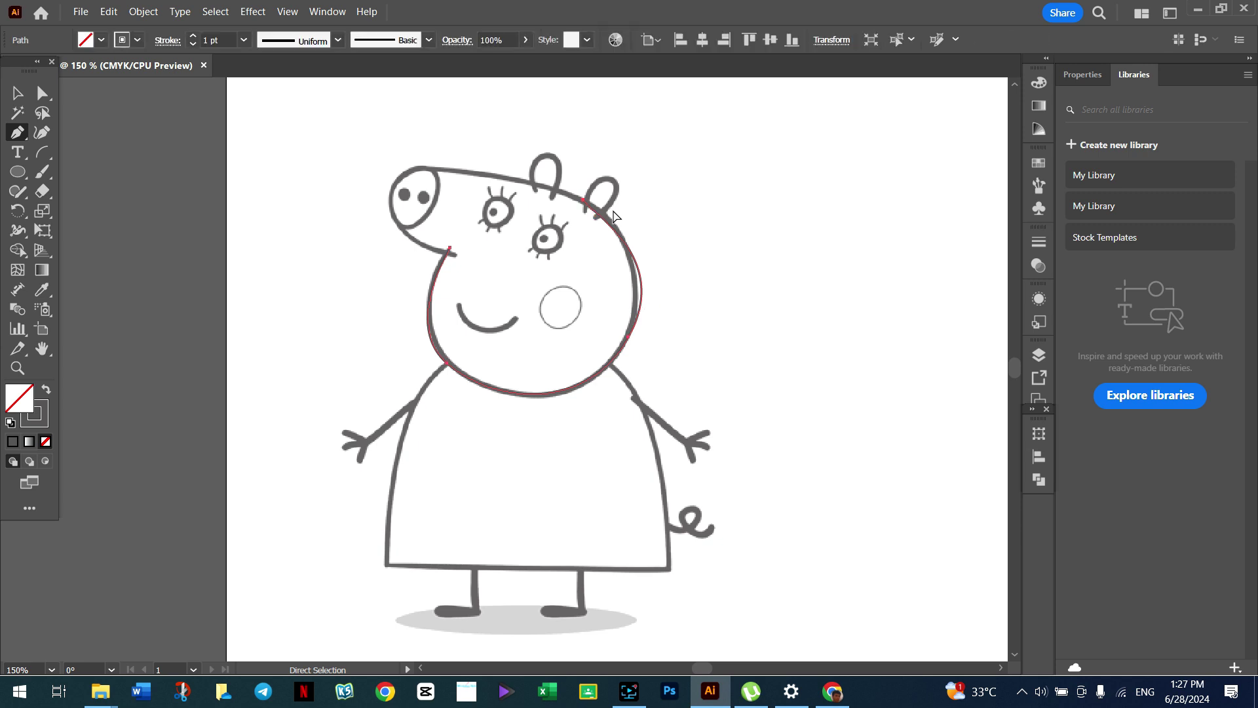
key("ctrl+z")
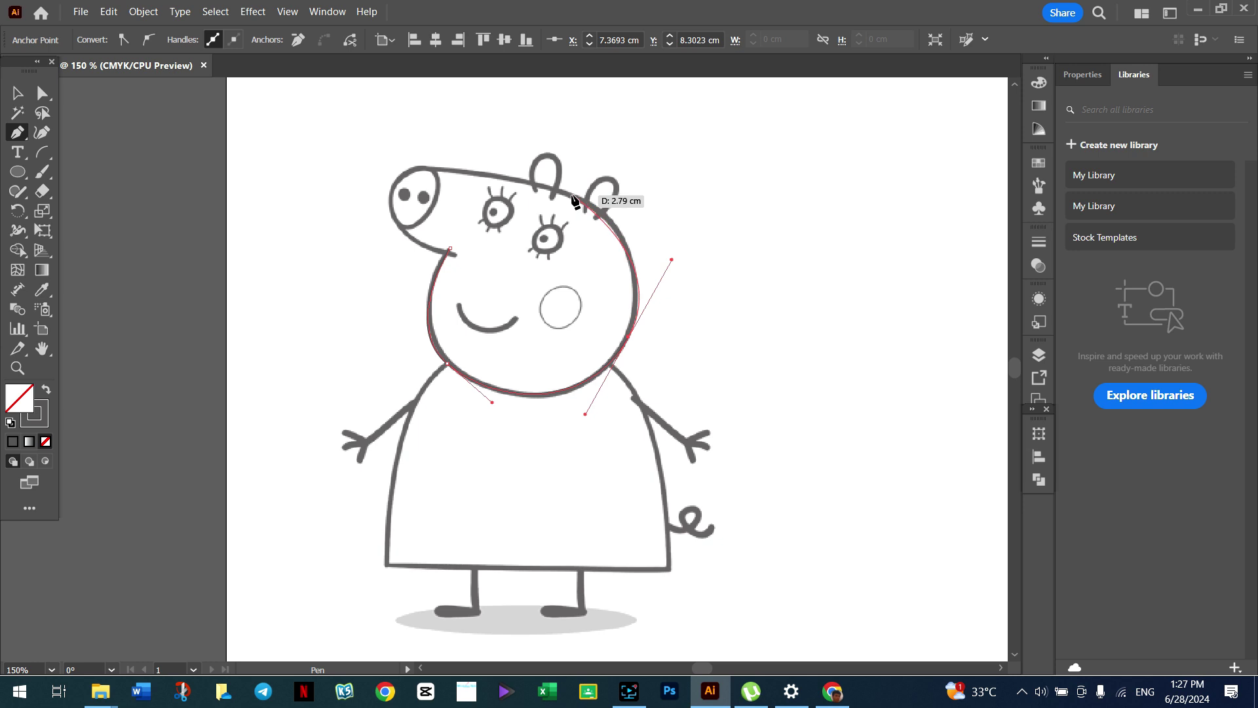
Step: Continue the outline past the right ear and around the snout toward the start
left_click(573, 195)
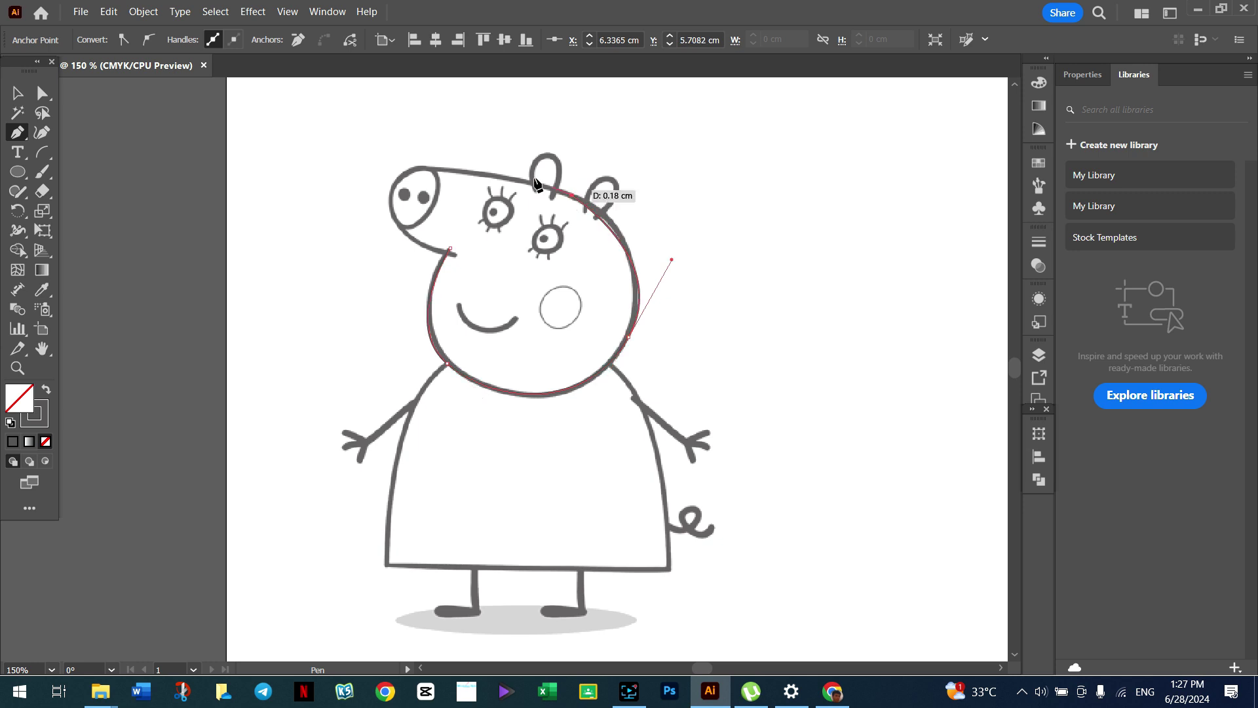
left_click(437, 170)
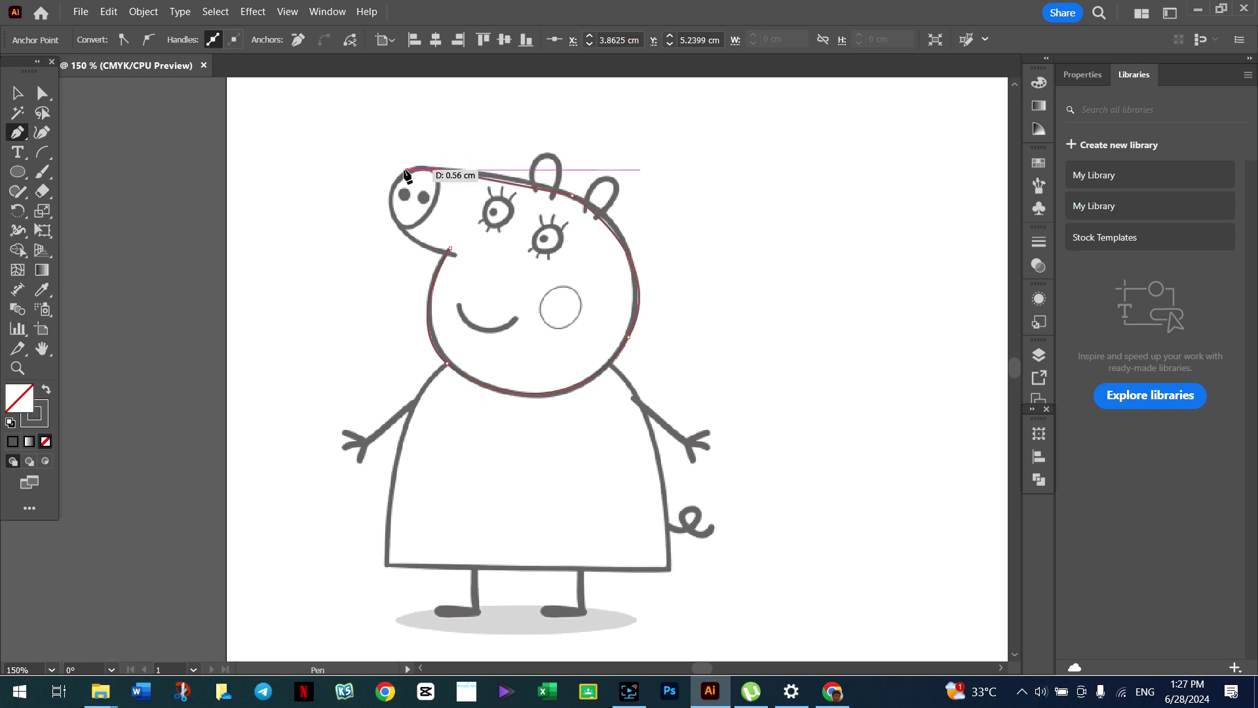
left_click(405, 227)
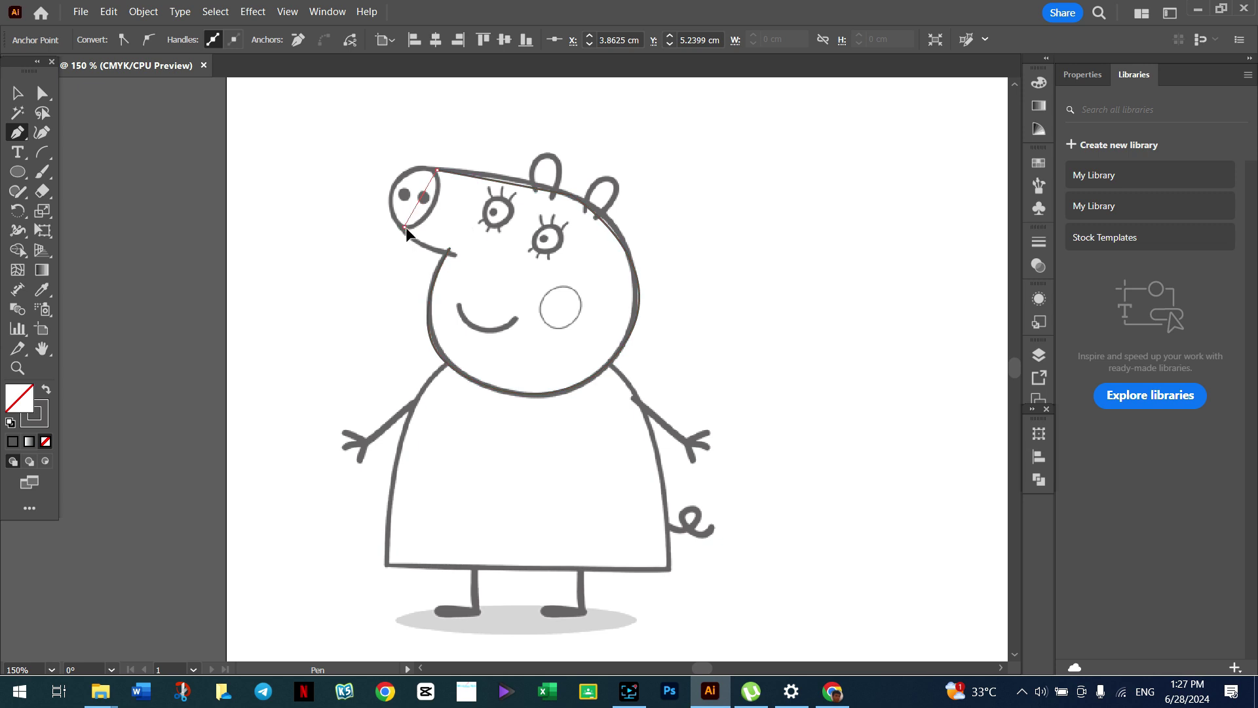
left_click_drag(424, 246, 448, 296)
left_click_drag(449, 300, 447, 302)
mouse_move(449, 249)
left_mouse_down()
mouse_move(420, 267)
mouse_move(458, 260)
left_mouse_up()
key("ctrl+z")
Step: Close the head outline at its start point, adjusting the snout curve
left_click_drag(457, 258, 478, 261)
left_click(438, 170)
key("ctrl")
key("ctrl+z")
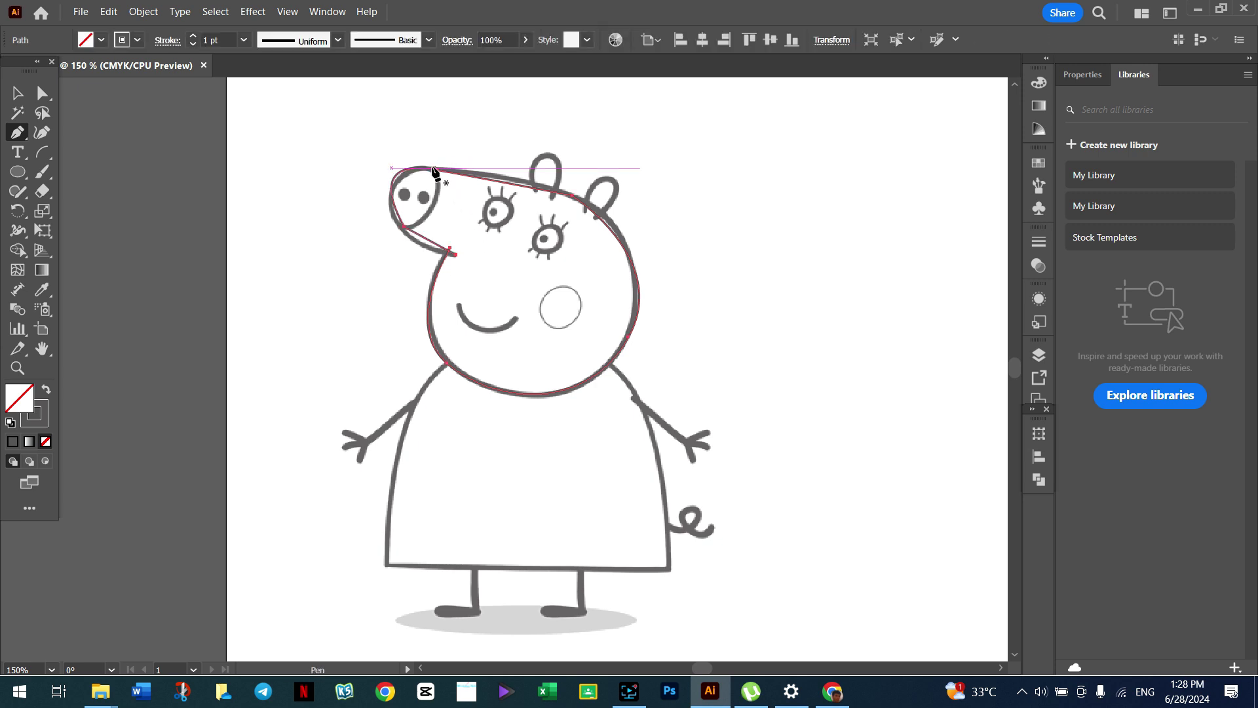
left_click(432, 172)
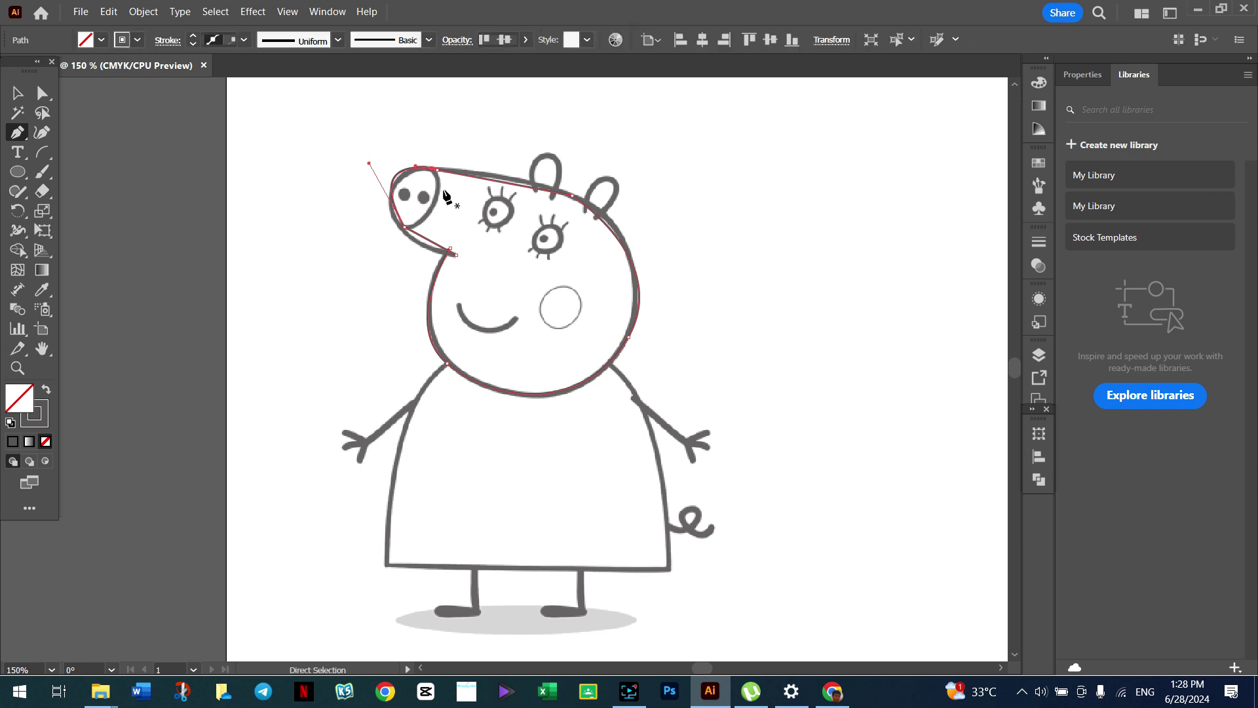
key("ctrl+z")
Step: Trace the smile curve, then the dress from left neck around the hem to right neck
left_click(460, 302)
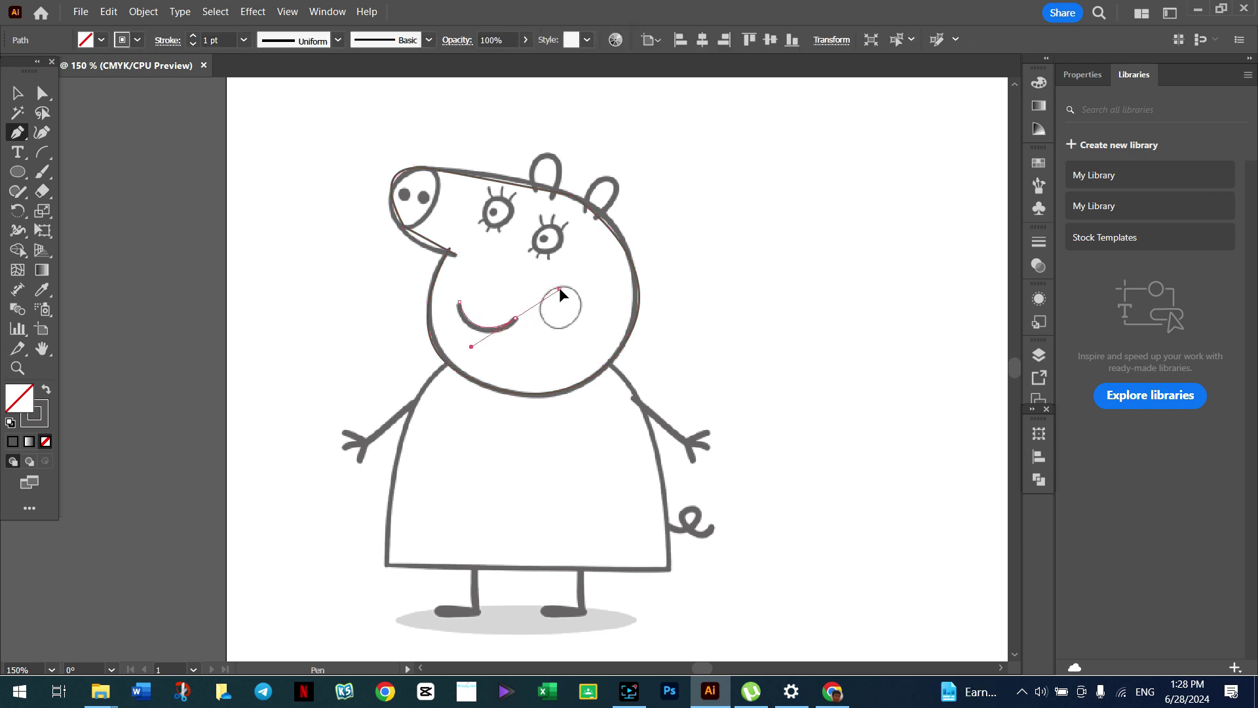
left_click_drag(548, 289, 562, 289)
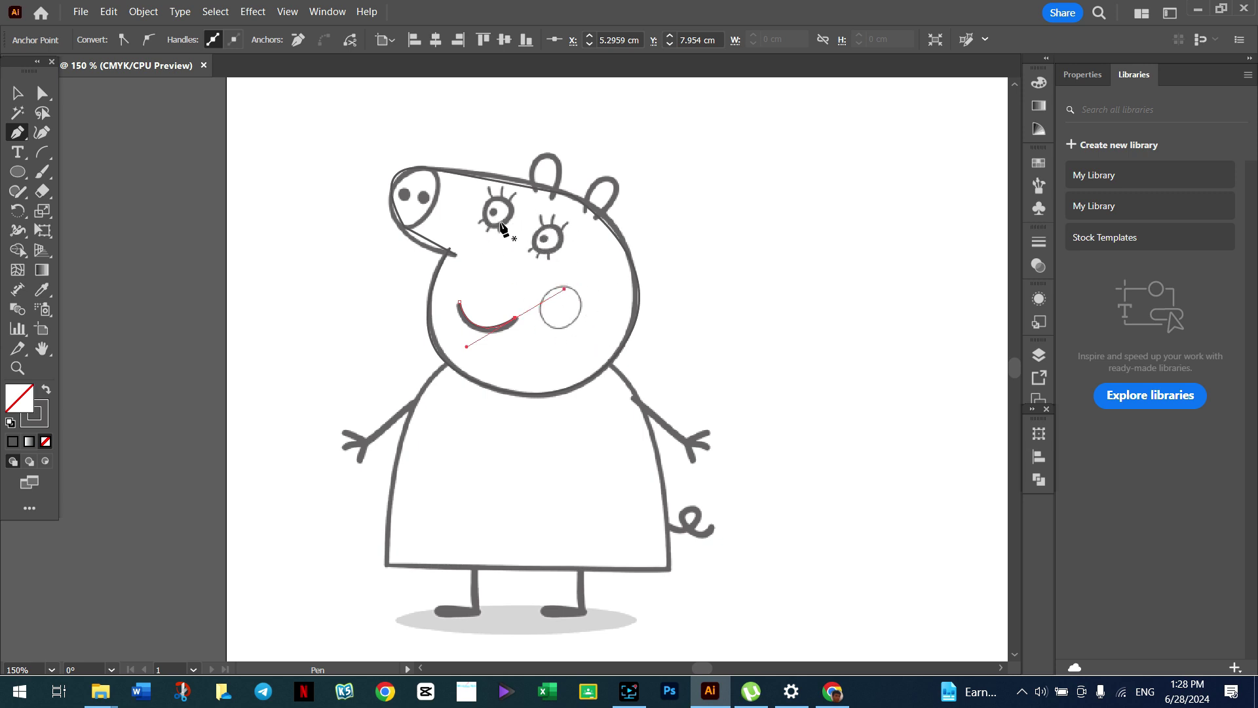
left_click(446, 364)
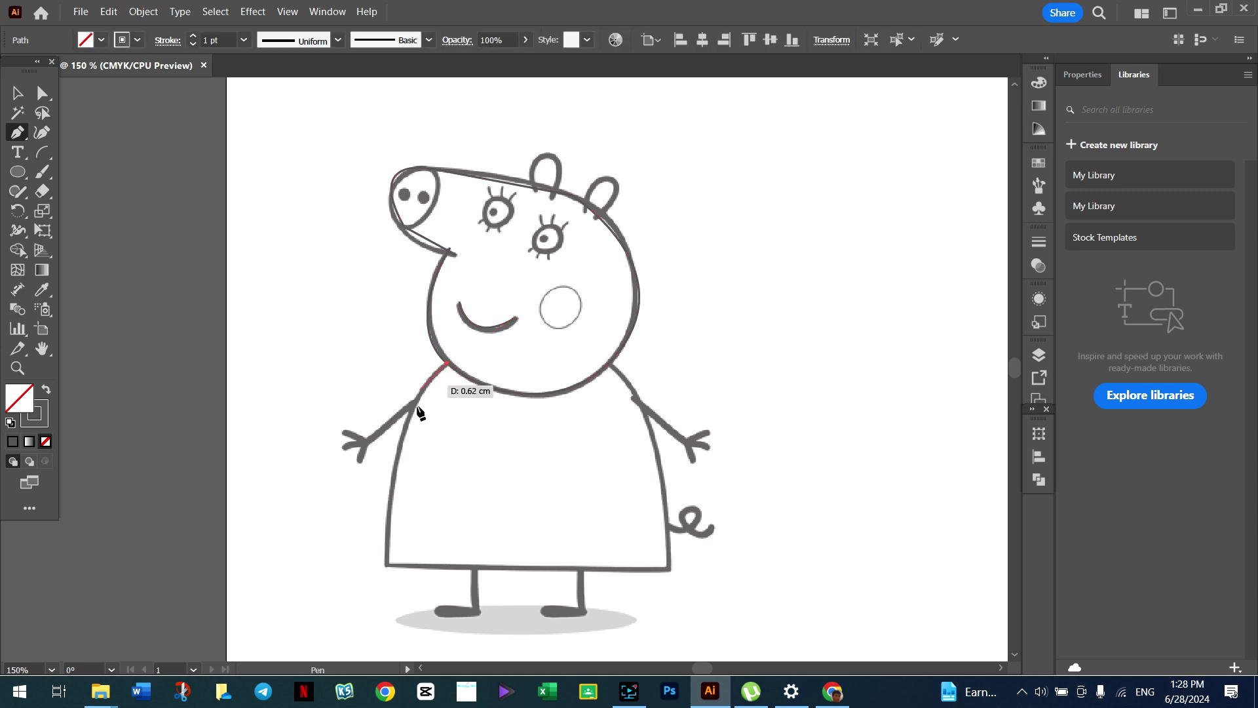
mouse_move(388, 564)
left_mouse_down()
mouse_move(426, 591)
mouse_move(396, 603)
left_mouse_up()
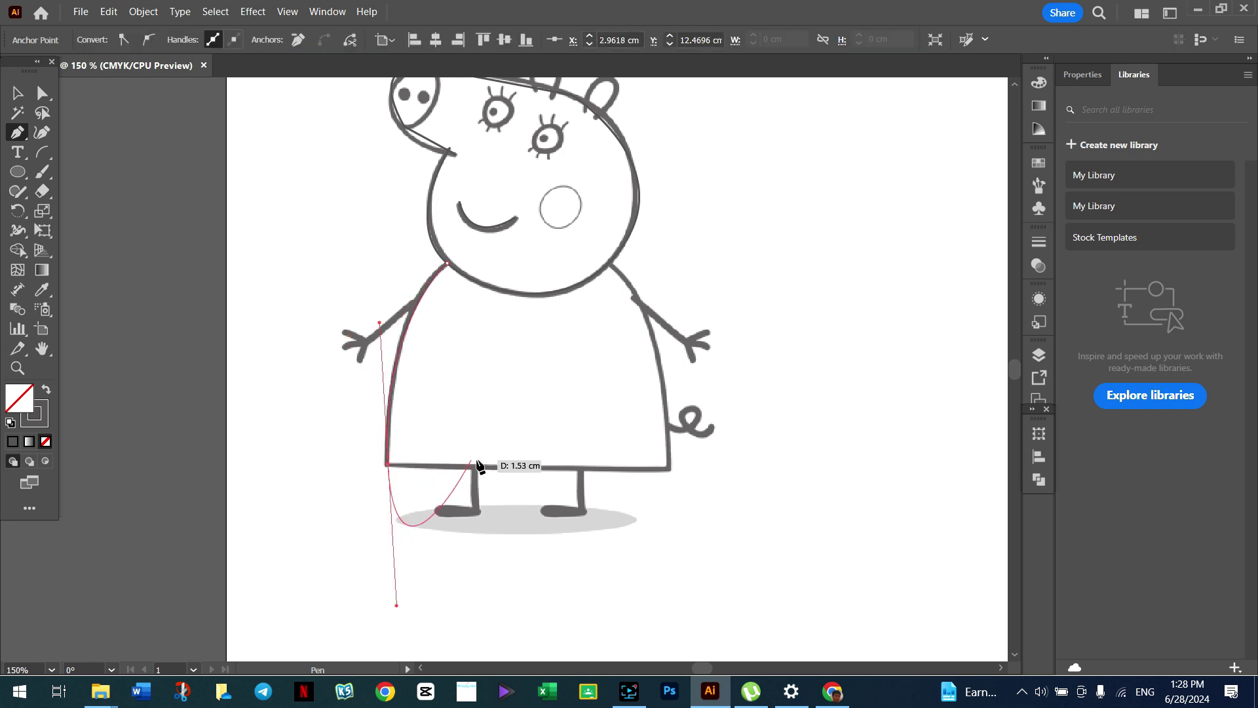
left_click(387, 464)
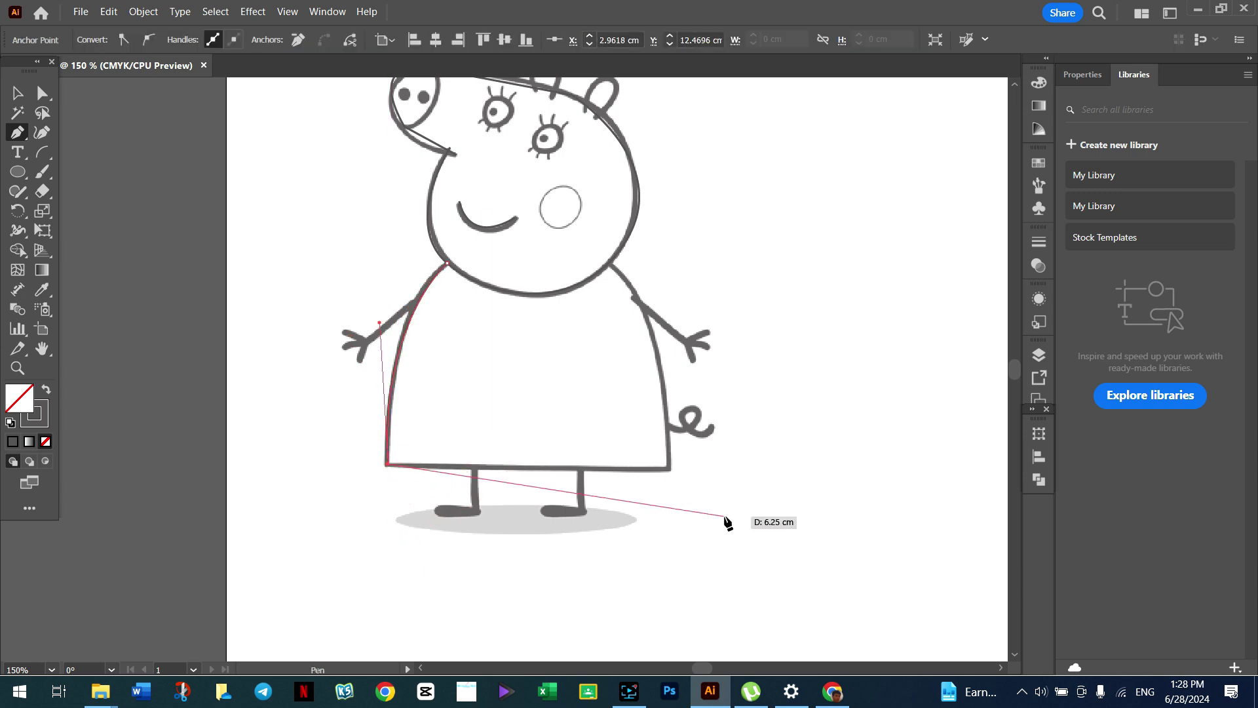
left_click(669, 469)
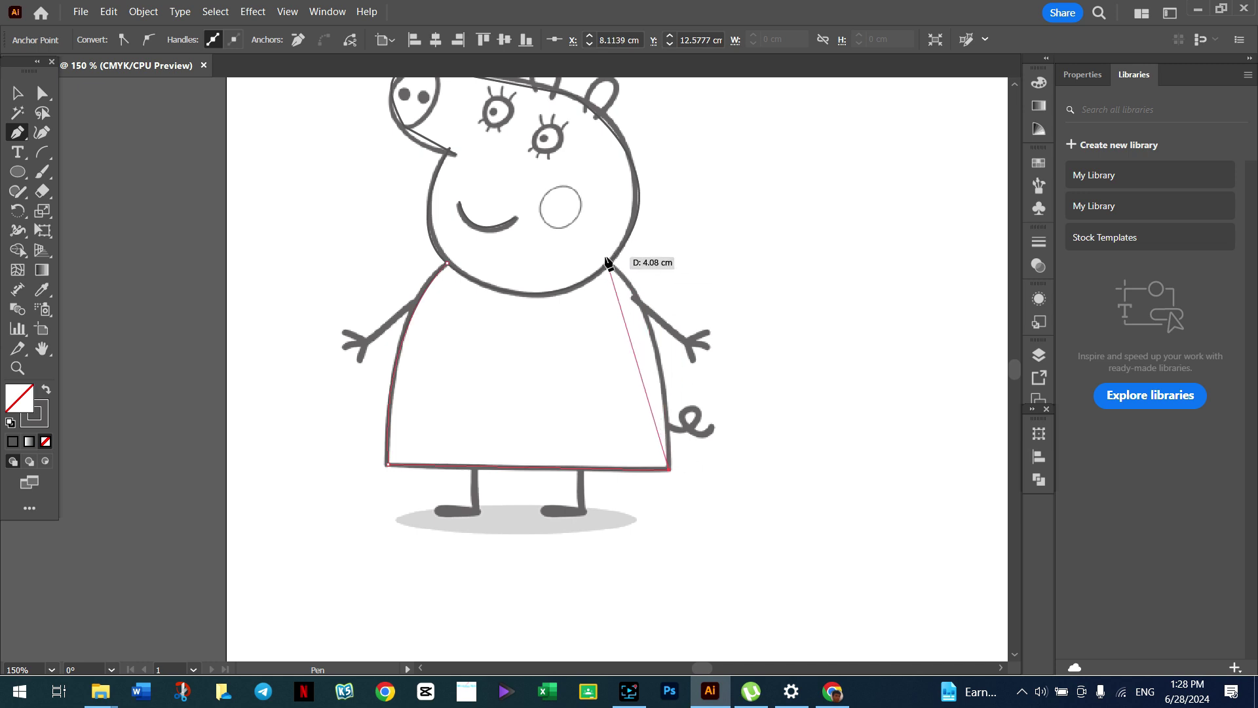
left_click_drag(611, 263, 557, 247)
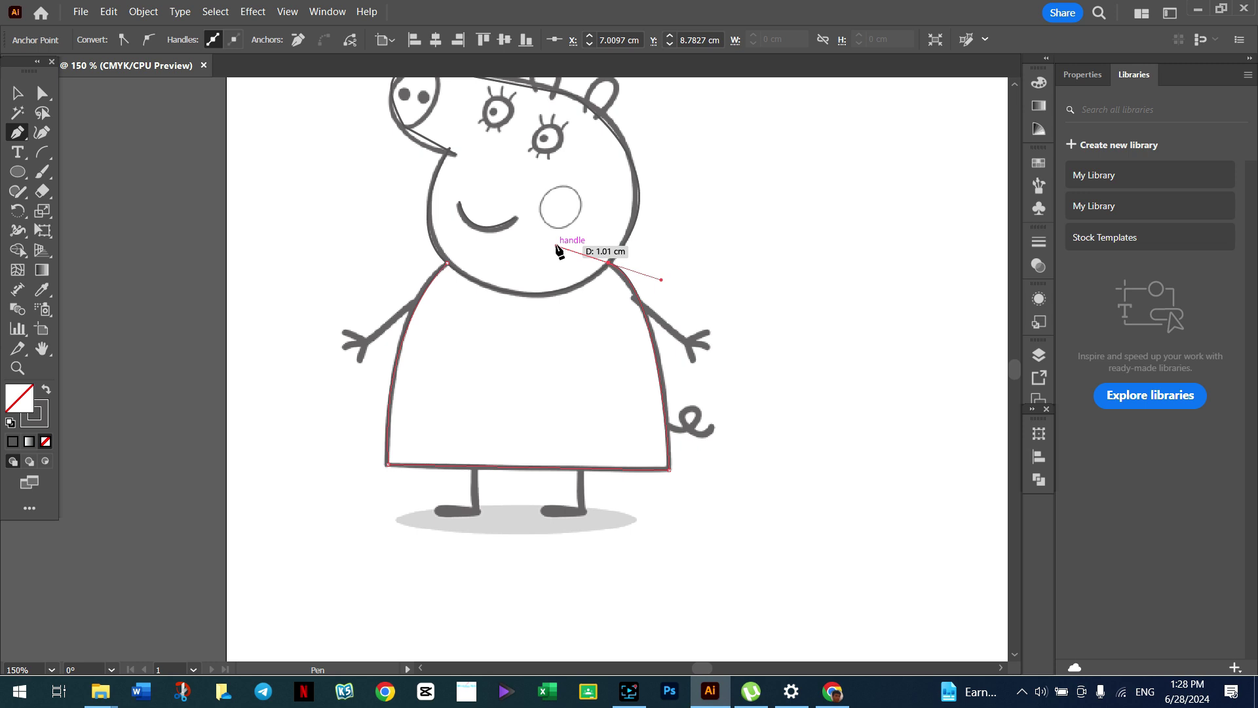
left_click(18, 92)
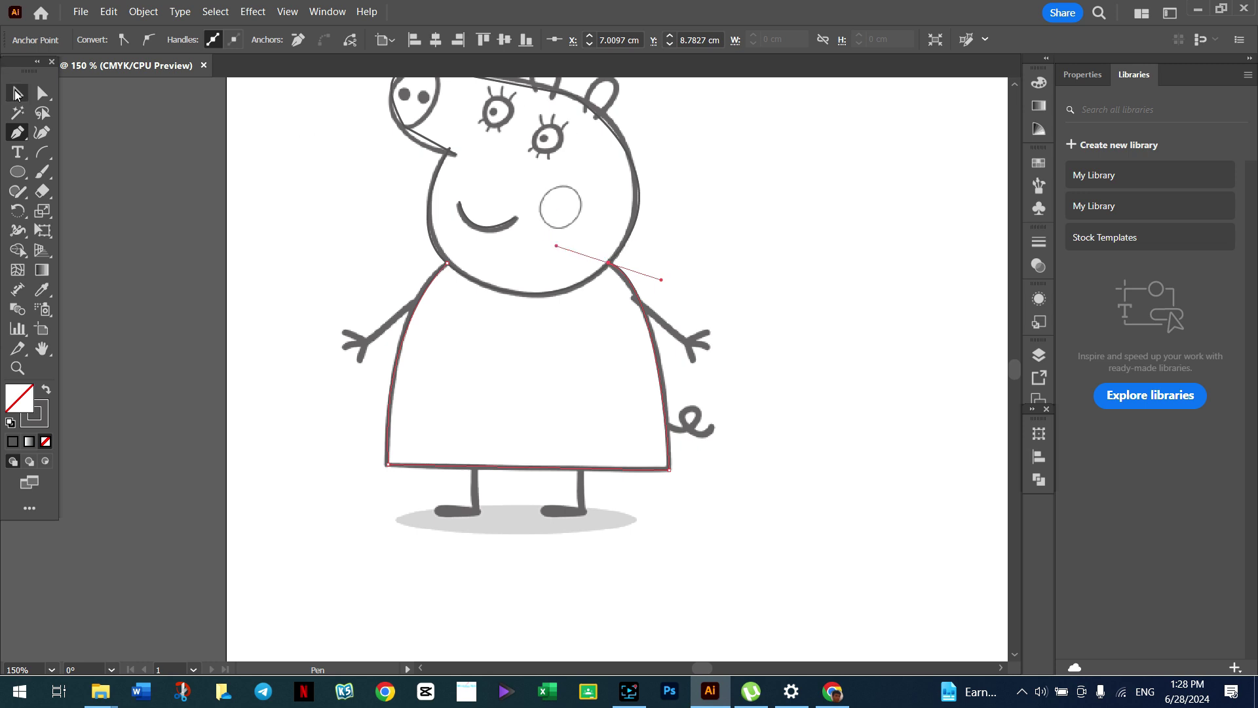
left_click(310, 183)
Step: Add Curvature points to the head outline along the snout, head top and right edge
left_click_drag(310, 81, 781, 506)
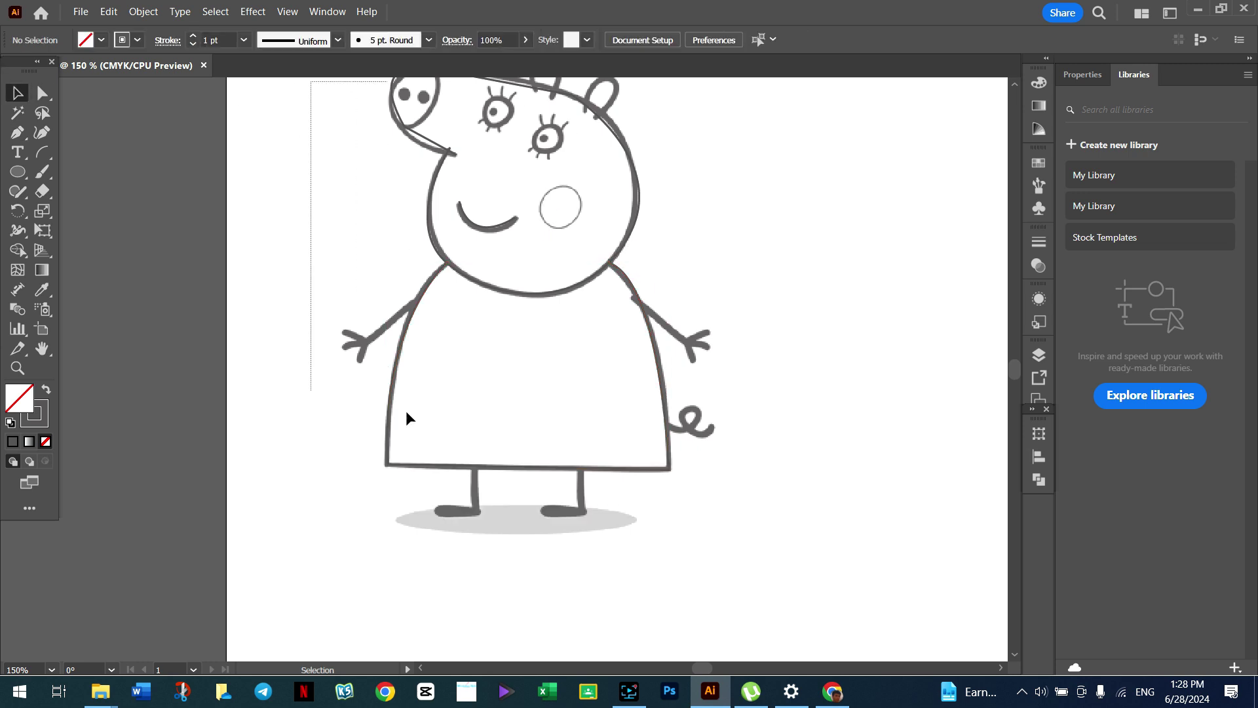
scroll(777, 375, "up", 1)
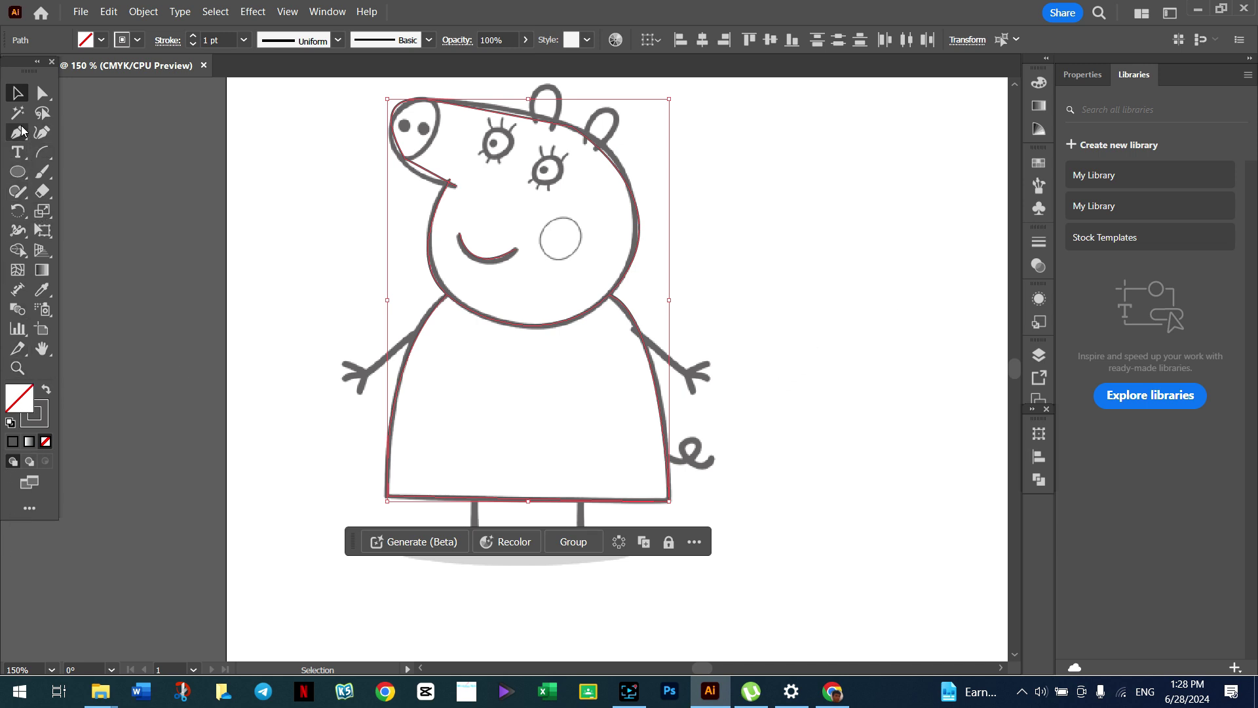
left_click(42, 133)
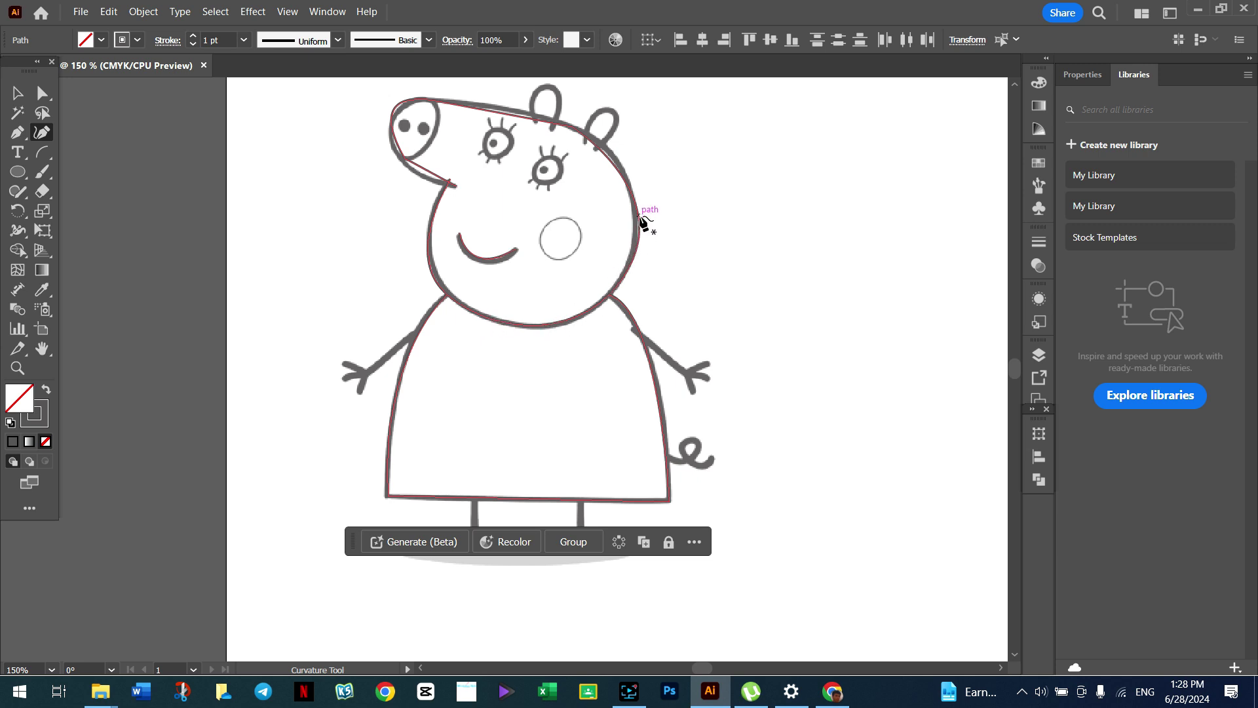
left_click(399, 146)
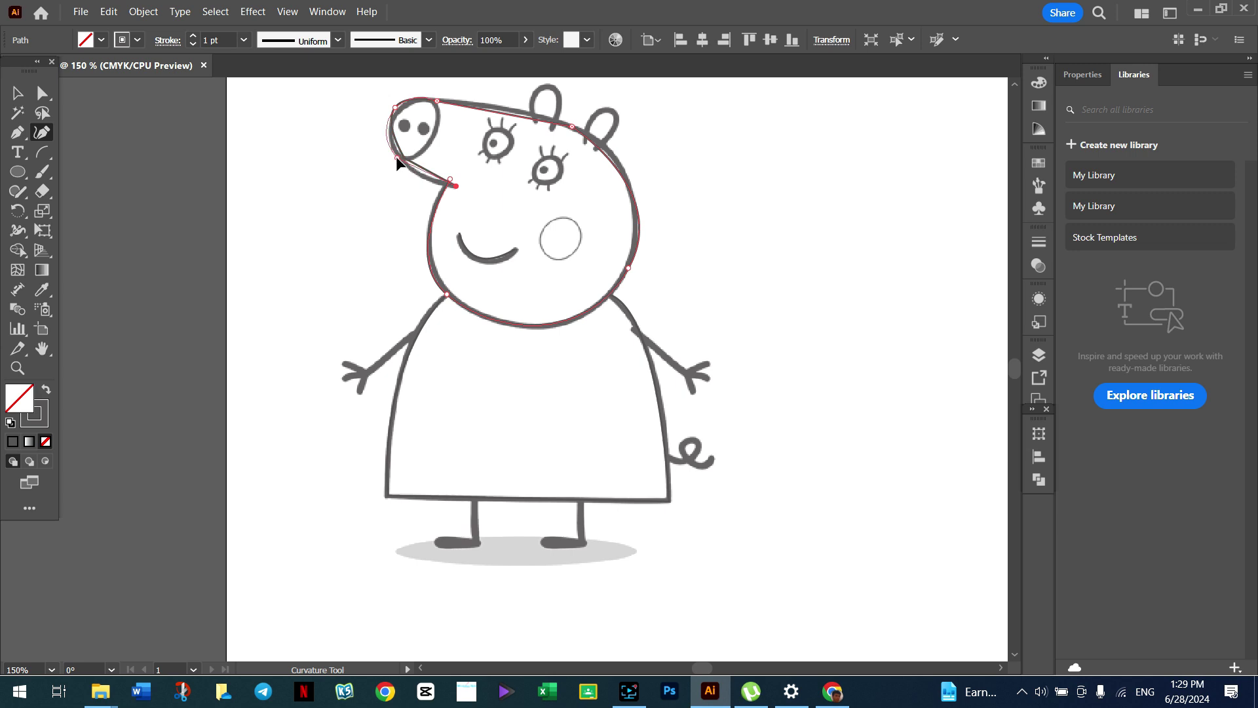
left_click(399, 157)
left_click(485, 104)
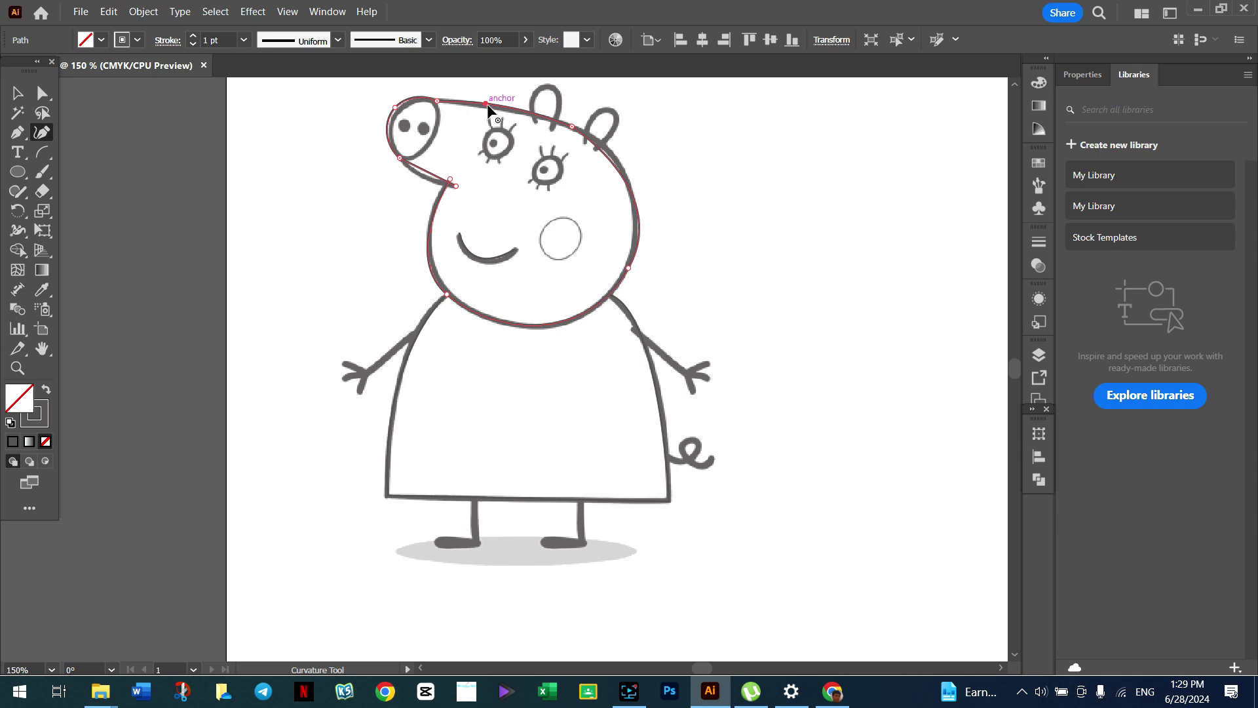
left_click(576, 124)
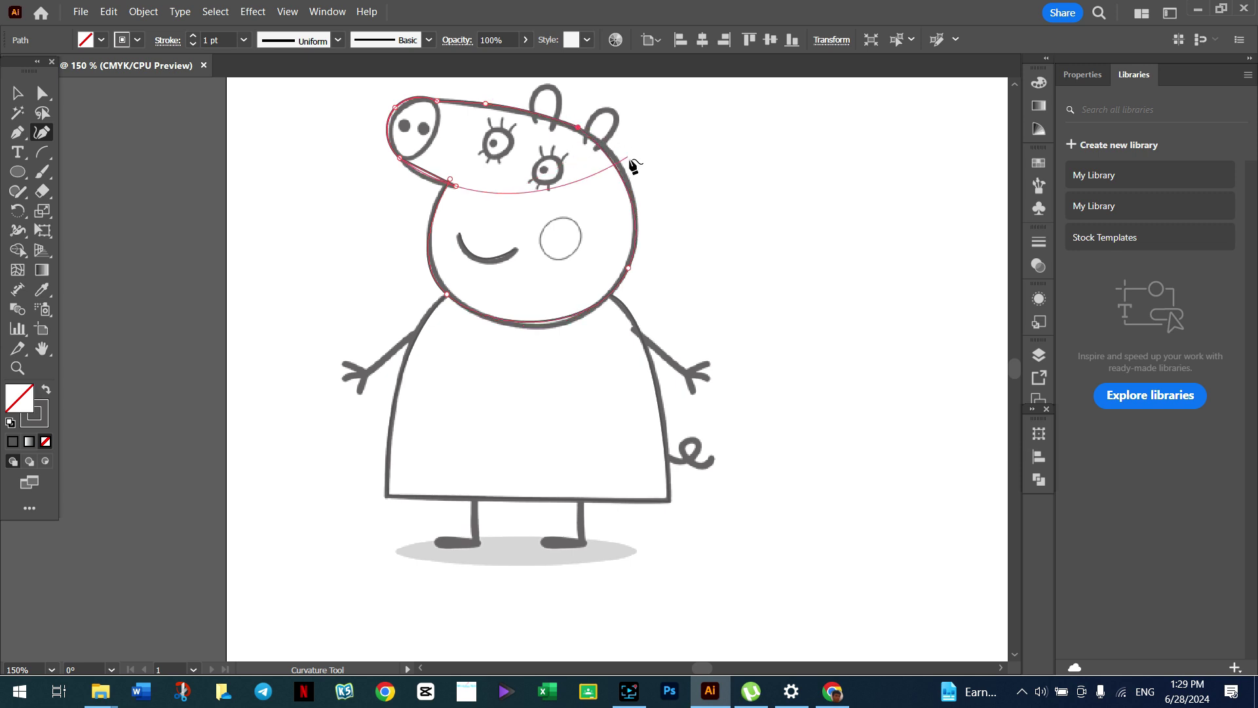
left_click(620, 162)
Step: Add points along the head's bottom, chin and under the snout
left_click(559, 325)
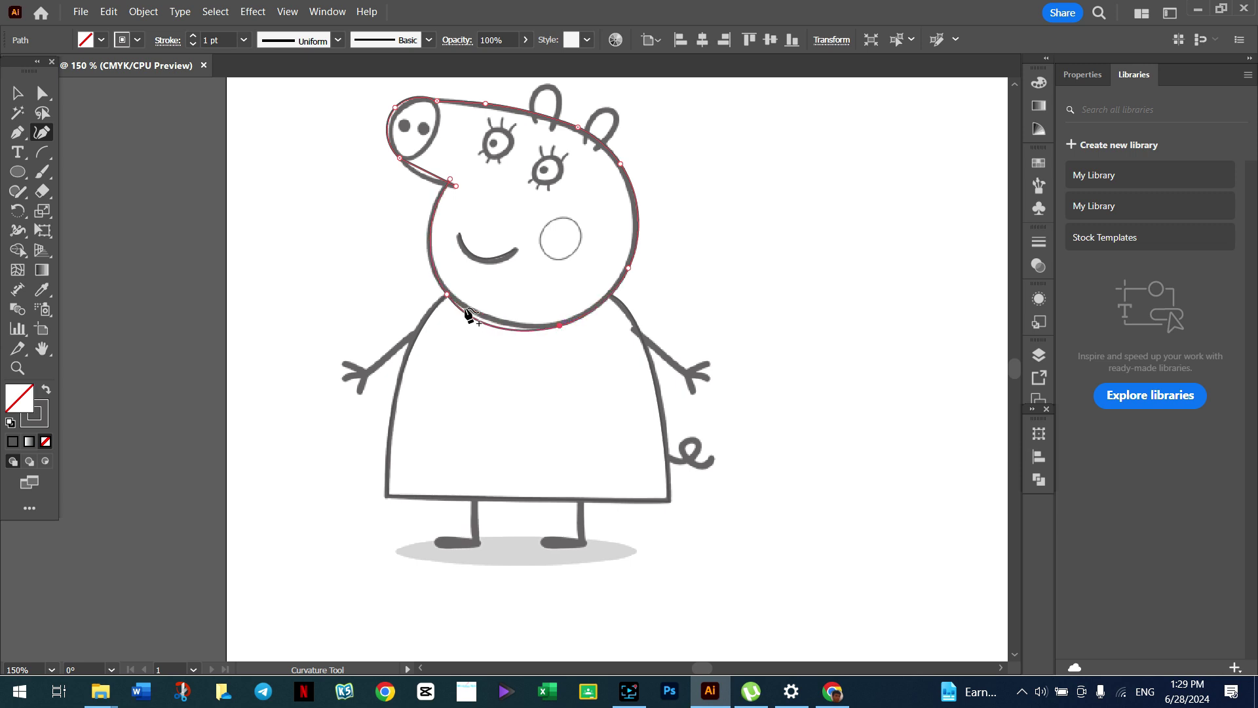
left_click(441, 283)
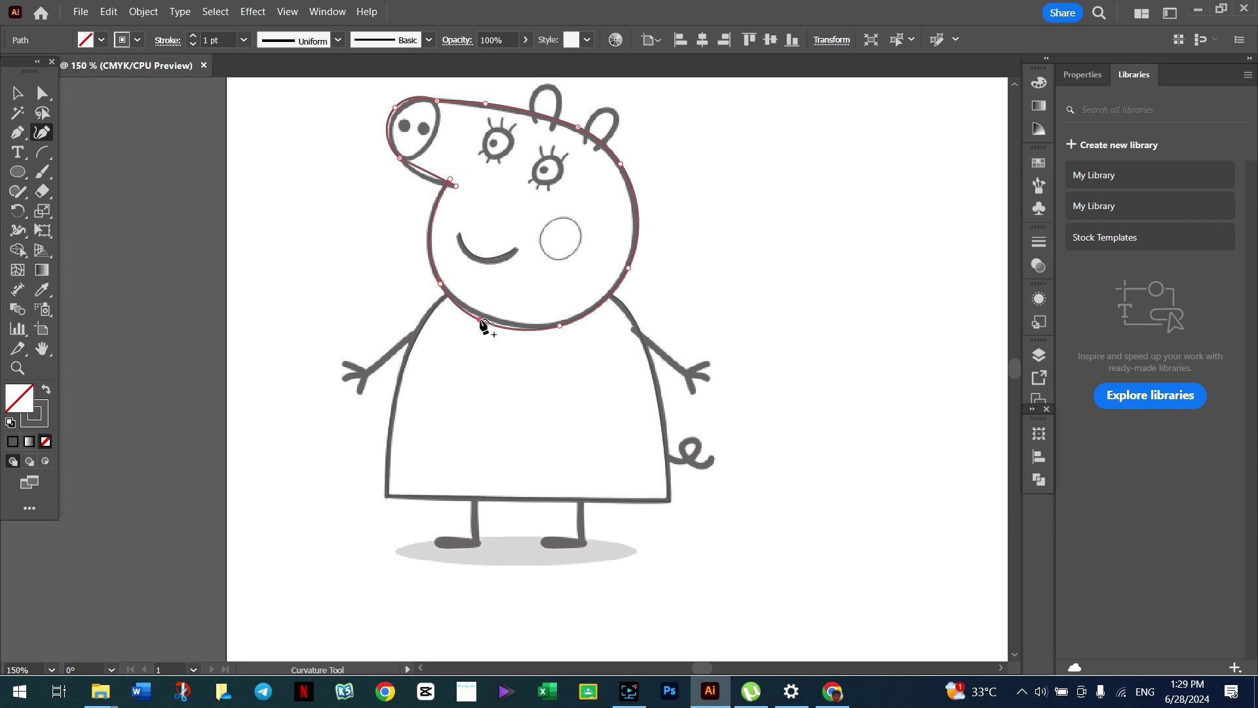
left_click(481, 318)
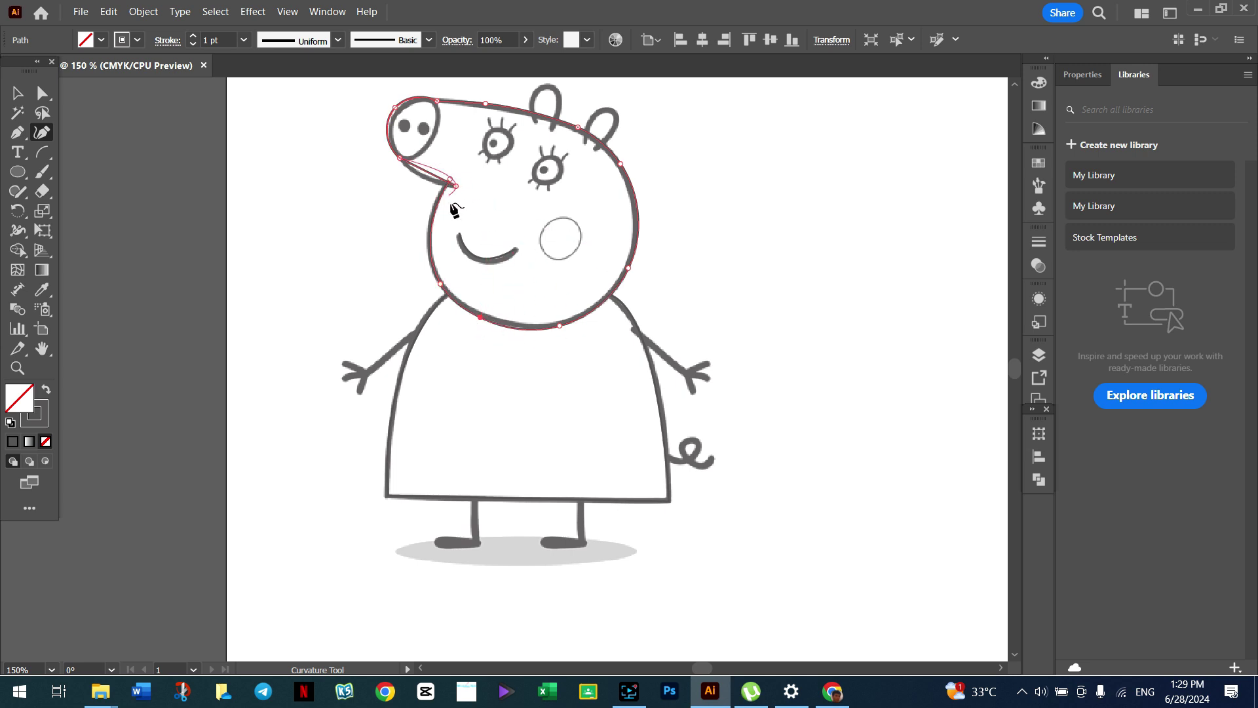
key("Escape")
left_click(425, 174)
left_click(399, 159)
key("Escape")
Step: Add a point on the dress's right side and drag it down to fit the sketch
left_click(435, 317)
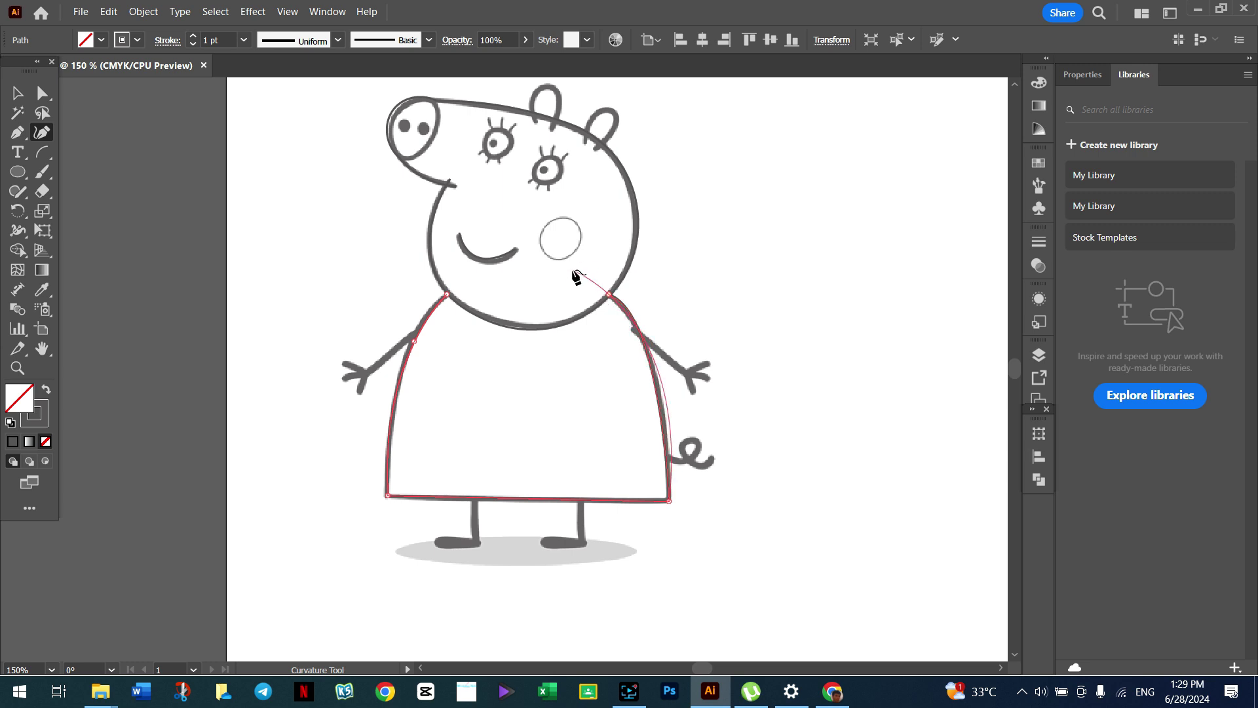
key("Escape")
left_click(655, 388)
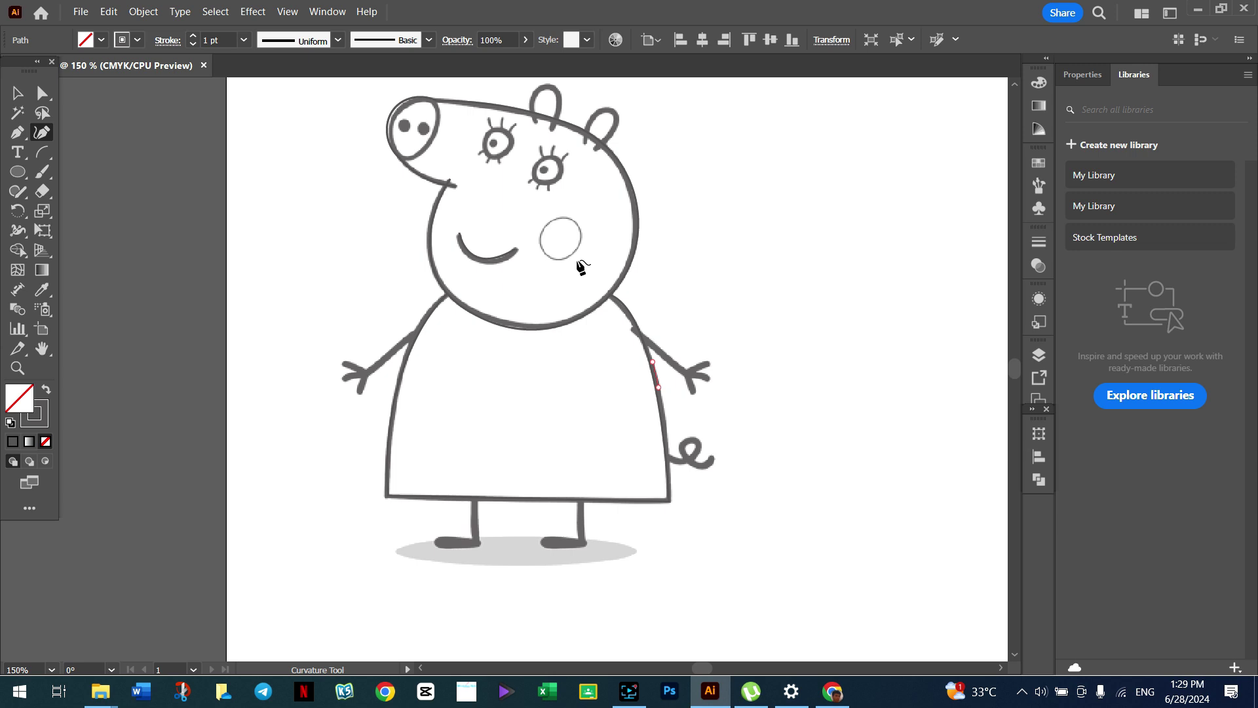
key("ctrl")
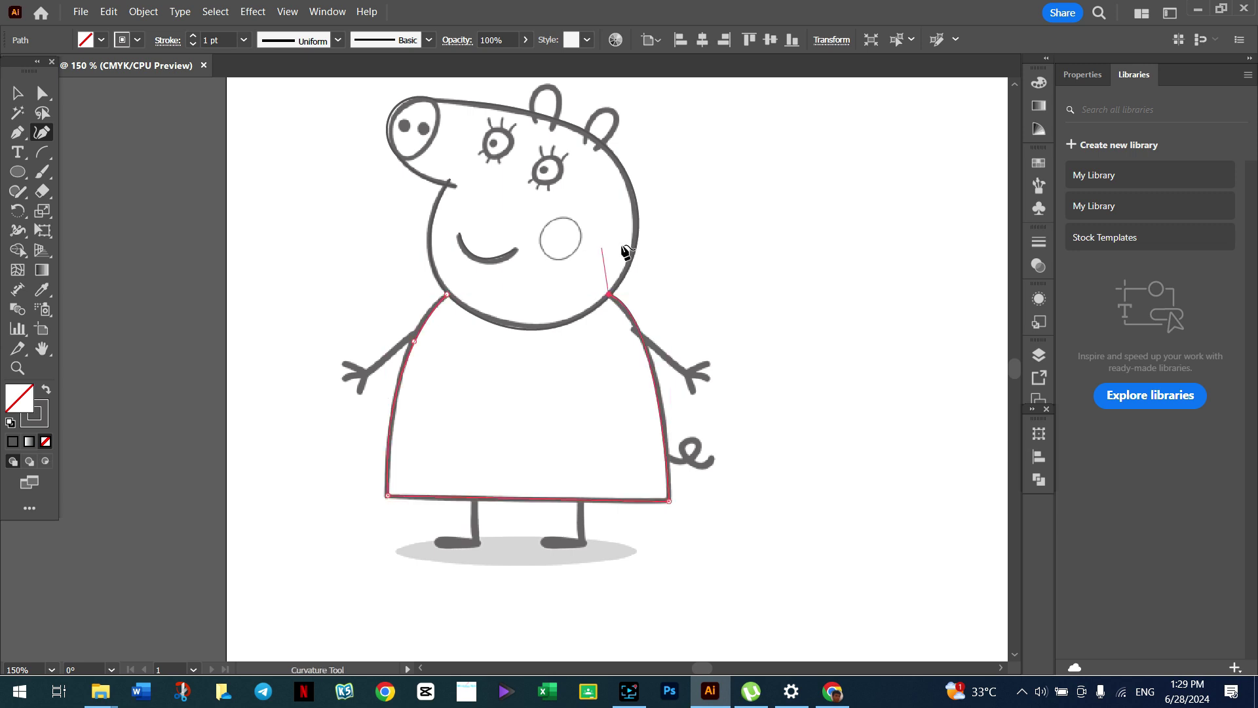
left_click(657, 385)
left_click_drag(659, 386, 660, 395)
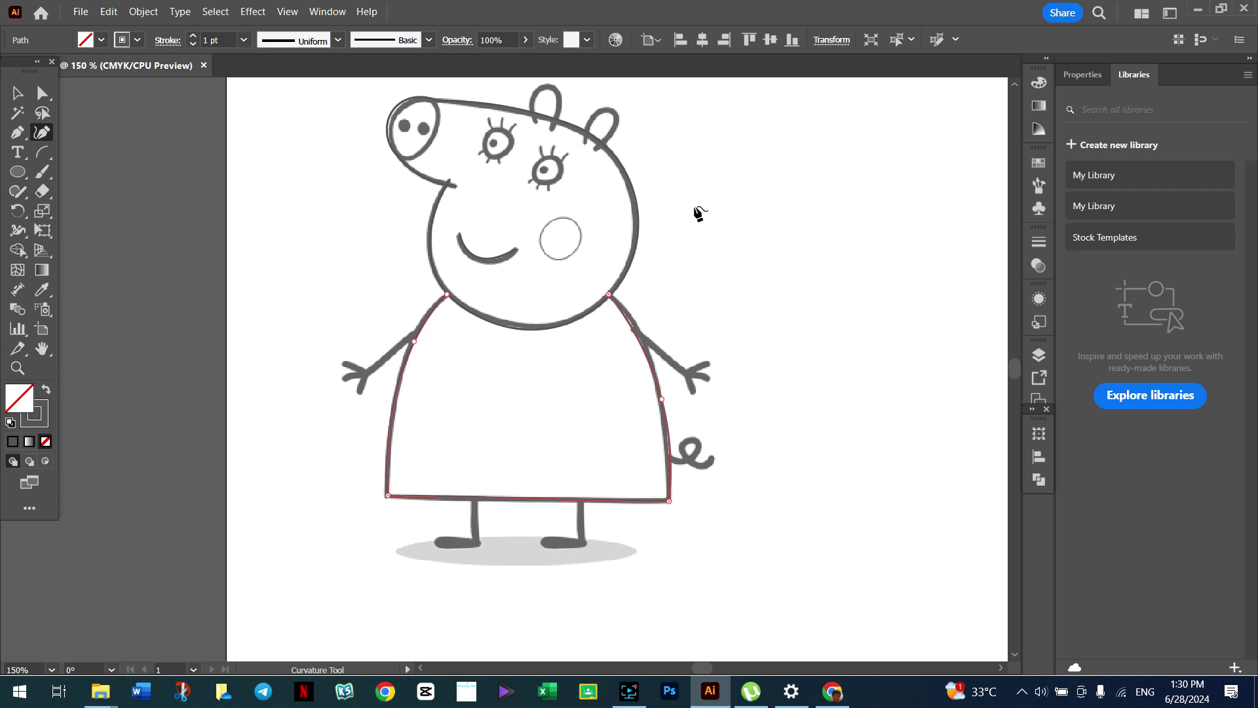
key("v")
left_click(702, 172)
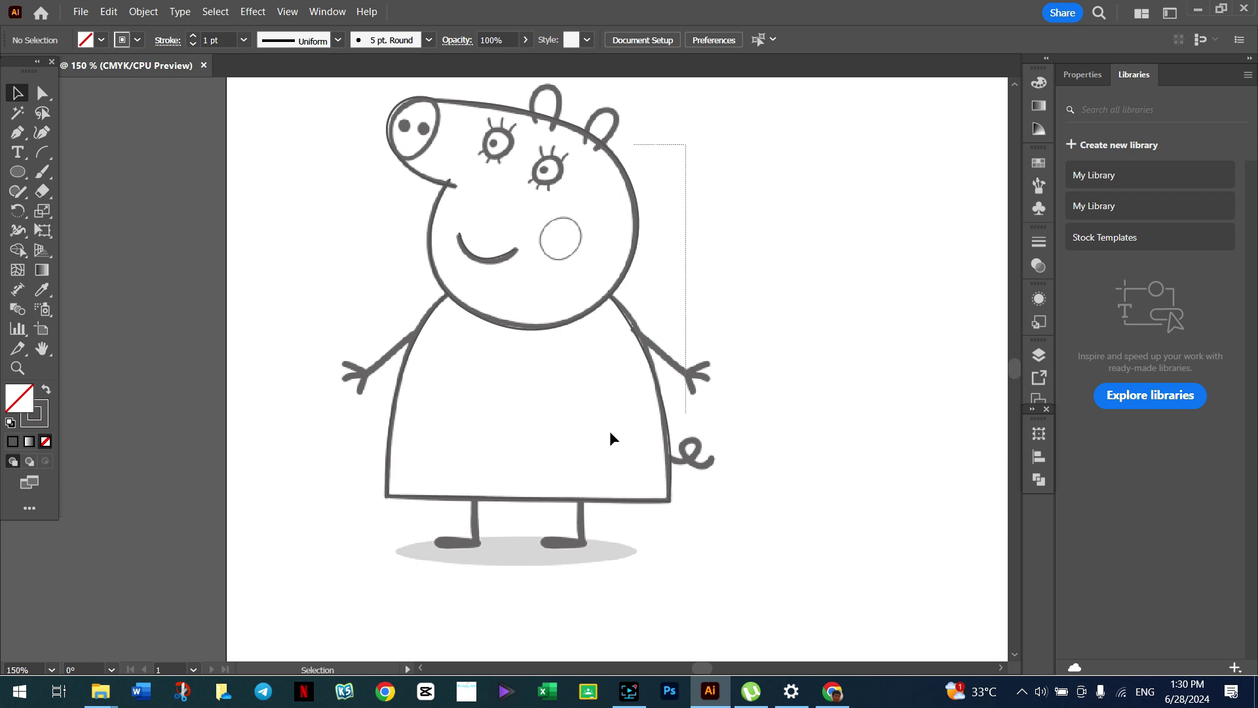
Step: Move the traced head and dress outlines to the right of the sketch
left_click(387, 493)
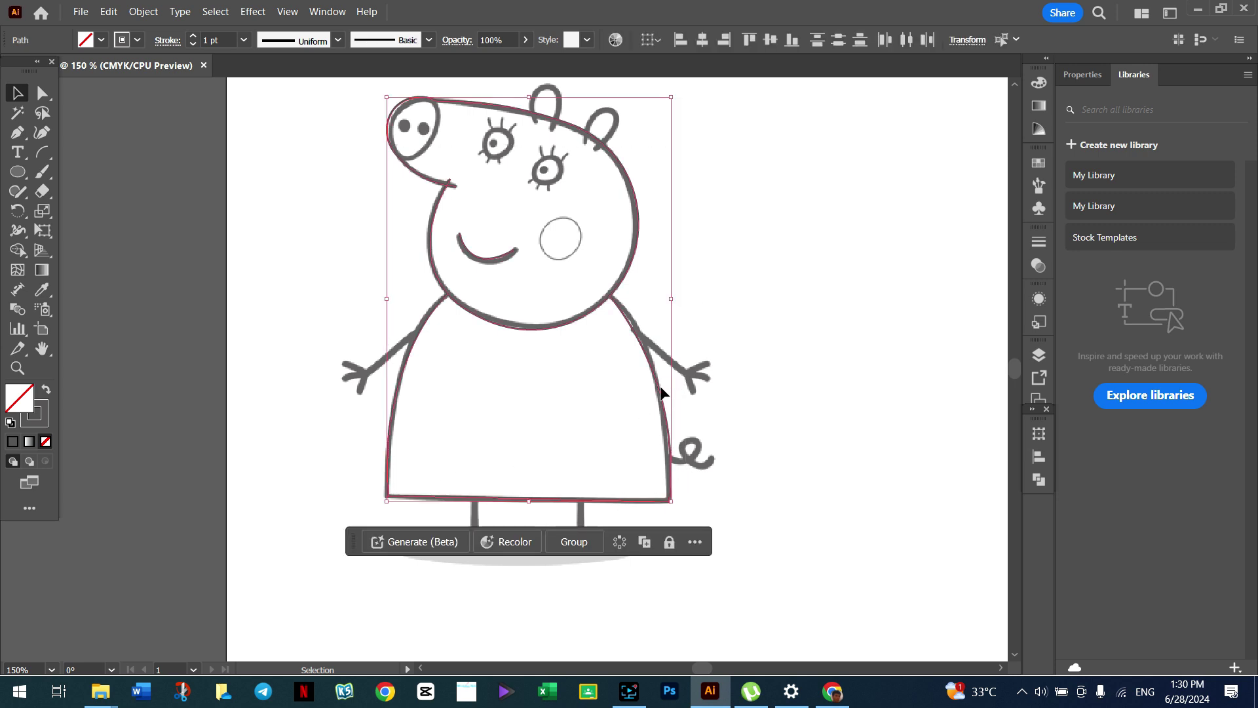
left_click_drag(664, 388, 984, 384)
left_click(865, 599)
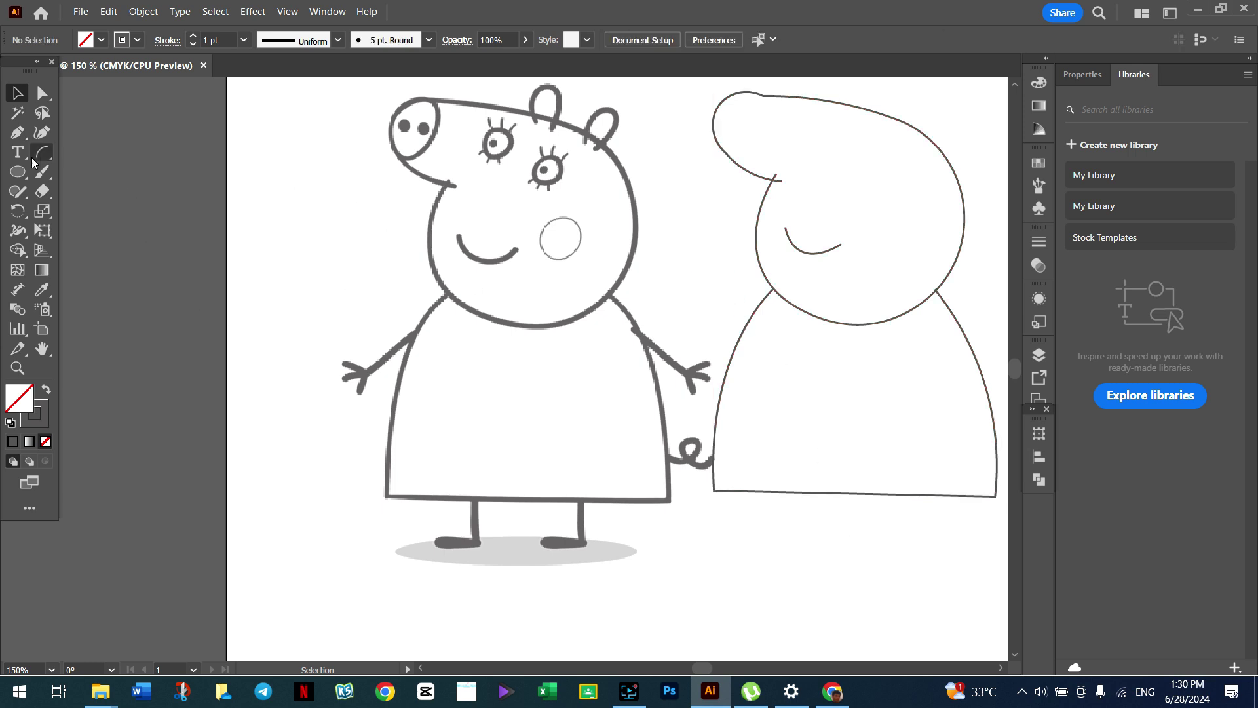
Step: Draw a circle over the snout end of the traced head
left_click(17, 171)
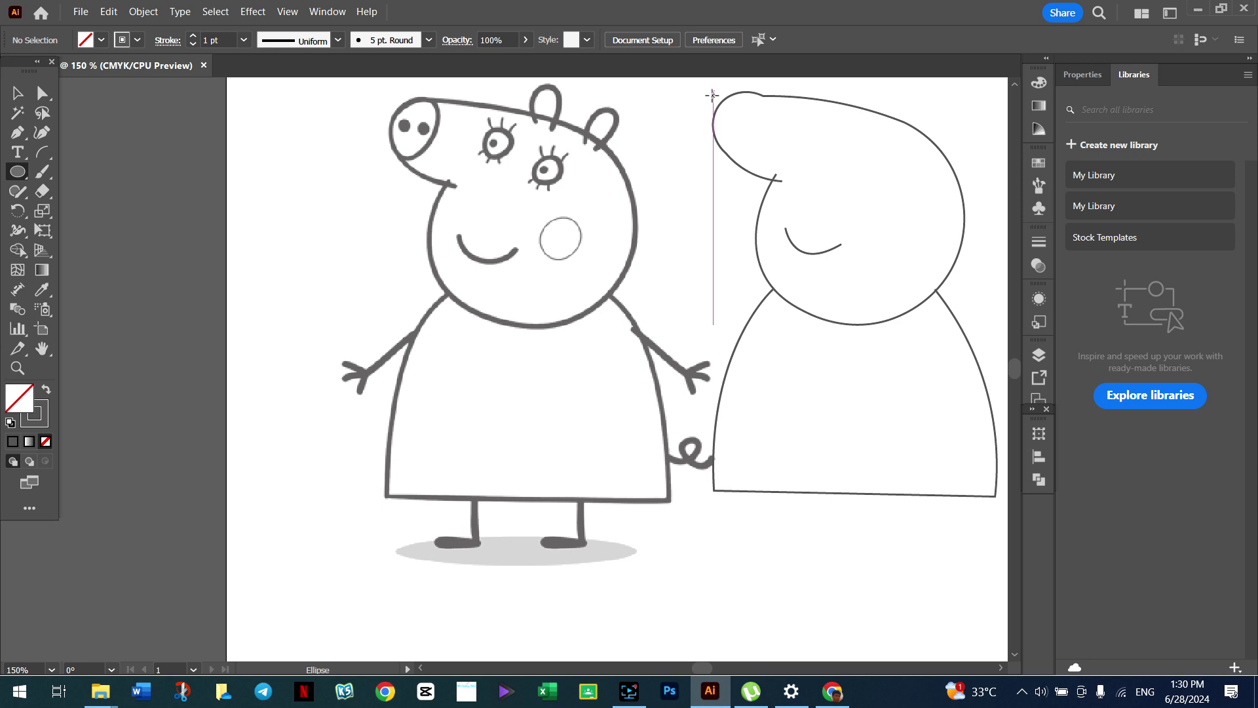
left_click_drag(712, 95, 774, 165)
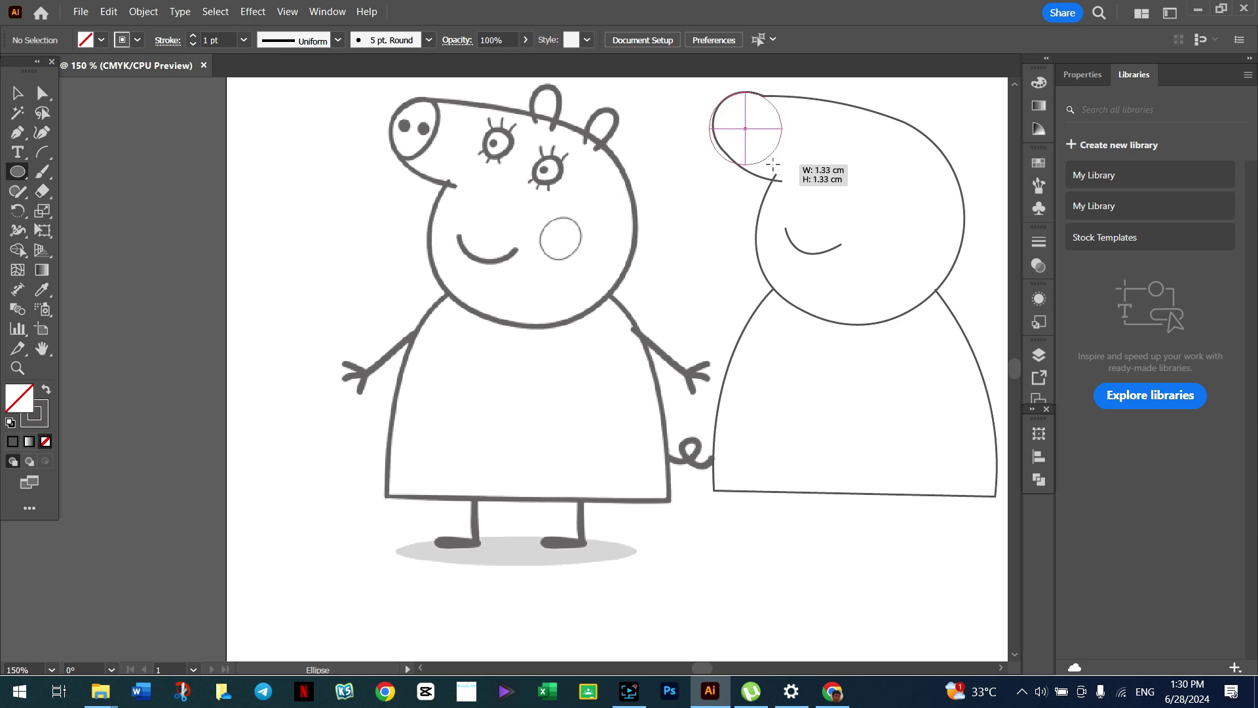
left_click_drag(773, 165, 763, 155)
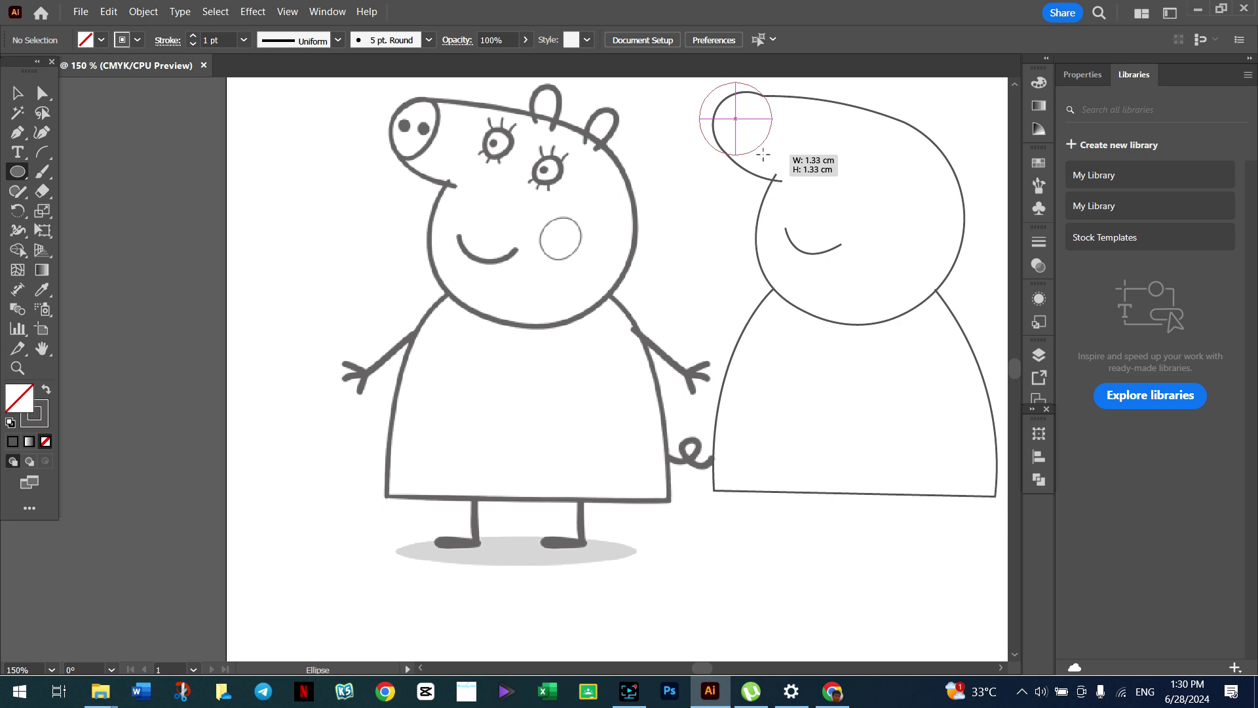
left_click_drag(763, 154, 764, 155)
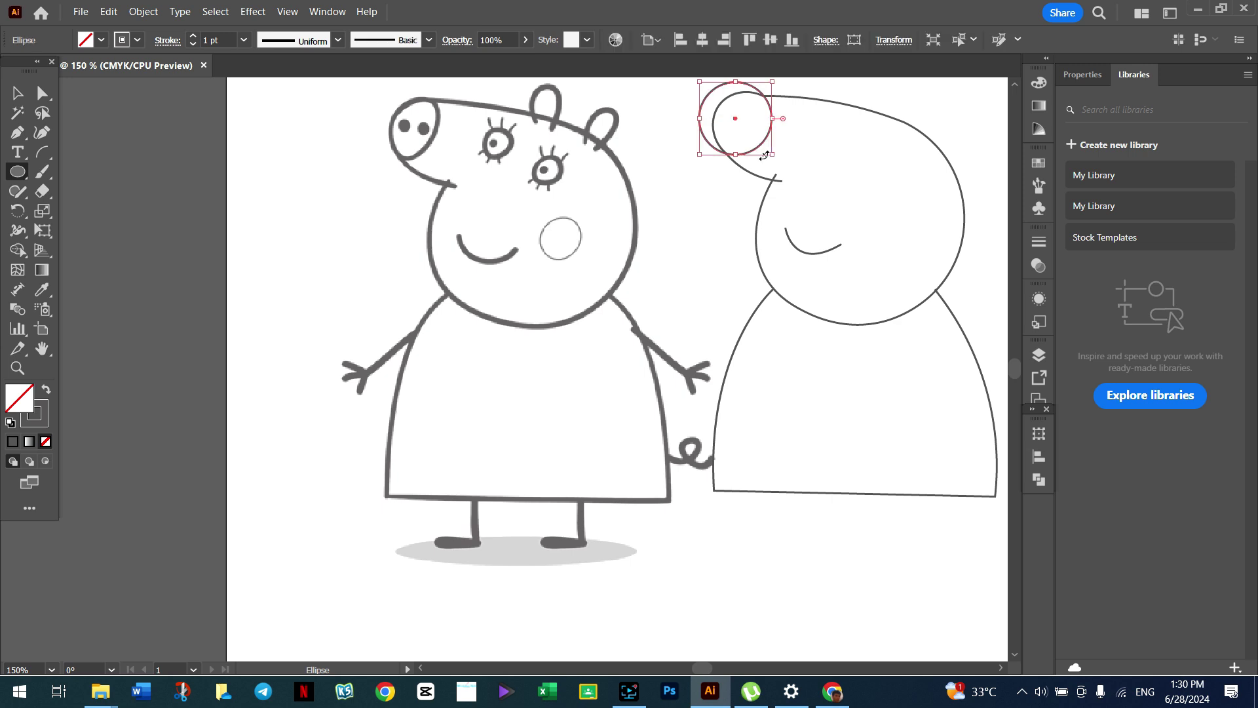
key("v")
left_click(680, 280)
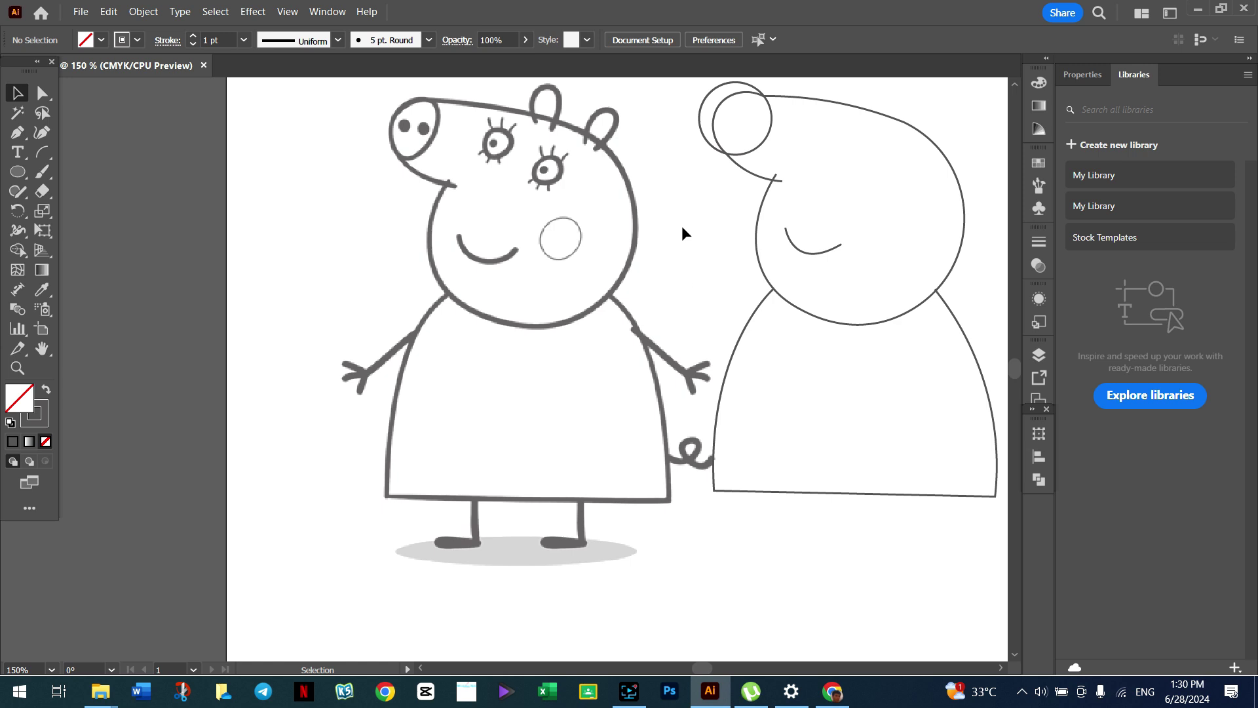
Step: Merge head and snout circle by Shape Builder-removing the crescent between them
left_click_drag(670, 120, 808, 182)
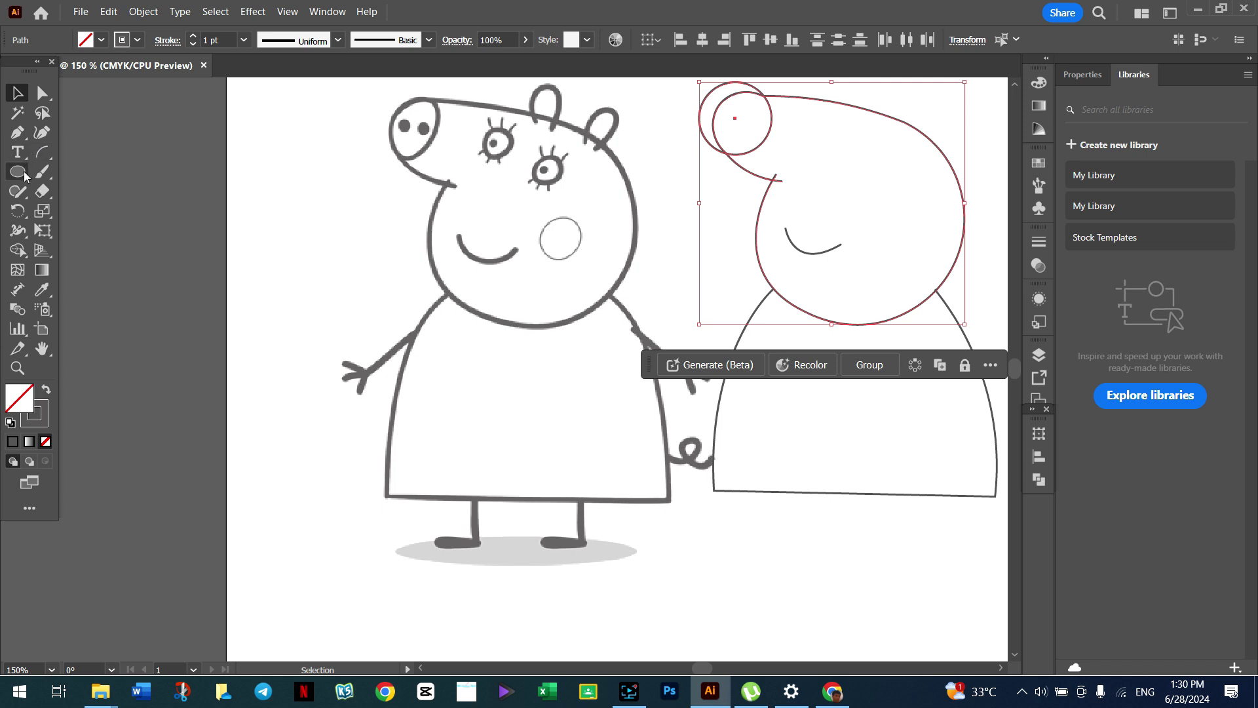
left_click(18, 250)
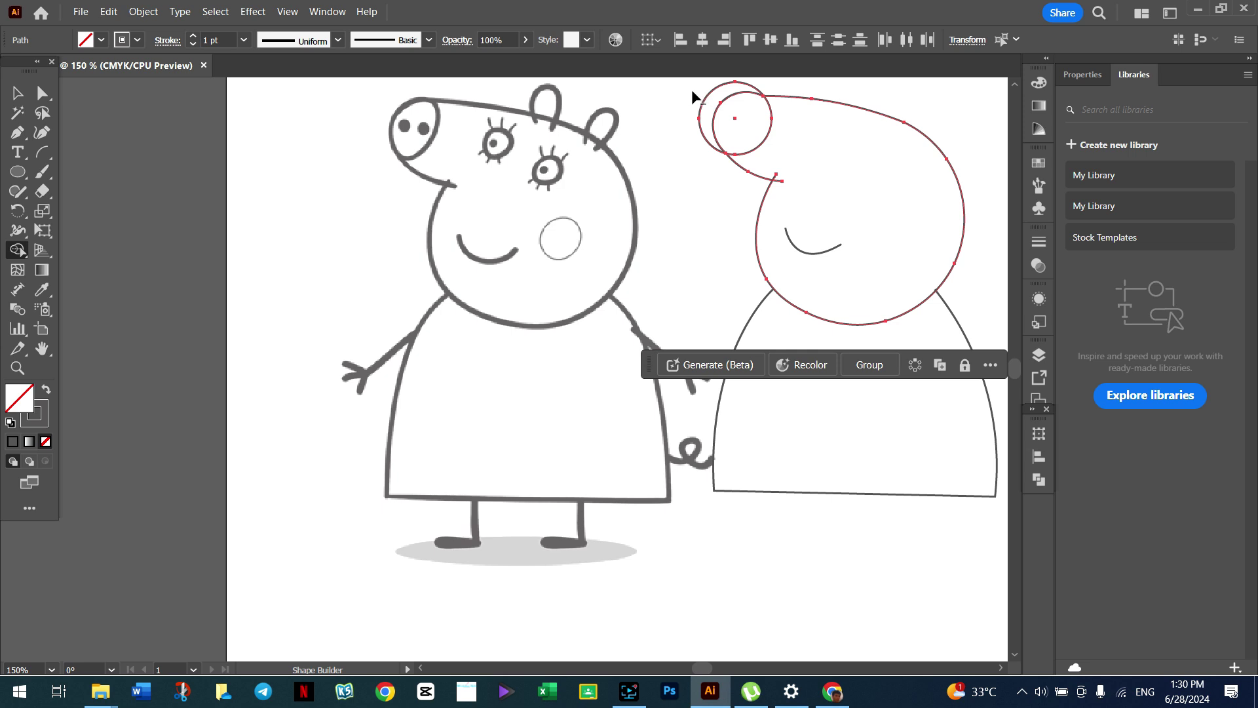
left_click(702, 105, "alt")
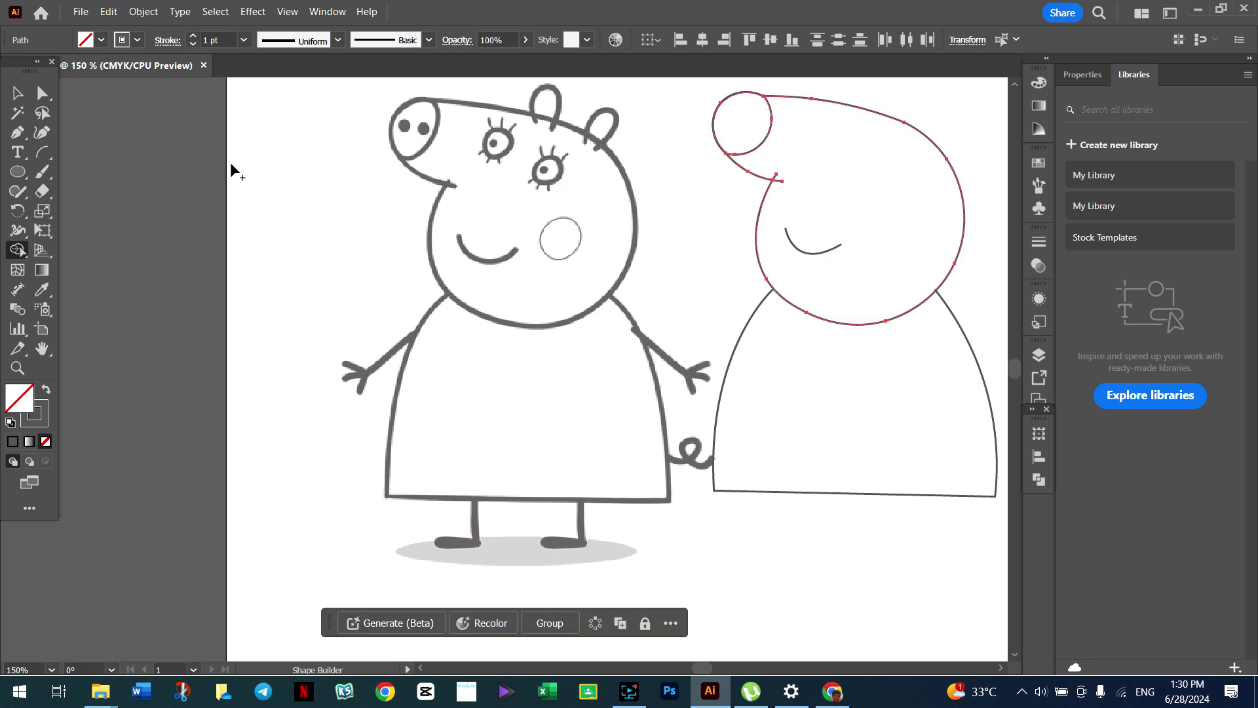
left_click(18, 93)
left_click(330, 172)
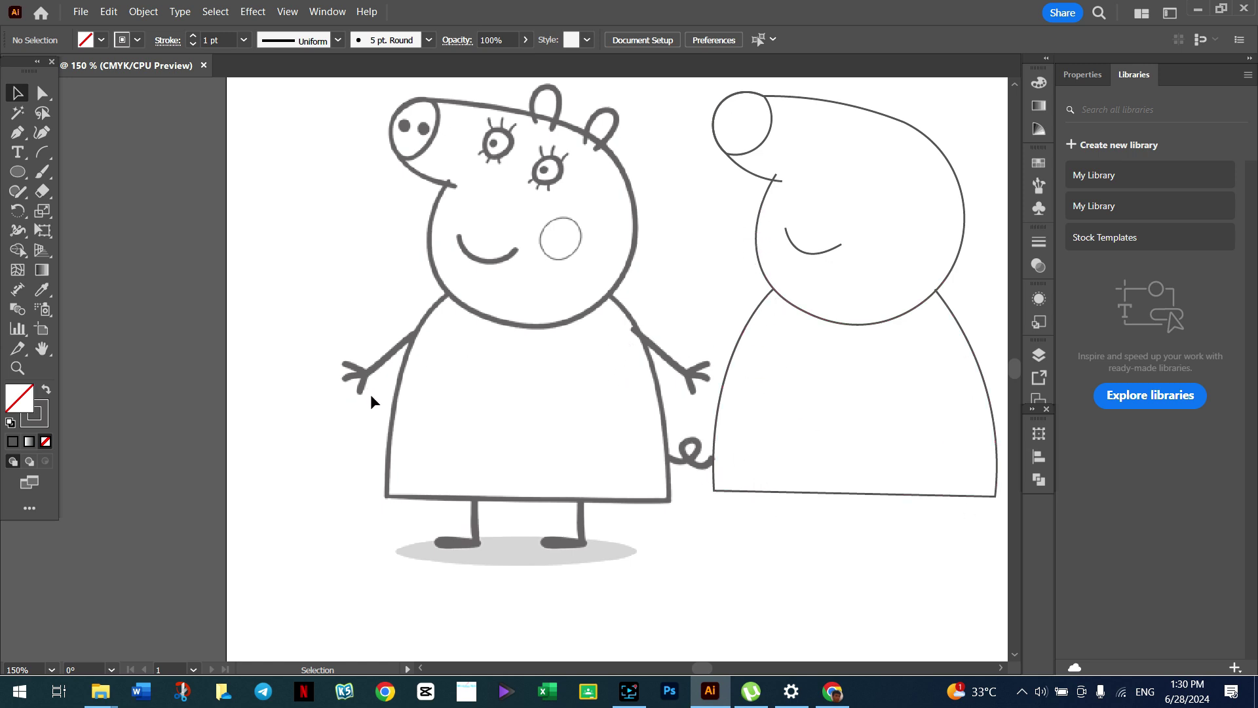
Step: Draw a looped ear curve on top of the head with the Pen tool
left_click(17, 132)
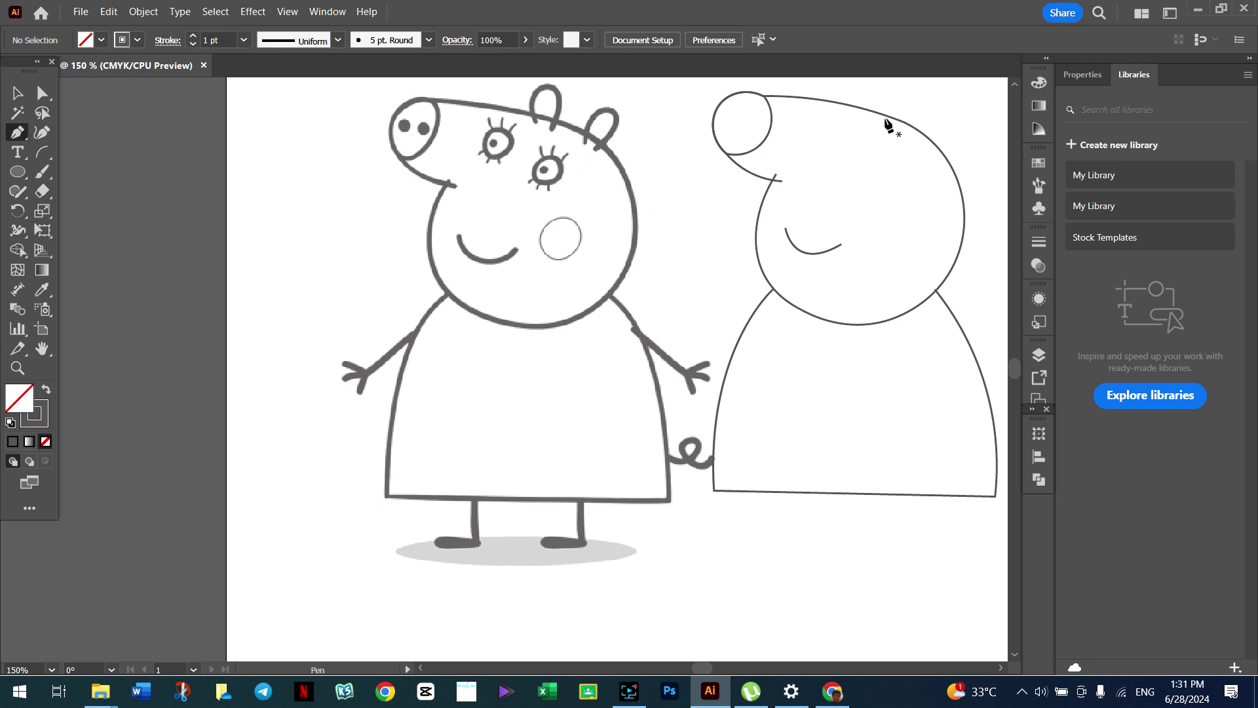
mouse_move(882, 123)
left_mouse_down()
mouse_move(910, 93)
mouse_move(930, 96)
left_mouse_up()
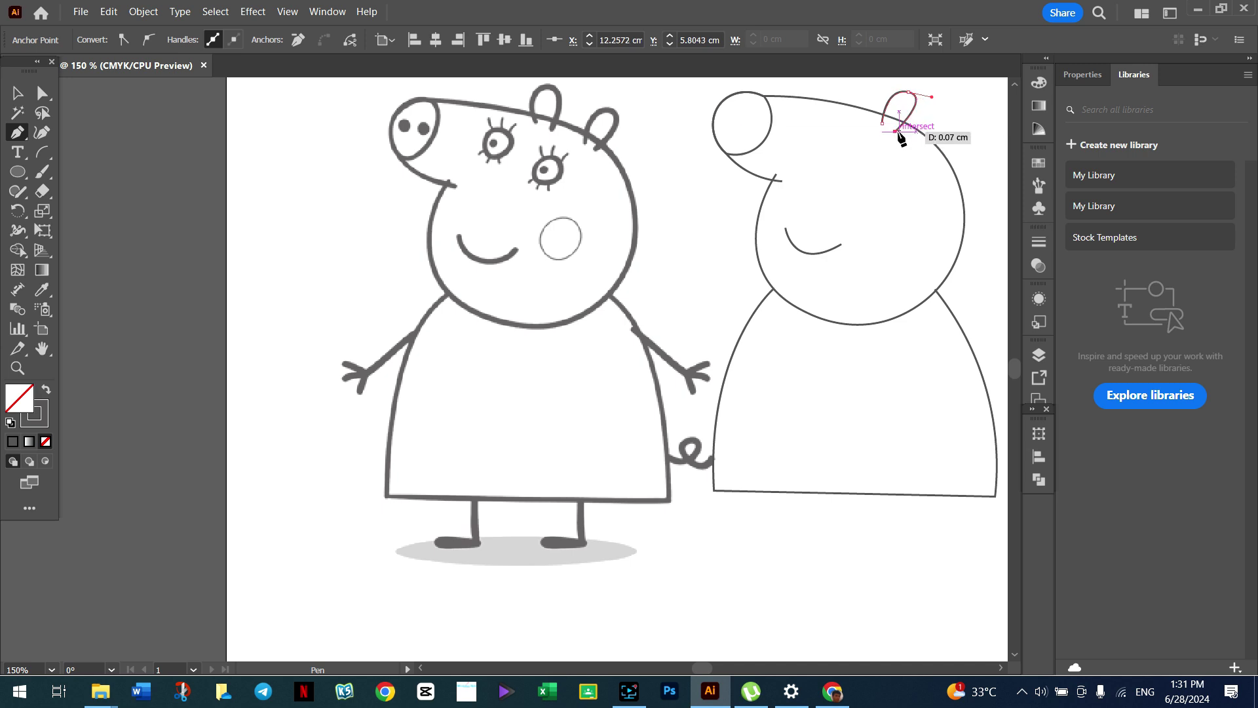
left_click(895, 131)
left_click(18, 93)
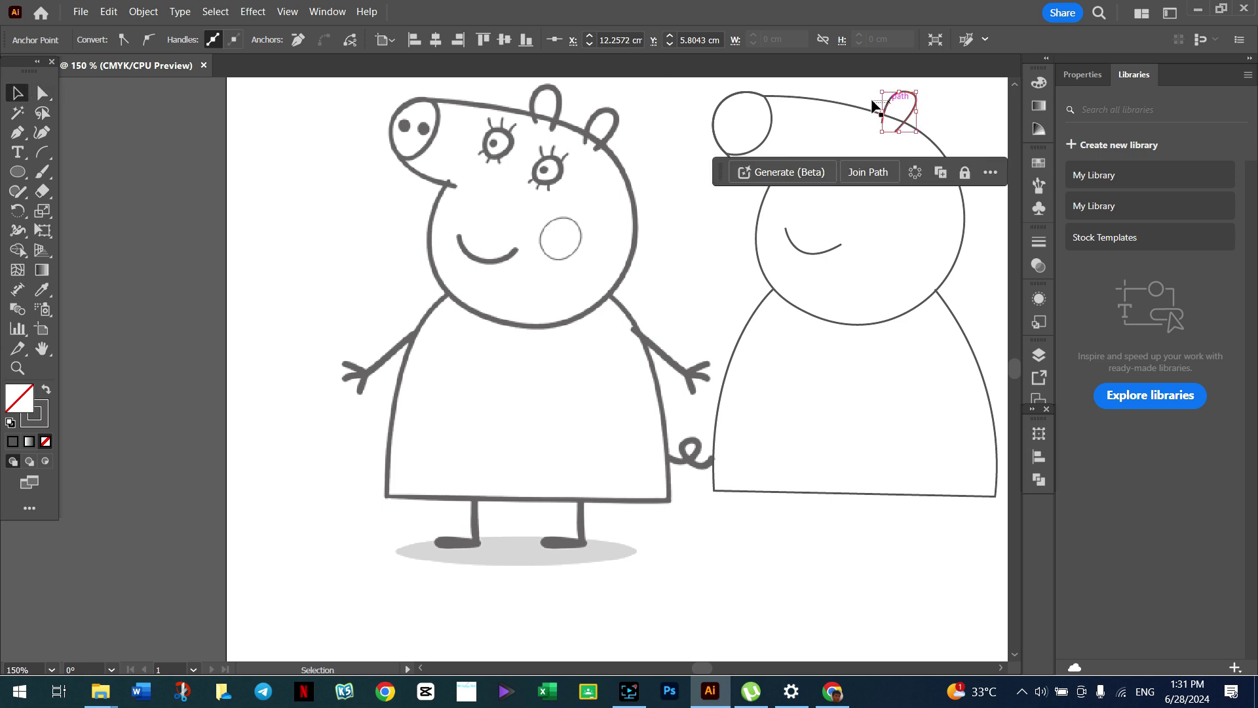
Step: Alt-drag a copy of the ear up-left and rotate it to tilt beside the first
left_click(890, 108)
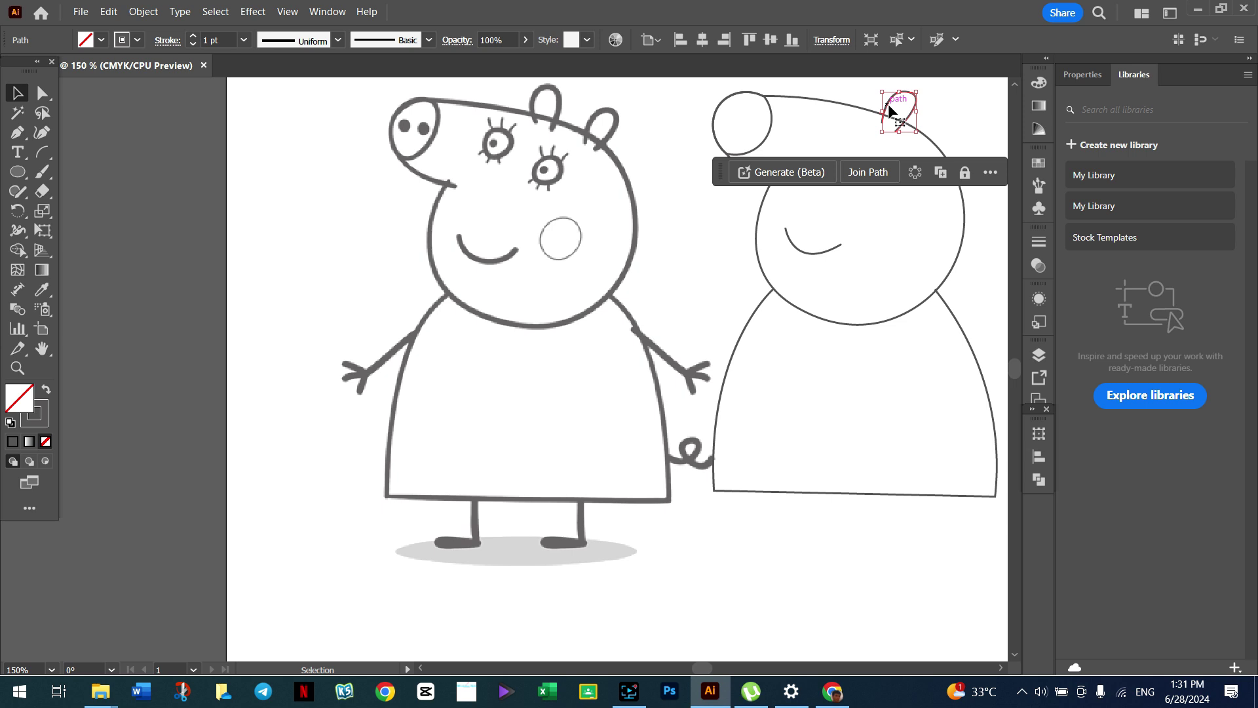
key("alt")
left_click_drag(891, 108, 855, 95)
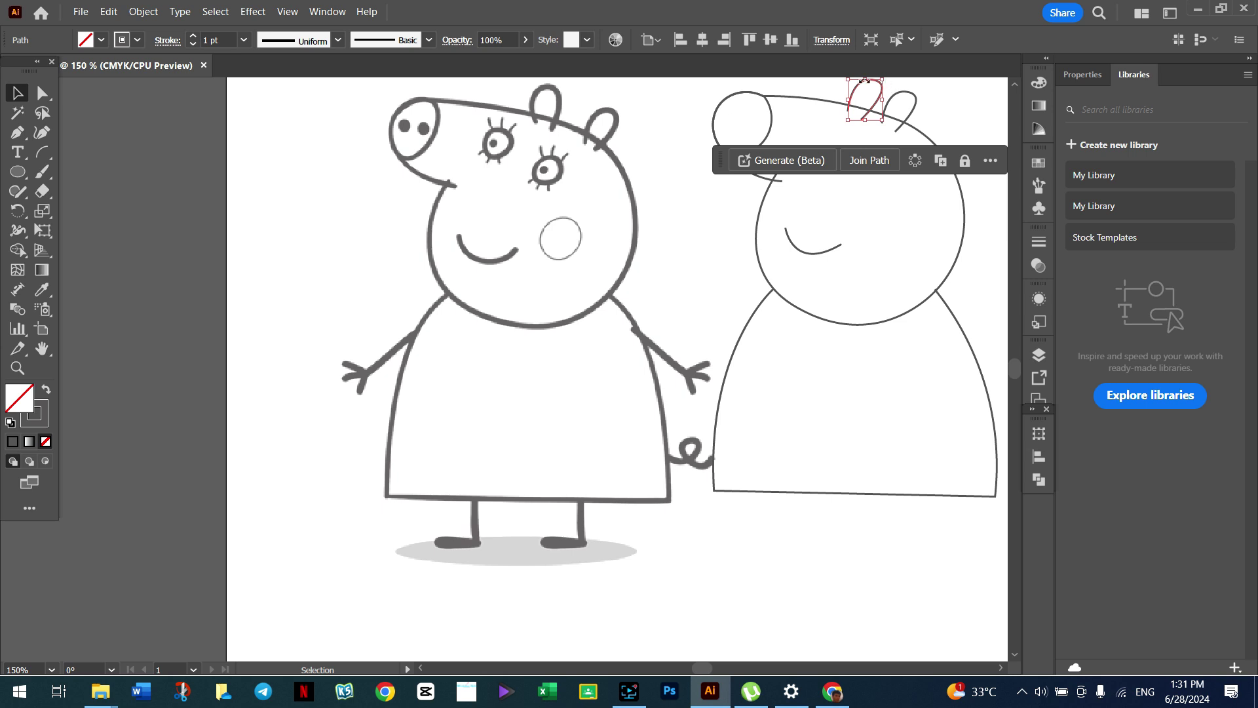
left_click_drag(843, 80, 836, 93)
left_click(967, 97)
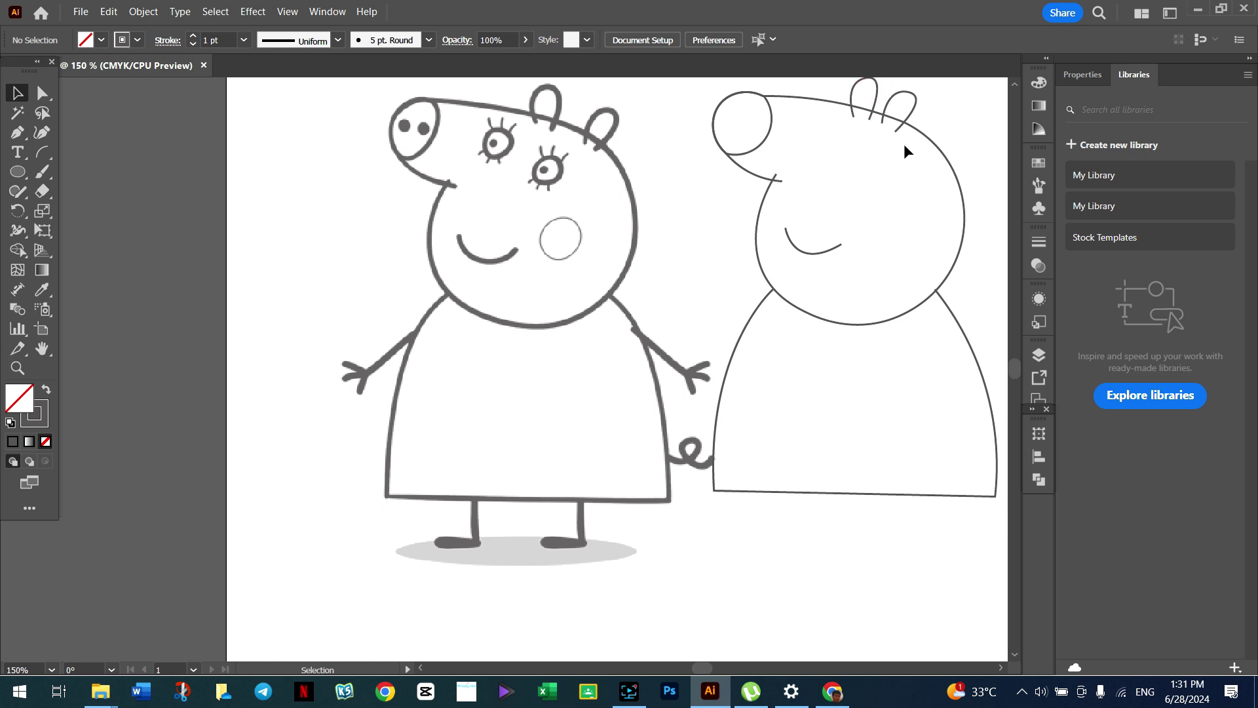
scroll(981, 172, "up", 2)
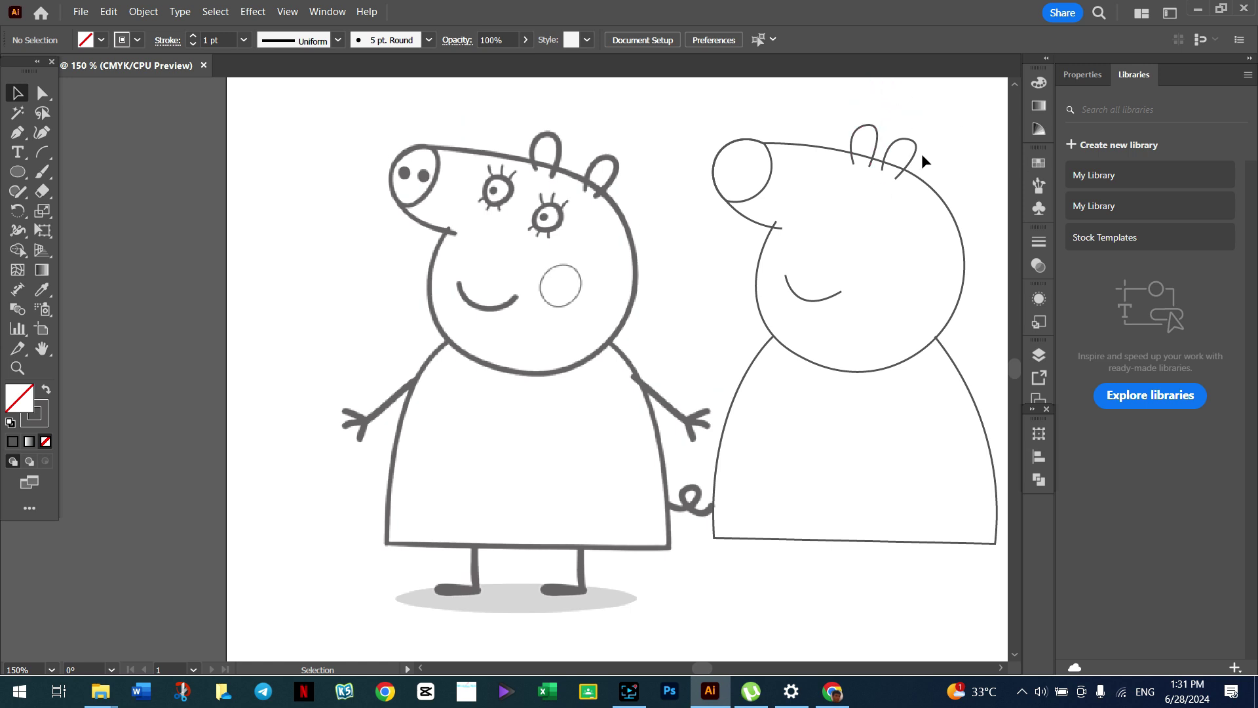
Step: Nudge the ear into place and draw the first small eye circle
left_click_drag(916, 160, 923, 164)
left_click(976, 169)
left_click(18, 172)
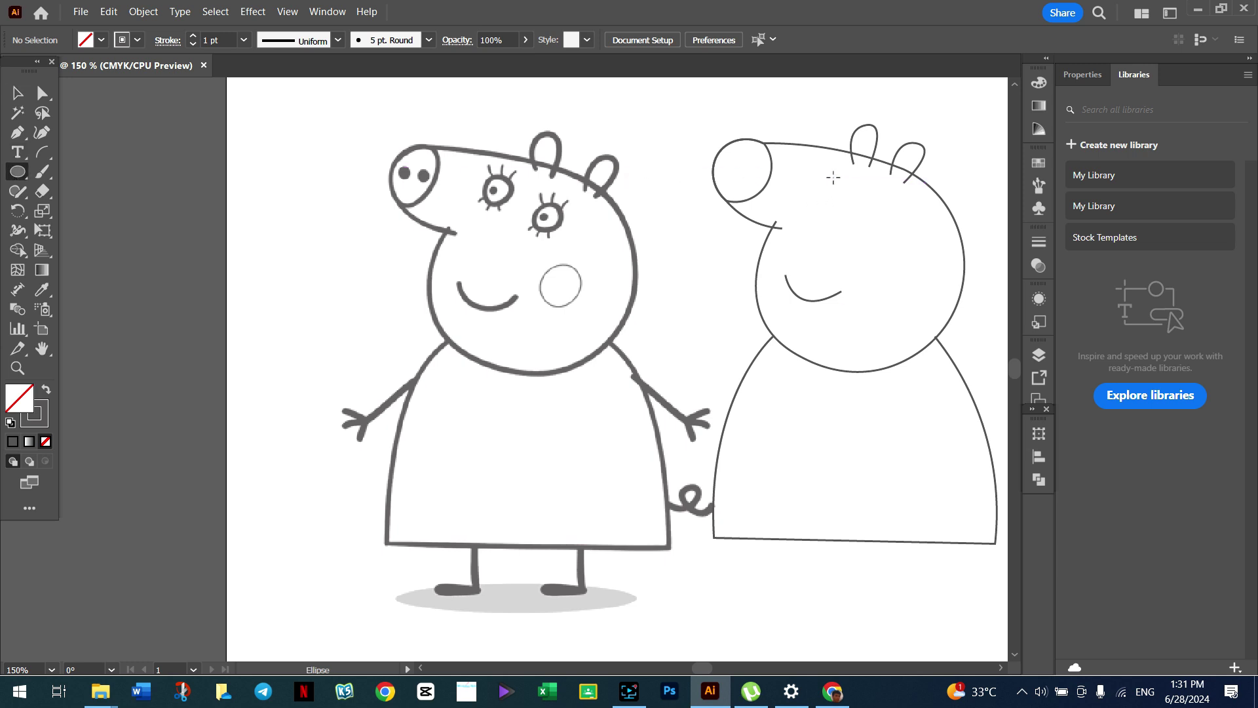
left_click_drag(832, 177, 852, 202)
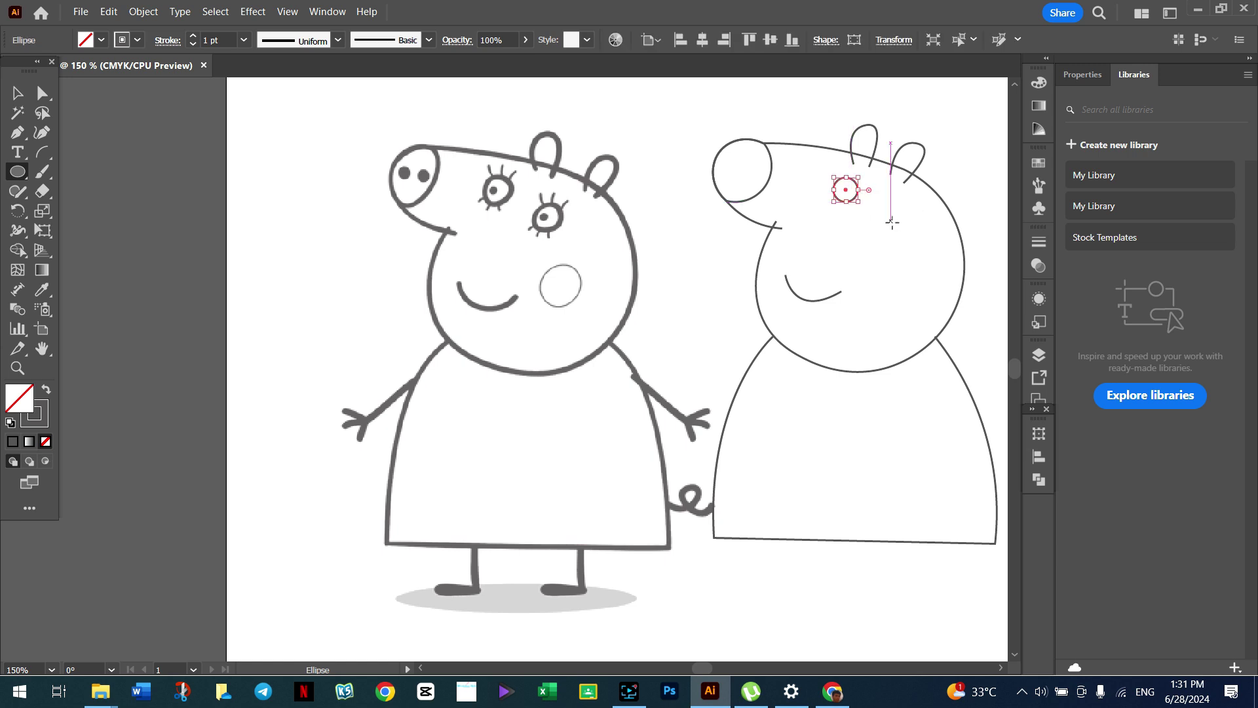
left_click(972, 165)
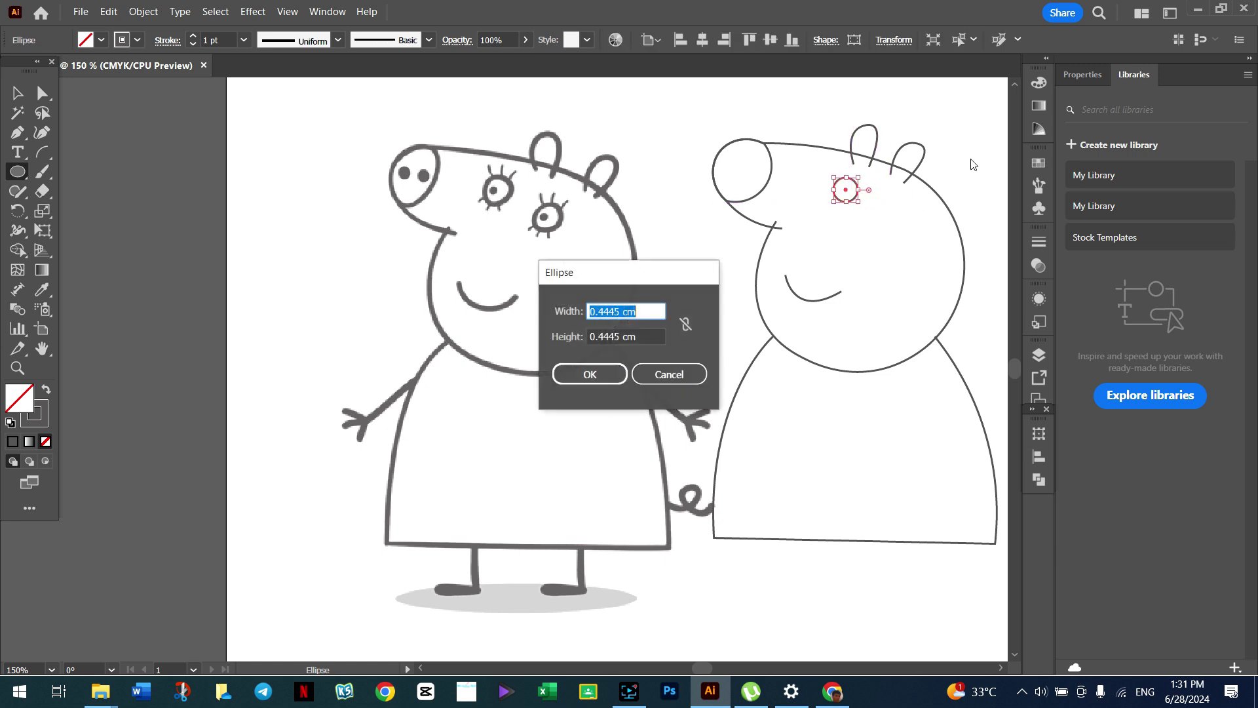
left_click(668, 374)
key("v")
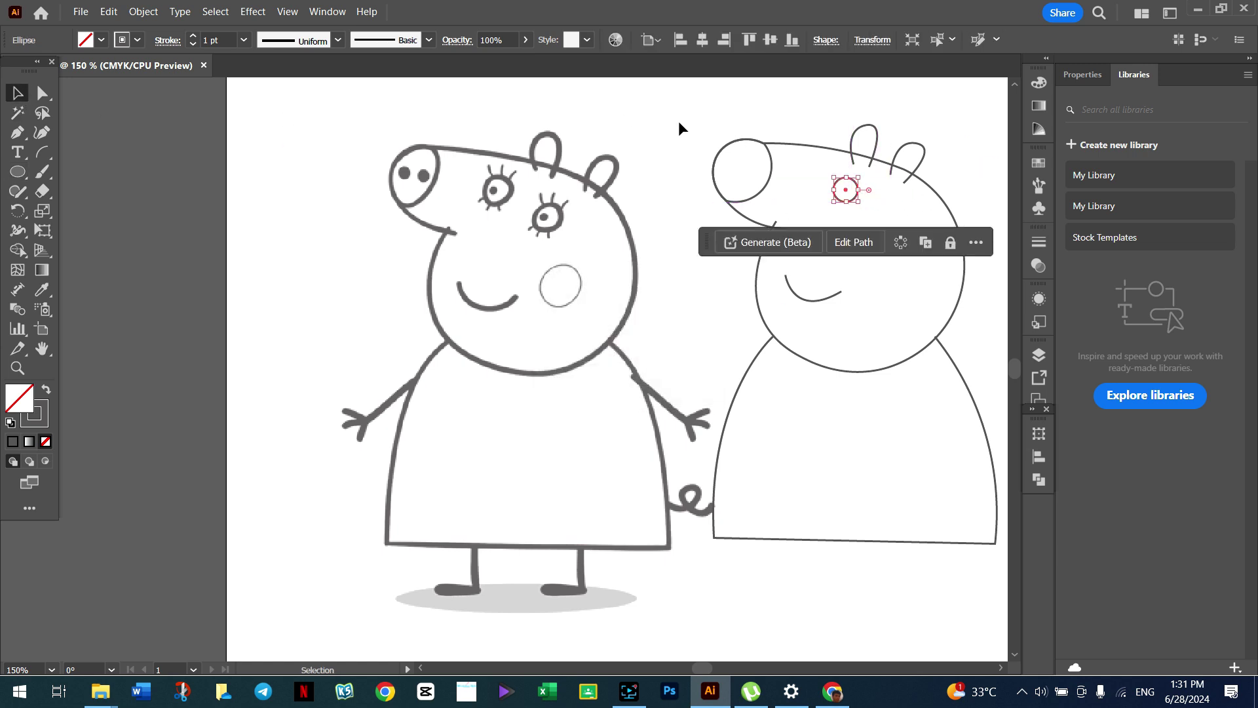
left_click(859, 196)
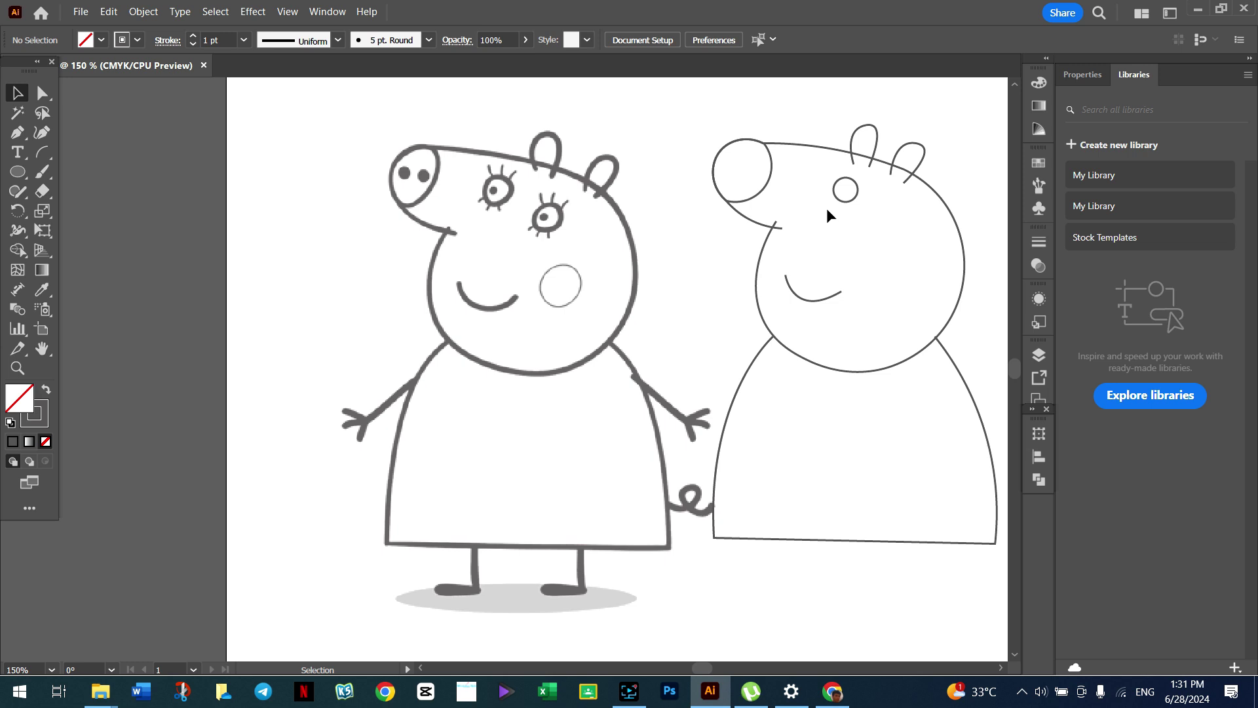
left_click(848, 199)
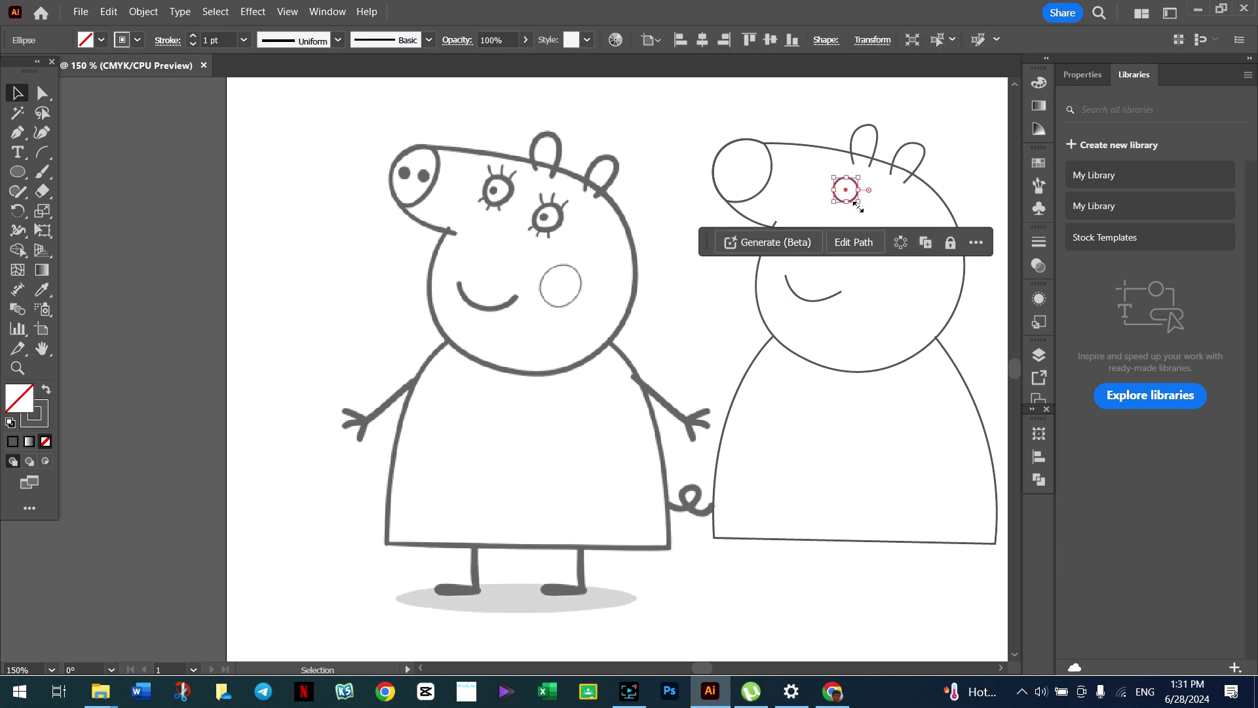
left_click(882, 205)
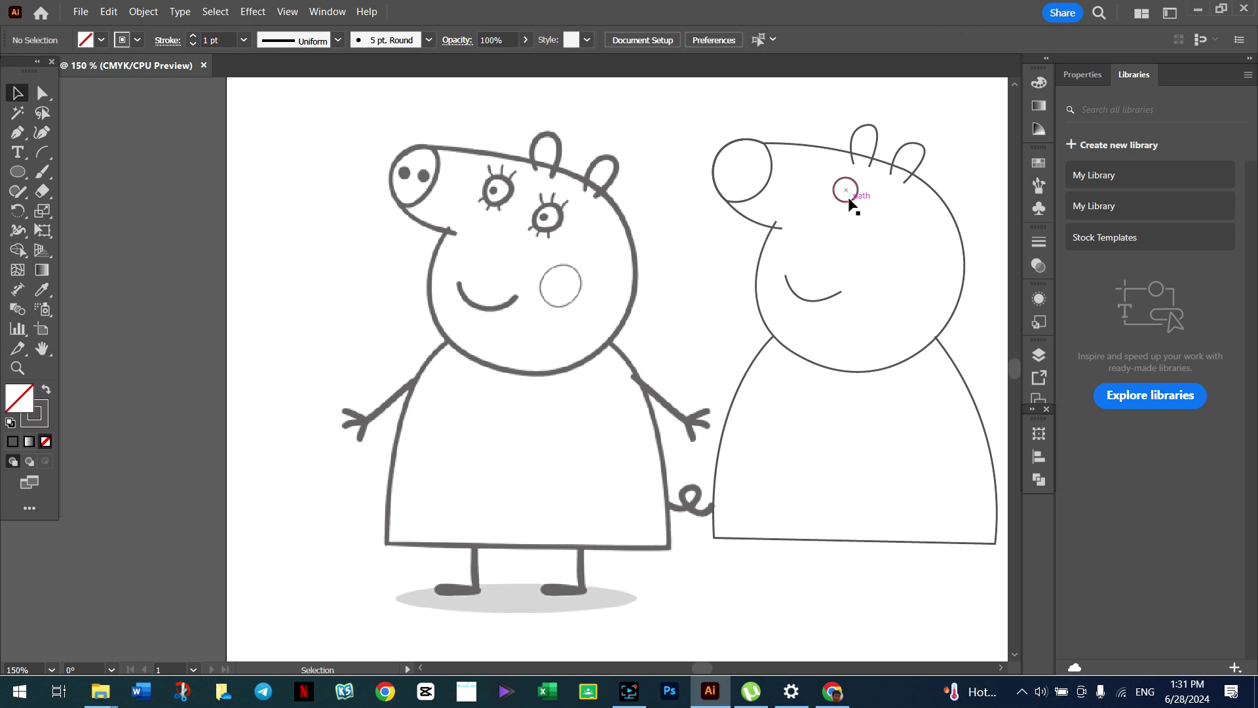
left_click(851, 199)
key("alt")
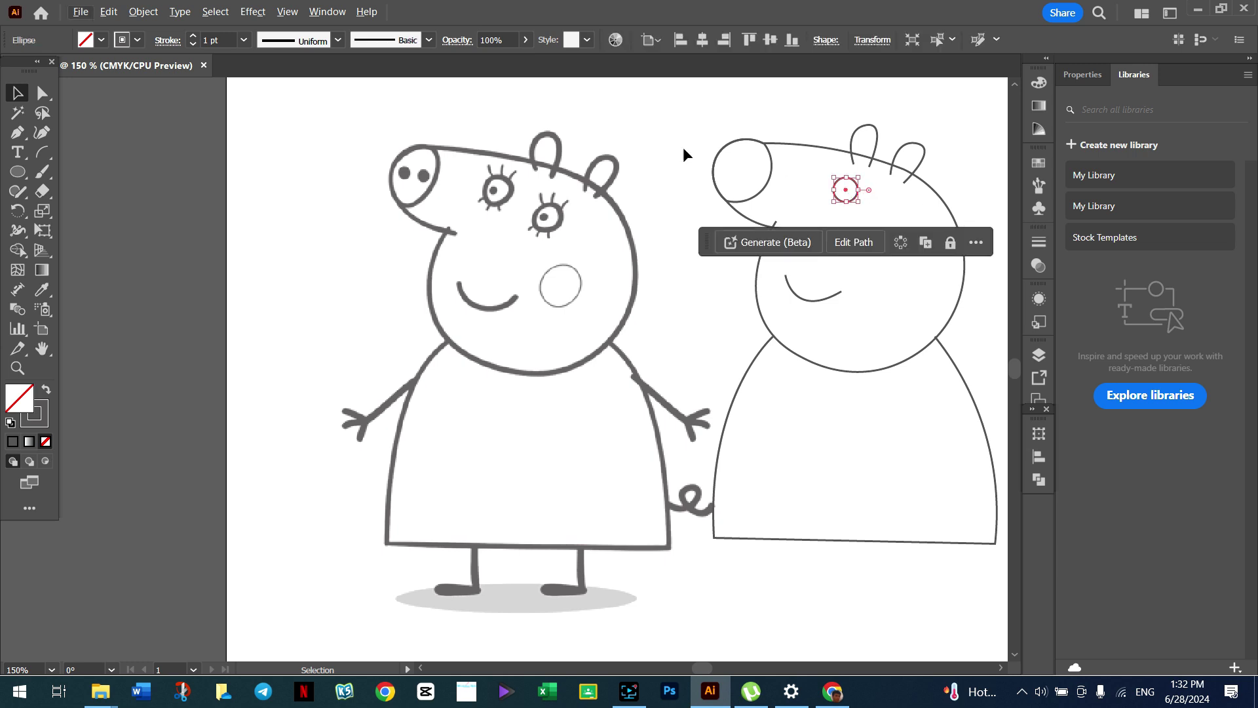
left_click(541, 96)
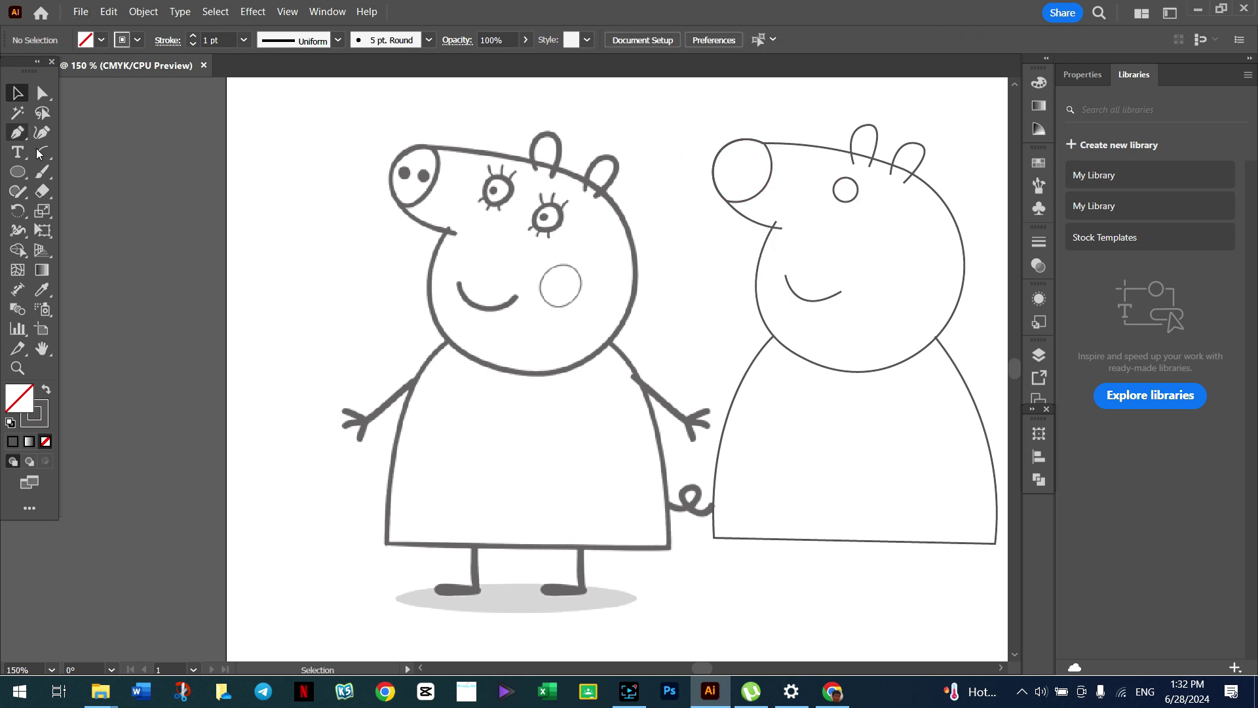
Step: Draw the second small eye circle beside the first
left_click(17, 172)
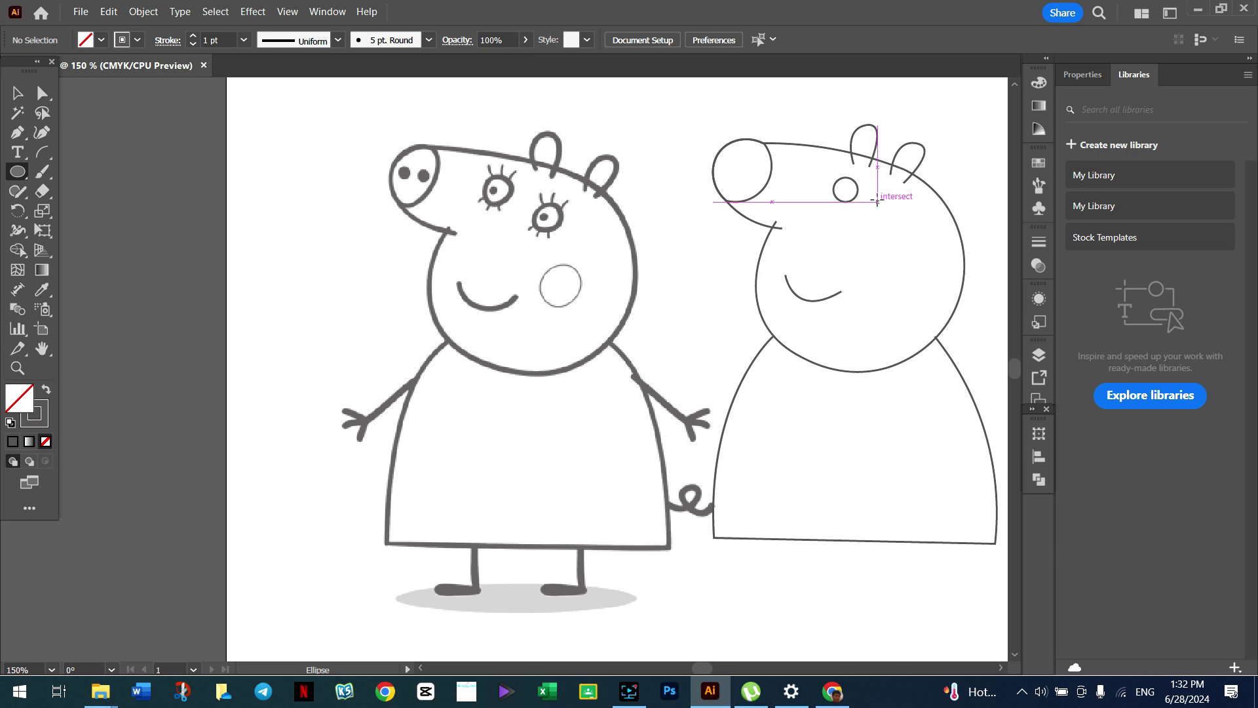
left_click_drag(877, 201, 901, 230)
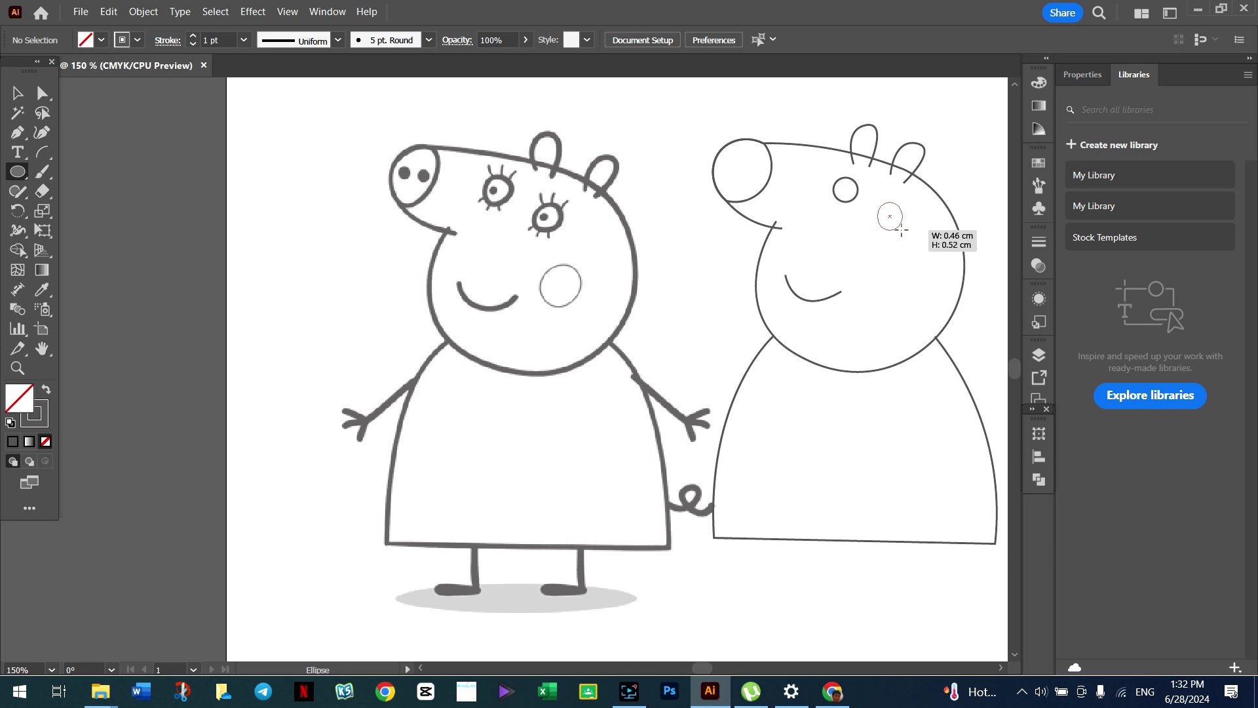
left_click_drag(901, 230, 902, 230)
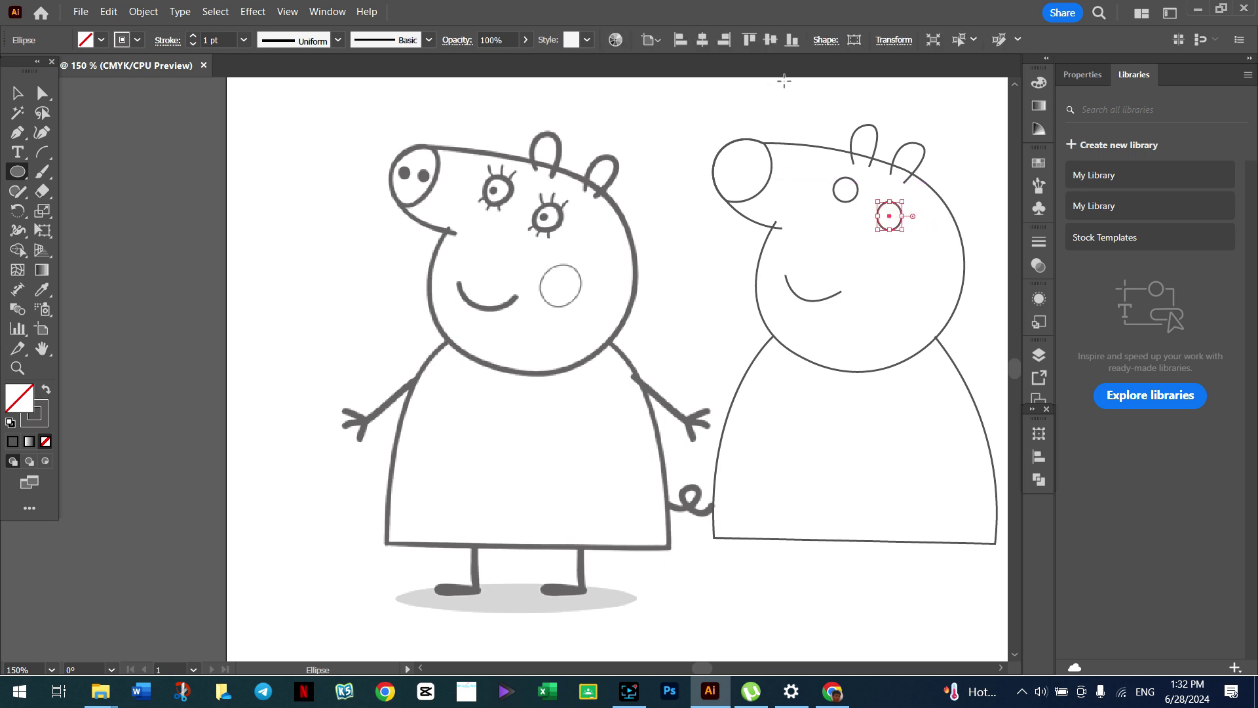
left_click(811, 105)
left_click(667, 372)
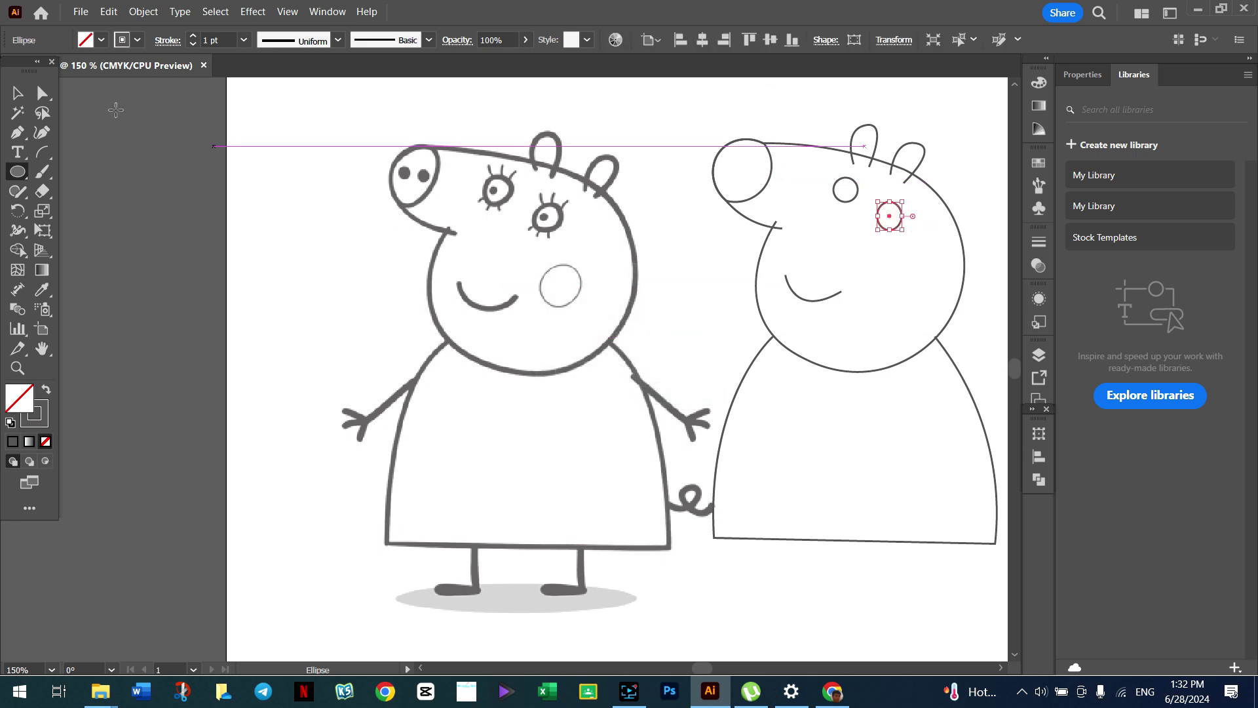
key("v")
left_click(339, 197)
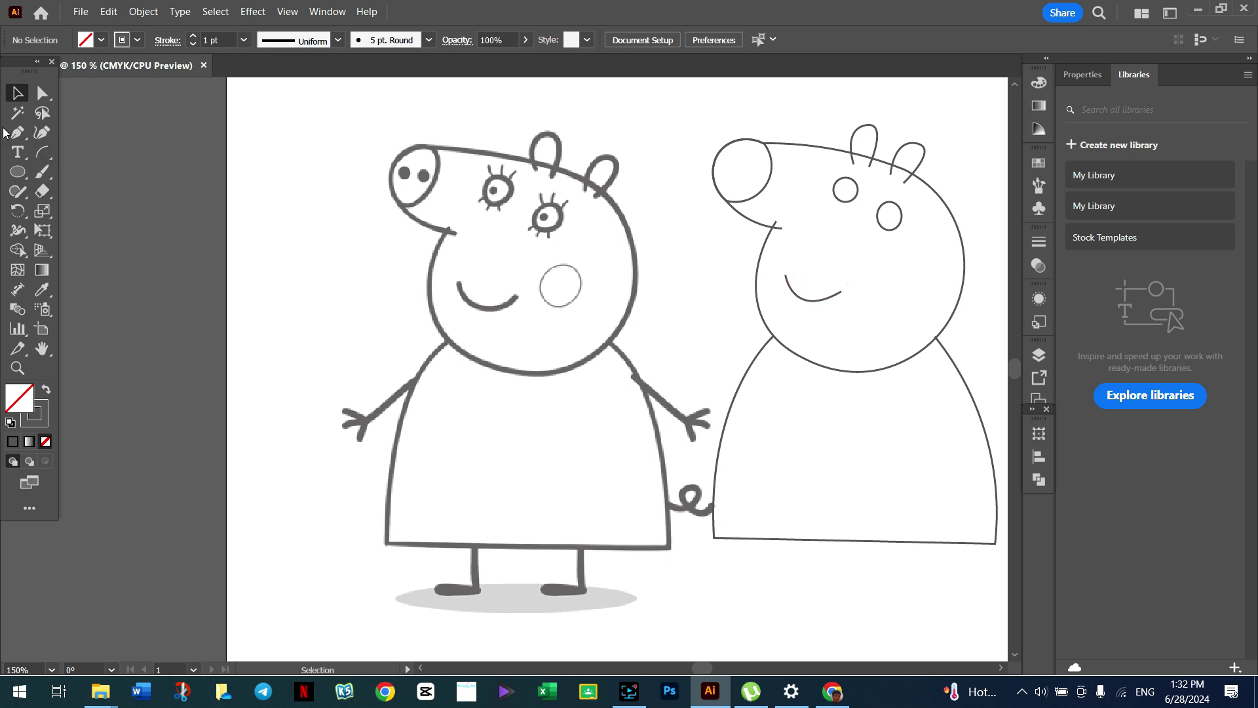
Step: Draw an oval cheek on the pig's face beside the smile
left_click(13, 174)
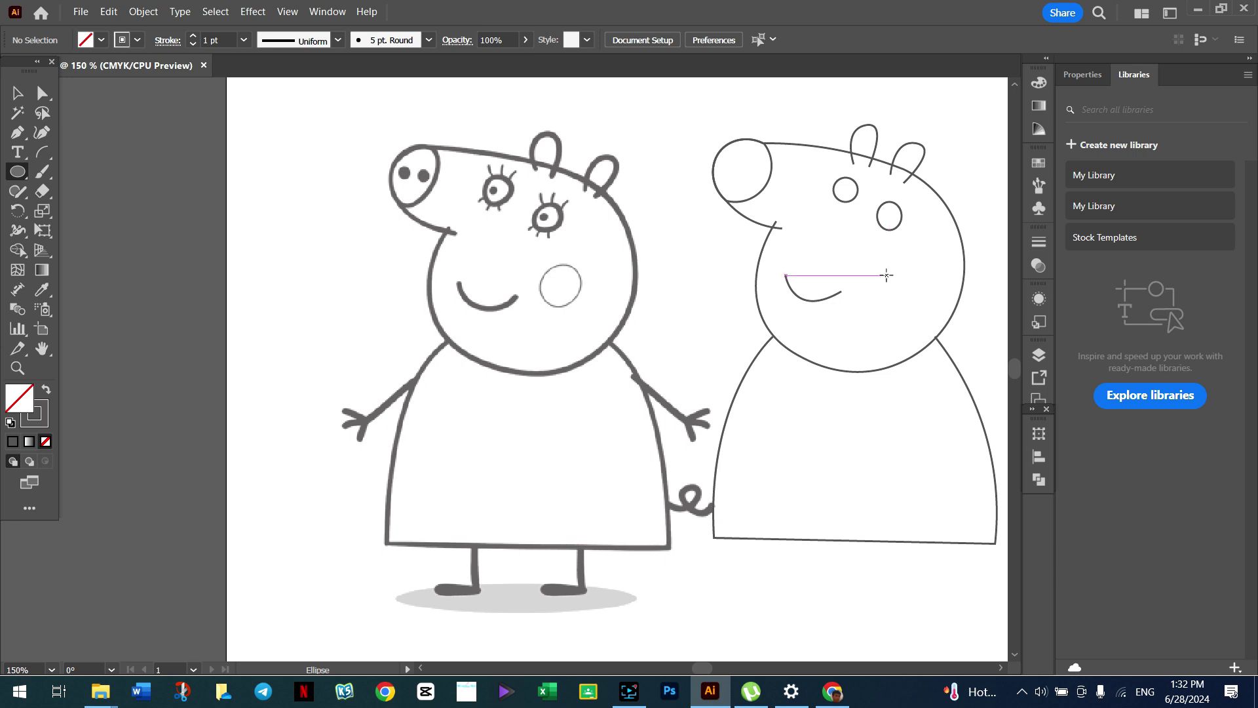
left_click_drag(897, 268, 925, 301)
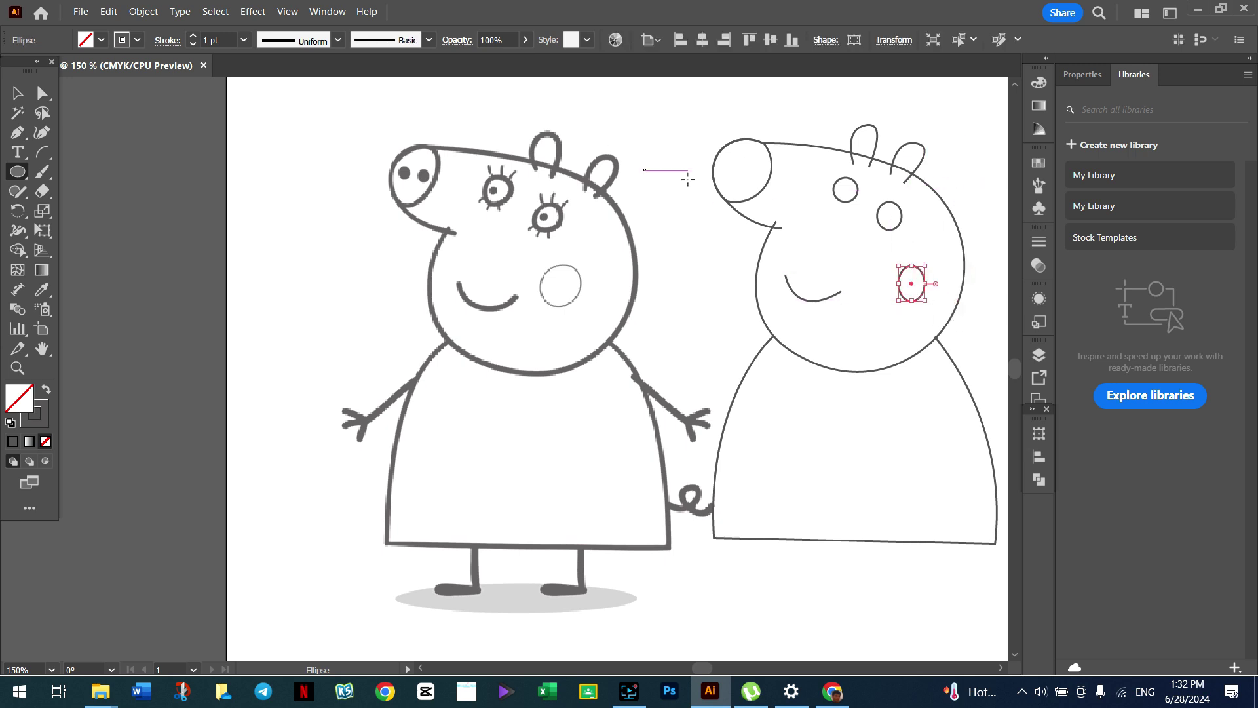
key("v")
left_click(301, 205)
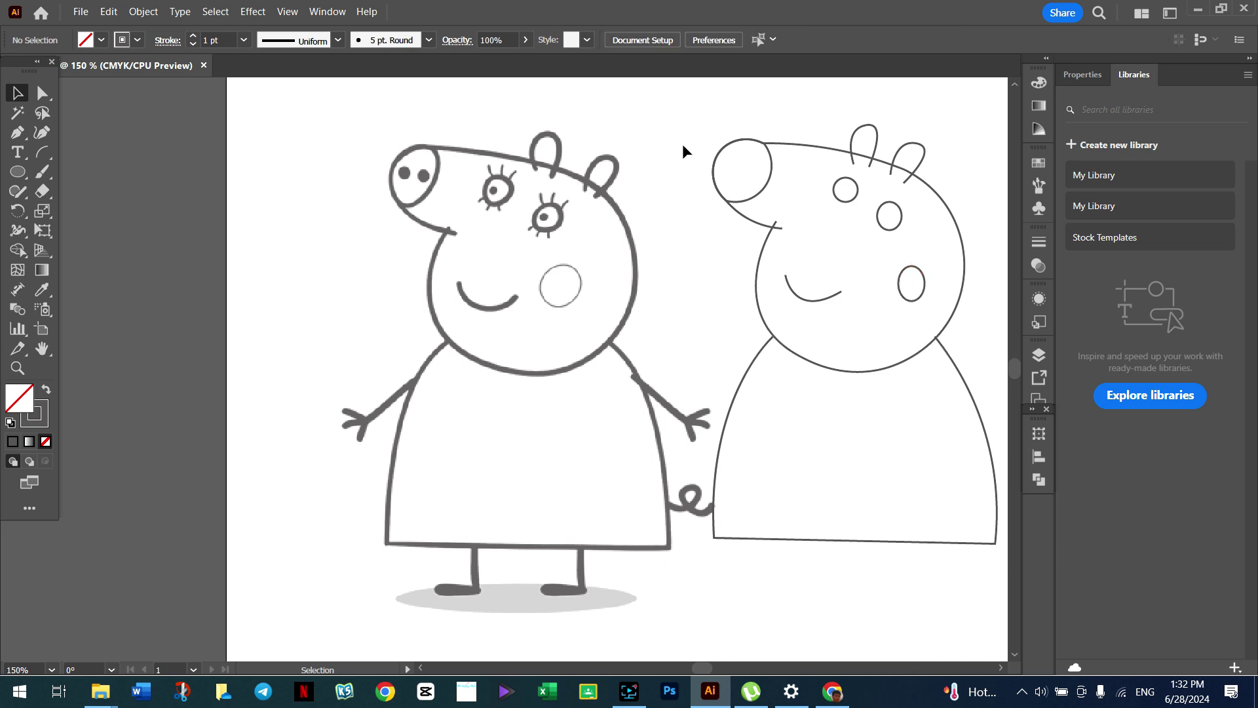
Step: Draw a small nostril circle on the snout filled solid grey with no stroke
key("l")
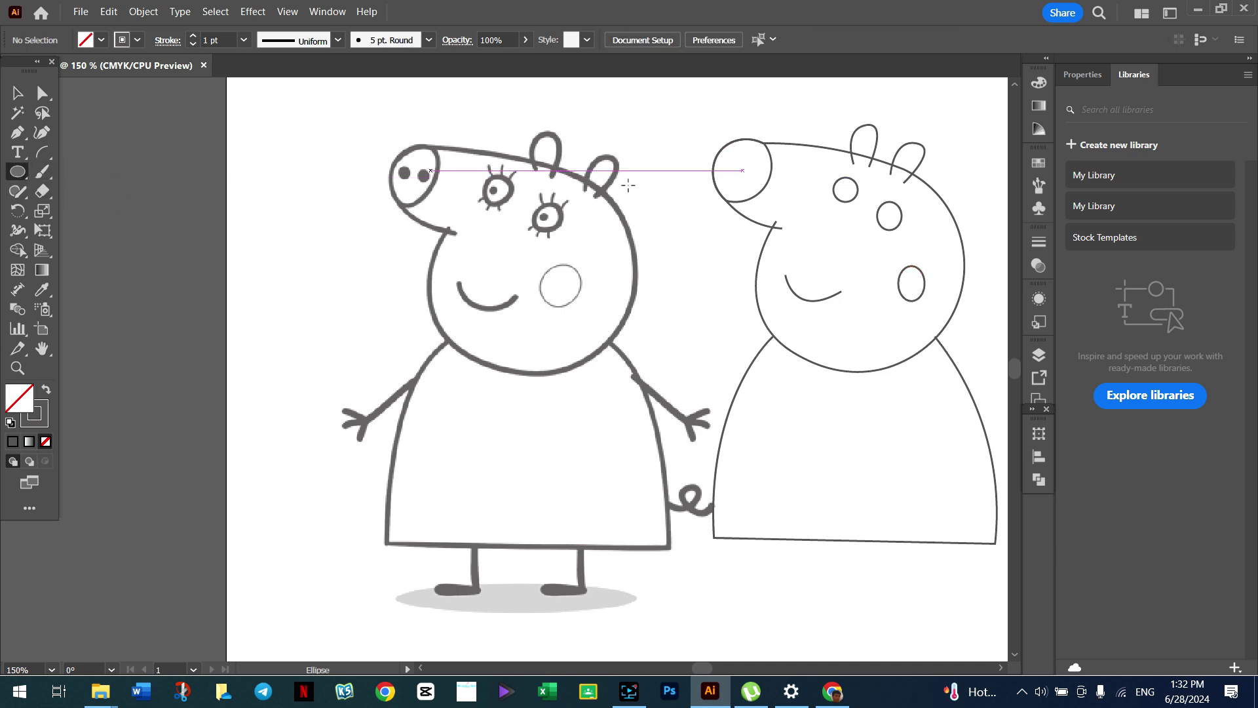
left_click_drag(721, 166, 733, 176)
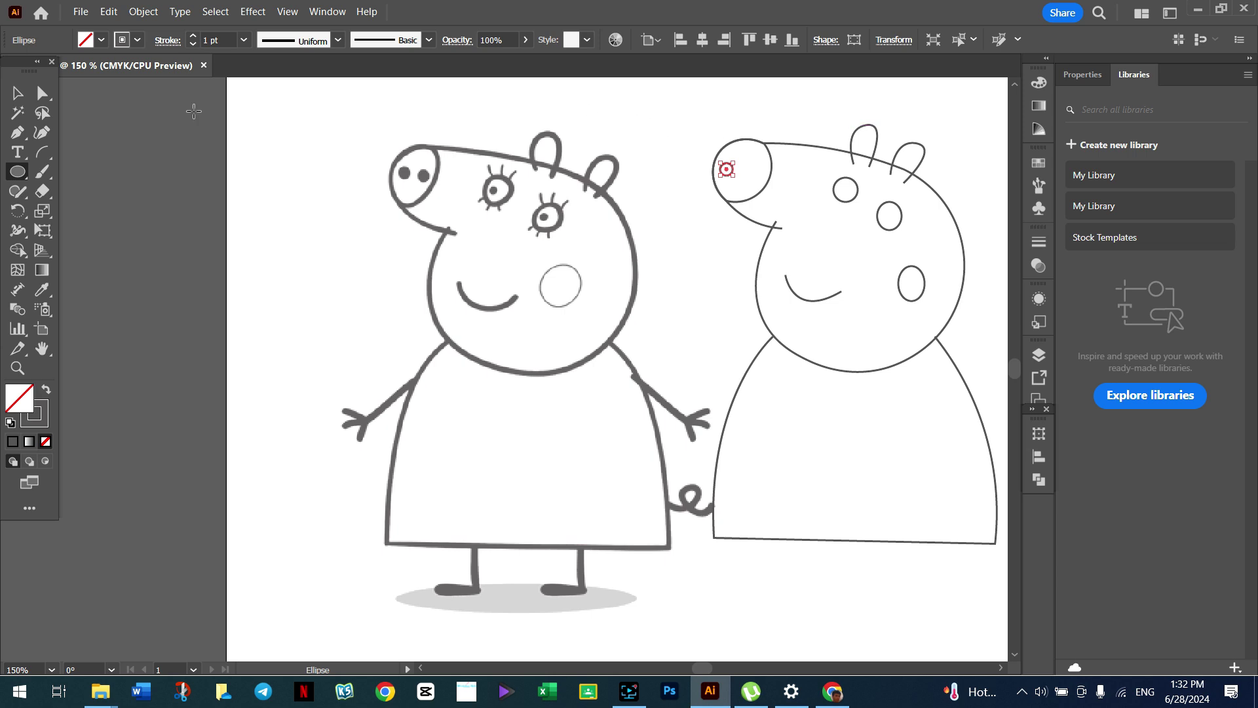
left_click(46, 389)
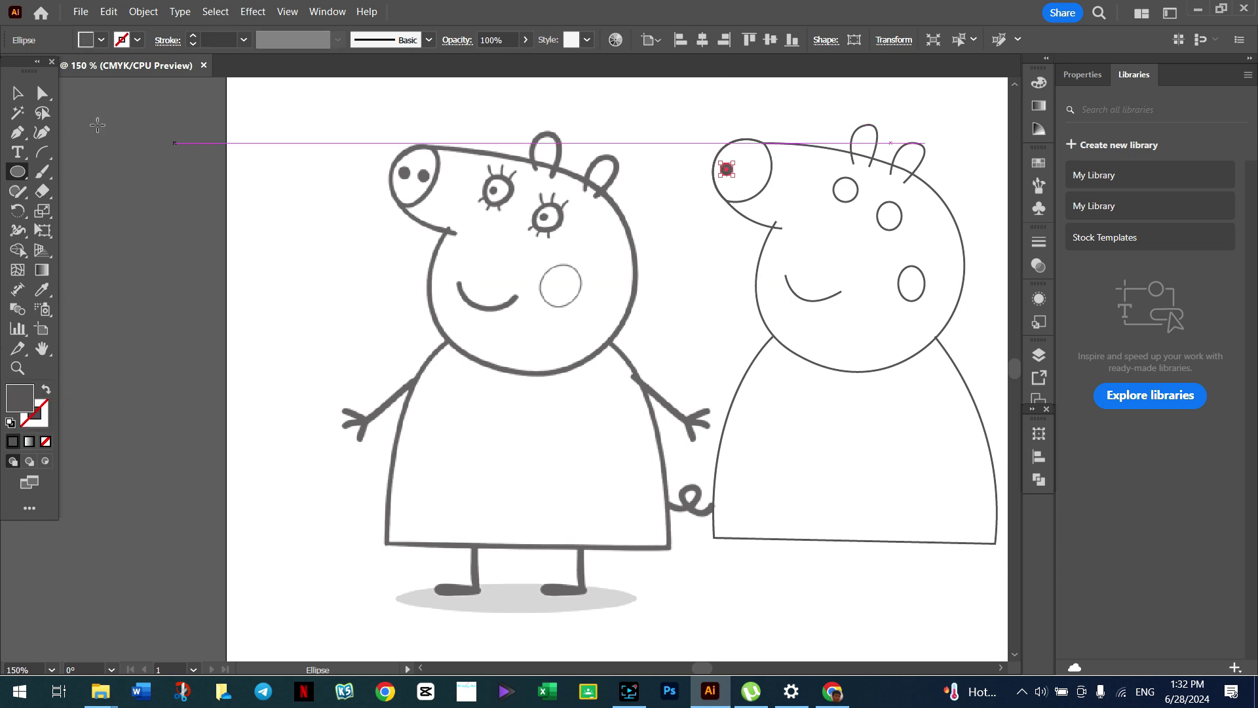
left_click(24, 101)
left_click(312, 171)
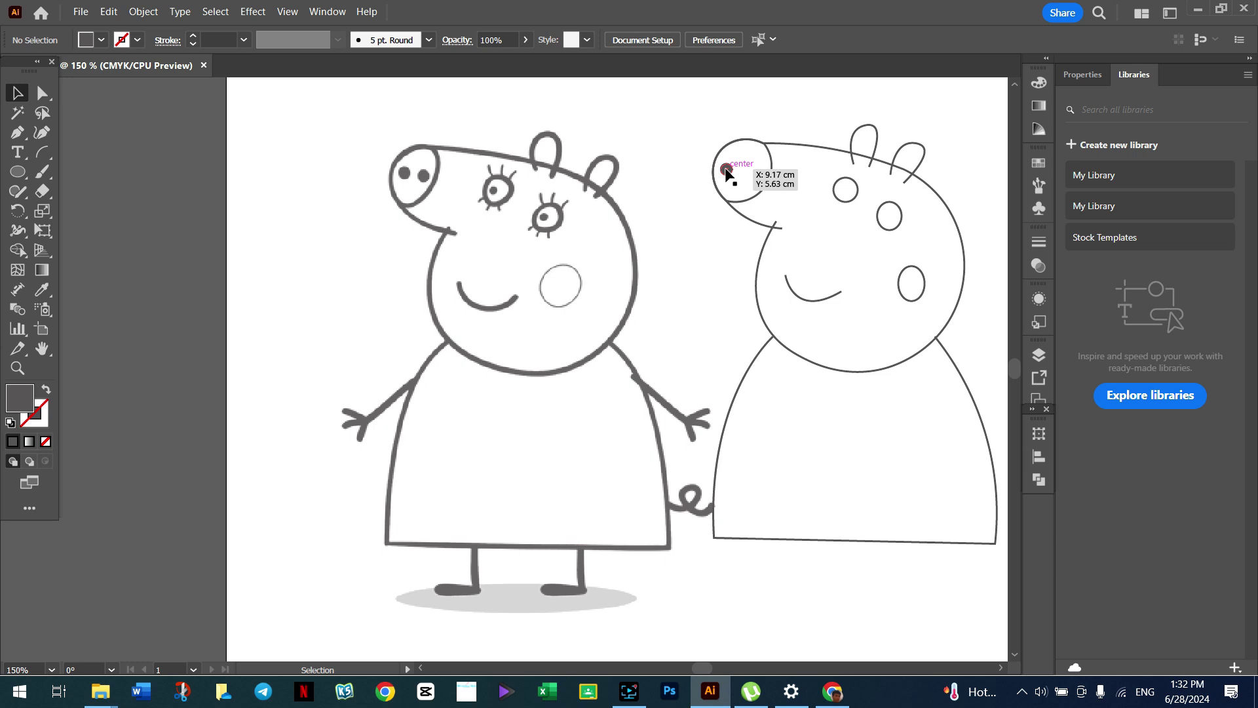
Step: Copy and paste the nostril, then delete the misplaced copy
key("ctrl")
left_click(727, 174, "ctrl")
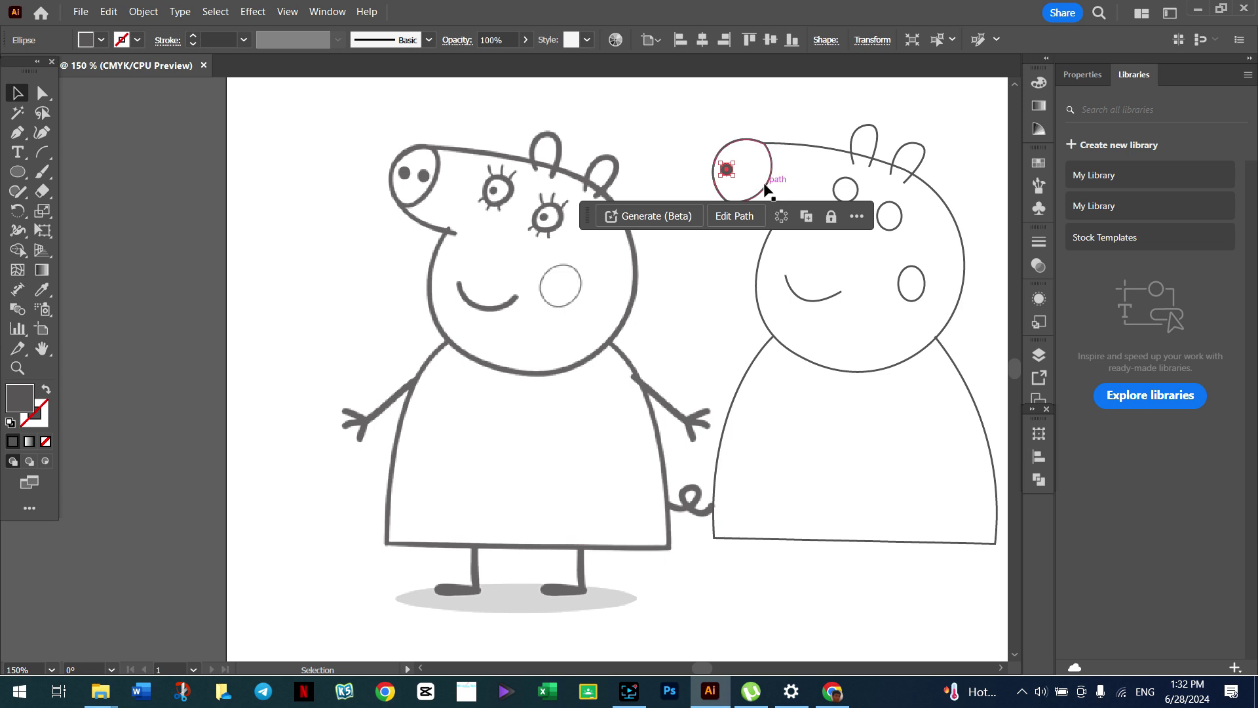
key("ctrl")
key("ctrl+c")
key("ctrl+v")
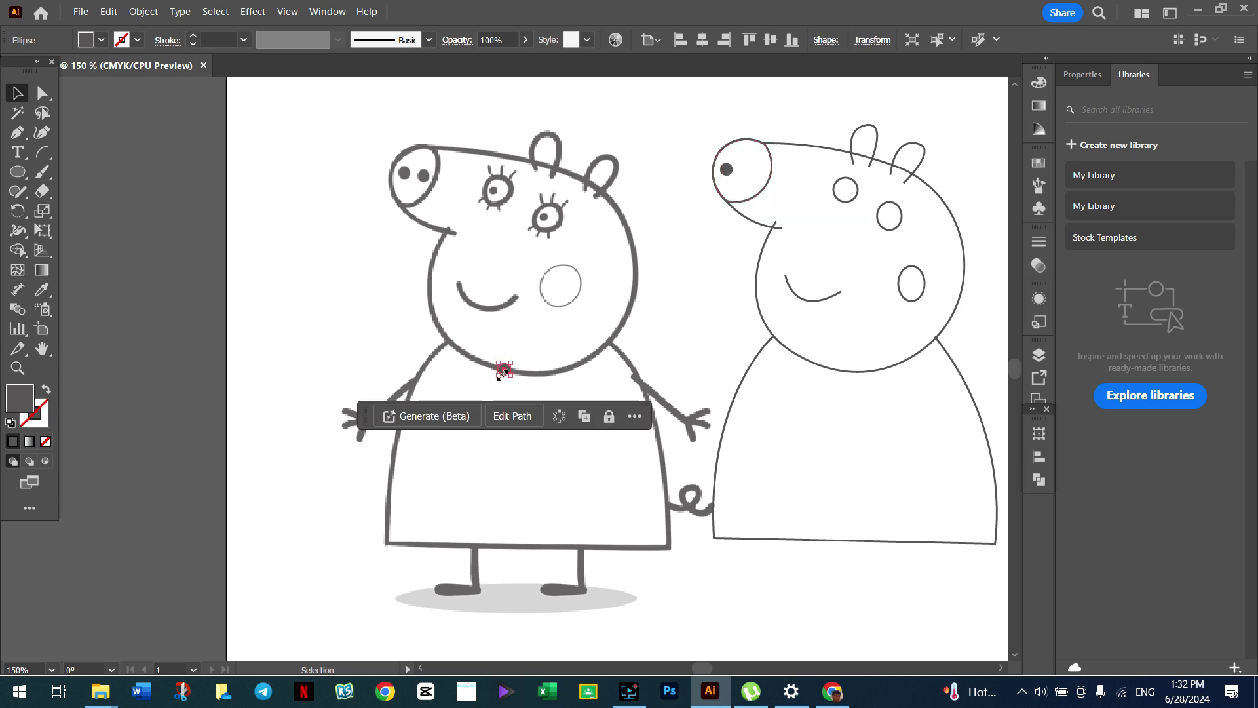
key("Delete")
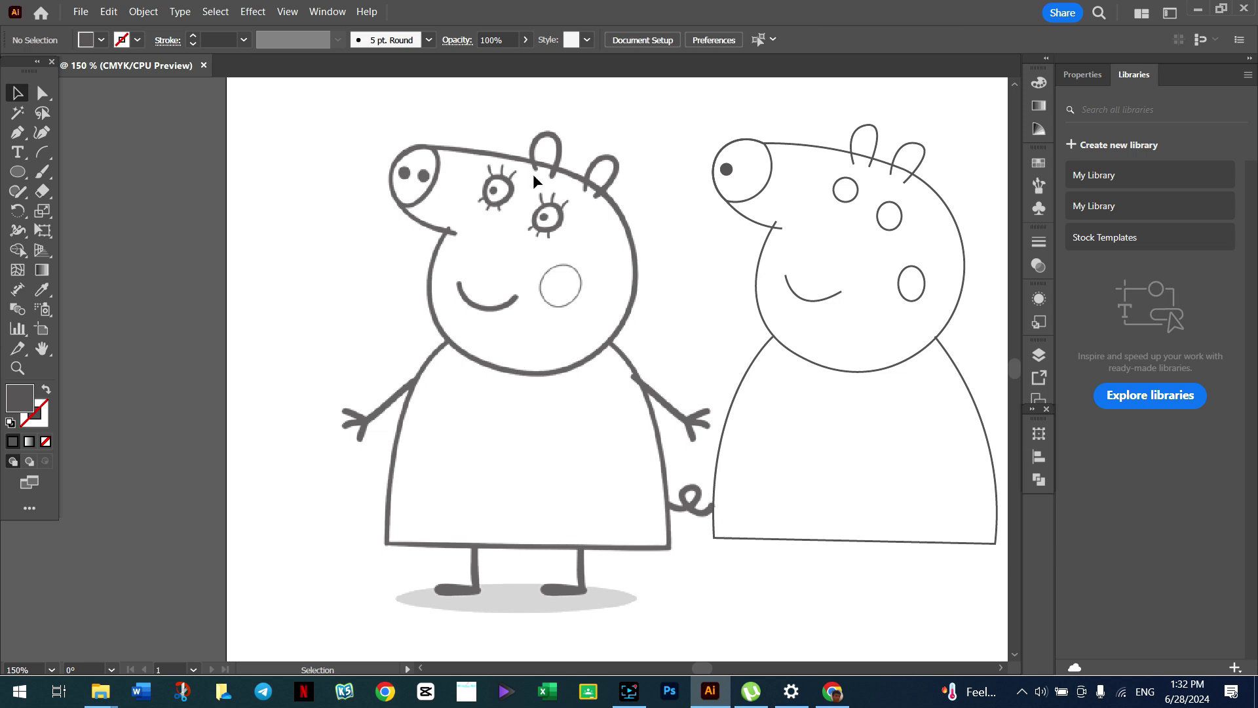
left_click(727, 170)
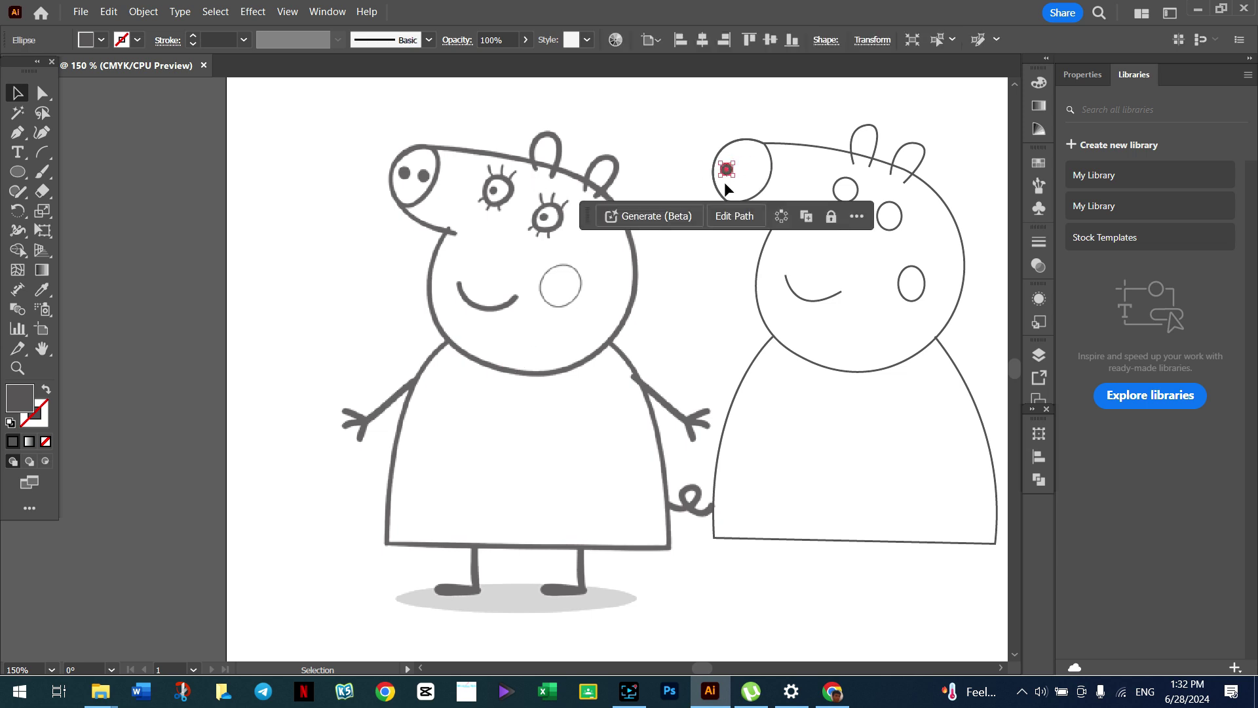
left_click(727, 179)
left_click(728, 171)
left_click(308, 222)
Step: Draw the second nostril dot and shift it slightly left into place
left_click(18, 172)
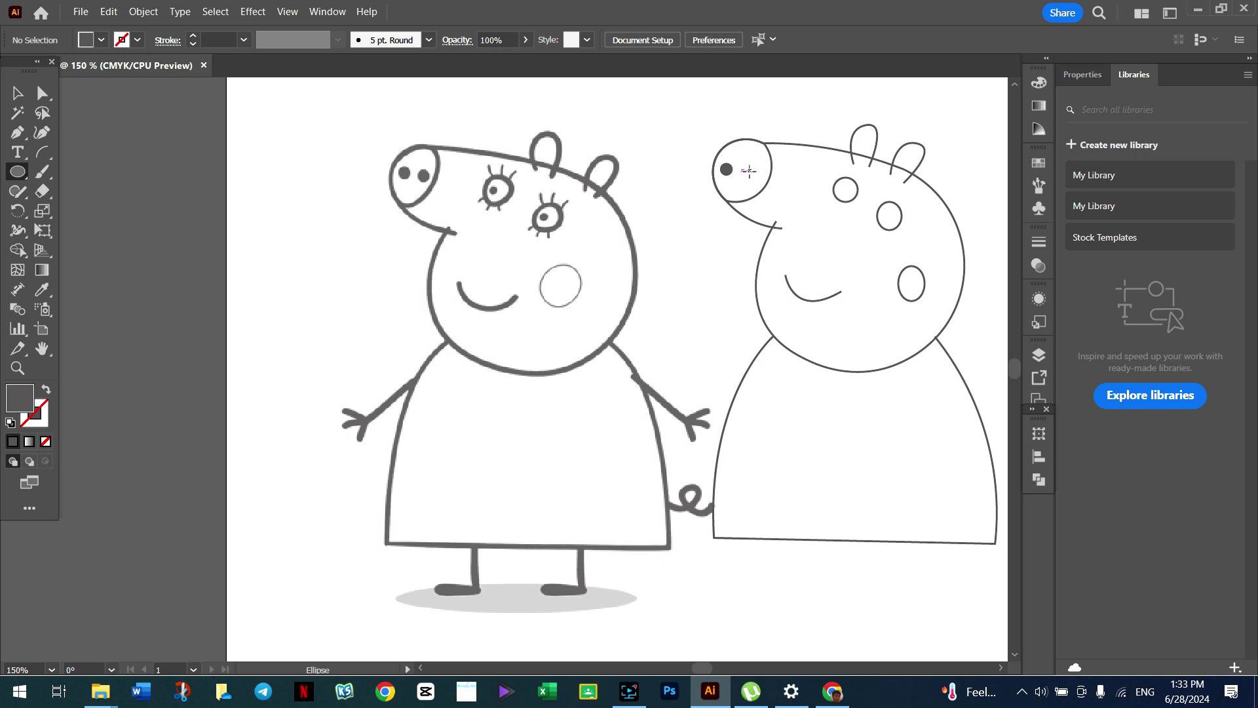
left_click_drag(751, 171, 762, 184)
left_click(655, 139)
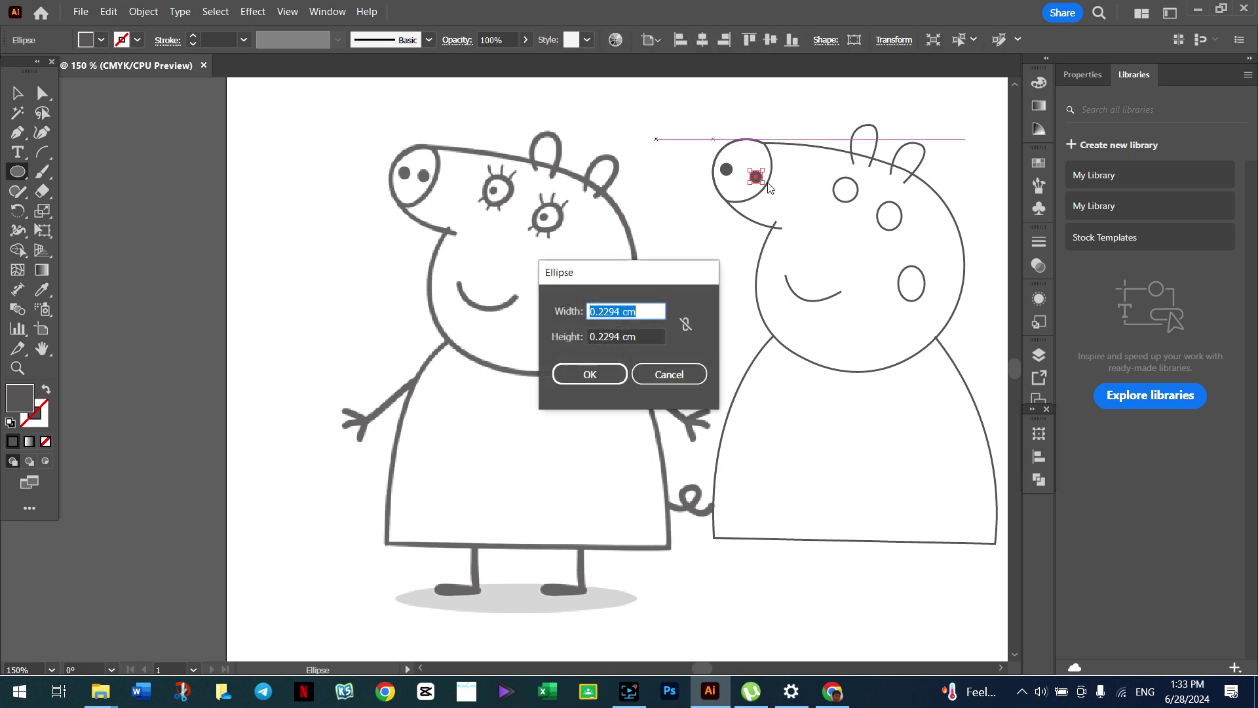
left_click(670, 375)
key("v")
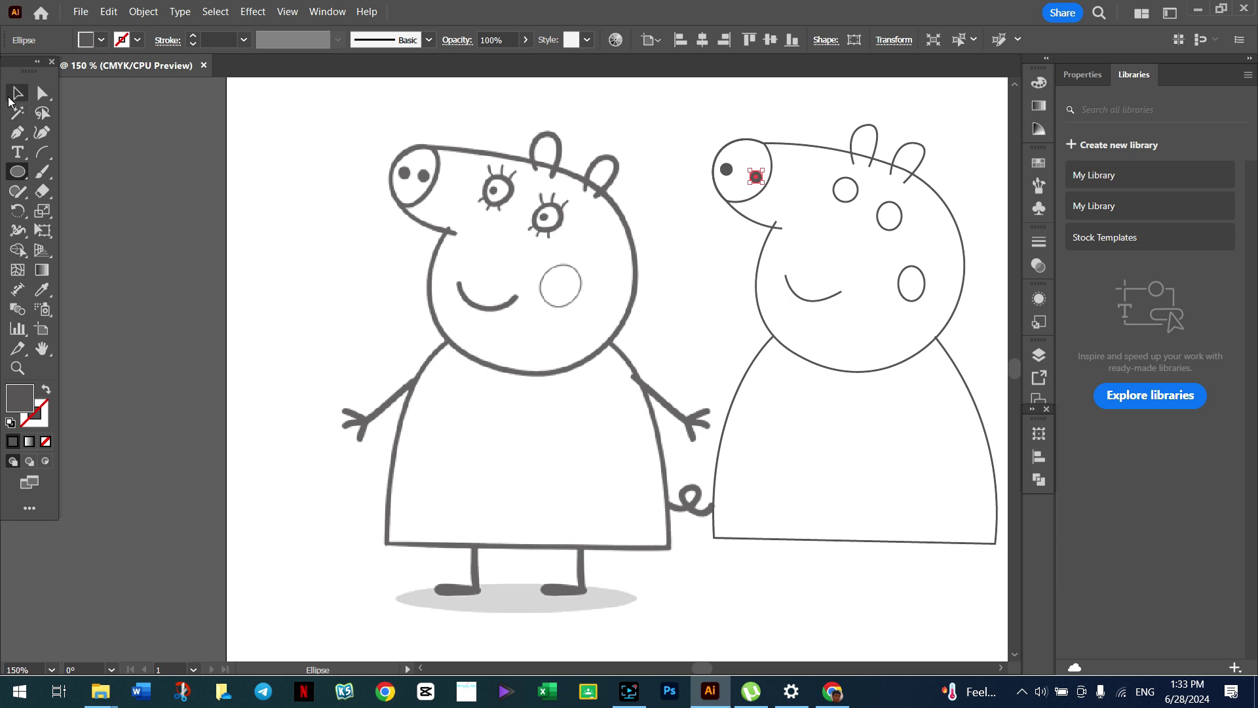
left_click_drag(756, 176, 750, 176)
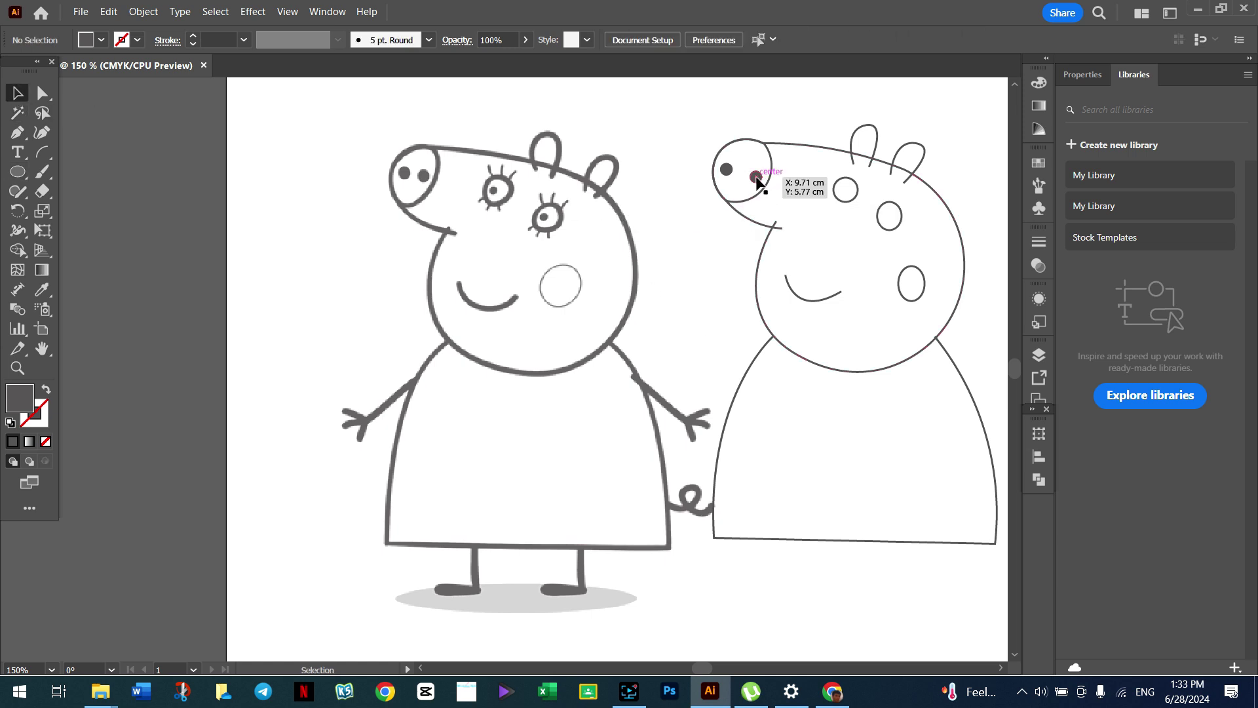
left_click(682, 132)
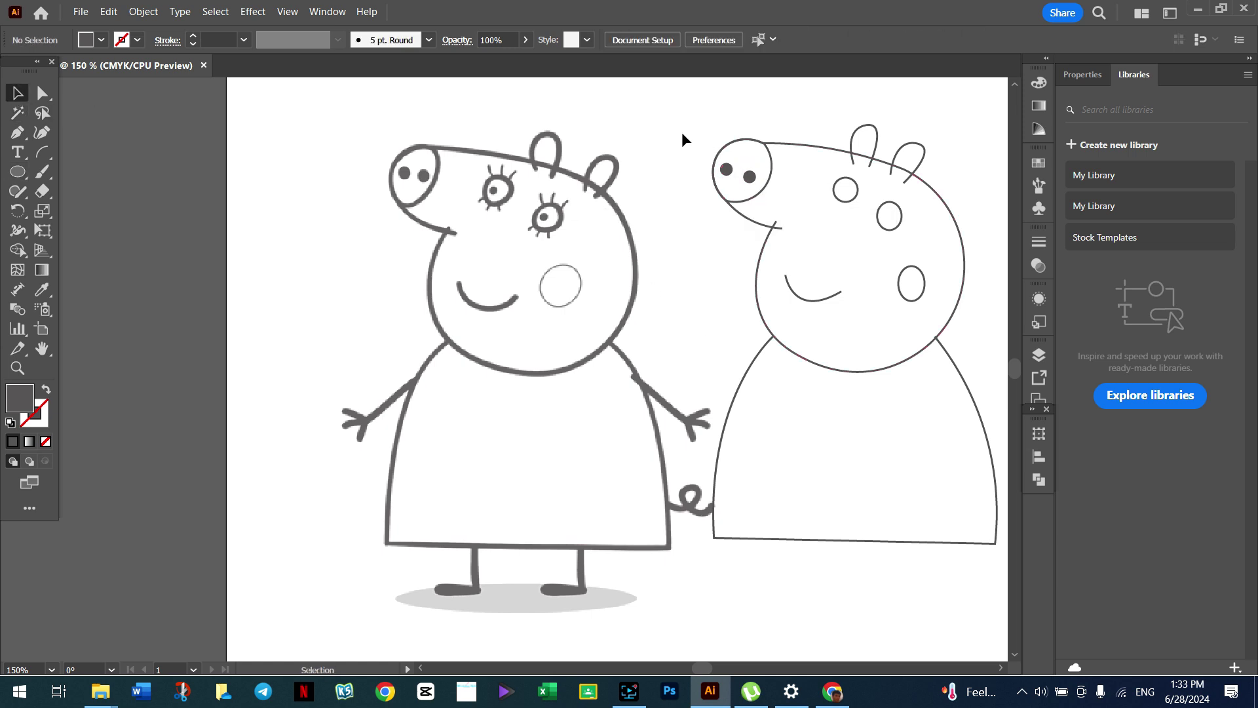
Step: Reposition the two nostril dots on the pig's snout closer together
mouse_move(750, 179)
left_mouse_down()
mouse_move(726, 162)
mouse_move(745, 167)
left_mouse_up()
left_click(713, 241)
left_click(682, 139)
left_click(600, 119)
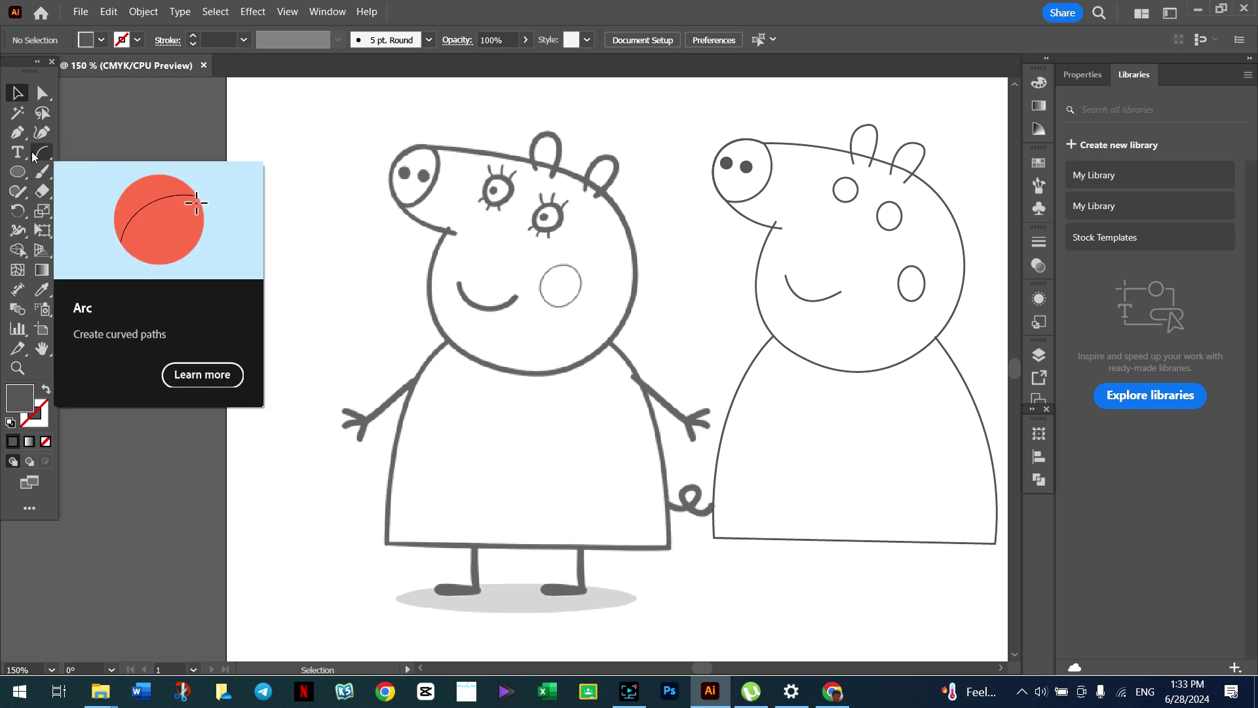
Step: Start a curved eyelash path at the edge of the pig's left eye with the Pen tool
left_click(17, 132)
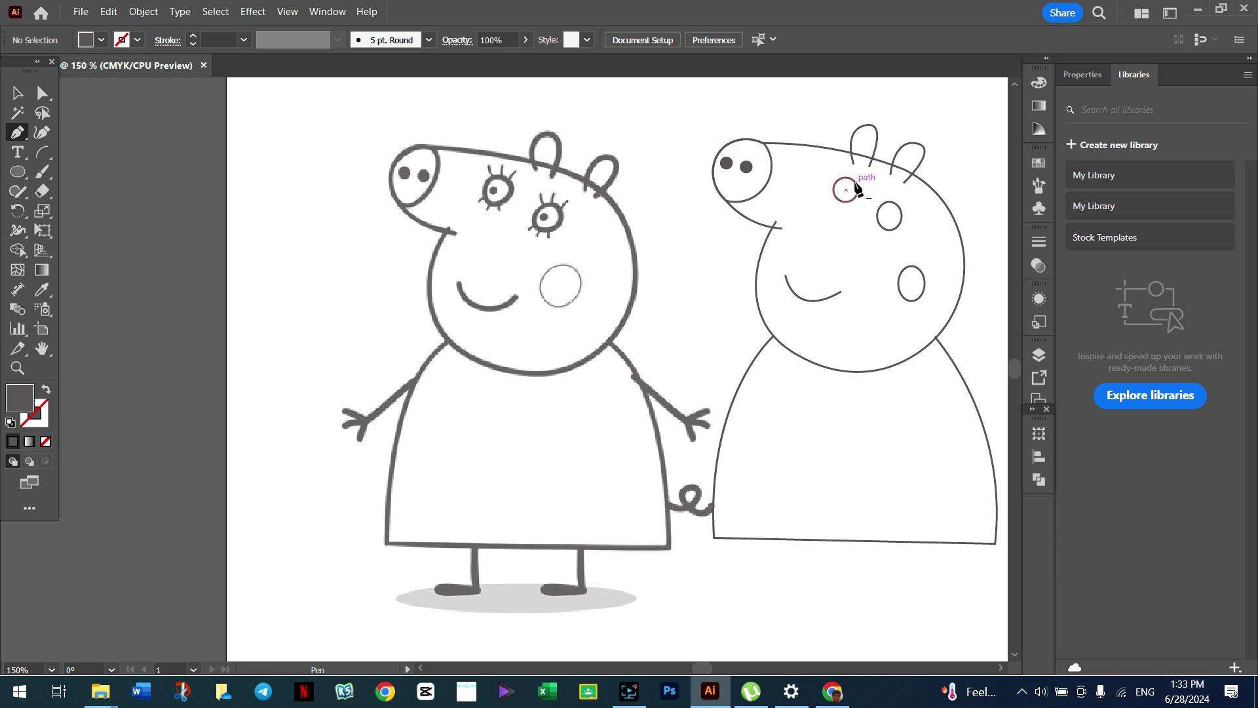
left_click(855, 185)
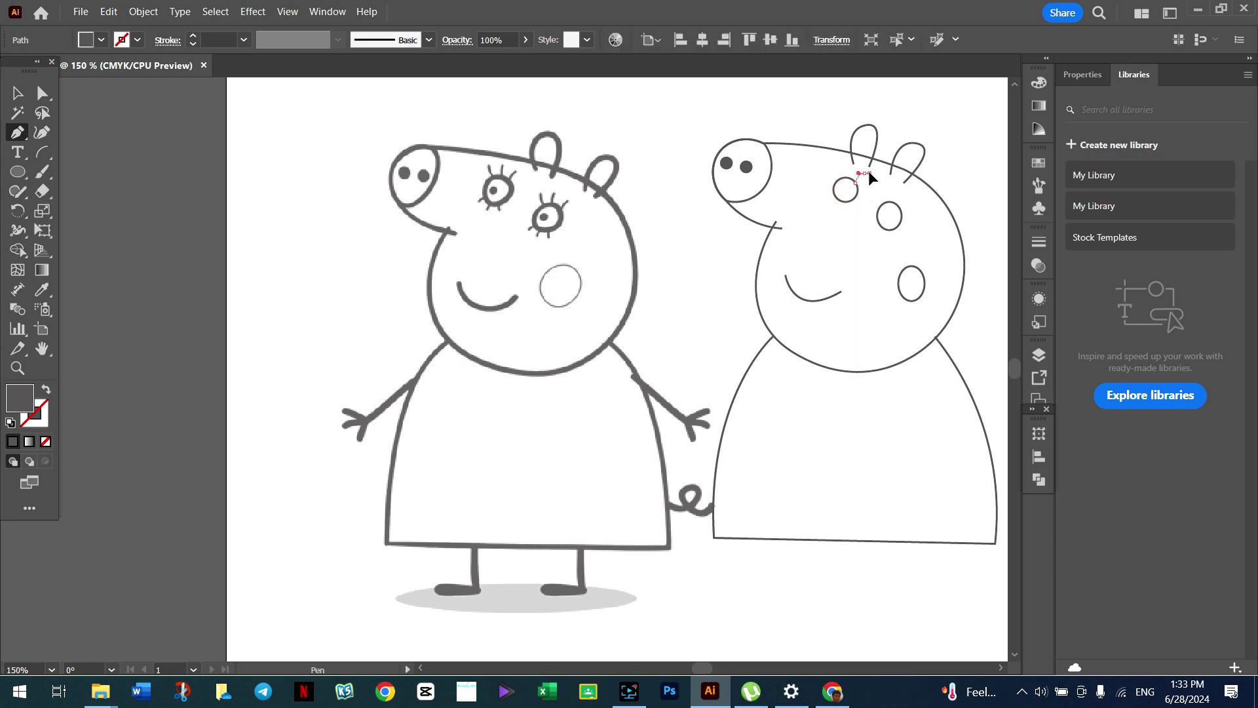
left_click_drag(868, 172, 870, 174)
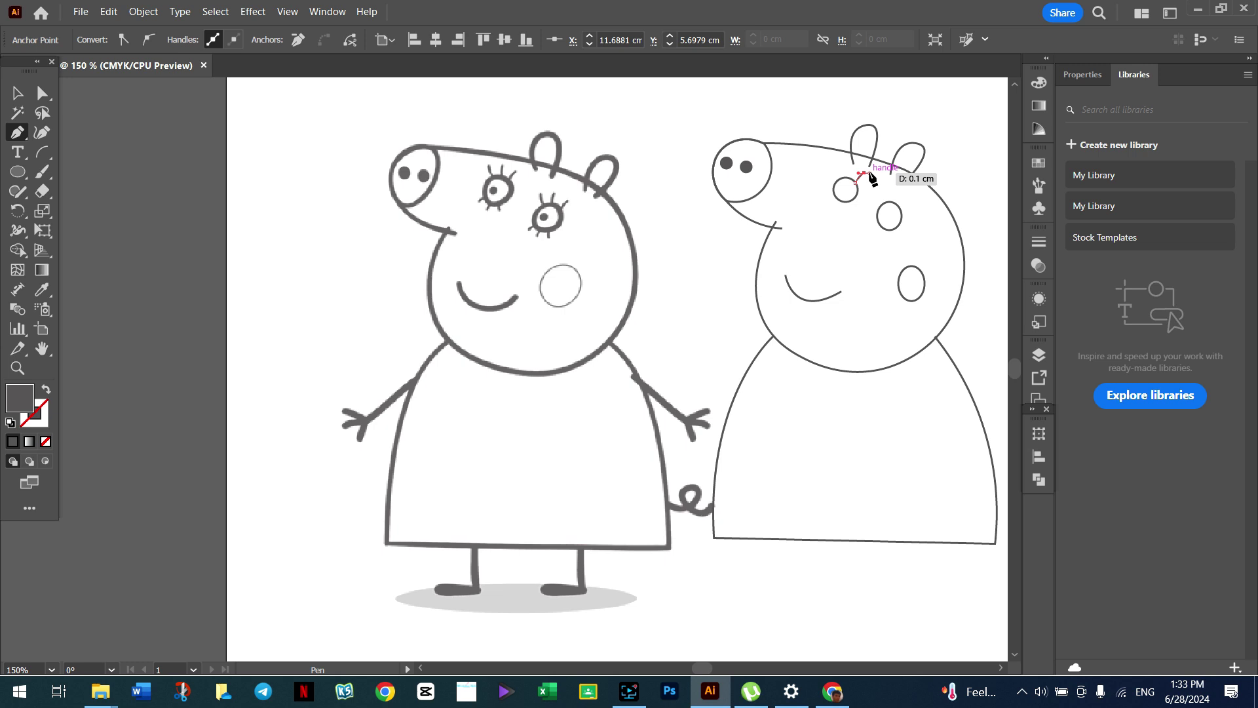
Step: Alt-drag the eyelash stroke twice to make three short lashes above the left eye
key("v")
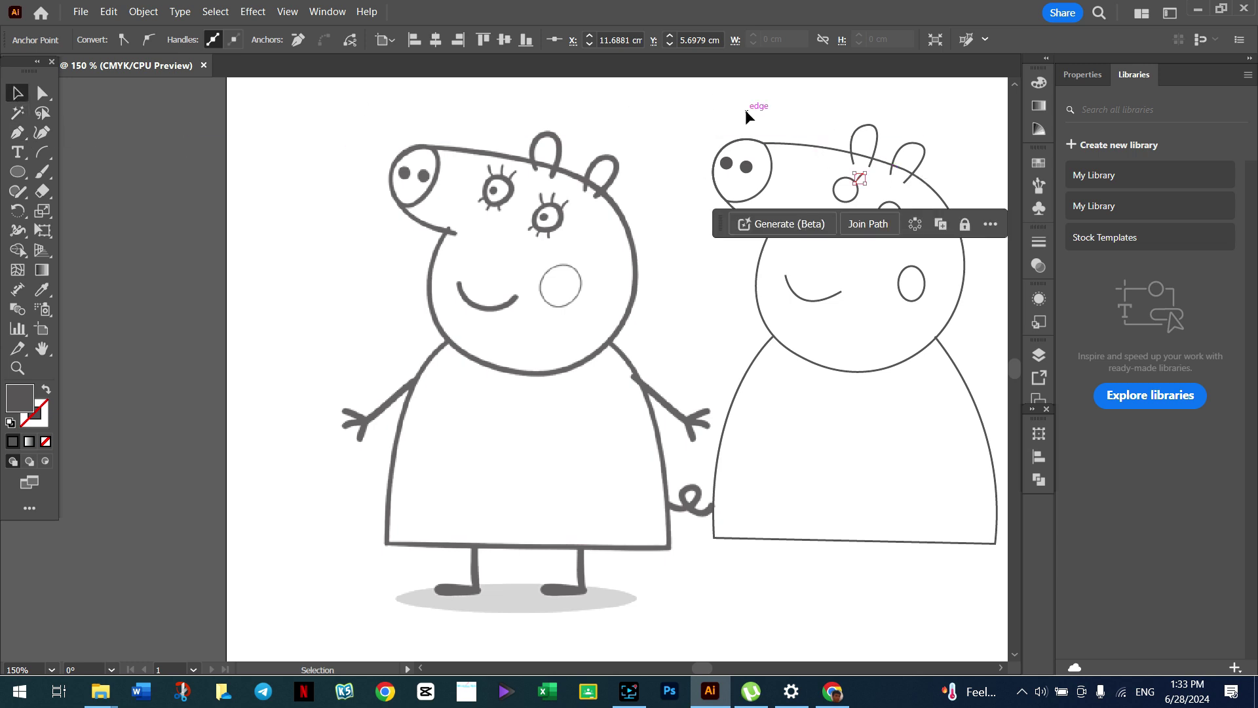
left_click(747, 111)
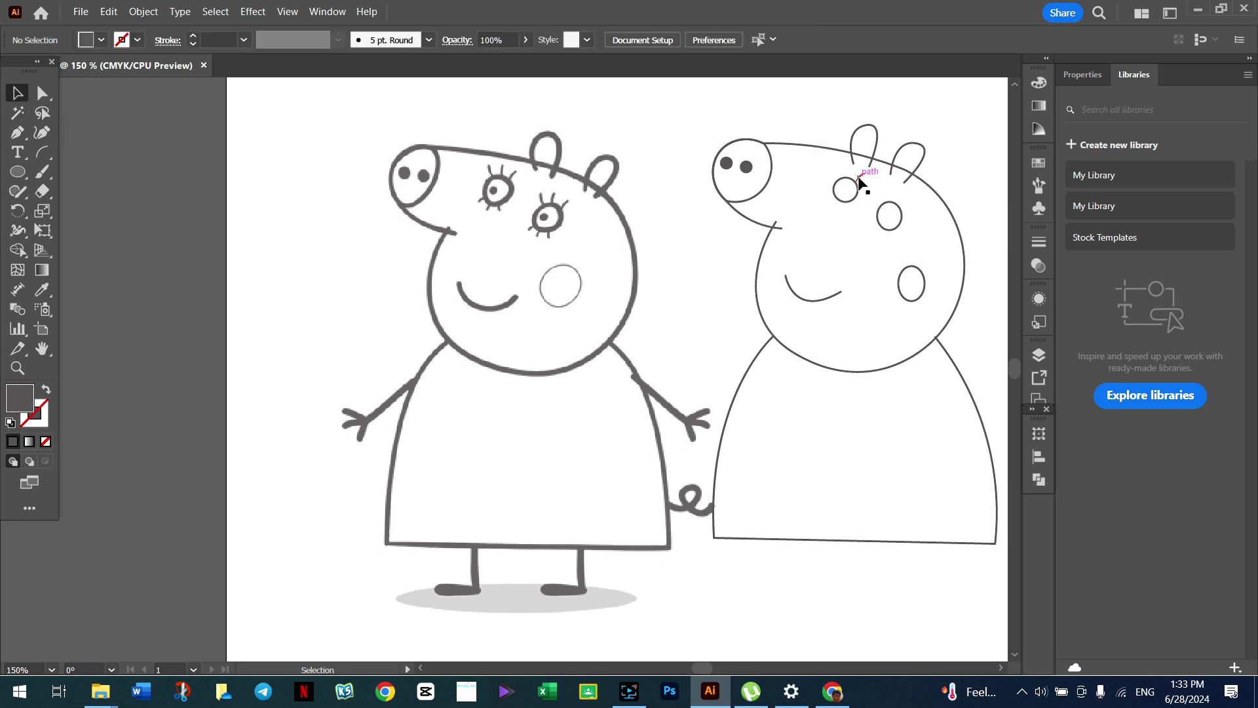
left_click(860, 183)
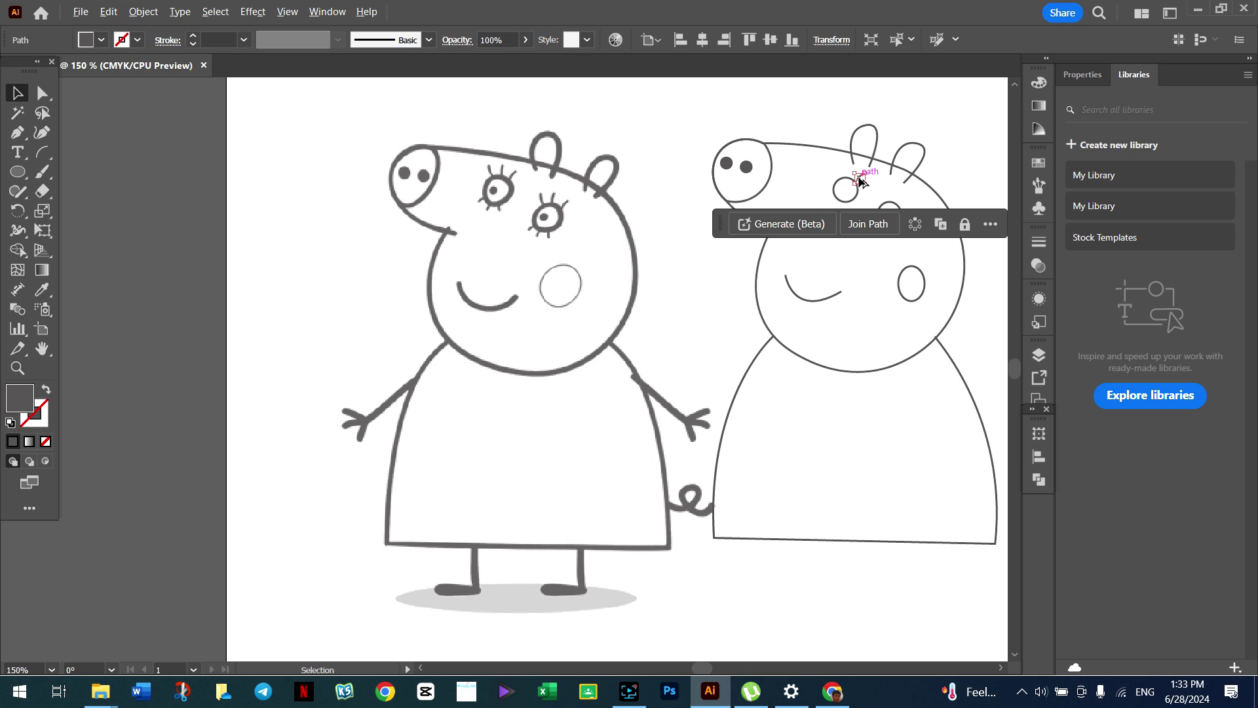
left_click_drag(860, 183, 852, 173)
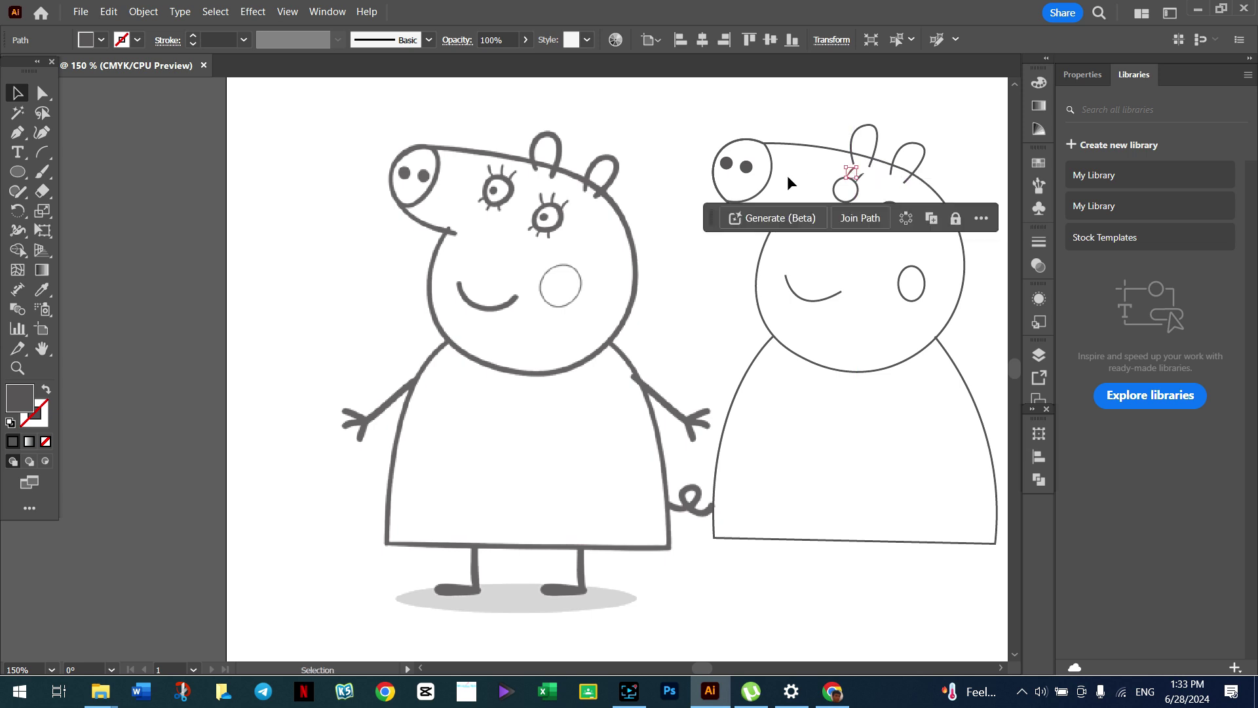
left_click(844, 103)
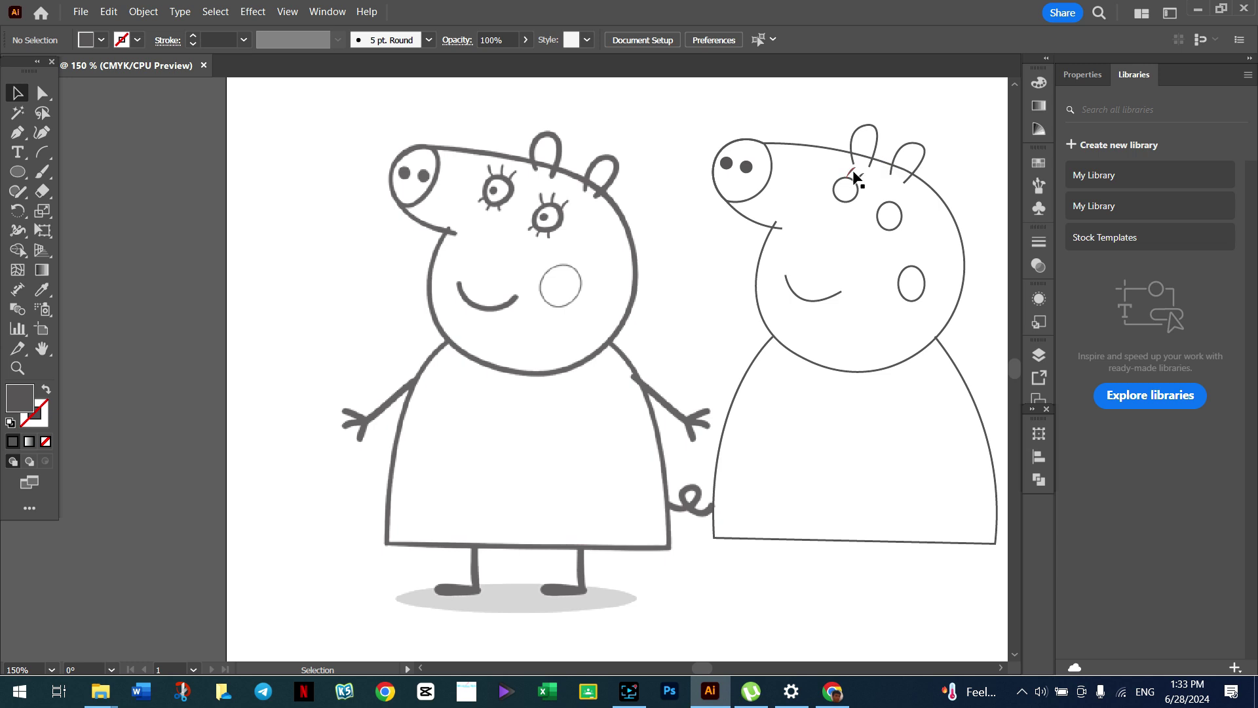
left_click(852, 175)
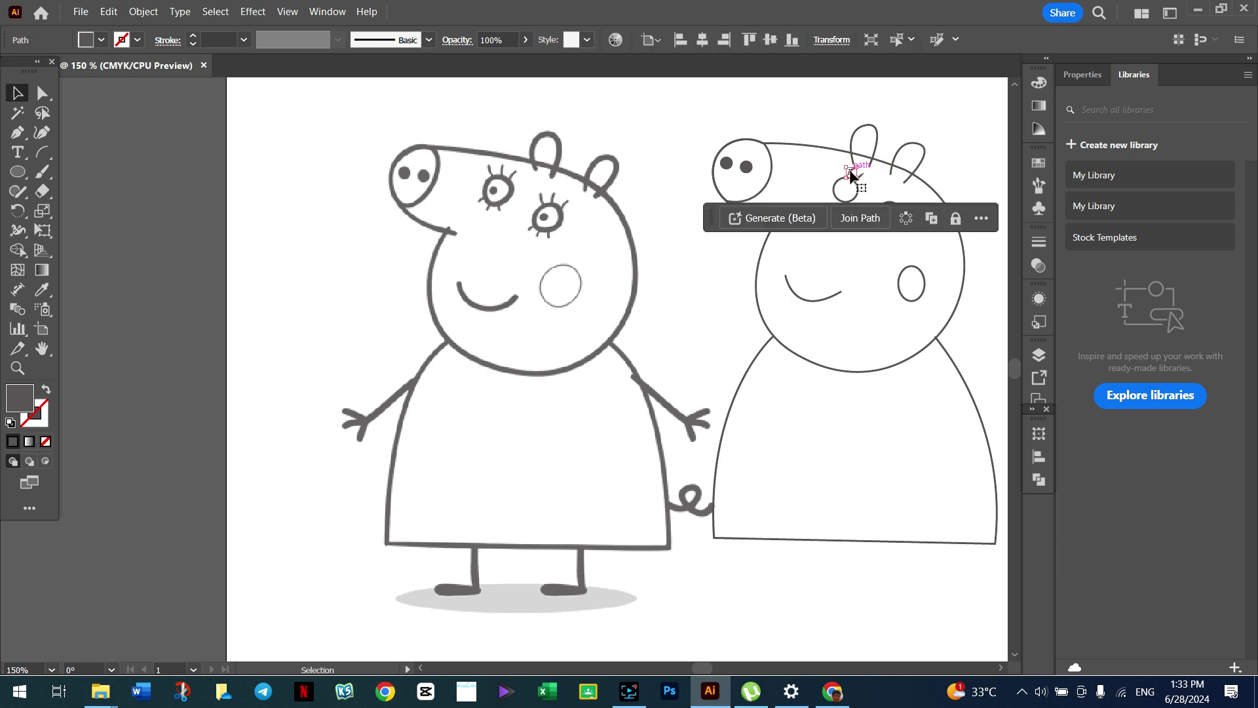
left_click_drag(851, 174, 842, 176)
left_click(922, 117)
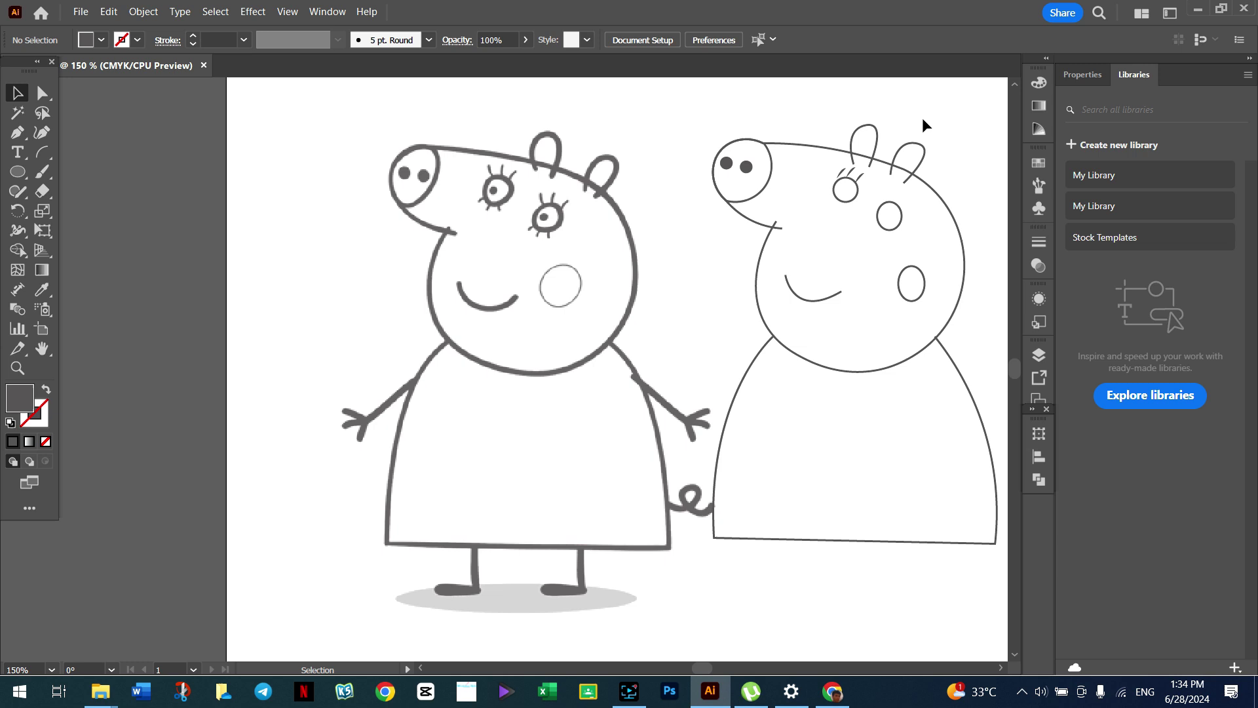
Step: Check one lash's Brush Definition list, then deselect
left_click(845, 171)
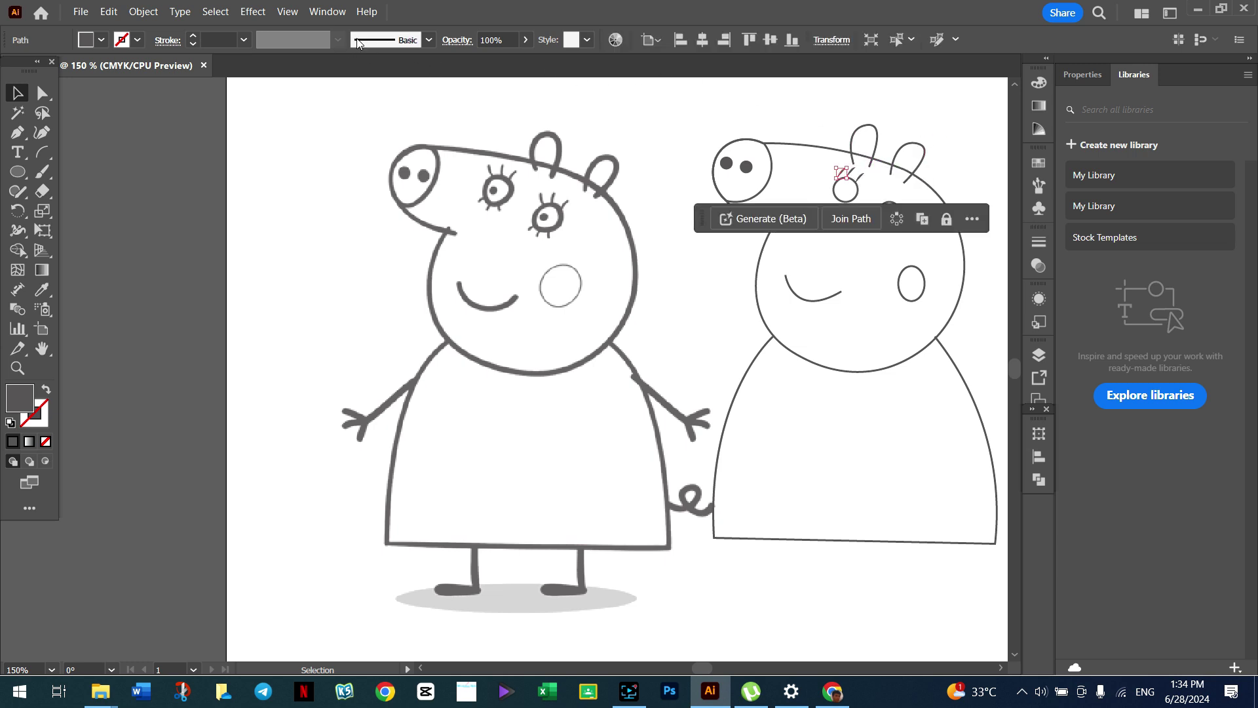
left_click(430, 41)
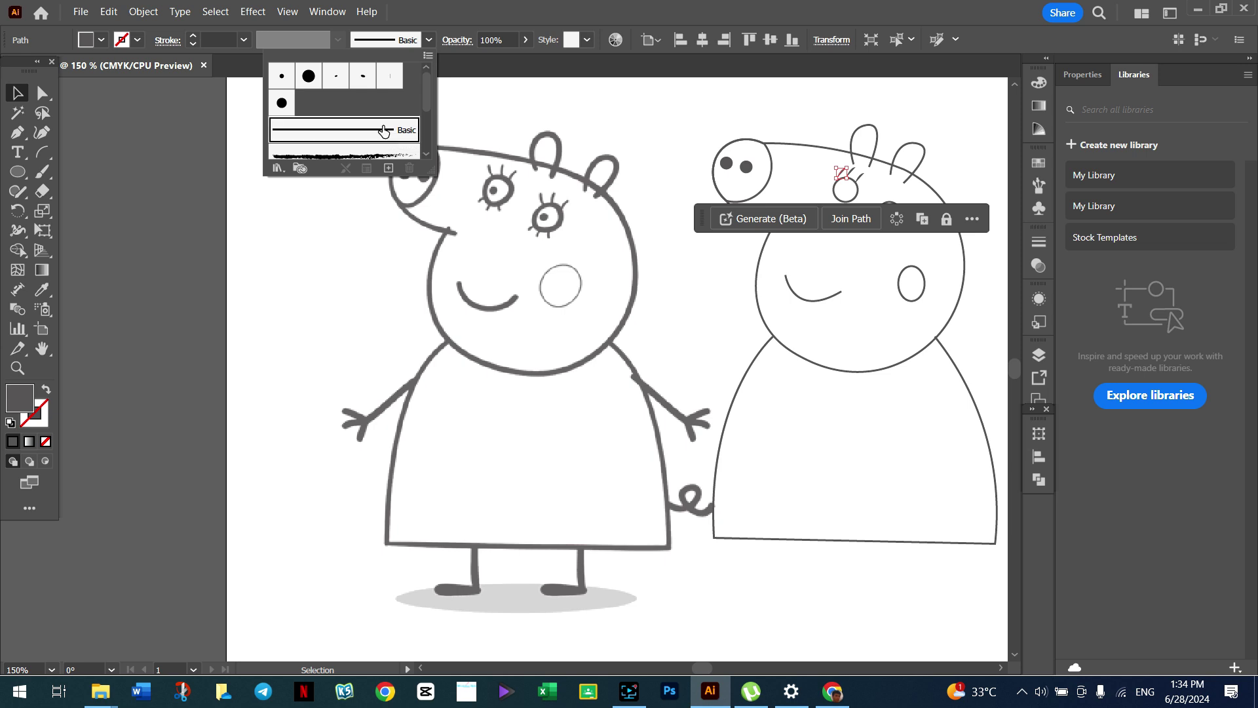
left_click(877, 101)
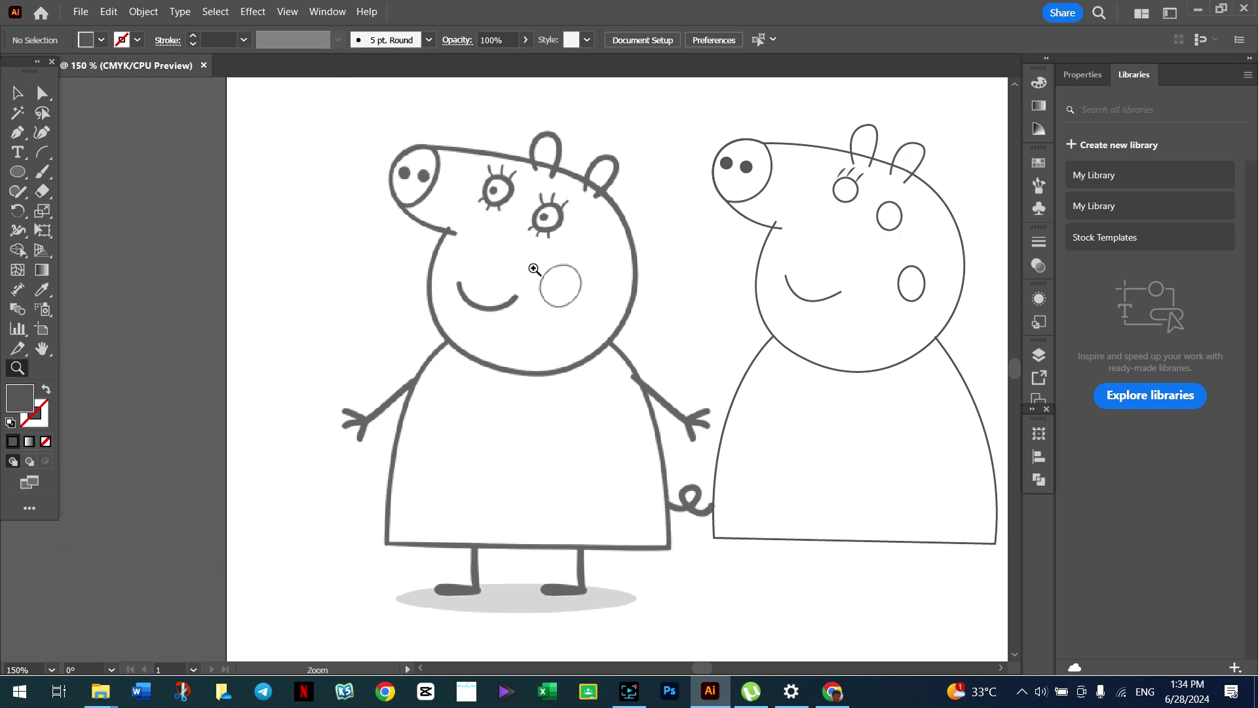
Step: Zoom in on the eye and give an eyelash a 0.25 pt stroke with no fill
left_click(18, 368)
left_click(860, 178)
left_click(503, 381)
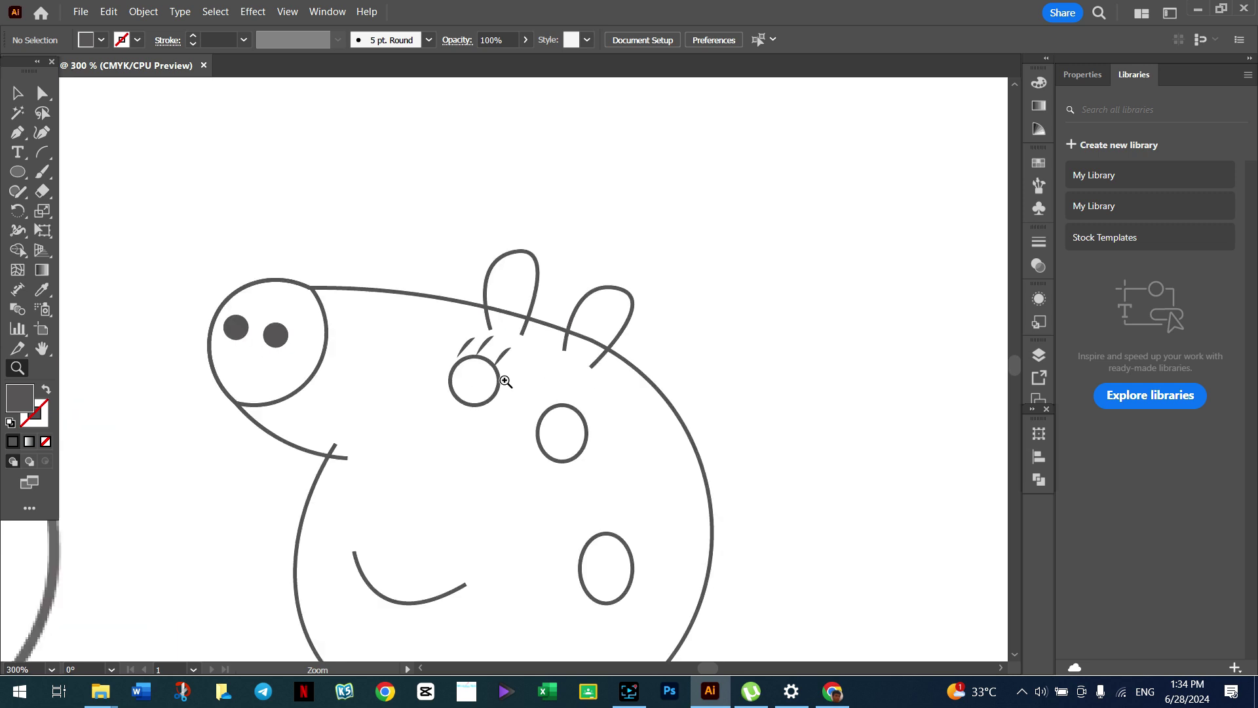
left_click(507, 360)
left_click(17, 92)
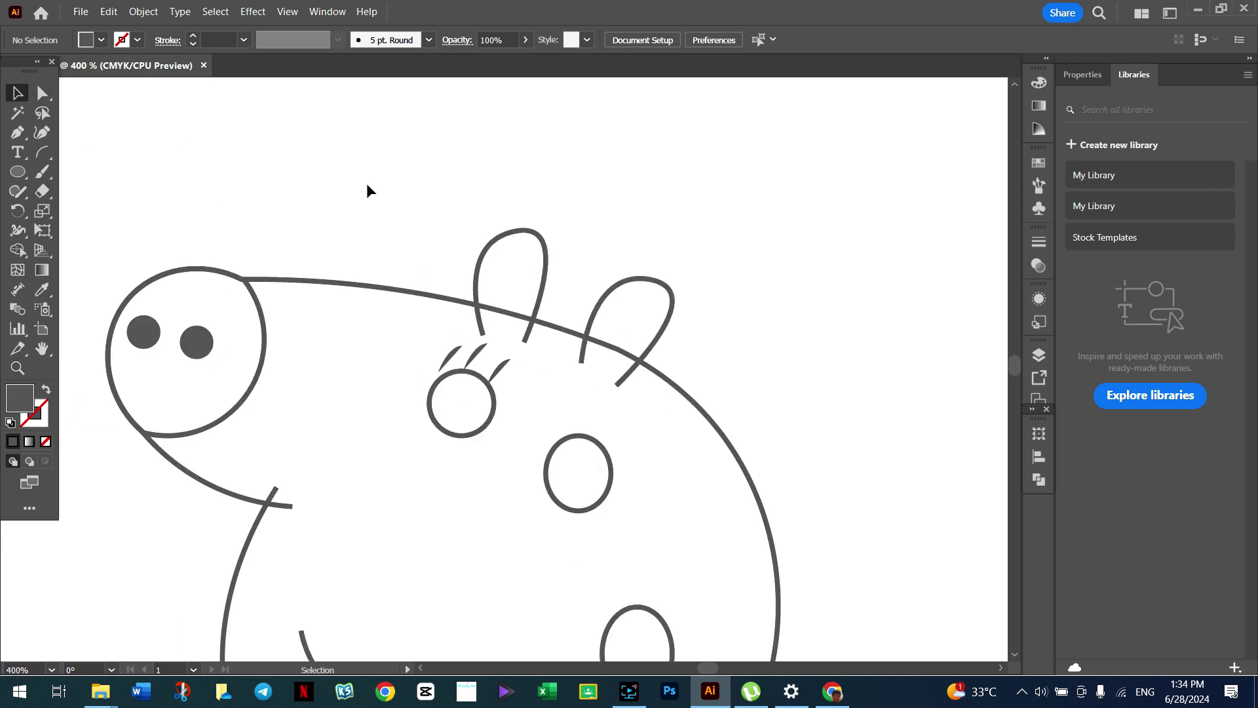
left_click(455, 355)
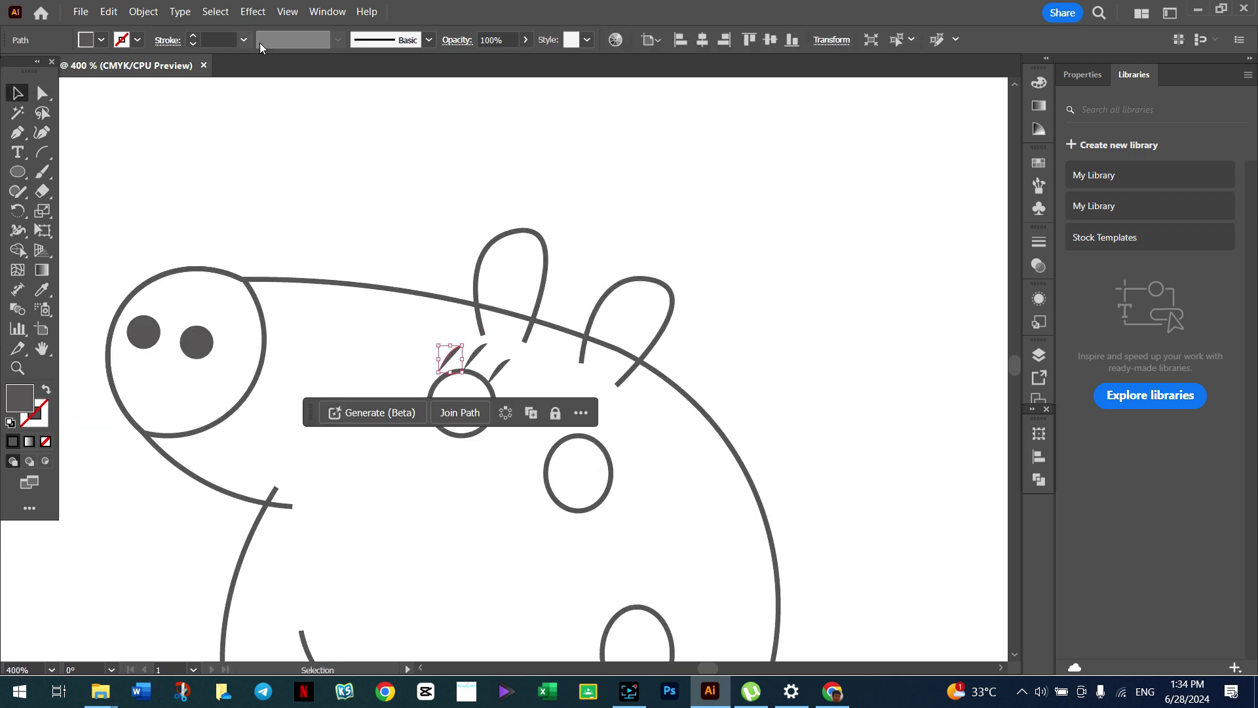
left_click(192, 45)
left_click(193, 37)
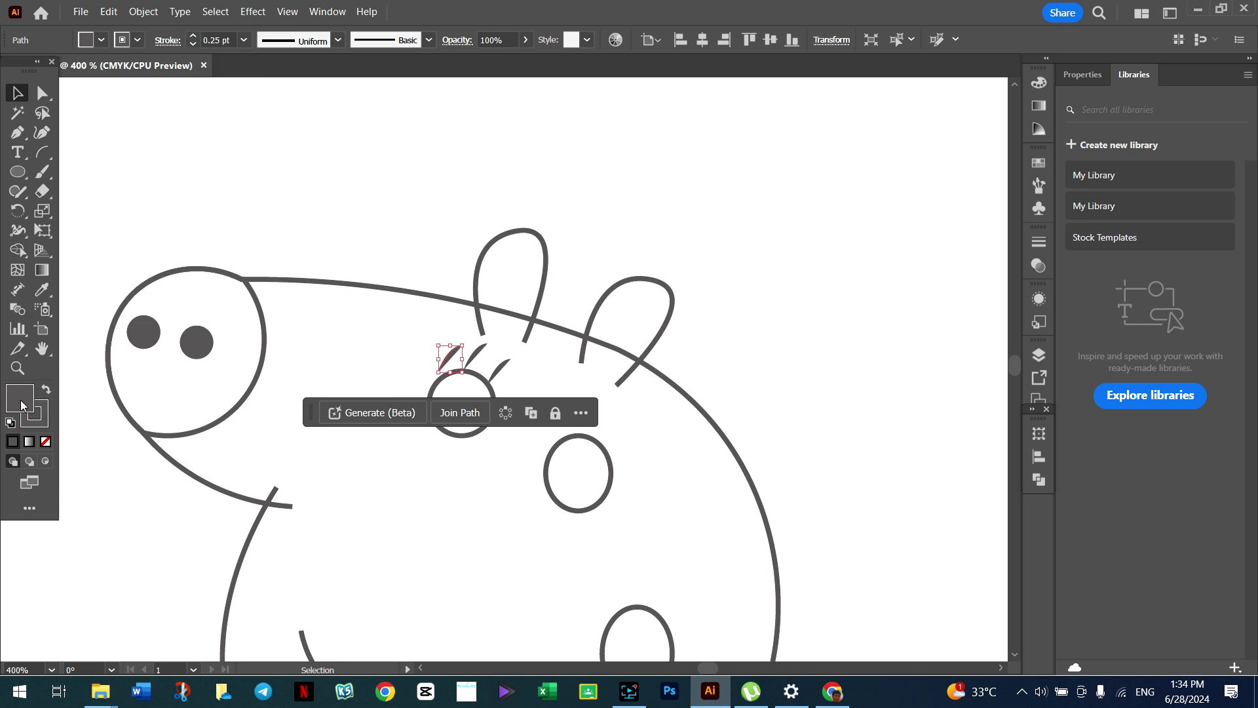
left_click(46, 441)
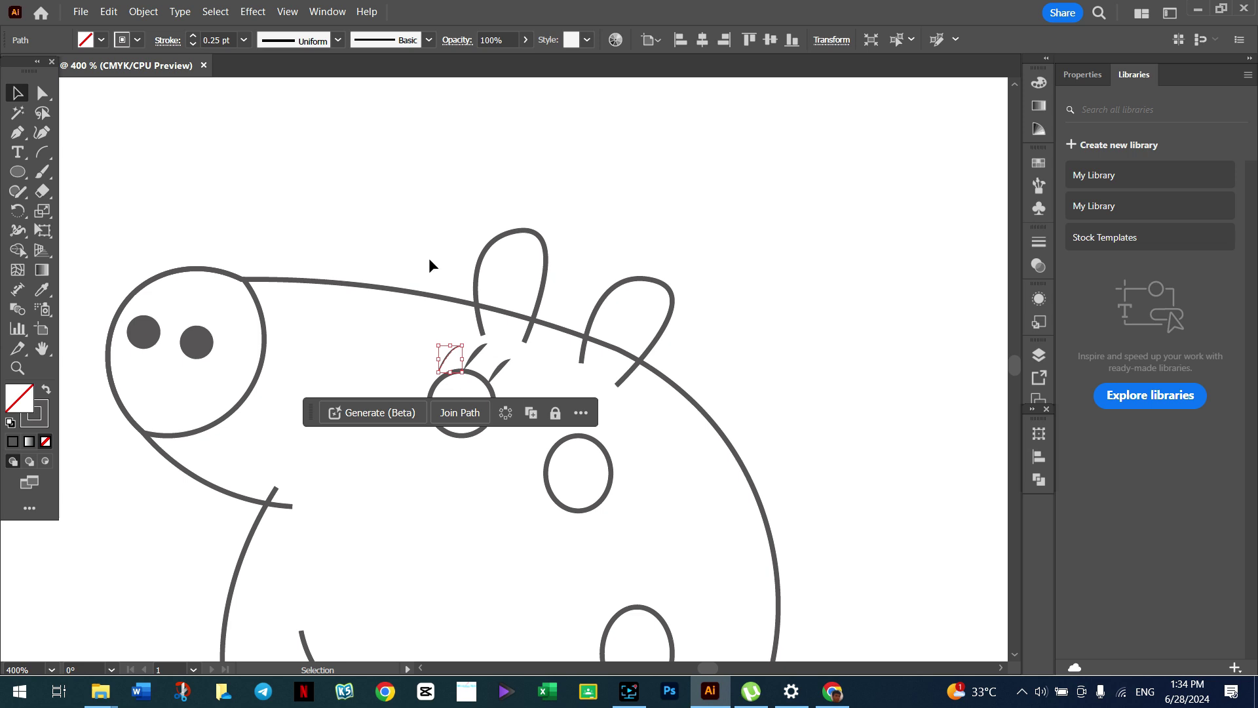
Step: Rotate the thin lash nearly upright and tilt the short thick lash to a new angle
left_click(488, 364)
left_click(479, 360)
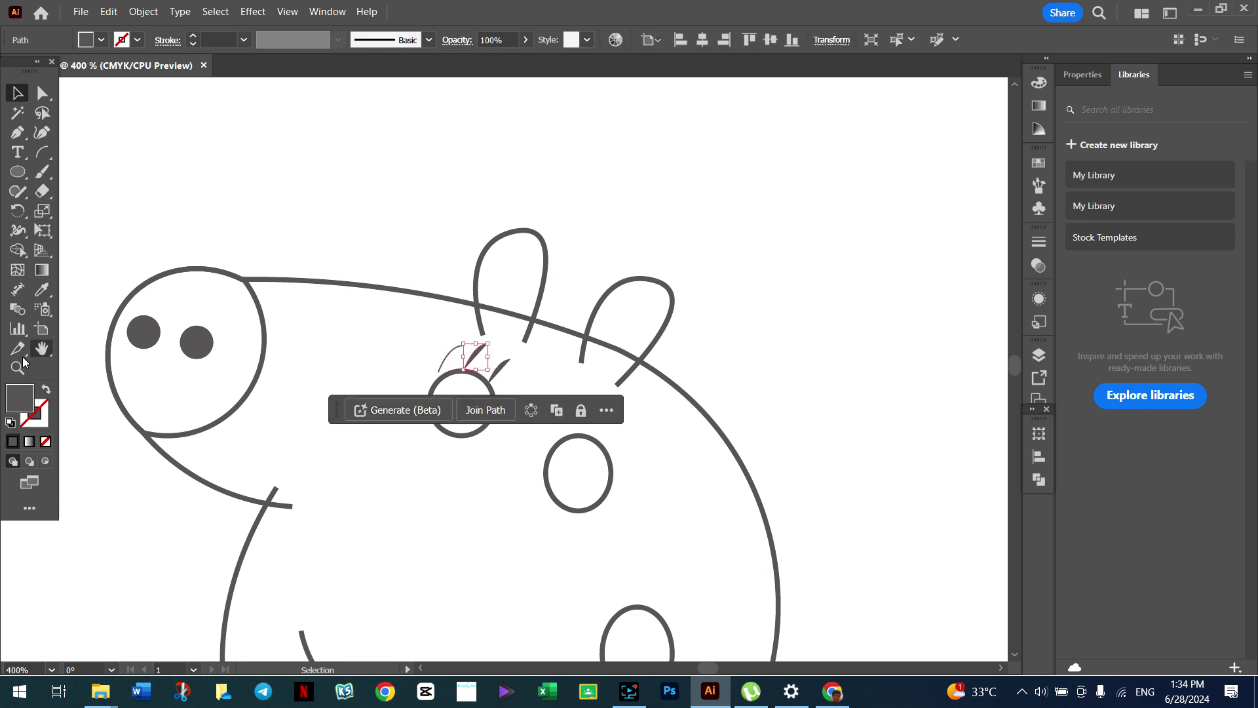
left_click(501, 369)
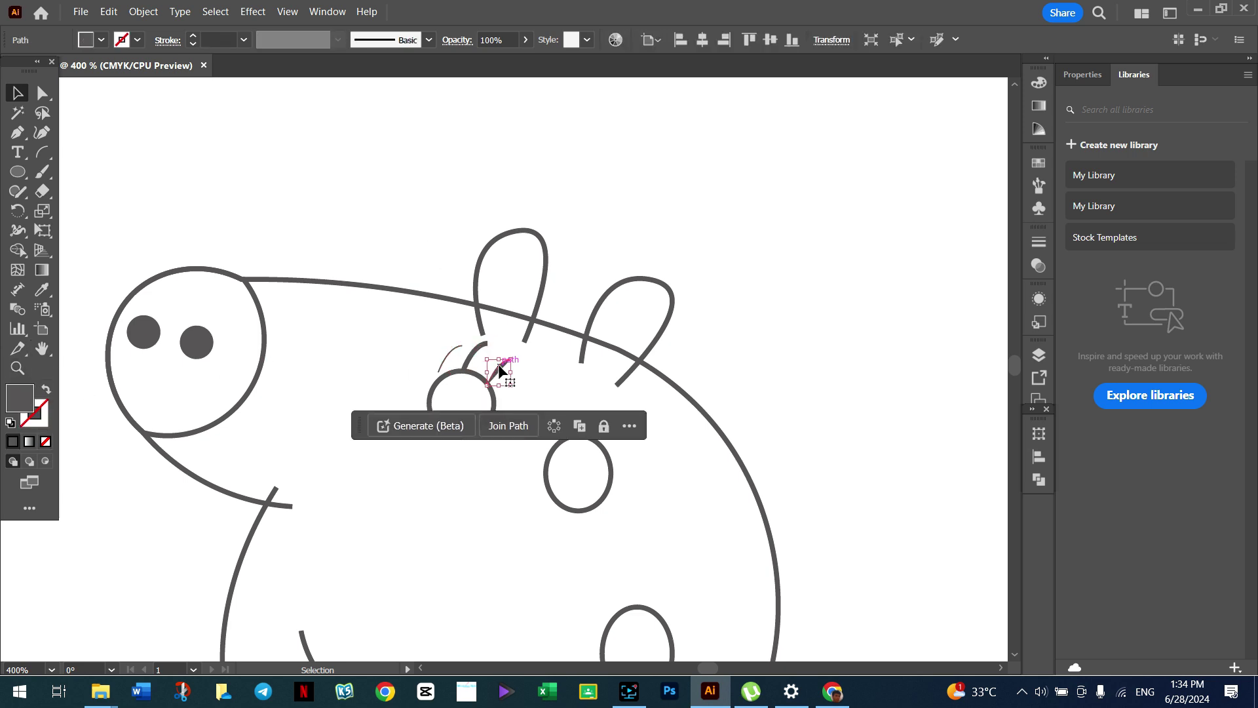
left_click(528, 212)
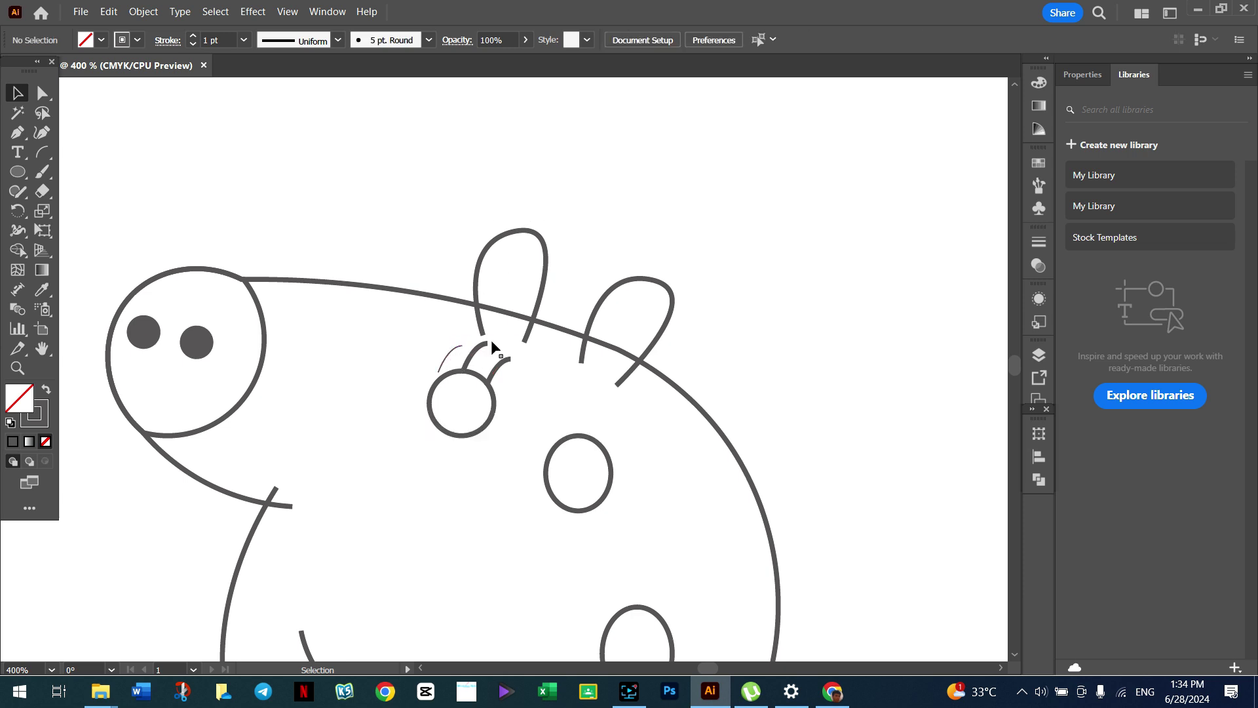
left_click(457, 355)
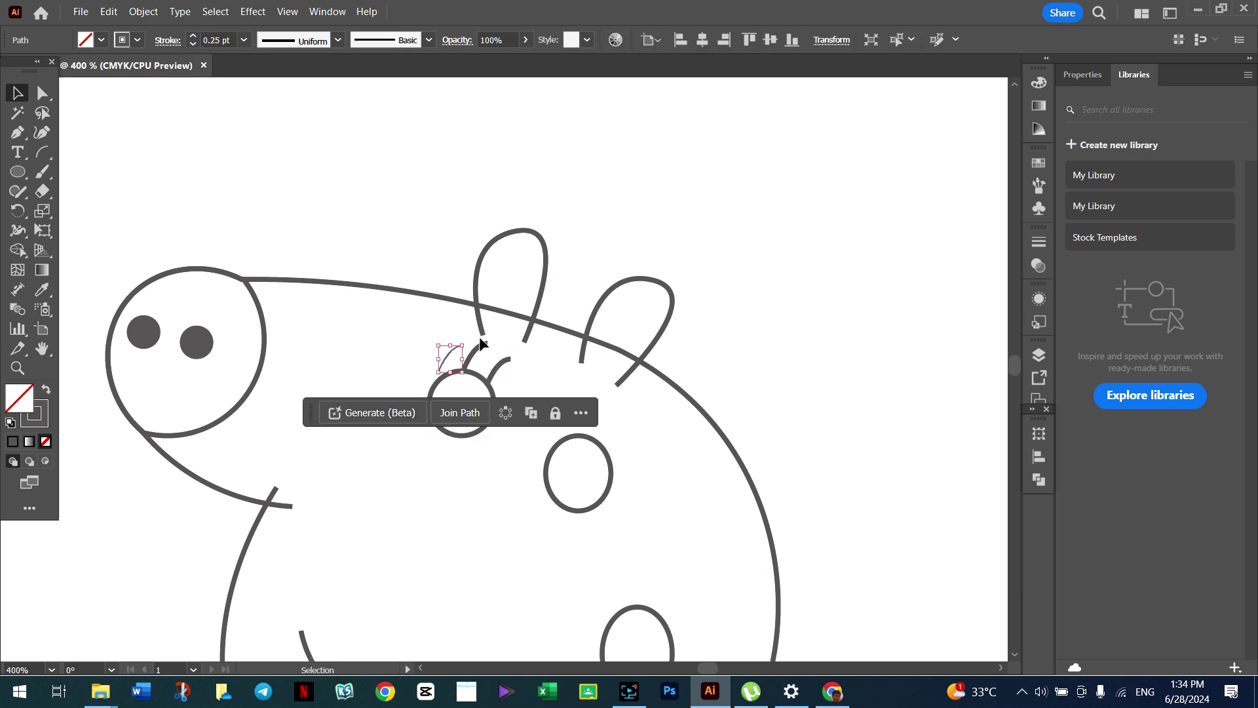
left_click_drag(464, 342, 448, 338)
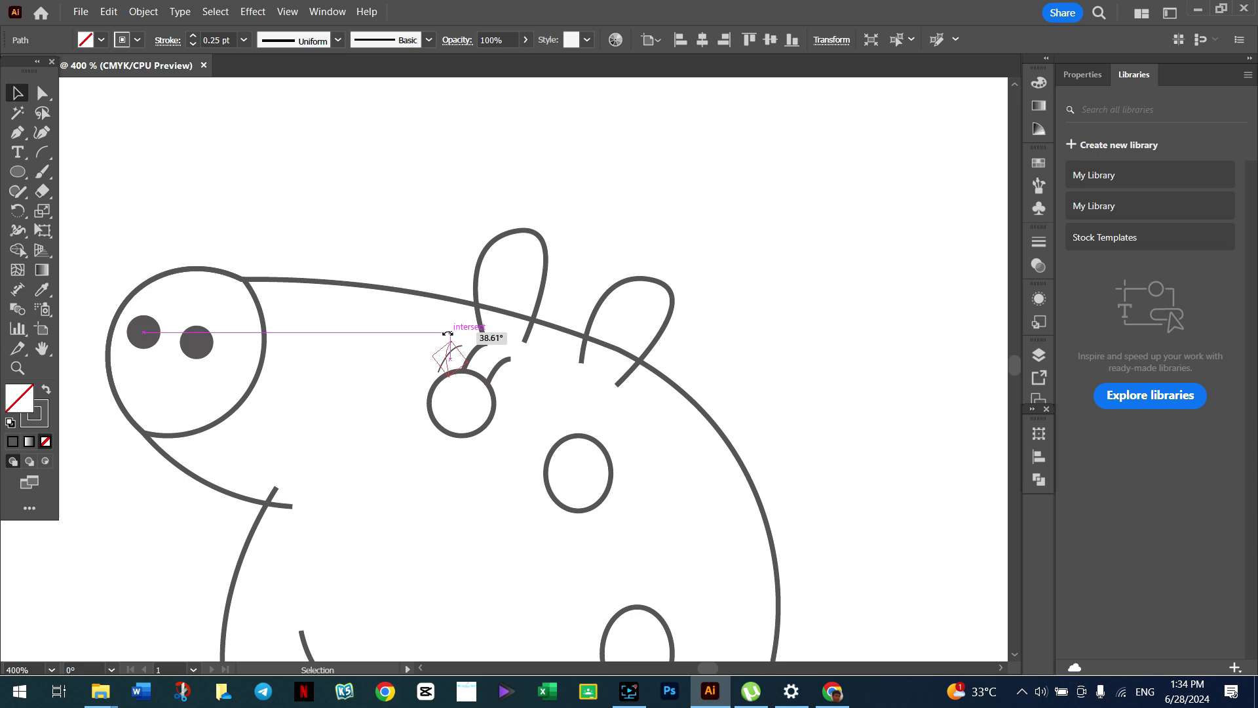
left_click(459, 253)
left_click(483, 344)
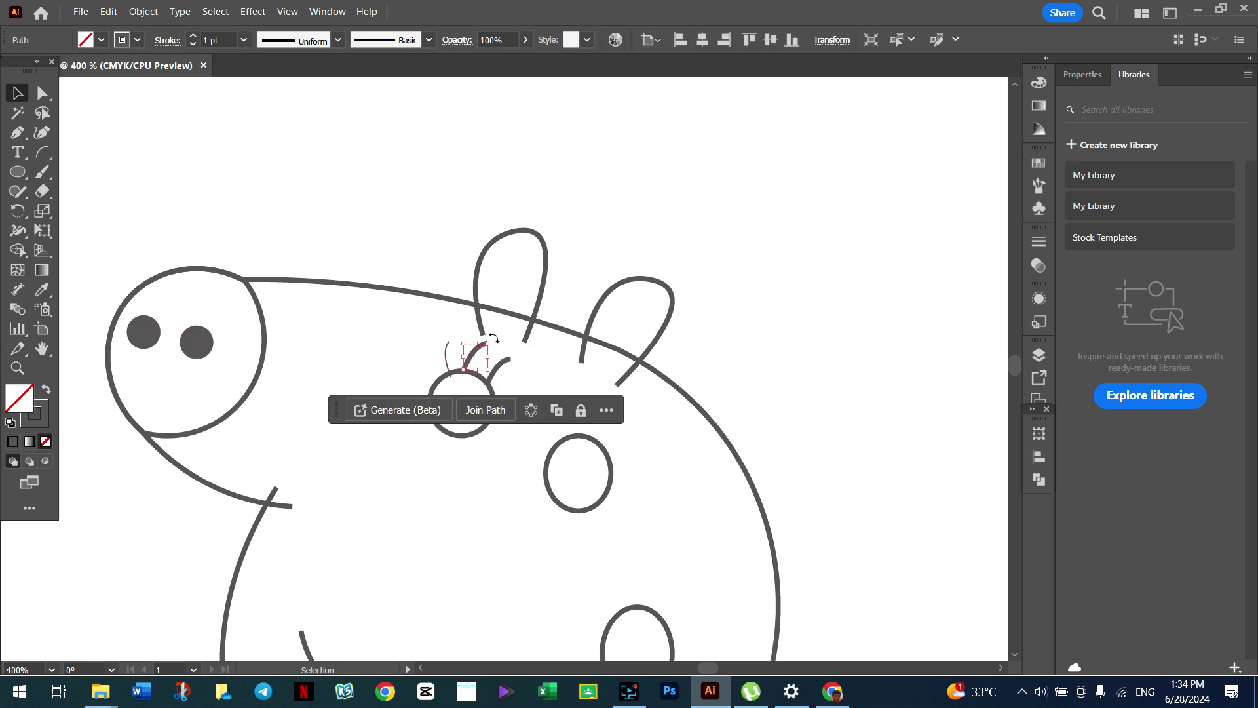
mouse_move(493, 338)
left_mouse_down()
mouse_move(476, 338)
mouse_move(493, 333)
left_mouse_up()
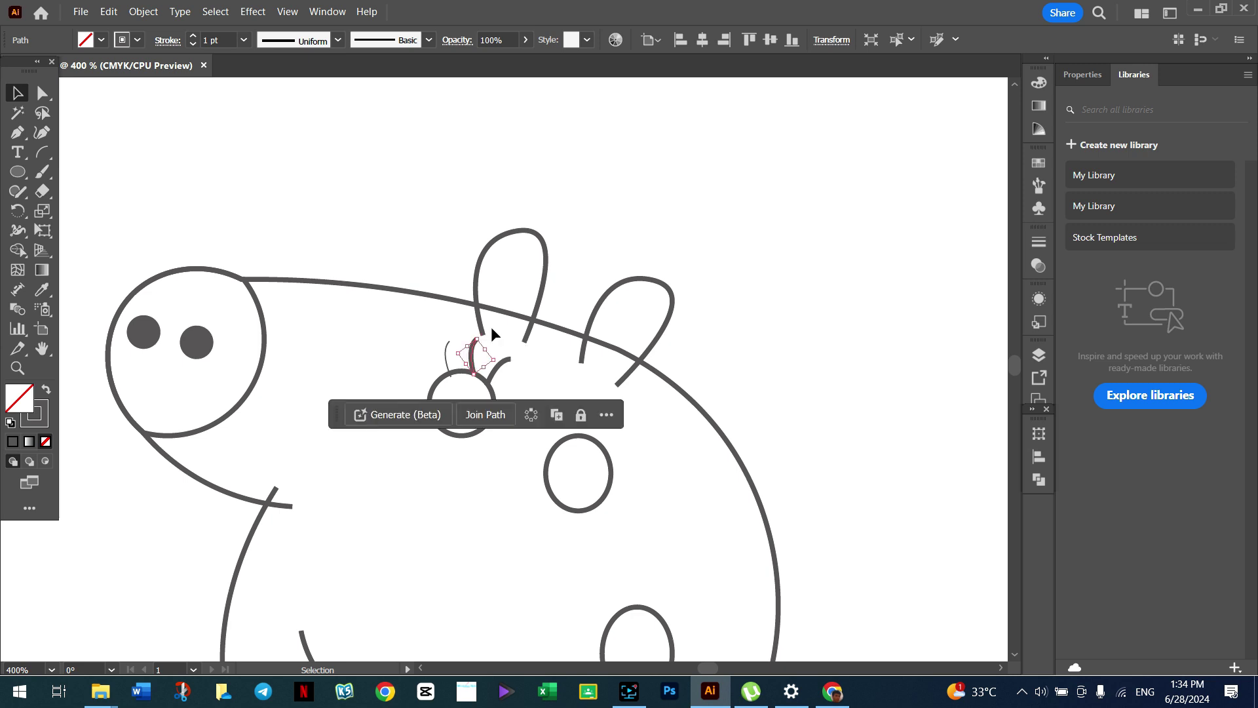
Step: Thicken the leftmost lash to 1 pt, nudge it up, and marquee-select the lashes
left_click(448, 356)
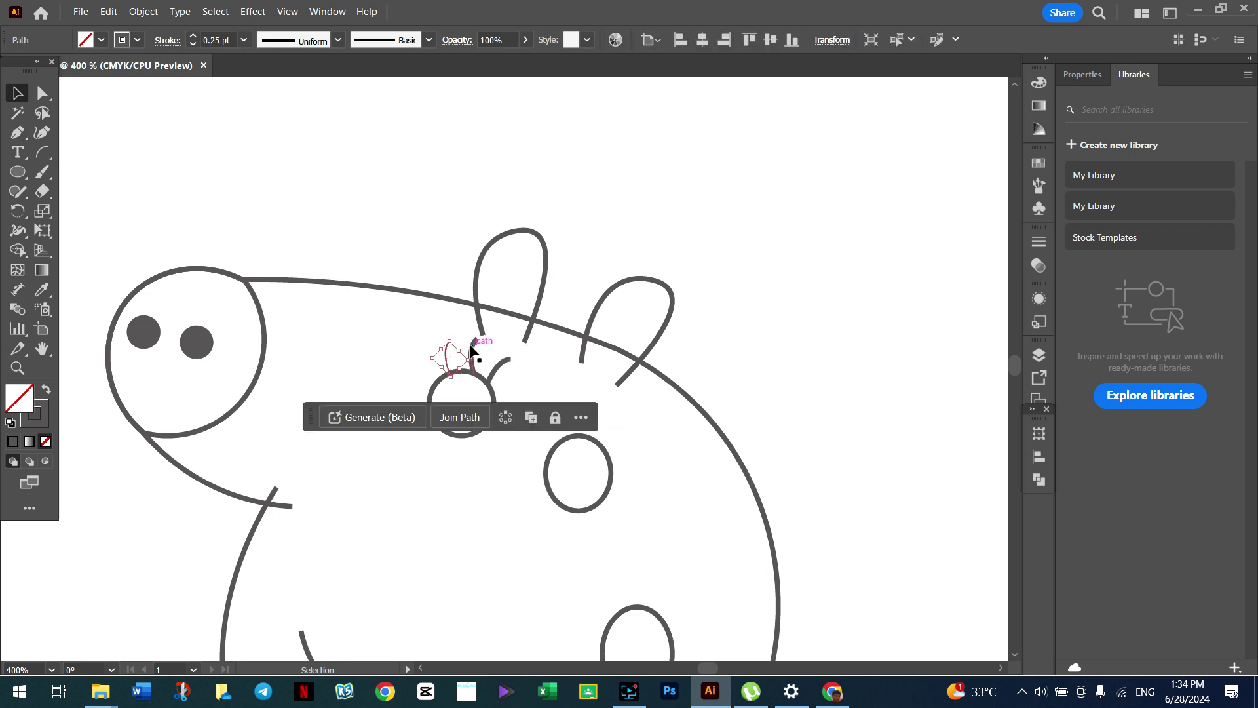
left_click(193, 36)
left_click(193, 36)
left_click(523, 178)
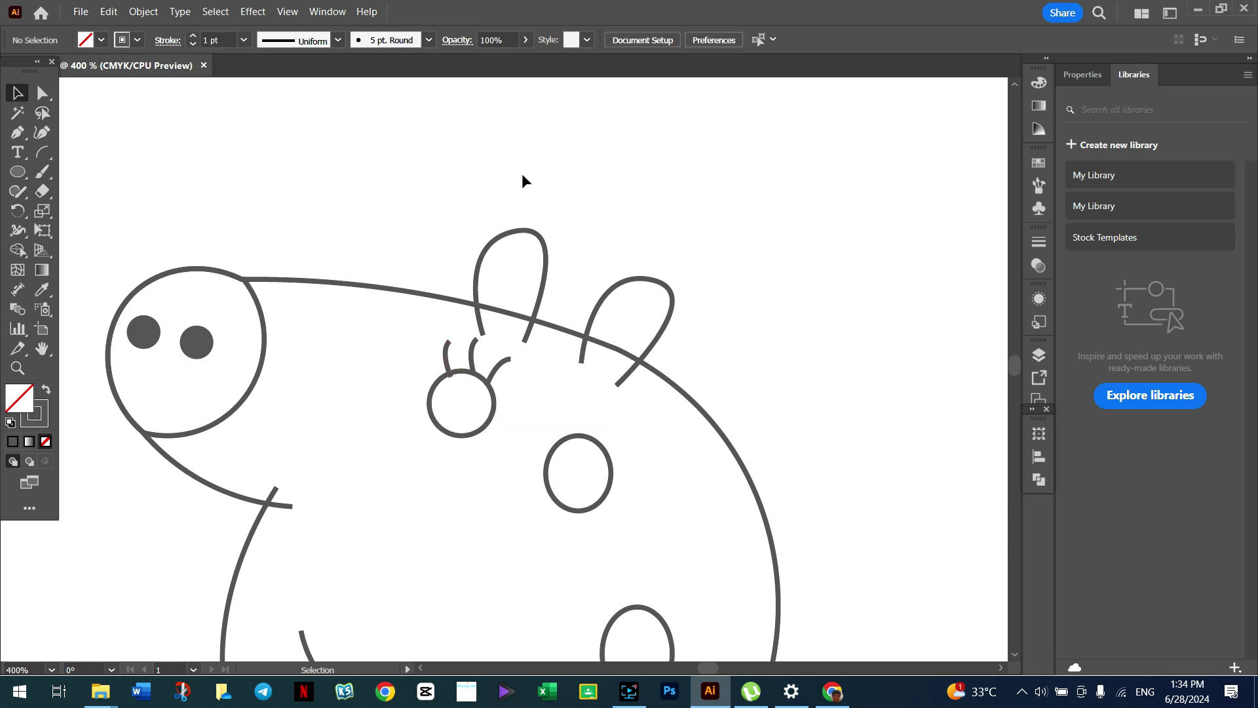
left_click(449, 354)
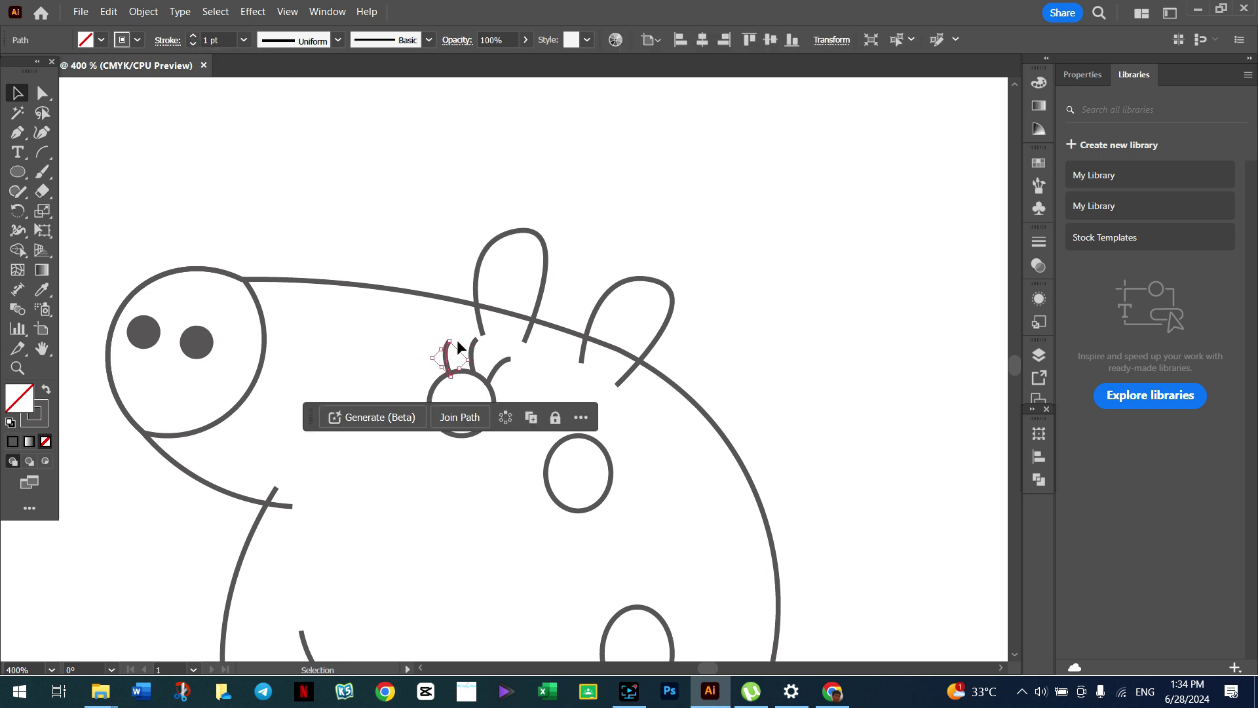
key("Up")
key("Up")
left_click(477, 193)
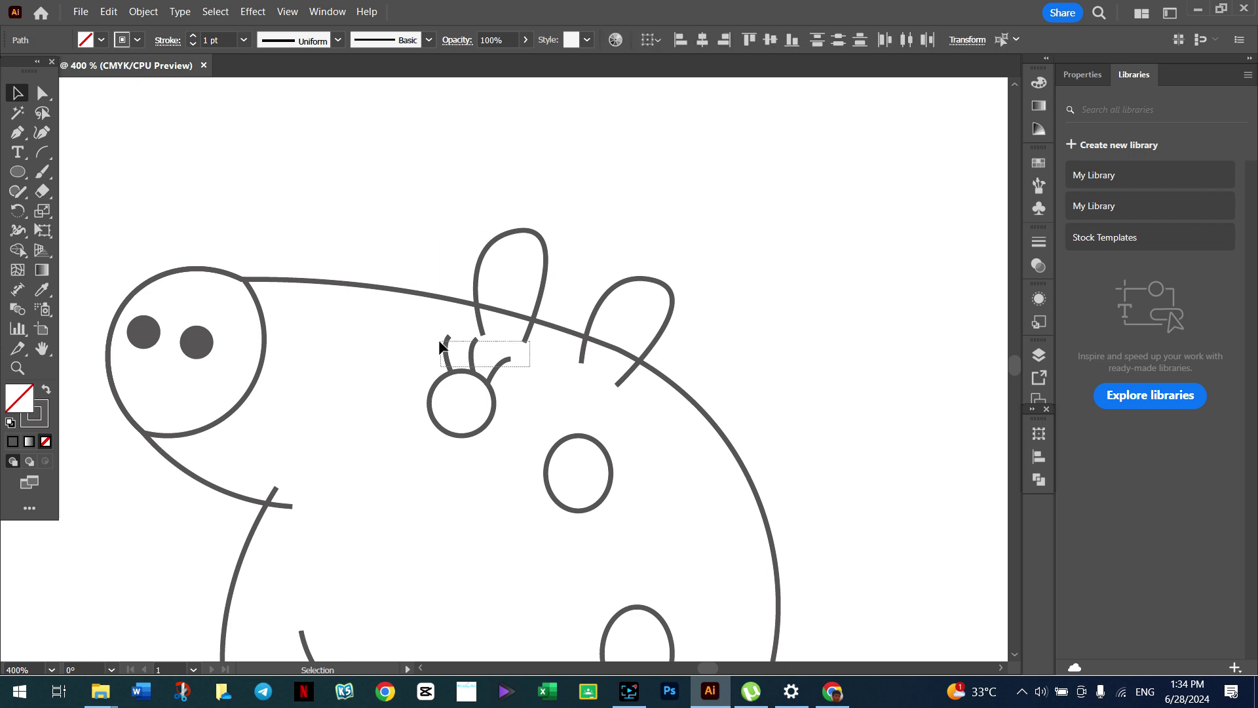
left_click_drag(529, 365, 438, 339)
Step: Select all three eyelash strokes above the first eye
left_click(554, 390)
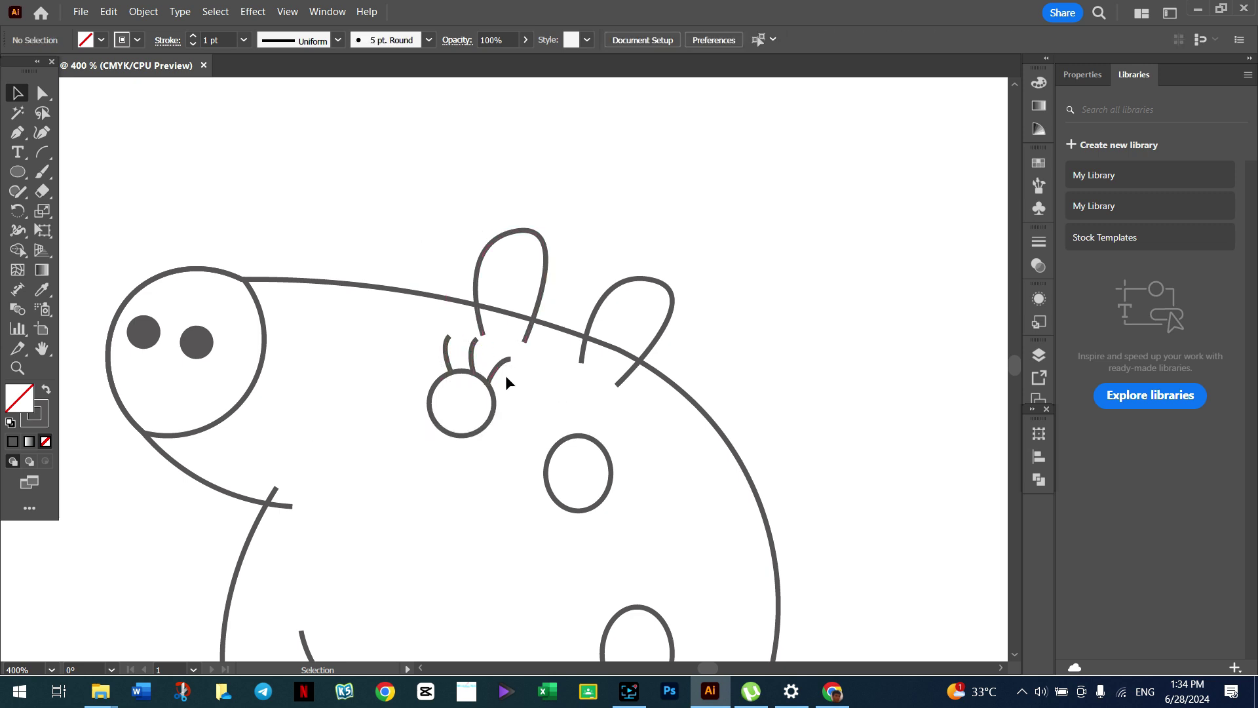
left_click(448, 352)
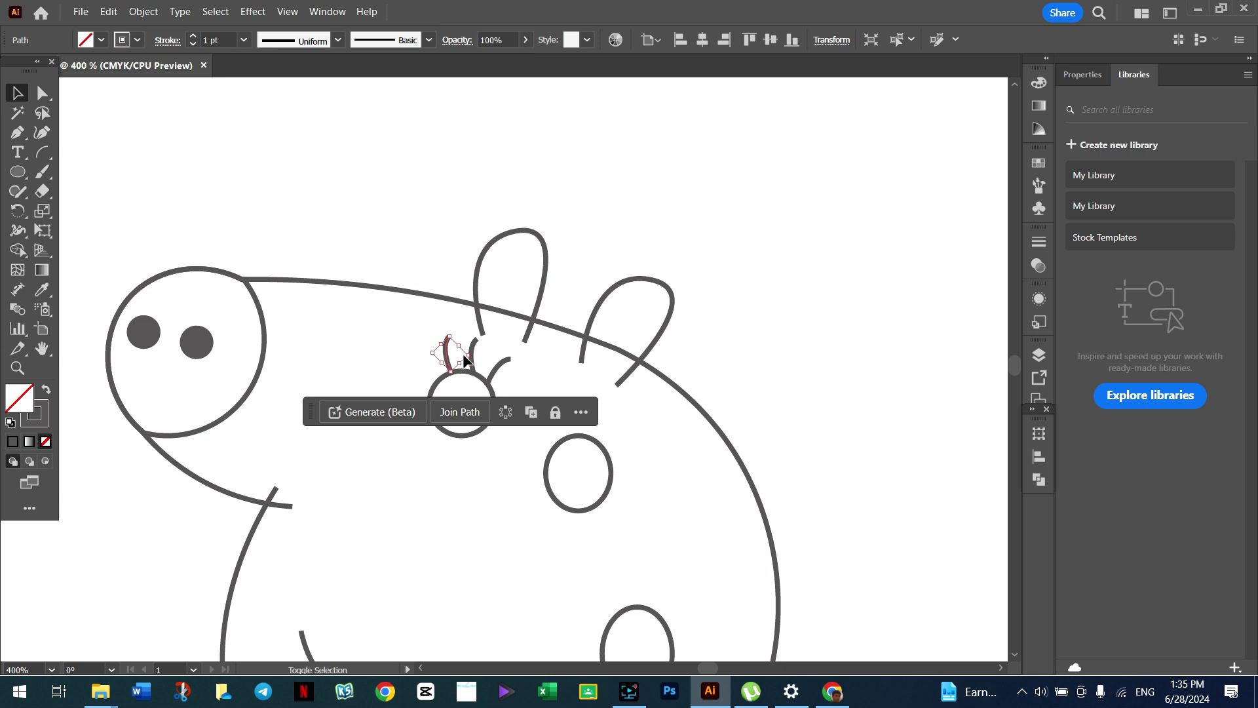
left_click(495, 373)
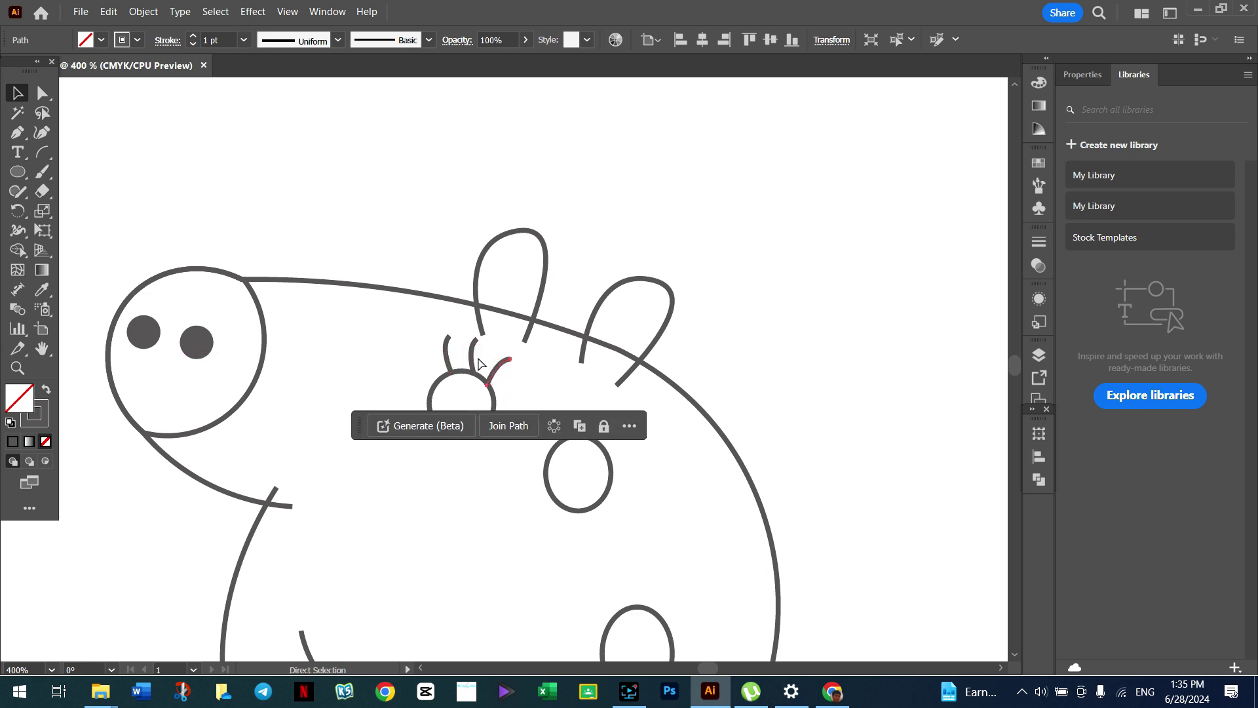
left_click(457, 363)
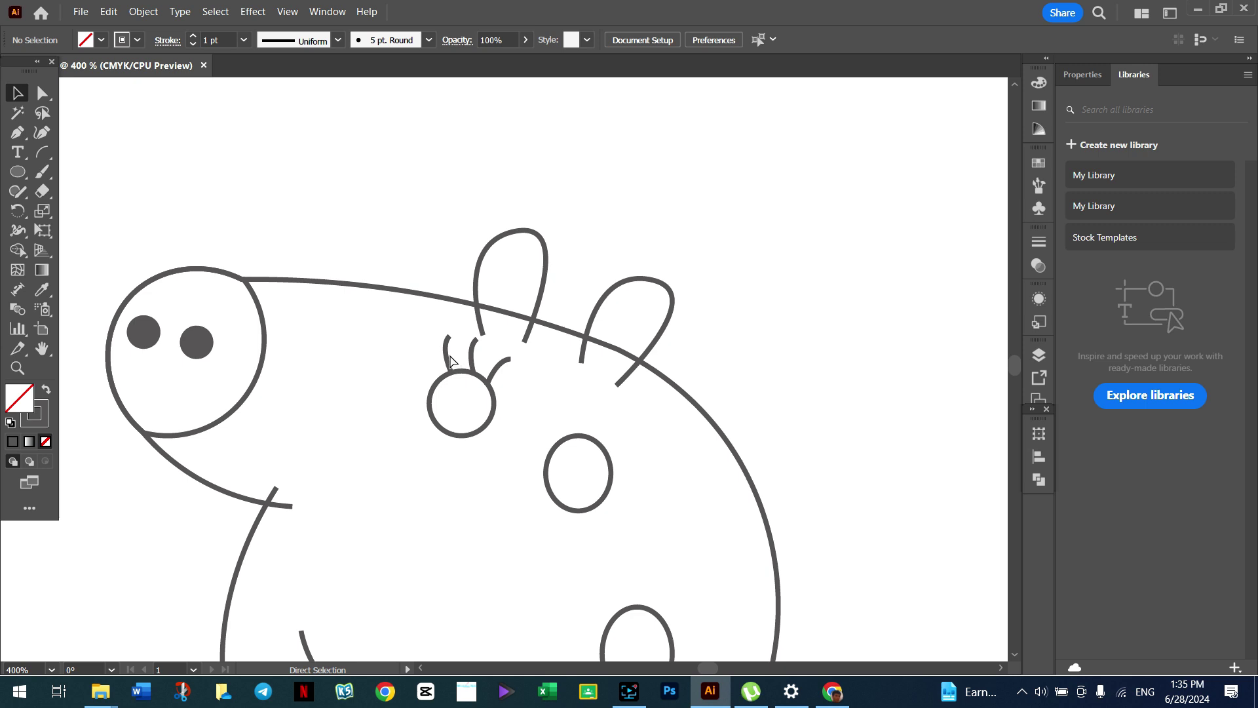
left_click(448, 354)
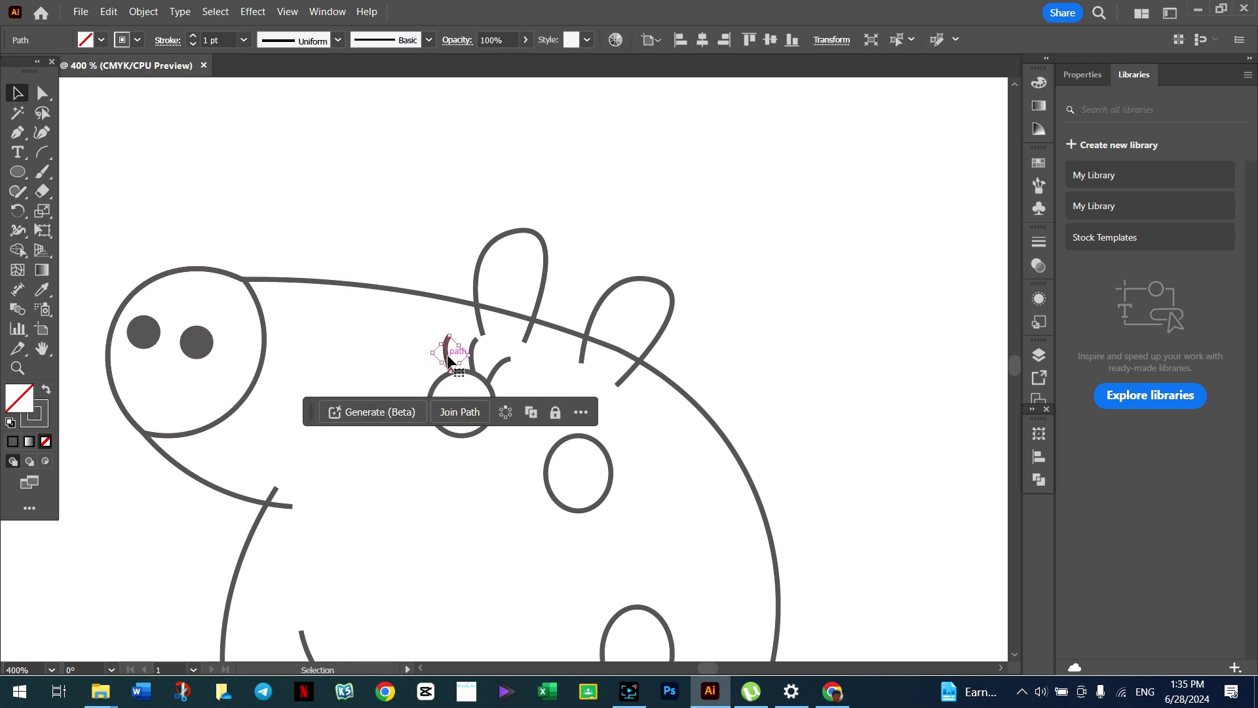
left_click(493, 382, "shift")
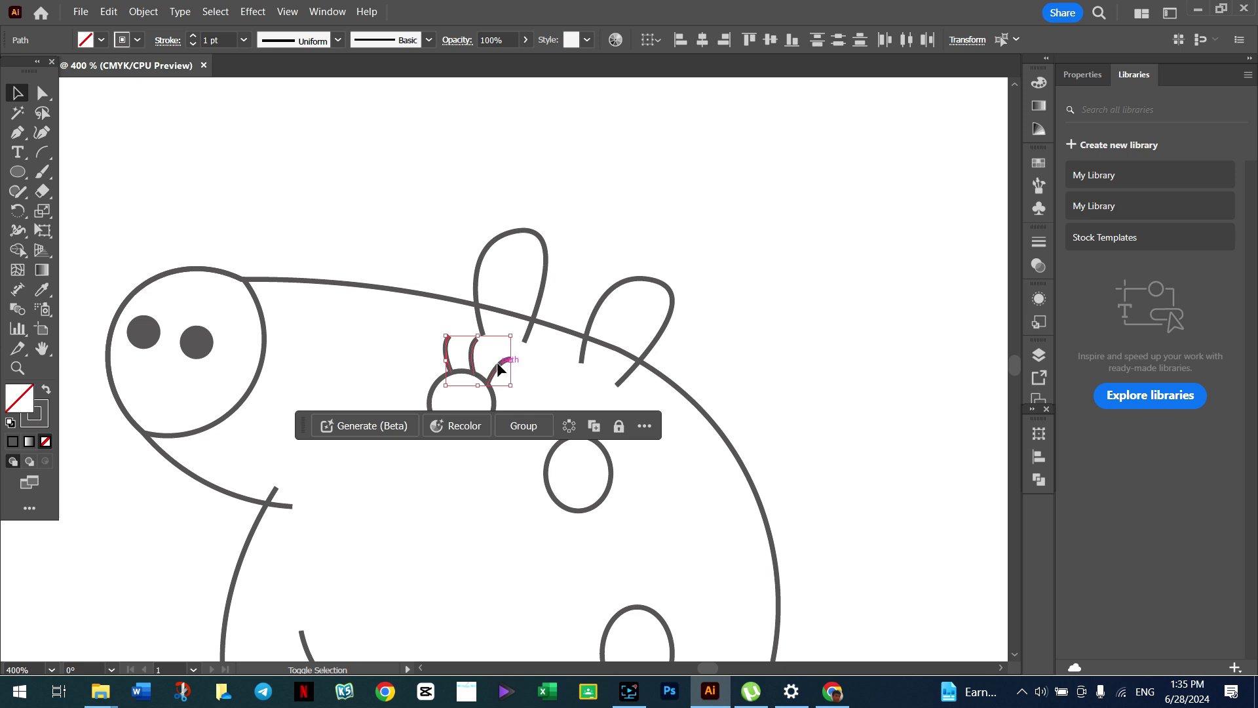
Step: Alt-drag a copy of the three lashes above the second eye, then zoom out
key("super+space")
left_click_drag(476, 373, 592, 438)
left_click(916, 310)
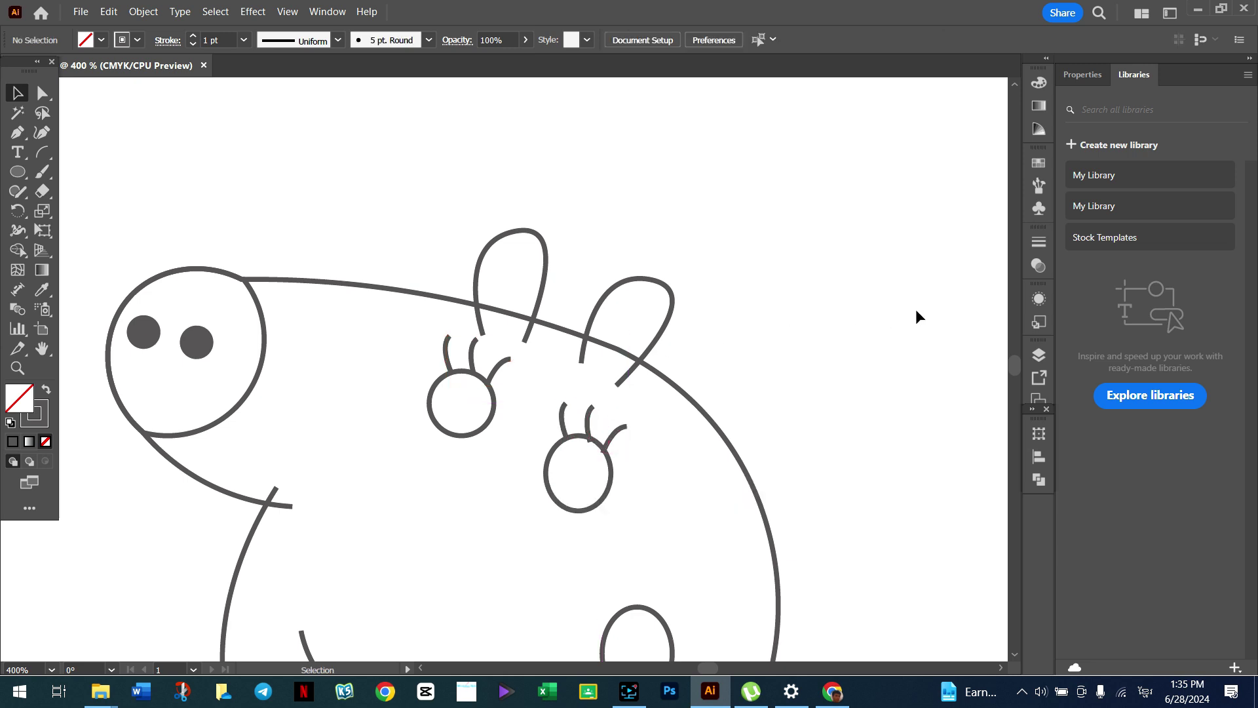
scroll(810, 348, "down", 1)
scroll(835, 329, "down", 2)
scroll(816, 312, "down", 2)
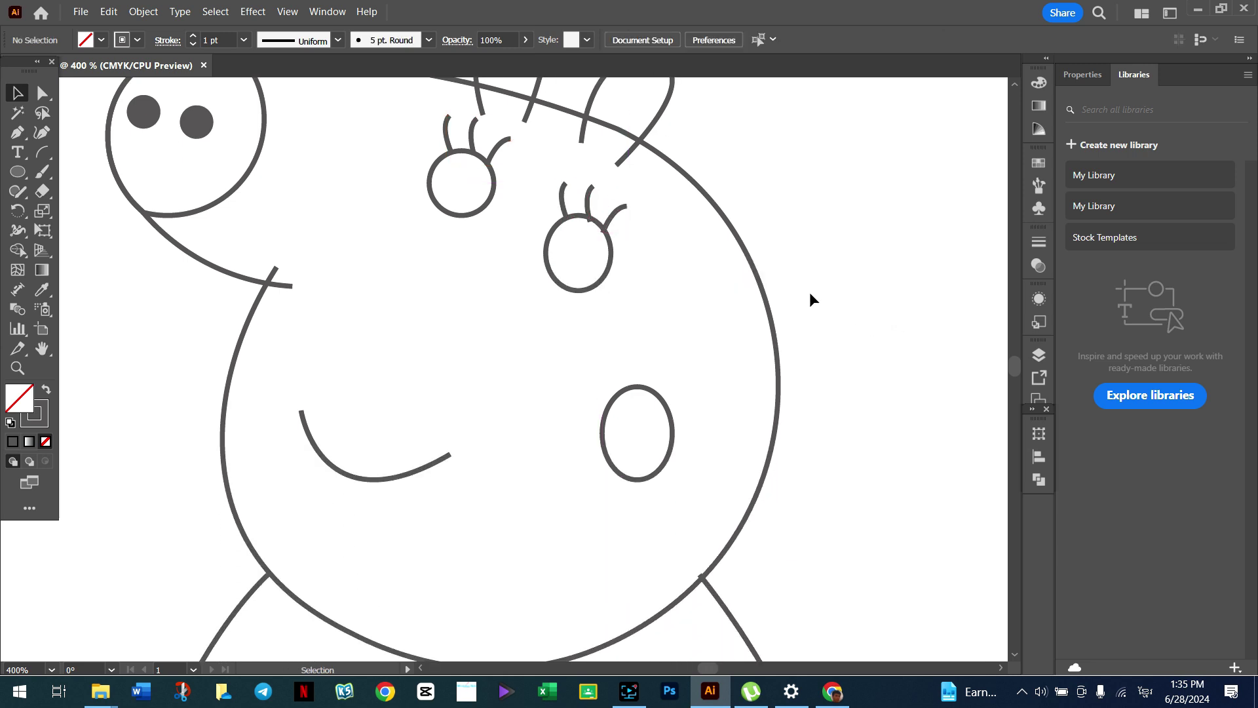
left_click(607, 250)
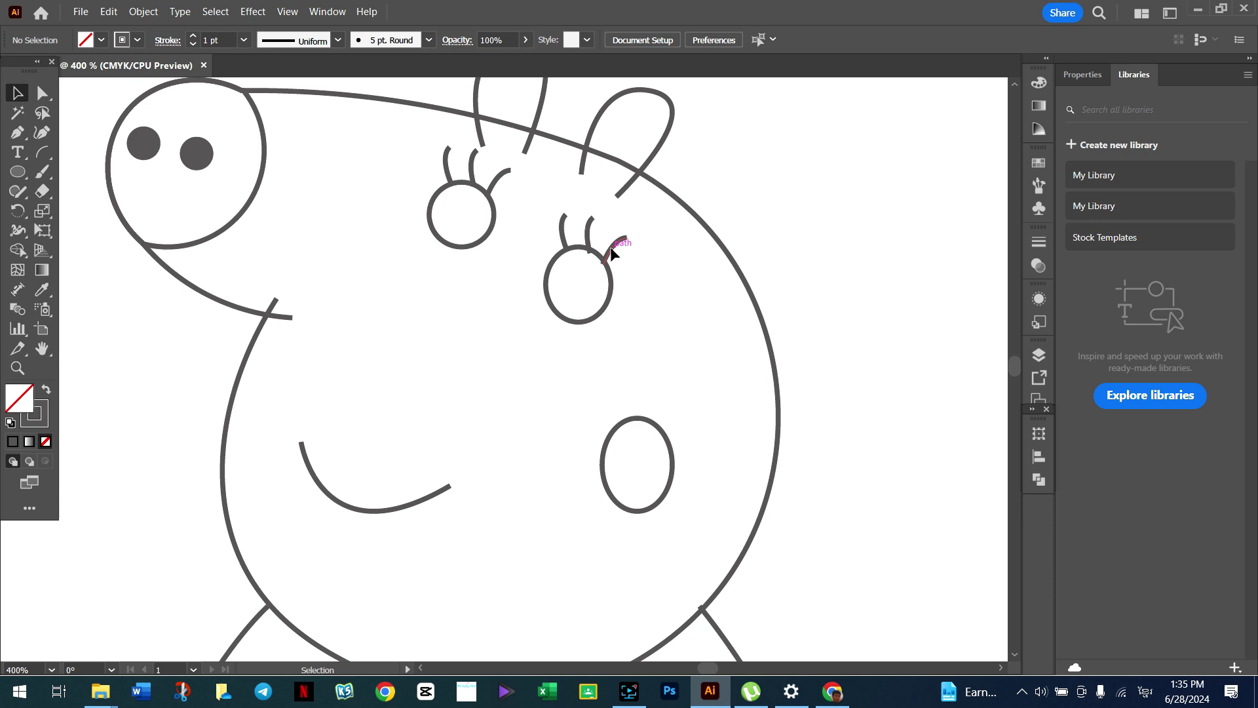
left_click(768, 195)
key("z")
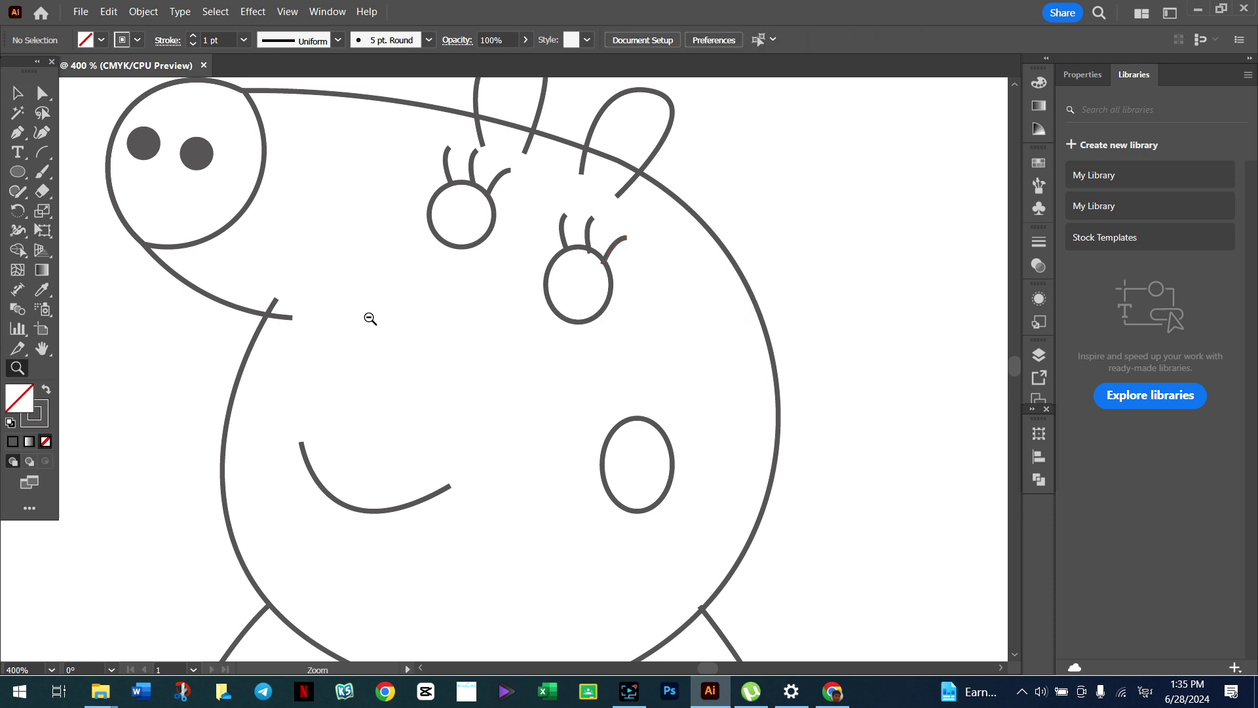
left_click(371, 319, "alt")
Step: Copy the right nostril dot into the first eye as a pupil
left_click(334, 341, "alt")
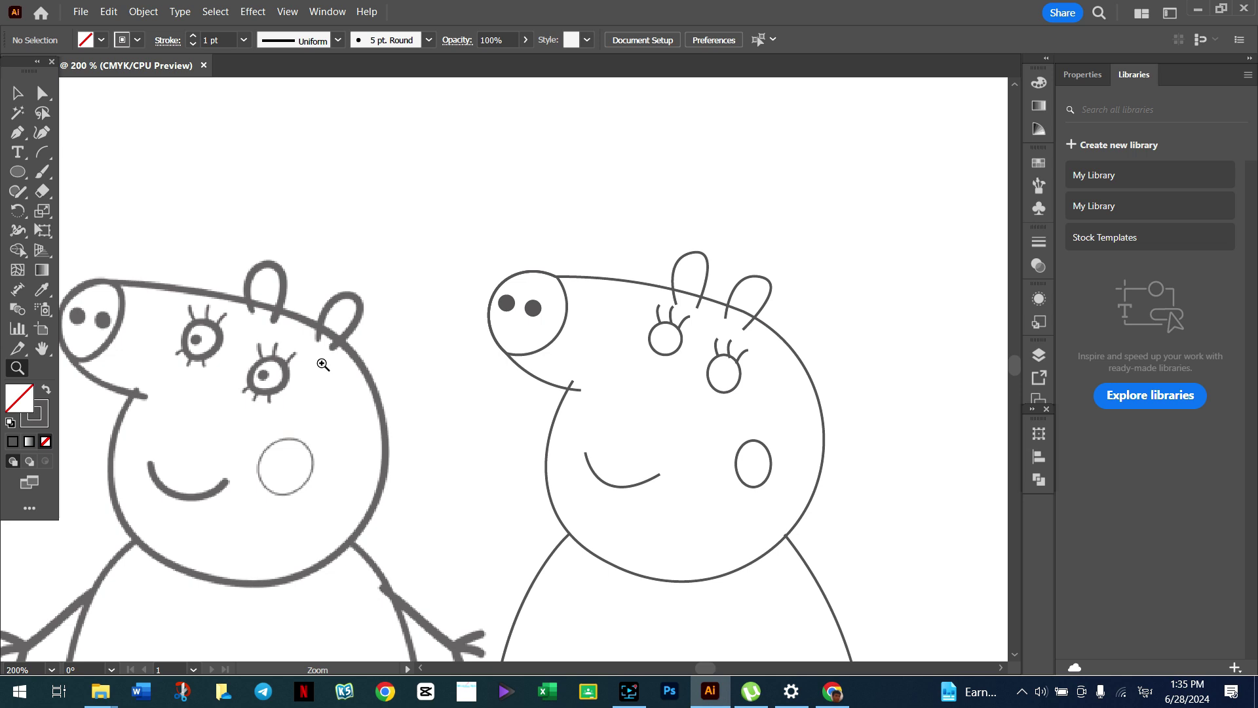
left_click(19, 101)
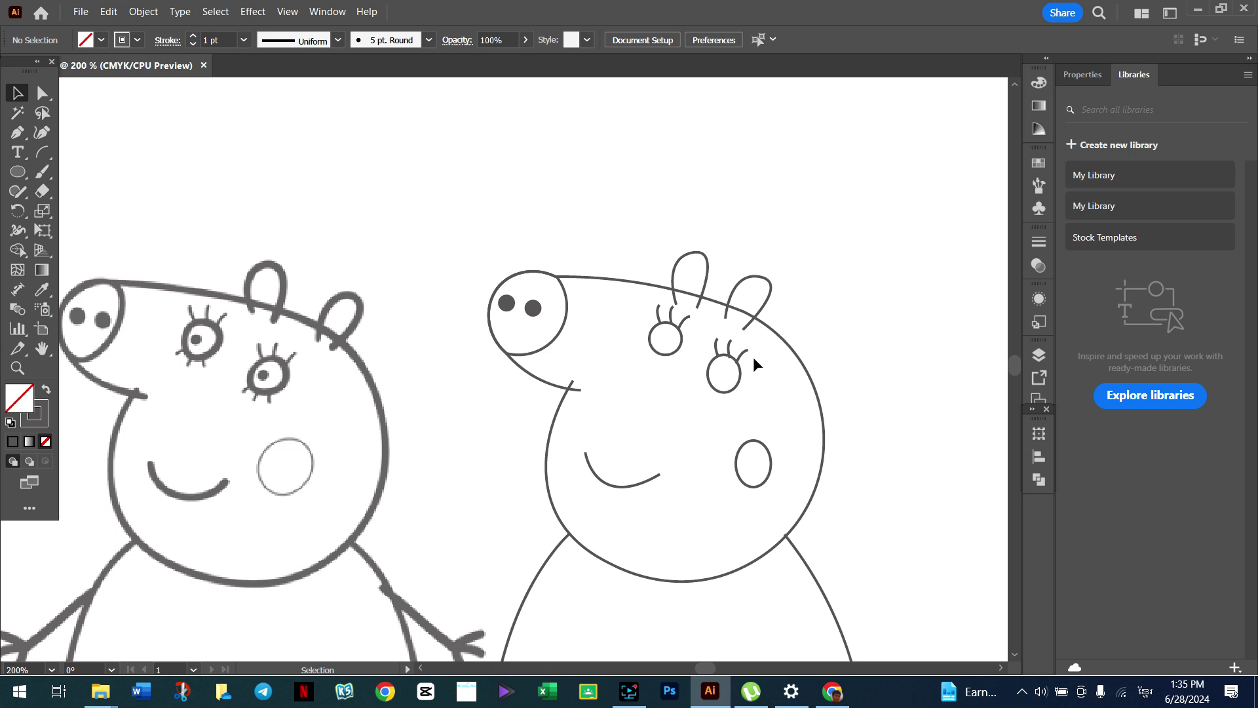
left_click(534, 312)
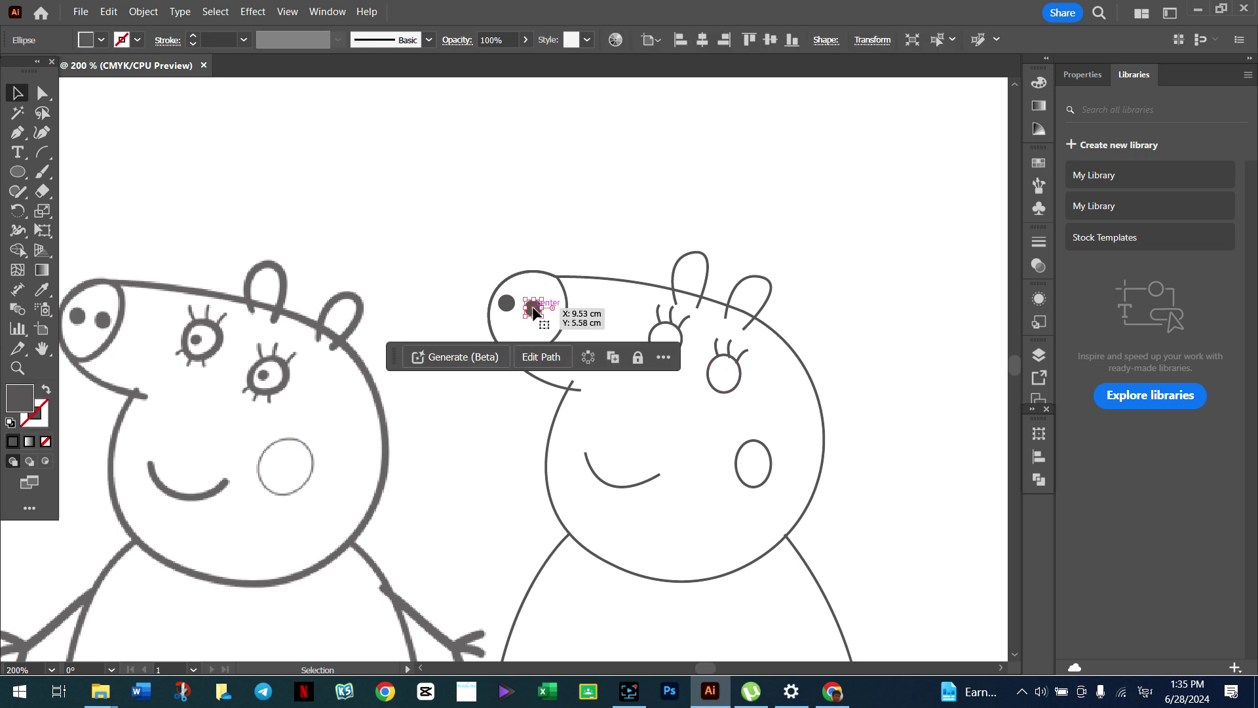
left_click_drag(534, 312, 667, 345)
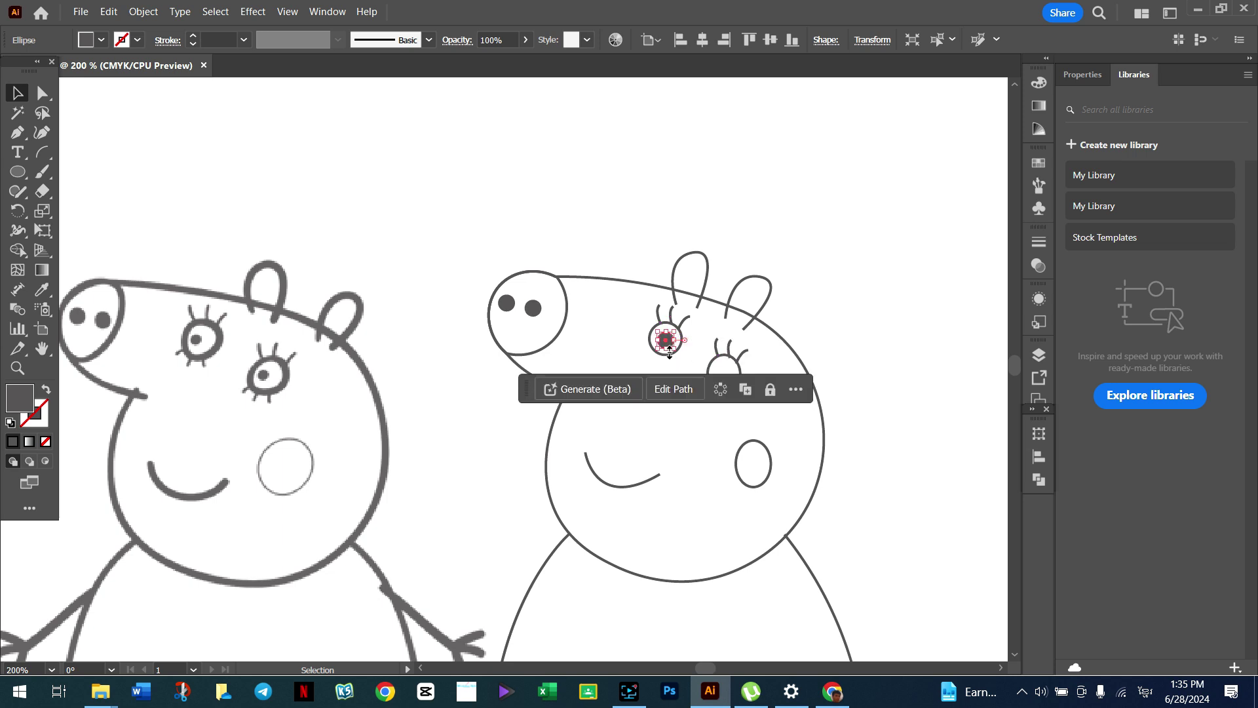
left_click(685, 339)
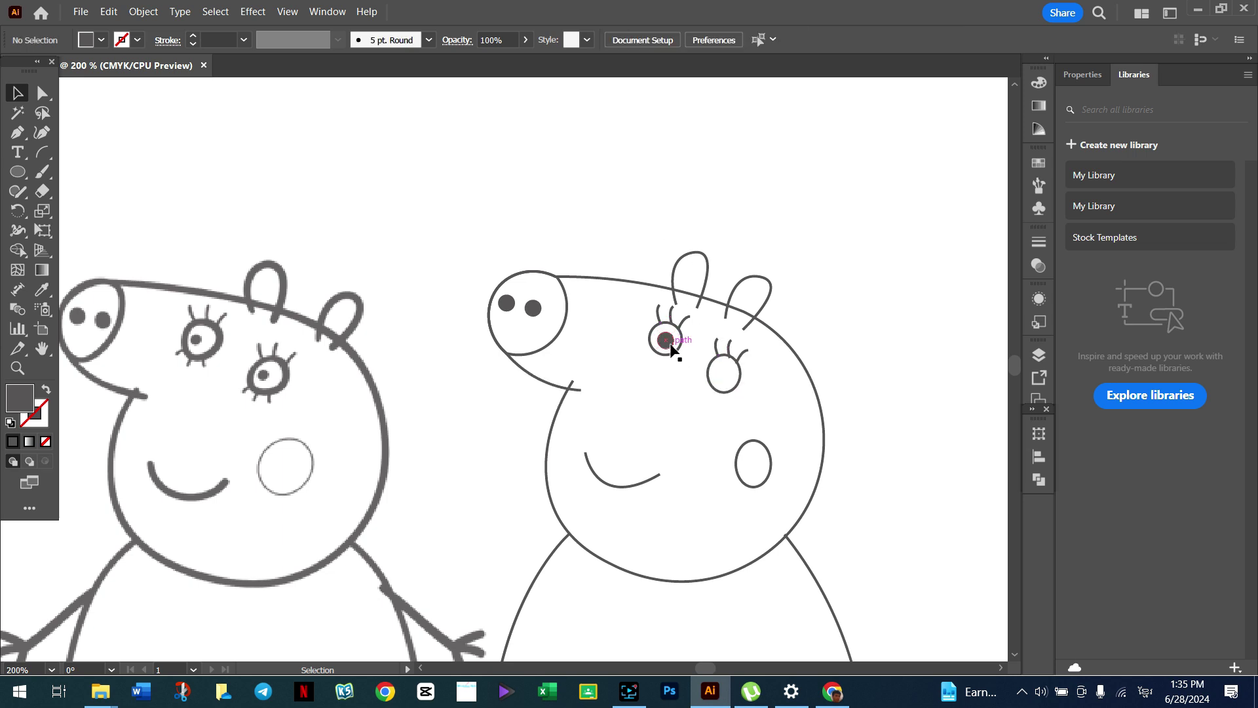
left_click(671, 345)
Step: Copy the nostril dot again into the second eye as its pupil
left_click(533, 309)
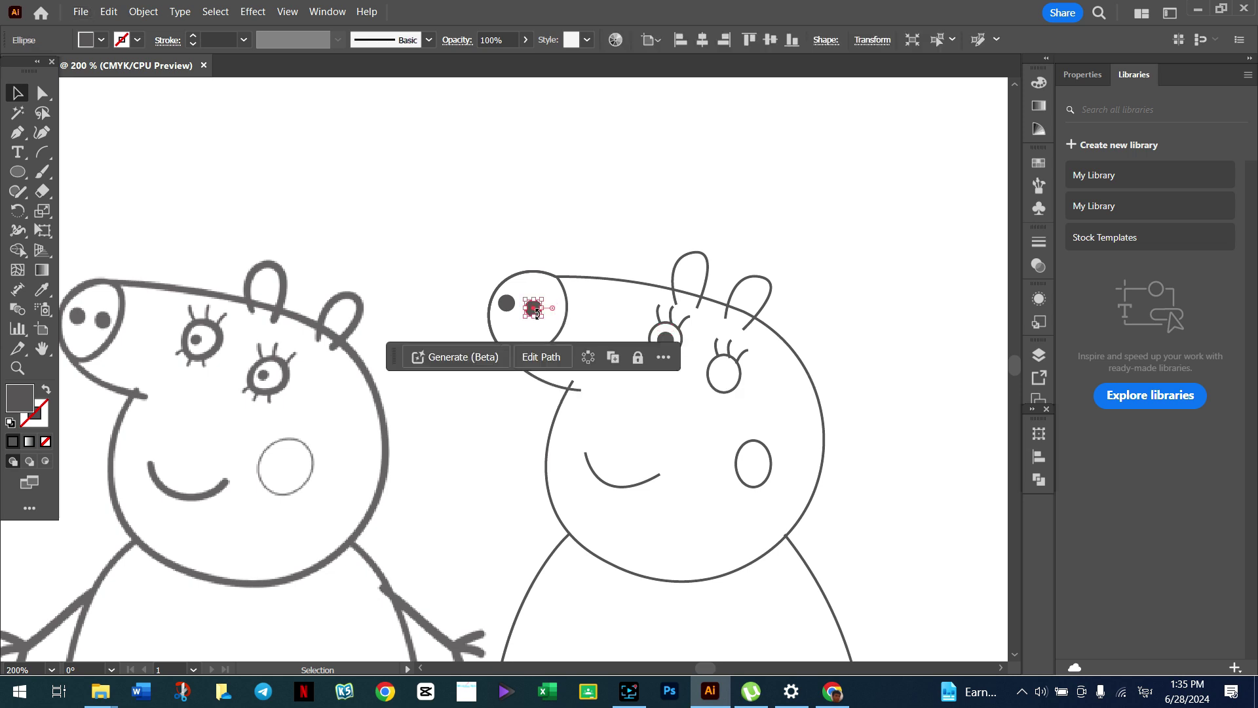
left_click(542, 249)
left_click(509, 309)
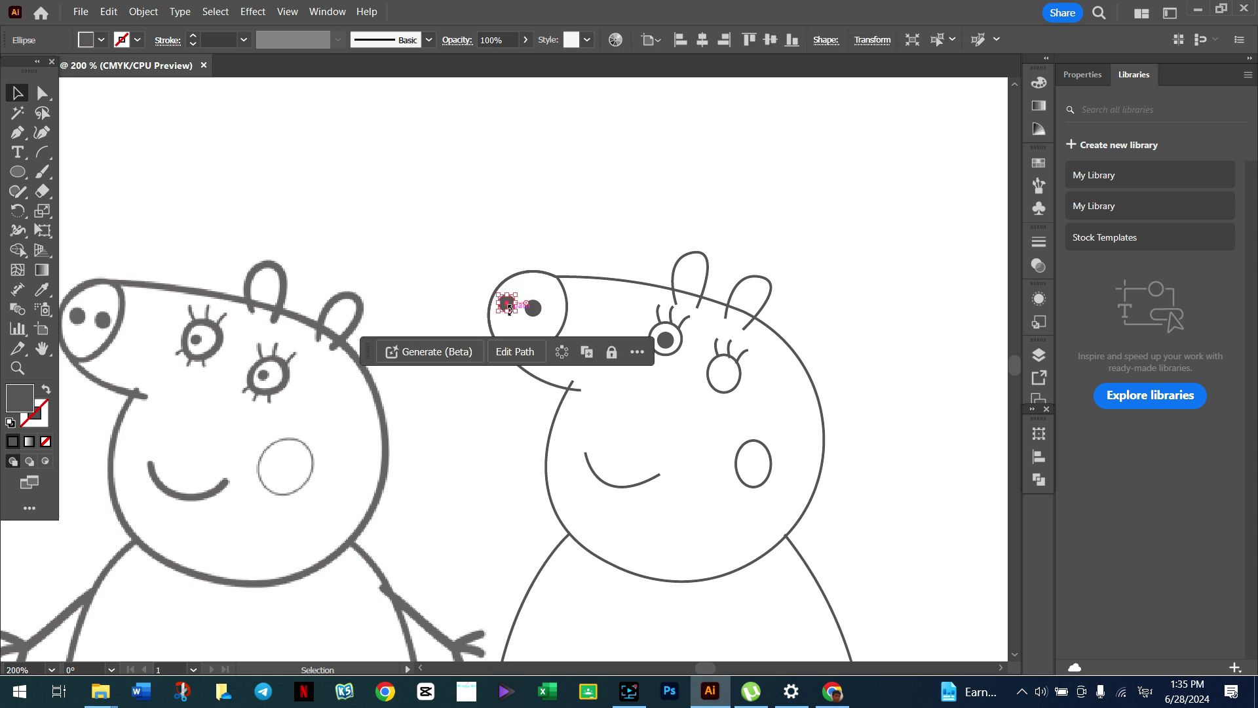
left_click(585, 229)
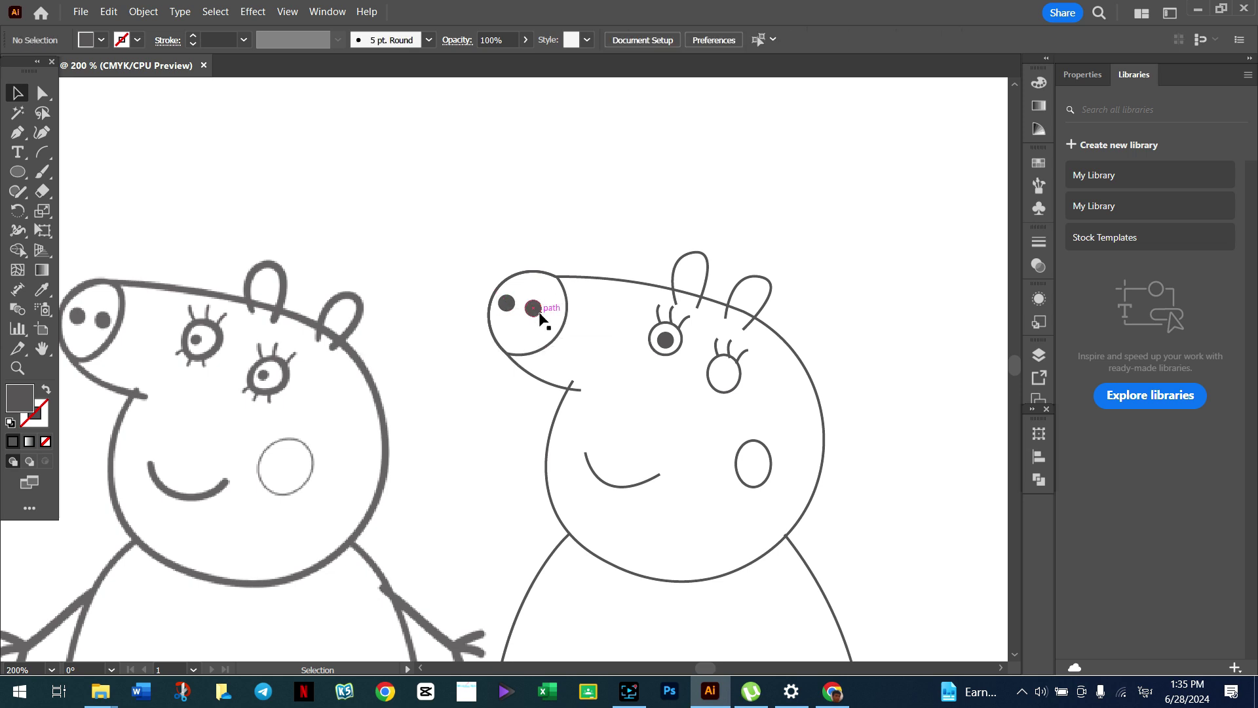
left_click(541, 313)
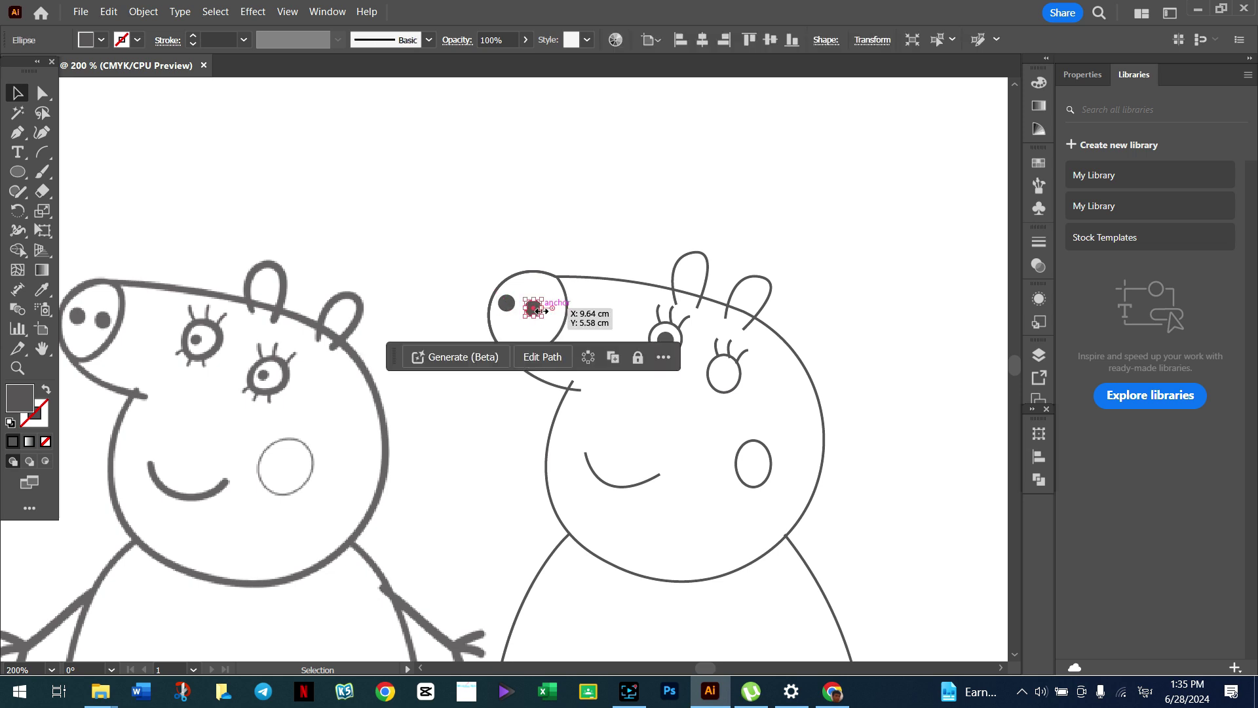
left_click(557, 270)
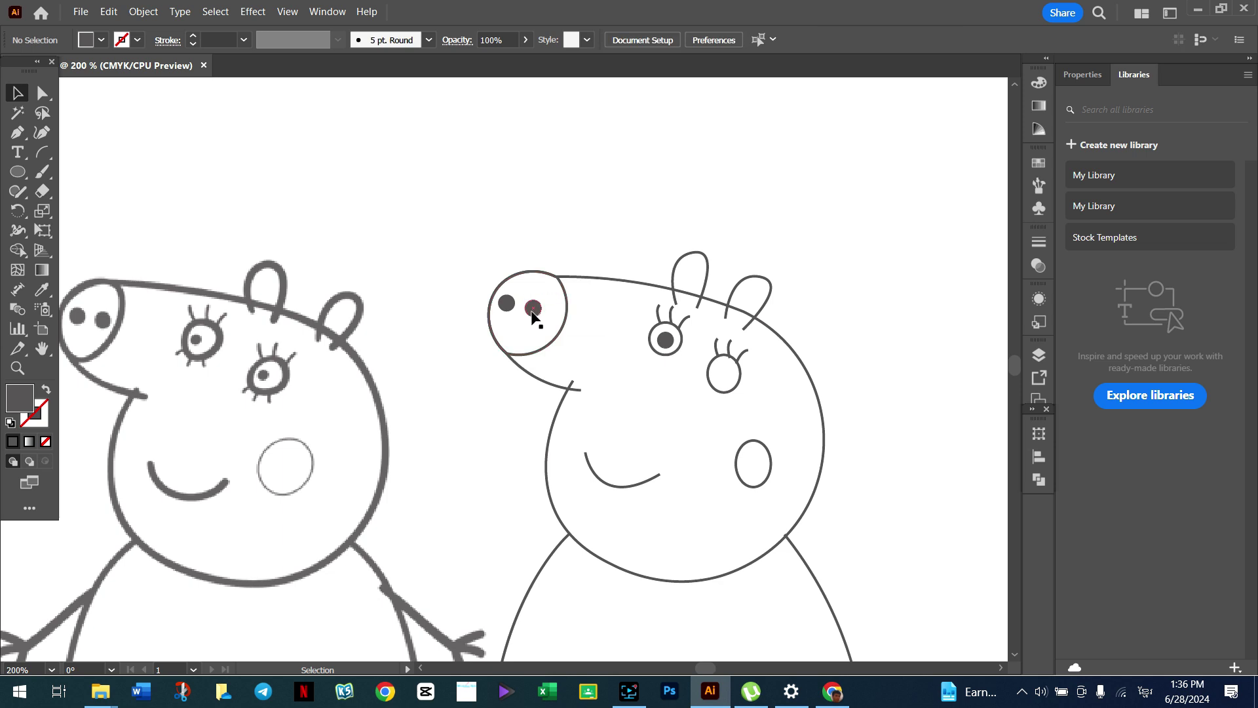
left_click_drag(532, 313, 724, 376)
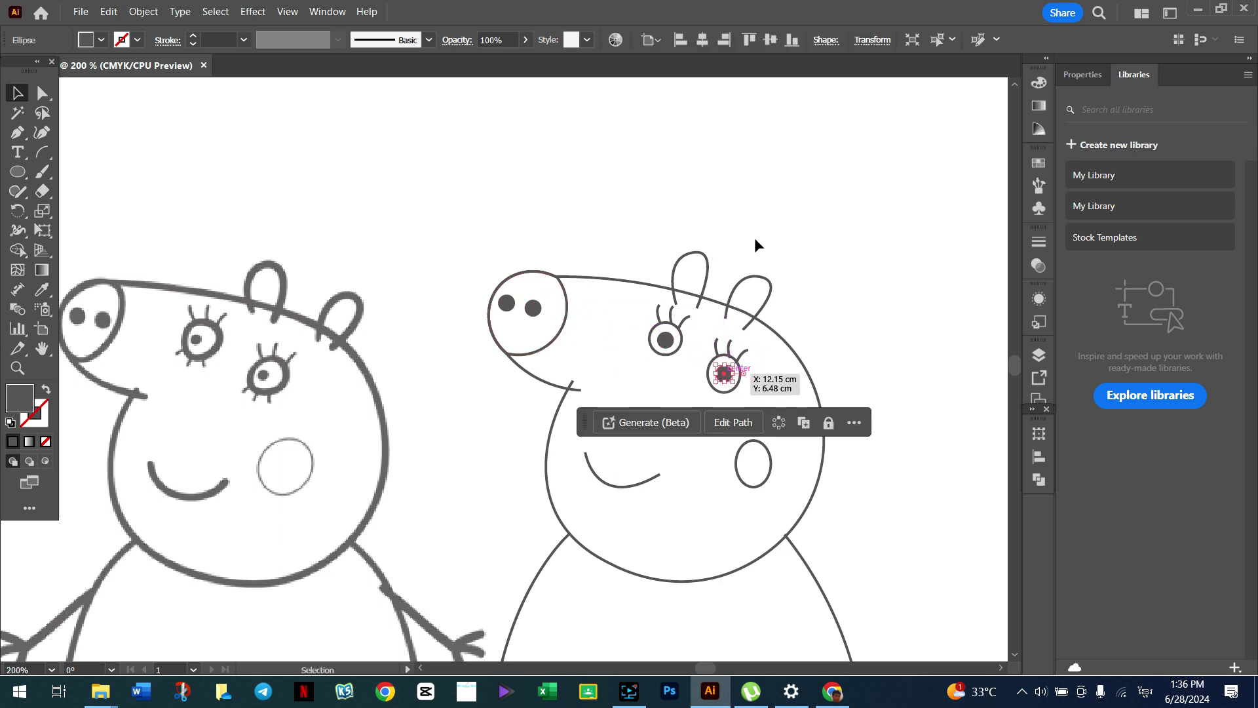
left_click(780, 208)
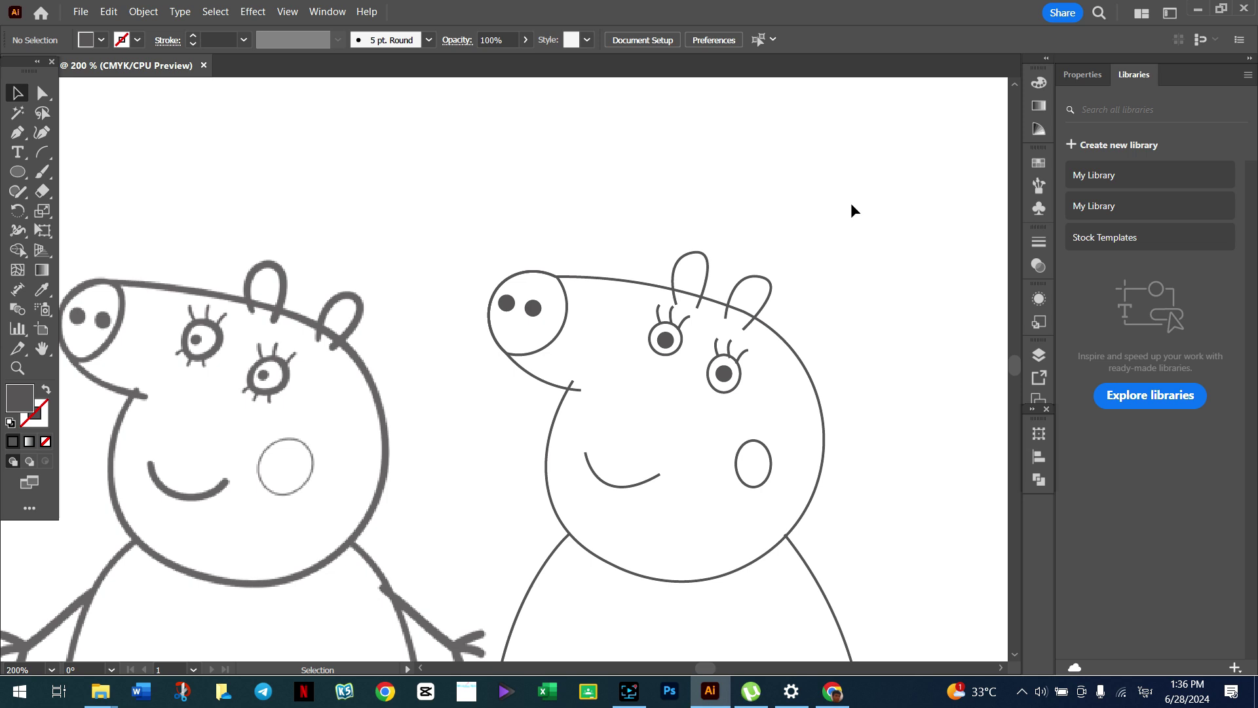
Step: Shrink the first eye's pupil to 0.2 cm
scroll(414, 308, "down", 3)
scroll(402, 312, "down", 2)
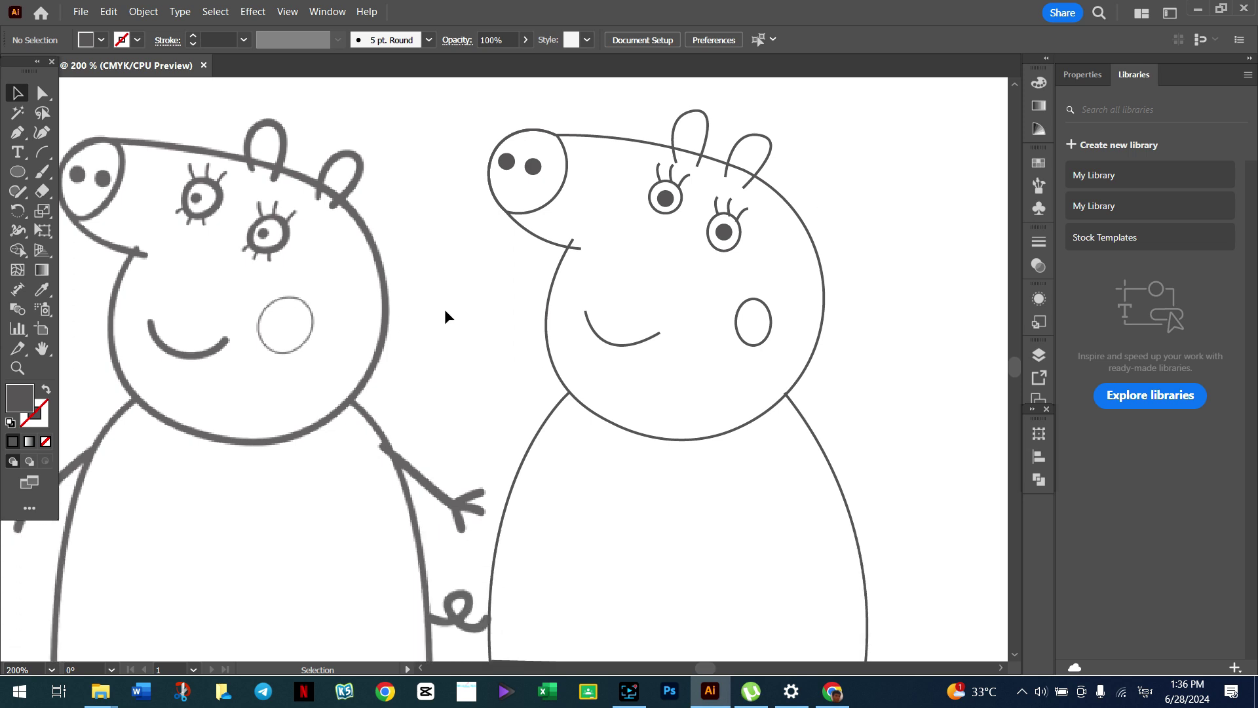
scroll(444, 310, "up", 3)
scroll(434, 319, "up", 1)
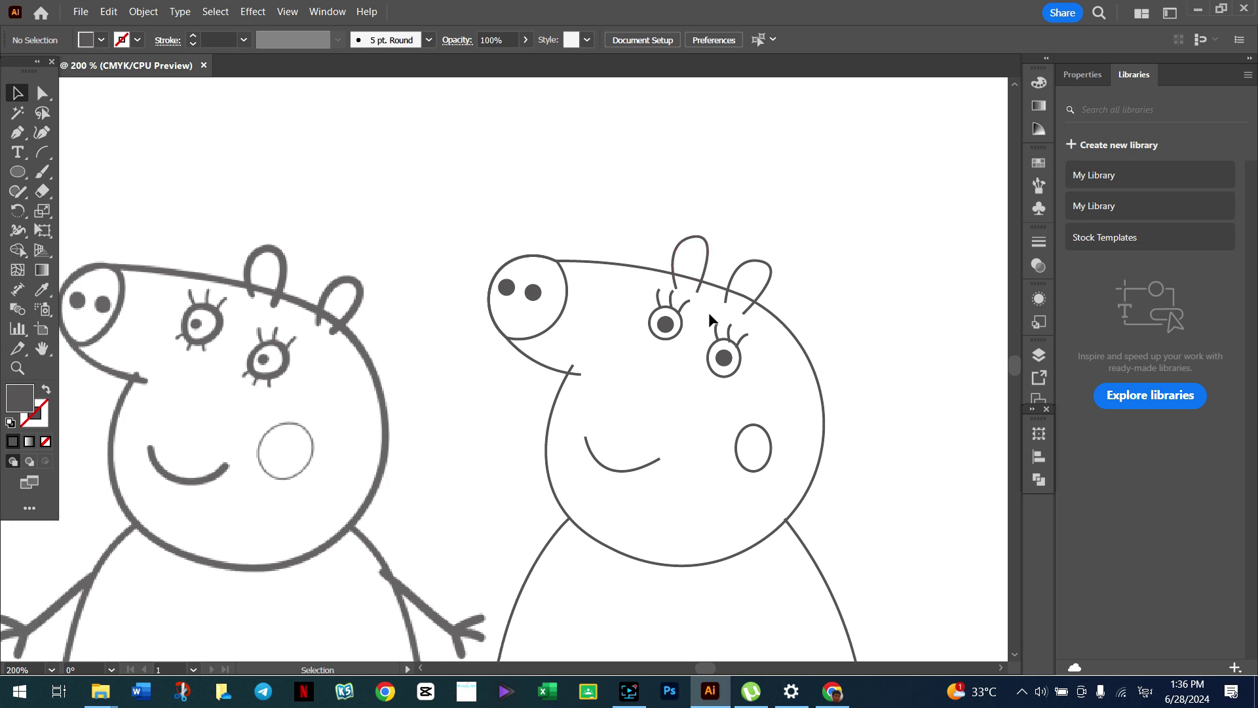
left_click(667, 325)
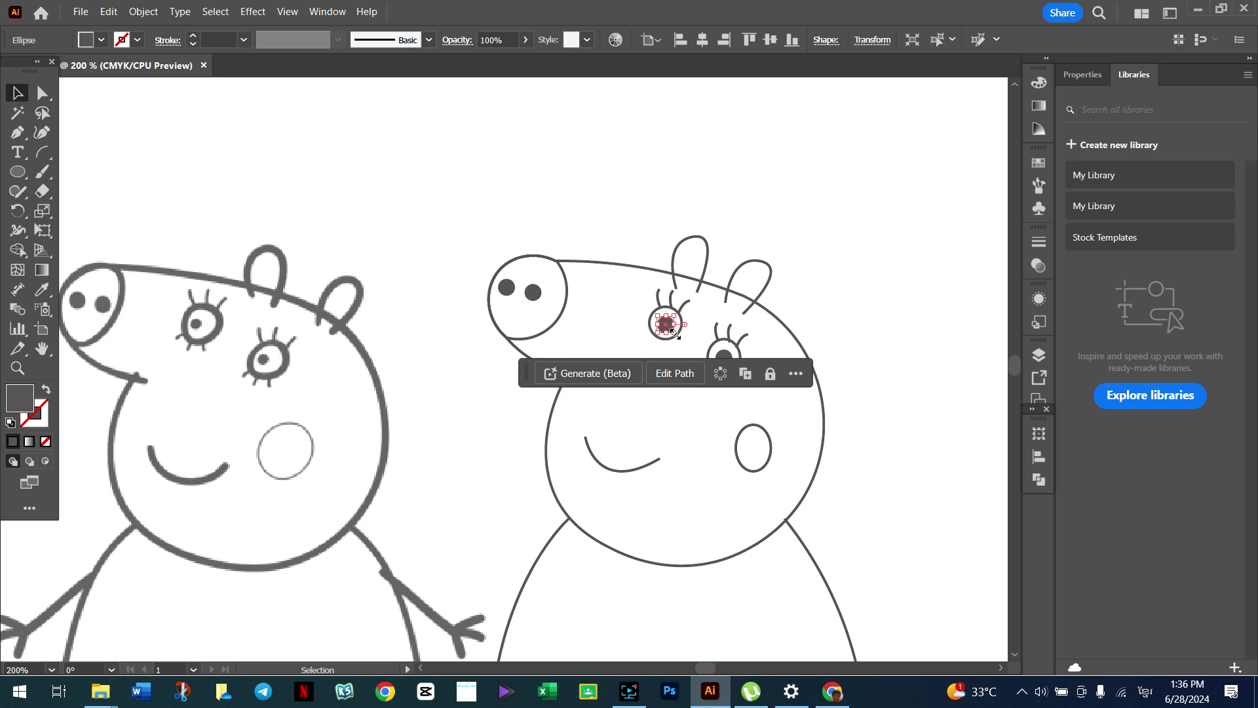
left_click_drag(673, 331, 671, 330)
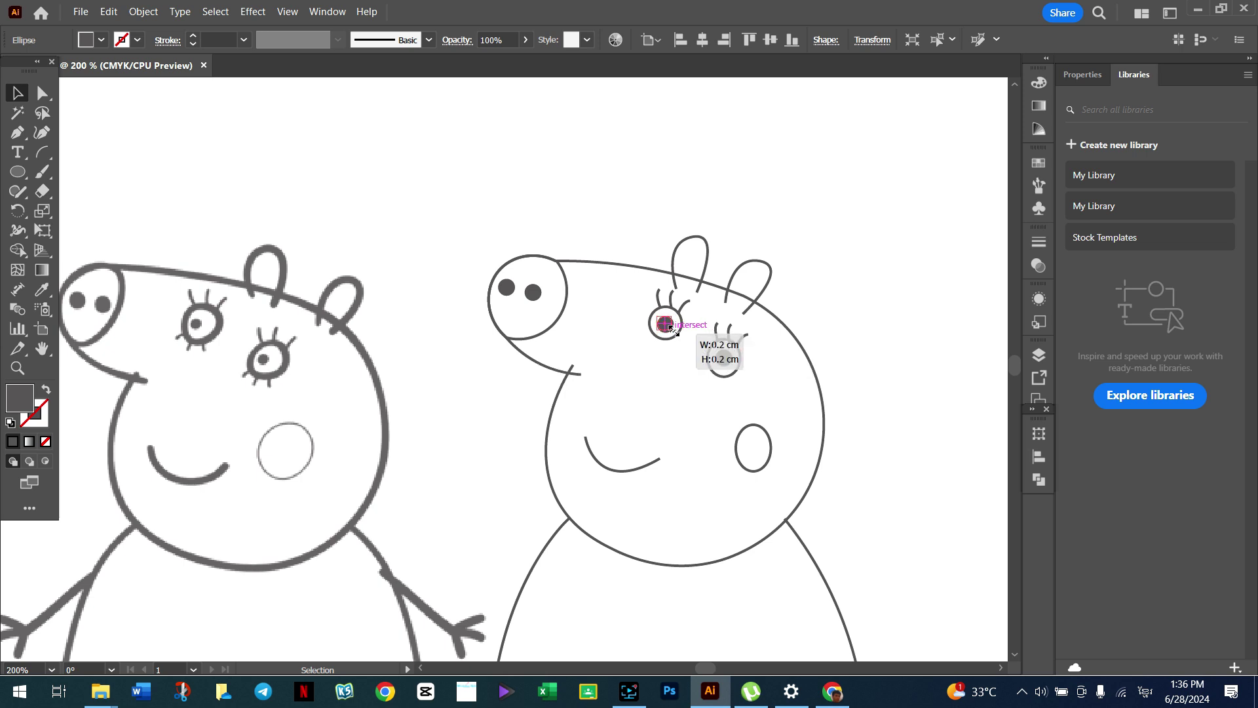
left_click(808, 258)
Step: Nudge the first pupil slightly left and the second pupil up and left
left_click_drag(665, 322, 659, 321)
left_click(859, 273)
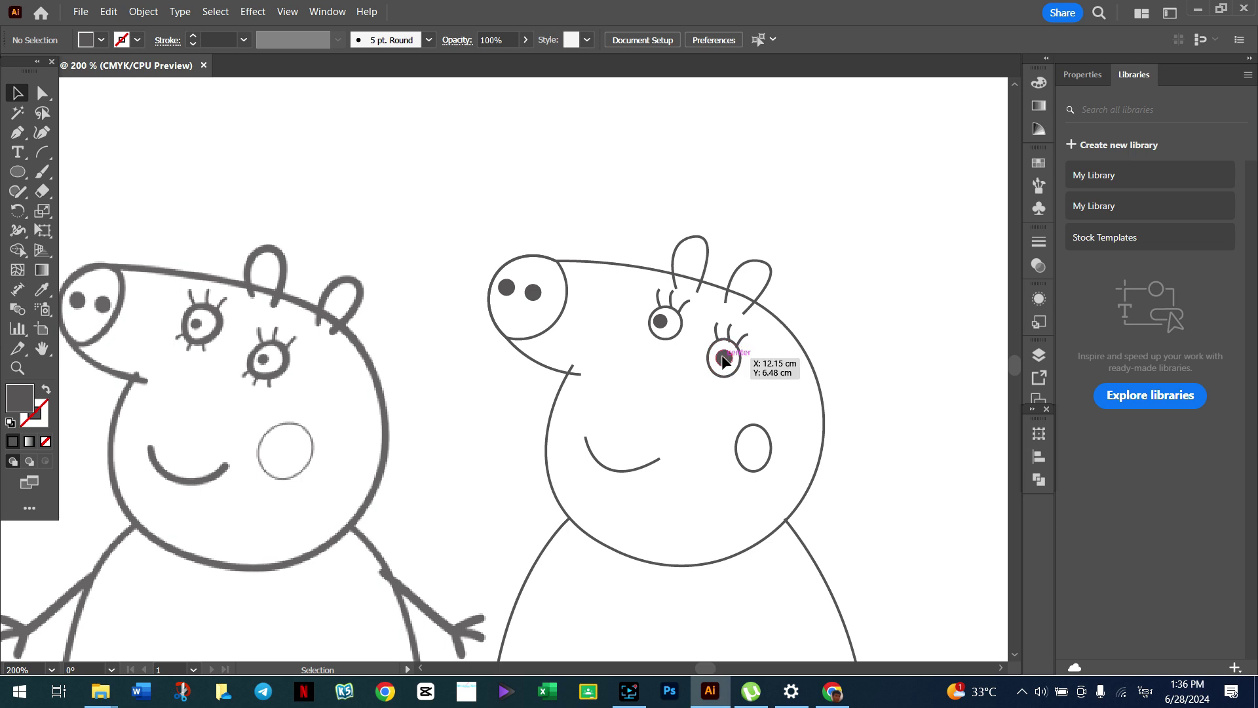
left_click(724, 359)
left_click_drag(731, 364, 726, 361)
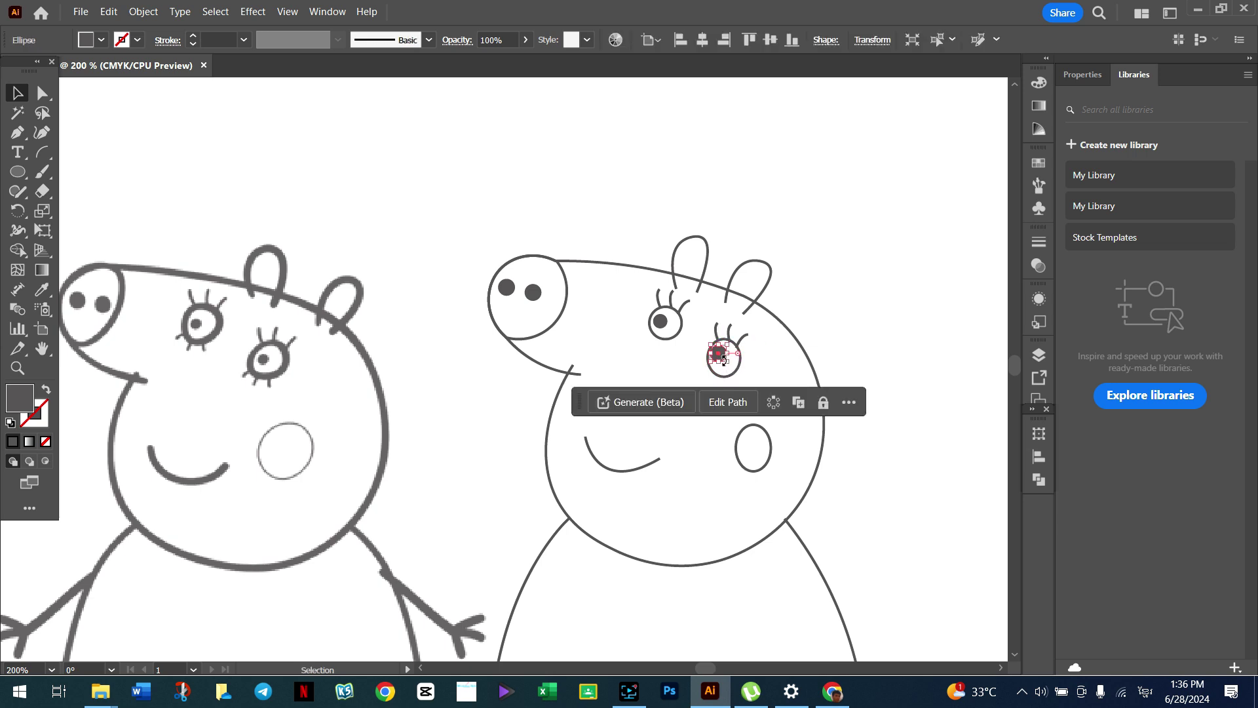
left_click(858, 302)
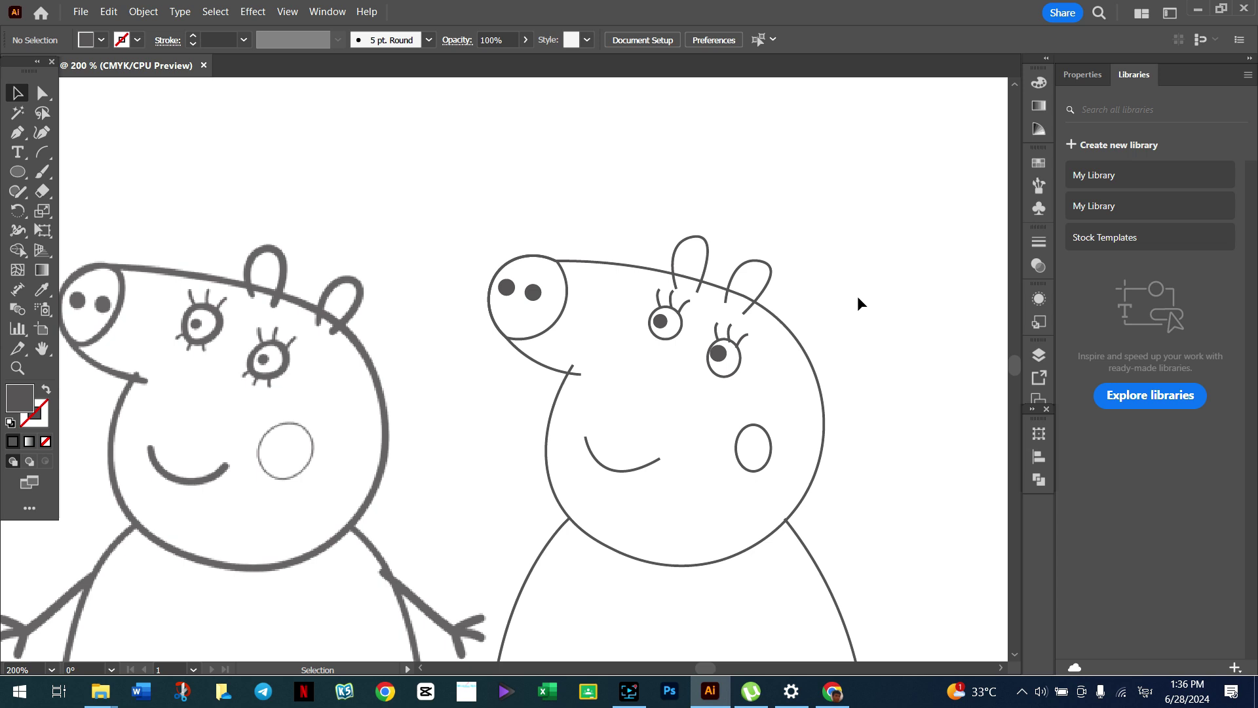
scroll(836, 333, "down", 3)
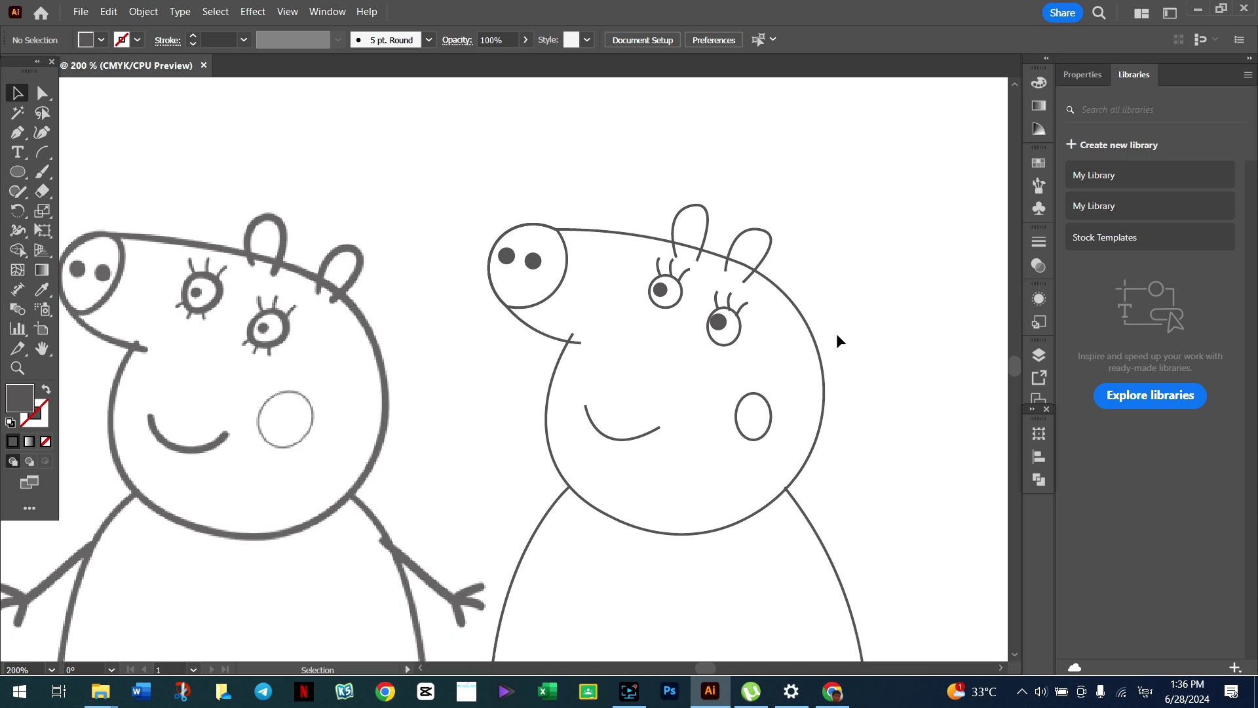
scroll(835, 333, "down", 1)
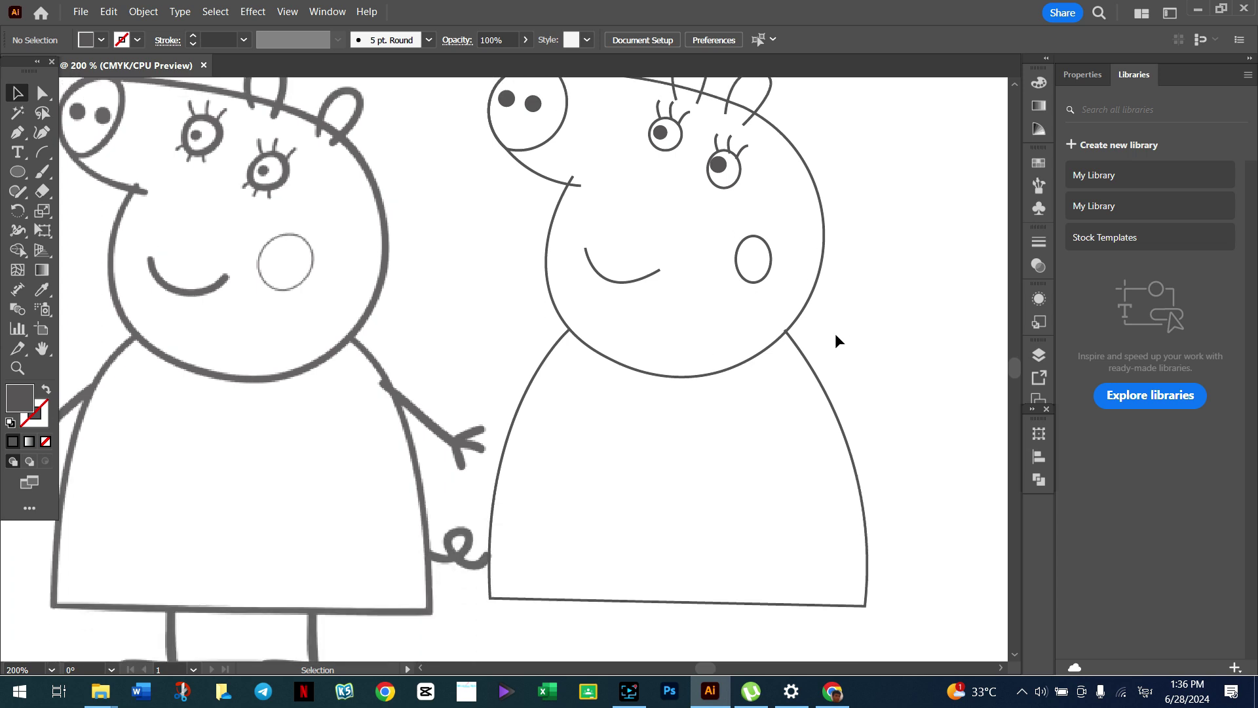
scroll(835, 333, "up", 3)
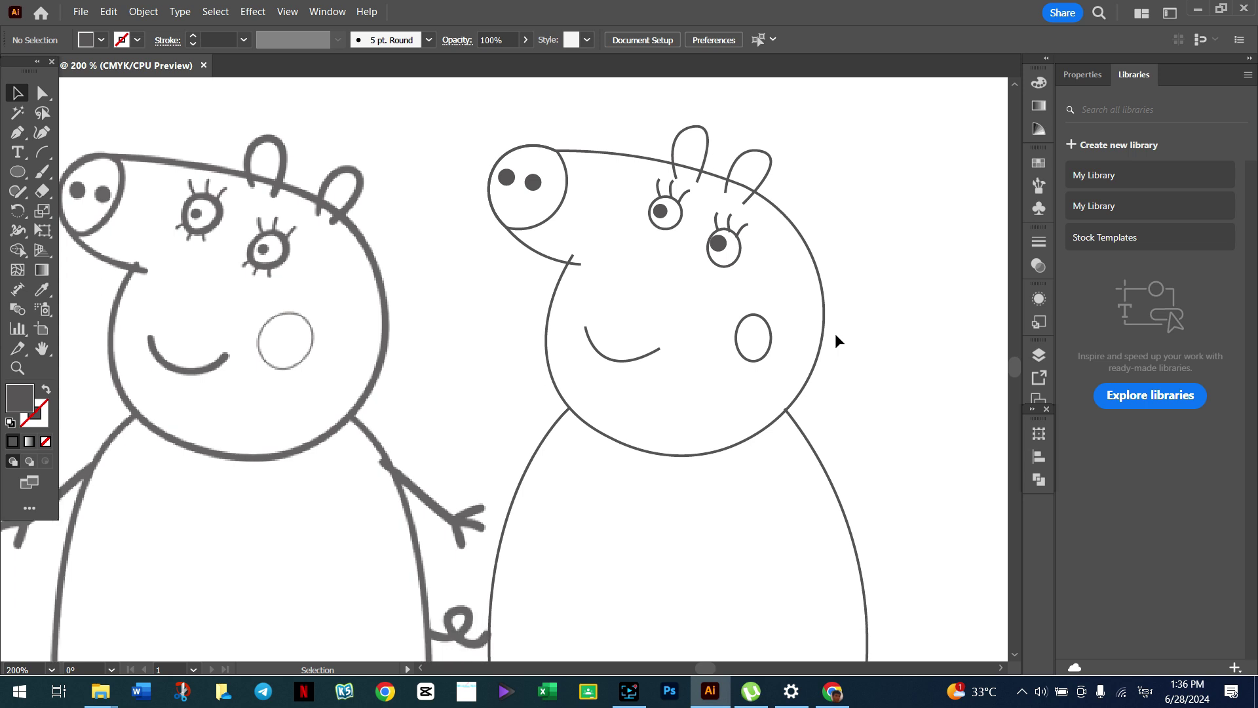
scroll(836, 335, "up", 1)
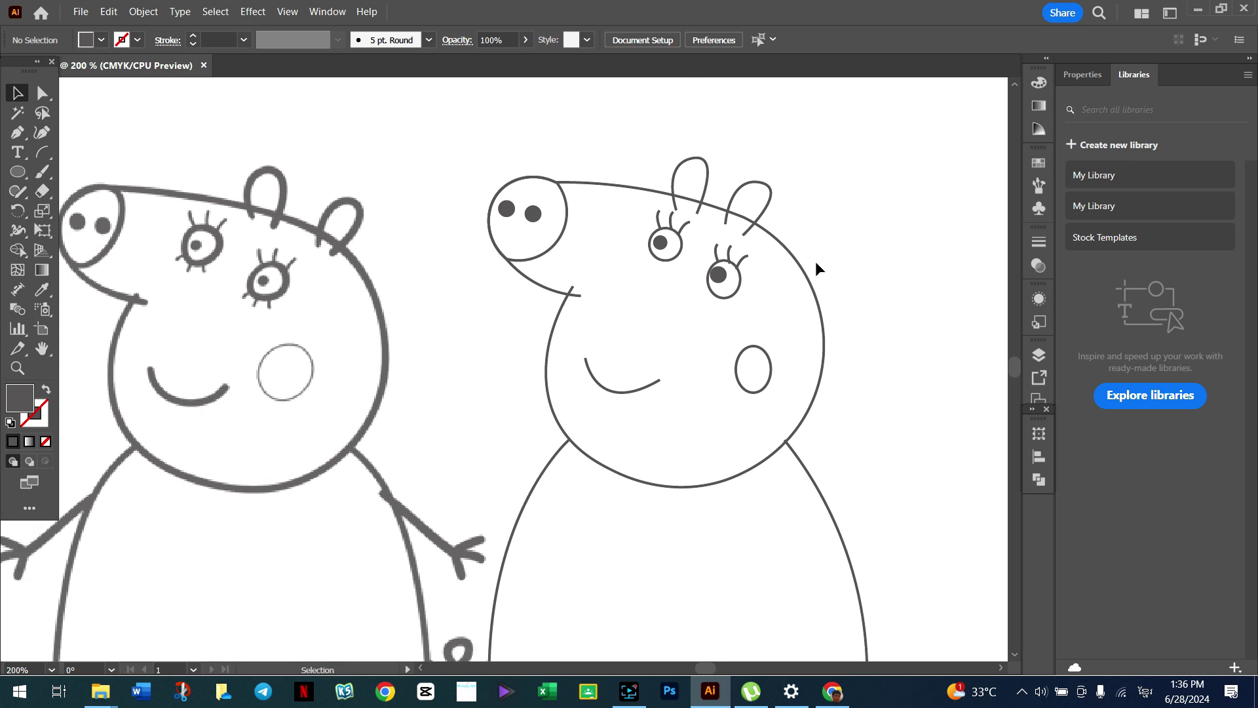
scroll(832, 370, "down", 3)
scroll(816, 364, "down", 3)
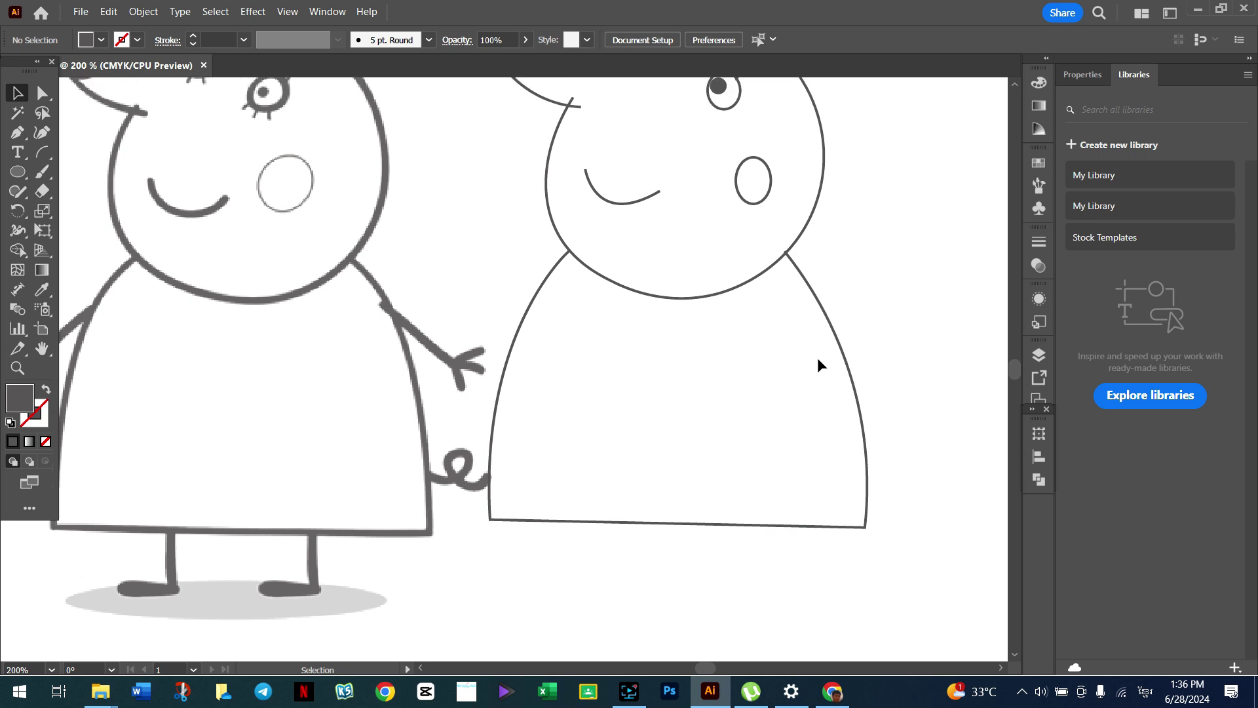
left_click(818, 298)
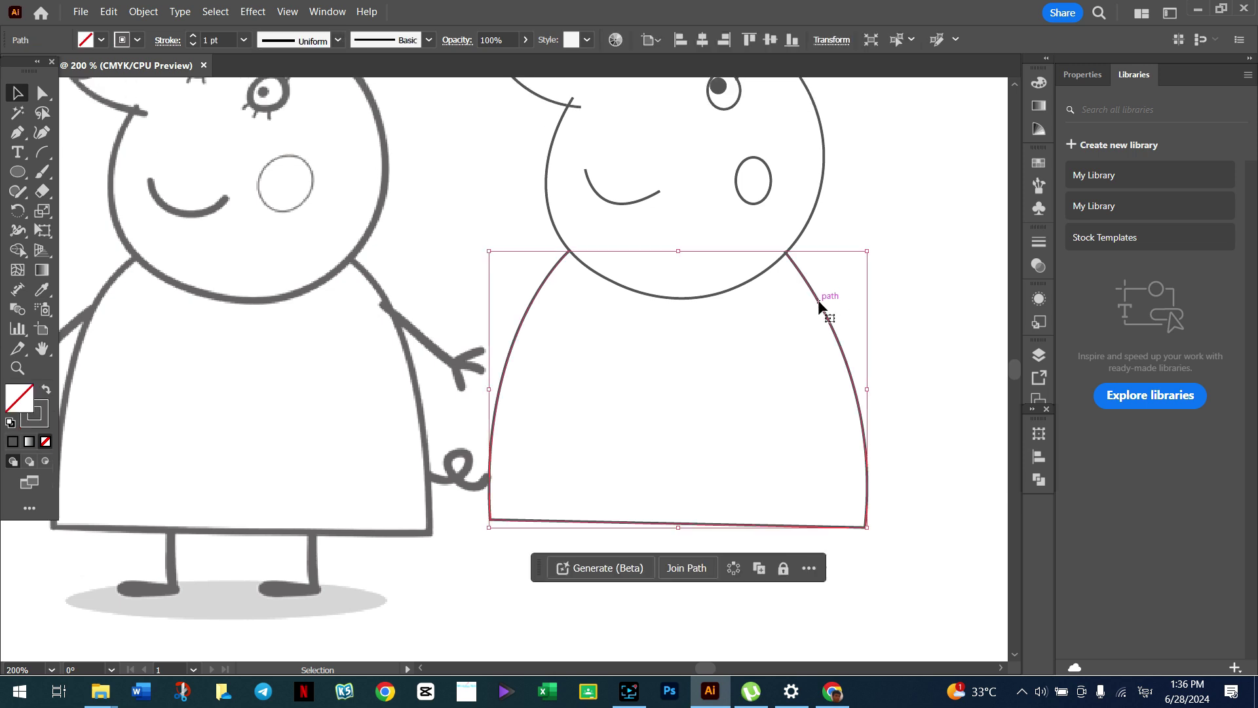
left_click(891, 203)
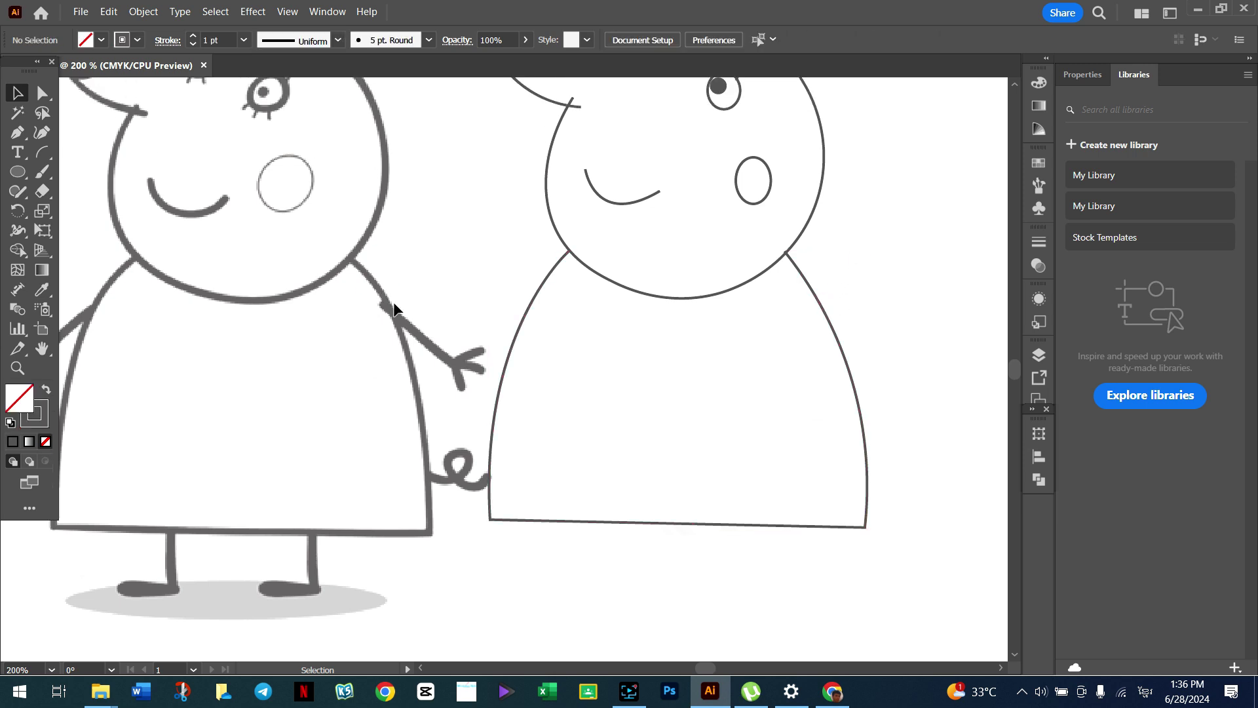
scroll(431, 290, "up", 2)
scroll(431, 290, "up", 1)
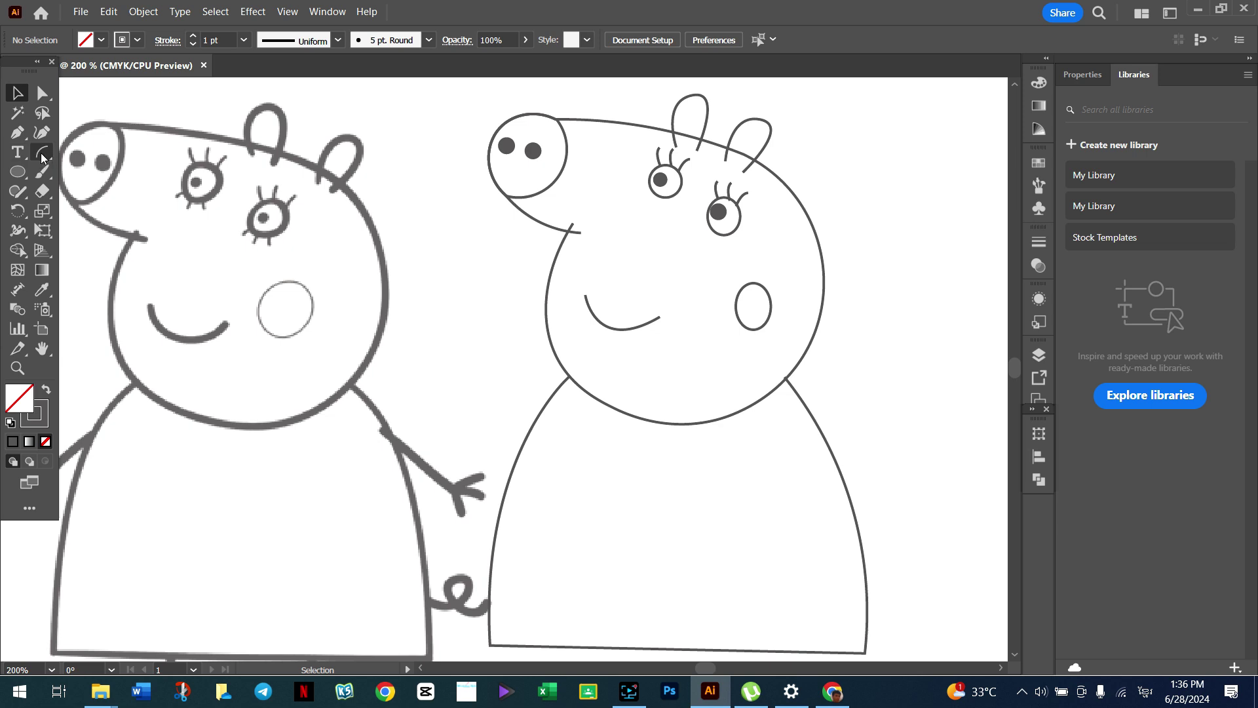
Step: Pen-draw an arm from the dress's right edge ending in upward and downward finger strokes
left_click(18, 133)
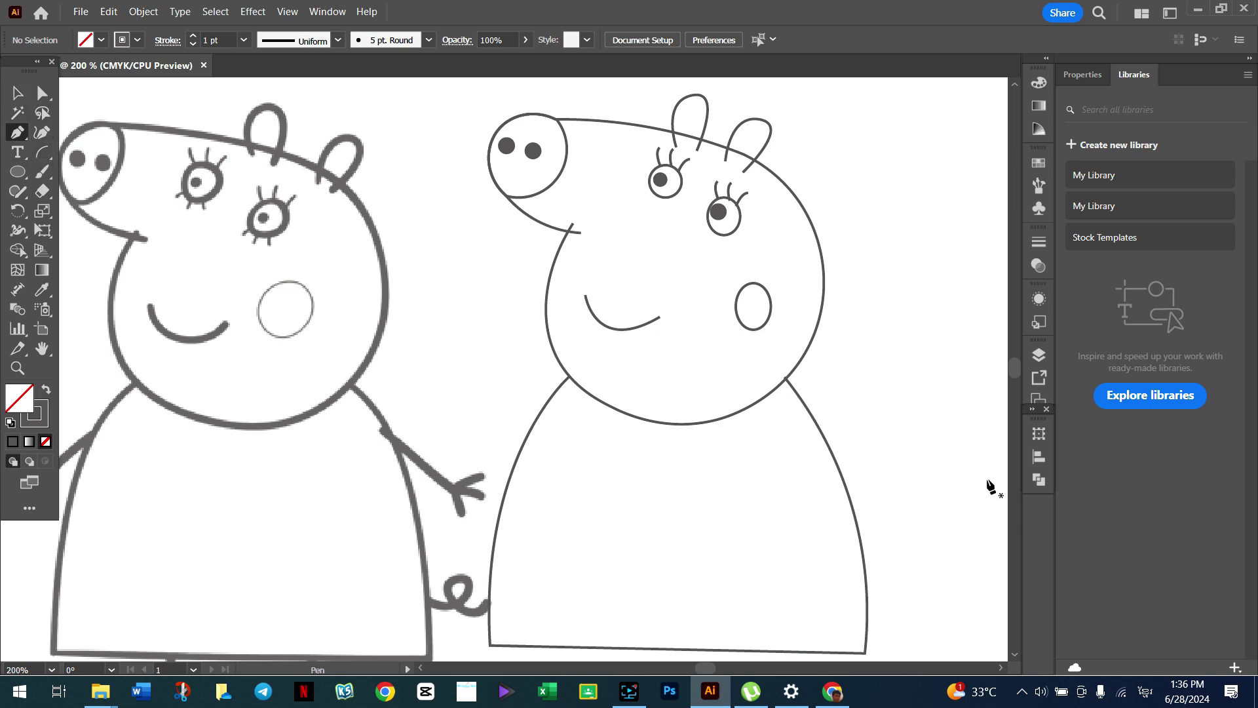
scroll(906, 483, "down", 2)
scroll(851, 450, "down", 1)
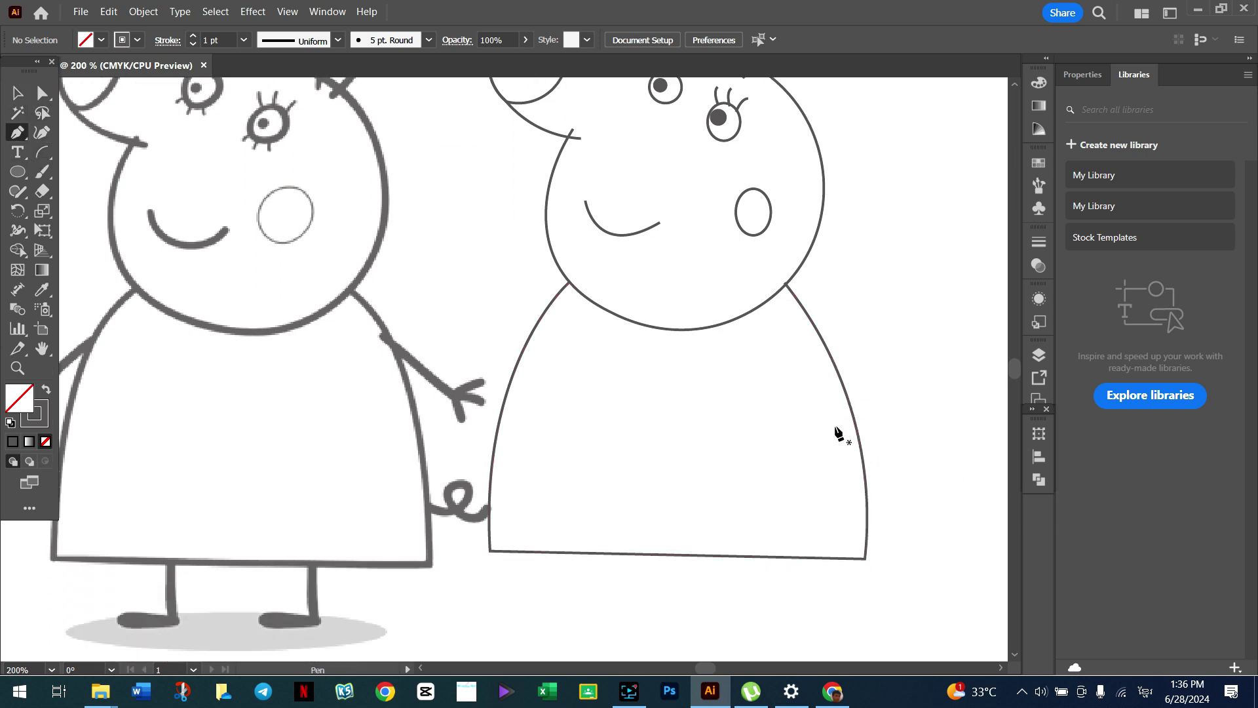
left_click(816, 357)
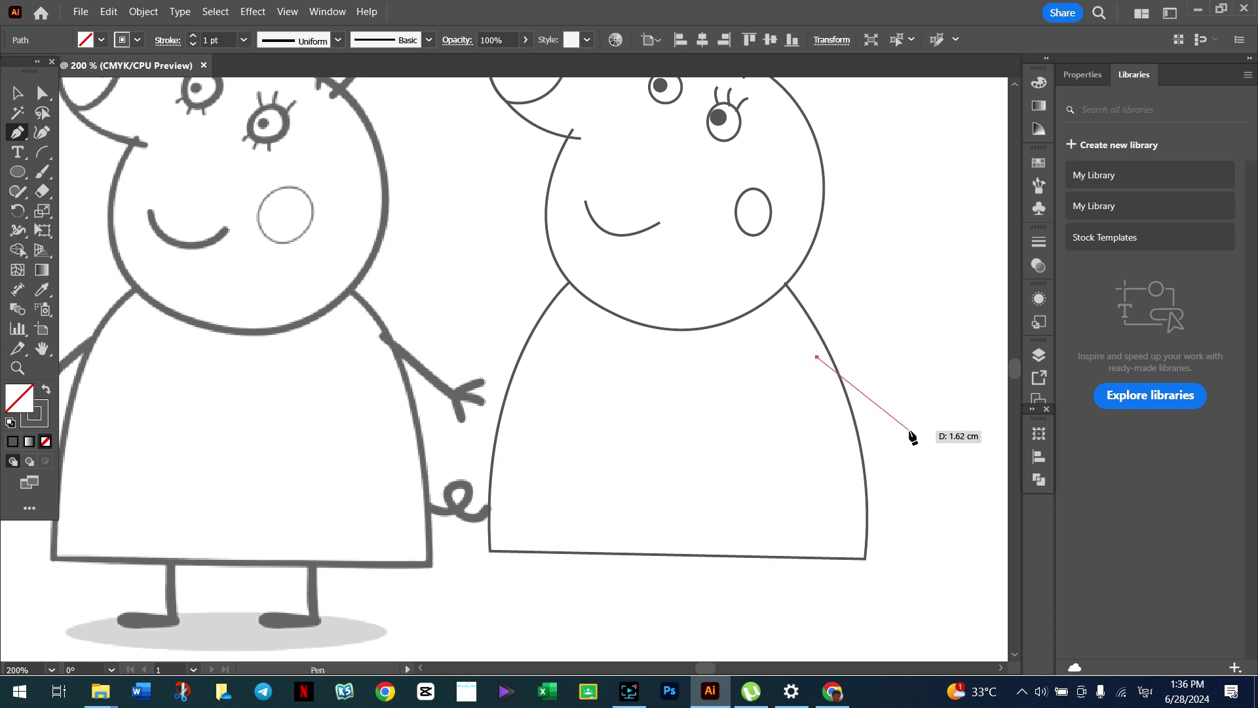
left_click(910, 431)
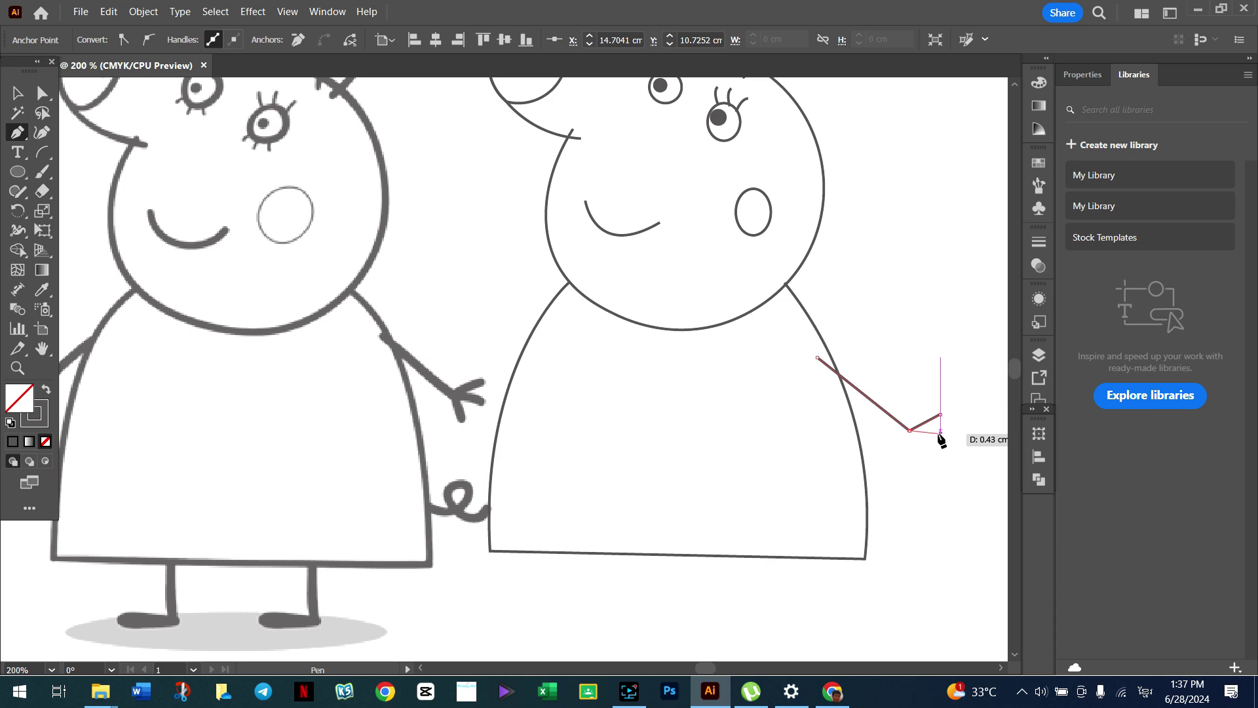
left_click(940, 433)
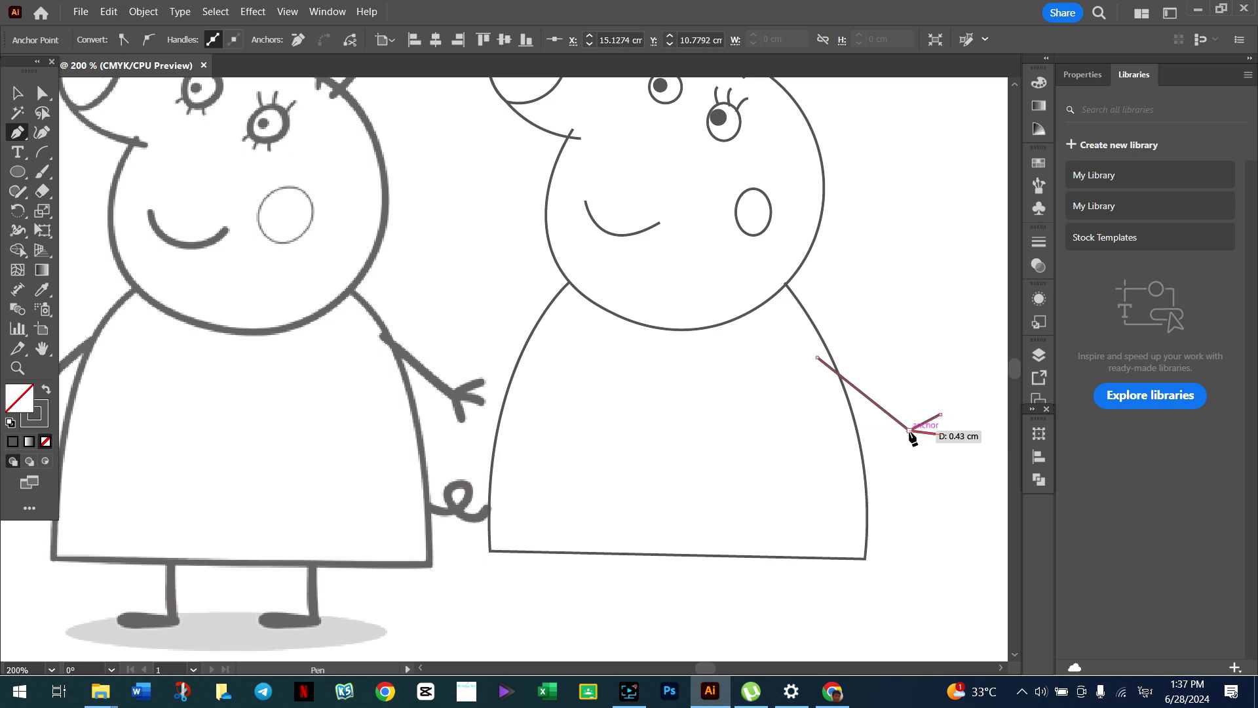
left_click(910, 430)
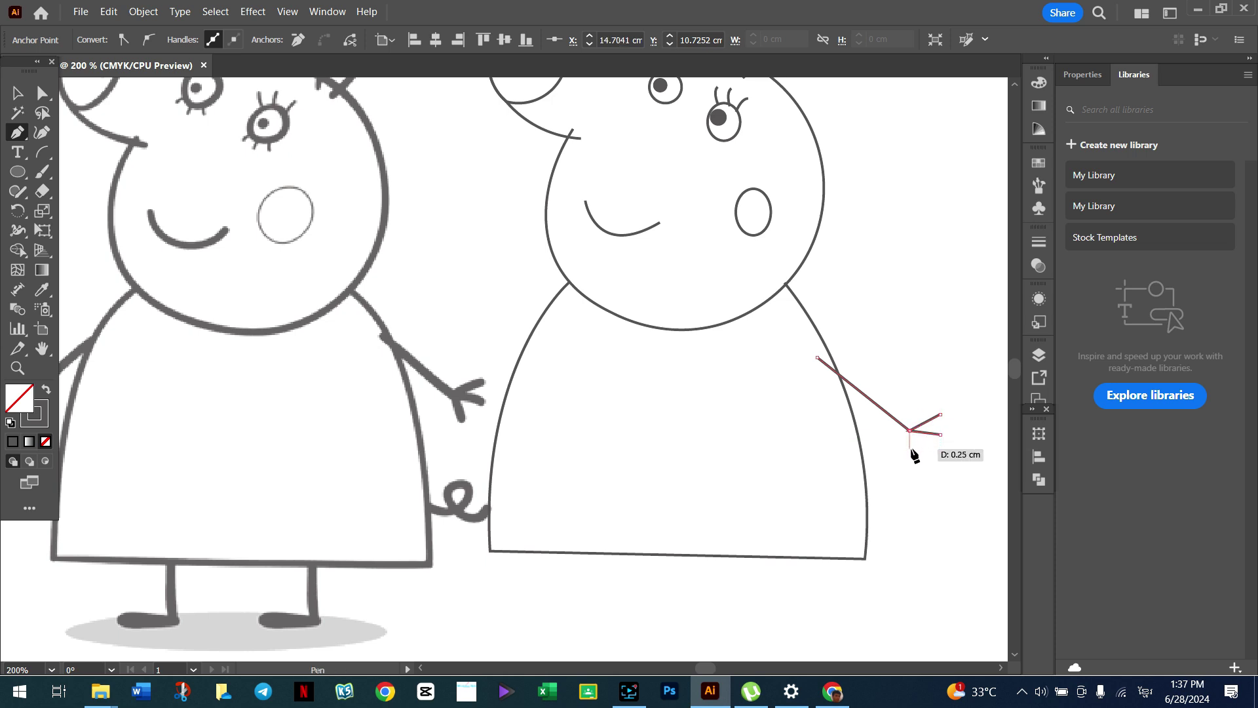
left_click(910, 451)
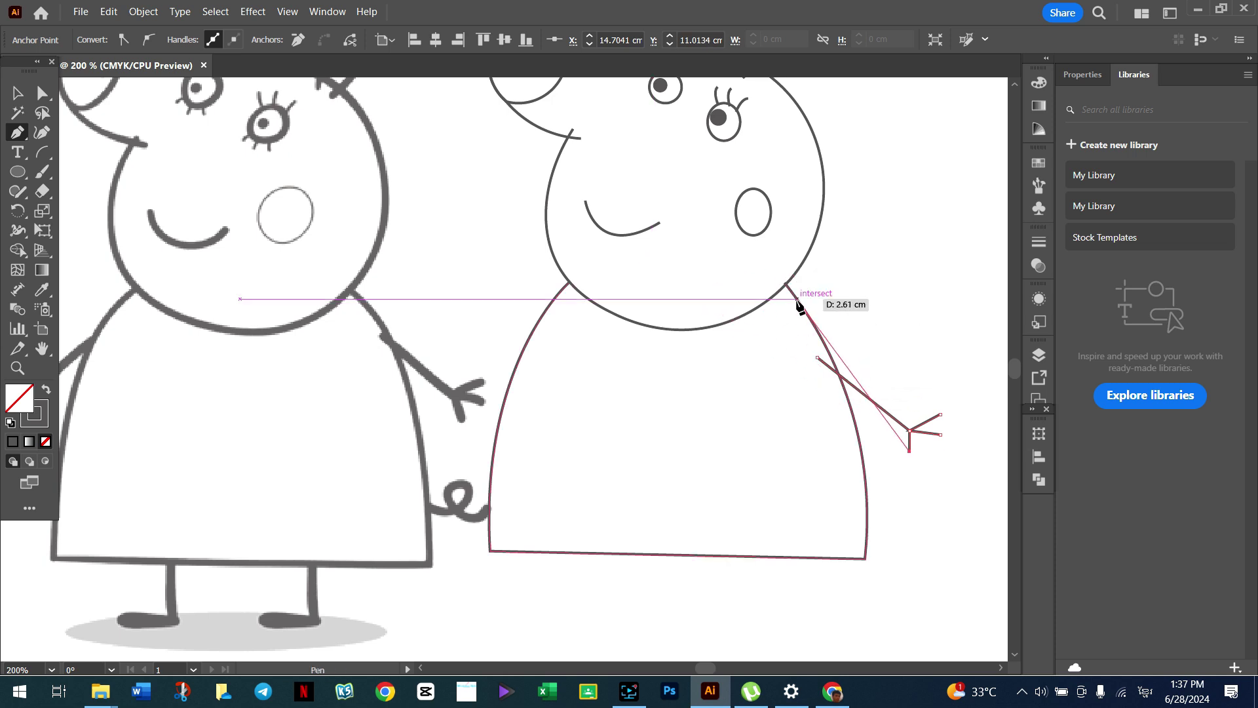
key("Escape")
key("v")
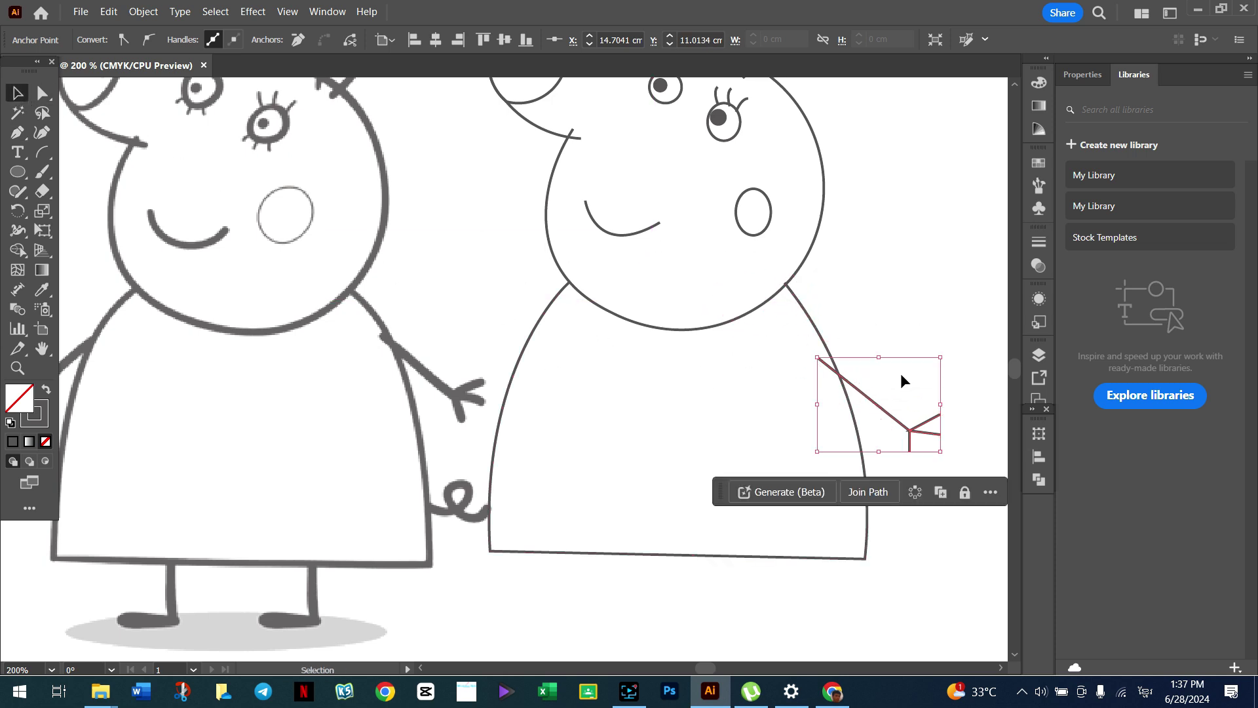
Step: Nudge the arm right and try a tapered width profile, then undo it
left_click_drag(912, 425, 918, 425)
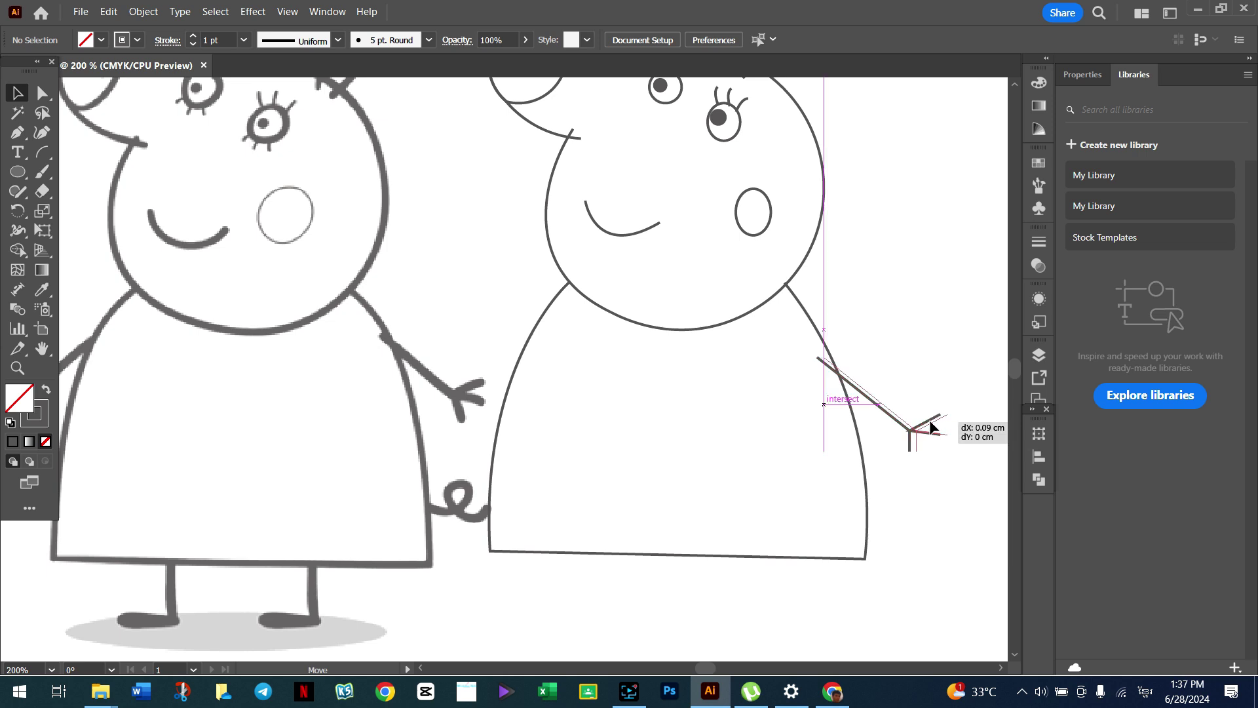
left_click(957, 548)
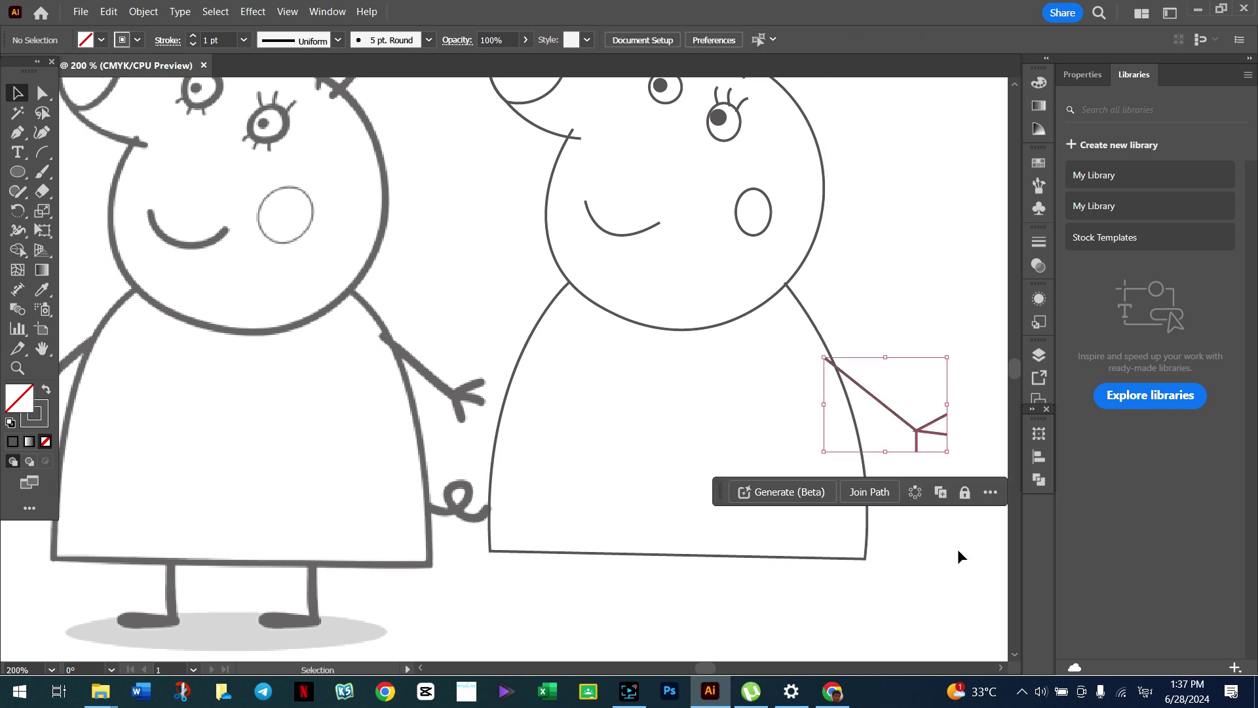
left_click(918, 433)
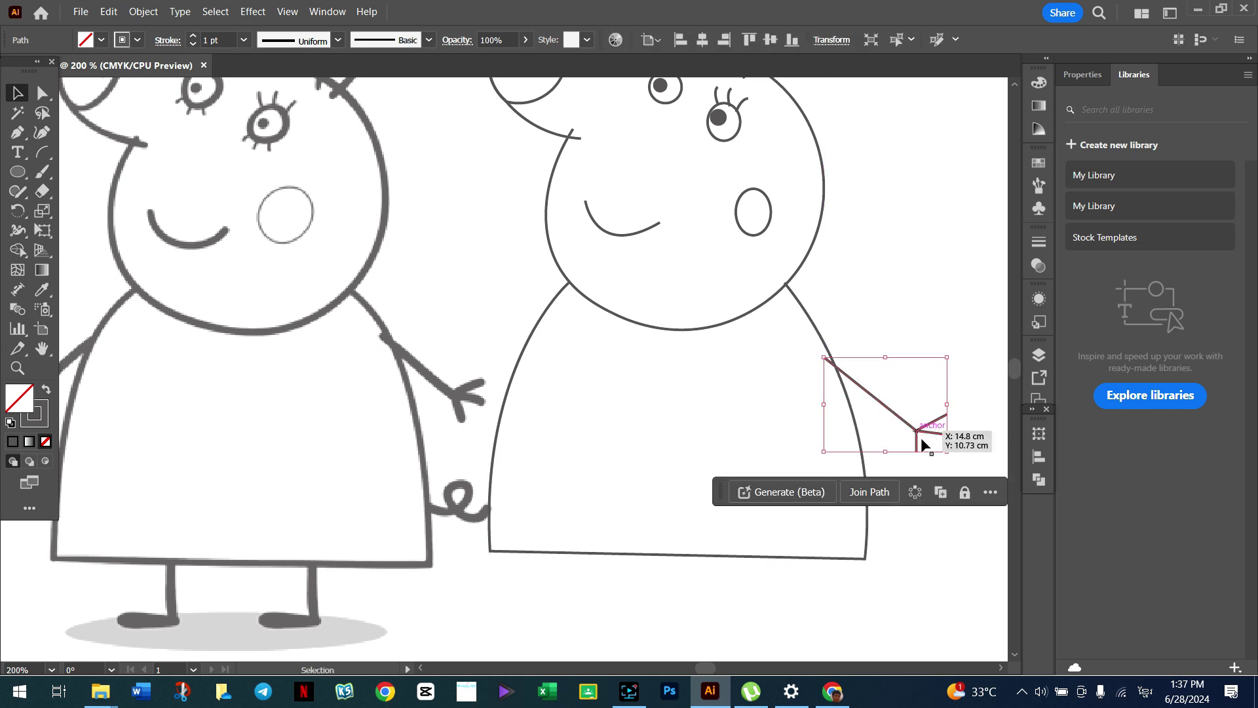
left_click(339, 41)
left_click(291, 144)
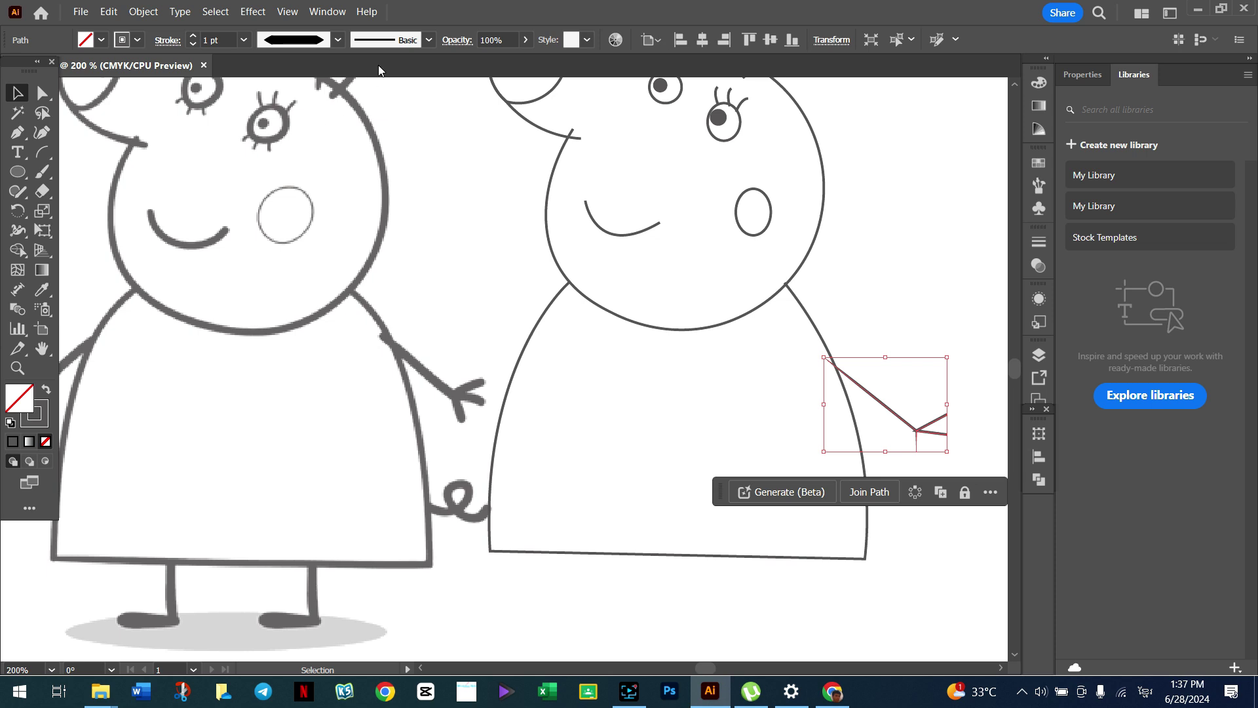
key("ctrl+z")
Step: Try the charcoal brush on the arm, undo it, and remove the downward finger stroke
left_click(428, 41)
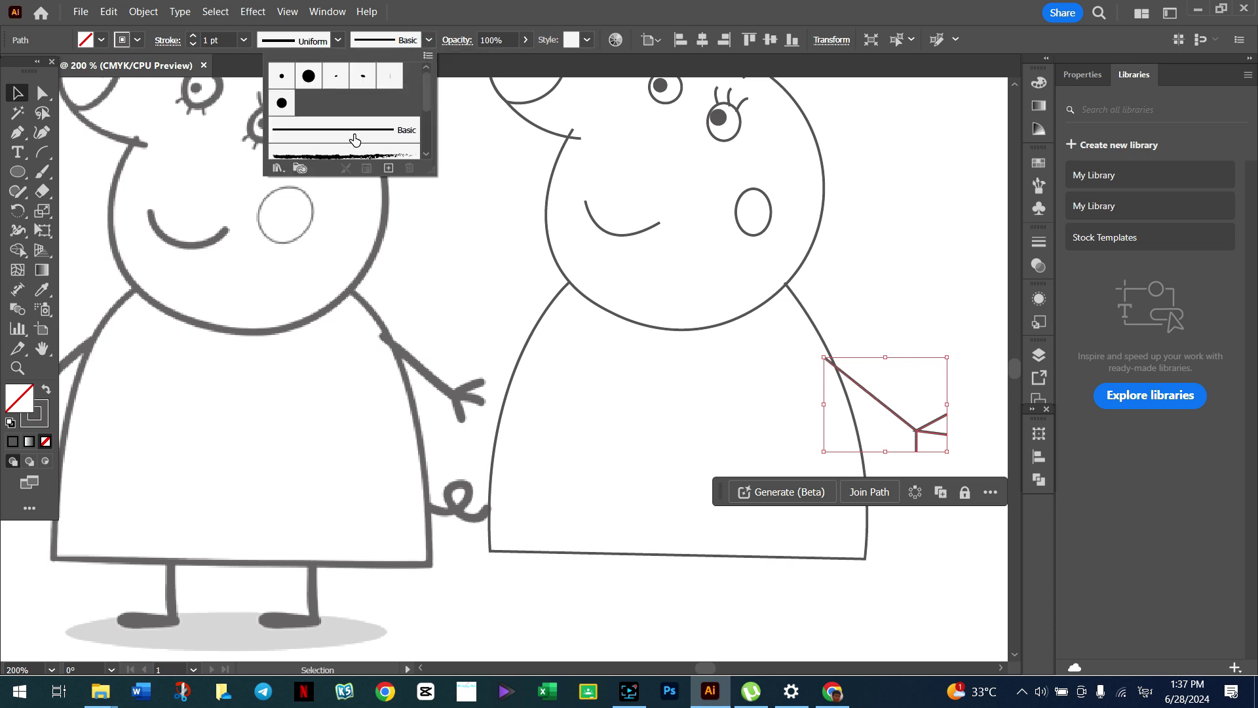
scroll(357, 138, "down", 2)
scroll(357, 138, "up", 2)
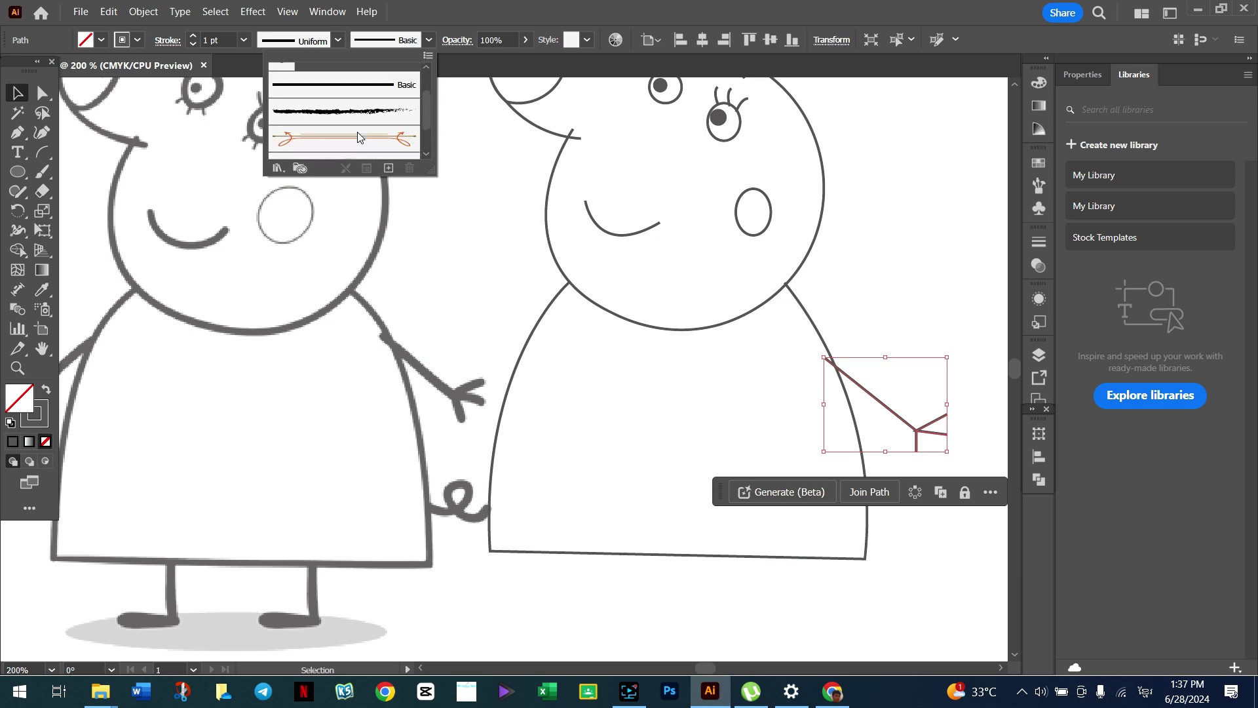
left_click(354, 110)
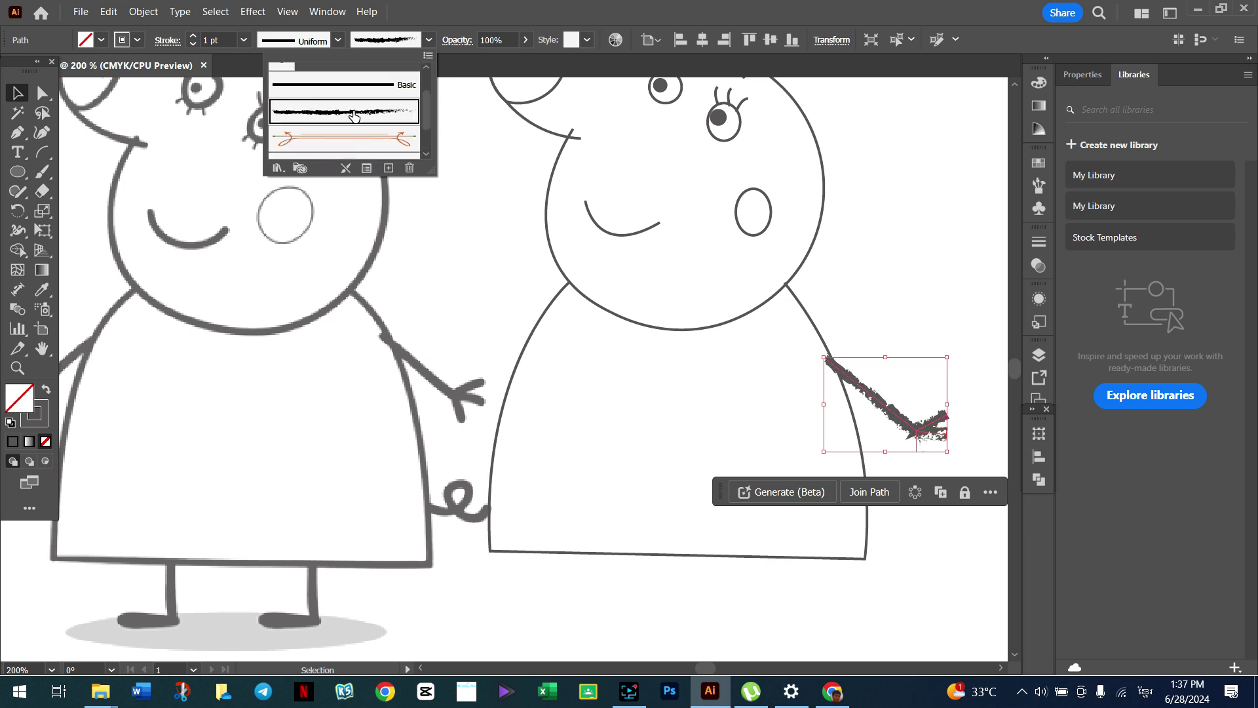
left_click(908, 274)
key("ctrl+z")
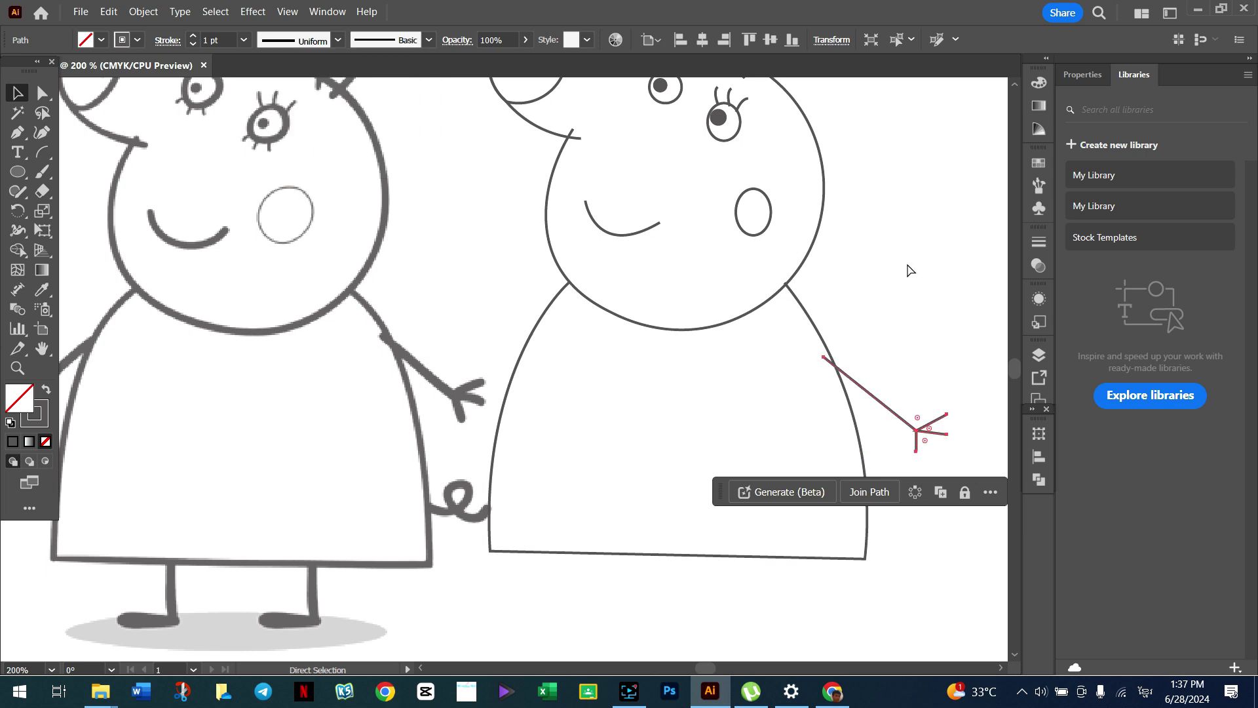
key("ctrl+z")
key("a")
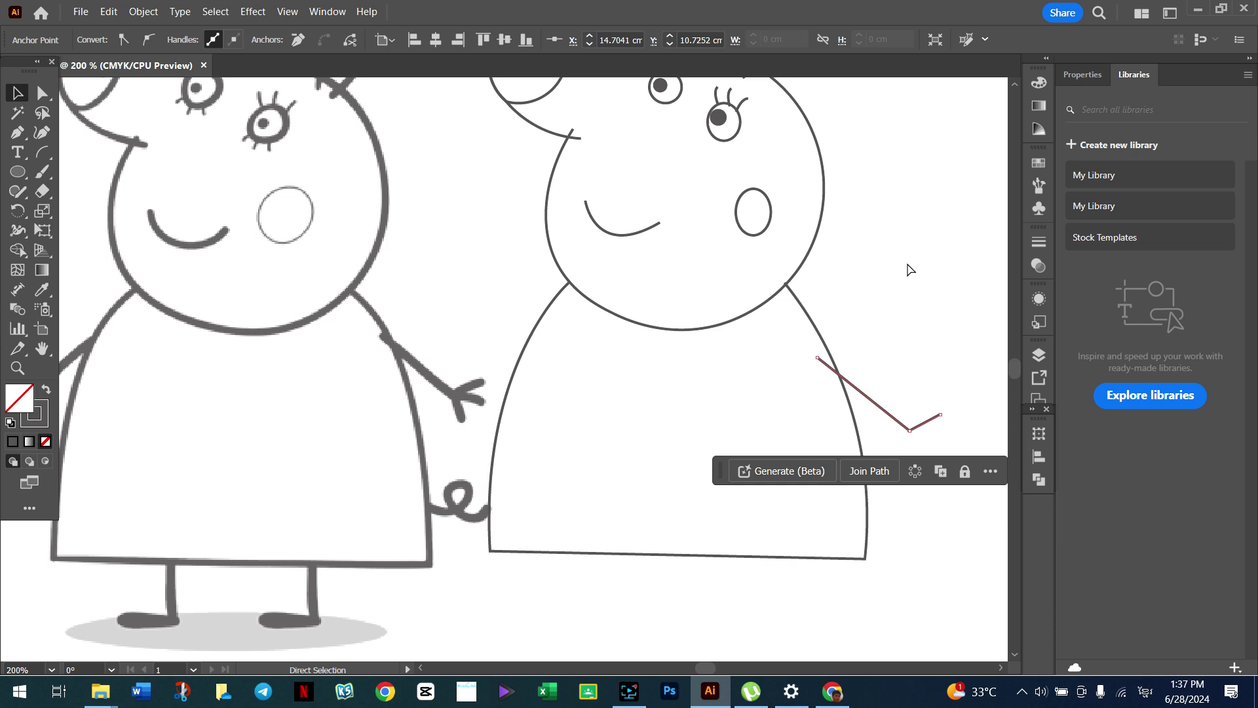
key("v")
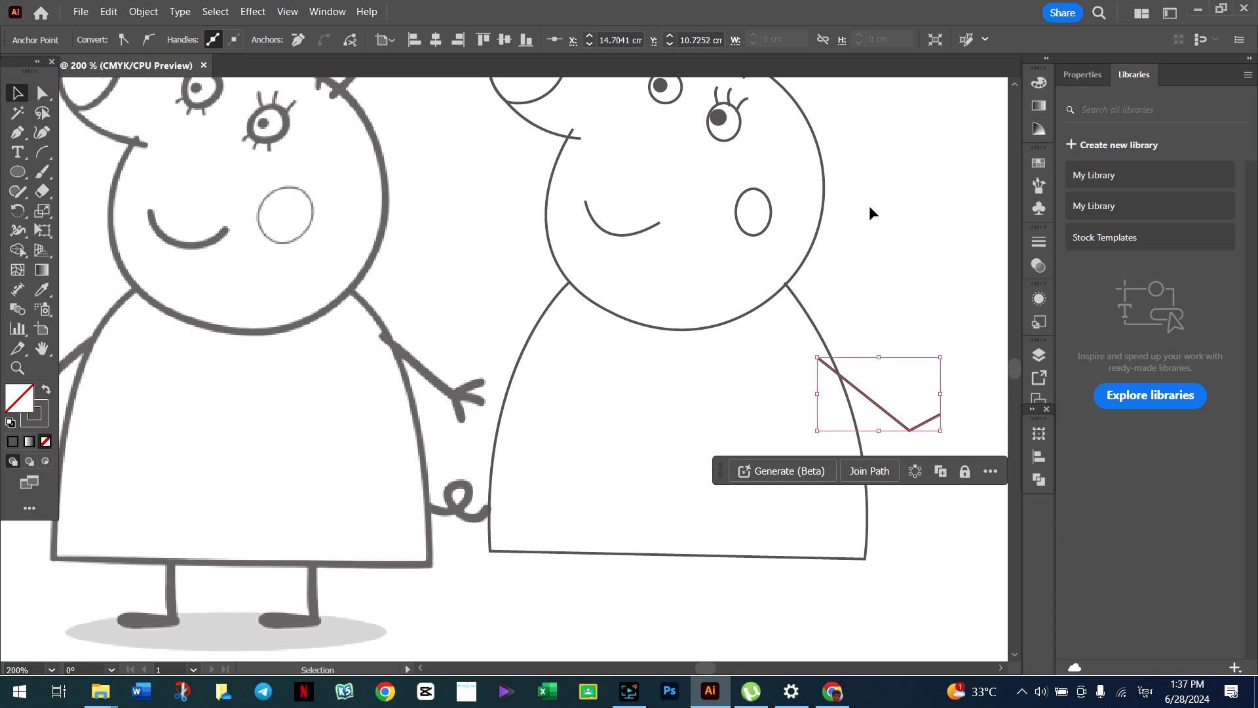
left_click(922, 262)
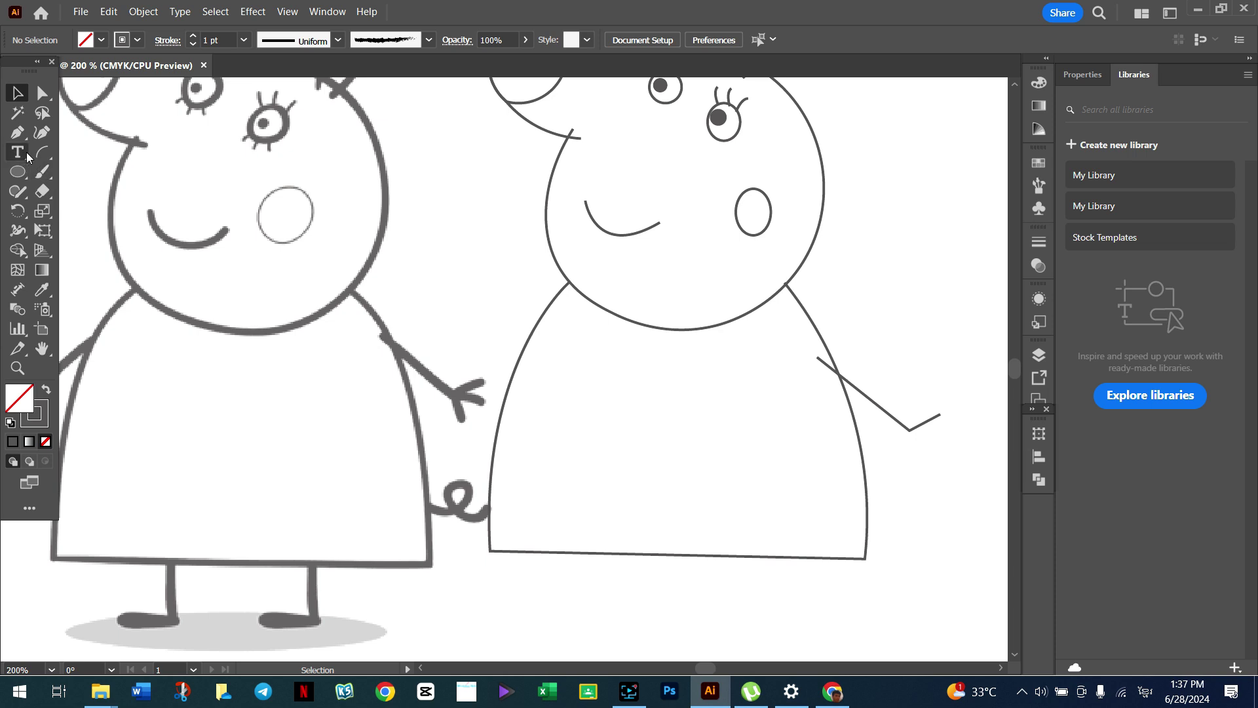
Step: Extend the arm's end anchor with a downward finger stroke
left_click(18, 131)
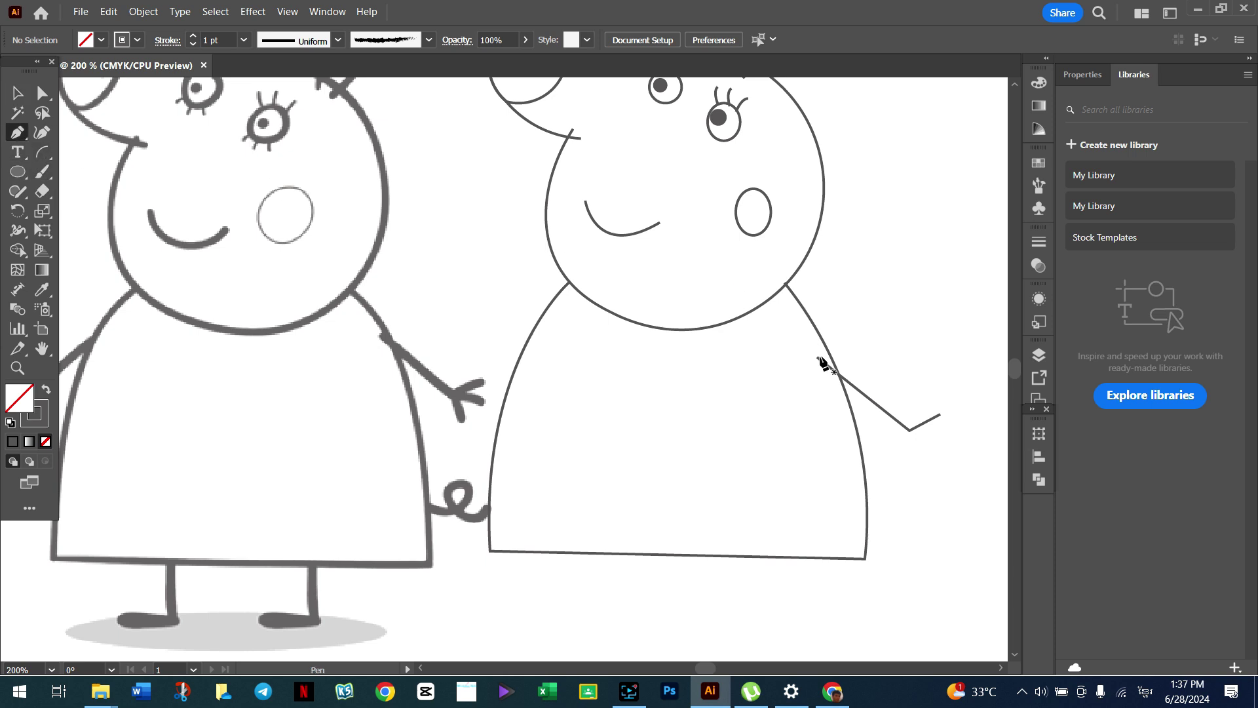
left_click(909, 430)
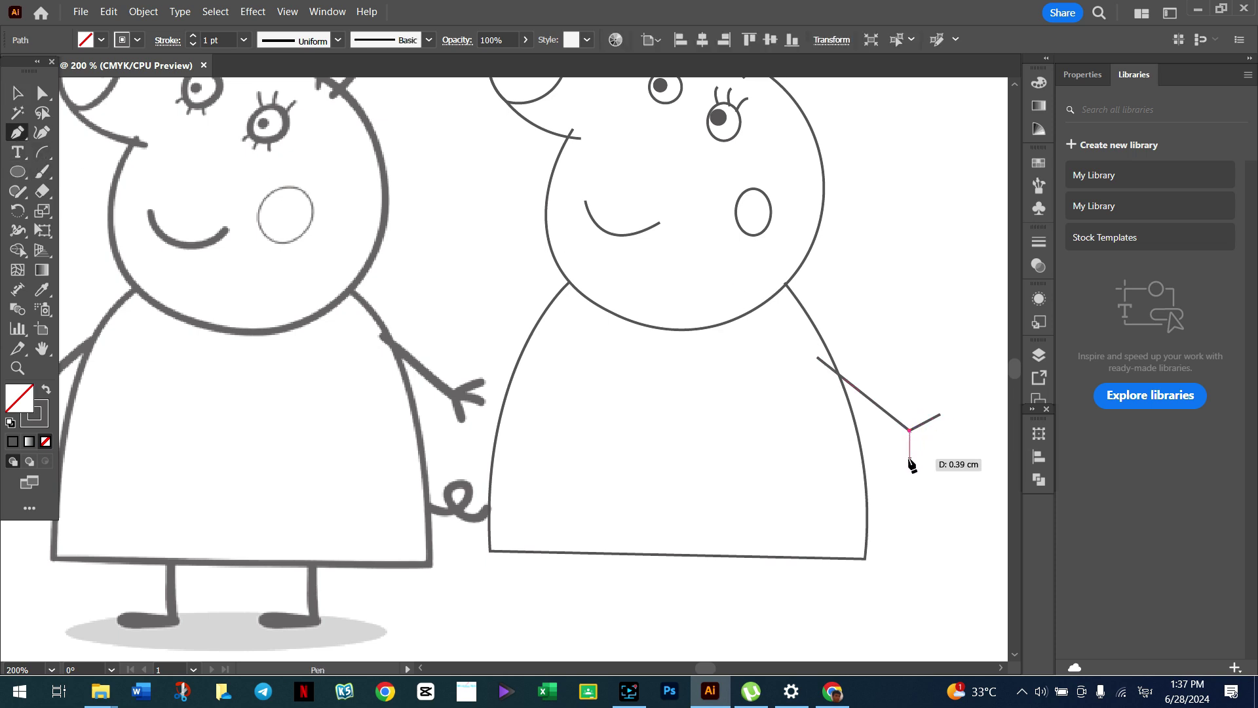
left_click(909, 459)
key("Escape")
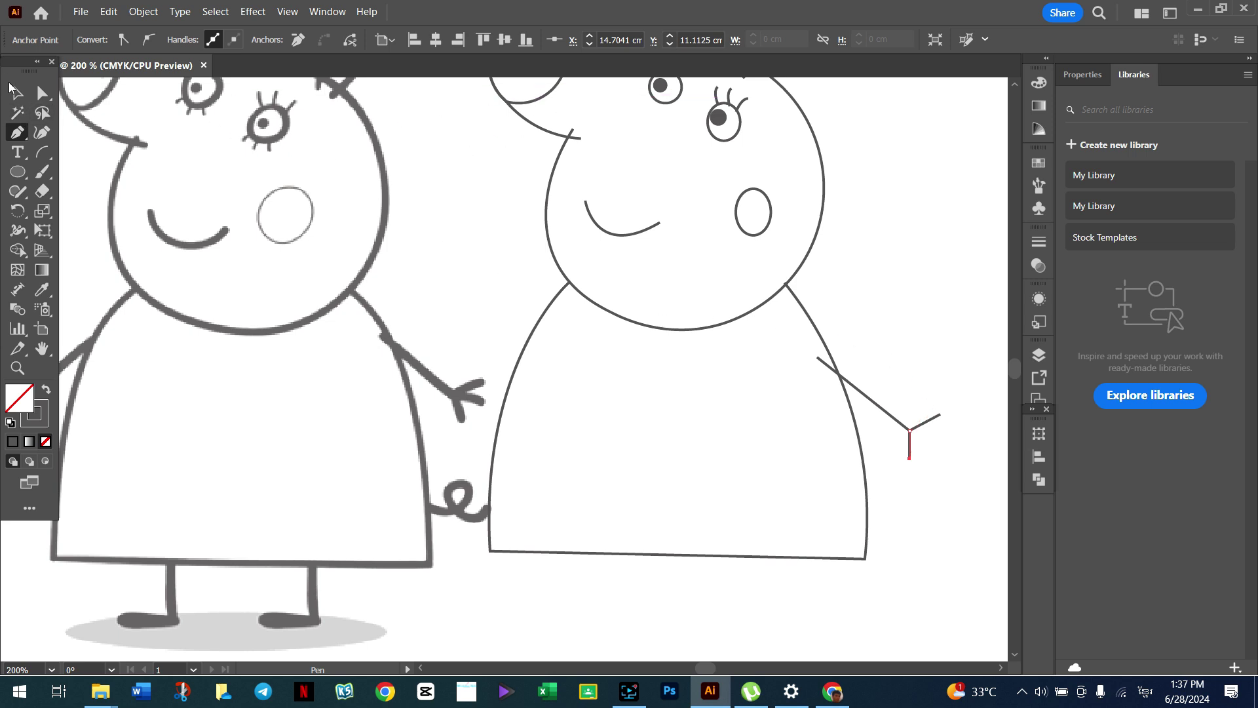
key("v")
left_click(509, 201)
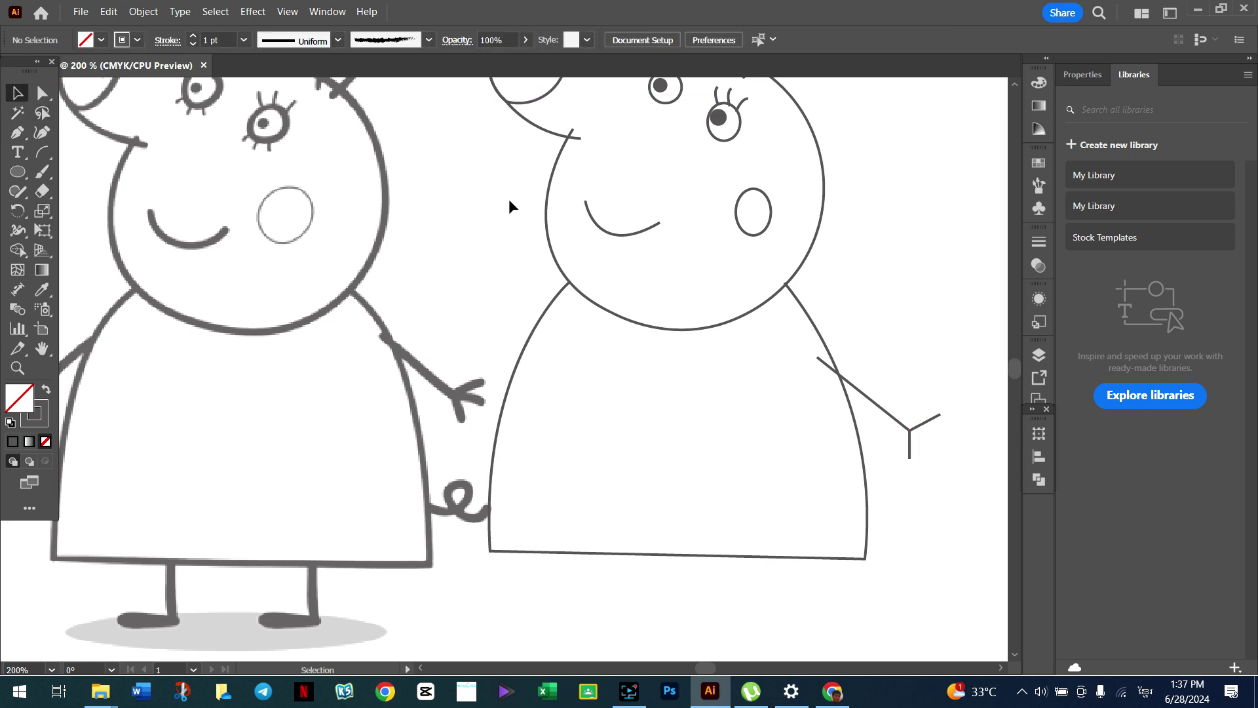
Step: Add another finger line to the hand and marquee-select all the arm pieces
left_click(17, 132)
left_click(909, 430)
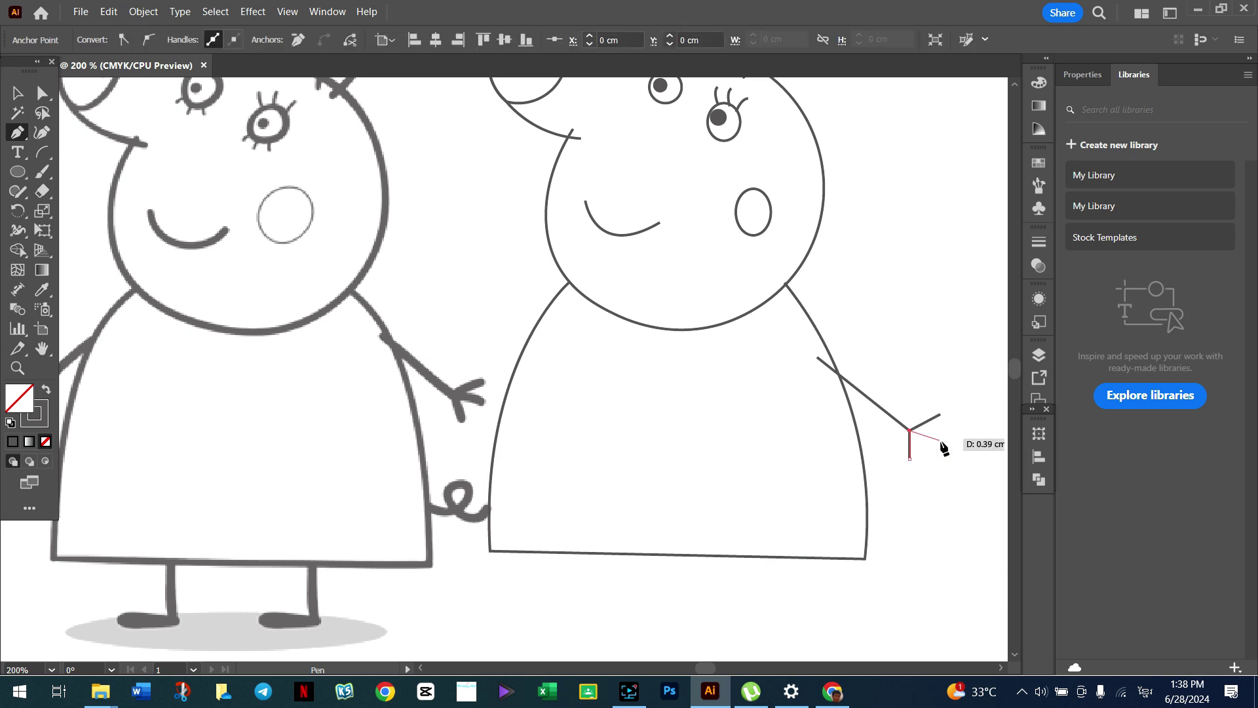
left_click(940, 445)
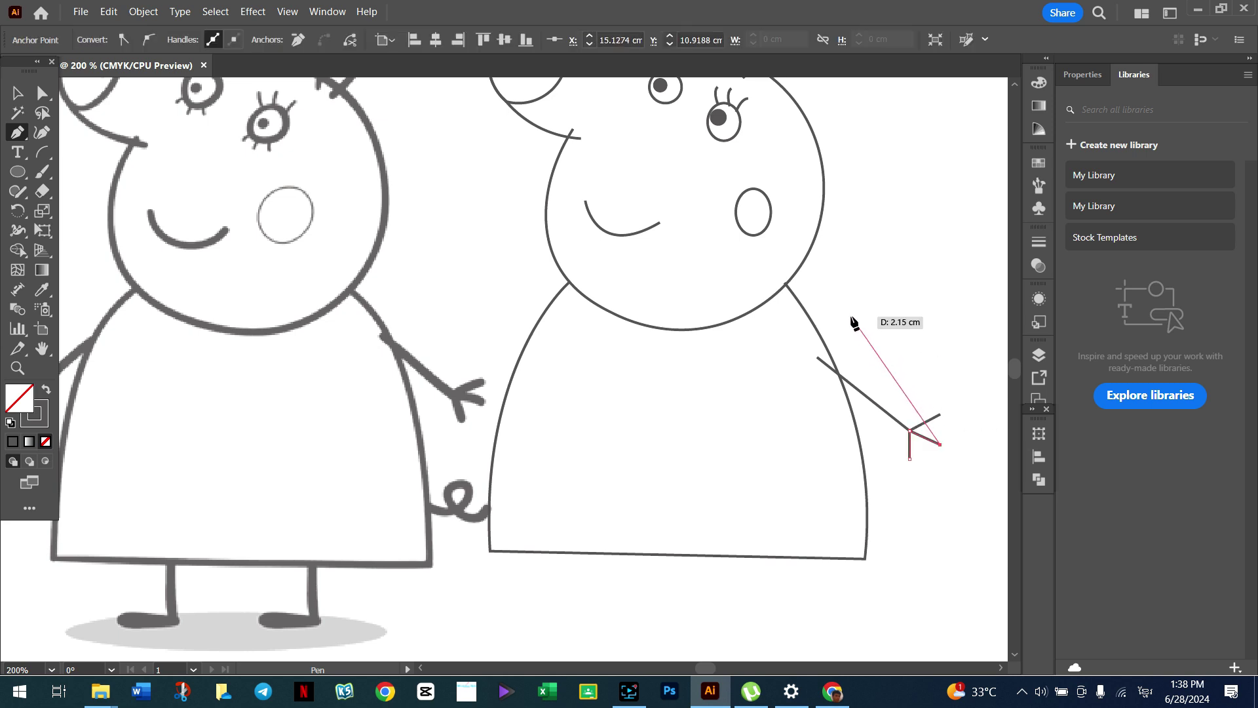
left_click(18, 93)
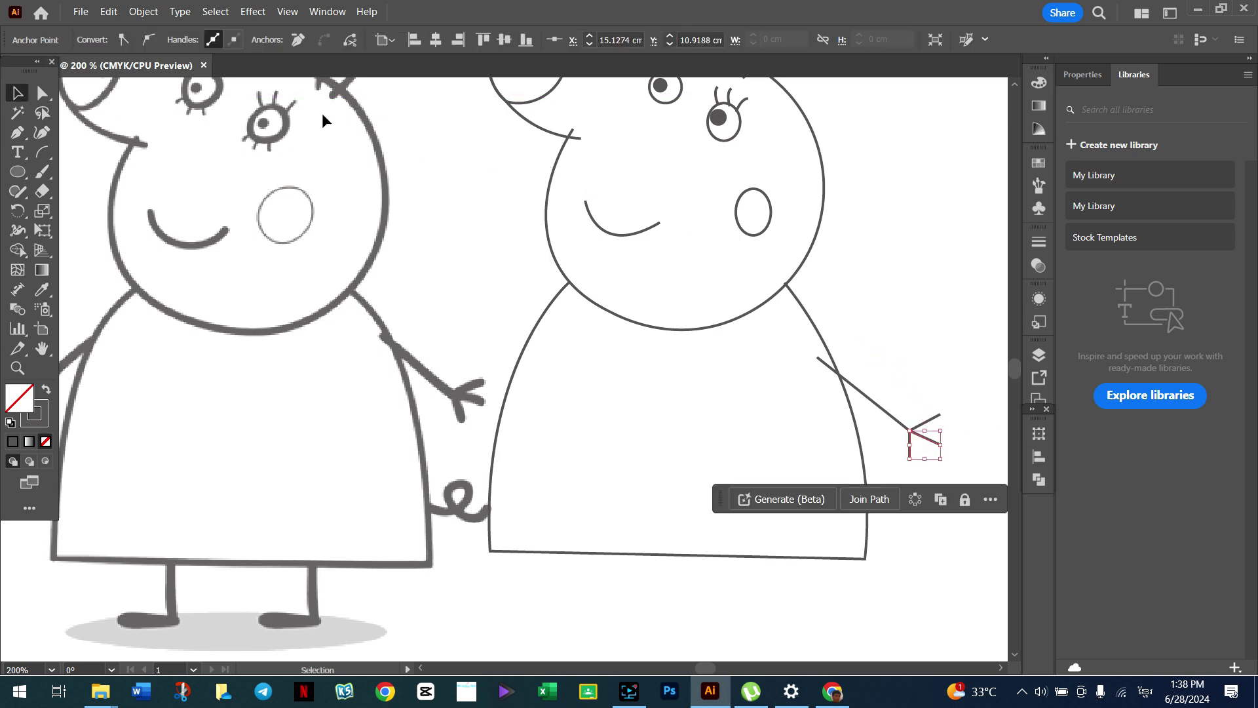
left_click_drag(962, 375, 879, 466)
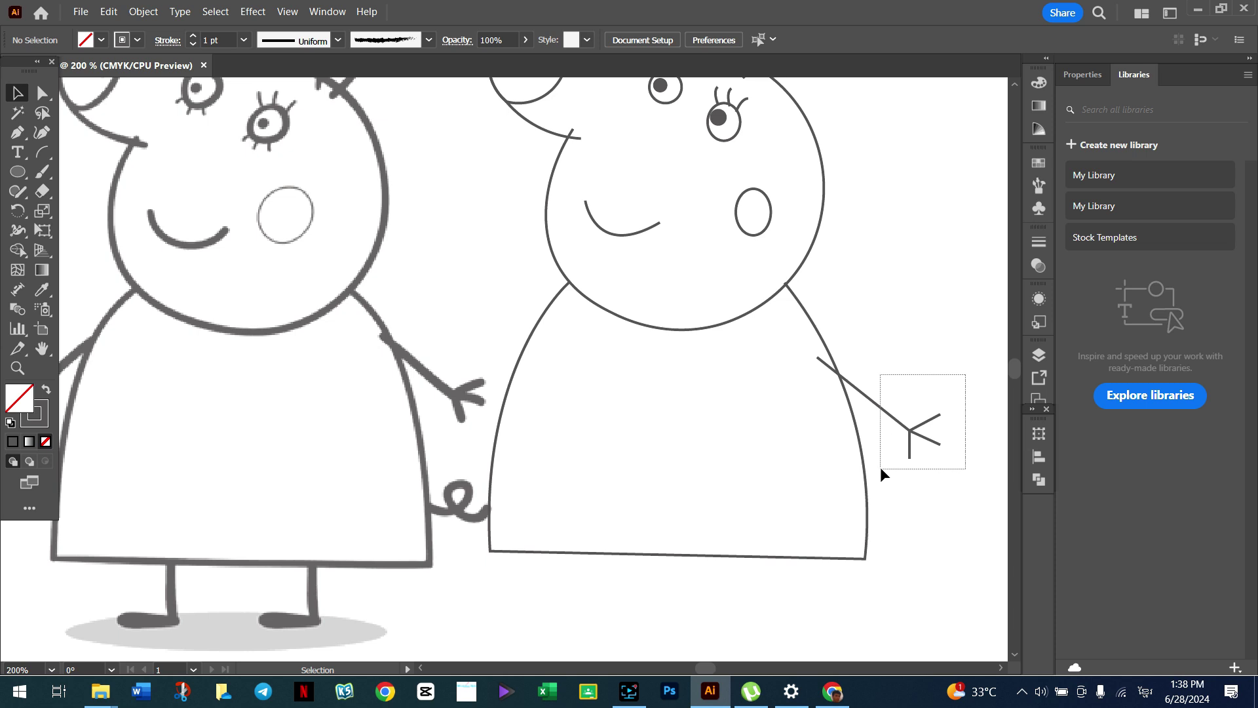
Step: Group the arm paths and Alt-drag a copy to the left side, rotated to point left
left_click(869, 499)
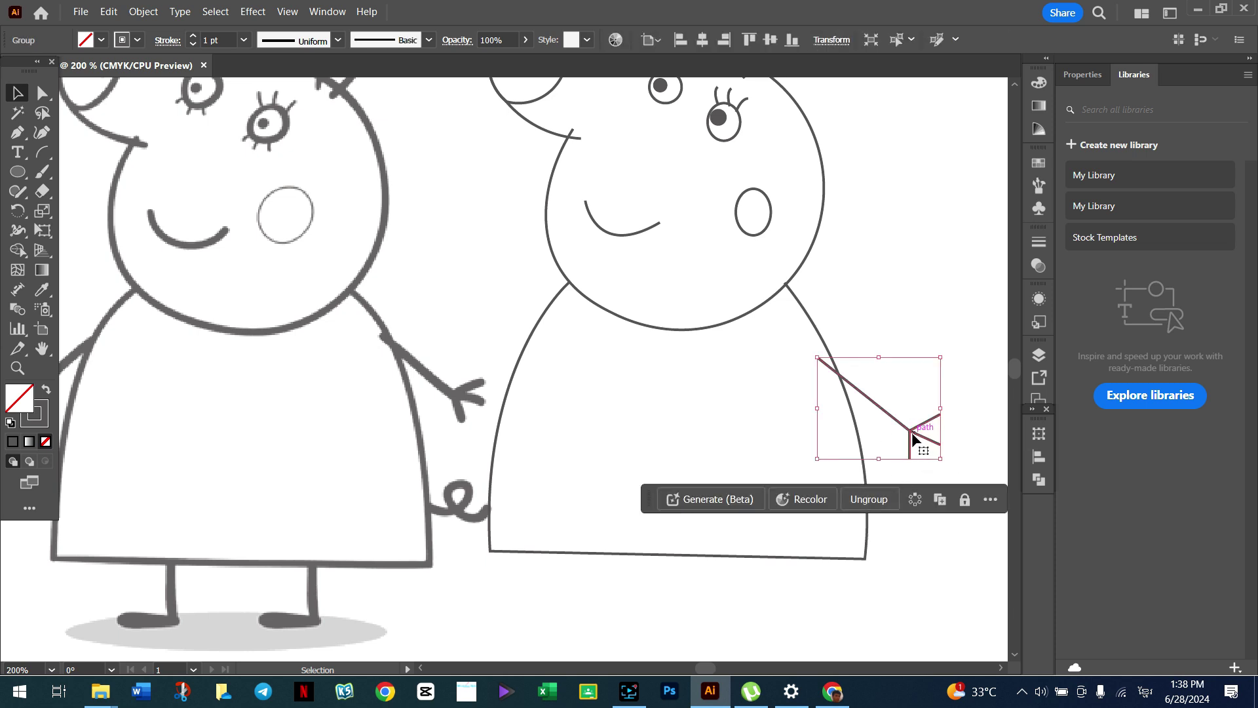
left_click_drag(916, 438, 542, 471)
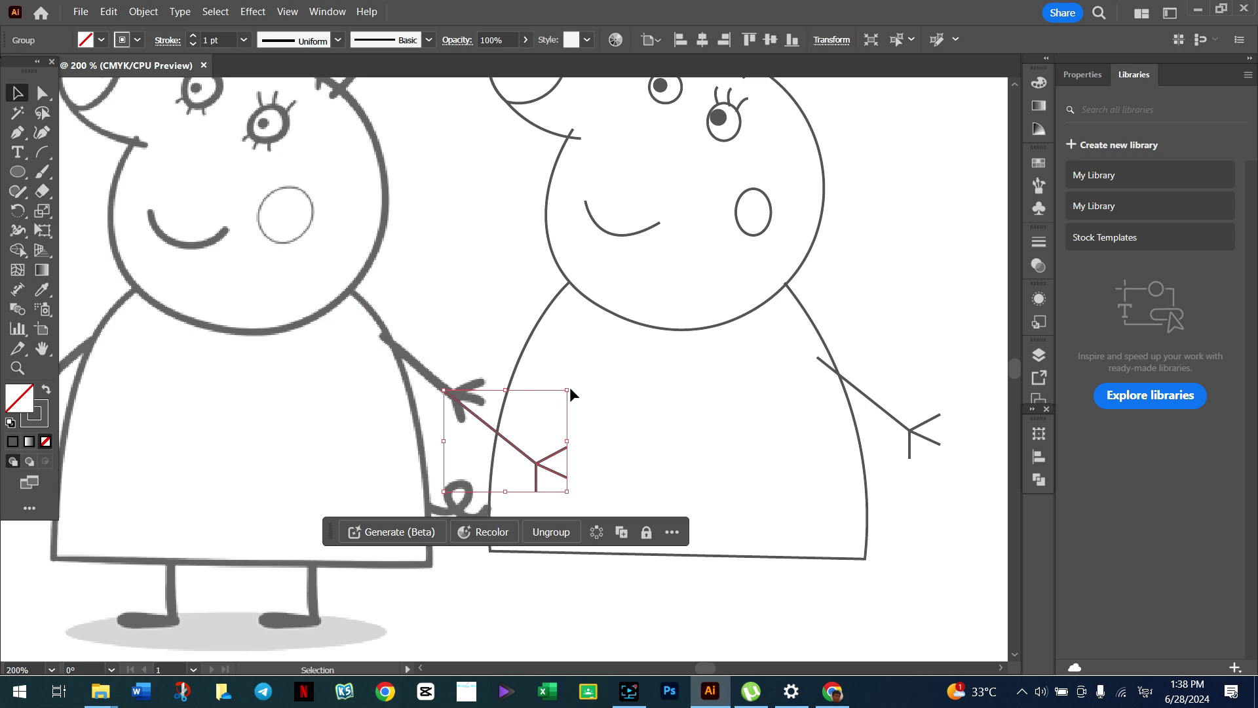
mouse_move(574, 388)
left_mouse_down()
mouse_move(499, 486)
mouse_move(532, 442)
mouse_move(493, 385)
mouse_move(482, 391)
left_mouse_up()
left_click(885, 290)
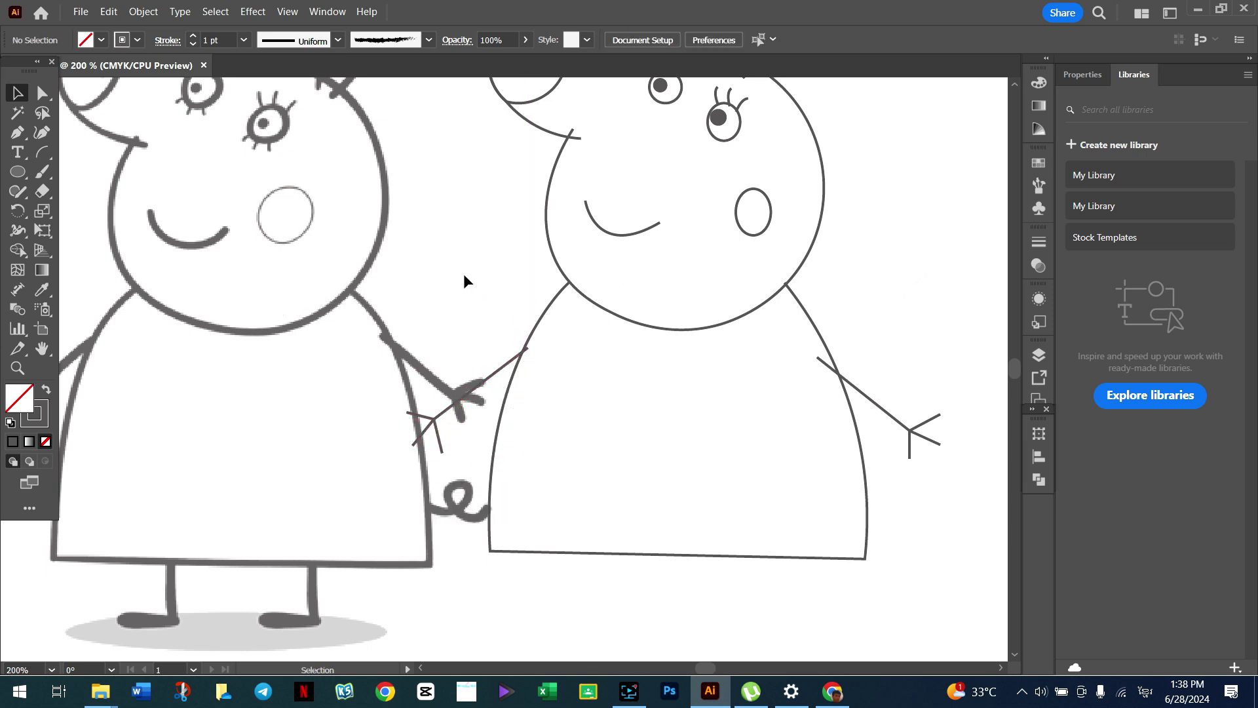
scroll(632, 374, "down", 5)
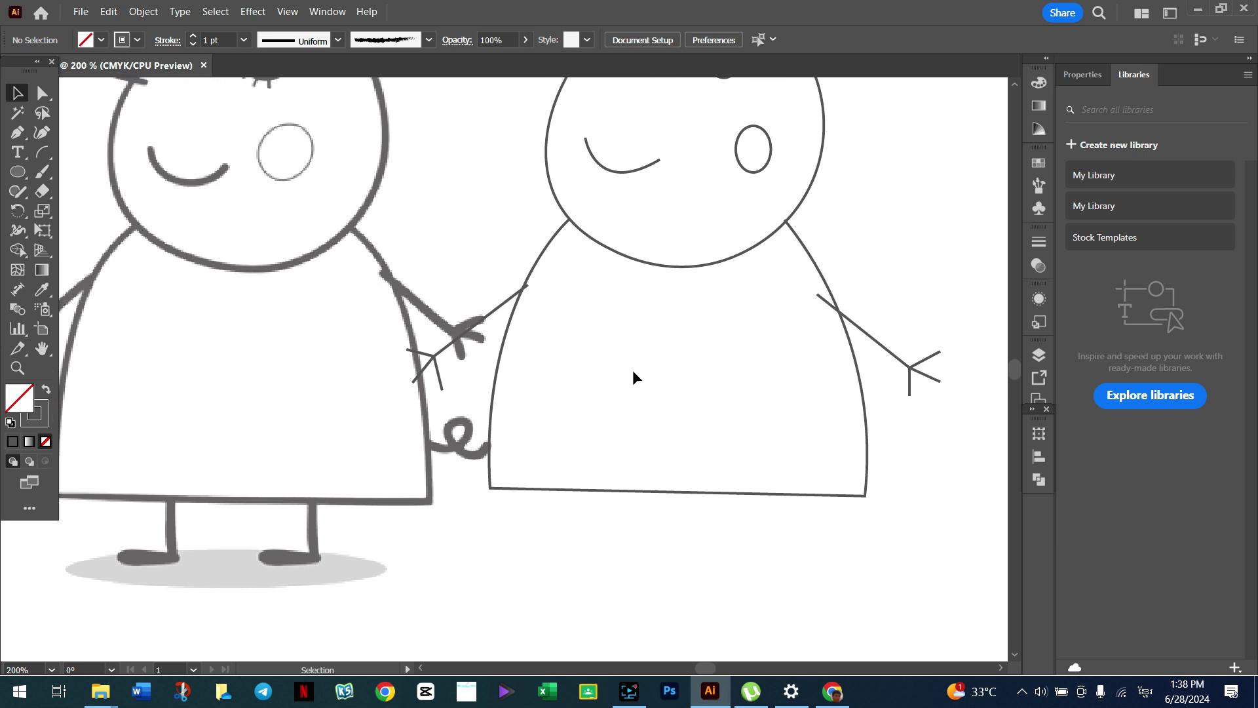
scroll(344, 514, "down", 1)
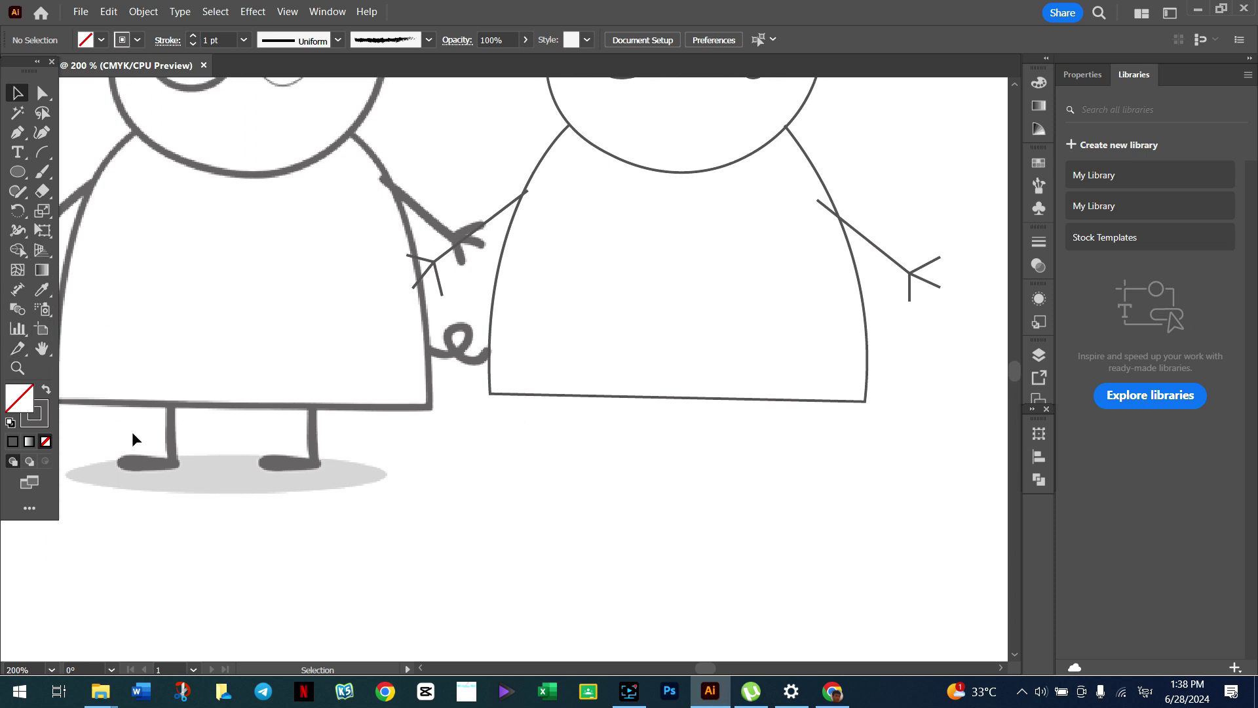
Step: Draw a thin rectangle leg below the dress hem, left of centre
left_click(20, 173)
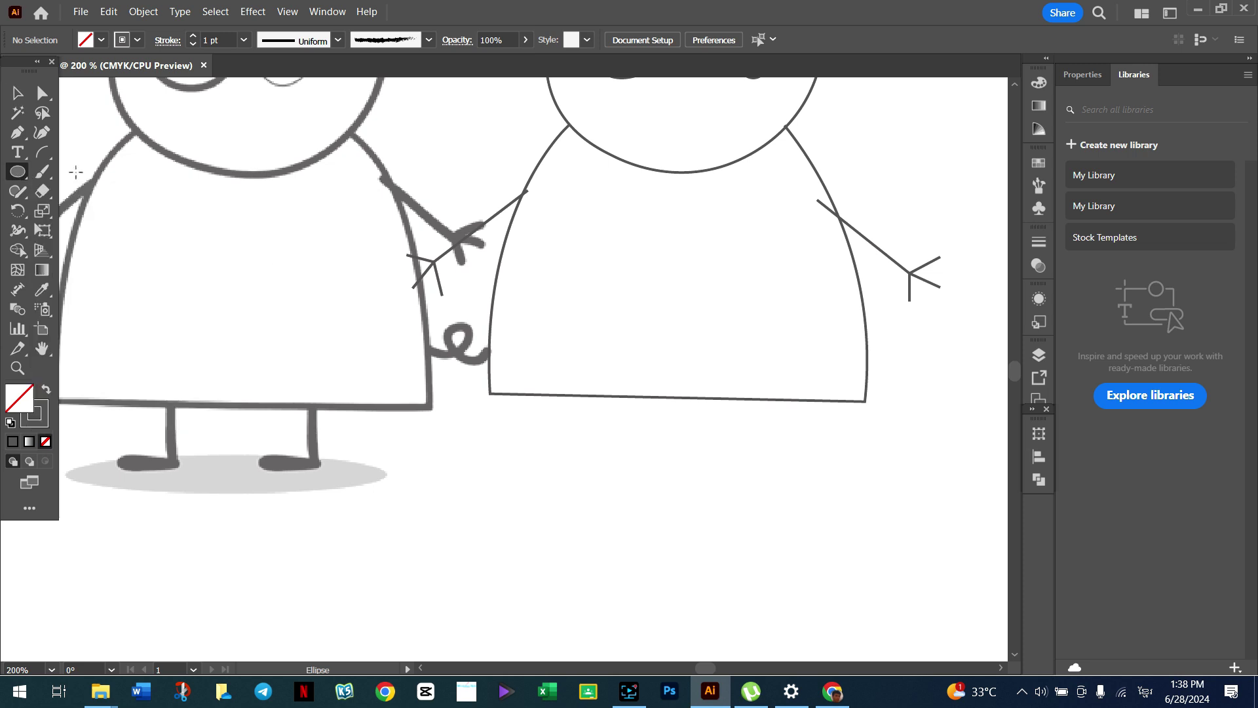
left_click(31, 174)
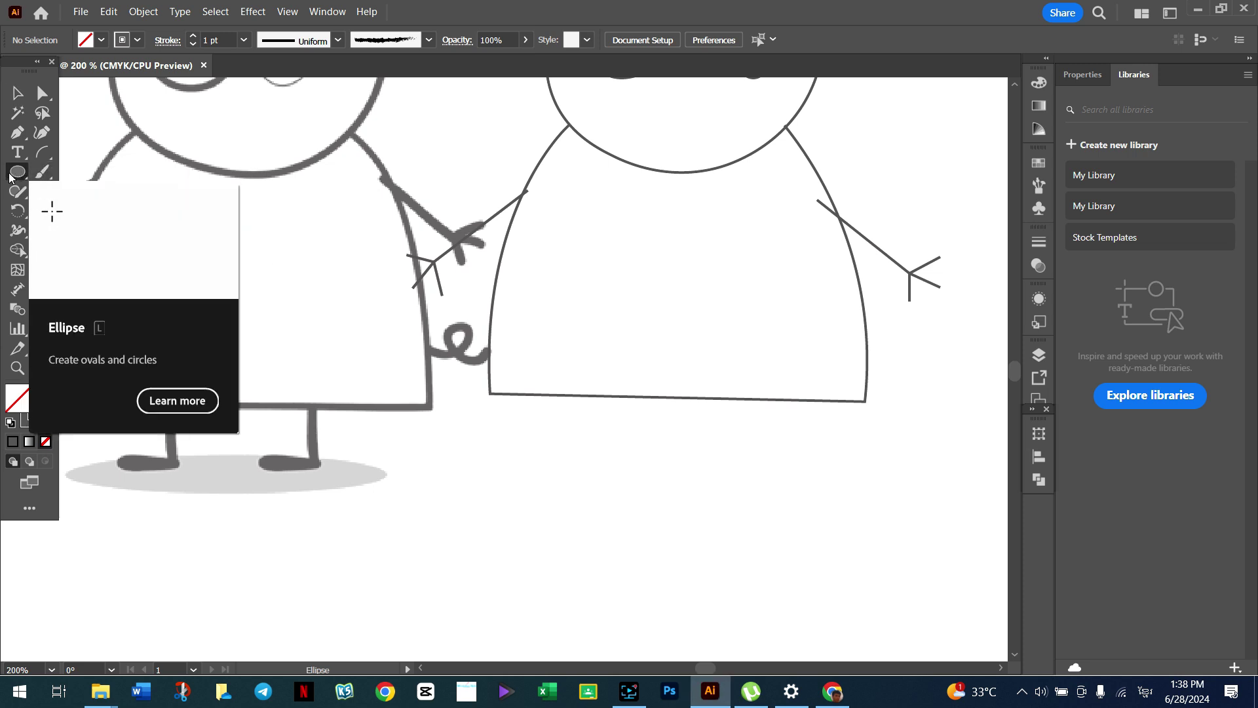
left_click(36, 181)
left_click(83, 171)
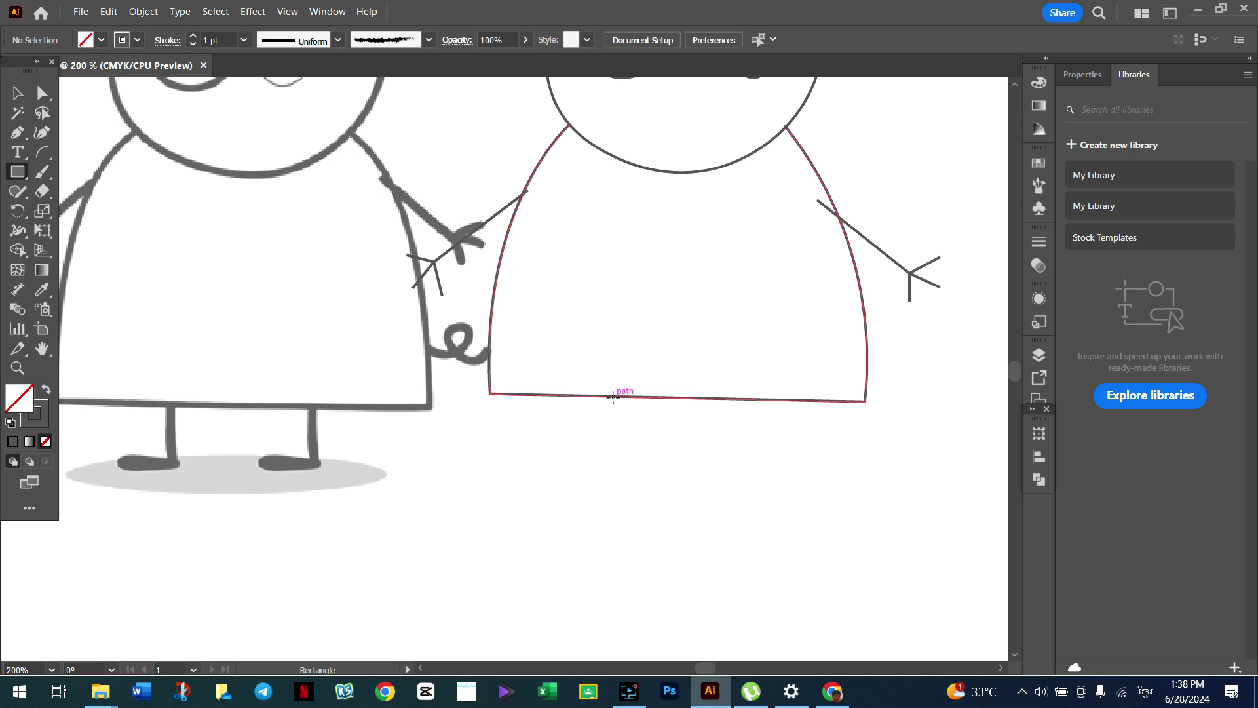
left_click_drag(614, 397, 622, 469)
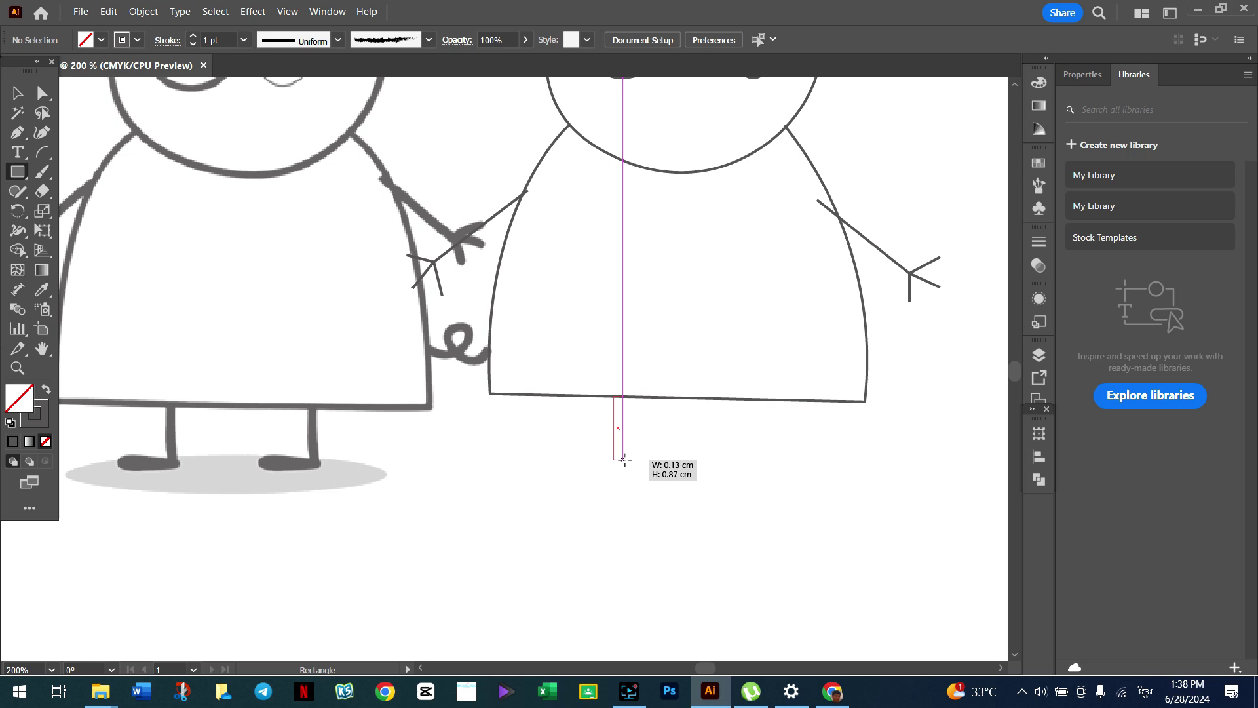
left_click_drag(622, 469, 622, 458)
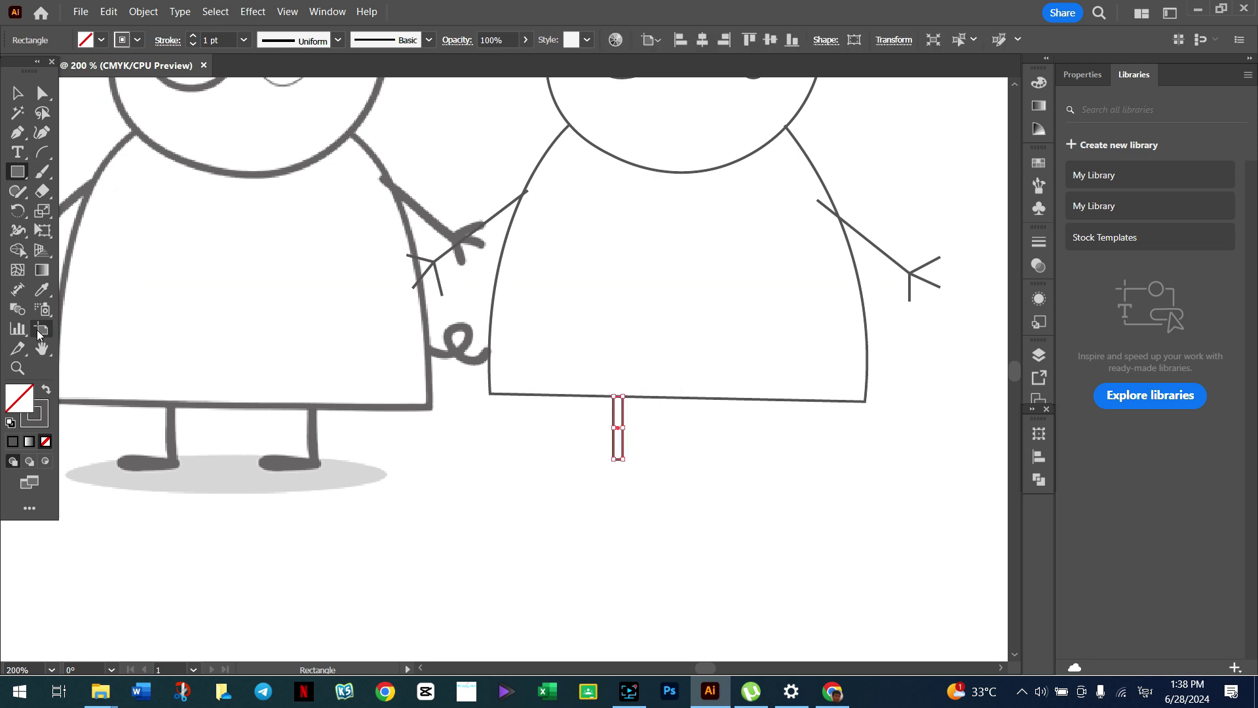
Step: Swap fill and stroke so the leg is solid dark grey
left_click(48, 391)
left_click(21, 97)
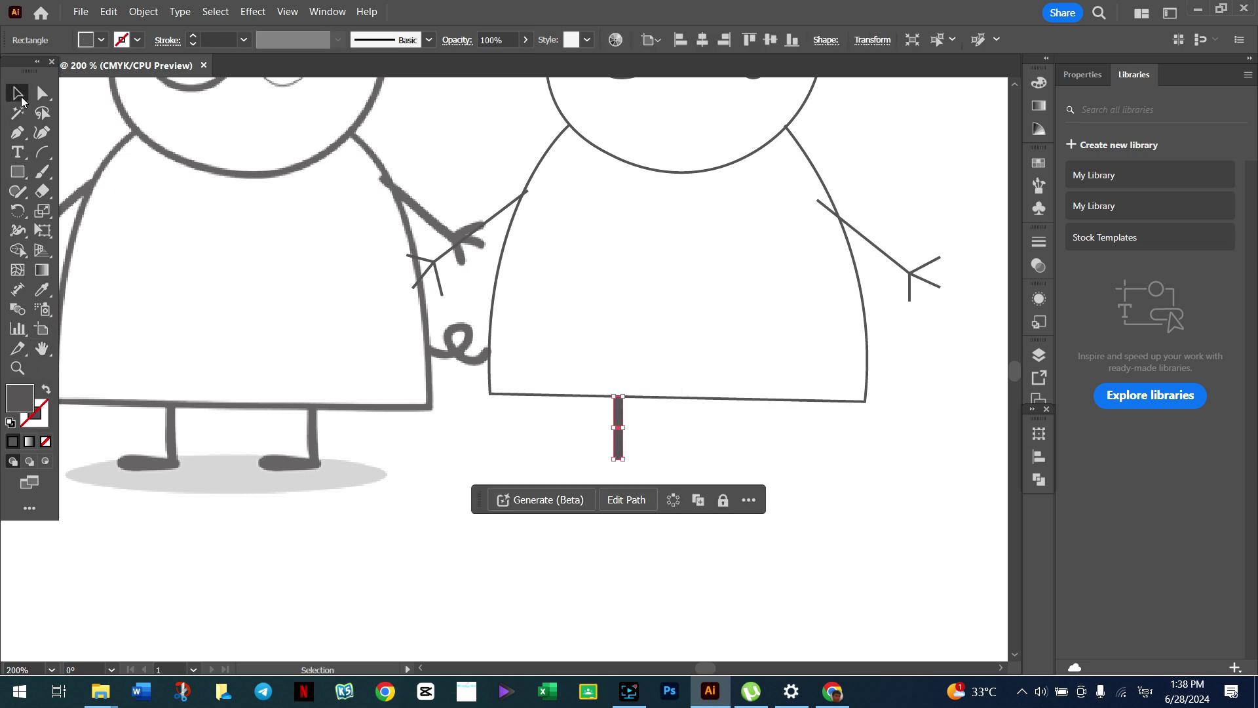
left_click(611, 635)
left_click(615, 446)
left_click(671, 438)
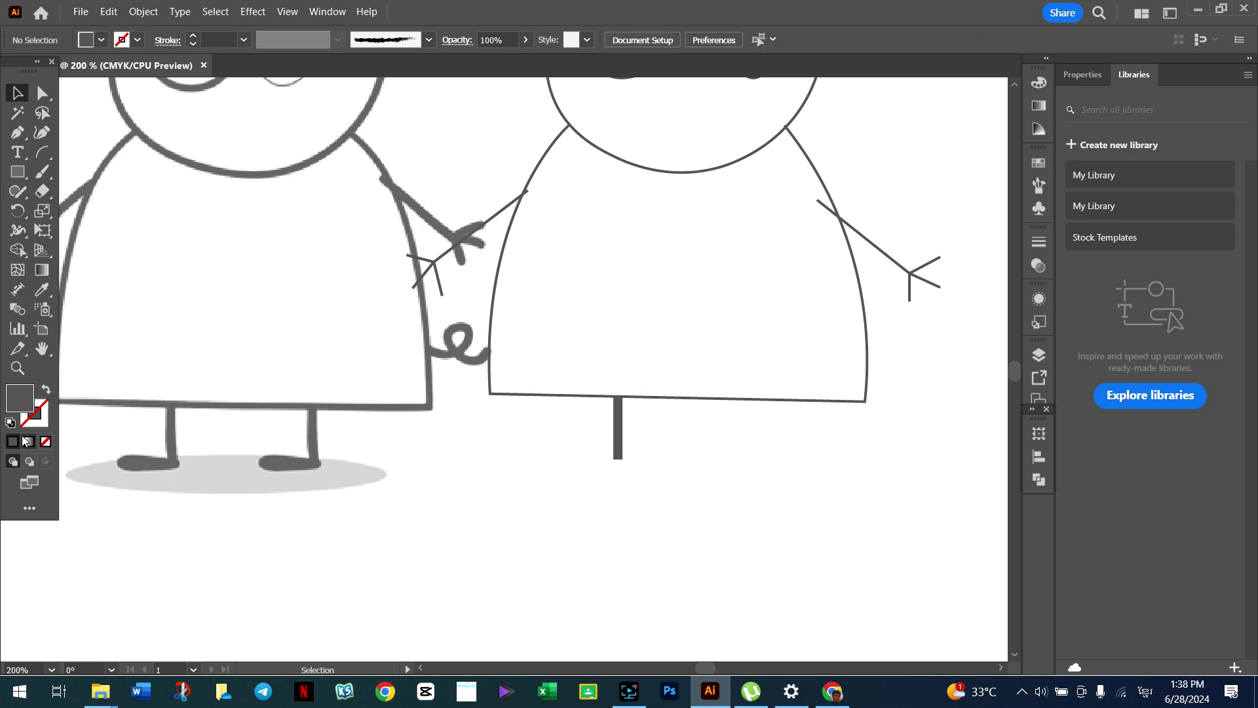
left_click(15, 174)
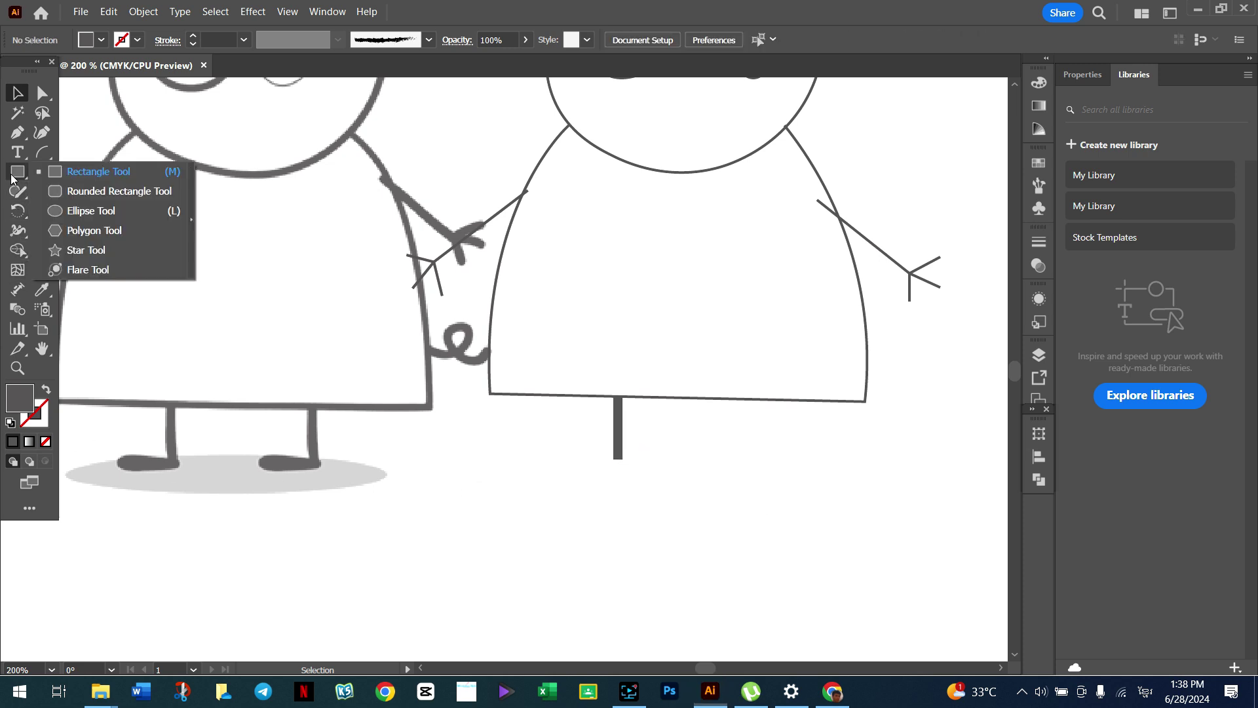
Step: Draw a flat oval for the foot under the leg with the Ellipse Tool
left_click(68, 210)
left_click_drag(117, 455, 180, 470)
left_click_drag(562, 454, 625, 469)
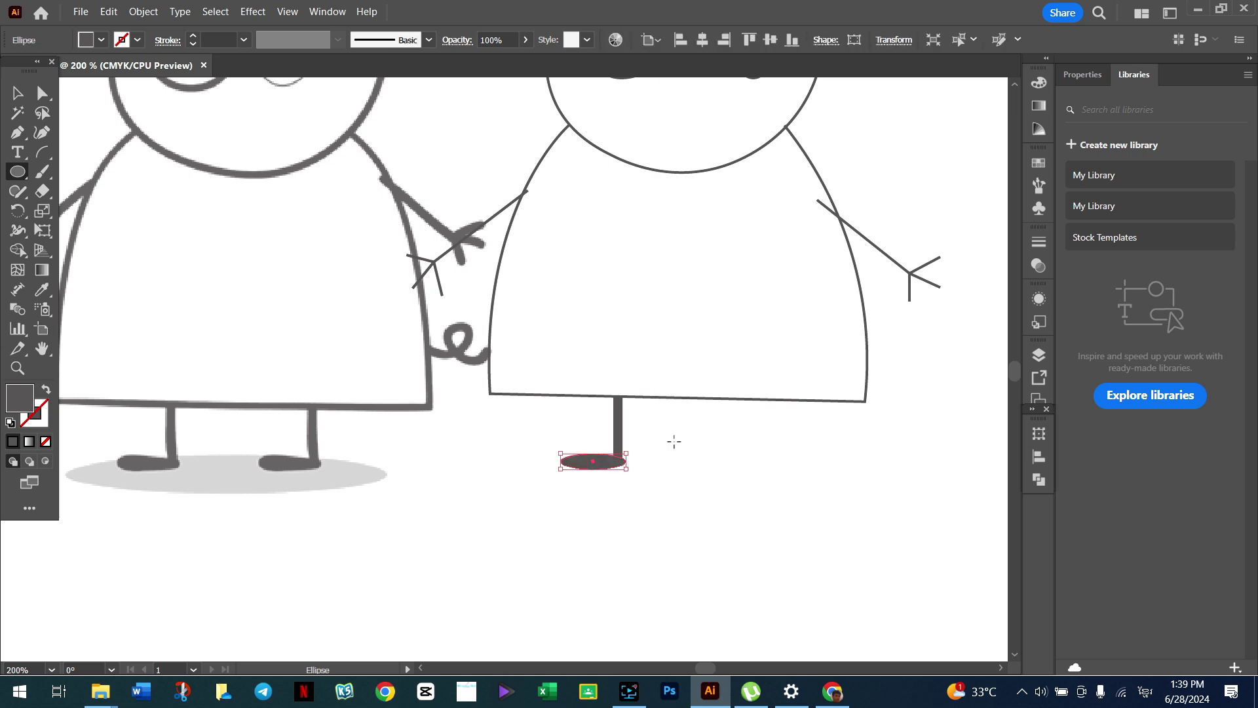
left_click(11, 93)
Step: Flatten, widen and shift the foot oval left to sit under the leg
left_click(741, 435)
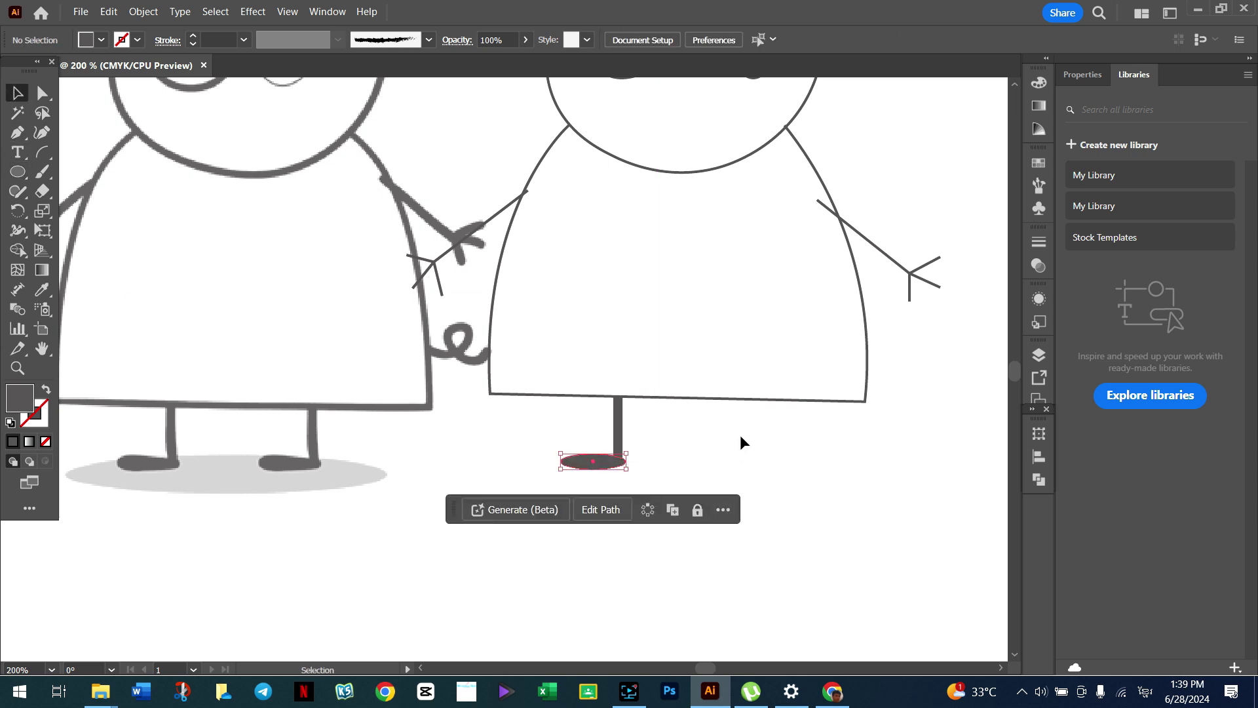
left_click(593, 462)
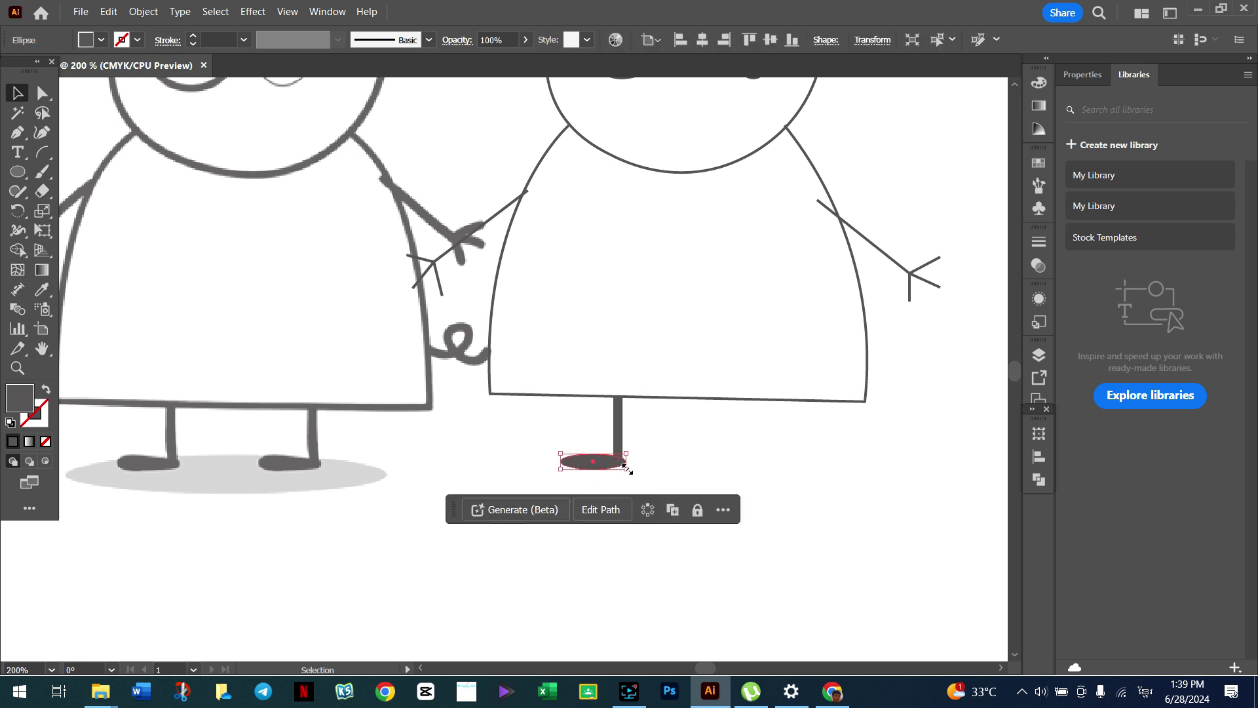
left_click_drag(623, 466, 626, 462)
left_click(693, 442)
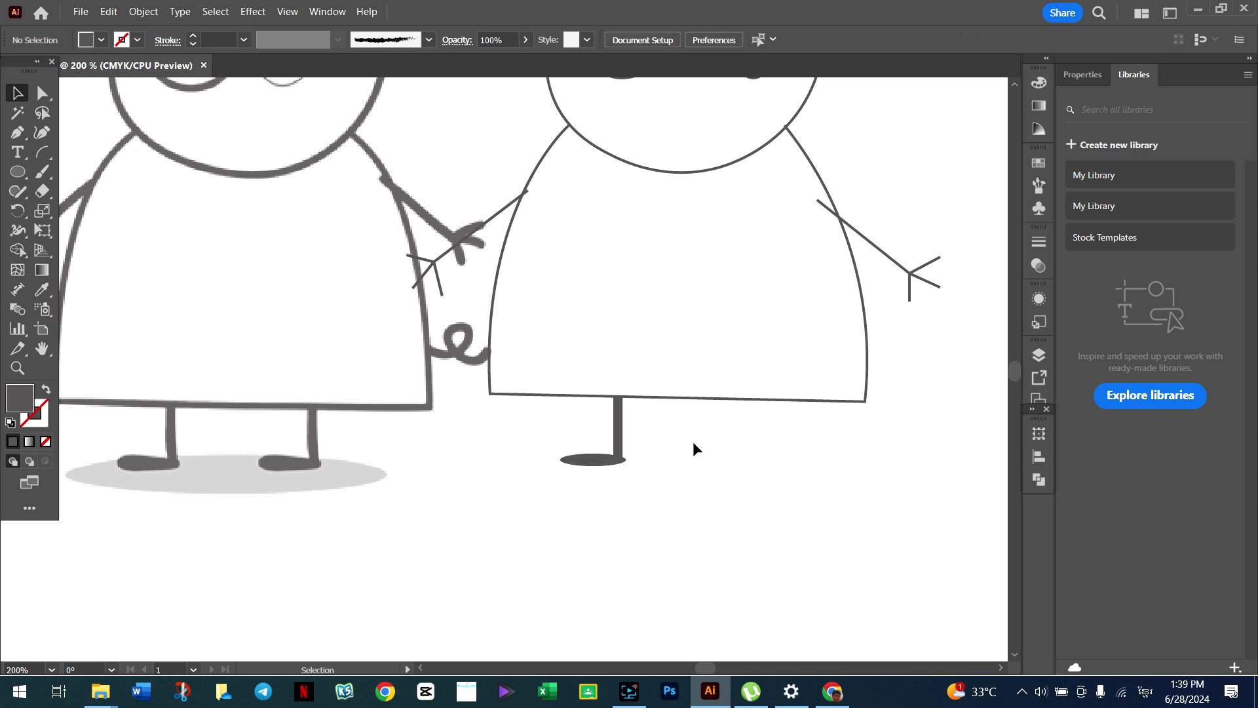
left_click(592, 462)
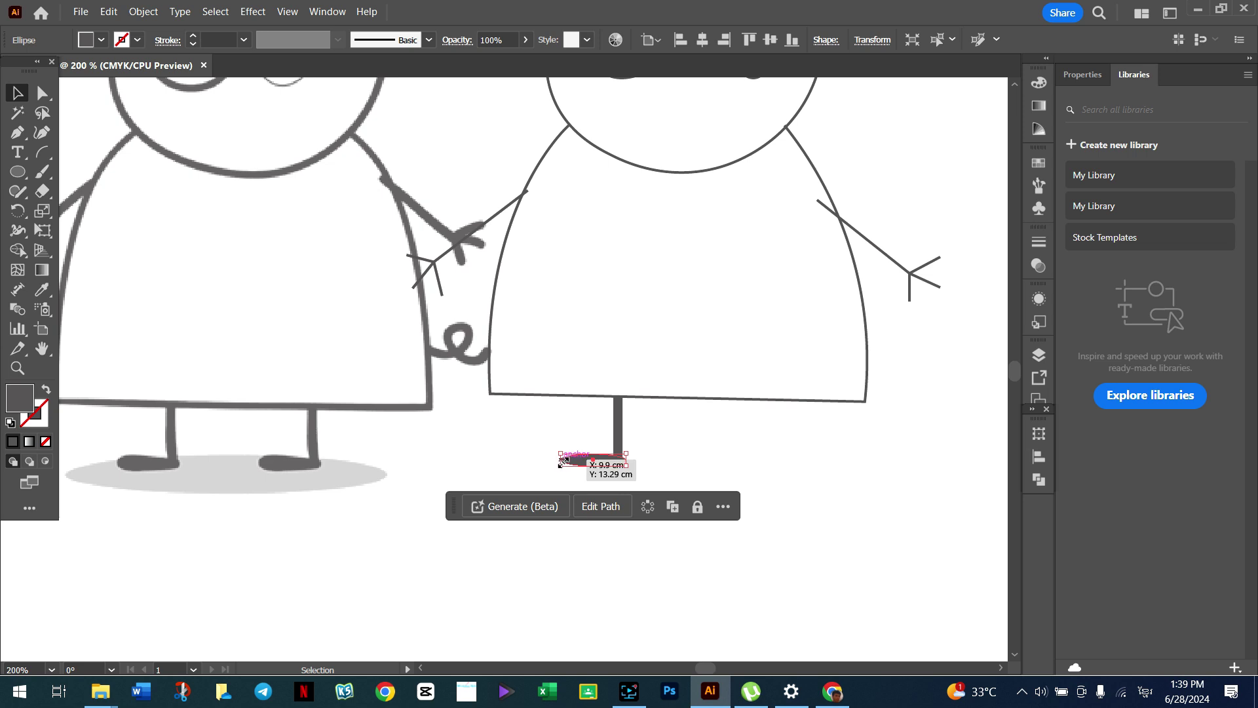
left_click_drag(560, 462, 618, 459)
left_click(696, 451)
left_click(626, 467)
left_click(686, 442)
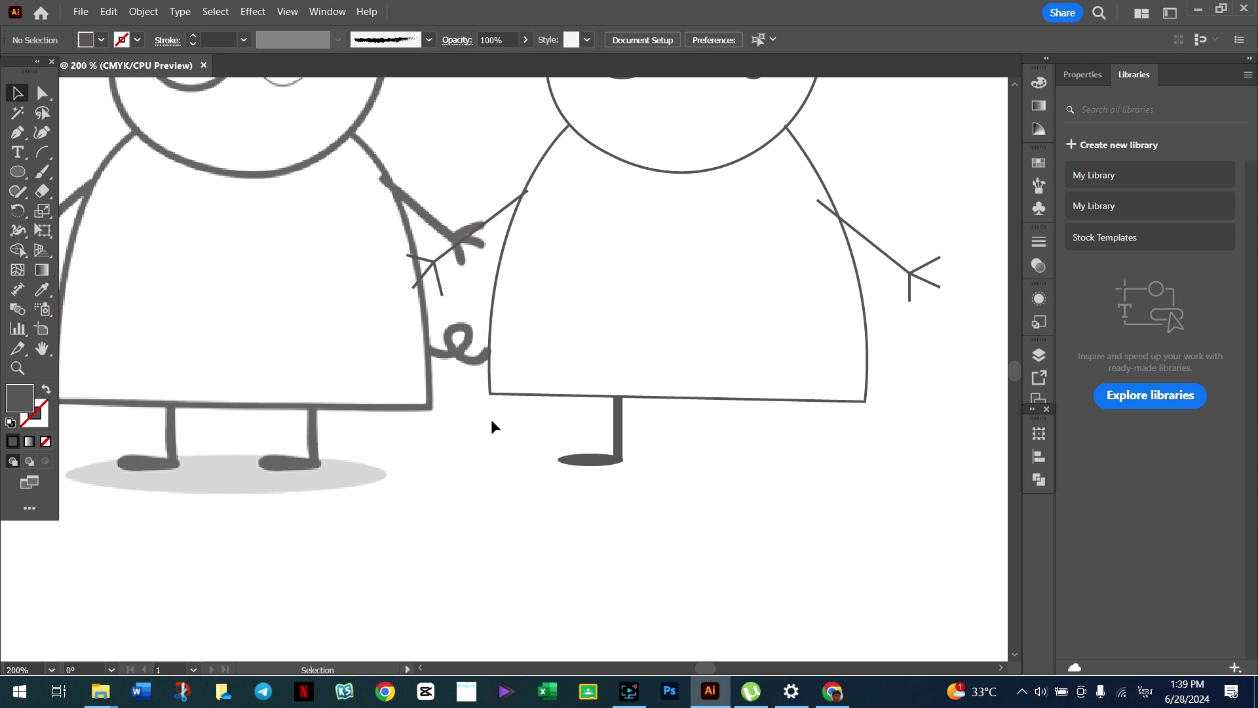
Step: Group the leg and its oval foot together
left_click_drag(629, 486, 643, 488)
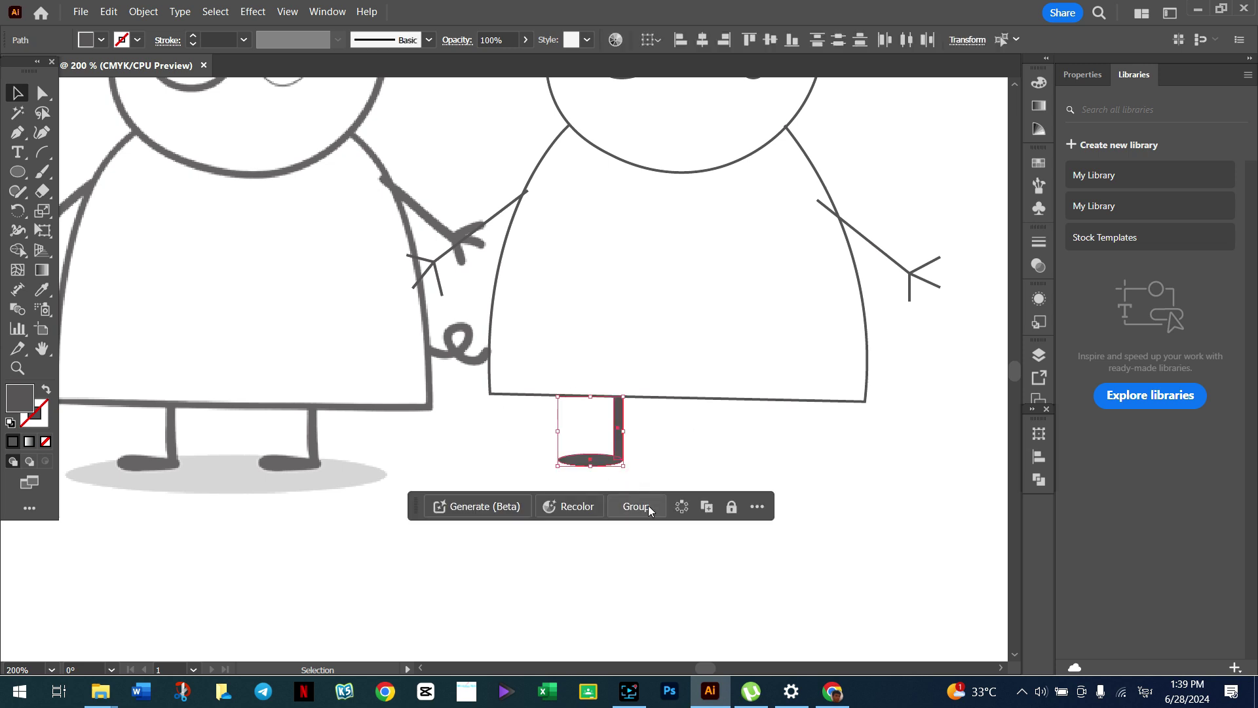
left_click(647, 505)
left_click(678, 429)
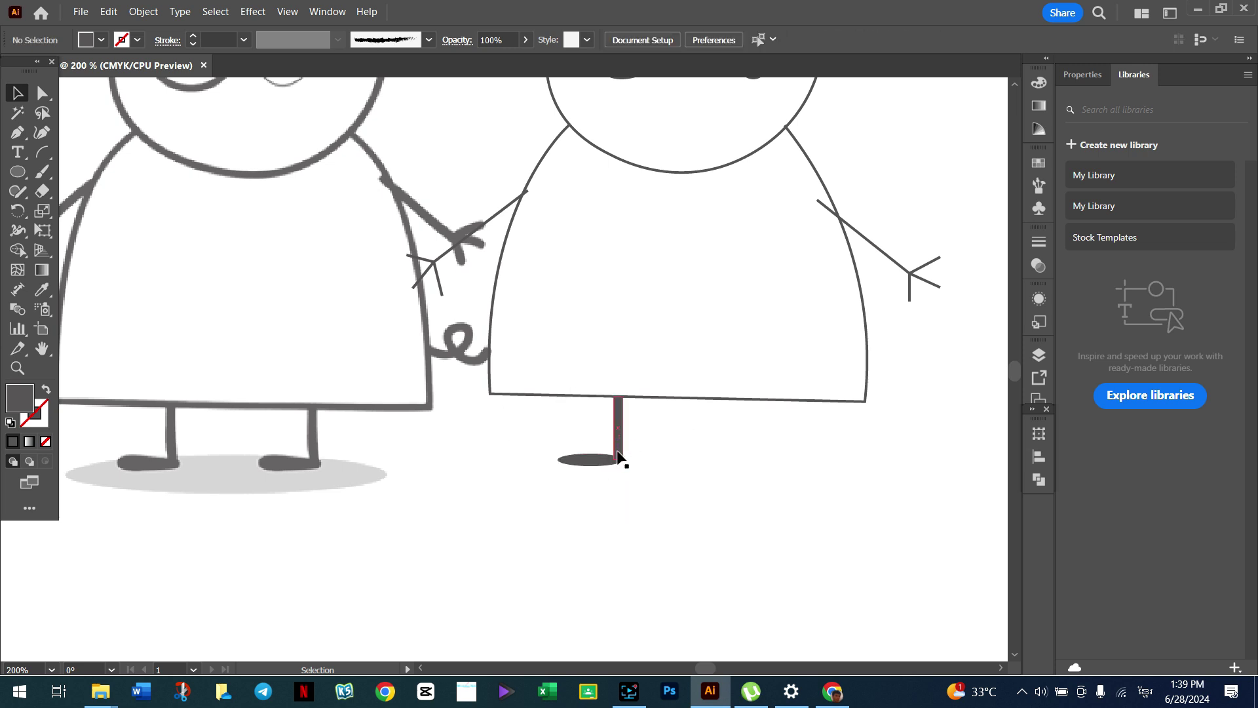
Step: Place a copy of the leg group beside the first leg as the second leg
left_click_drag(578, 467, 734, 466)
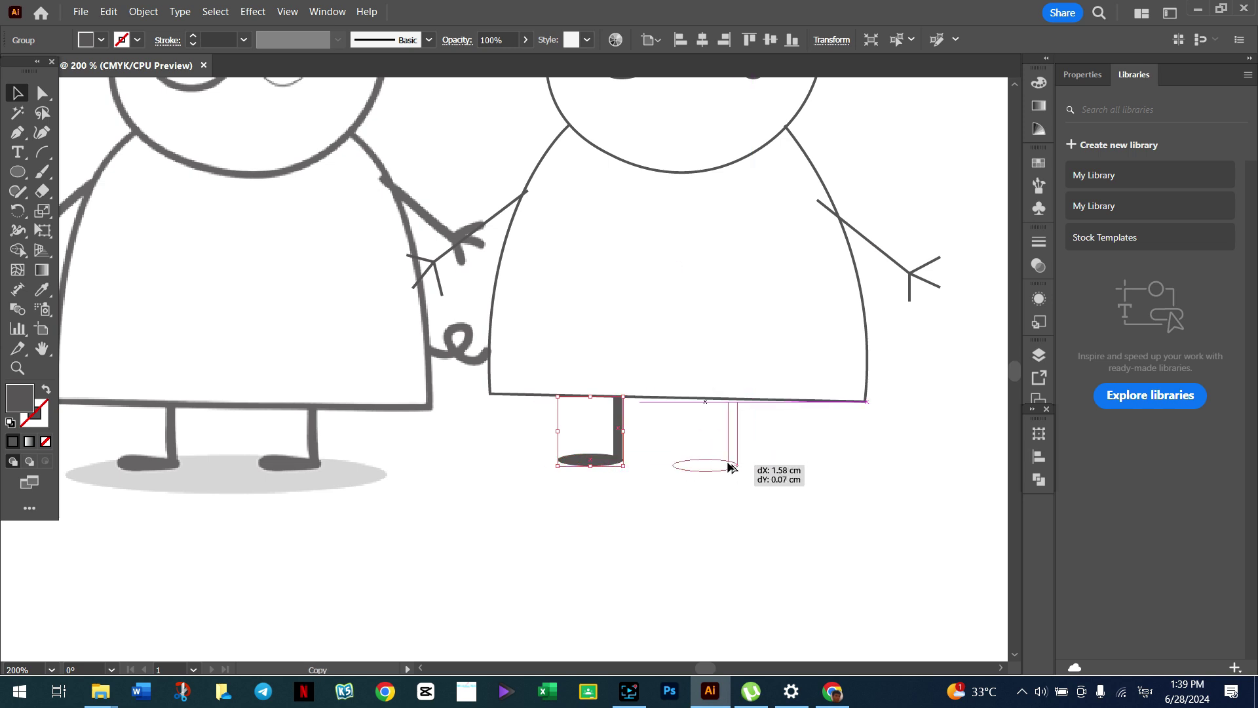
left_click_drag(734, 465, 726, 466)
left_click(853, 456)
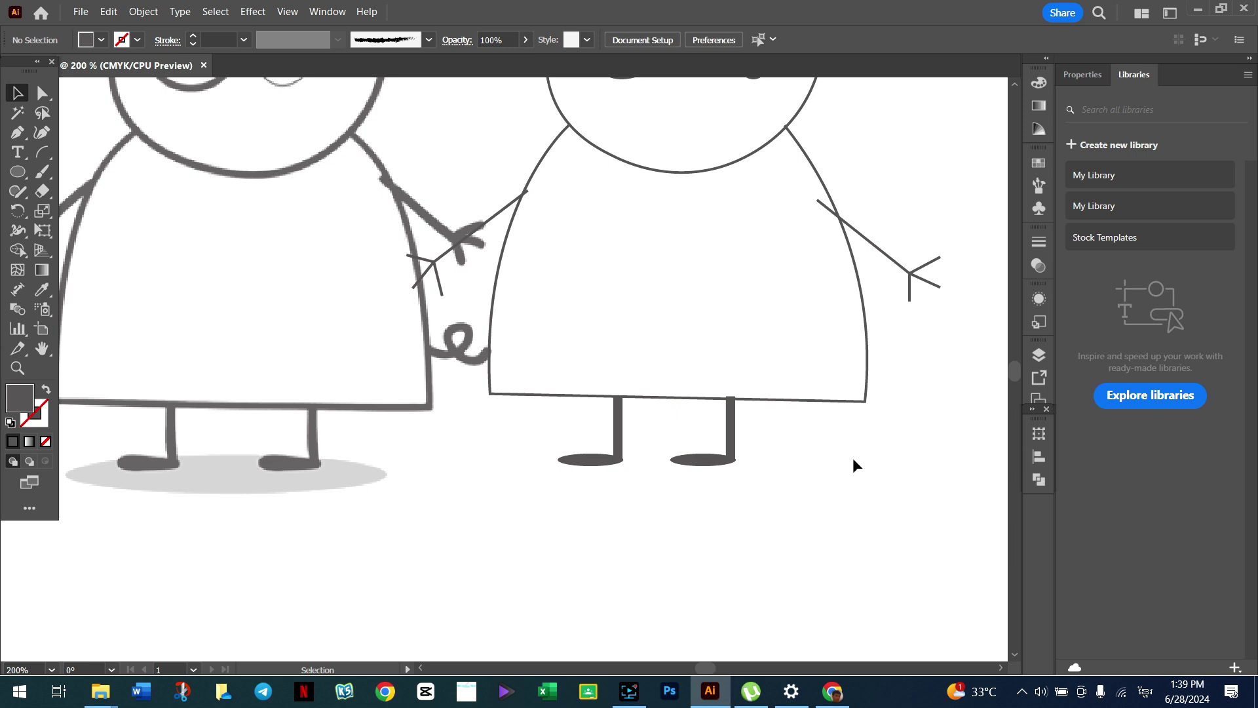
left_click(732, 443)
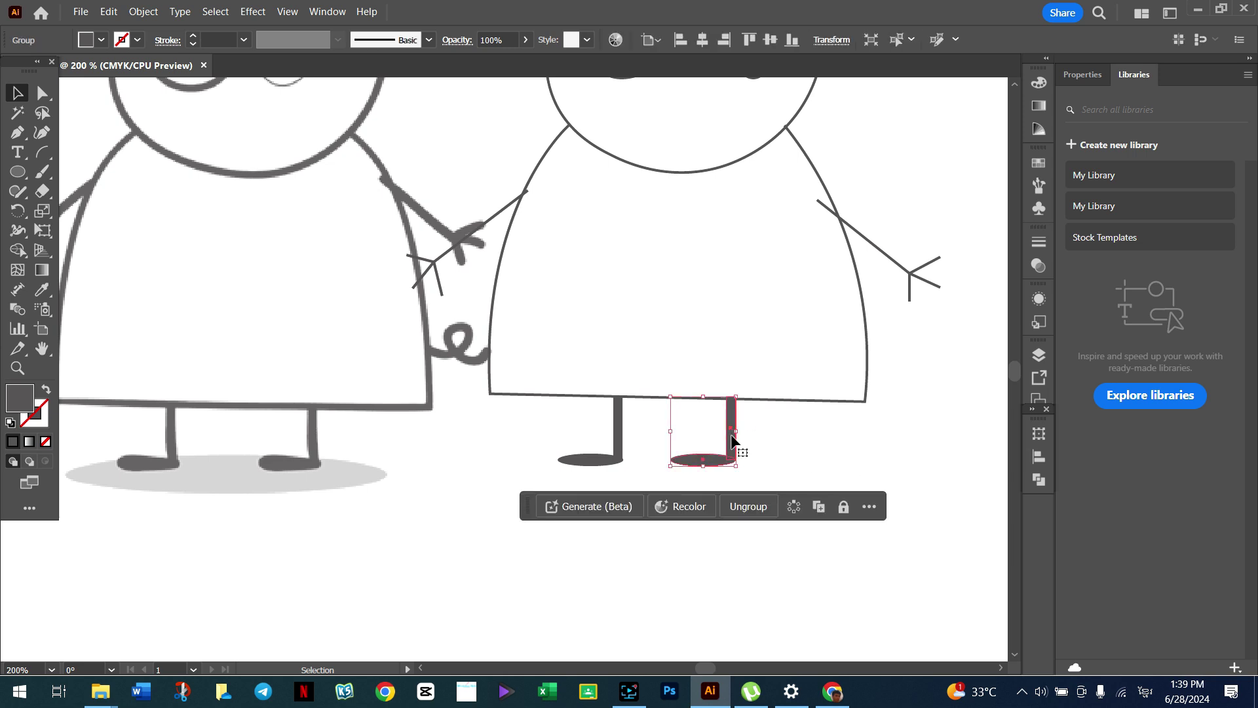
left_click(796, 435)
Step: Give the dress outline a uniform 2 pt stroke
scroll(816, 447, "up", 3)
scroll(812, 448, "up", 2)
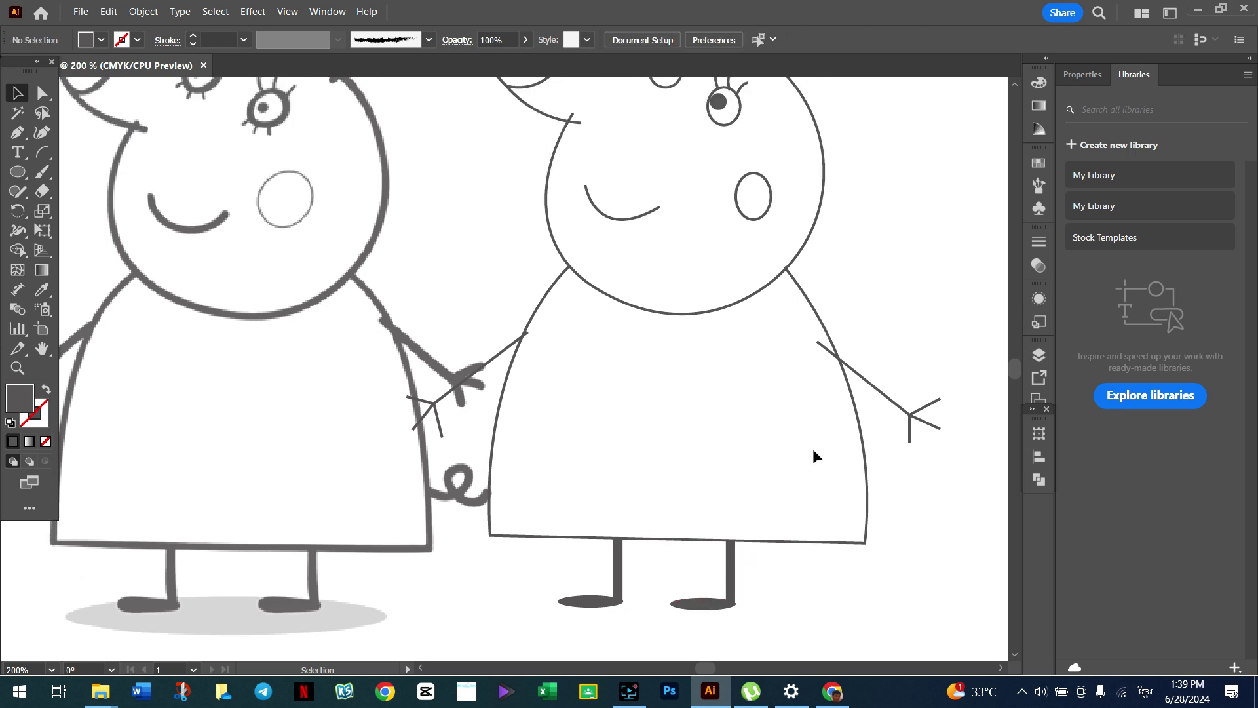
scroll(812, 448, "up", 3)
scroll(812, 449, "down", 4)
scroll(808, 458, "down", 1)
scroll(830, 453, "down", 1)
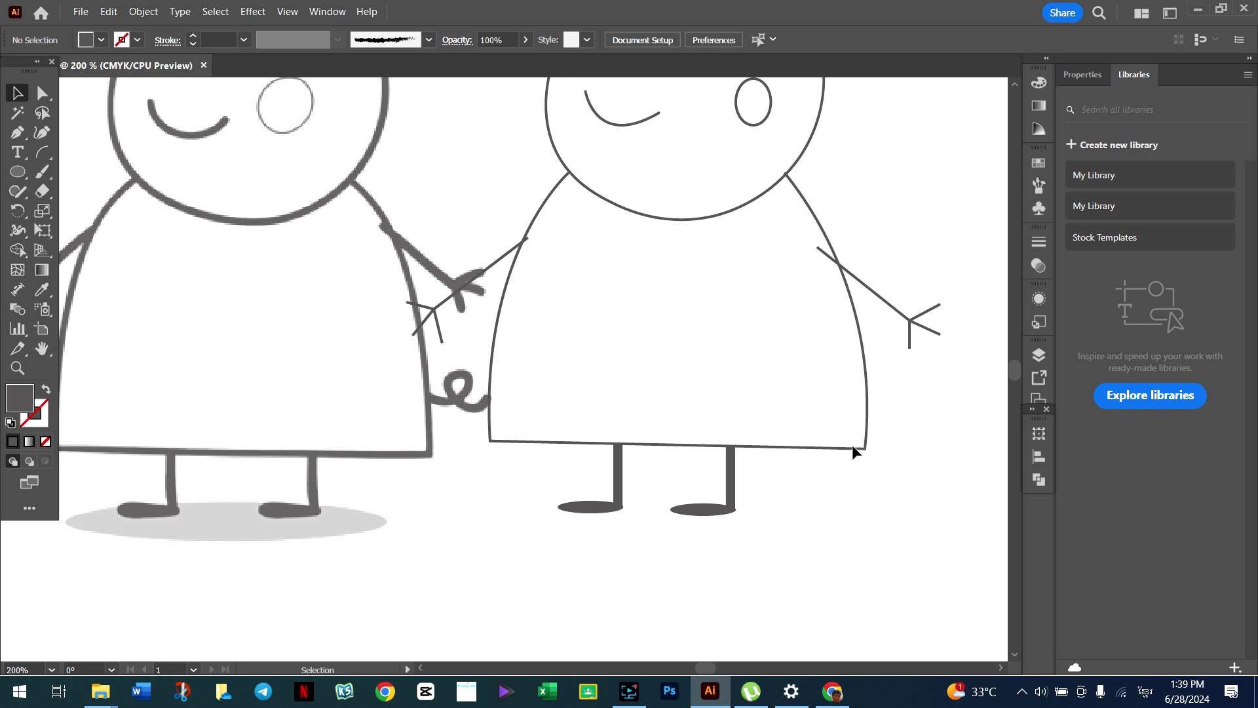
left_click(864, 434)
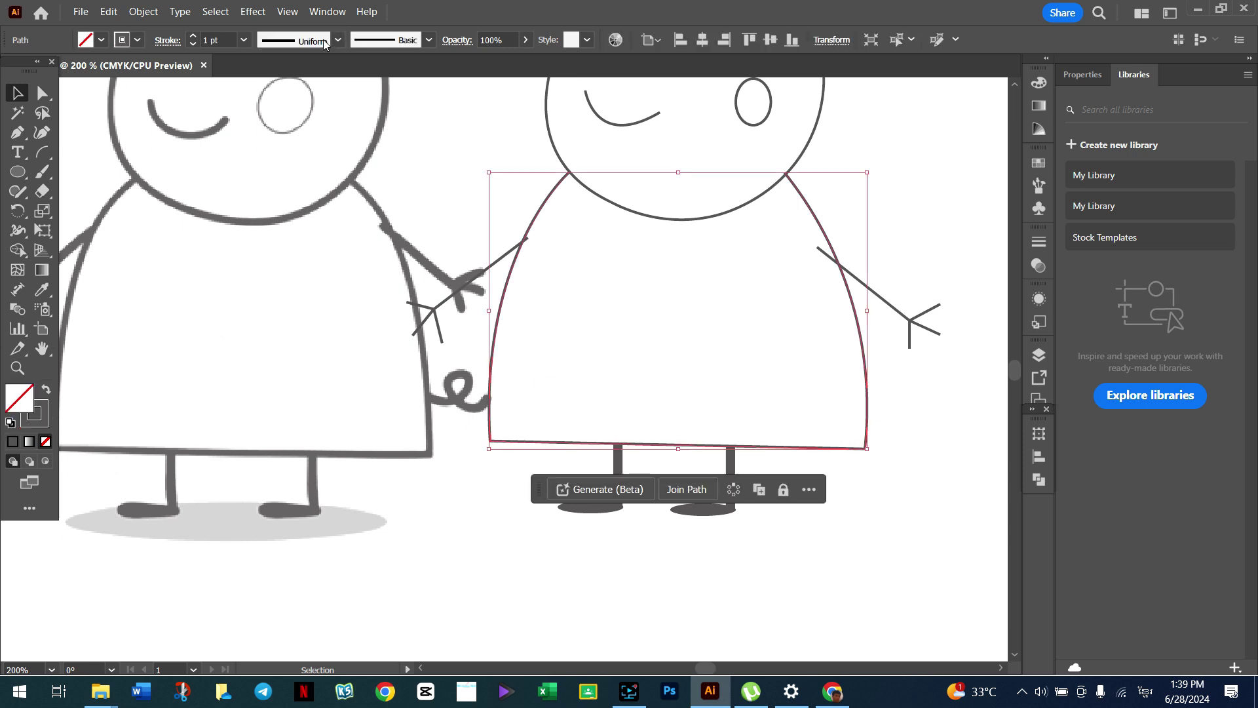
left_click(427, 41)
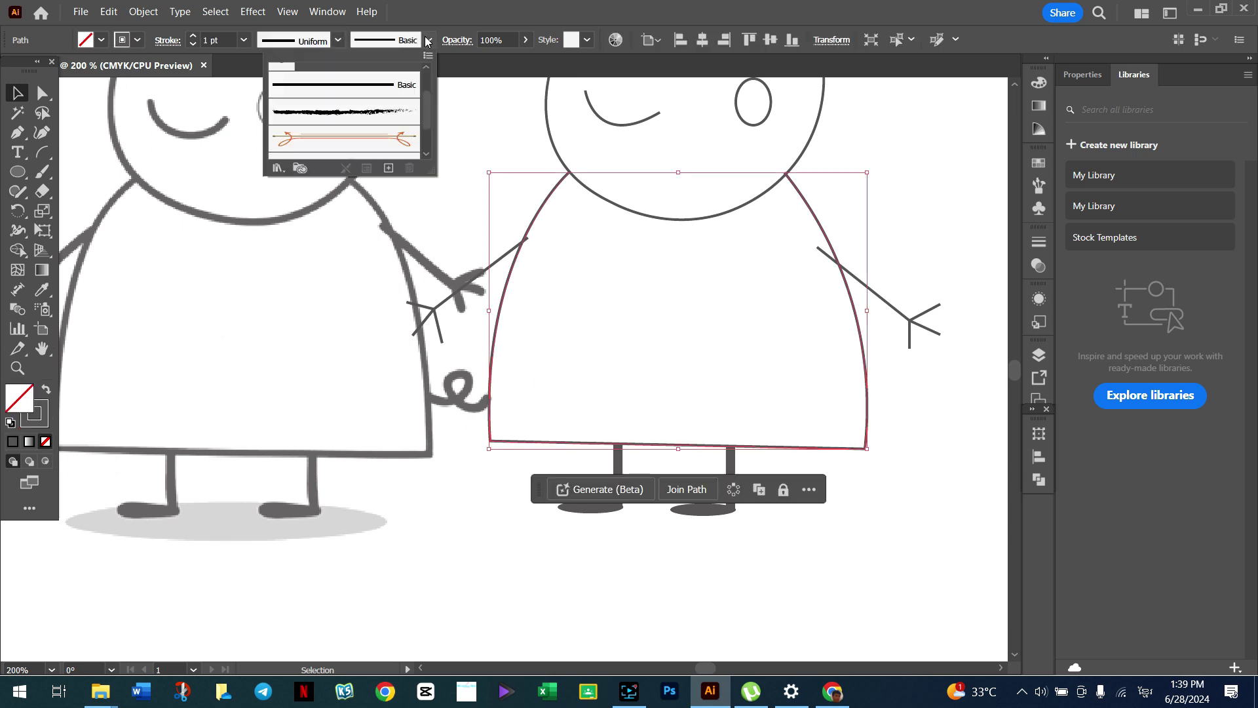
left_click(341, 39)
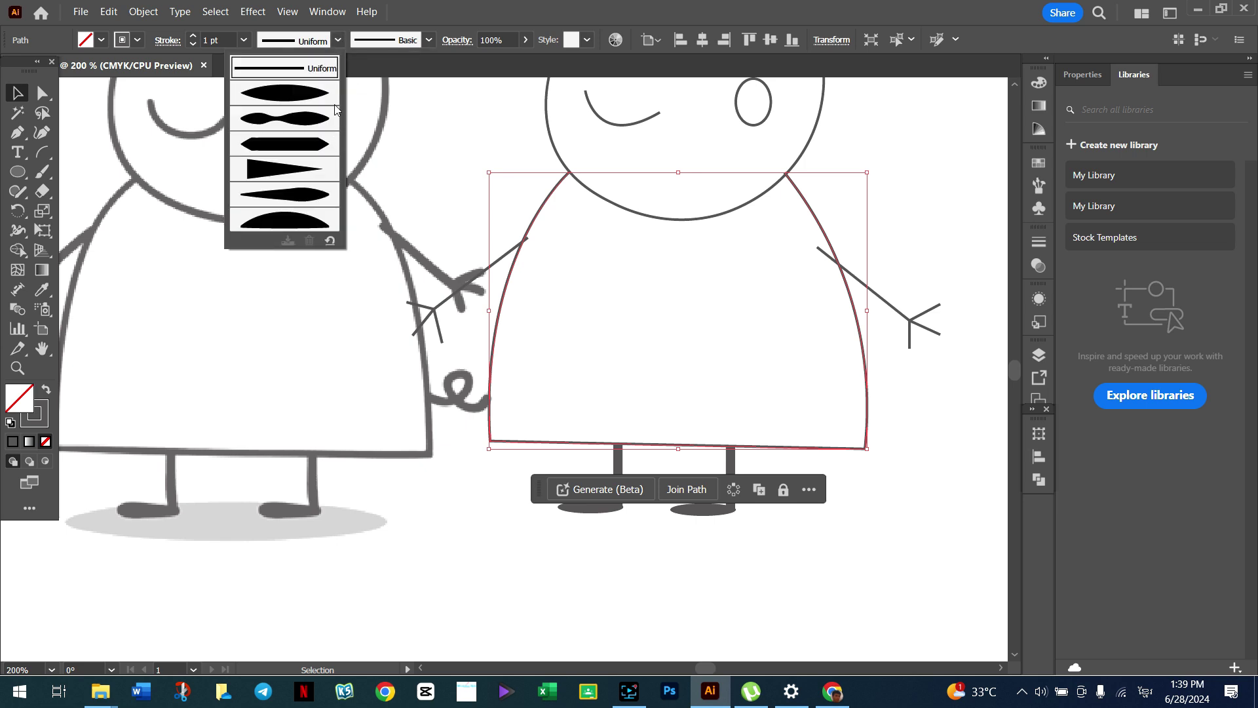
left_click(312, 41)
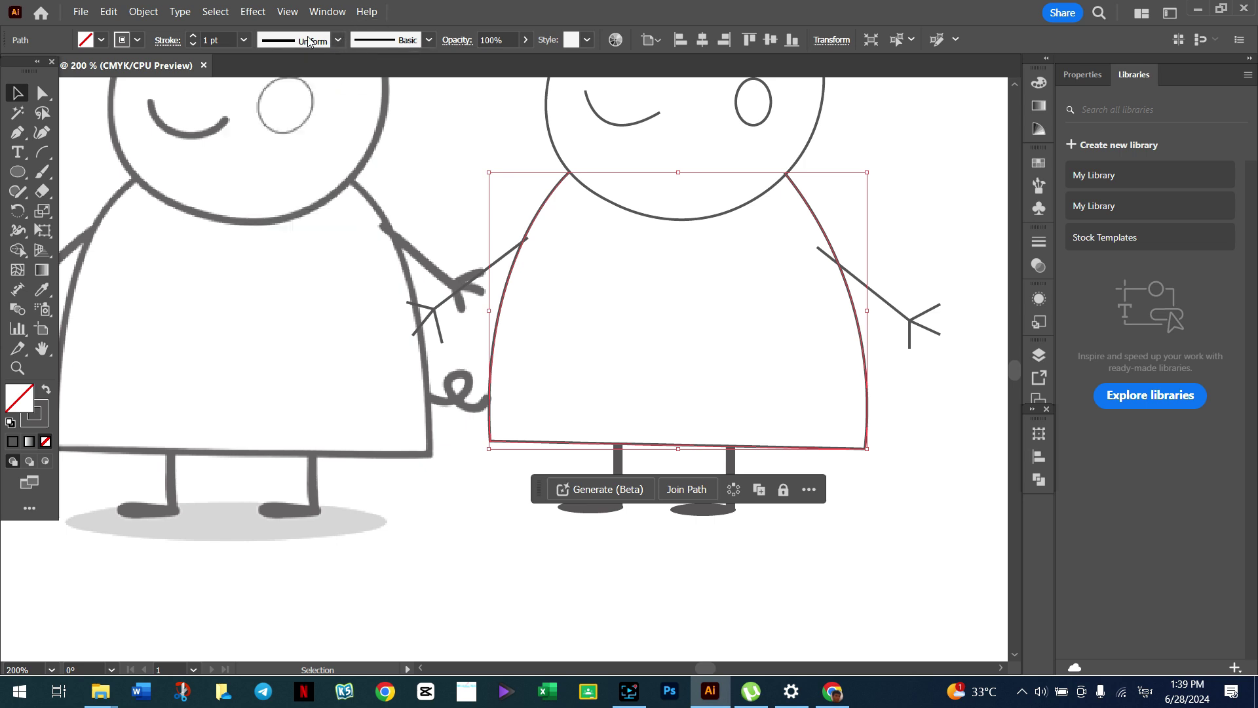
left_click(194, 37)
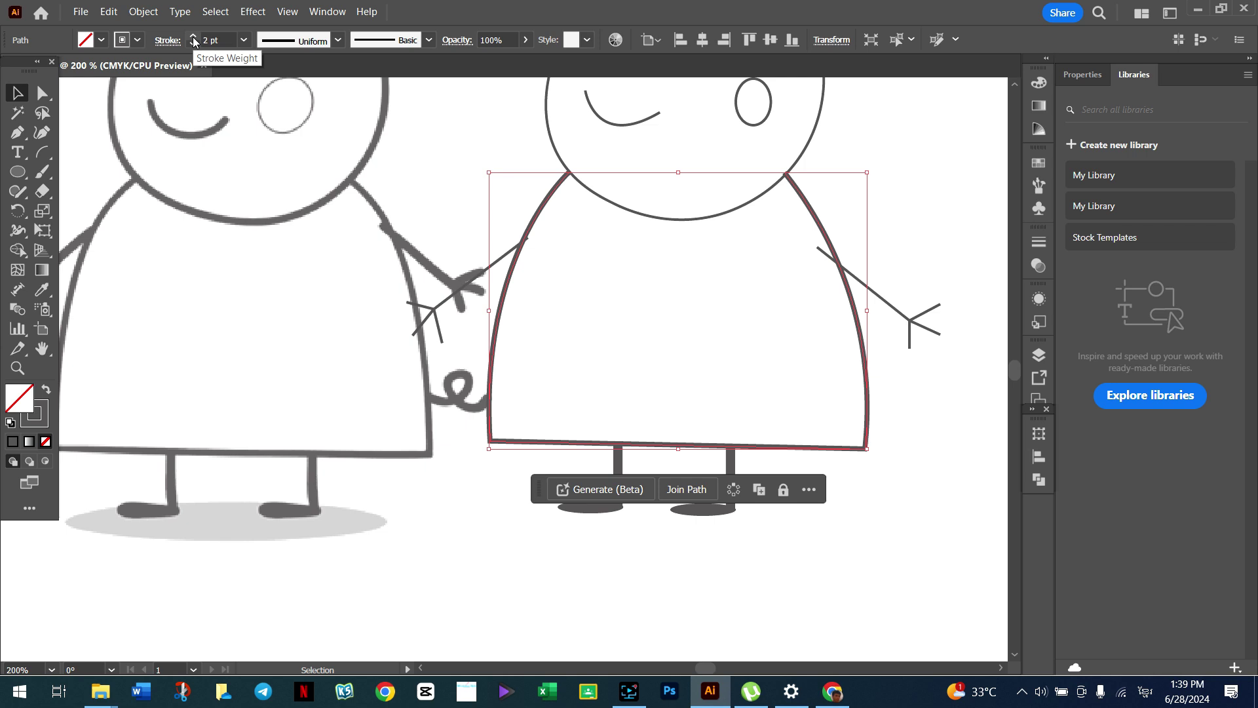
left_click(965, 466)
Step: Set the head circle's stroke to 2 pt
scroll(676, 355, "up", 2)
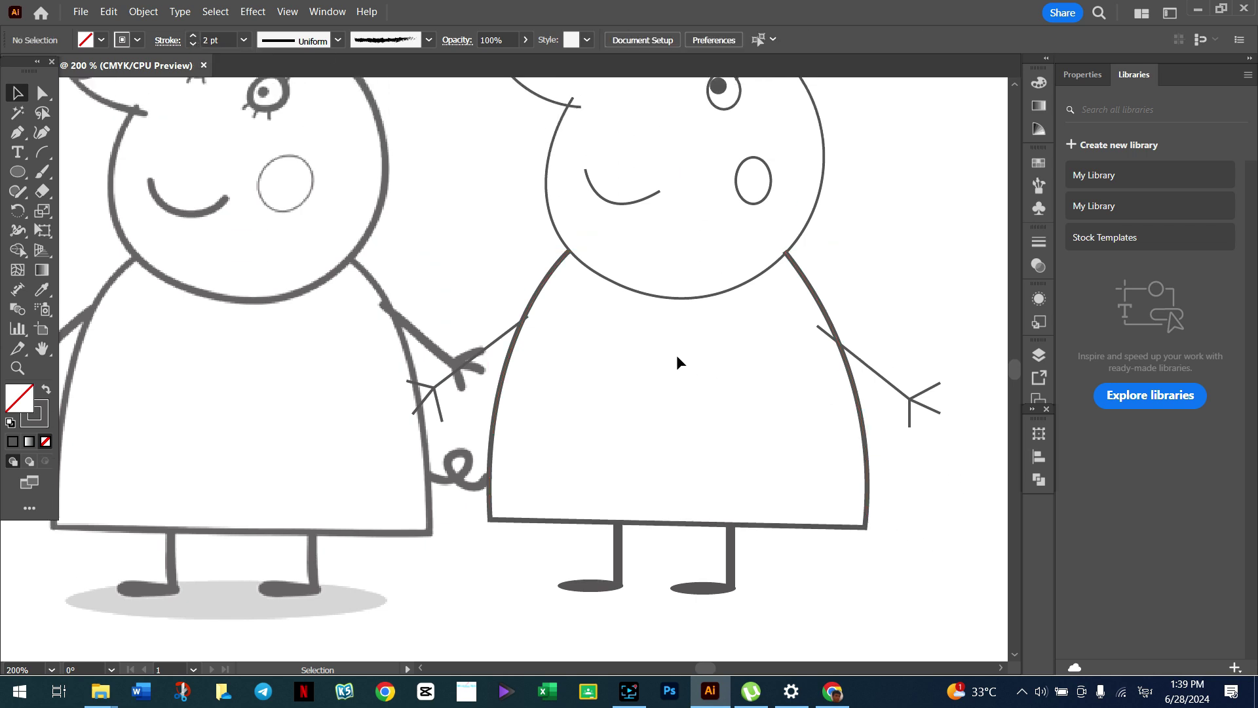
left_click(654, 296)
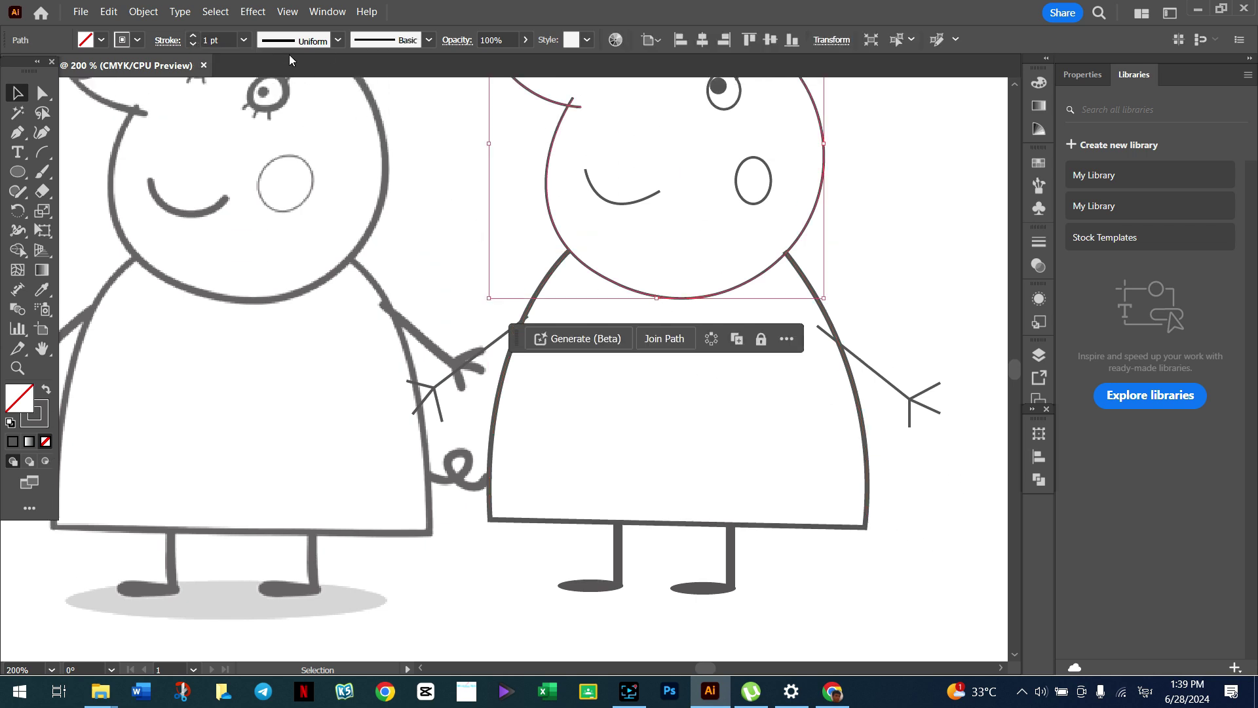
left_click(192, 36)
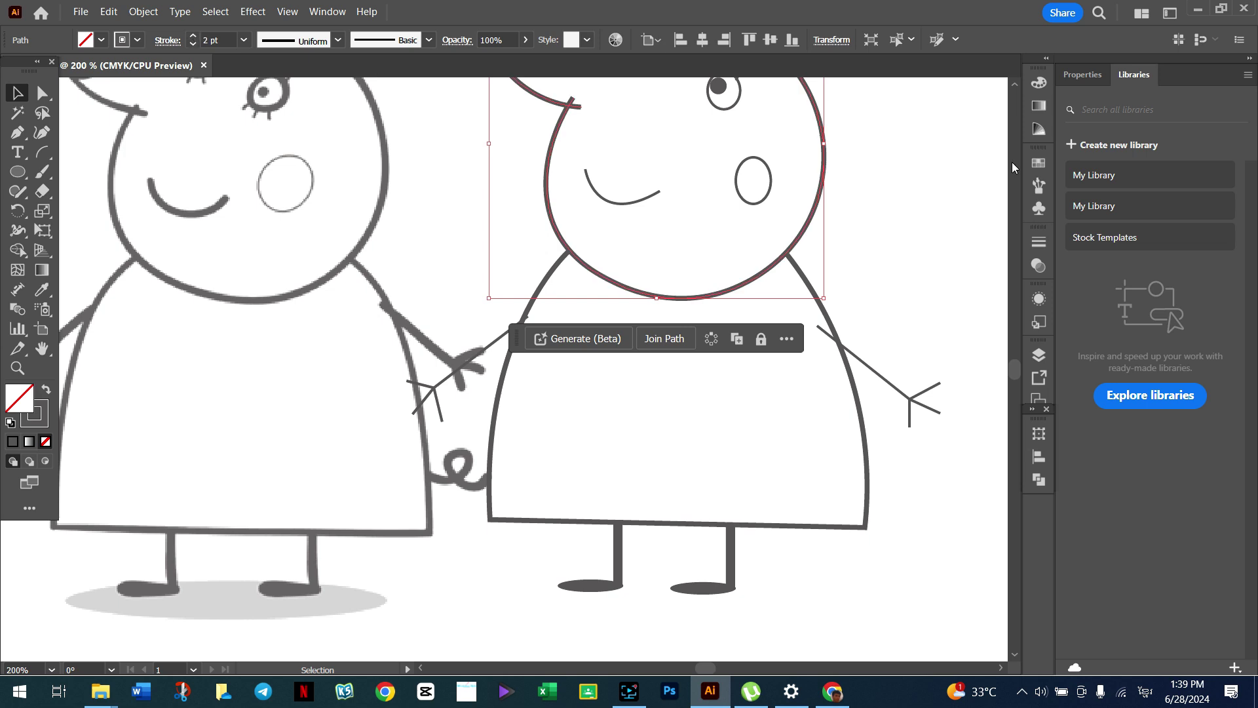
left_click(970, 214)
scroll(925, 250, "up", 4)
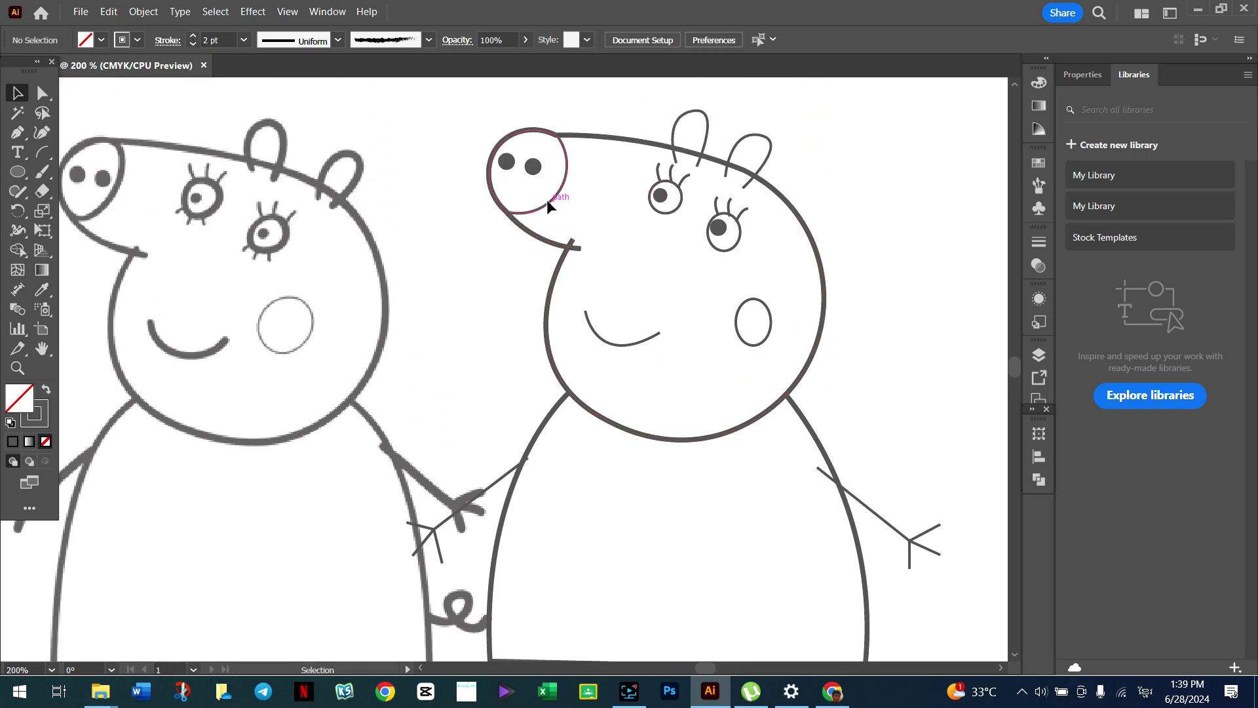
Step: Set the snout and both ear outlines to 2 pt strokes
left_click(546, 199)
left_click(192, 36)
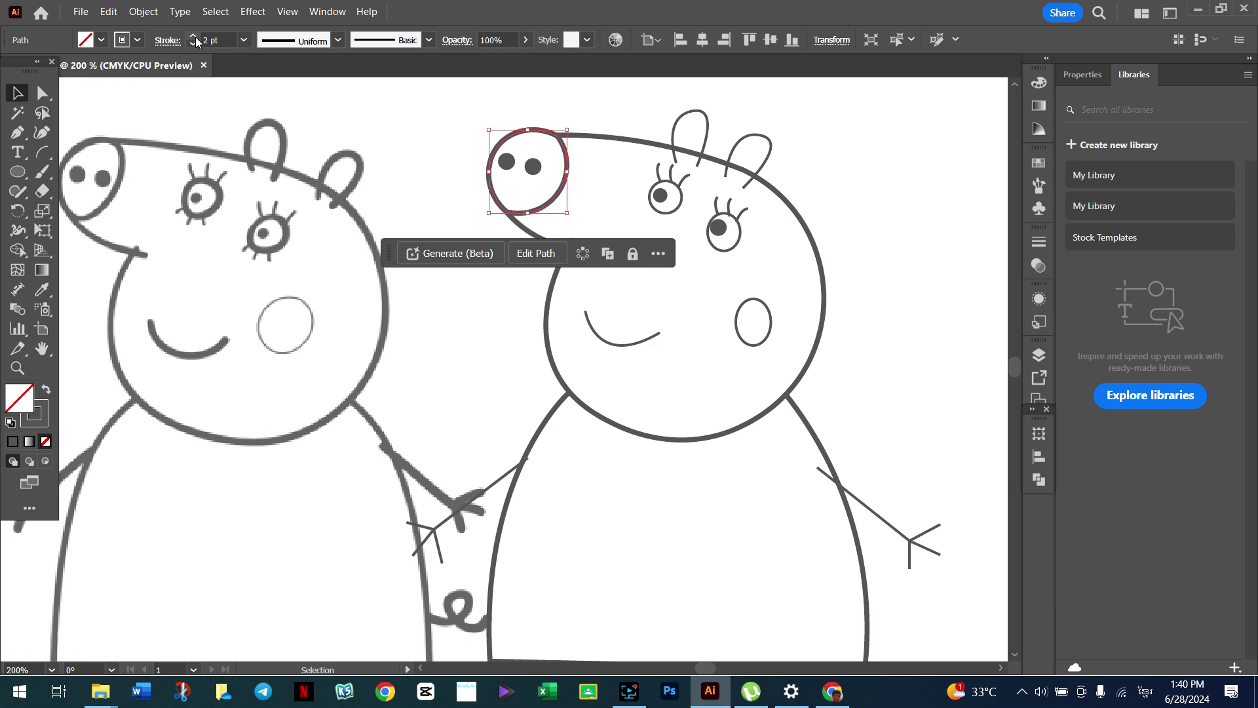
left_click(891, 223)
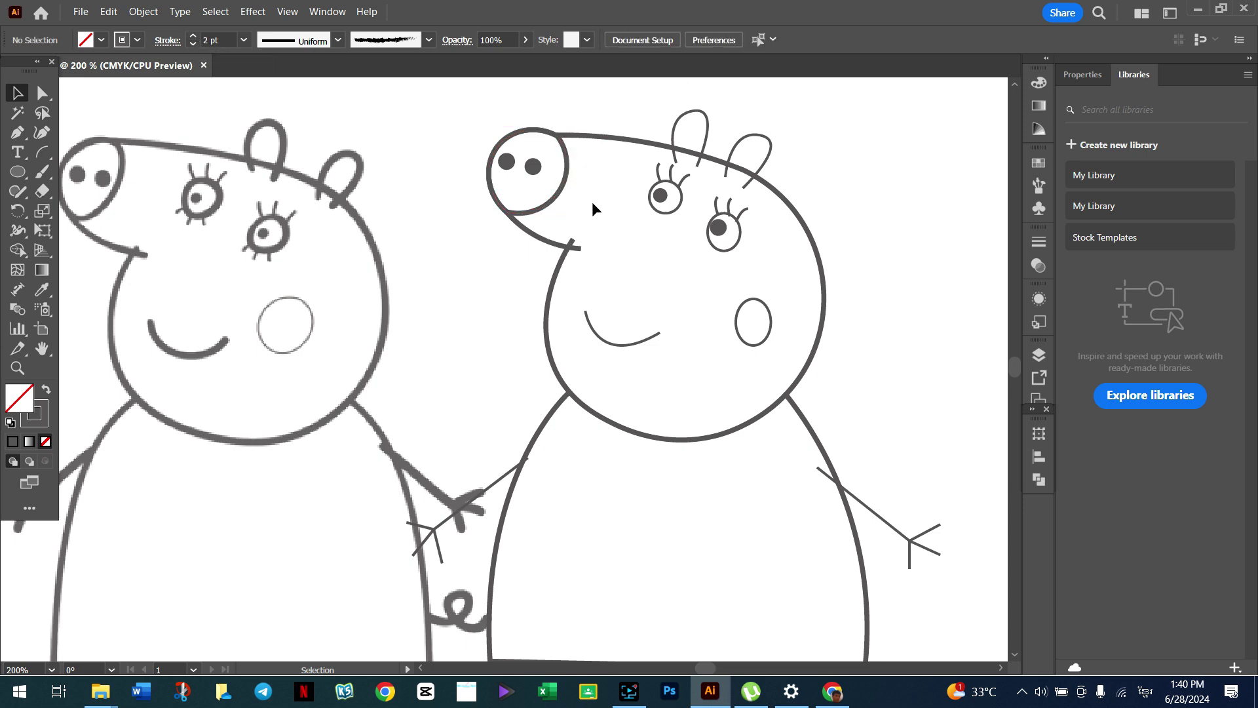
scroll(592, 204, "up", 1)
left_click(671, 144)
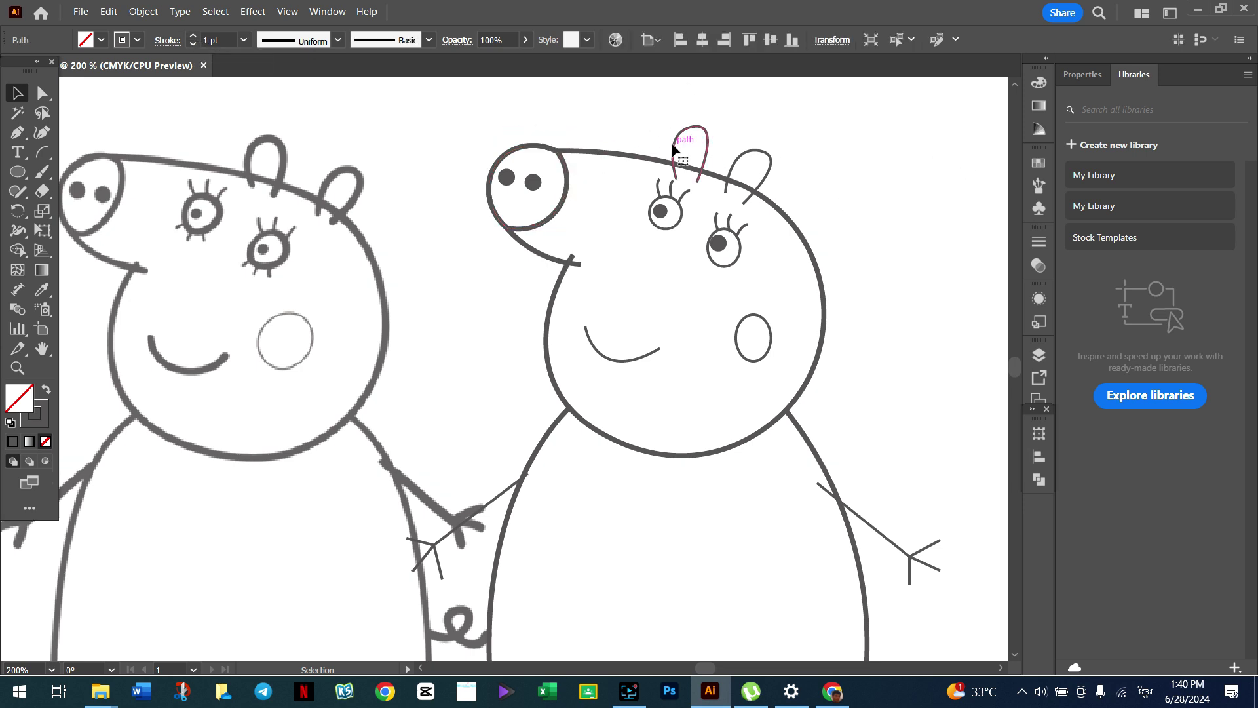
left_click(748, 150, "shift")
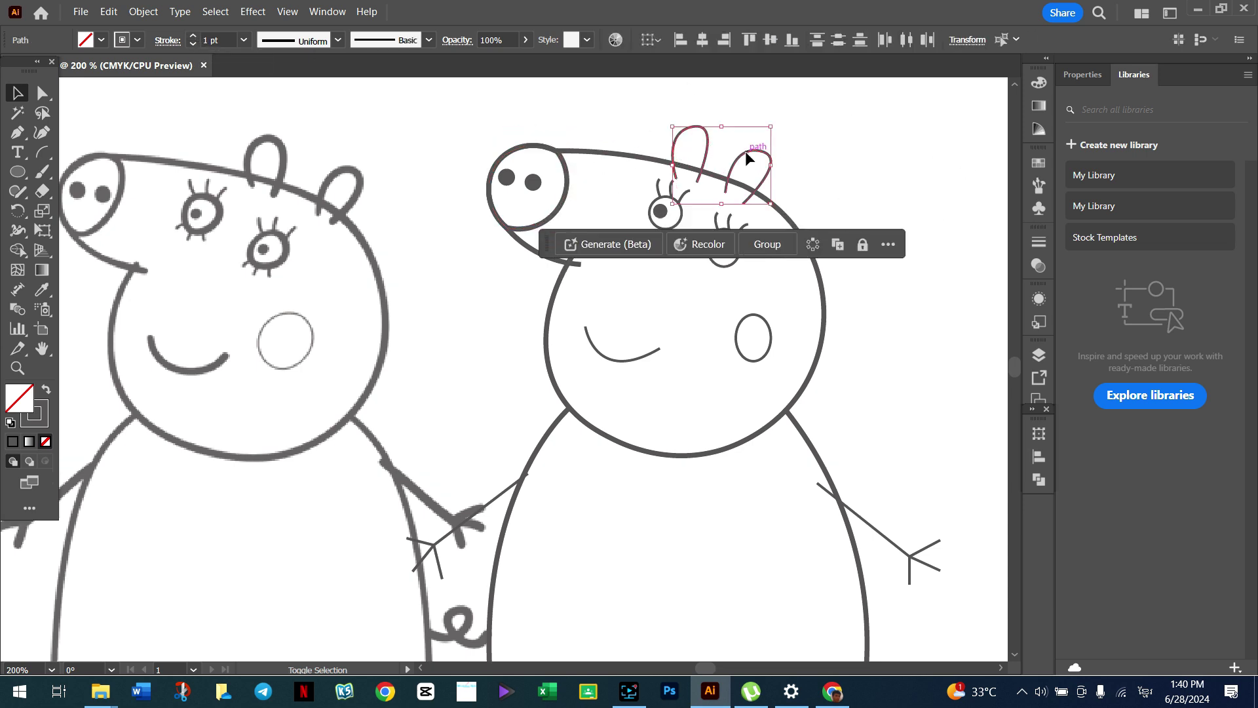
left_click(194, 36)
left_click(895, 115)
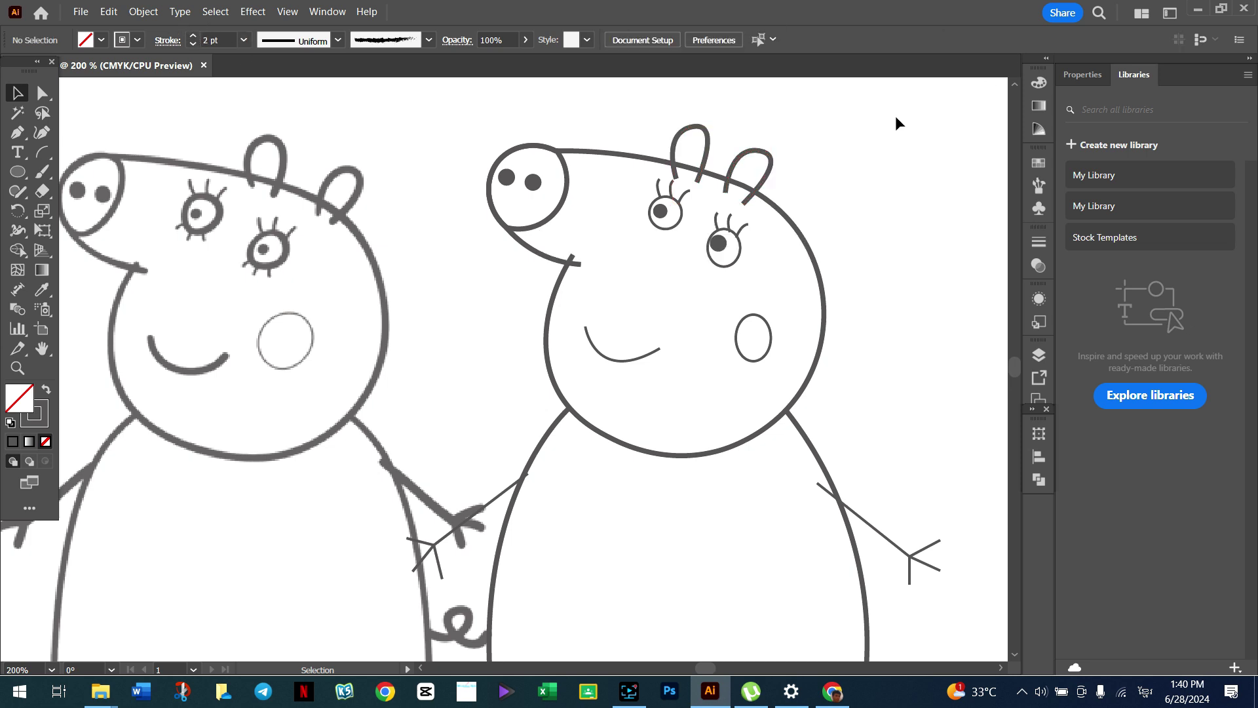
Step: Thicken the left eye outline to 2 pt and check the right eye outline
scroll(714, 251, "up", 1)
left_click(662, 258)
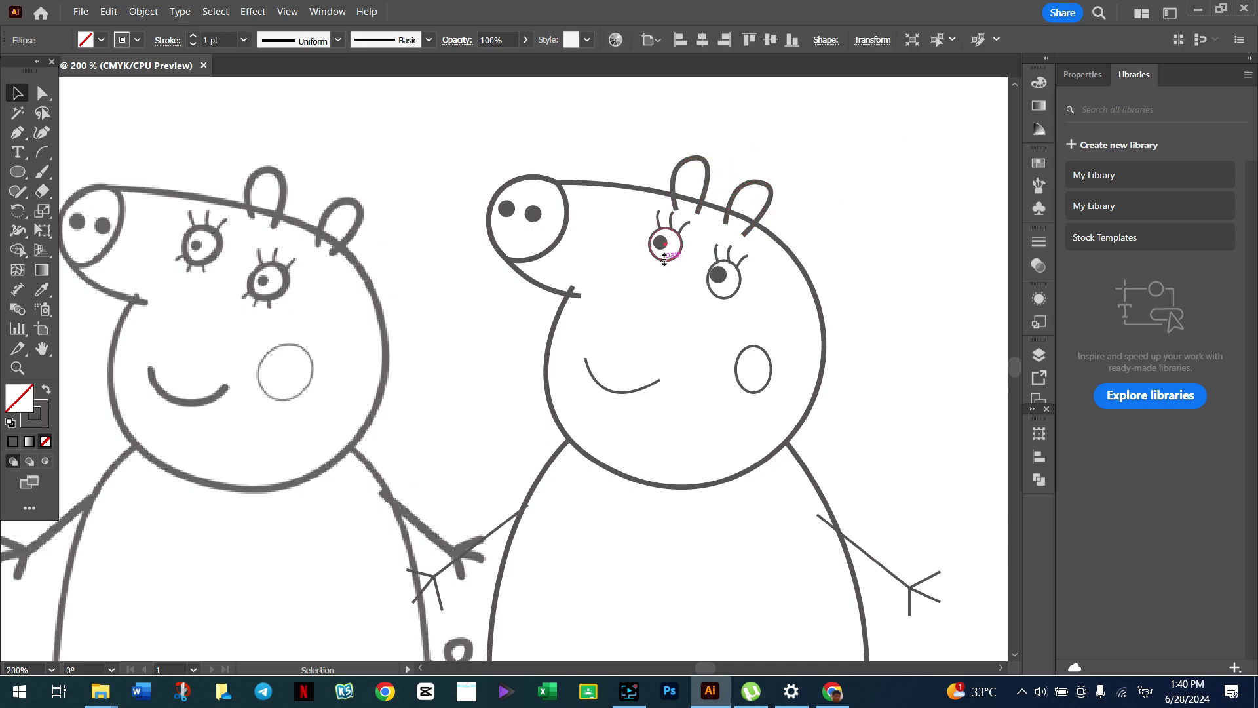
left_click(193, 36)
left_click(823, 139)
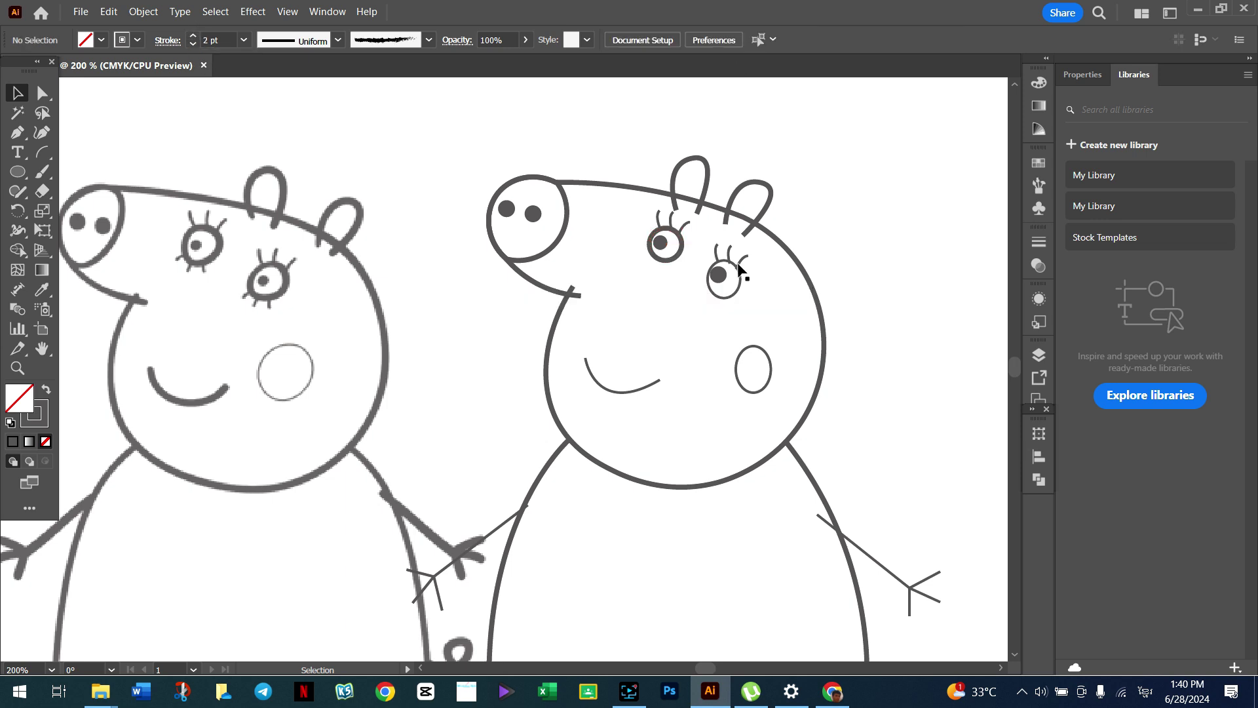
left_click(715, 294)
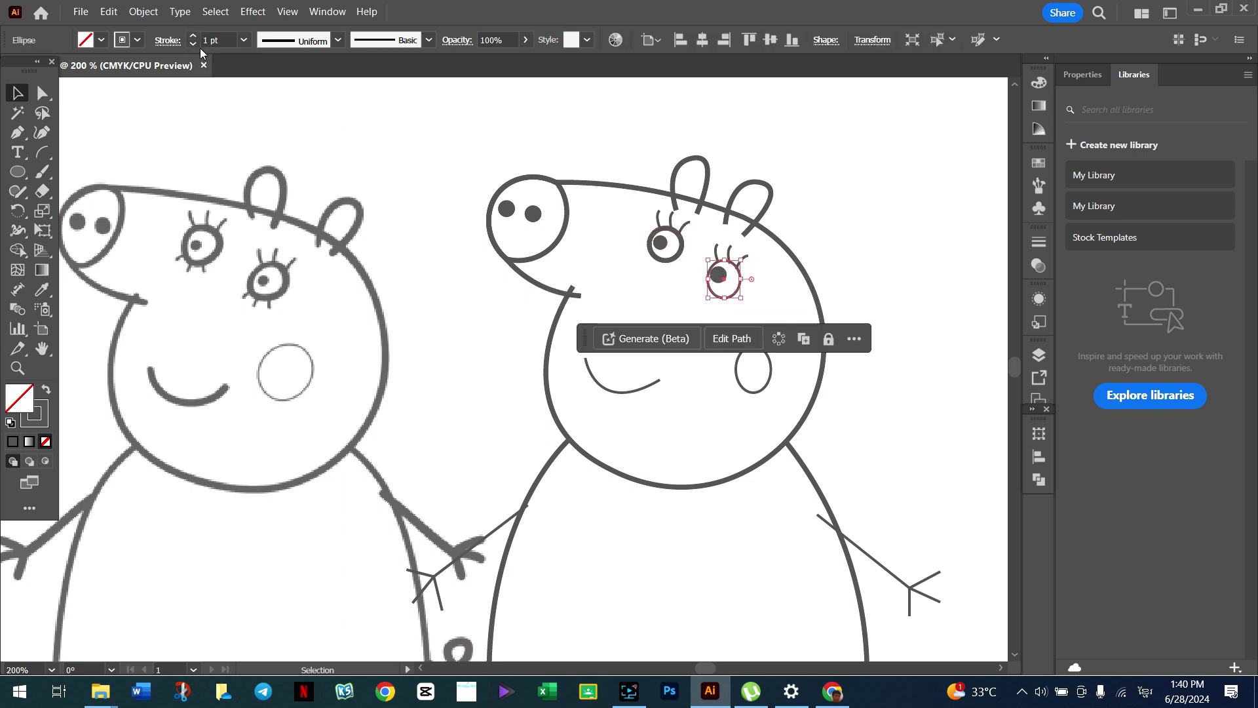
left_click(914, 197)
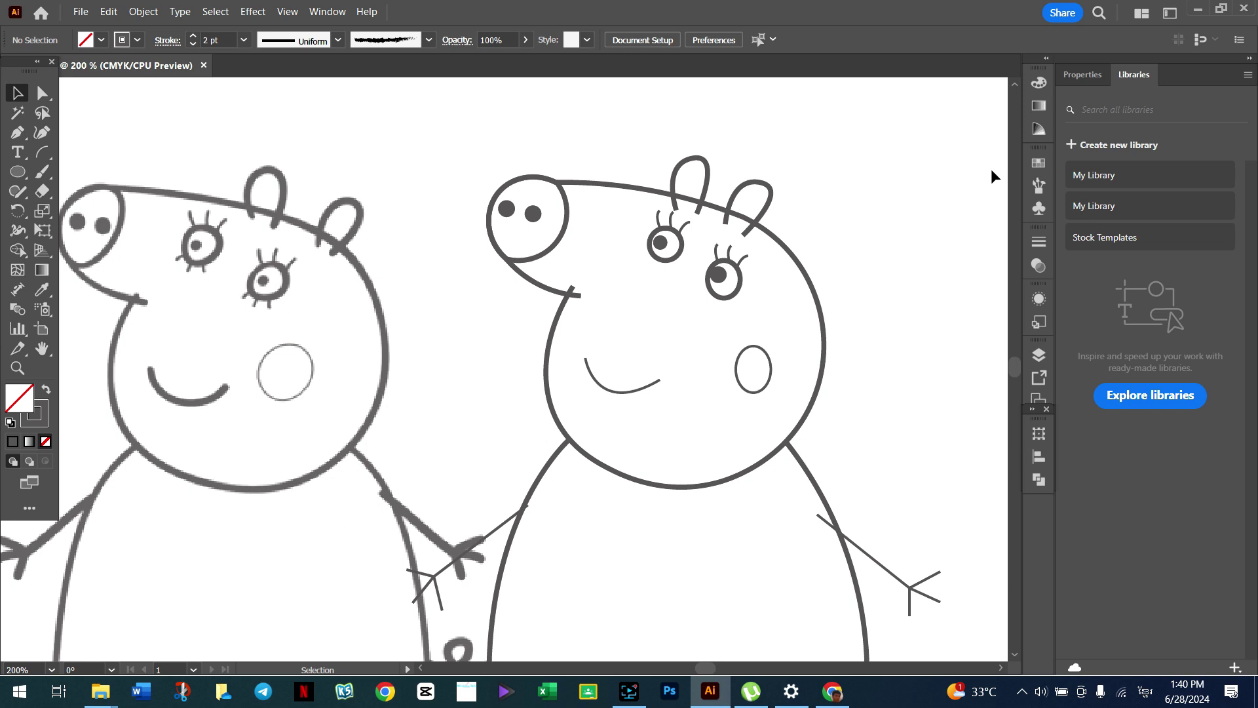
Step: Check the mouth curve's outline and review the finished face
scroll(969, 177, "down", 3)
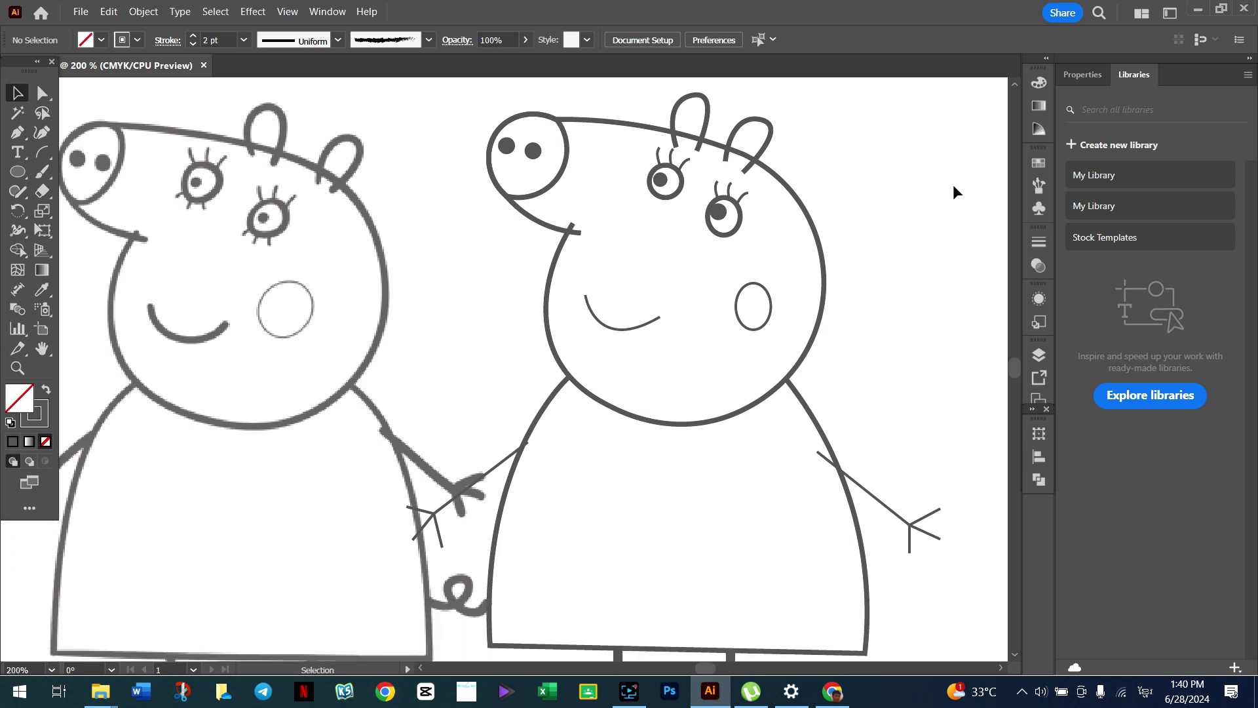
left_click(599, 327)
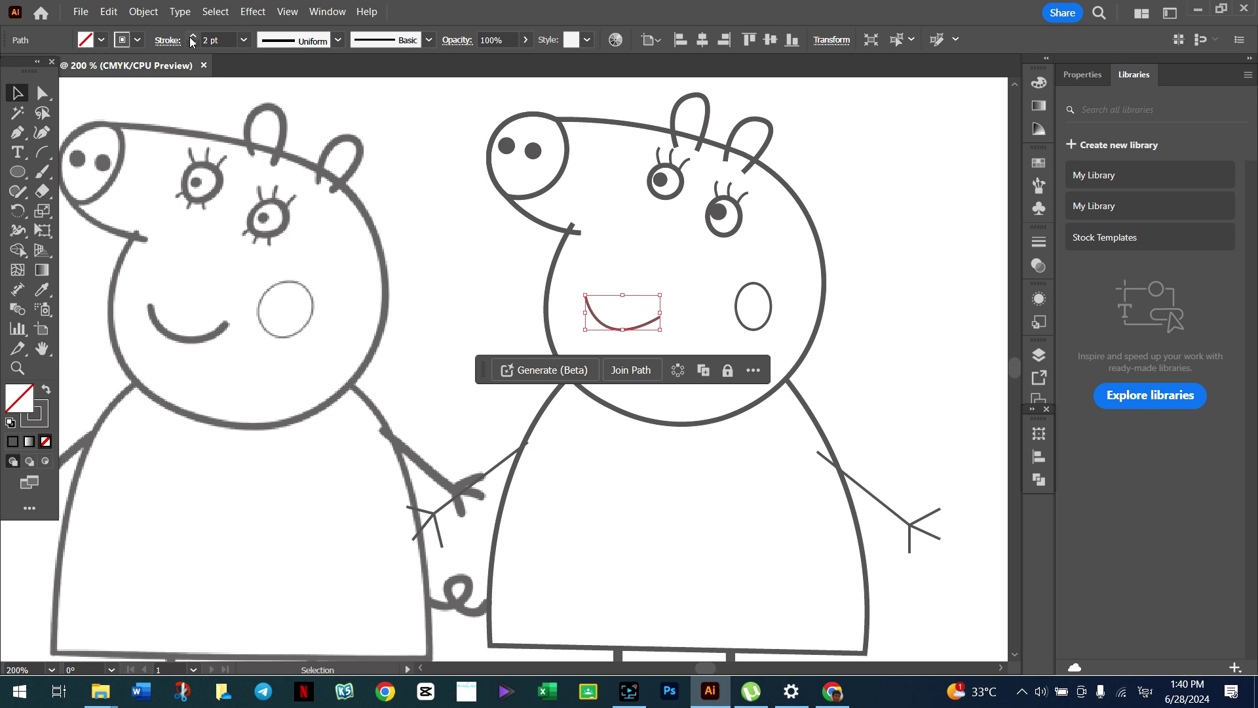
left_click(965, 242)
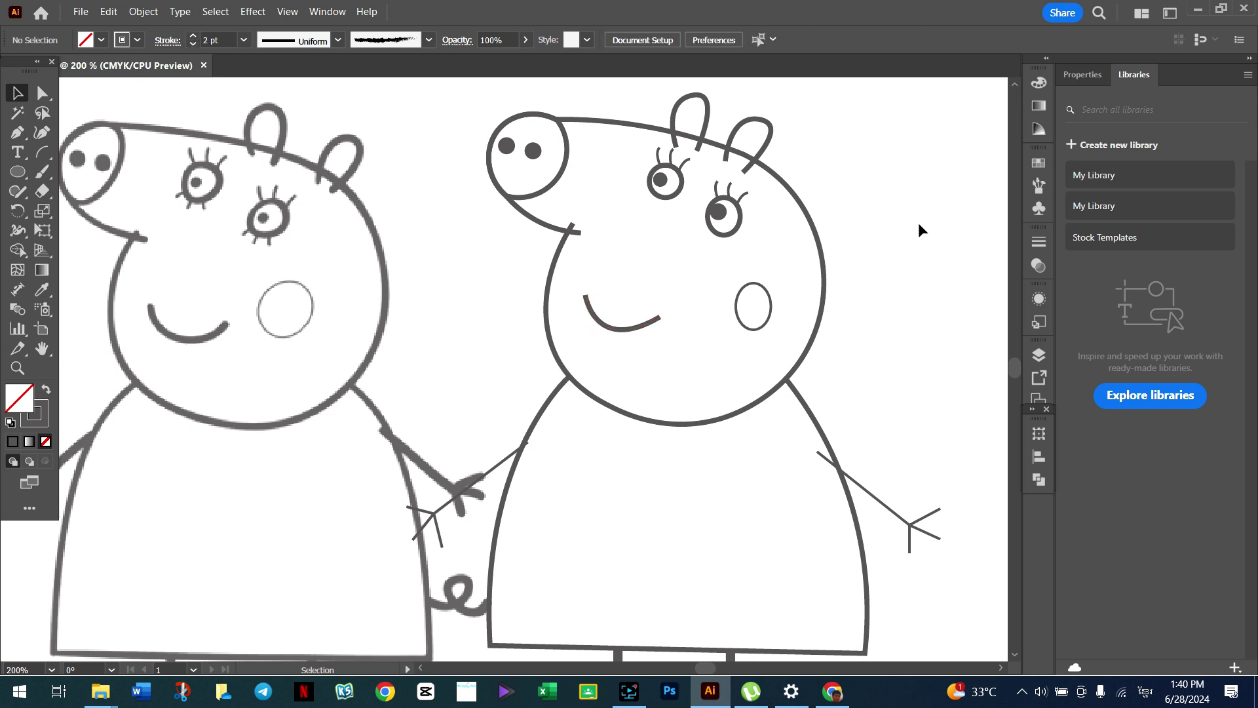
scroll(920, 230, "up", 1)
scroll(919, 229, "down", 3)
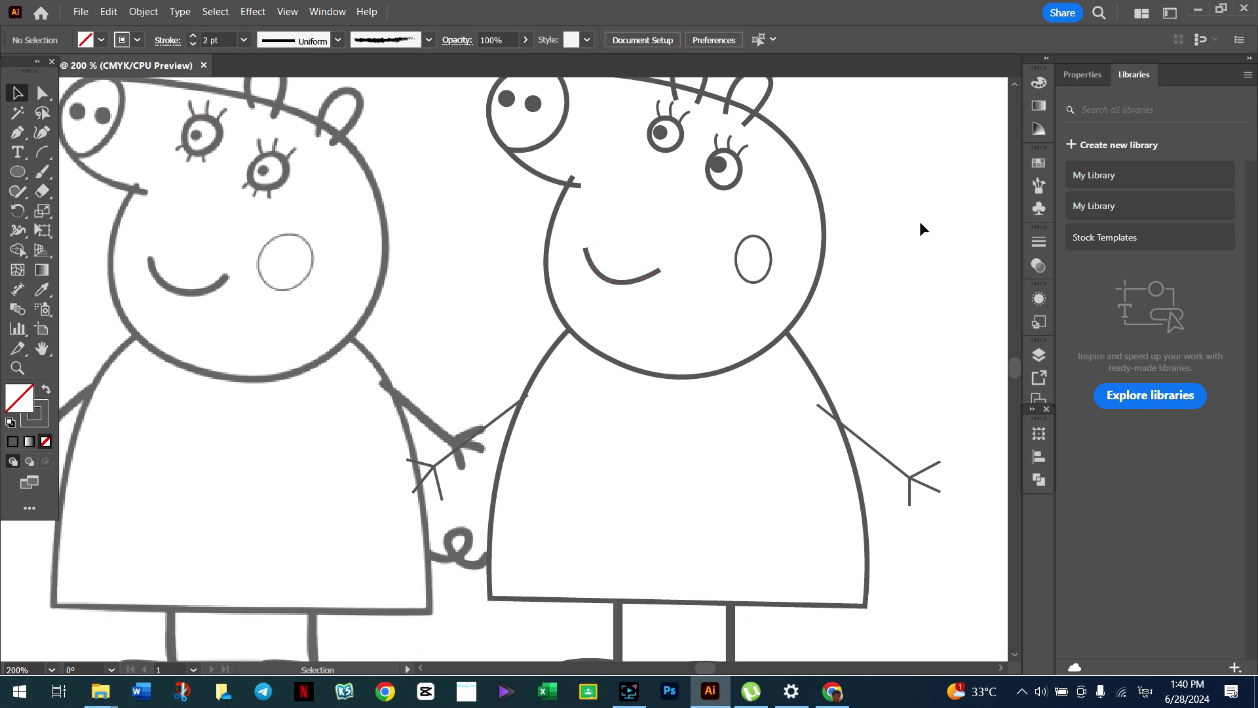
scroll(919, 222, "up", 2)
scroll(920, 218, "up", 2)
scroll(920, 218, "down", 2)
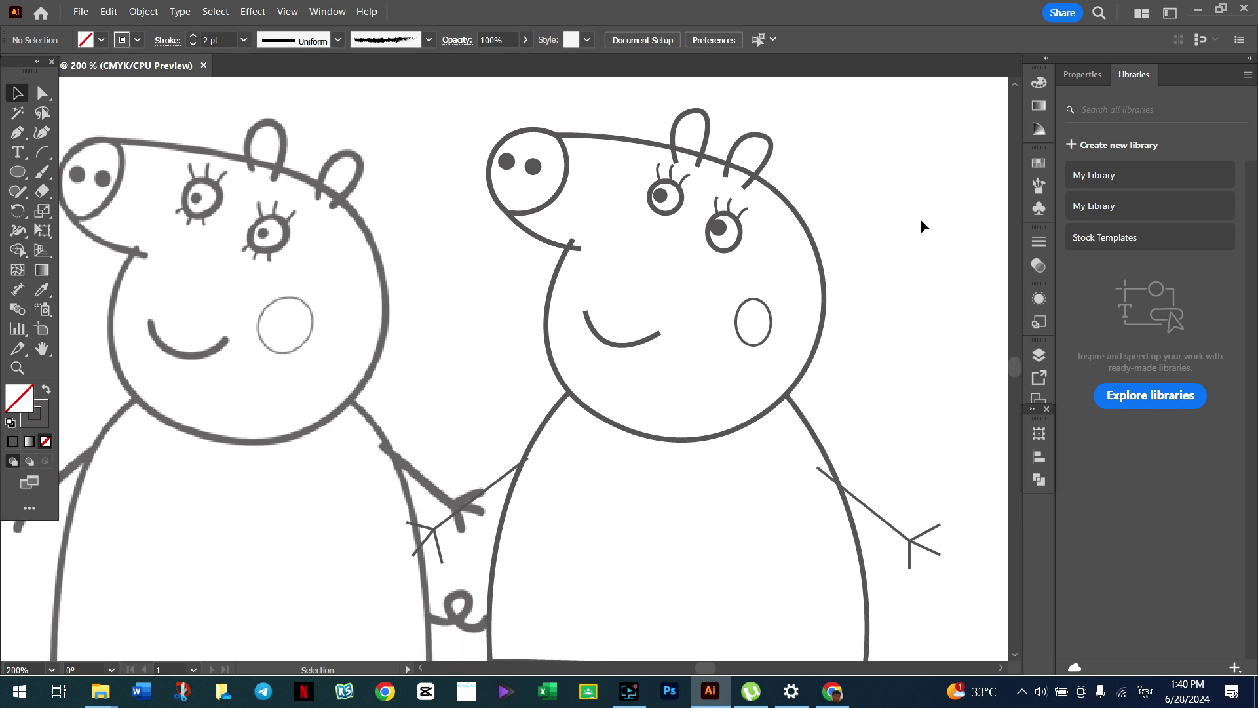
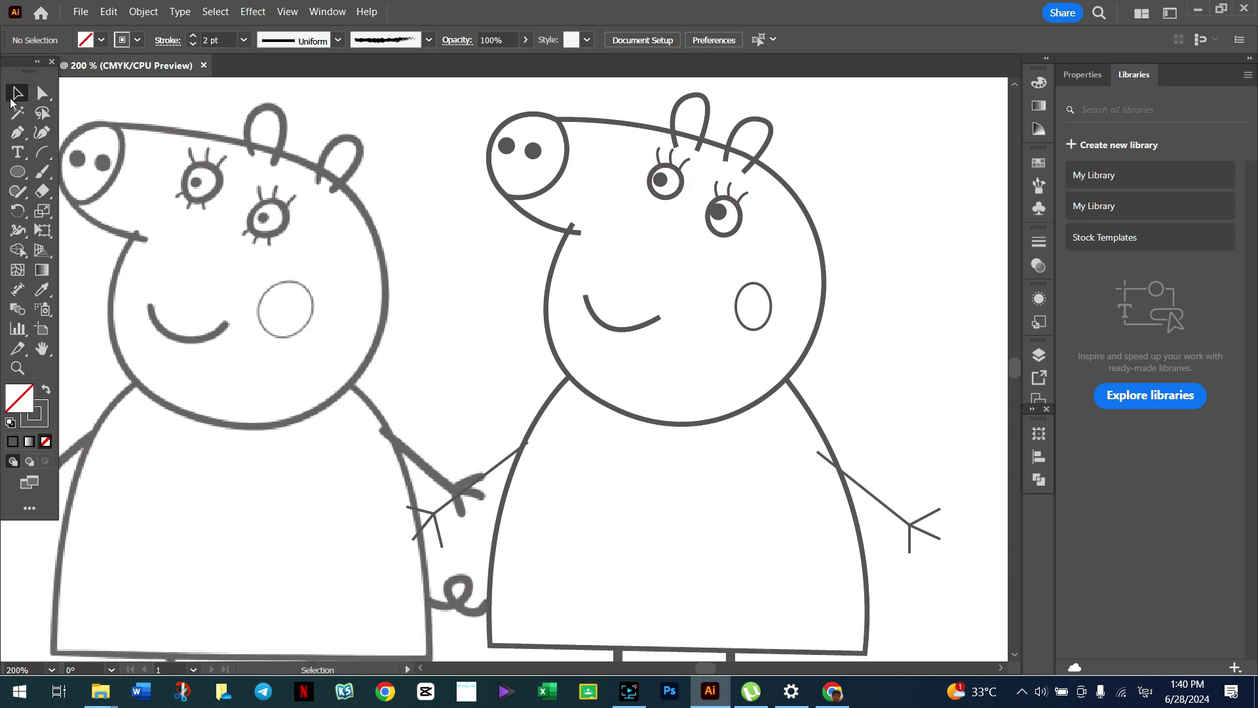
Step: Zoom in to 600% on the pig's eyes
left_click(18, 368)
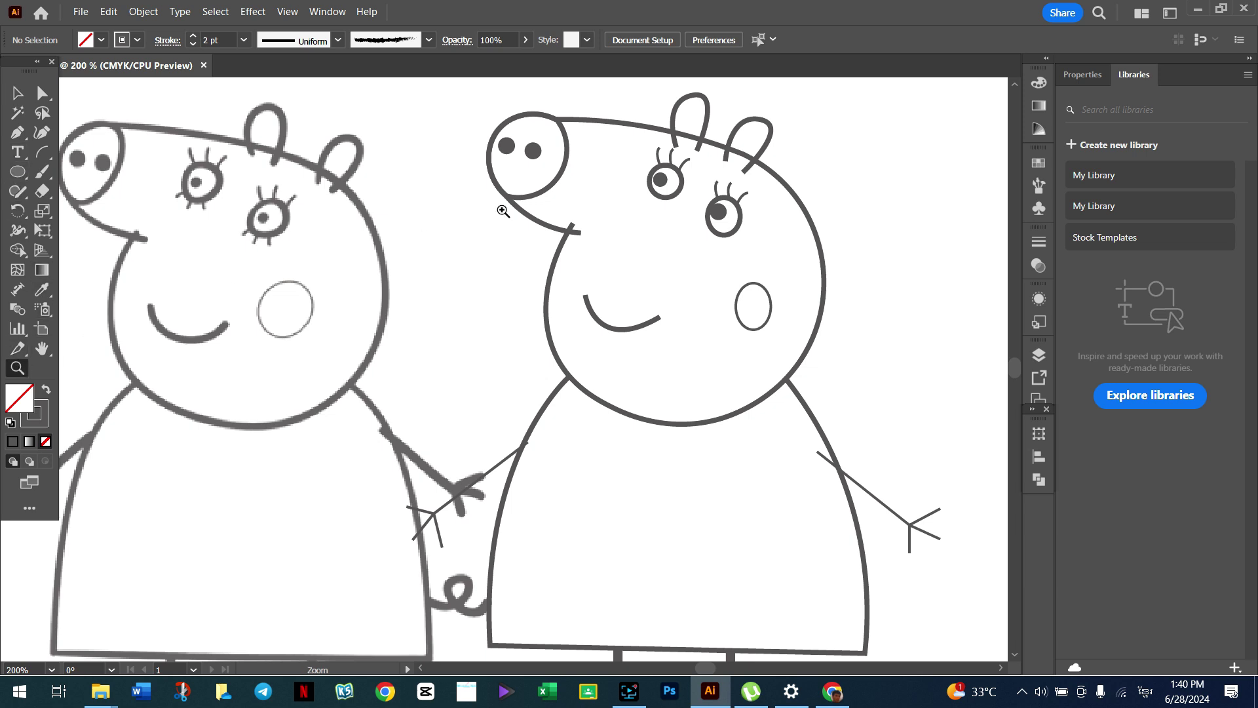
left_click(712, 221)
scroll(495, 314, "down", 2)
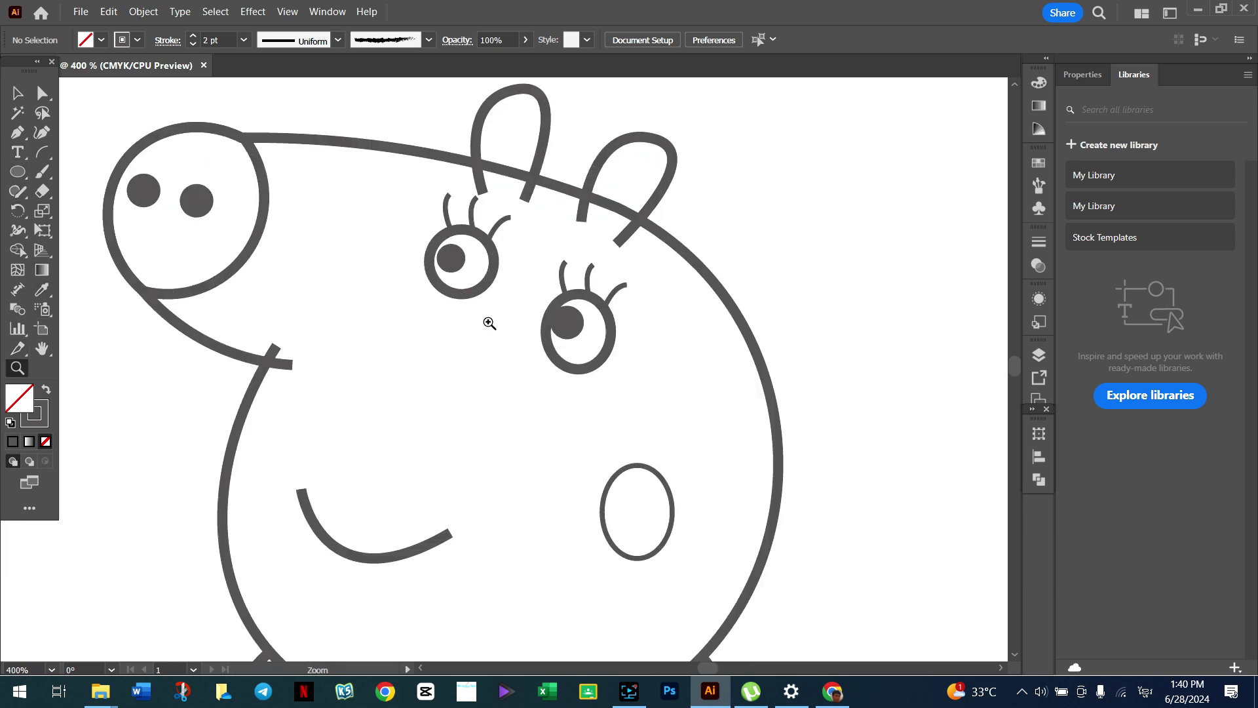
left_click(468, 291)
Step: Reshape the left eye oval with the Curvature Tool, pulling its bottom point leftward
left_click(42, 132)
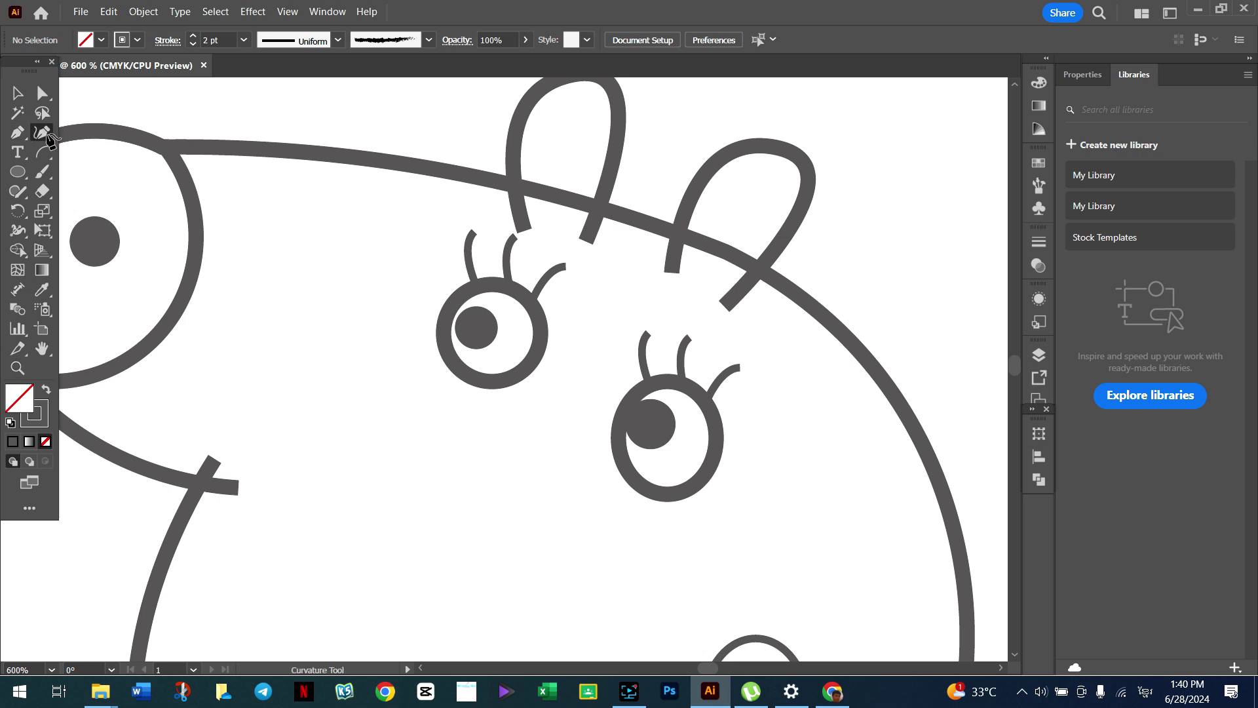
left_click(459, 376)
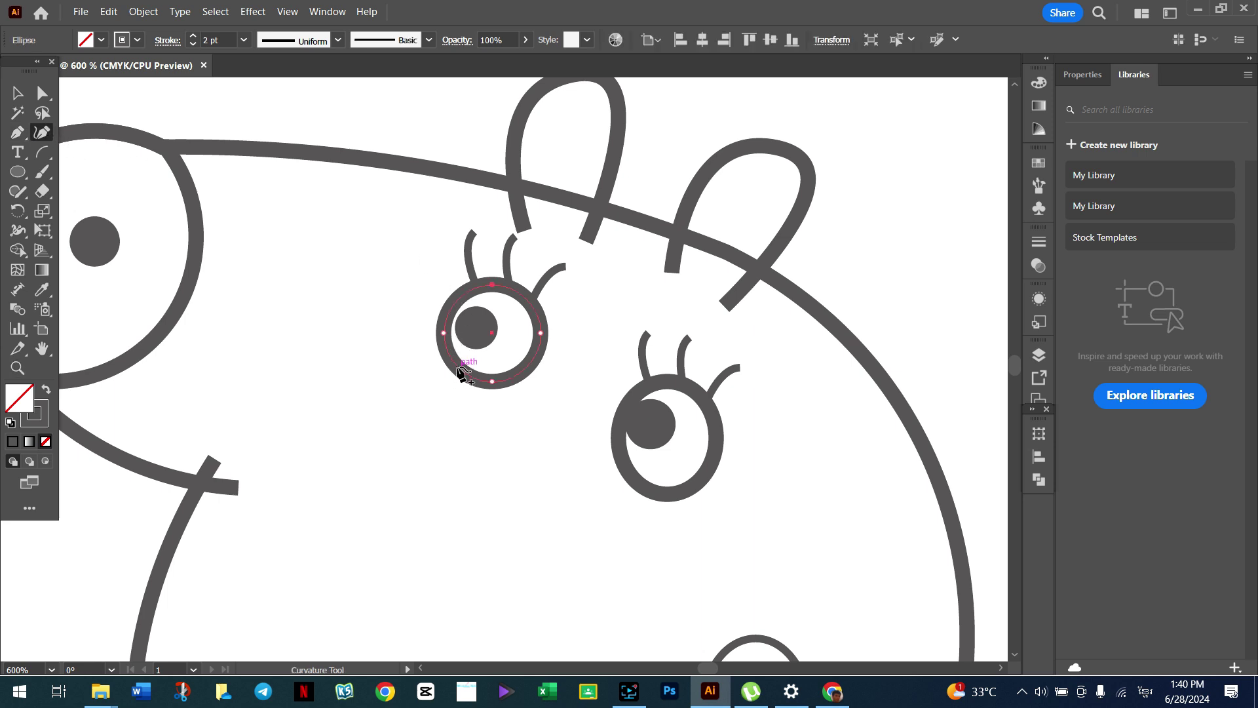
left_click(538, 333)
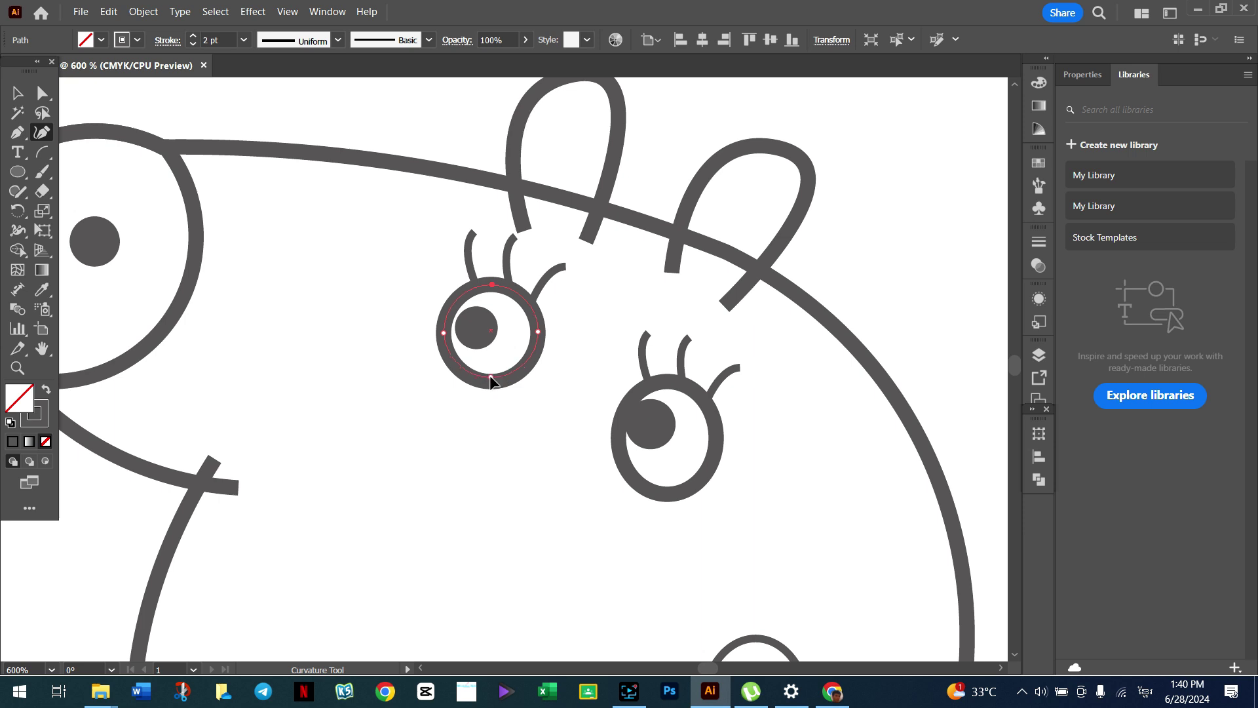
left_click_drag(490, 376, 461, 377)
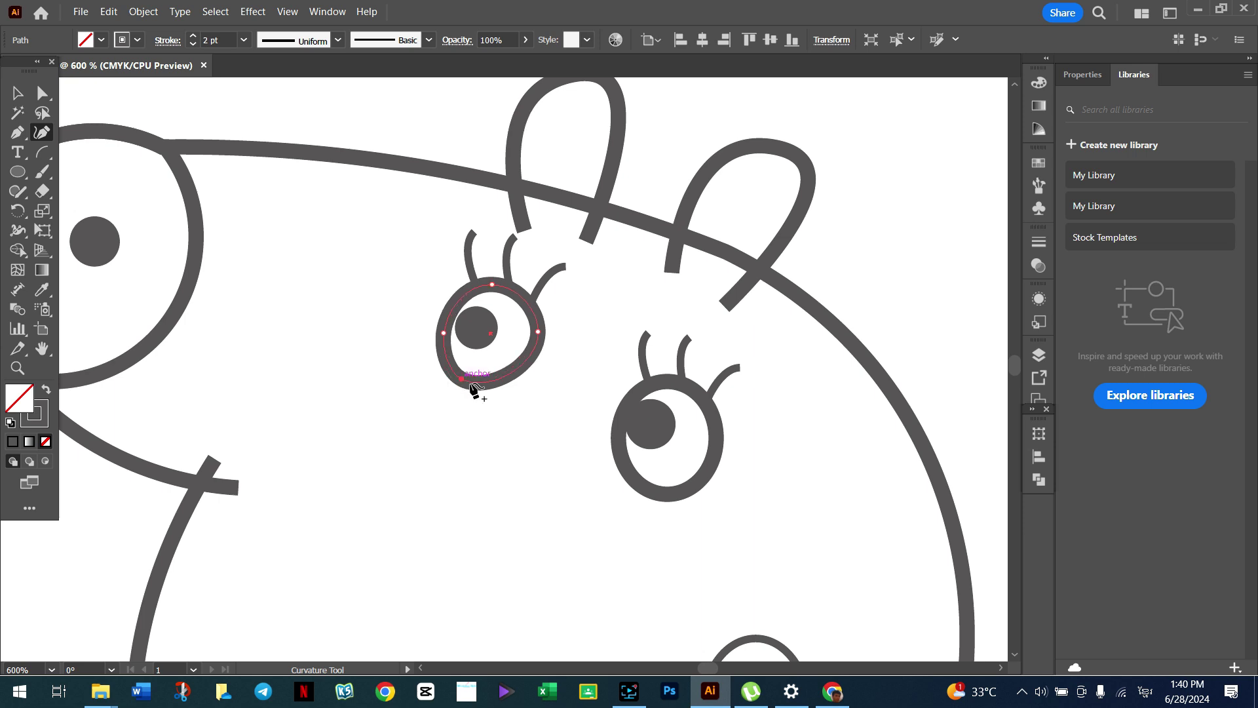
Step: Reshape the right eye oval by adding and moving points, undoing a stray pupil point
left_click(714, 463)
left_click_drag(713, 437, 709, 436)
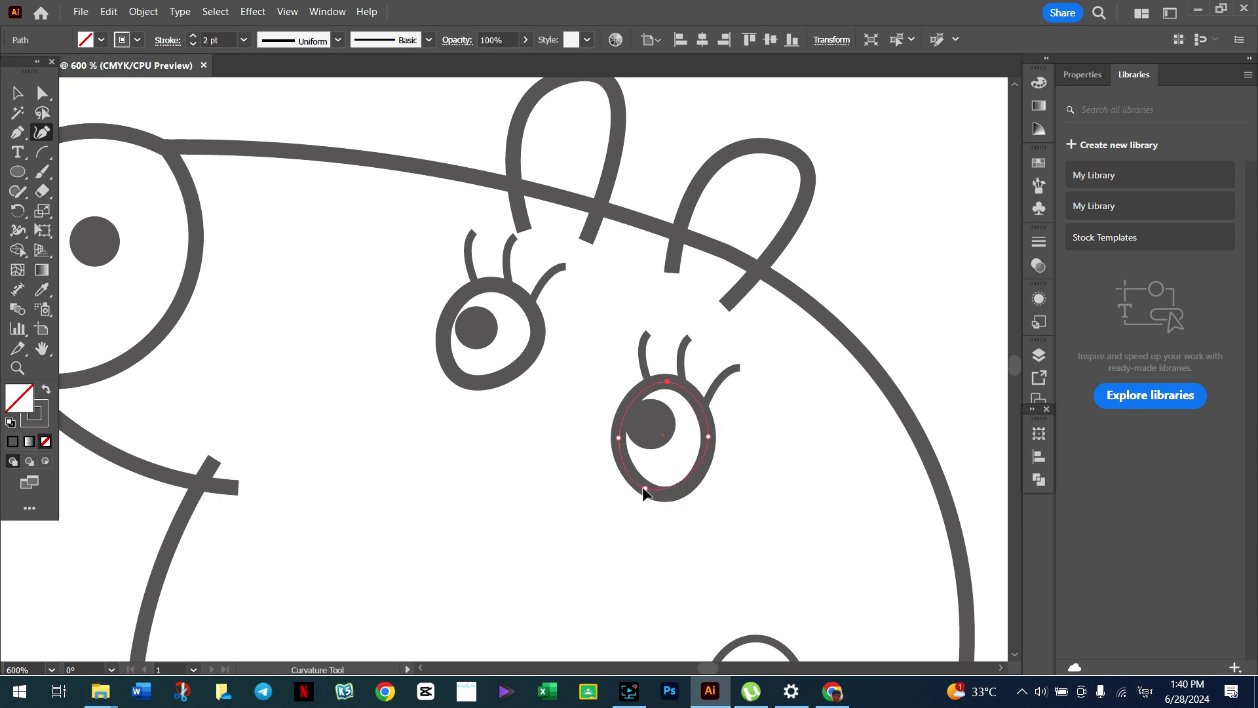
left_click(642, 488)
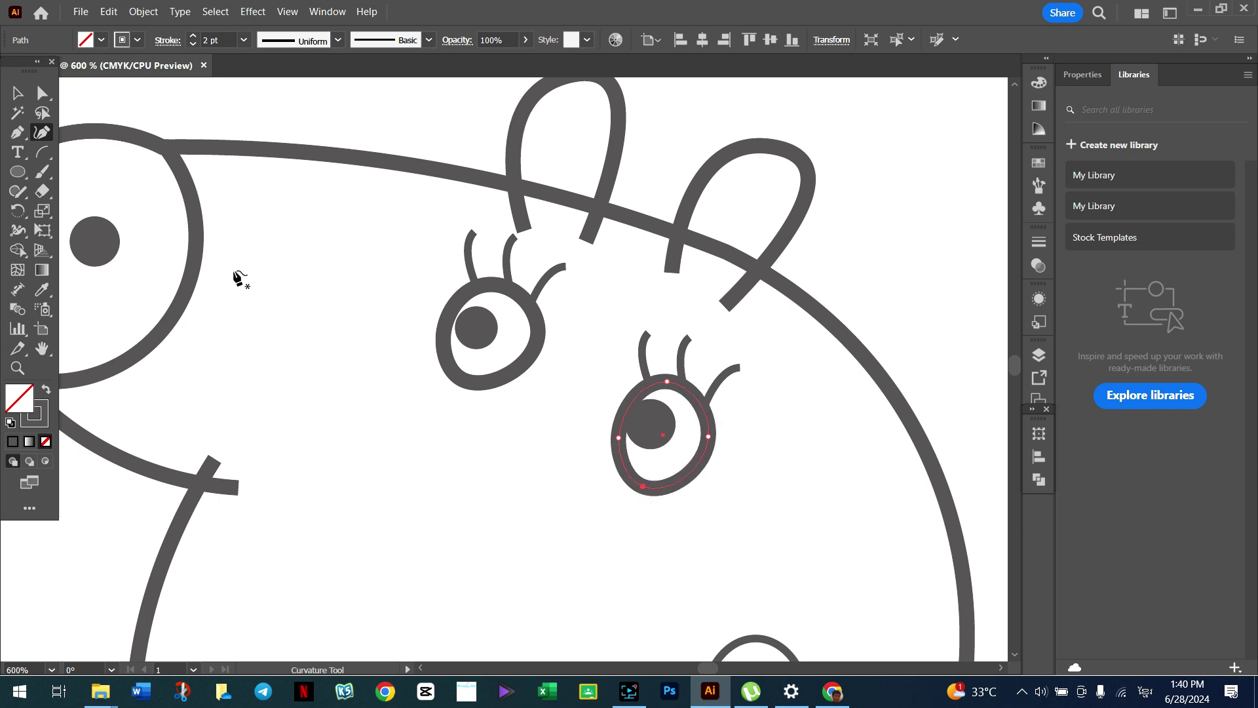
left_click(490, 329)
key("ctrl+z")
left_click(16, 91)
Step: Scale down the left and right pupils from a corner
left_click(476, 328)
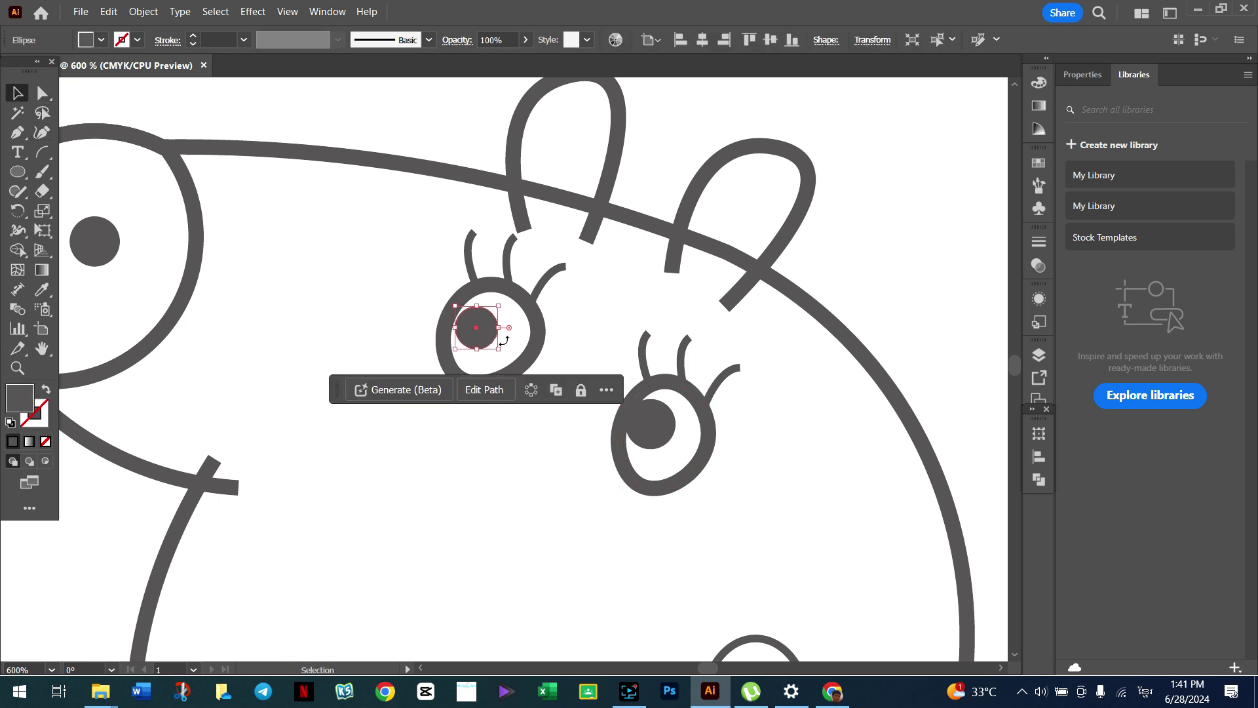
left_click_drag(502, 354, 489, 343)
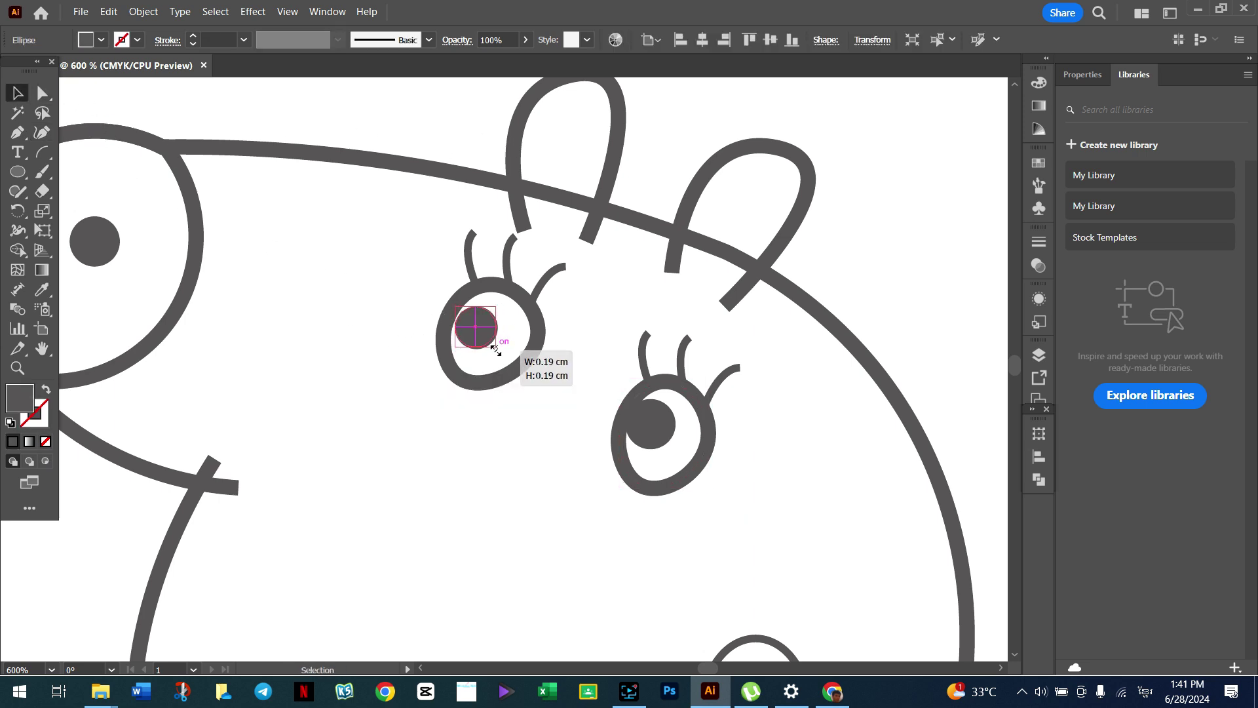
left_click(388, 250)
left_click(632, 429)
left_click_drag(675, 449, 661, 443)
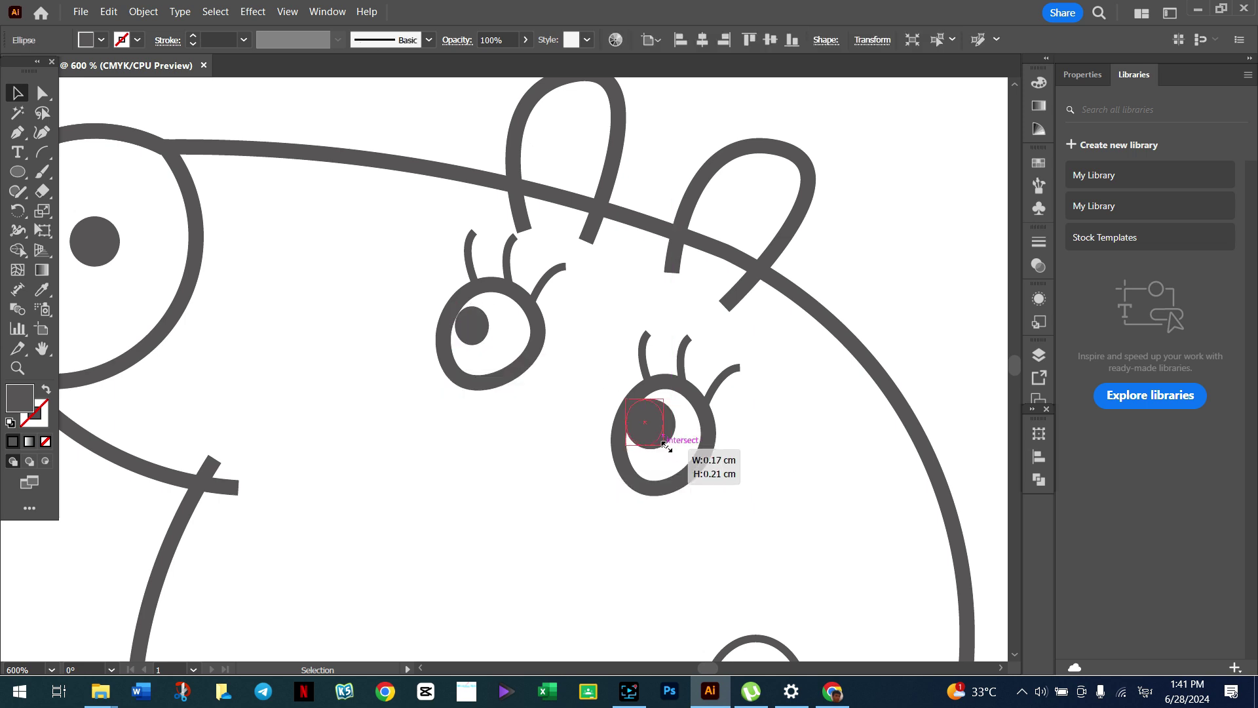
left_click(554, 417)
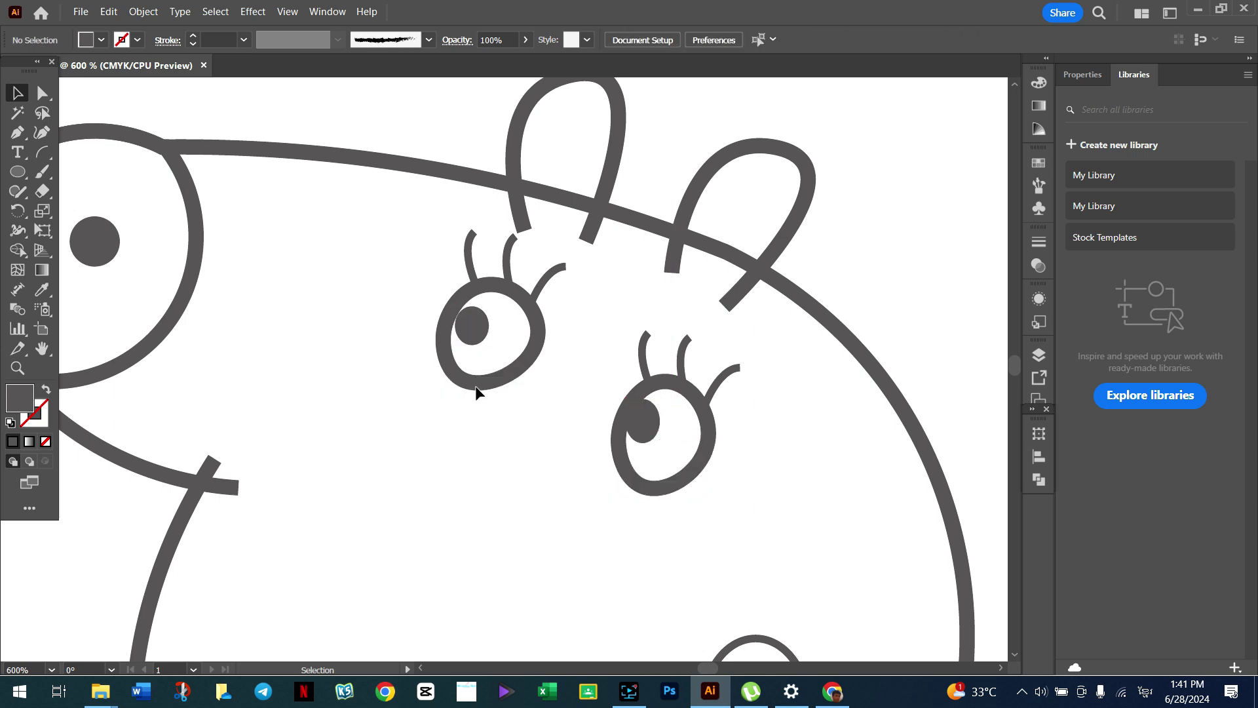
Step: Rotate the right pupil into a tilted oval and nudge it slightly right
scroll(458, 383, "down", 2)
left_click(644, 374)
mouse_move(662, 372)
left_mouse_down()
mouse_move(646, 373)
mouse_move(654, 379)
left_mouse_up()
left_click(532, 424)
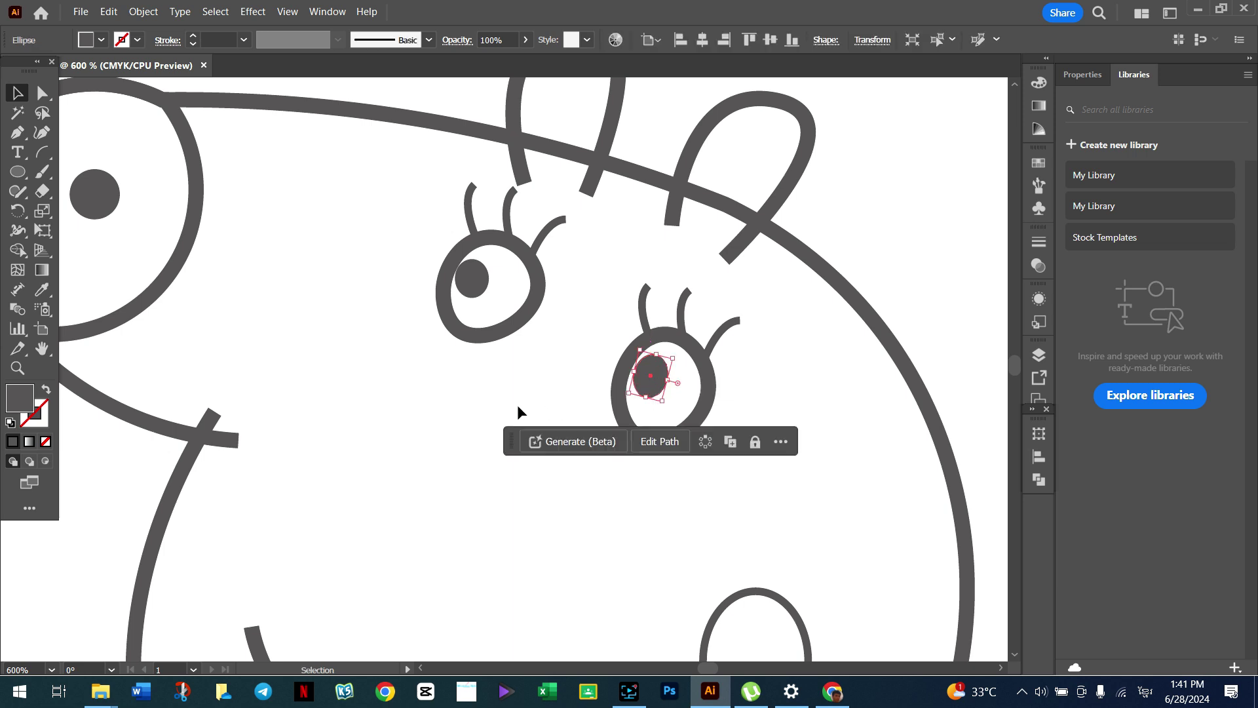
left_click(452, 387)
scroll(303, 357, "up", 2)
scroll(273, 363, "up", 2)
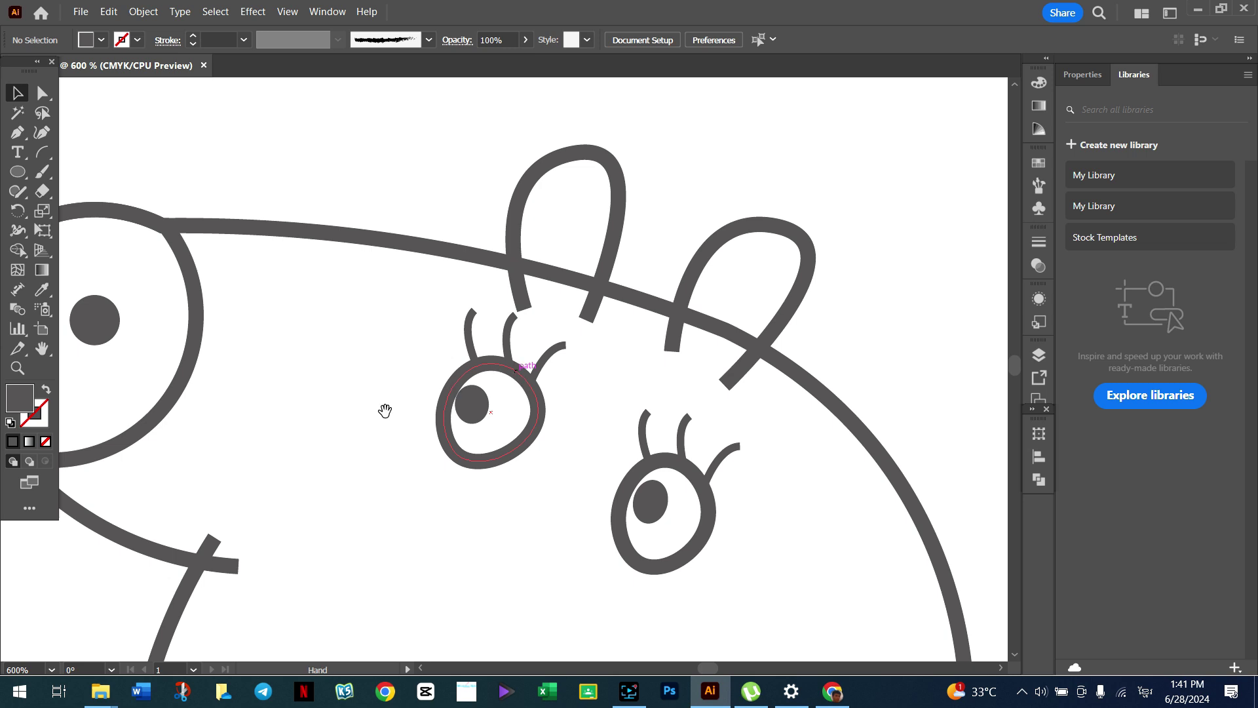
Step: Bring the cheek oval into view and thin its stroke to 0.5 pt
left_click_drag(385, 413, 371, 258)
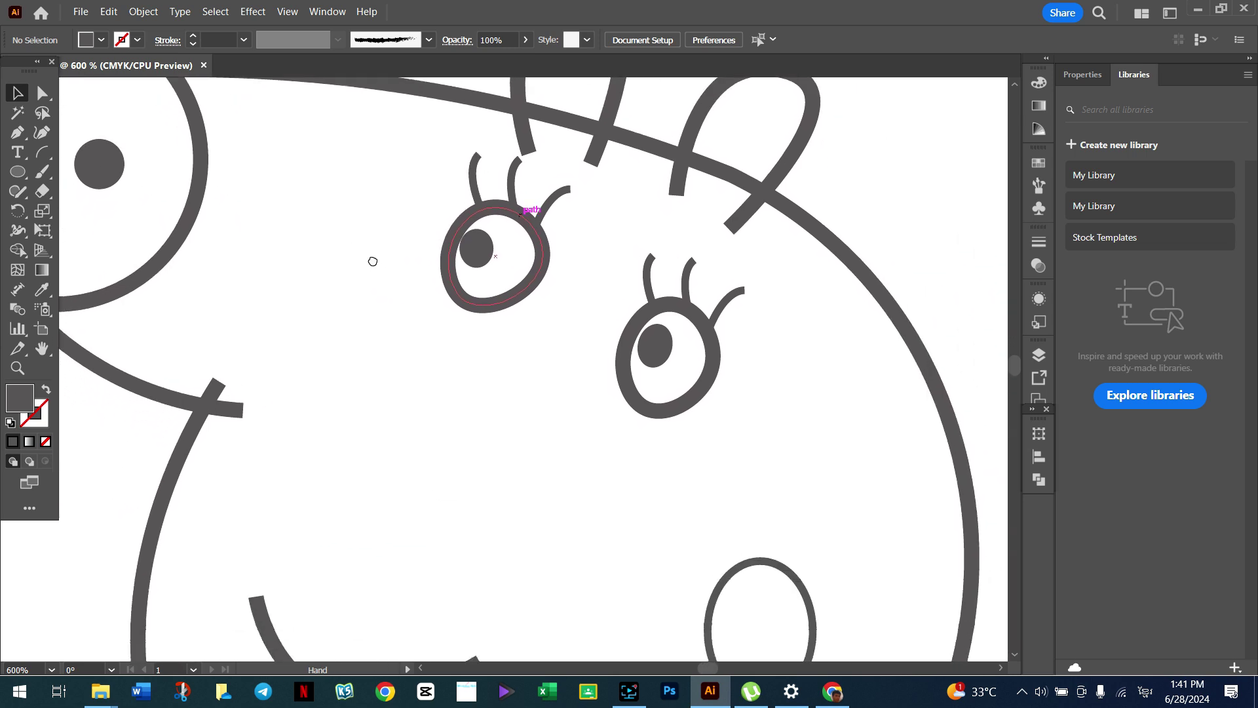
left_click_drag(511, 427, 497, 357)
left_click_drag(548, 468, 628, 401)
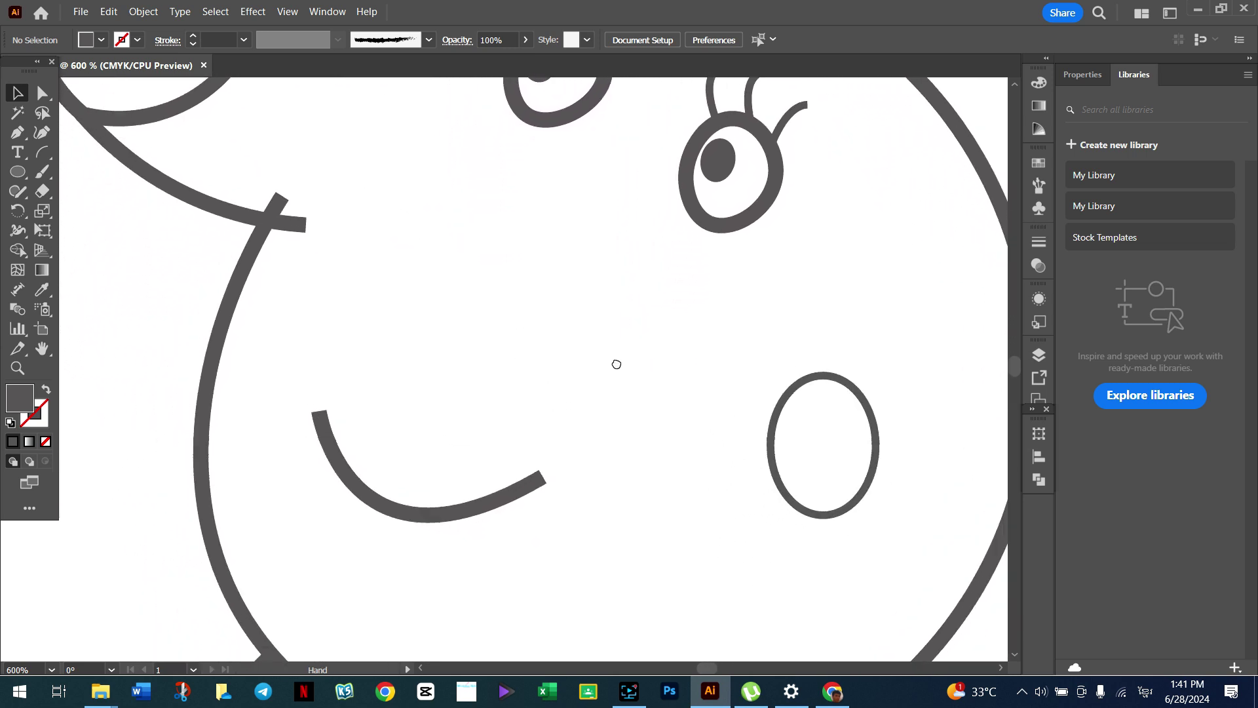
left_click_drag(809, 433, 764, 367)
left_click(716, 382)
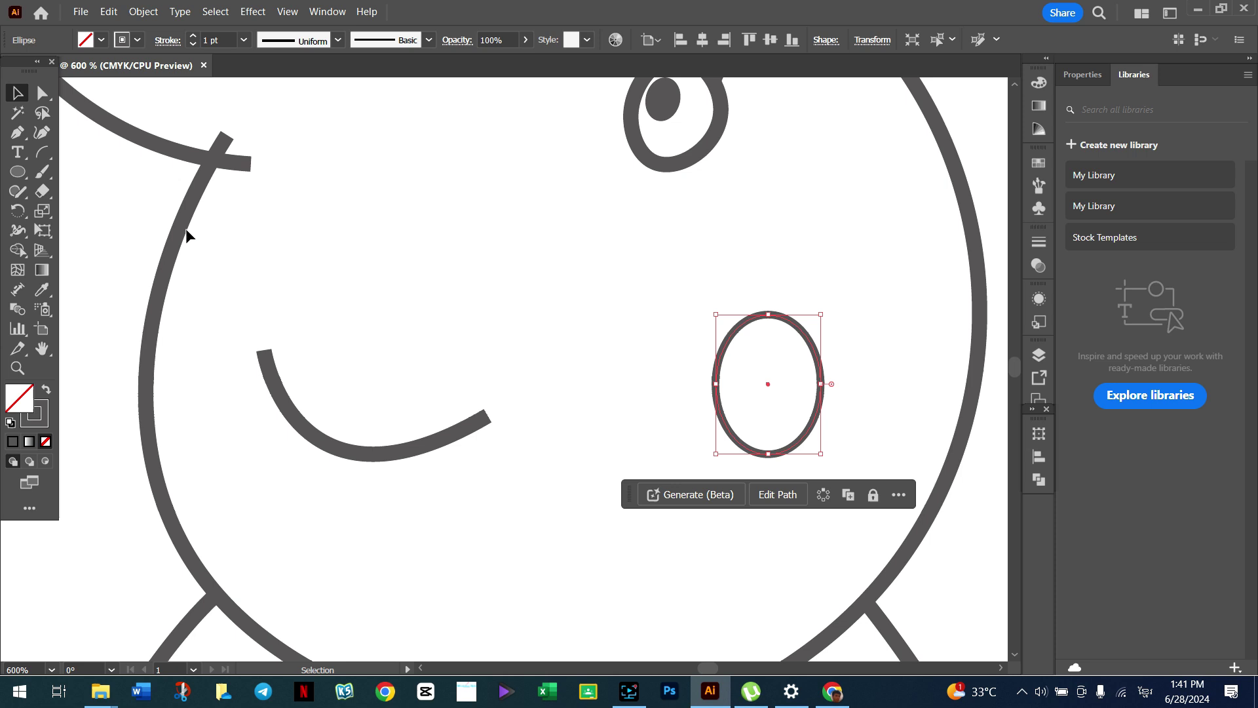
left_click(193, 44)
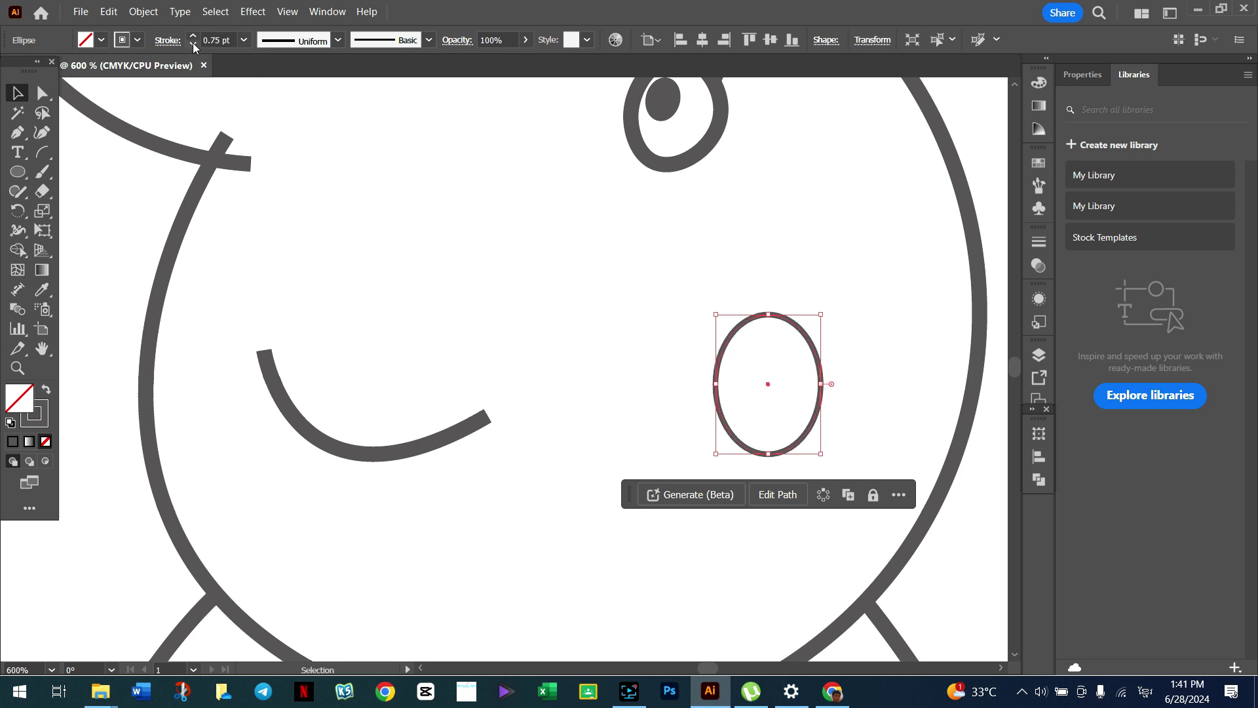
left_click(192, 44)
left_click(627, 235)
Step: Widen the cheek oval slightly and rotate it into a slight tilt
scroll(845, 311, "down", 1)
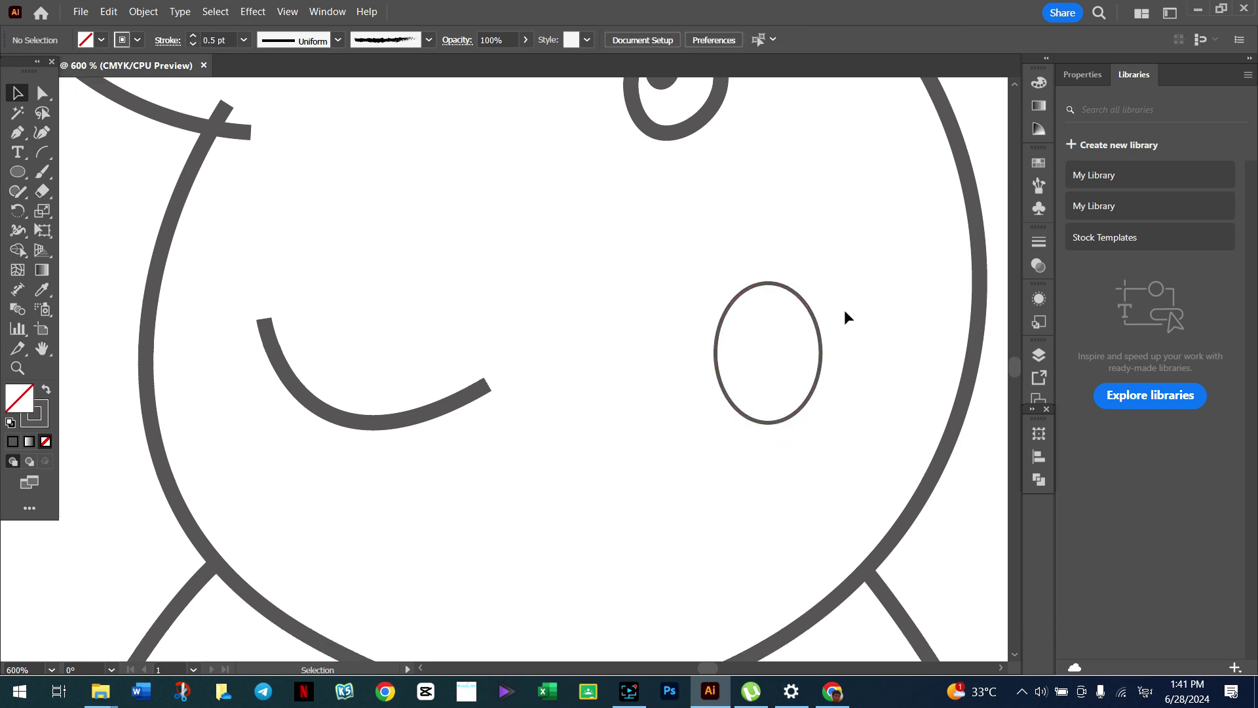
left_click(822, 352)
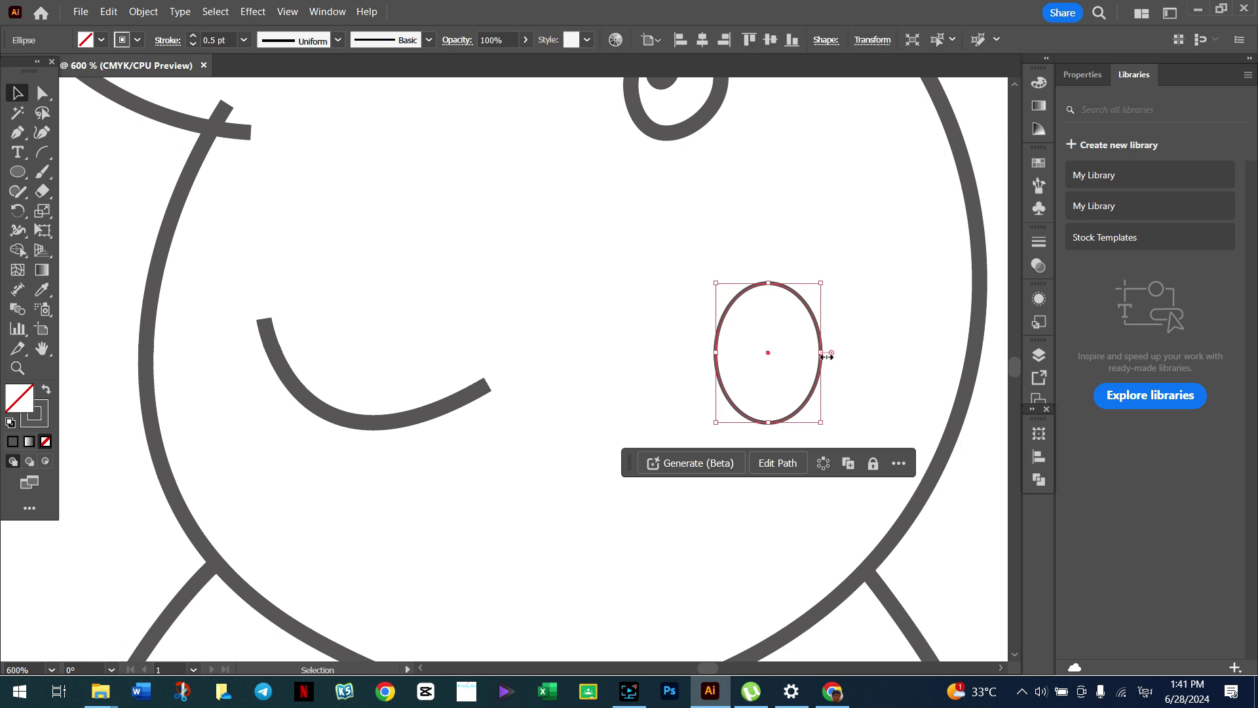
left_click_drag(821, 352, 829, 352)
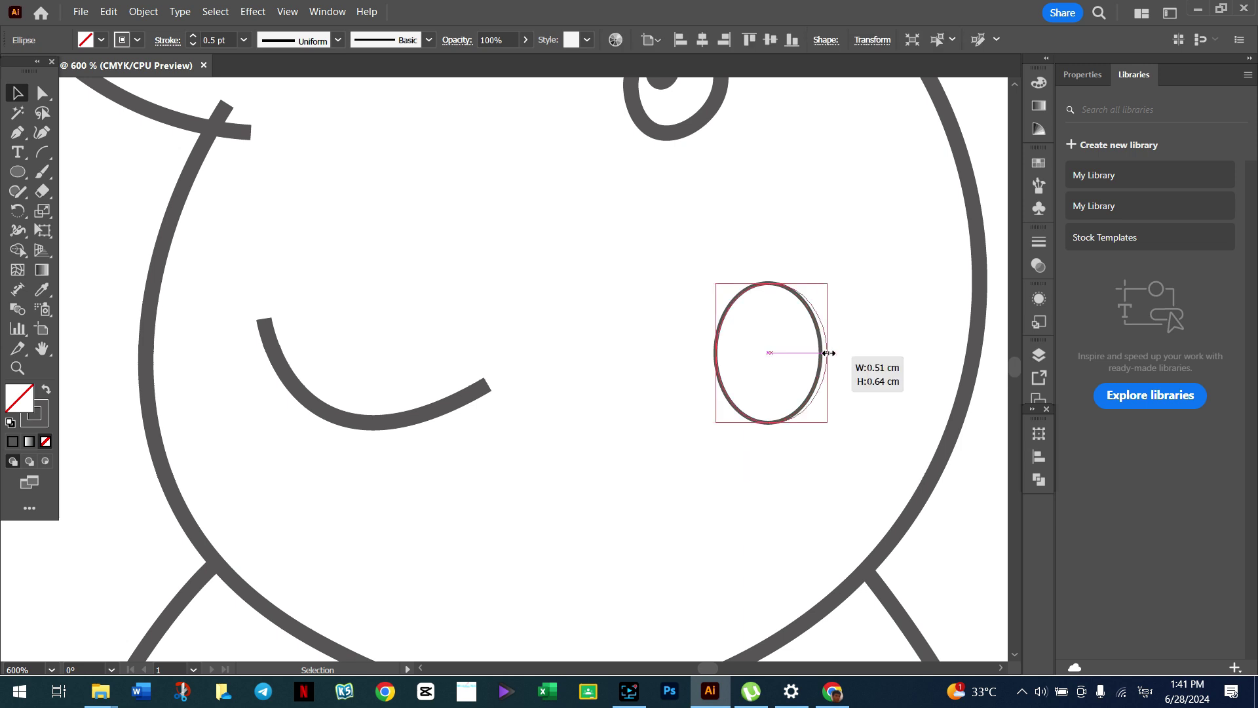
left_click(840, 282)
left_click(809, 303)
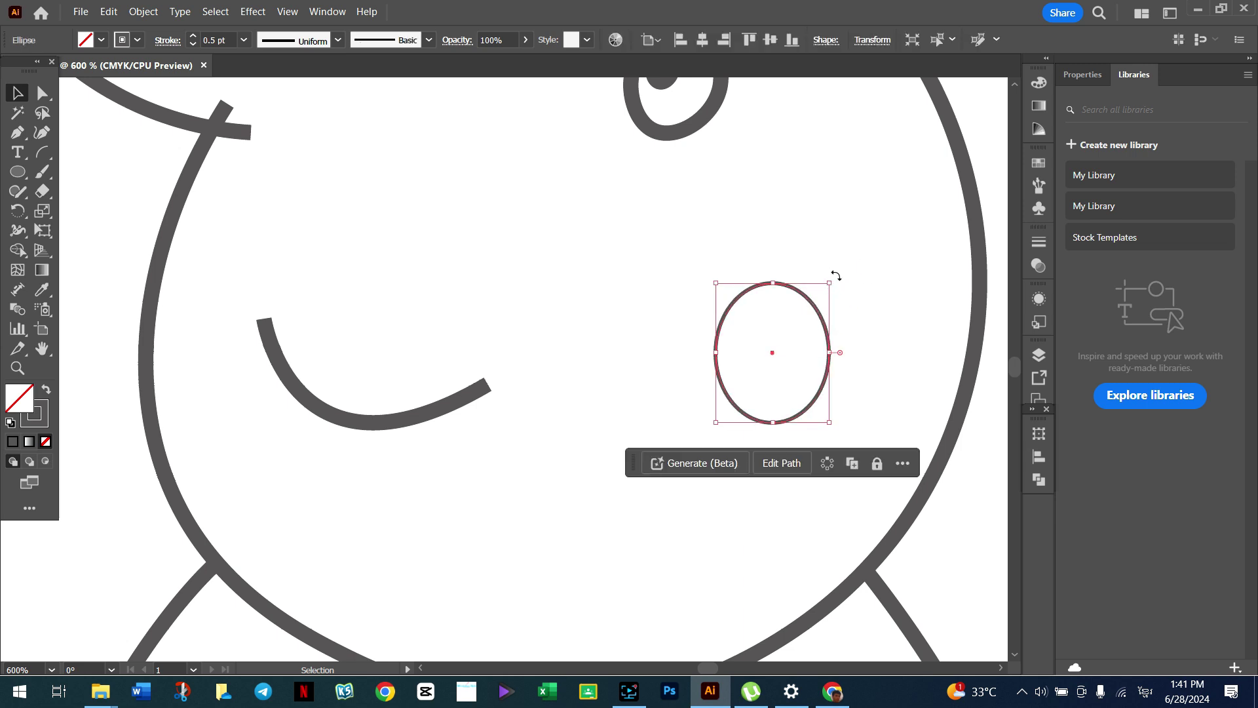
left_click_drag(836, 275, 849, 289)
left_click(899, 323)
scroll(800, 352, "down", 2)
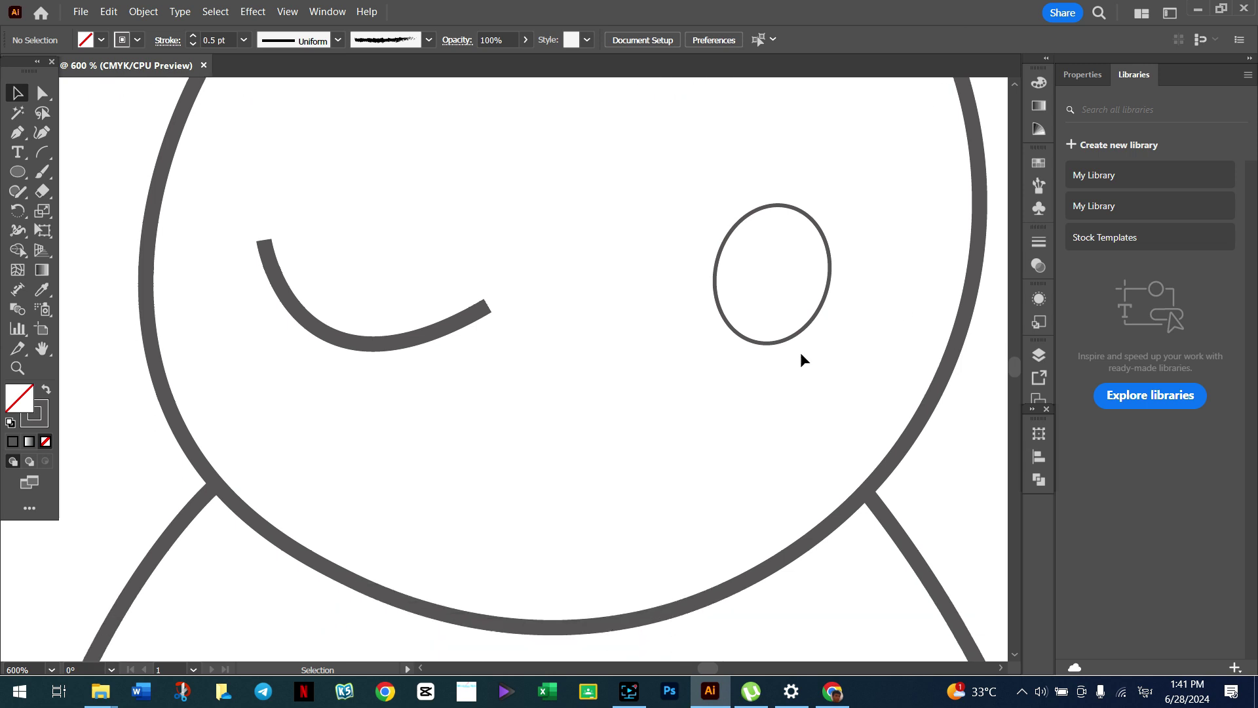
scroll(800, 352, "down", 3)
scroll(540, 368, "down", 2)
scroll(466, 369, "down", 2)
scroll(288, 454, "down", 2)
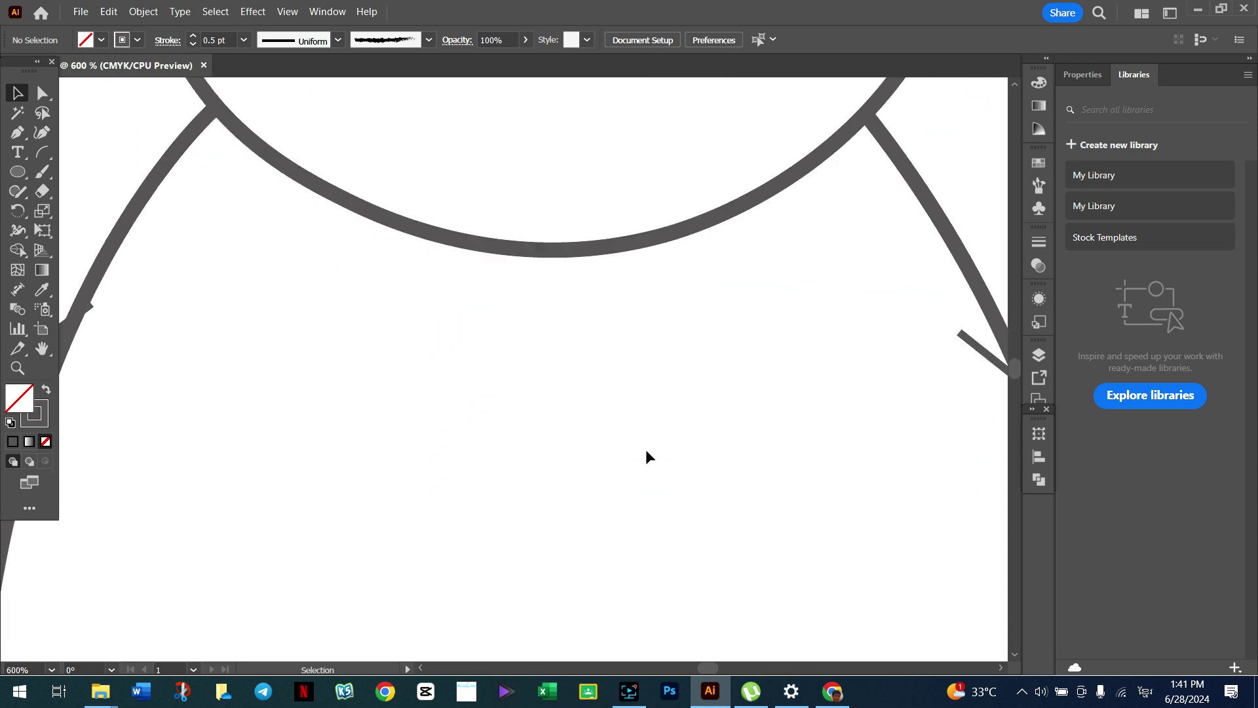
scroll(646, 449, "down", 4)
scroll(646, 450, "right", 9)
scroll(620, 312, "right", 2)
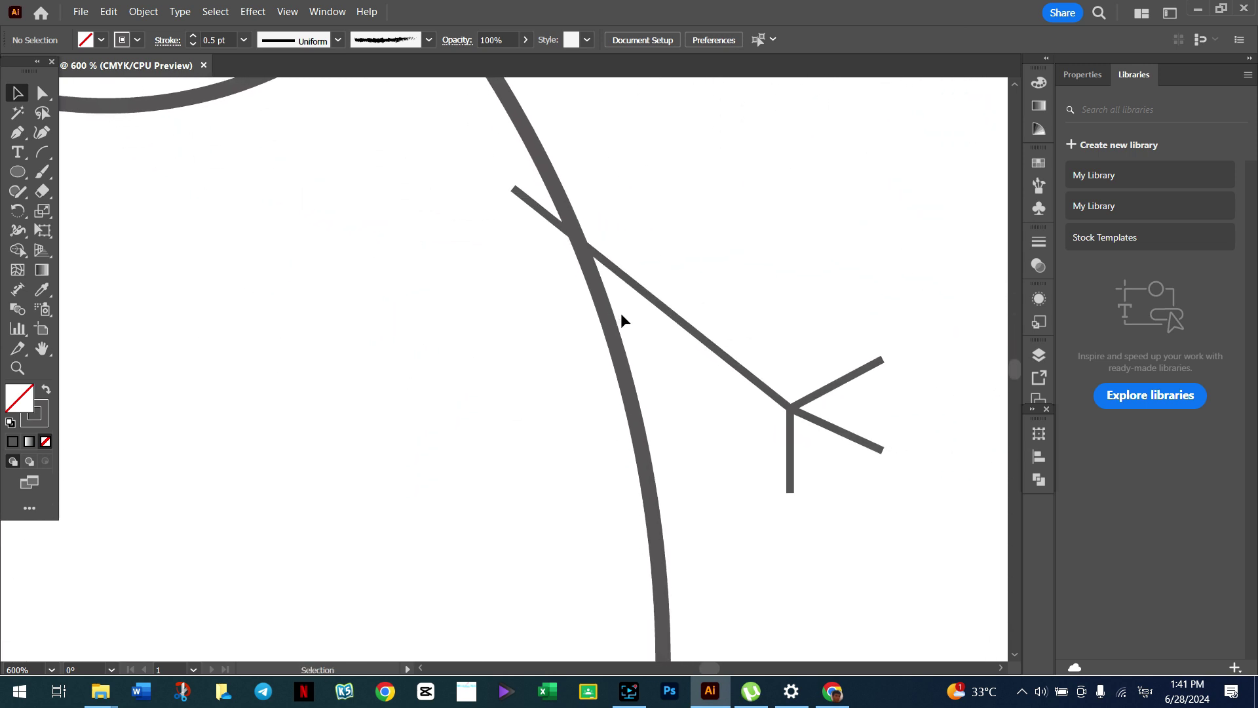
Step: Thicken both arms and their hand strokes to a 2 pt stroke
left_click(680, 325)
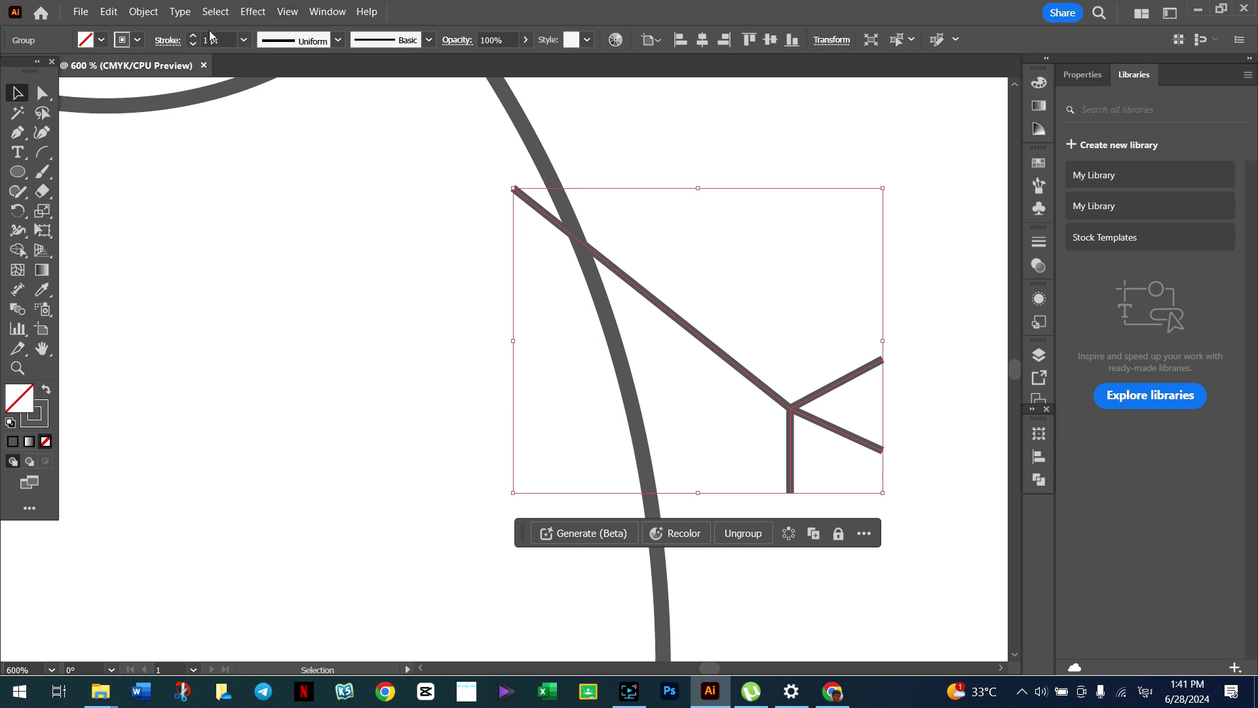
left_click(192, 35)
left_click(521, 264)
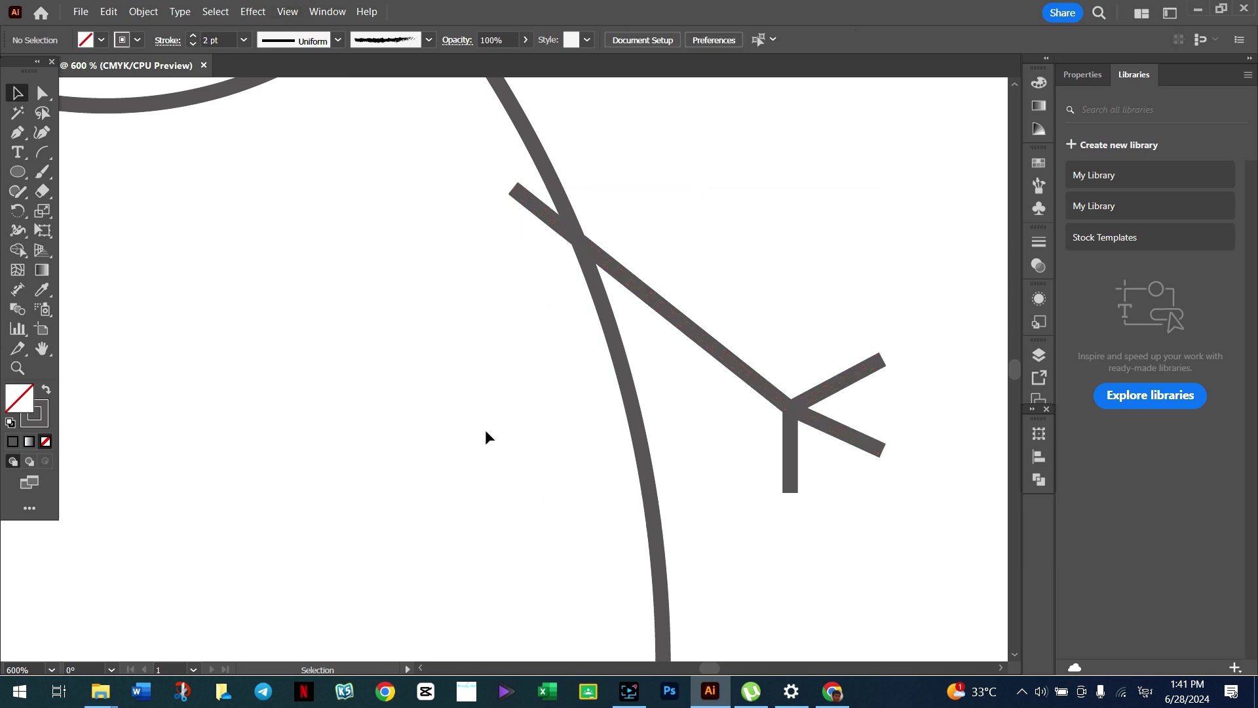
left_click_drag(393, 441, 867, 289)
mouse_move(640, 443)
left_mouse_down()
mouse_move(568, 361)
mouse_move(717, 337)
left_mouse_up()
left_click(368, 351)
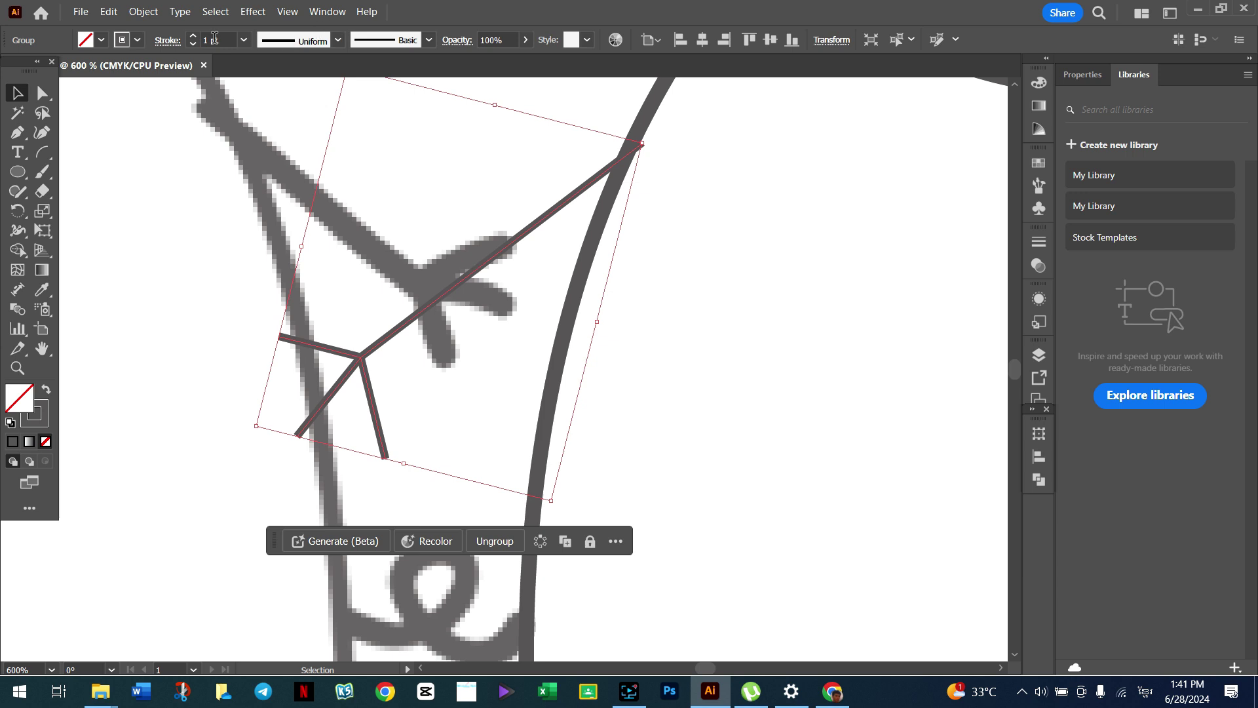
left_click(192, 36)
left_click(741, 387)
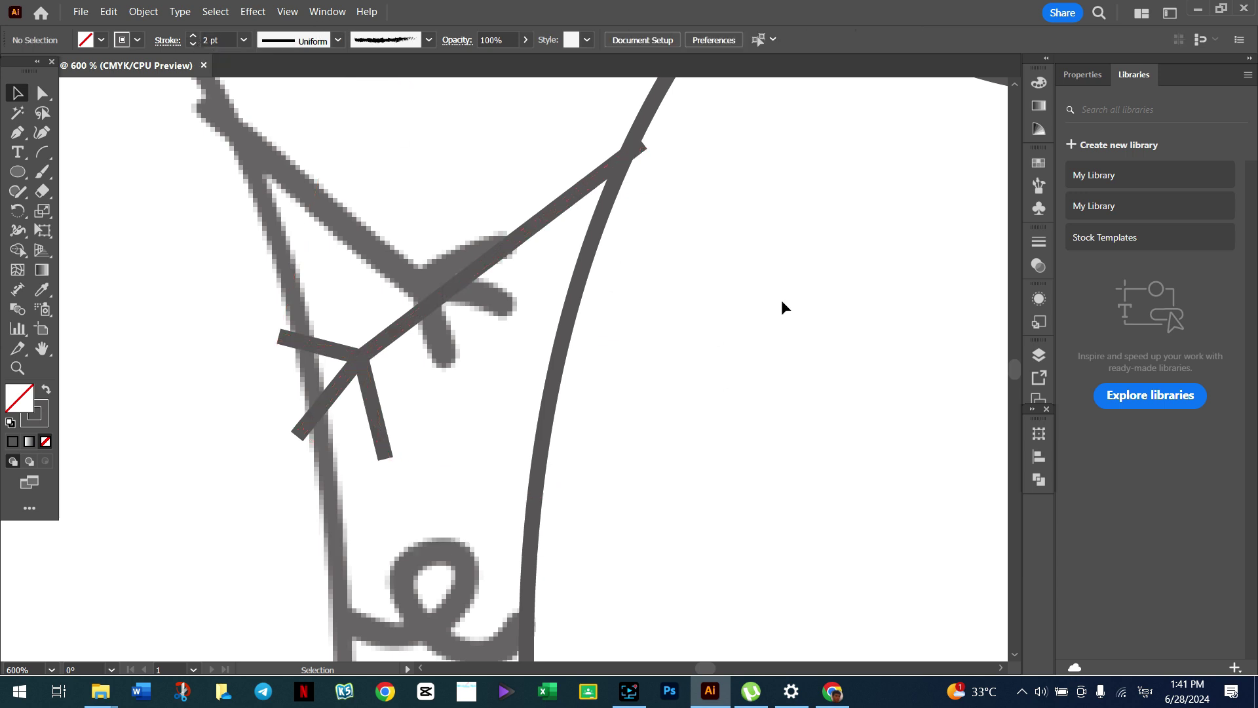
Step: Scroll right to show the lower body and the pig's right edge
scroll(781, 300, "down", 5)
scroll(747, 312, "right", 5)
mouse_move(796, 300)
left_mouse_down()
mouse_move(851, 411)
mouse_move(893, 435)
left_mouse_up()
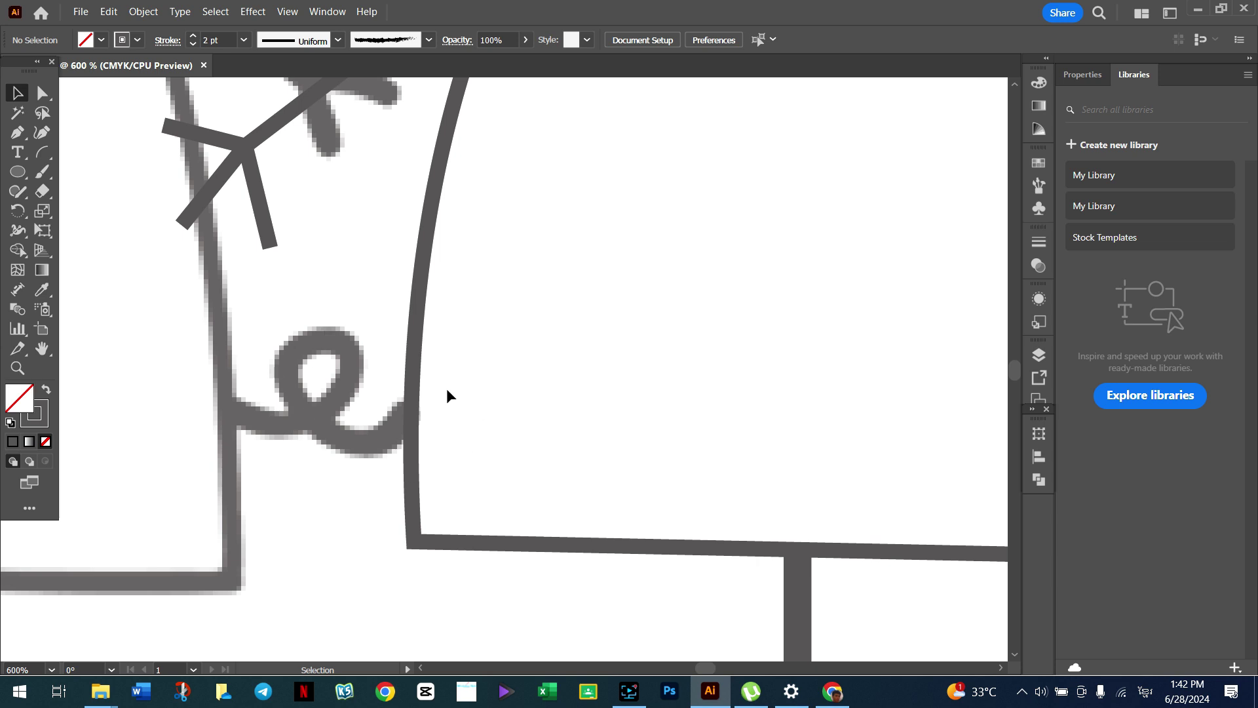
scroll(787, 377, "right", 5)
scroll(534, 384, "right", 3)
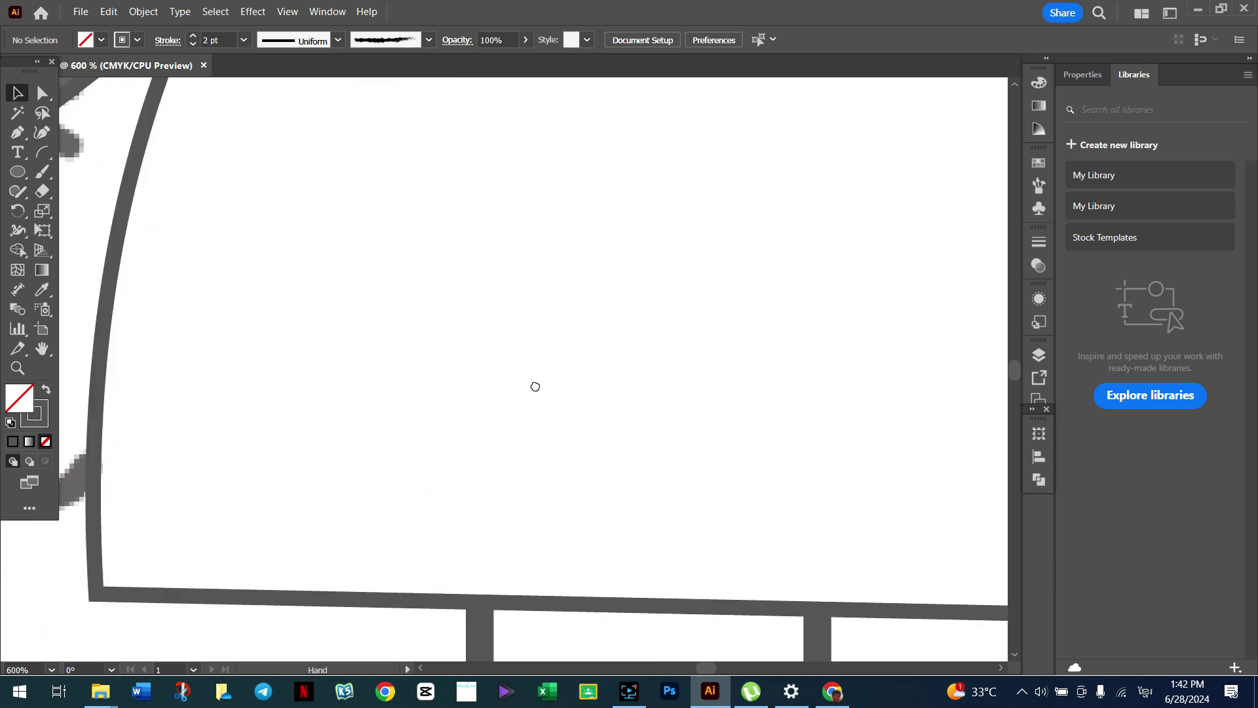
scroll(684, 372, "right", 5)
scroll(685, 372, "right", 3)
scroll(520, 404, "right", 5)
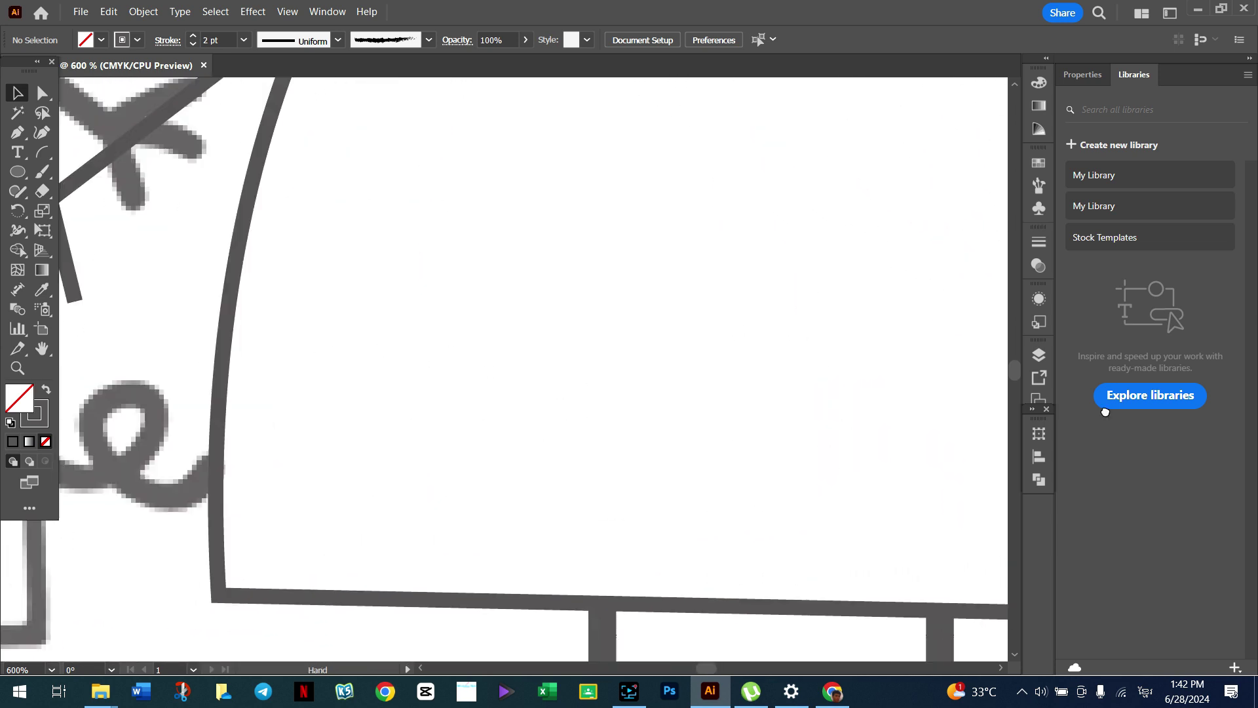
scroll(458, 446, "right", 4)
scroll(416, 429, "right", 3)
scroll(525, 413, "right", 3)
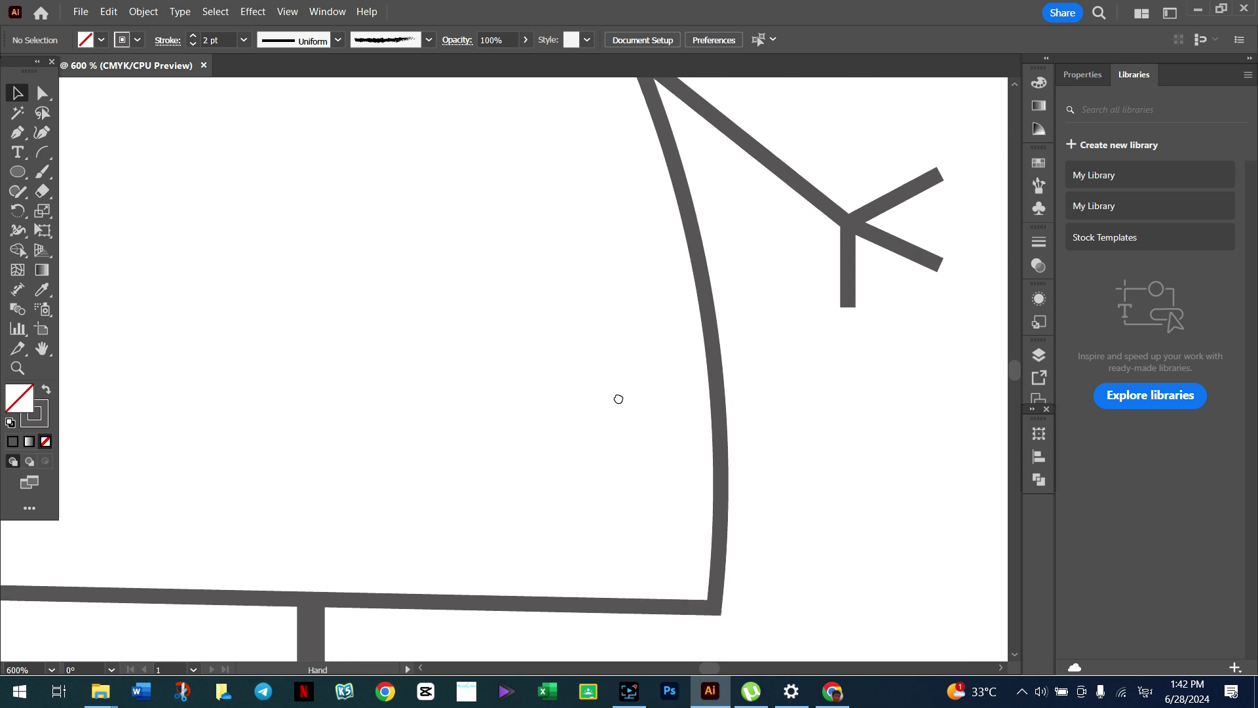
scroll(615, 396, "right", 1)
Step: Draw a curly looped tail off the back of the pig's body with the Pen tool
left_click(17, 133)
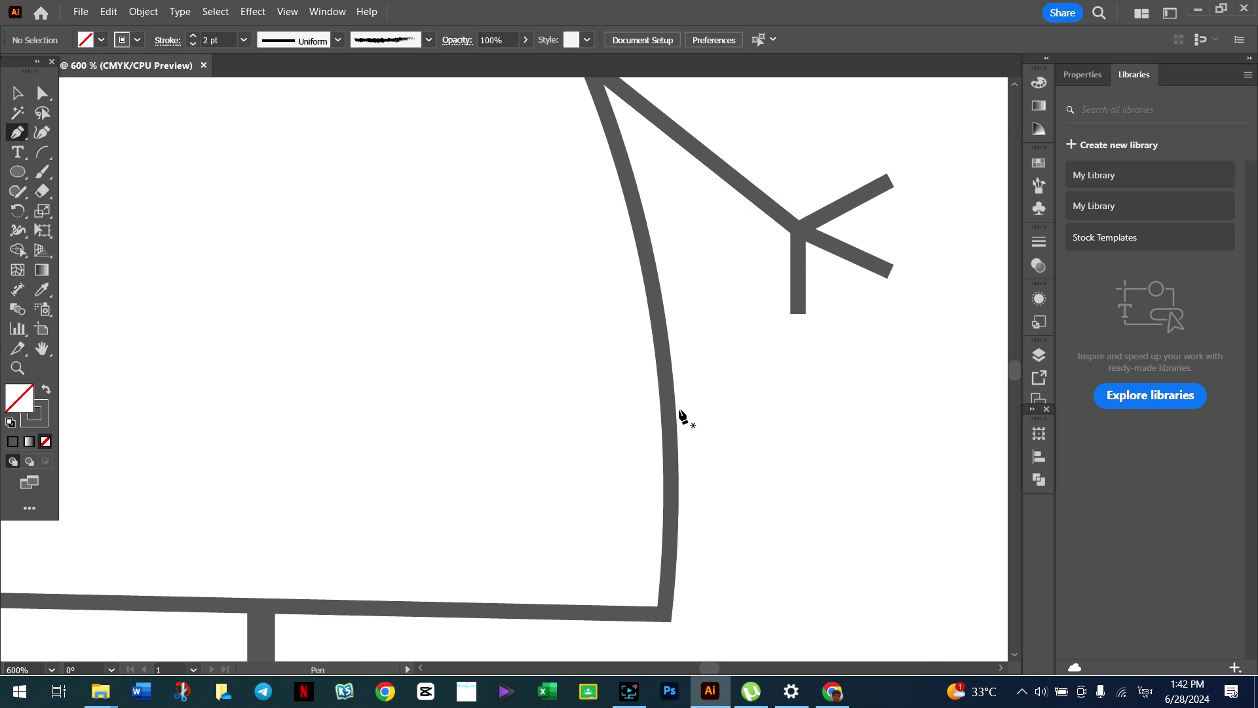
left_click(675, 446)
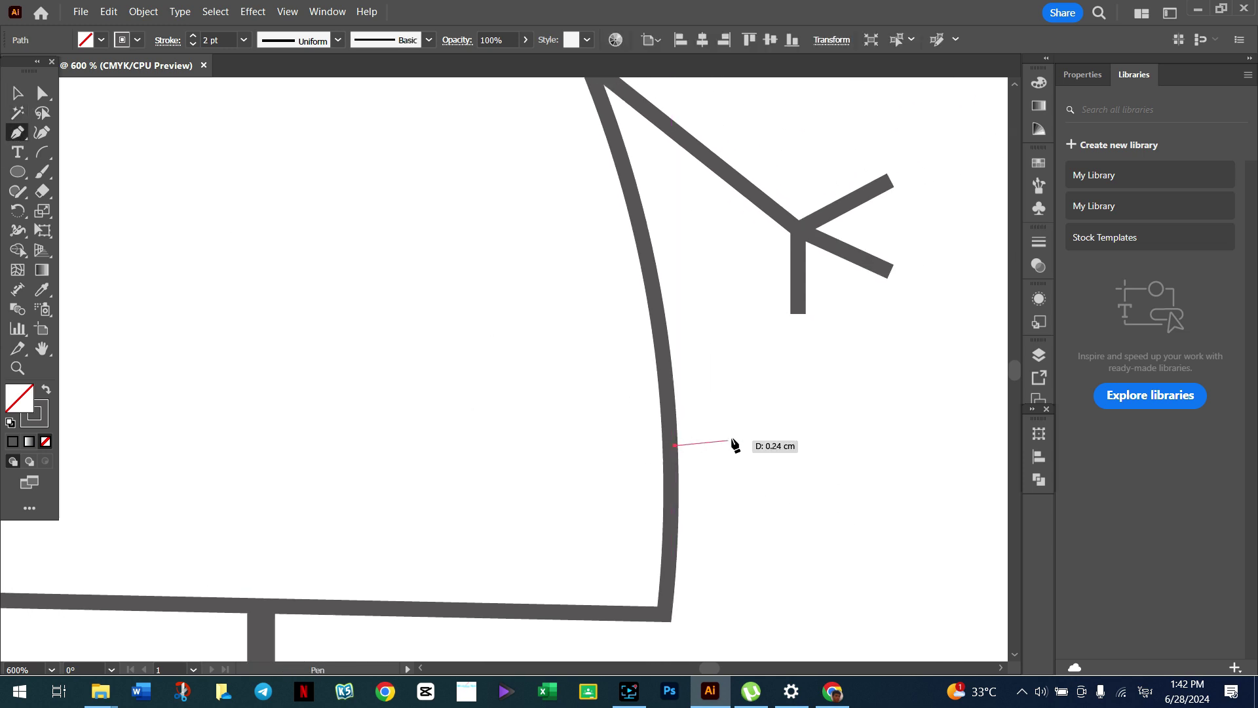
left_click_drag(764, 435, 794, 407)
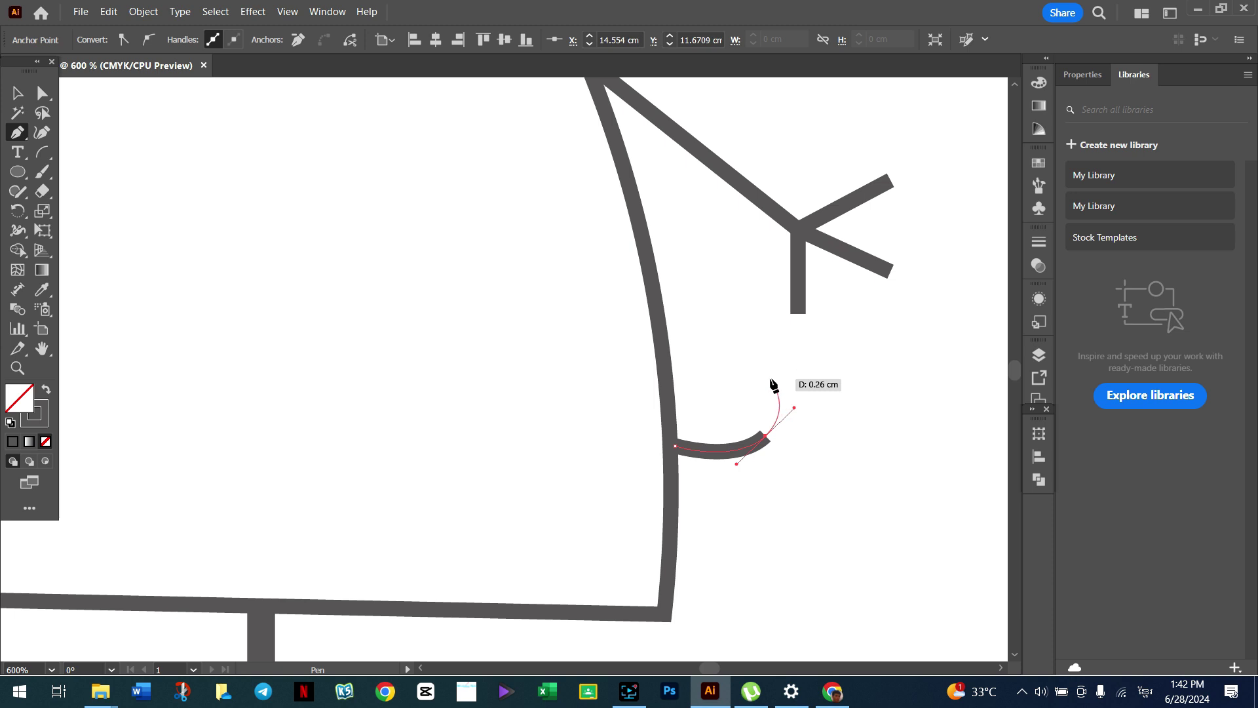
left_click_drag(757, 369, 695, 393)
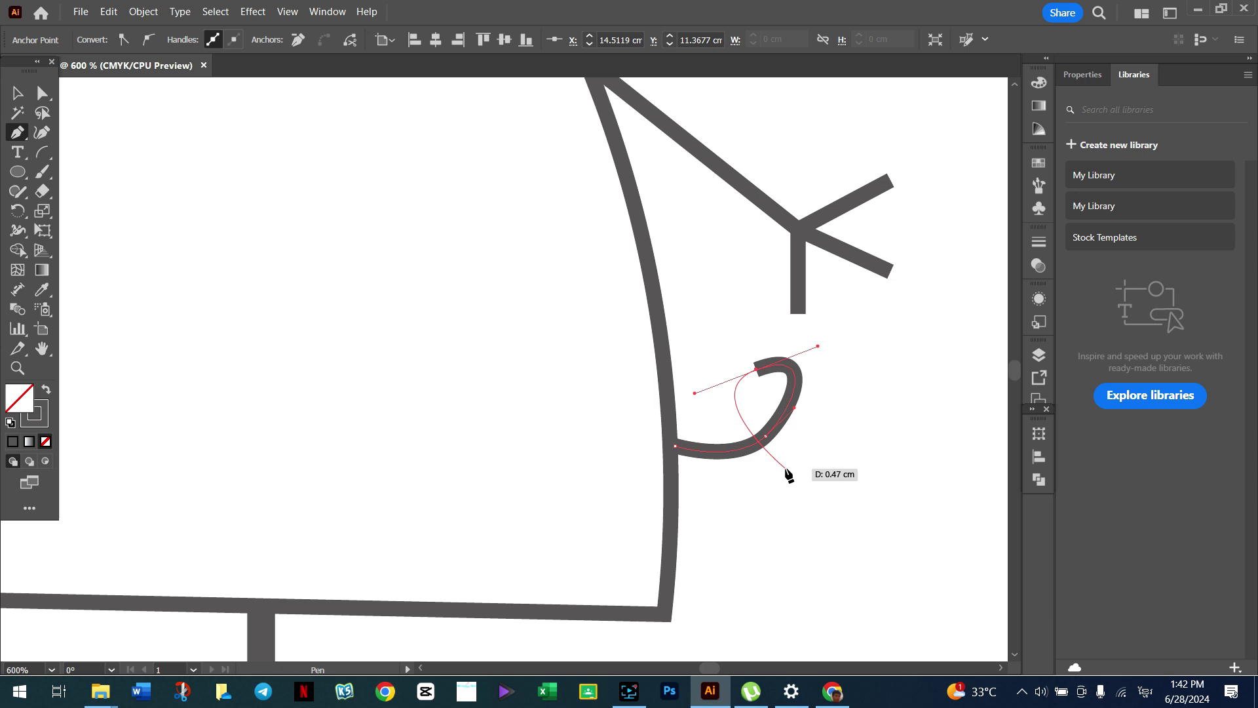
left_click_drag(785, 468, 843, 493)
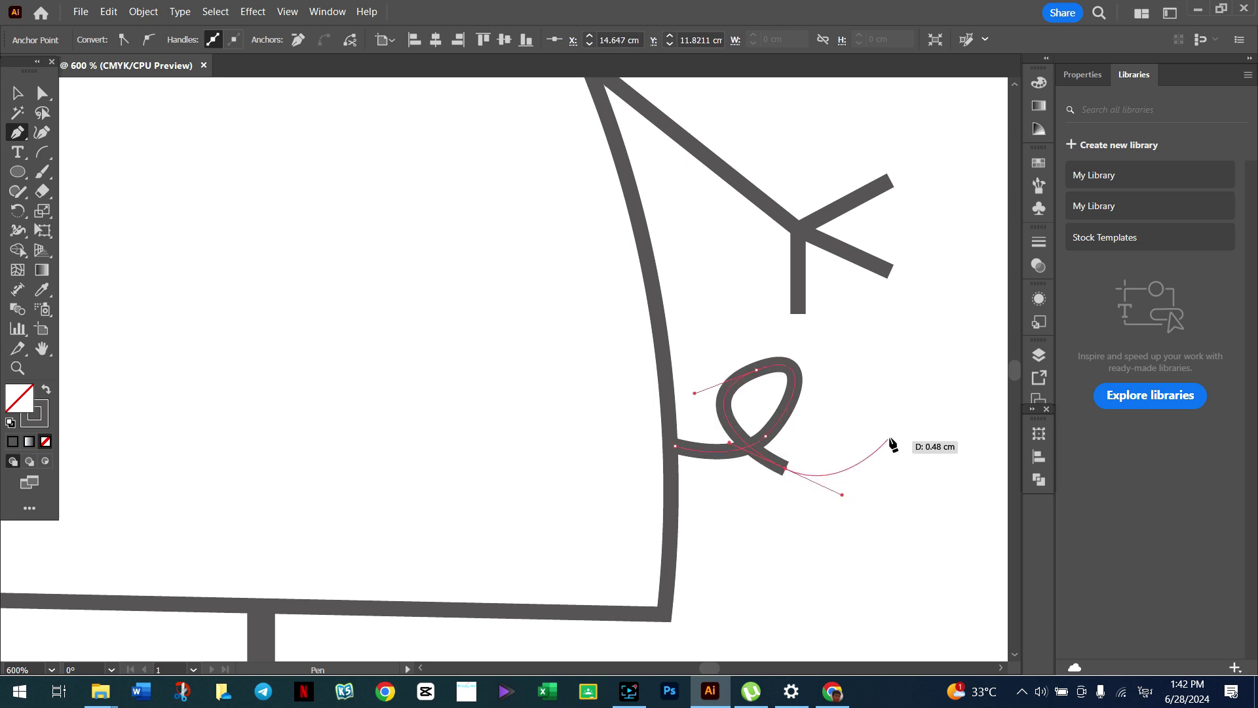
left_click_drag(883, 423, 898, 400)
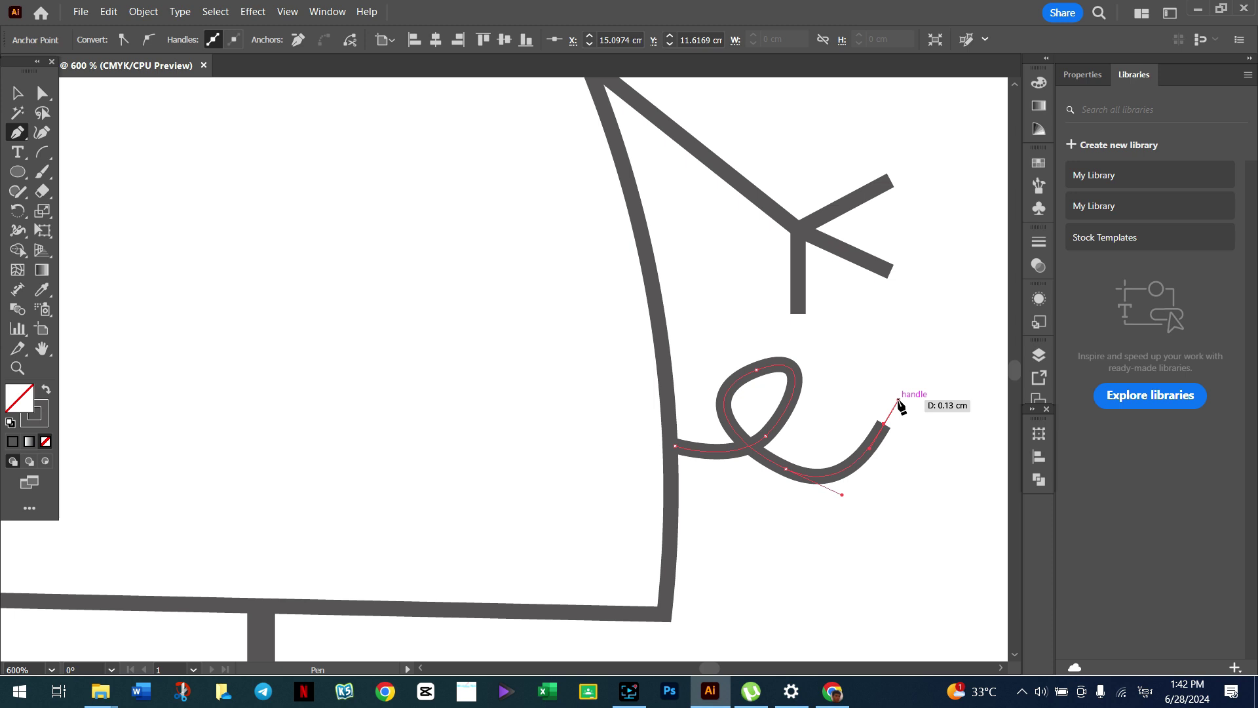
key("v")
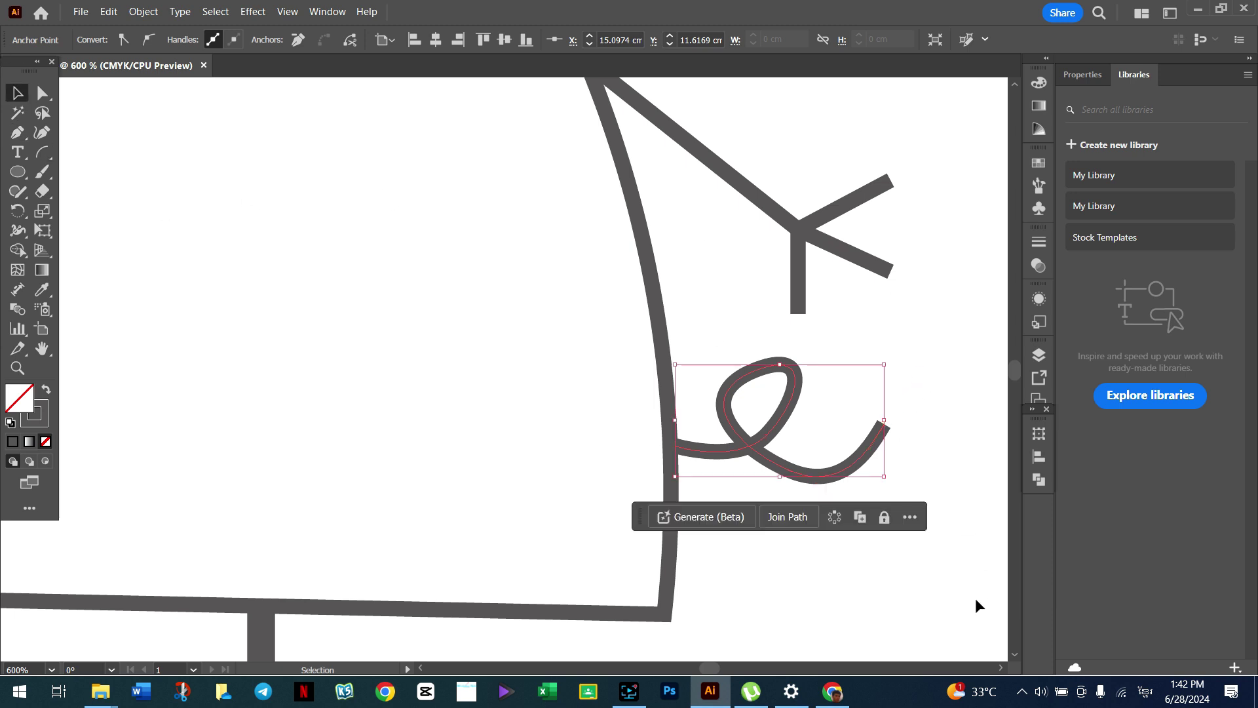
left_click(974, 598)
Step: Zoom out to show both pigs and fit the whole artboard in the window
scroll(756, 524, "up", 2)
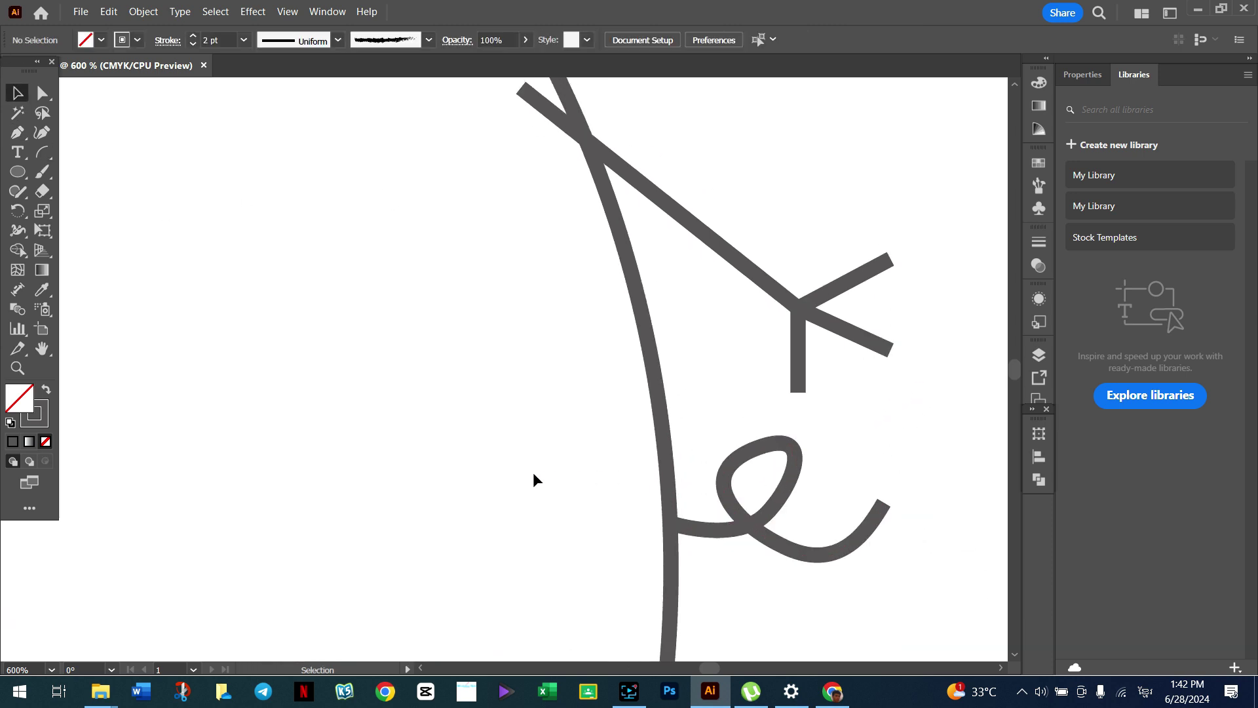
scroll(534, 480, "down", 1)
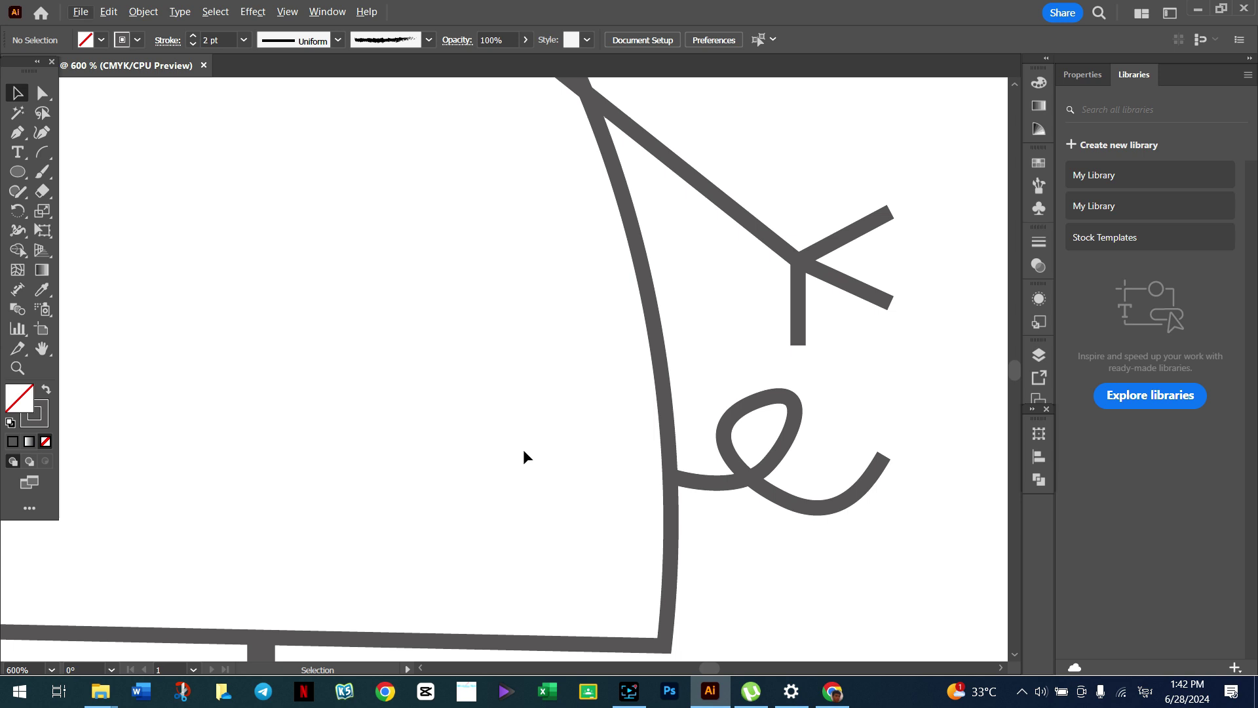
key("z")
left_click(499, 452)
left_click(373, 396, "alt")
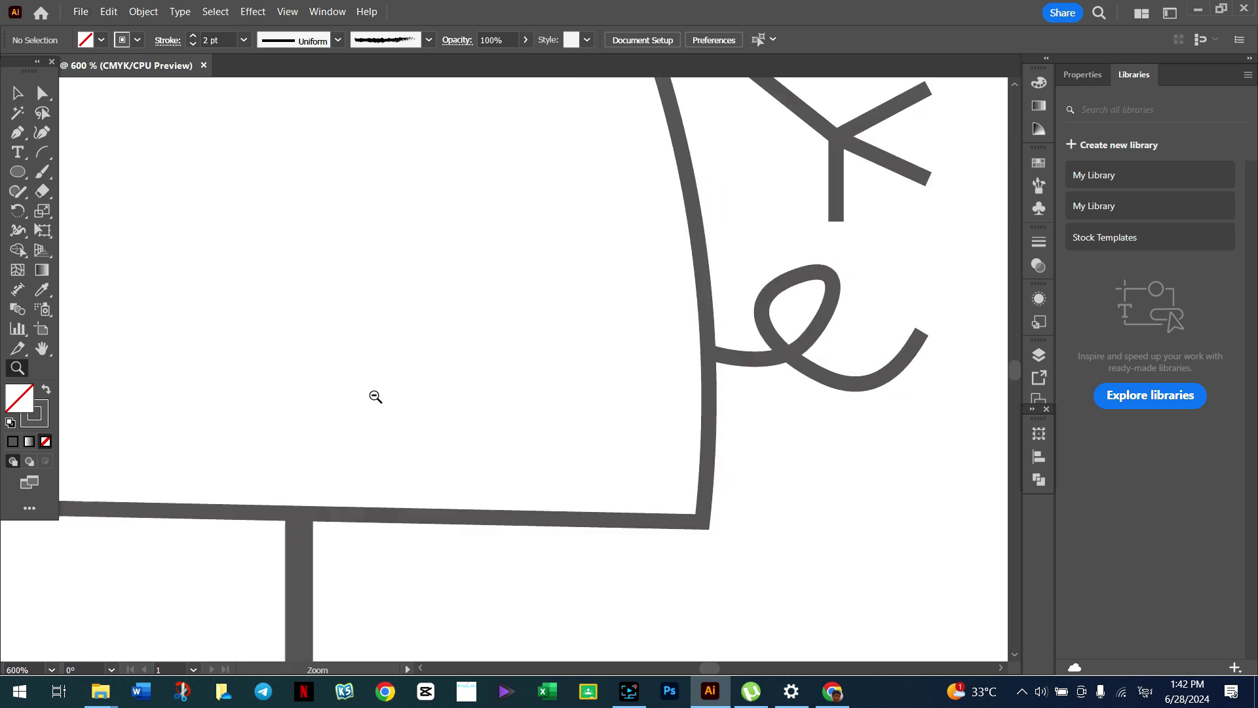
left_click(269, 297, "alt")
left_click(250, 304, "alt")
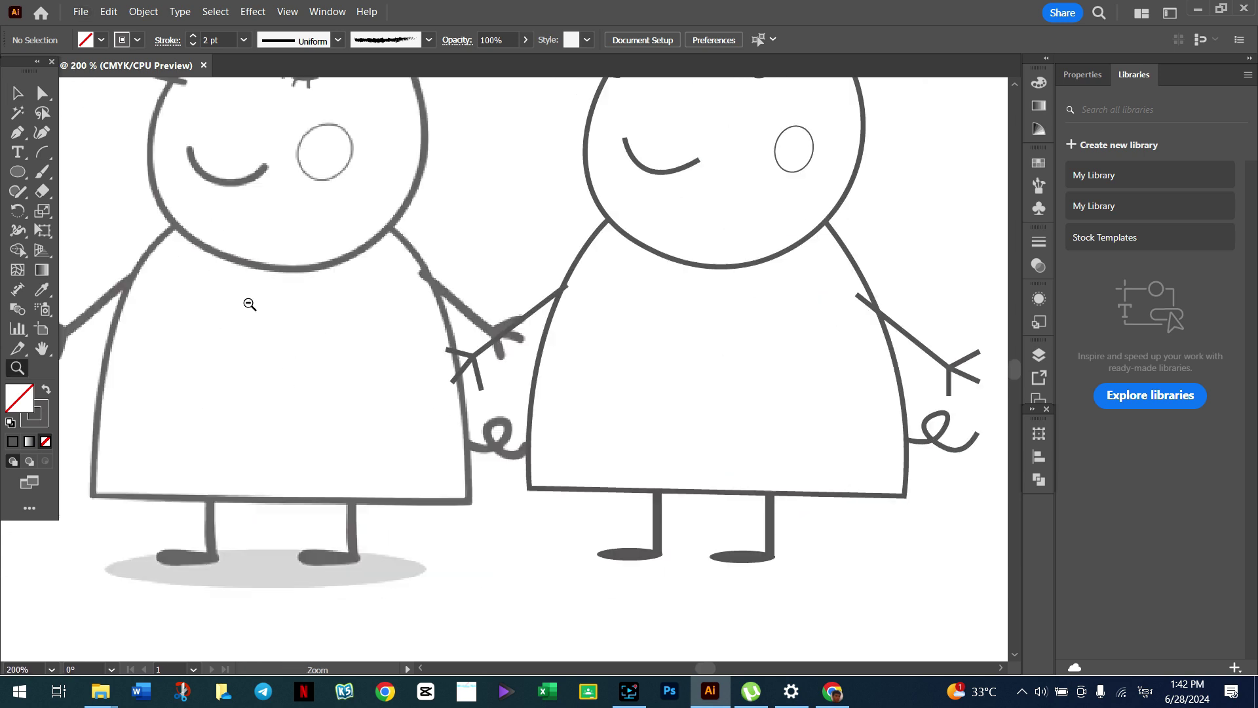
left_click(342, 306, "alt")
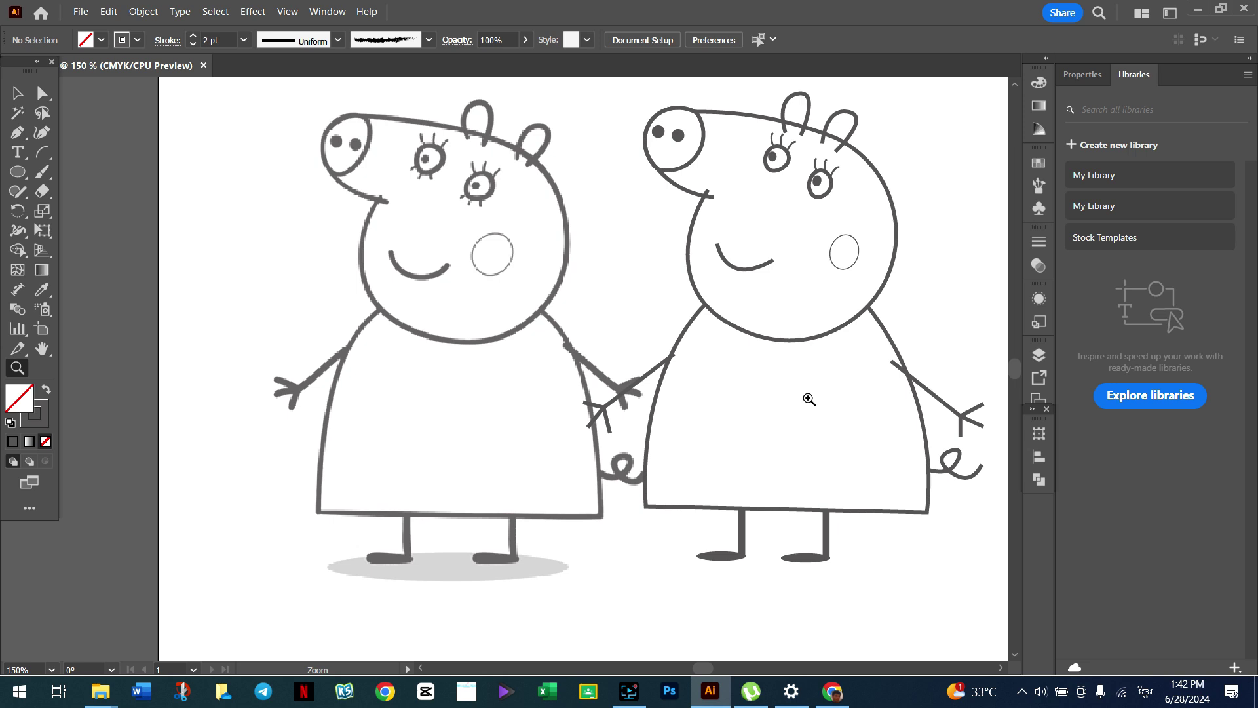
left_click_drag(809, 399, 680, 433)
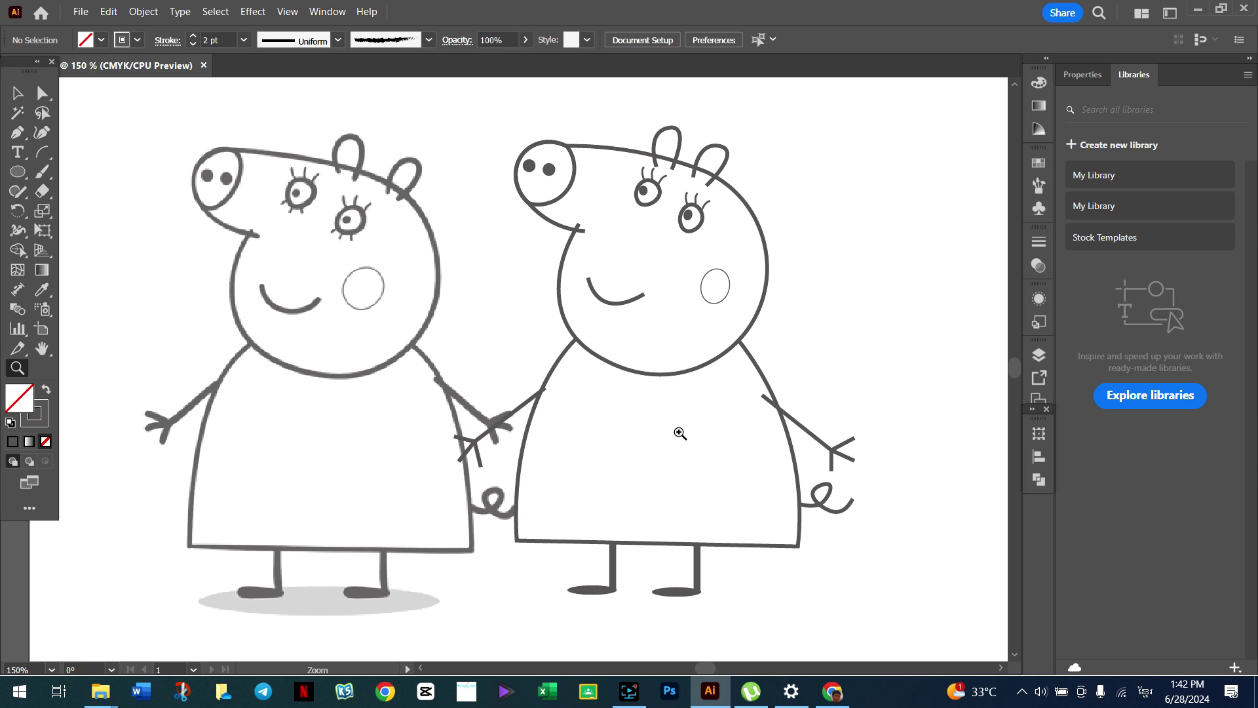
key("ctrl")
key("ctrl+0")
Step: Marquee-select the whole right pig, legs included, and drag it right, away from the original
left_click(17, 94)
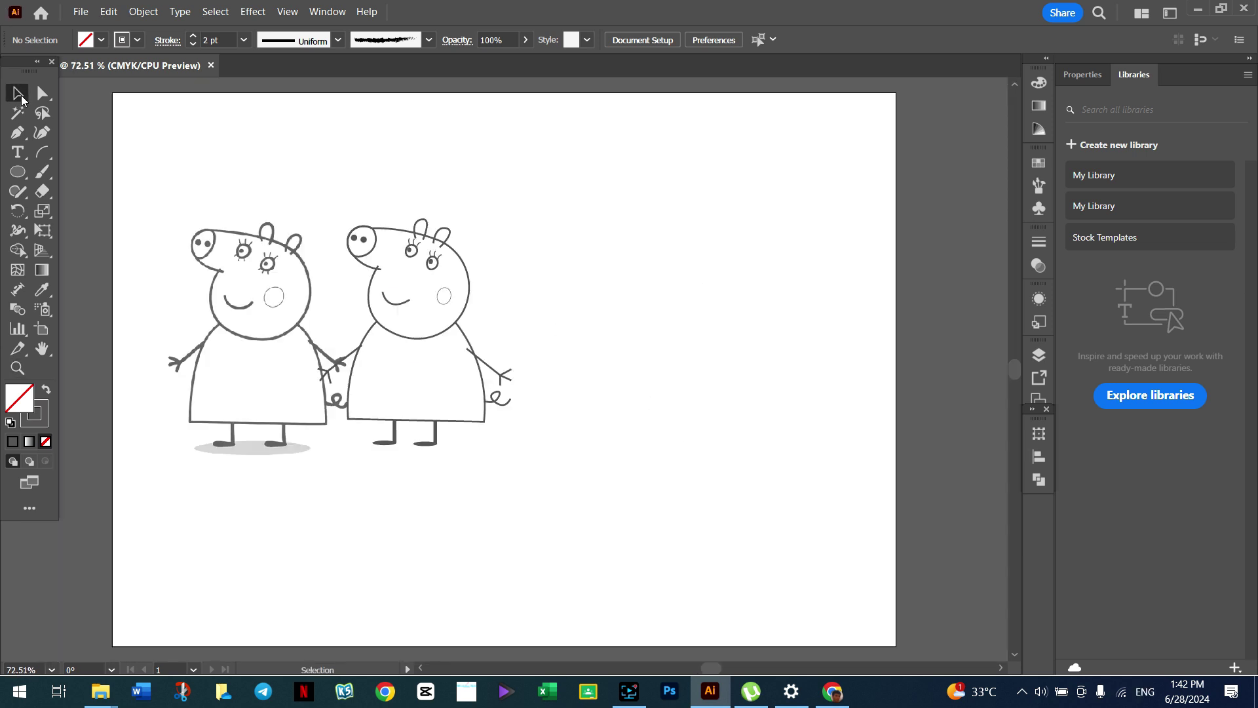
left_click(410, 418)
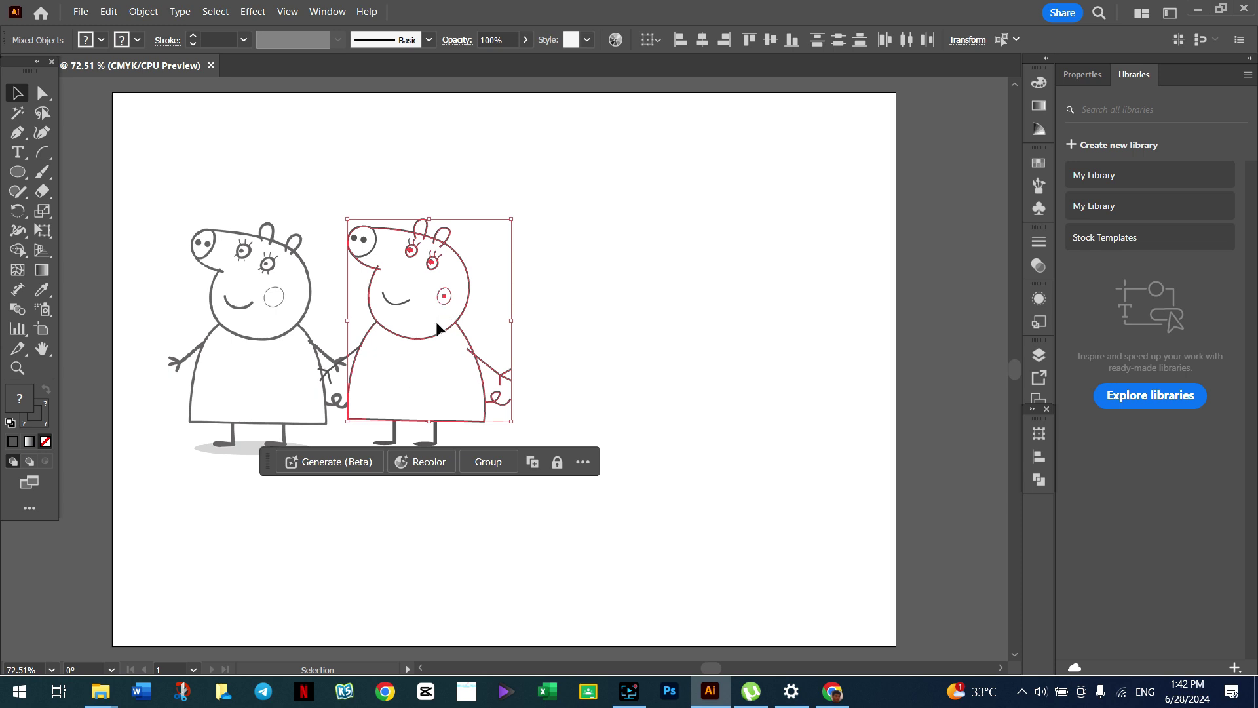
left_click_drag(556, 190, 355, 462)
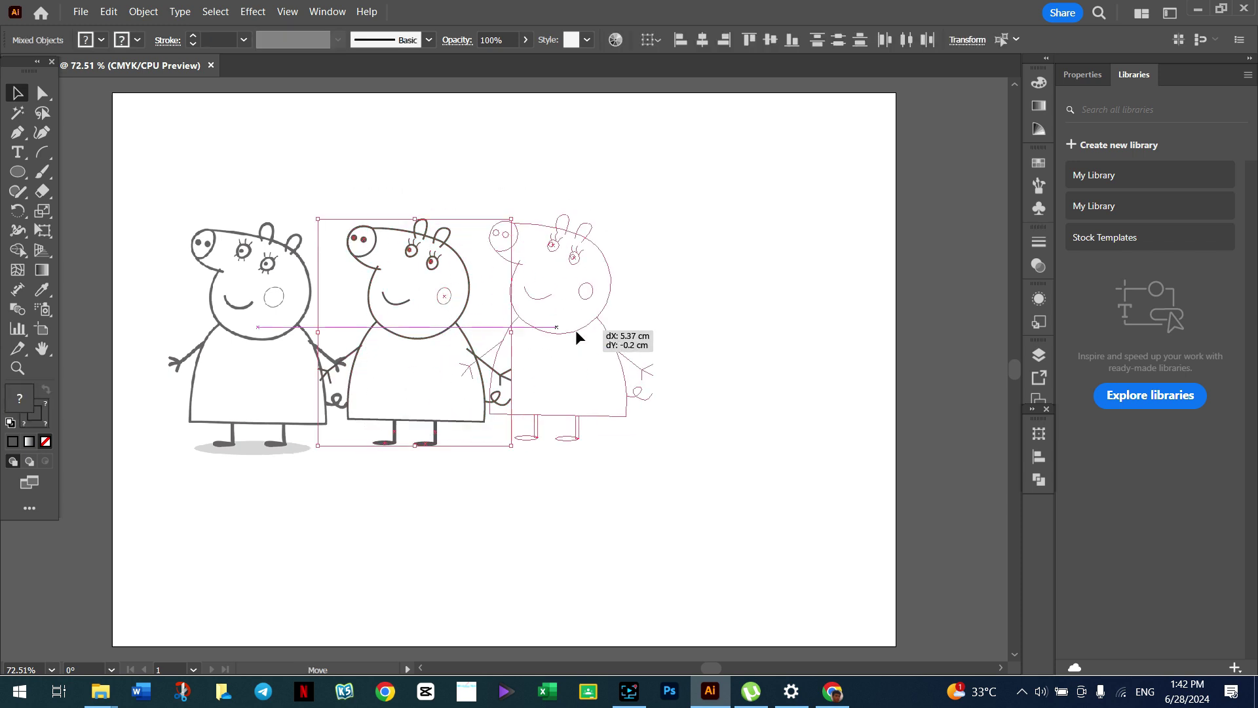
left_click_drag(434, 332, 630, 334)
left_click(842, 309)
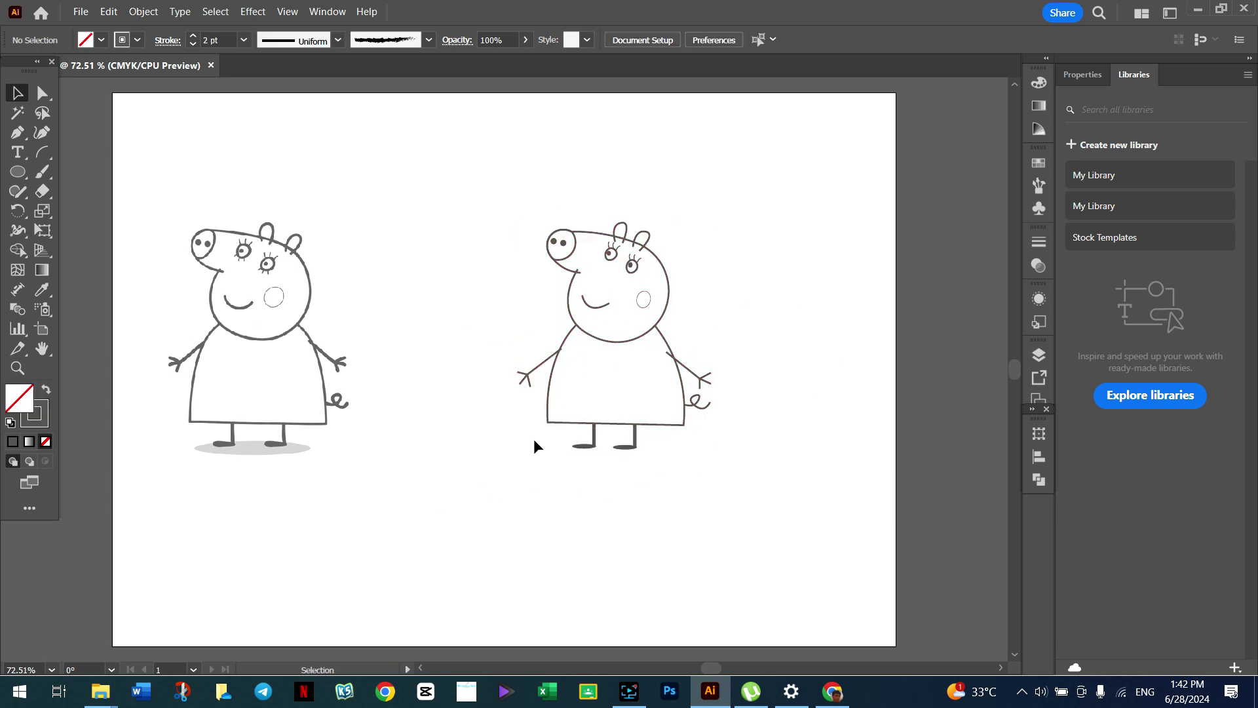
left_click(558, 427)
left_click(743, 270)
Step: Give the right pig's head a solid purple #9B5F8E fill
left_click(604, 338)
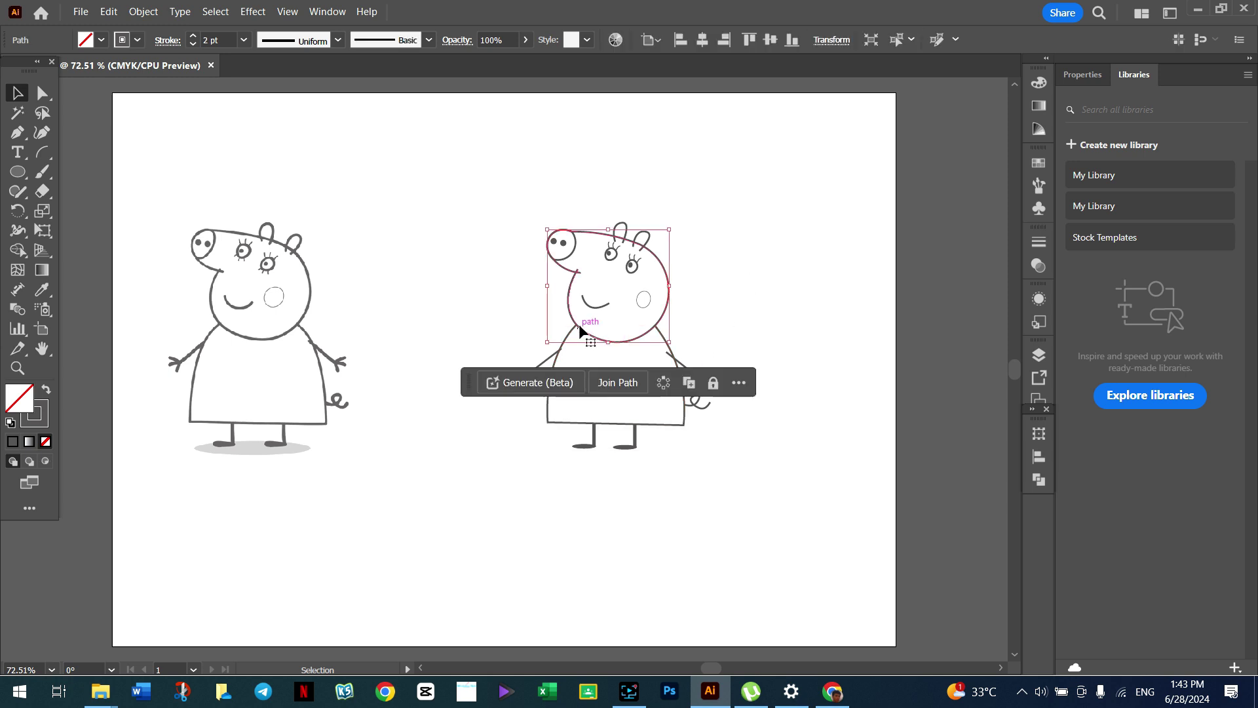
left_click(46, 391)
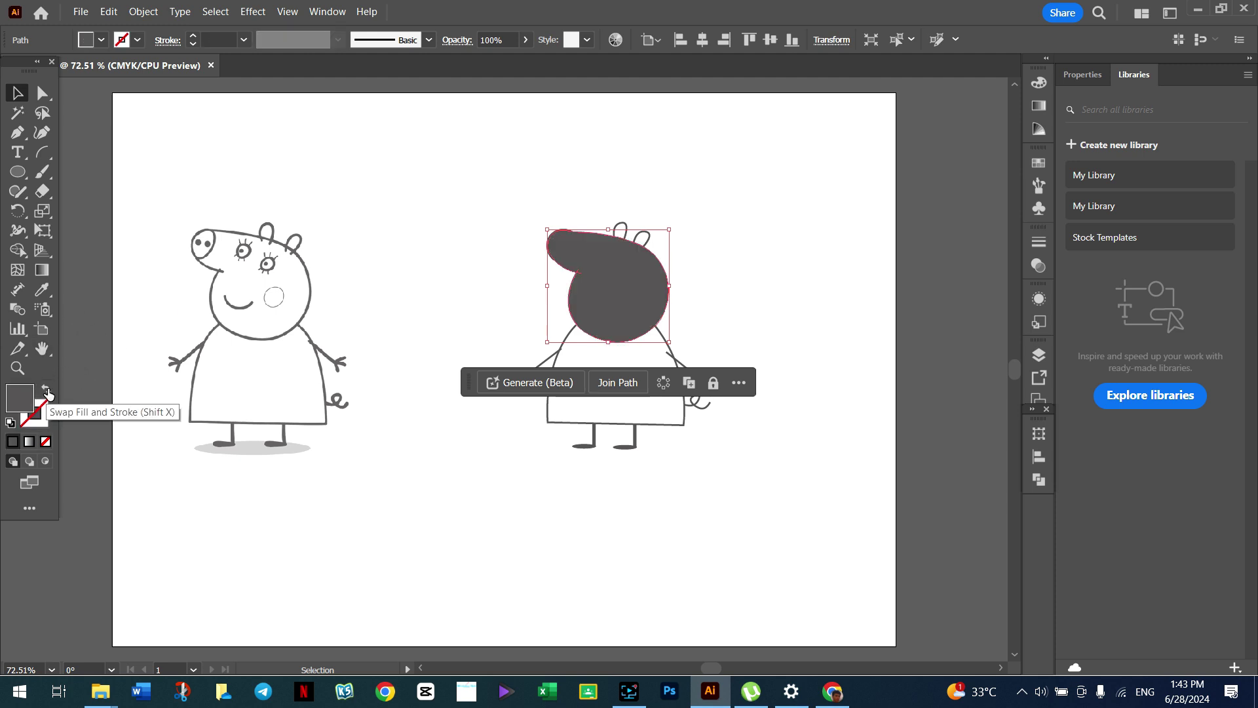
double_click(26, 399)
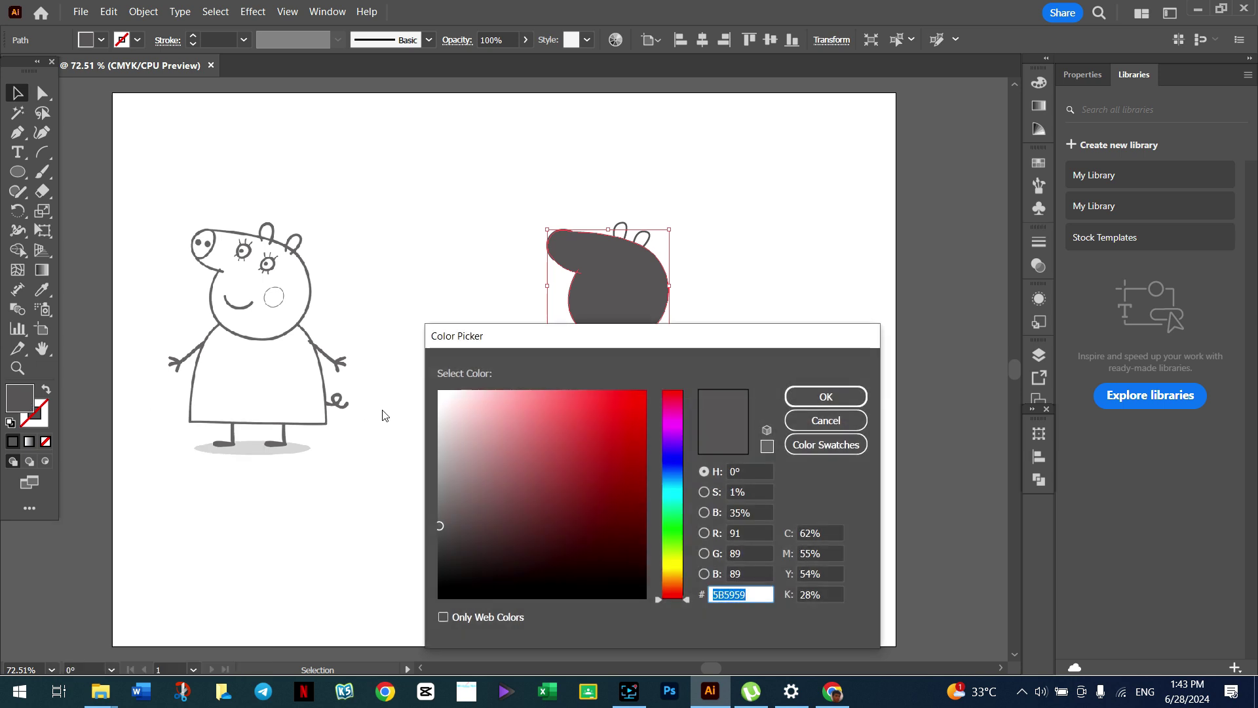
mouse_move(669, 423)
left_mouse_down()
mouse_move(682, 416)
mouse_move(669, 564)
mouse_move(685, 417)
left_mouse_up()
left_click(518, 471)
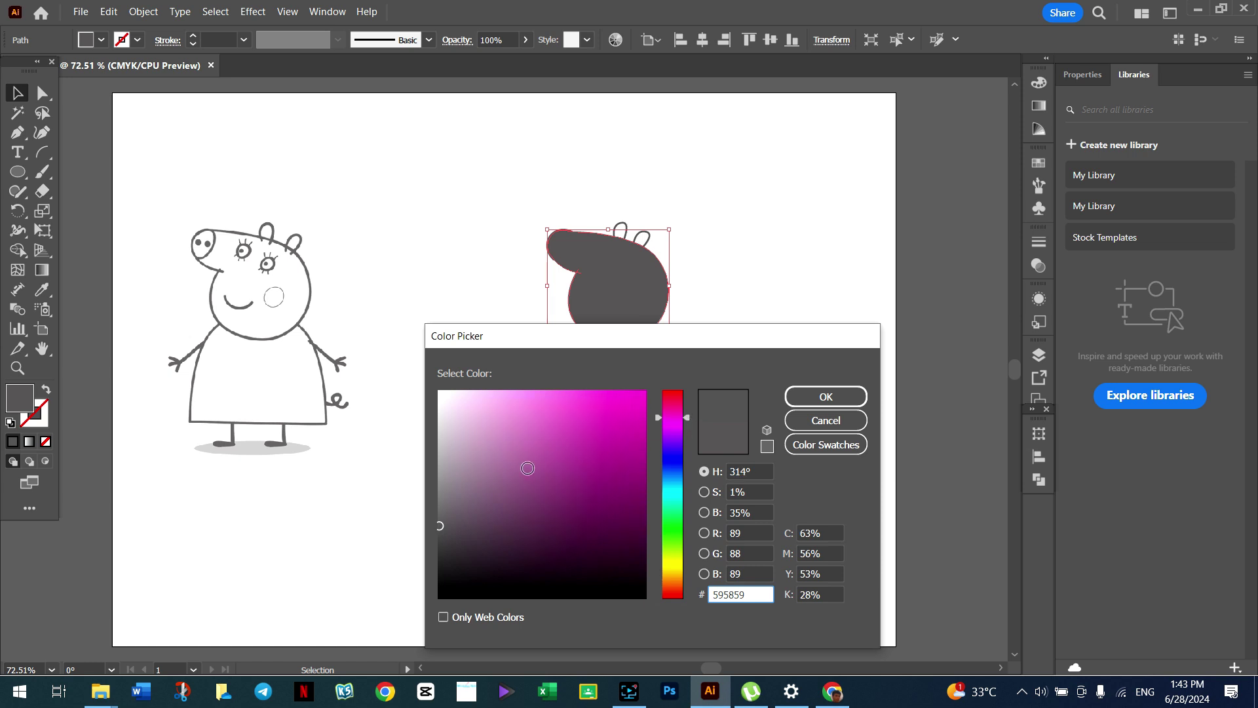
left_click(826, 396)
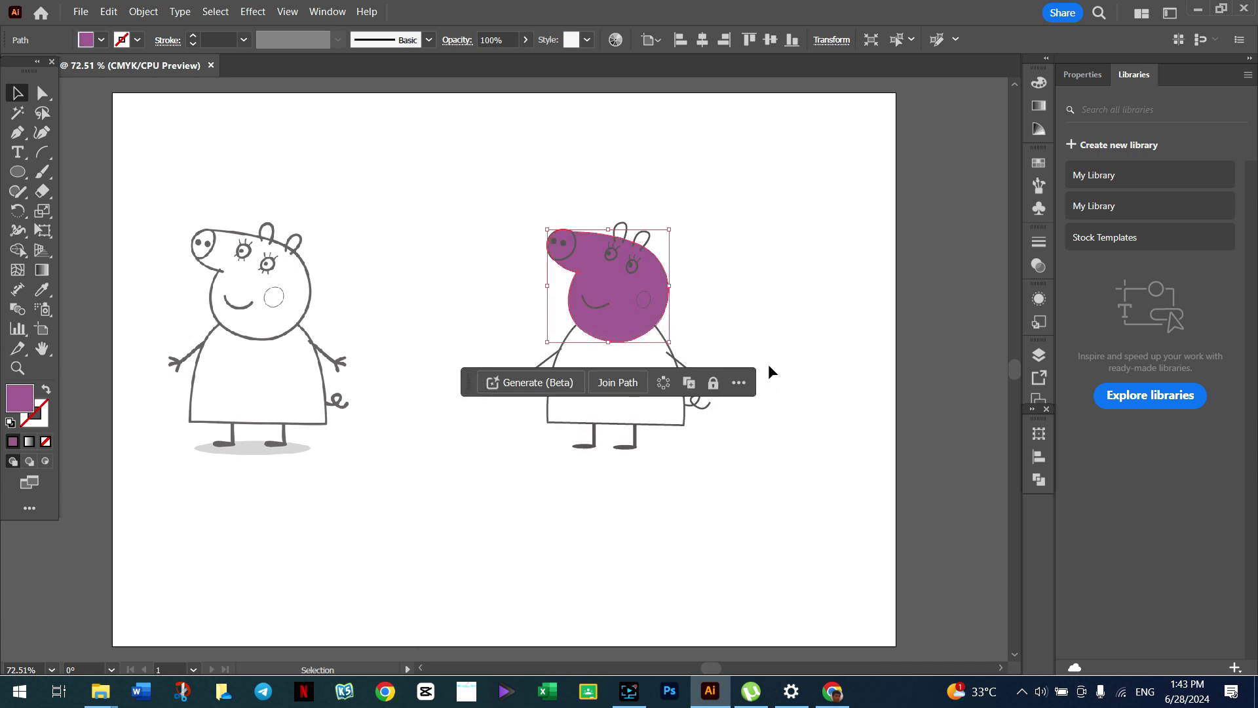
Step: Send the purple head fill to the back behind the face outlines, then check the reference
left_click(792, 255)
left_click(640, 324)
right_click(633, 315)
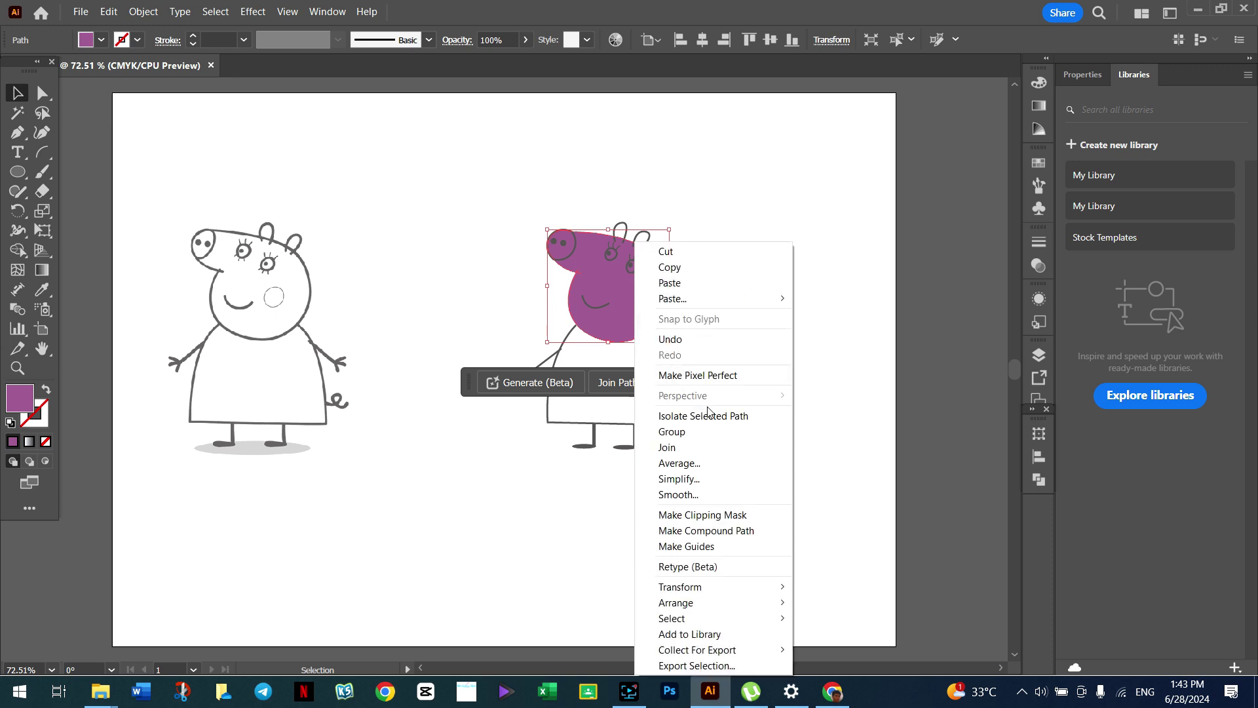
mouse_move(676, 603)
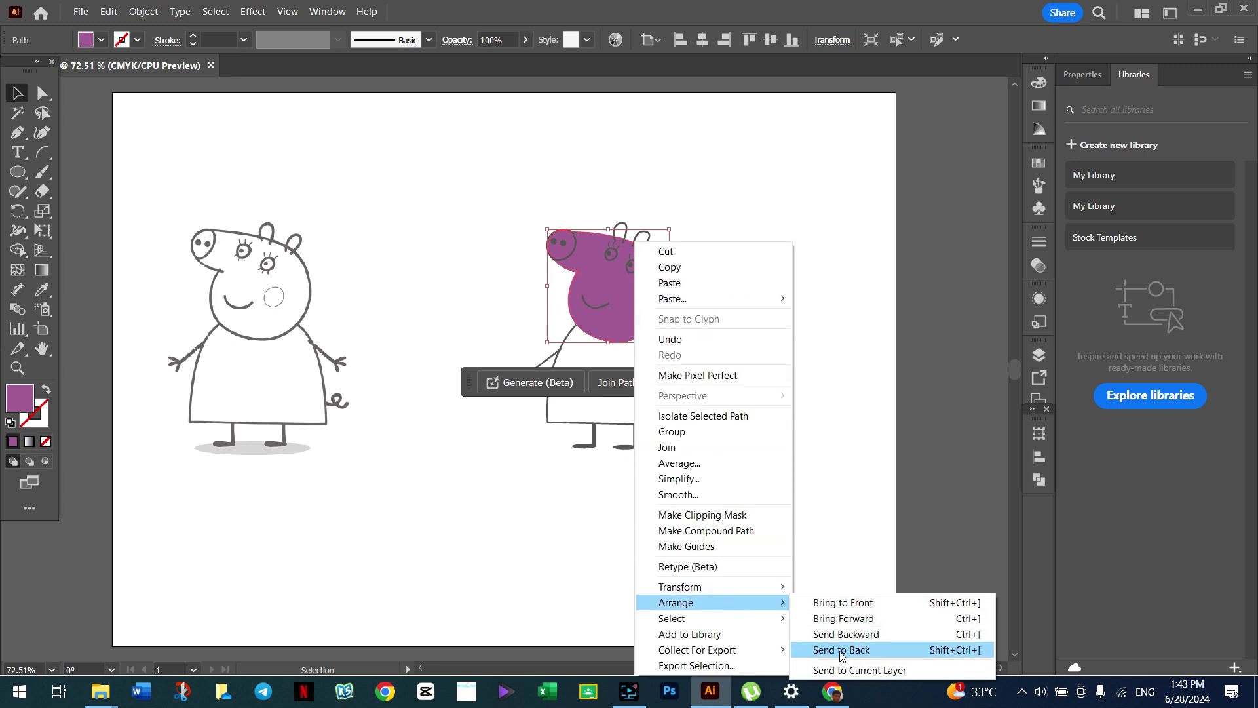
left_click(840, 649)
right_click(628, 331)
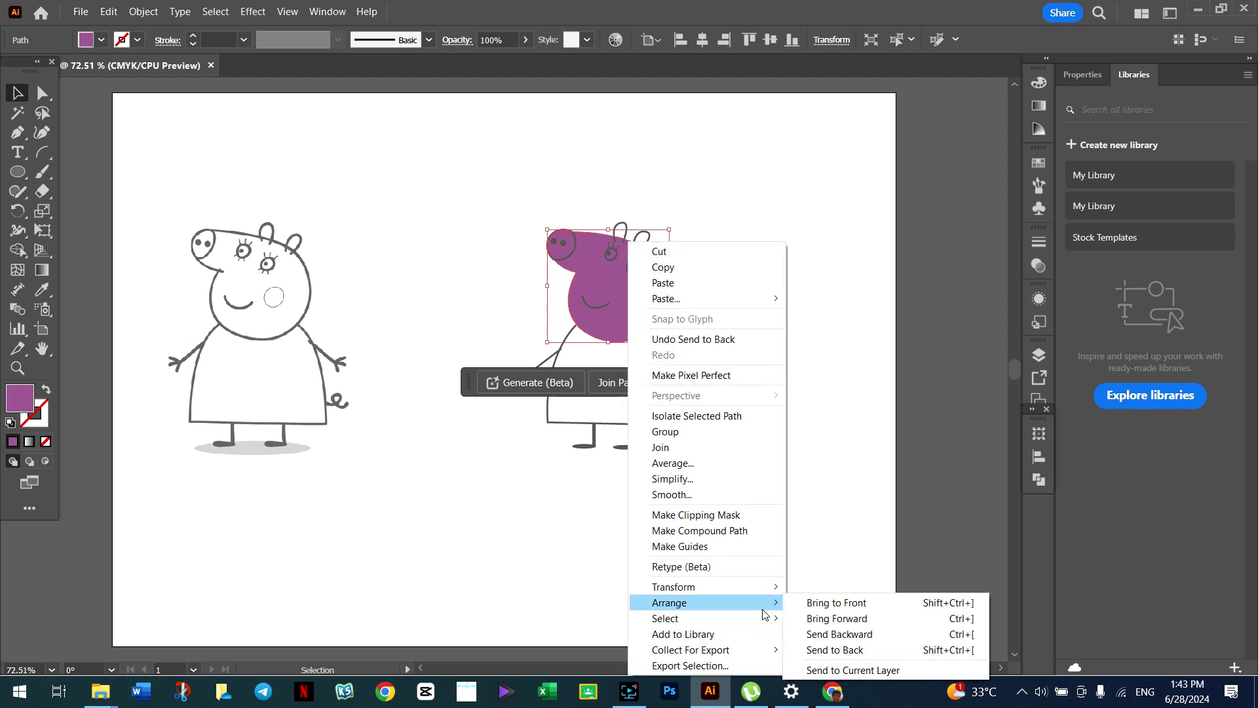
left_click(851, 651)
left_click(818, 396)
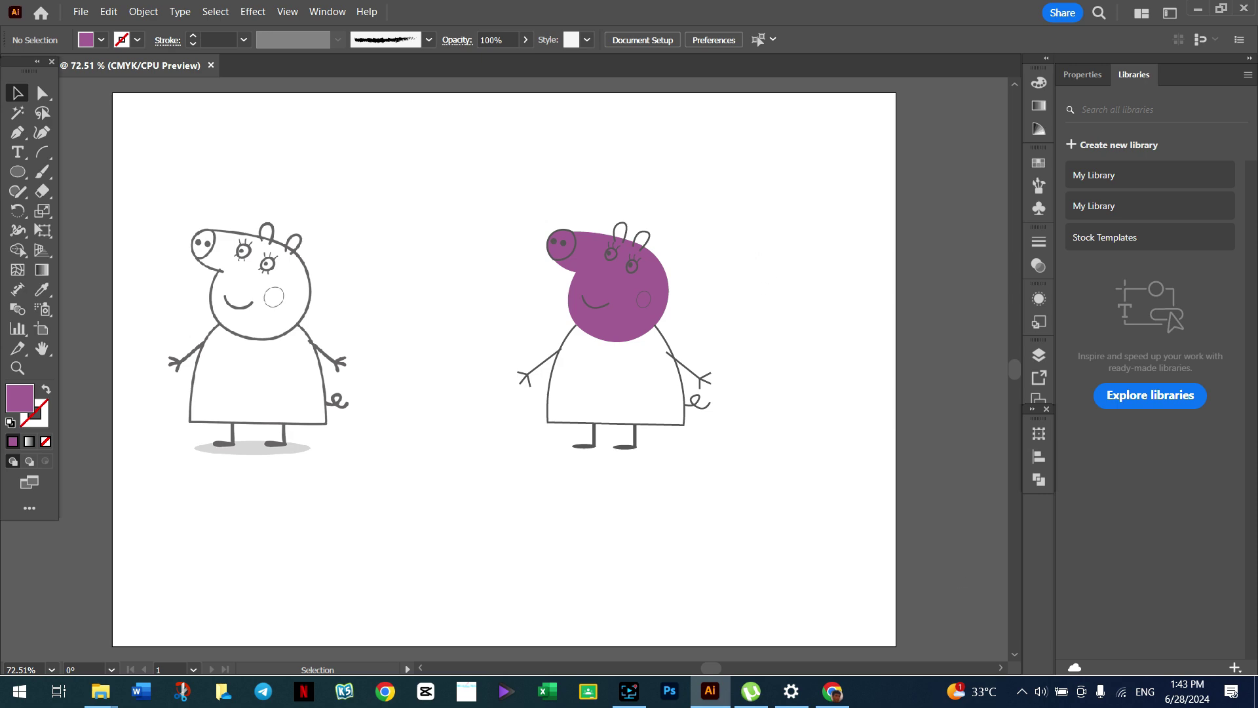
left_click(841, 702)
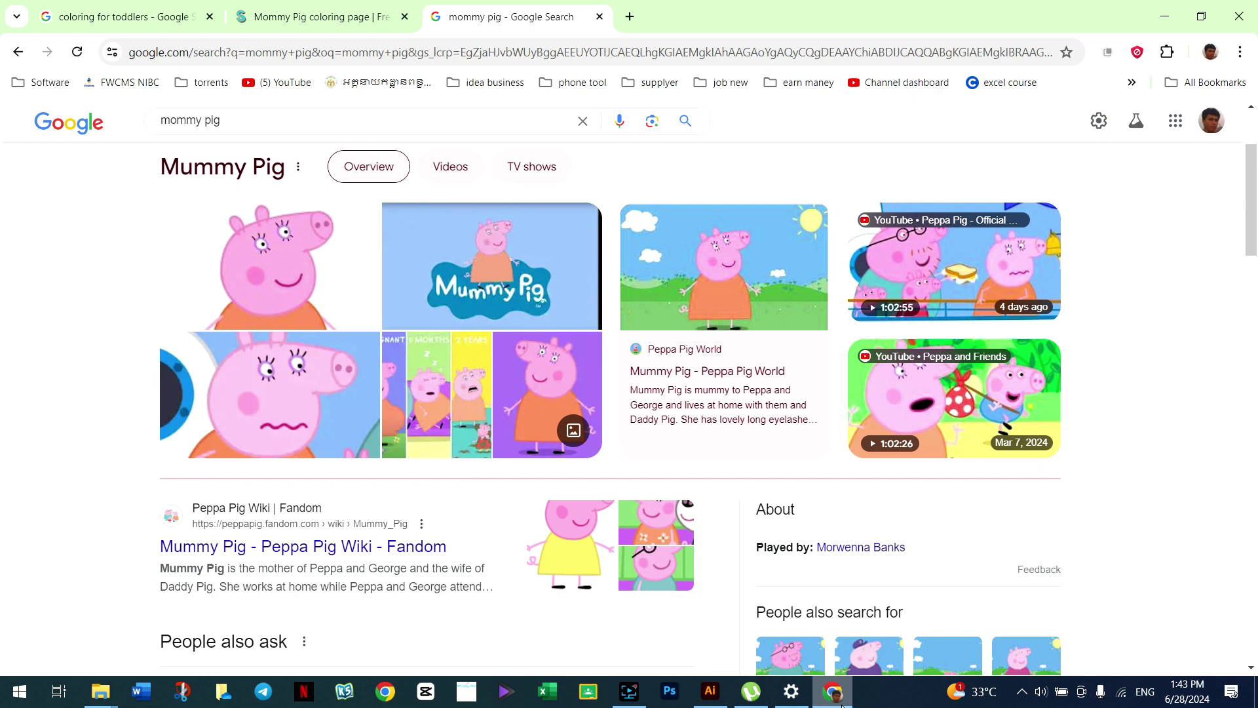
left_click(834, 691)
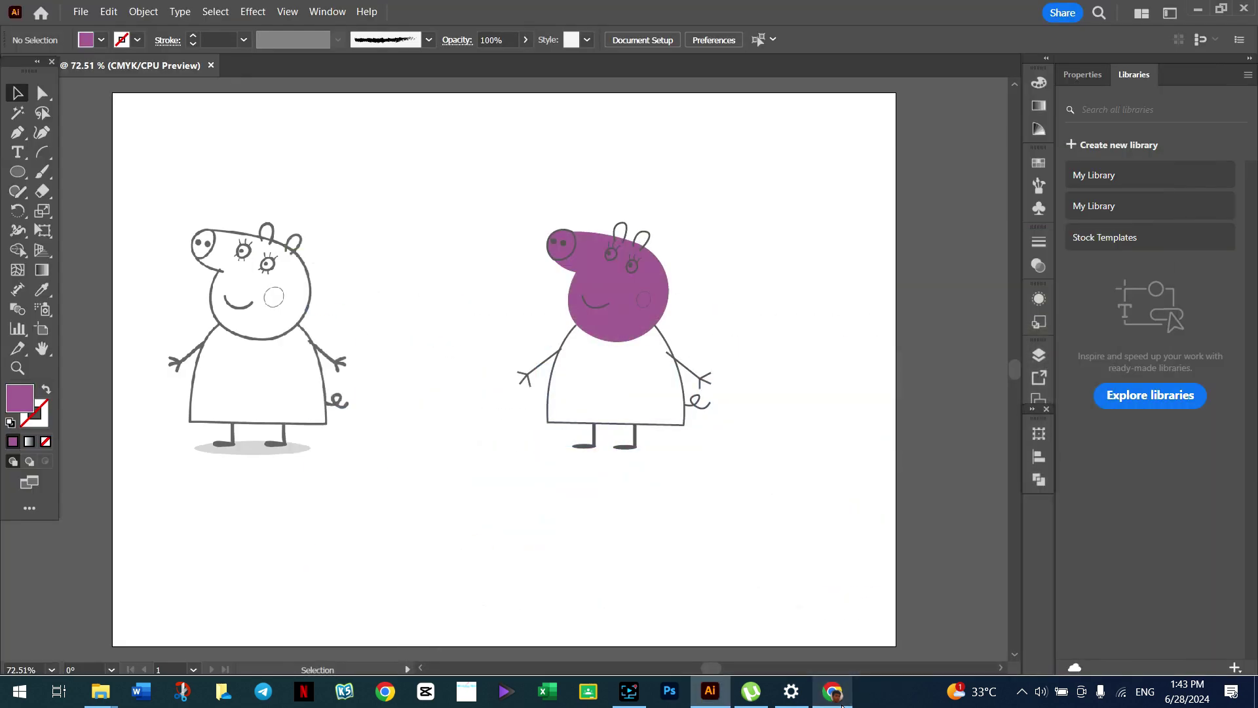
Step: Remove the snout's grey fill and give it a magenta B523B5 outline, then check the reference
left_click(569, 258)
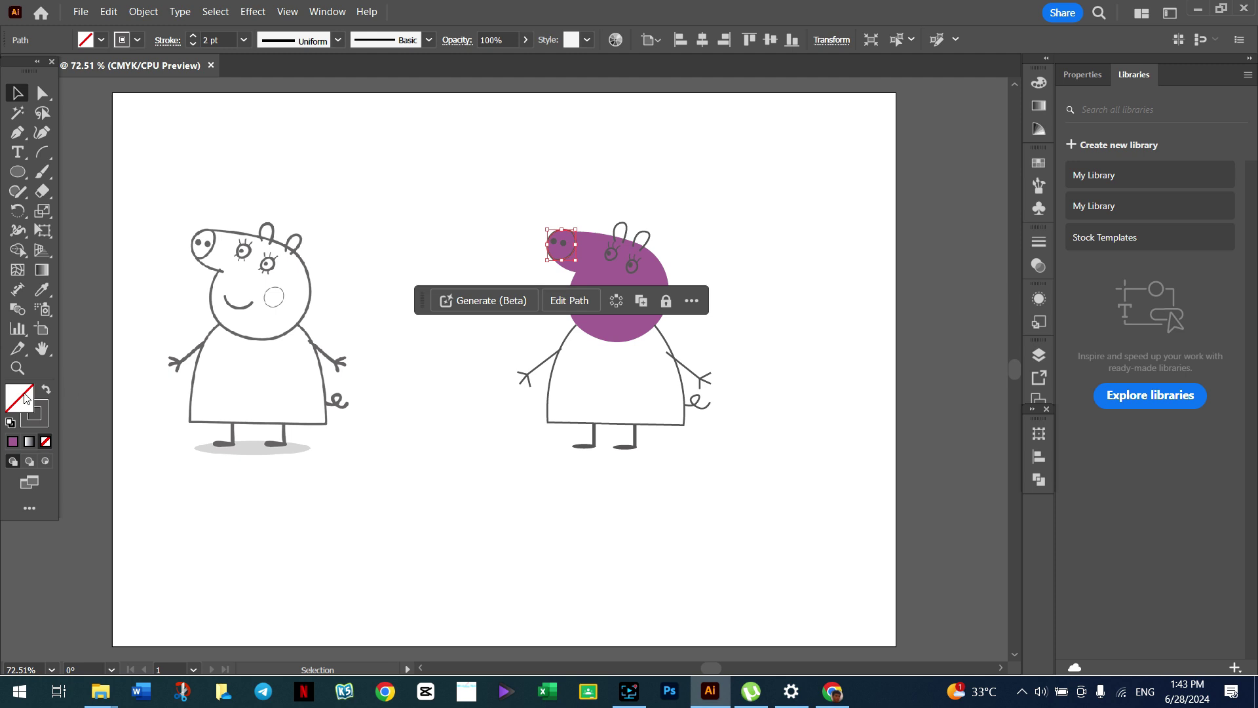
left_click(46, 391)
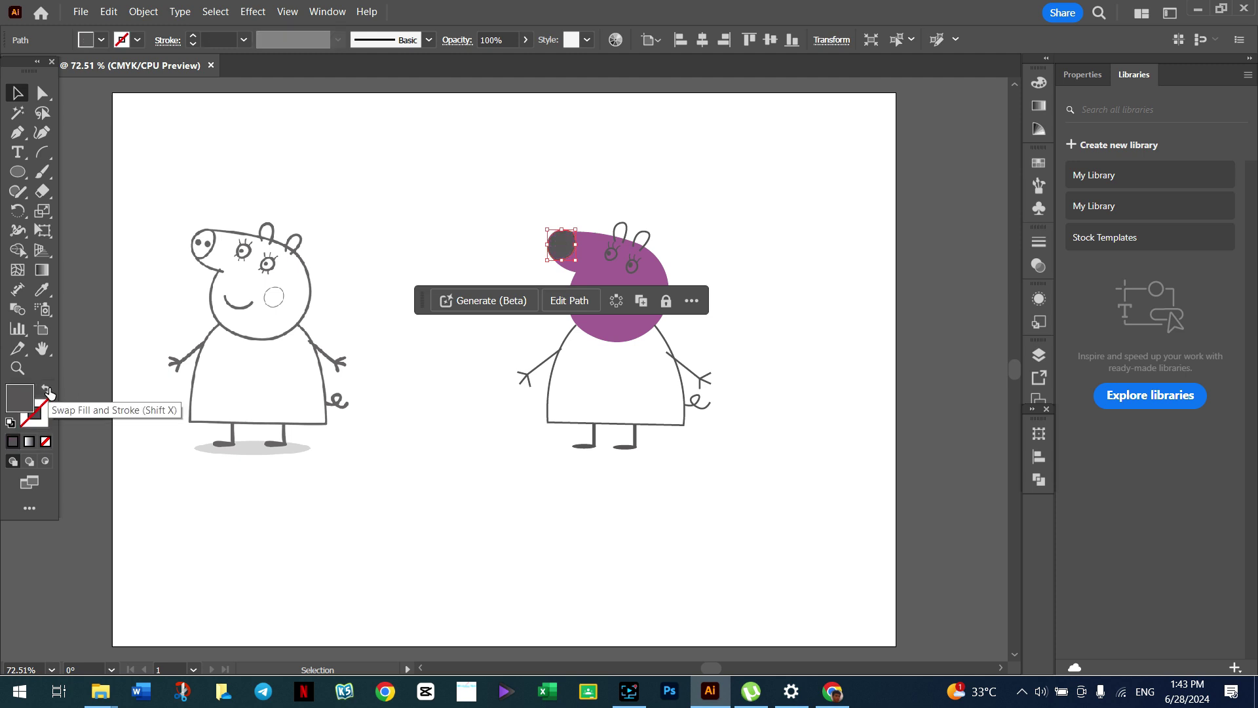
left_click(47, 390)
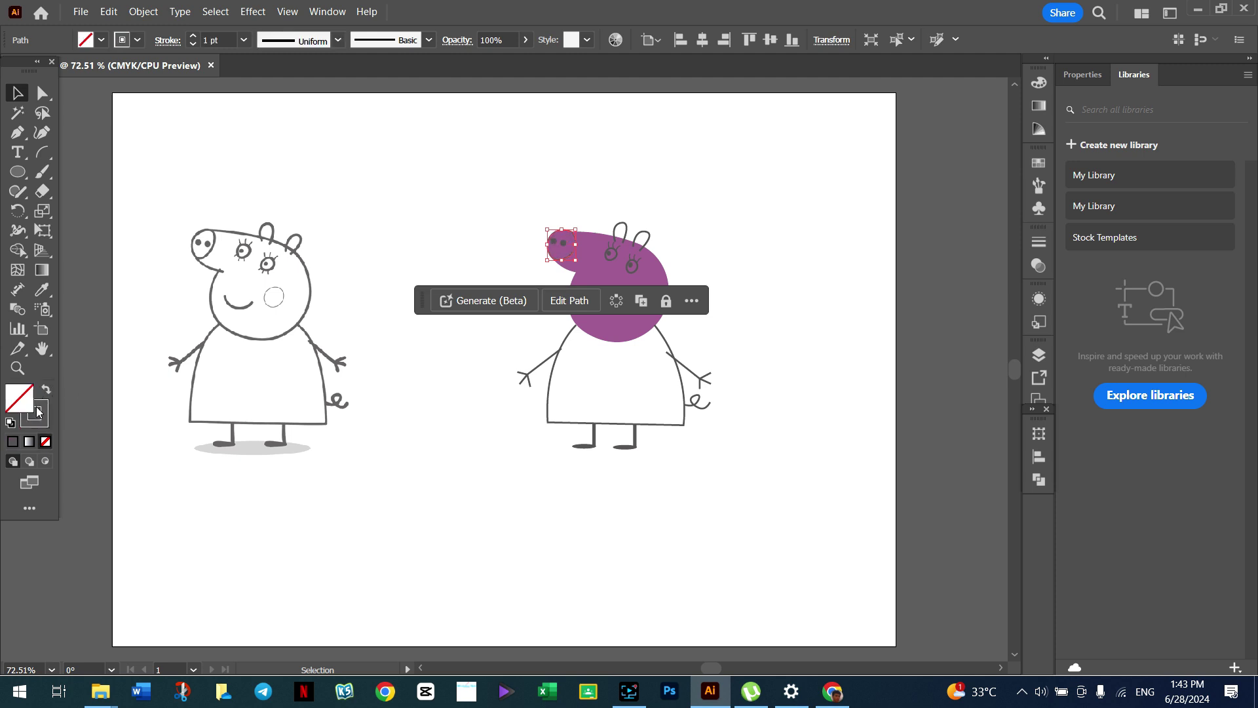
double_click(45, 417)
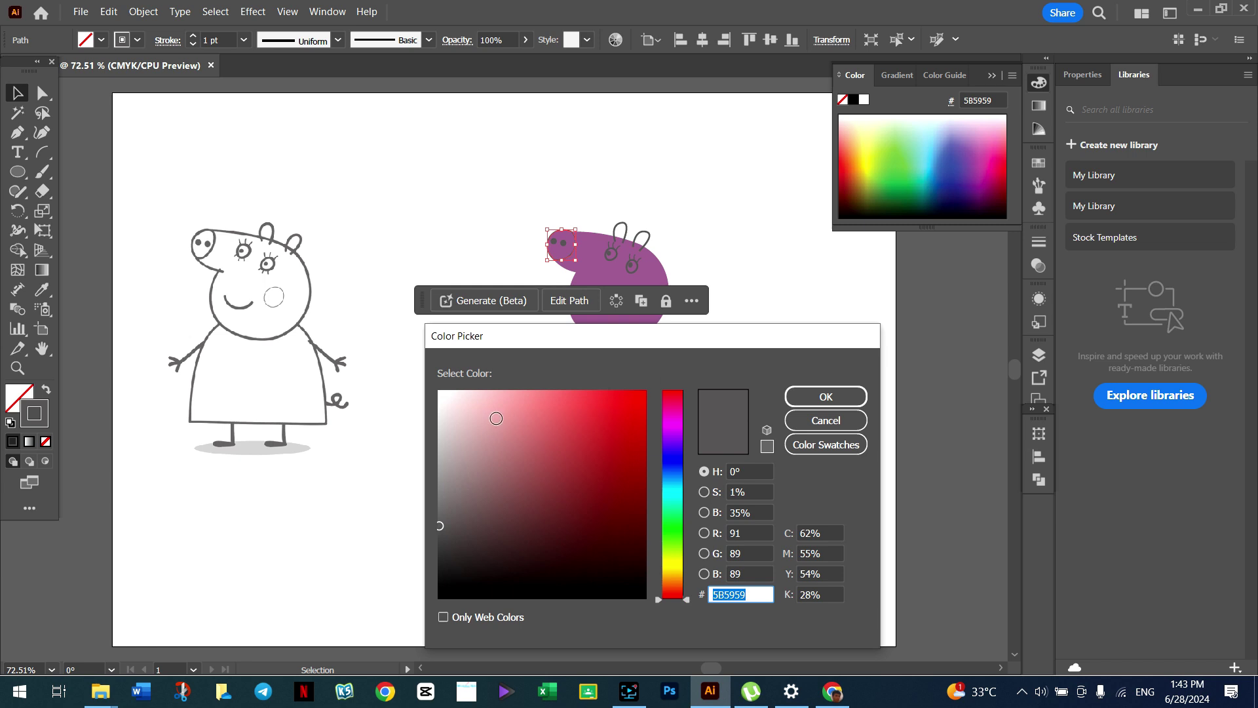
left_click(673, 425)
left_click(606, 448)
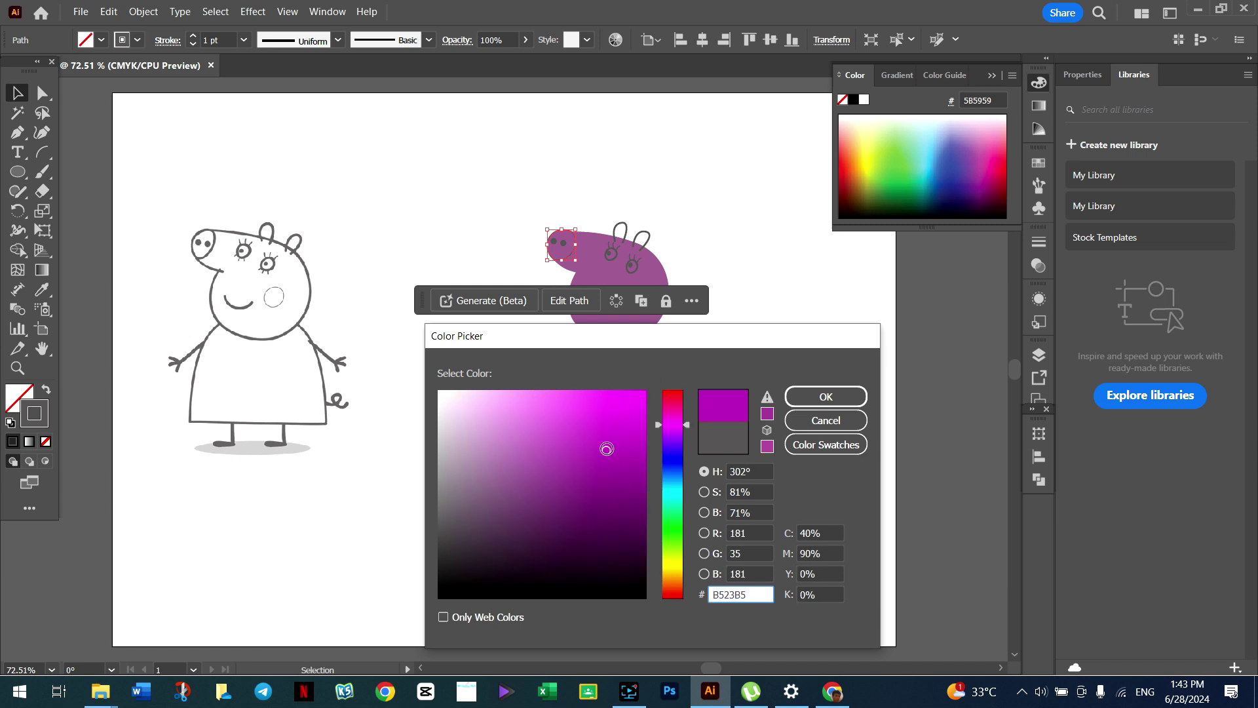
left_click(823, 396)
left_click(774, 252)
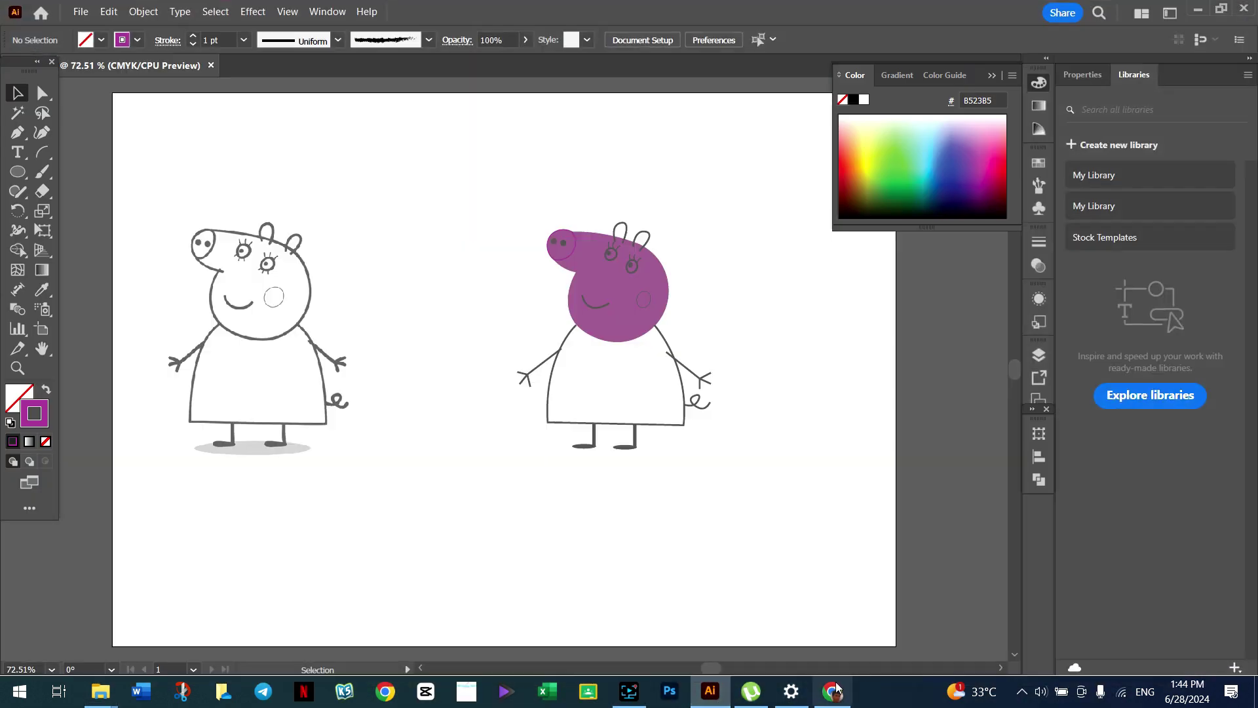
left_click(835, 695)
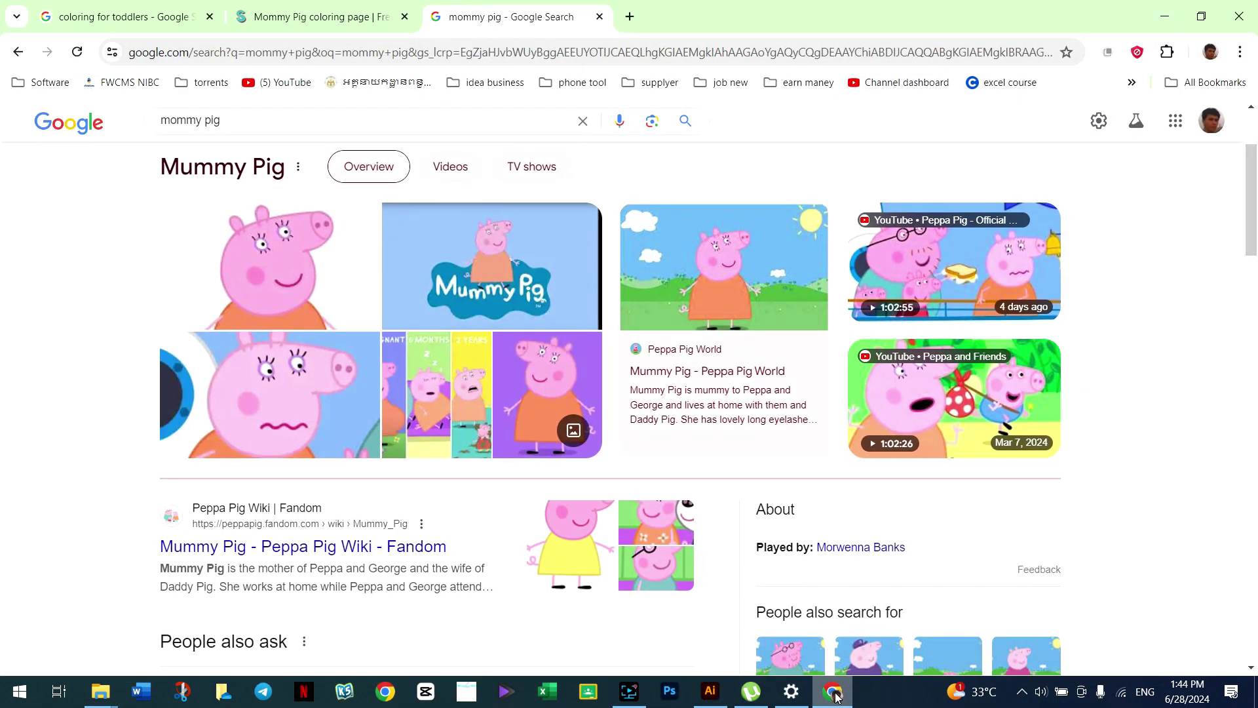
left_click(835, 696)
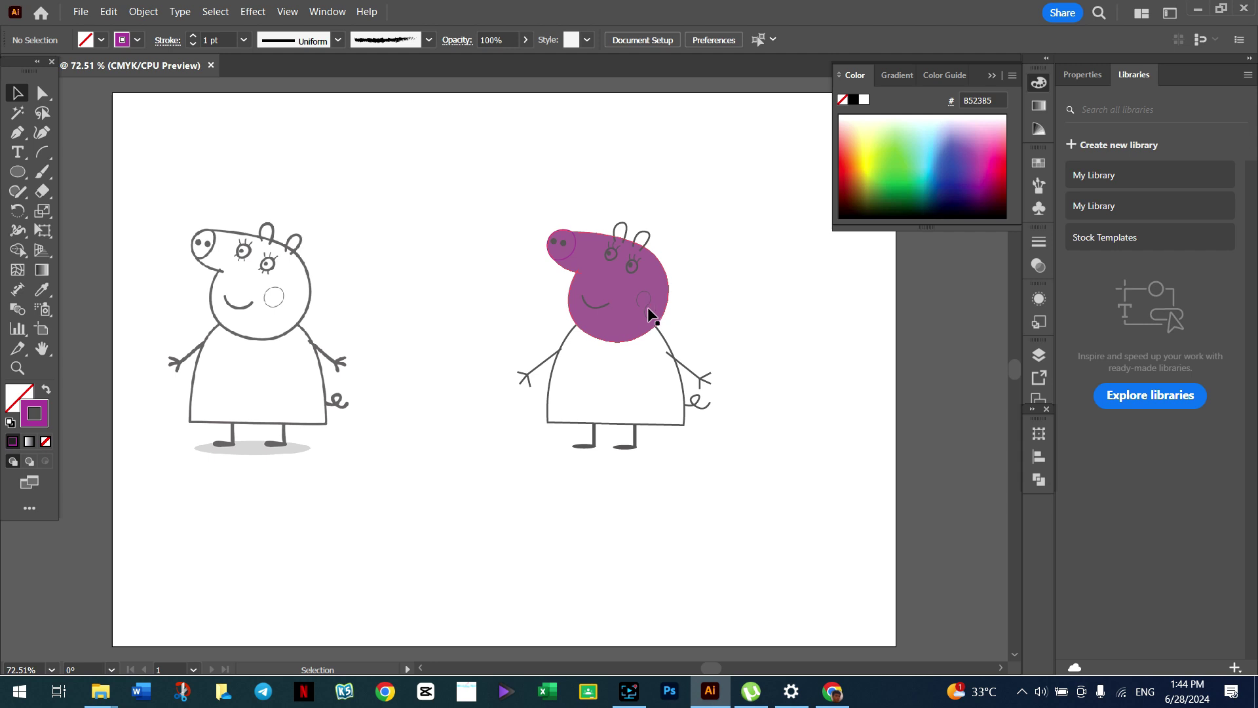
Step: Fill the cheek circle with bright magenta FC0BC9 and drop its outline
left_click(642, 304)
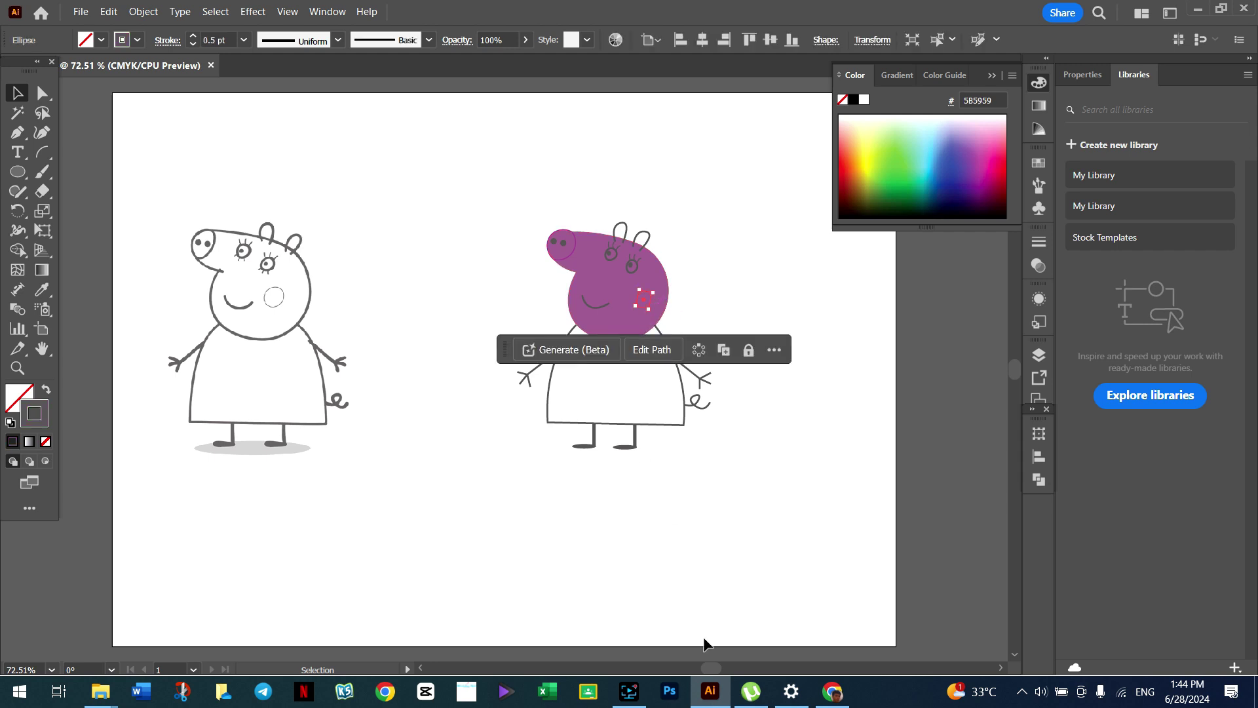
left_click(49, 388)
double_click(20, 397)
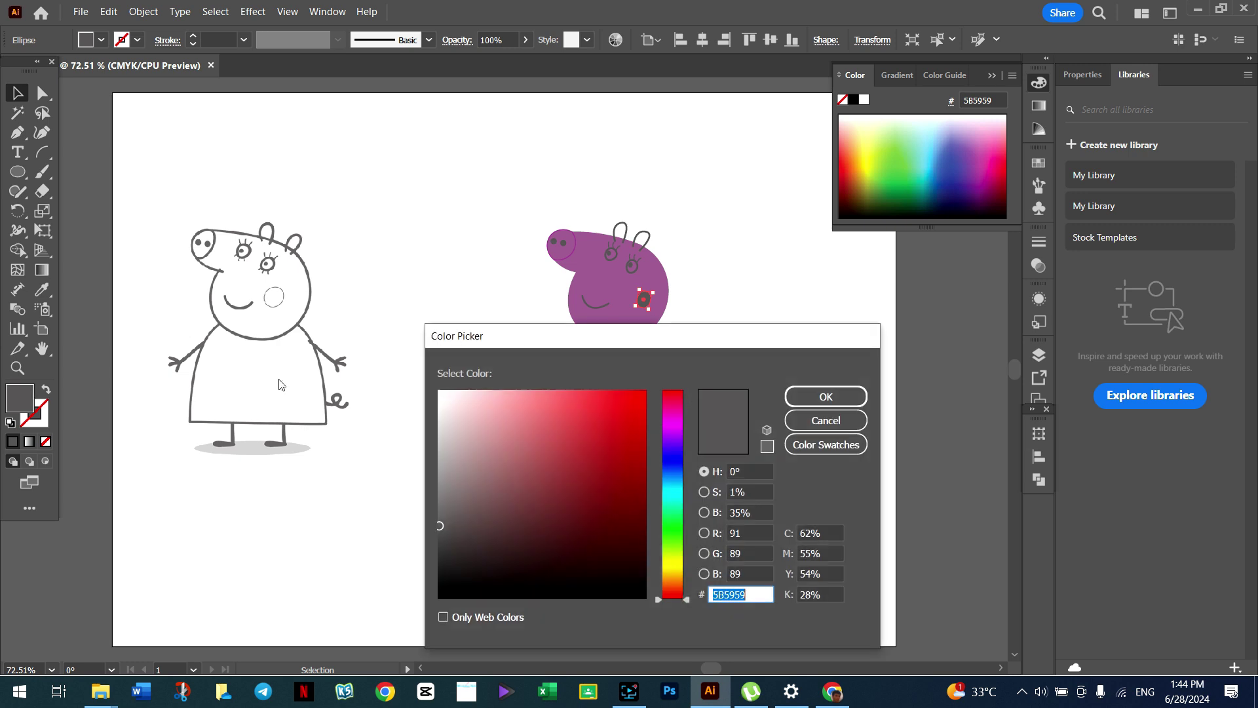
left_click_drag(664, 447, 679, 421)
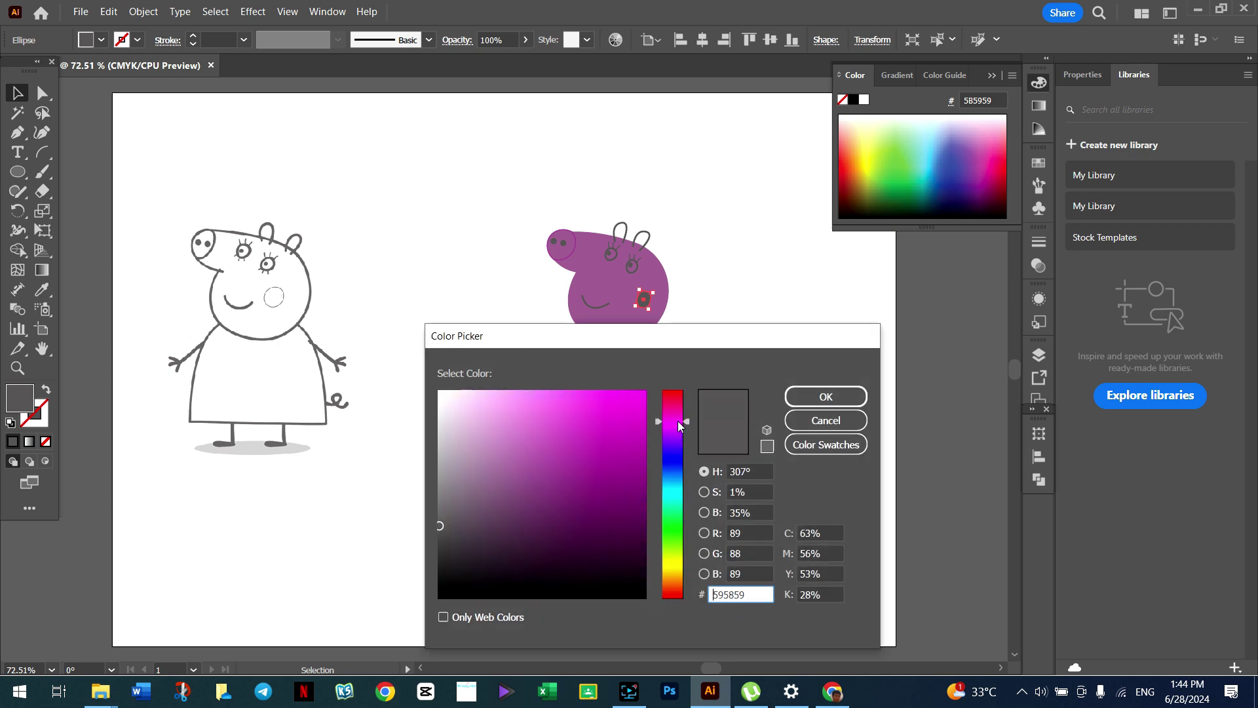
left_click(640, 390)
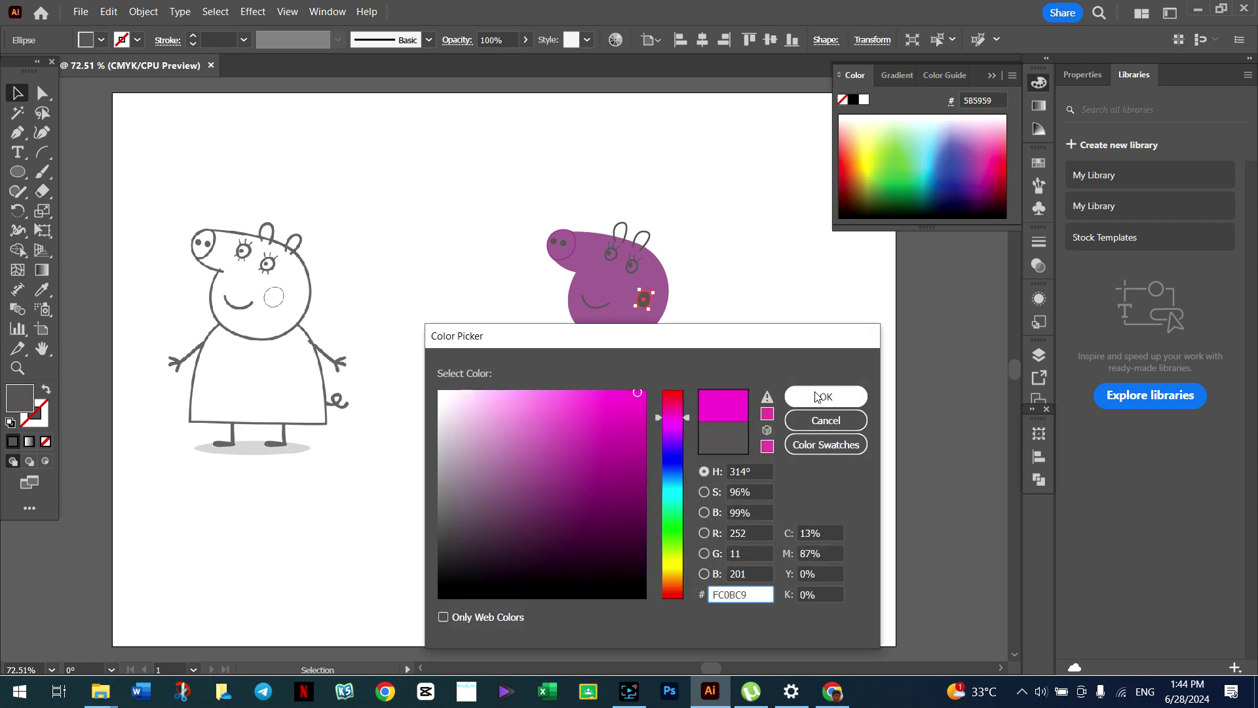
left_click(835, 397)
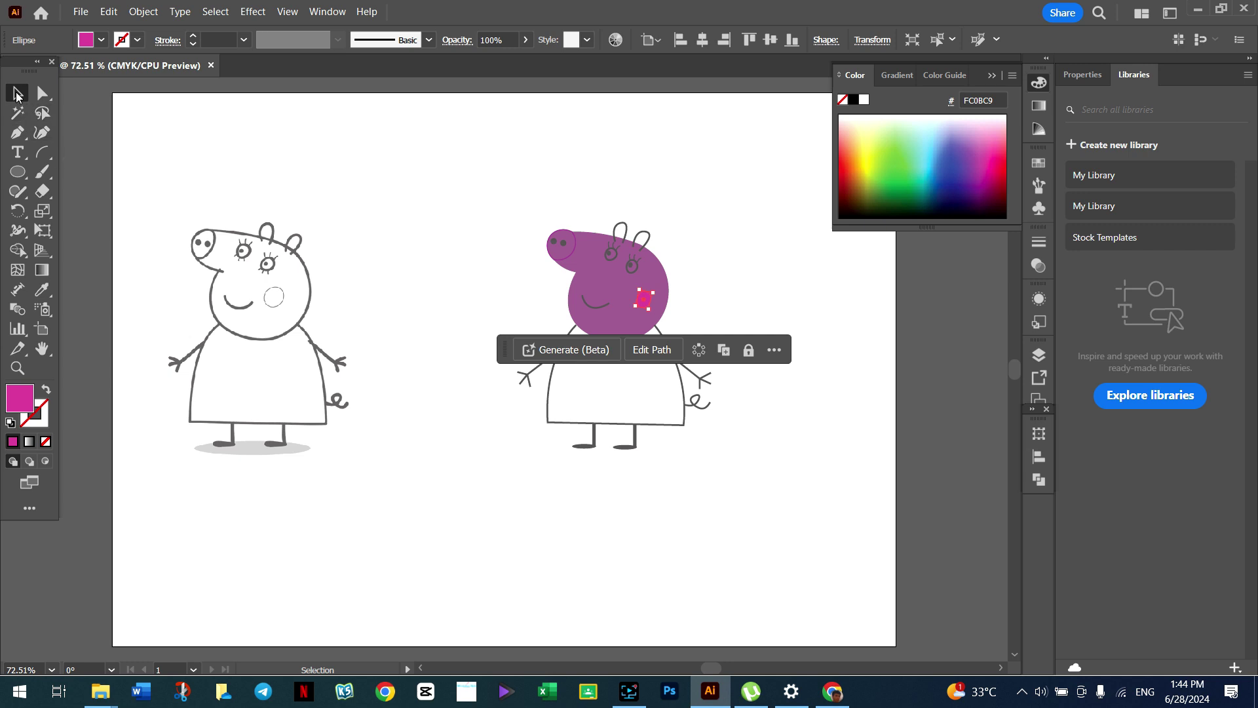
left_click(403, 188)
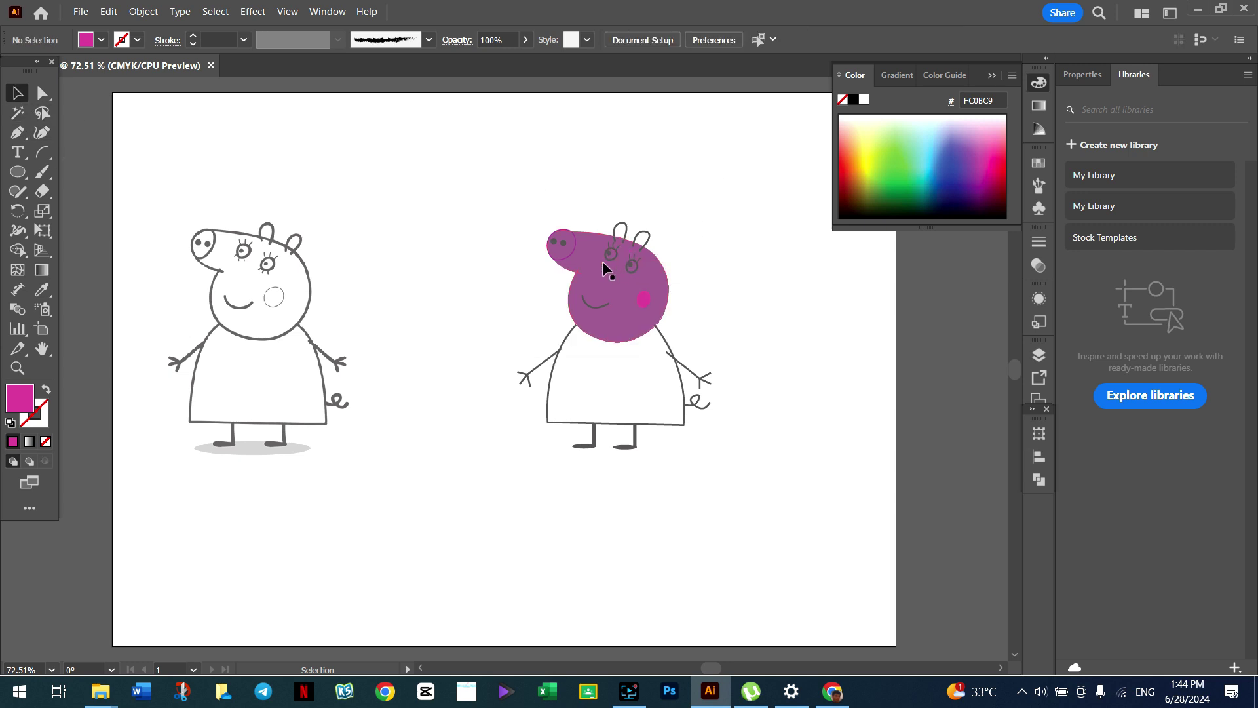
Step: Zoom in closely on the pig's head
left_click(18, 367)
left_click(607, 266)
left_click(545, 379)
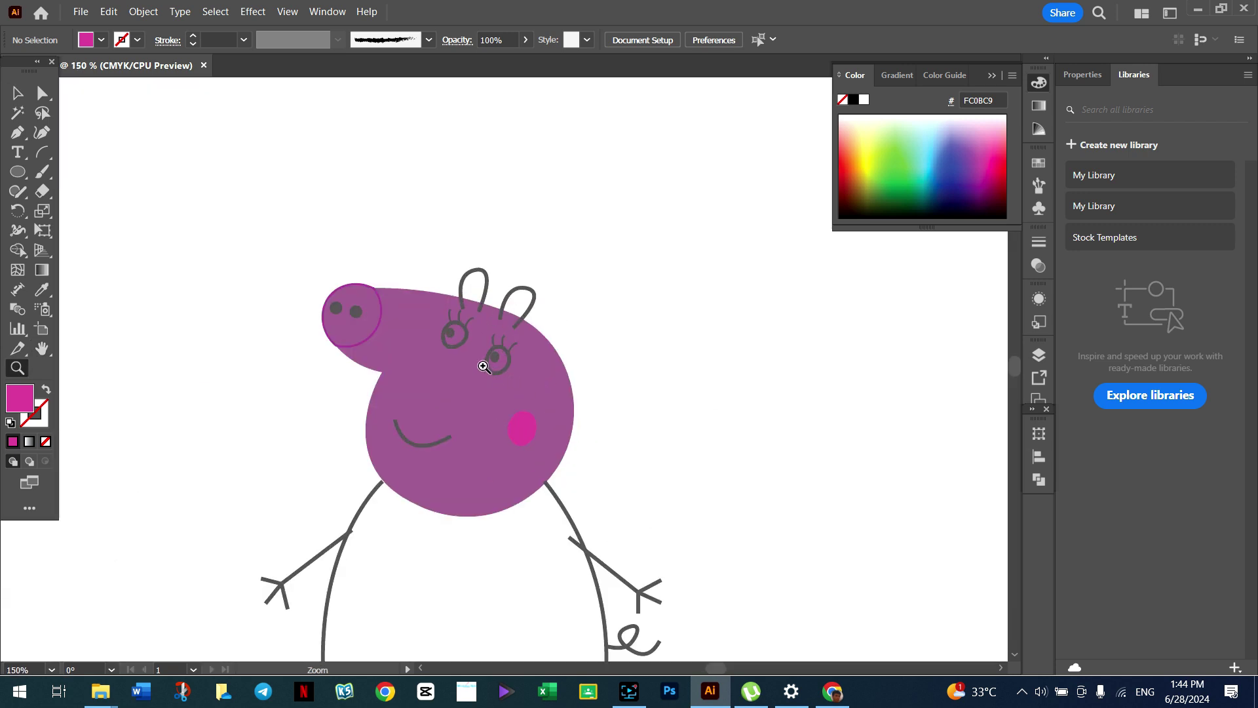
left_click(478, 364)
Step: Select the purple head shape, undoing an accidental drag of it
left_click(26, 92)
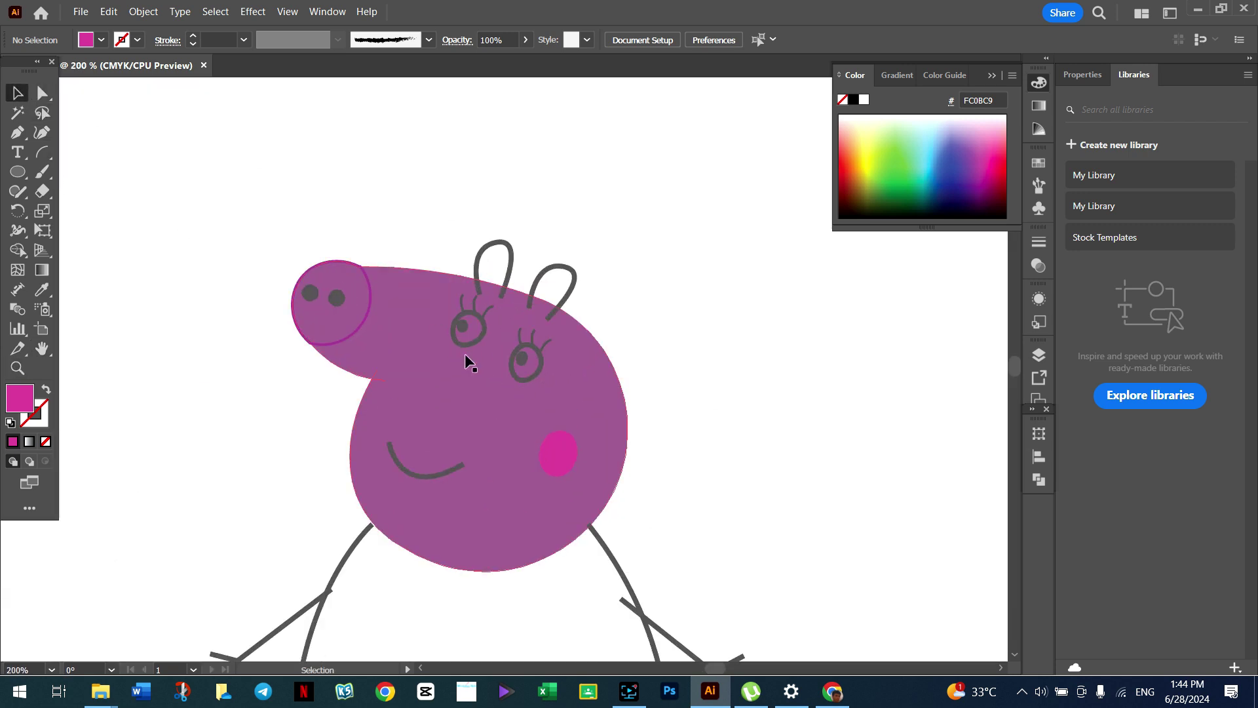
left_click(457, 335)
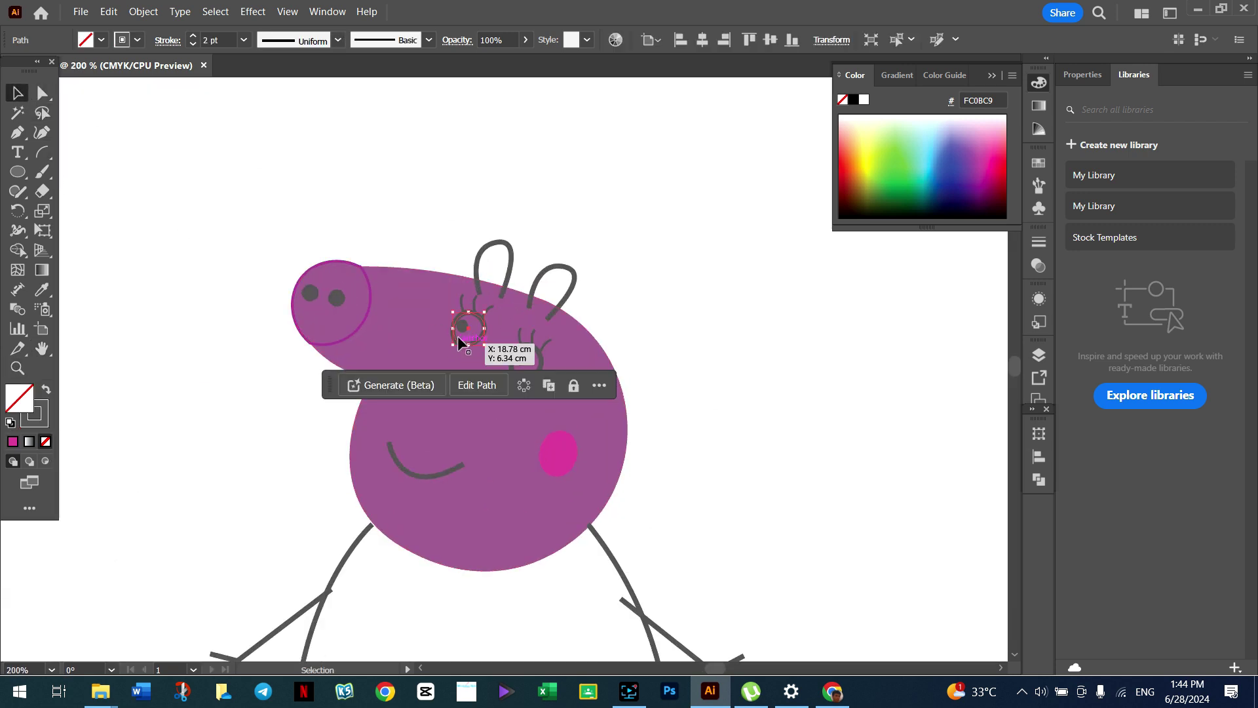
left_click(659, 306)
left_click_drag(445, 292, 467, 342)
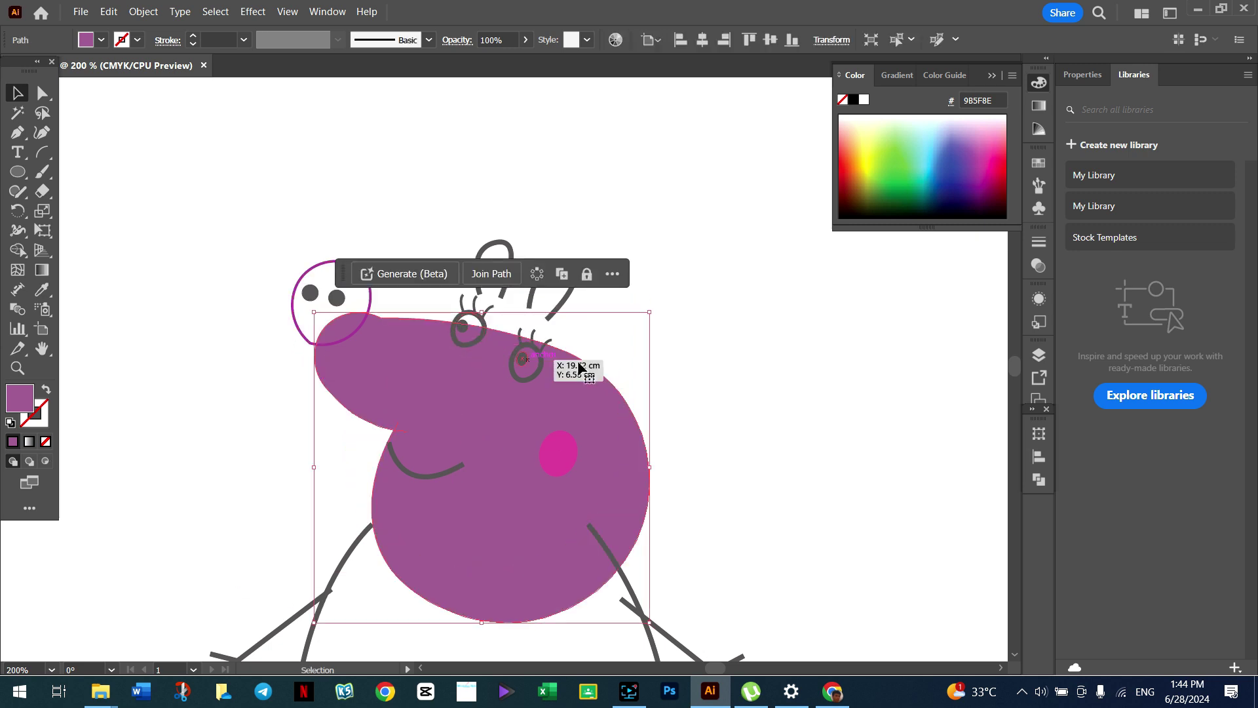
key("ctrl+z")
left_click(741, 305)
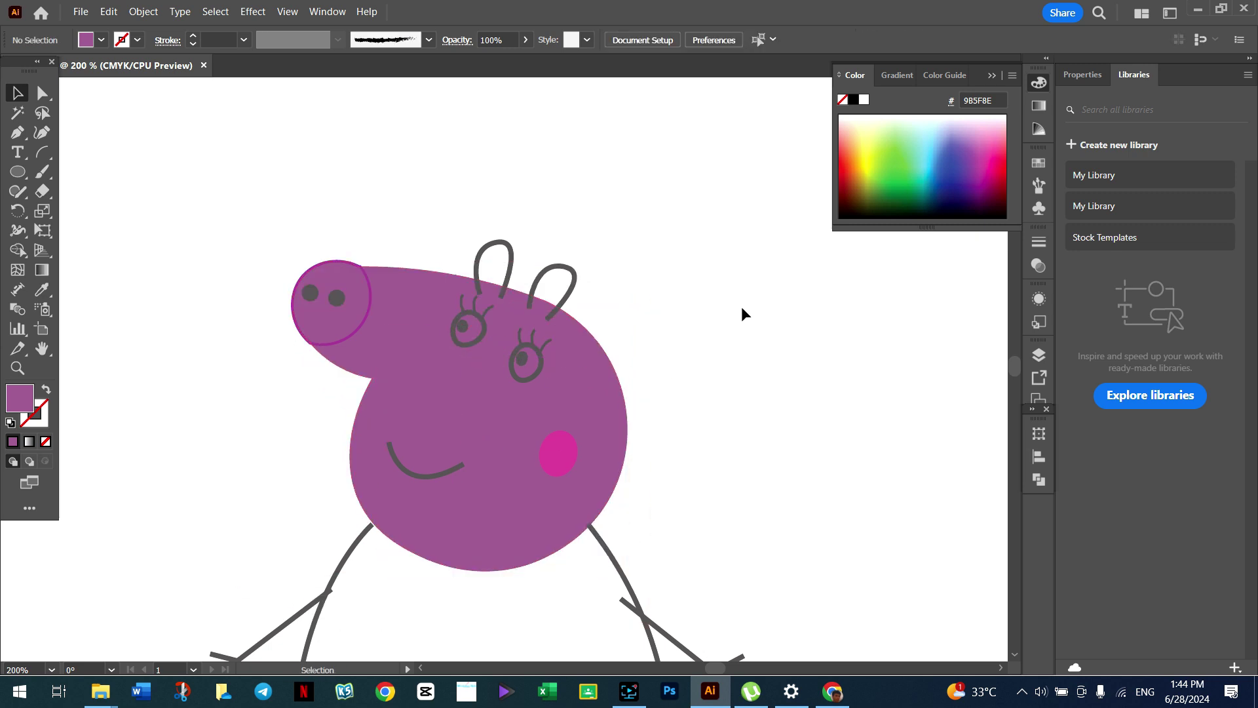
scroll(682, 331, "down", 2)
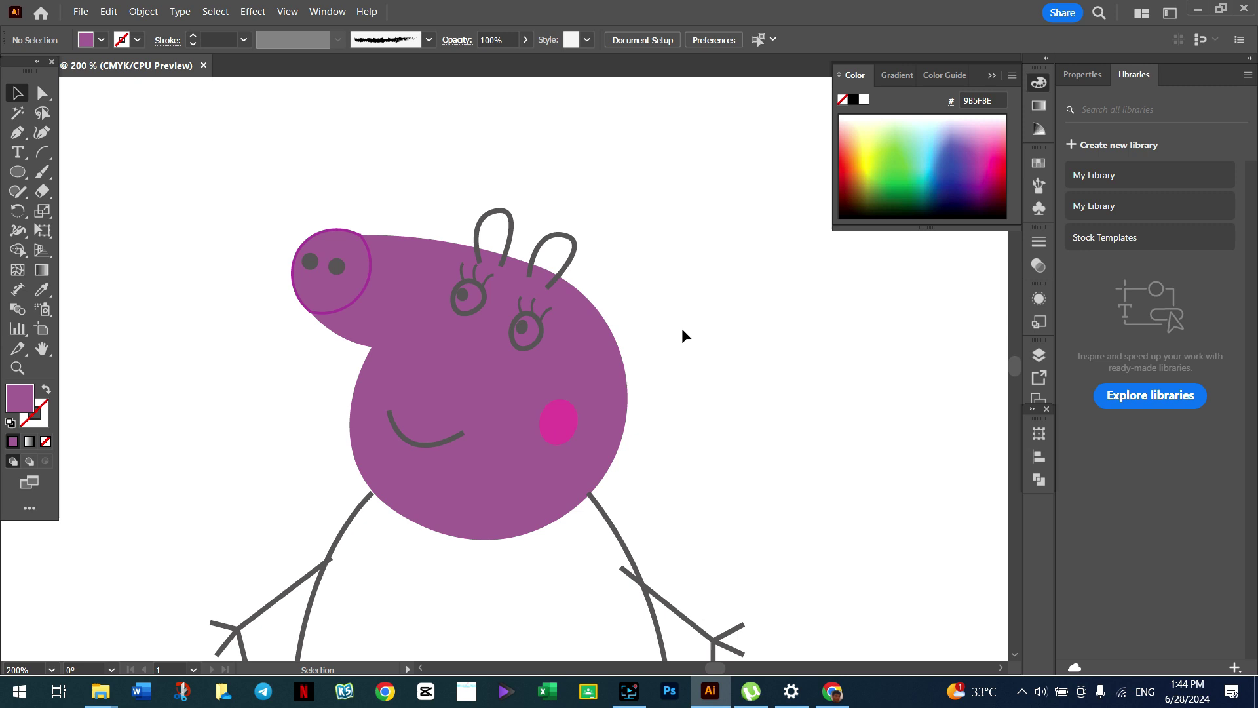
left_click(592, 323)
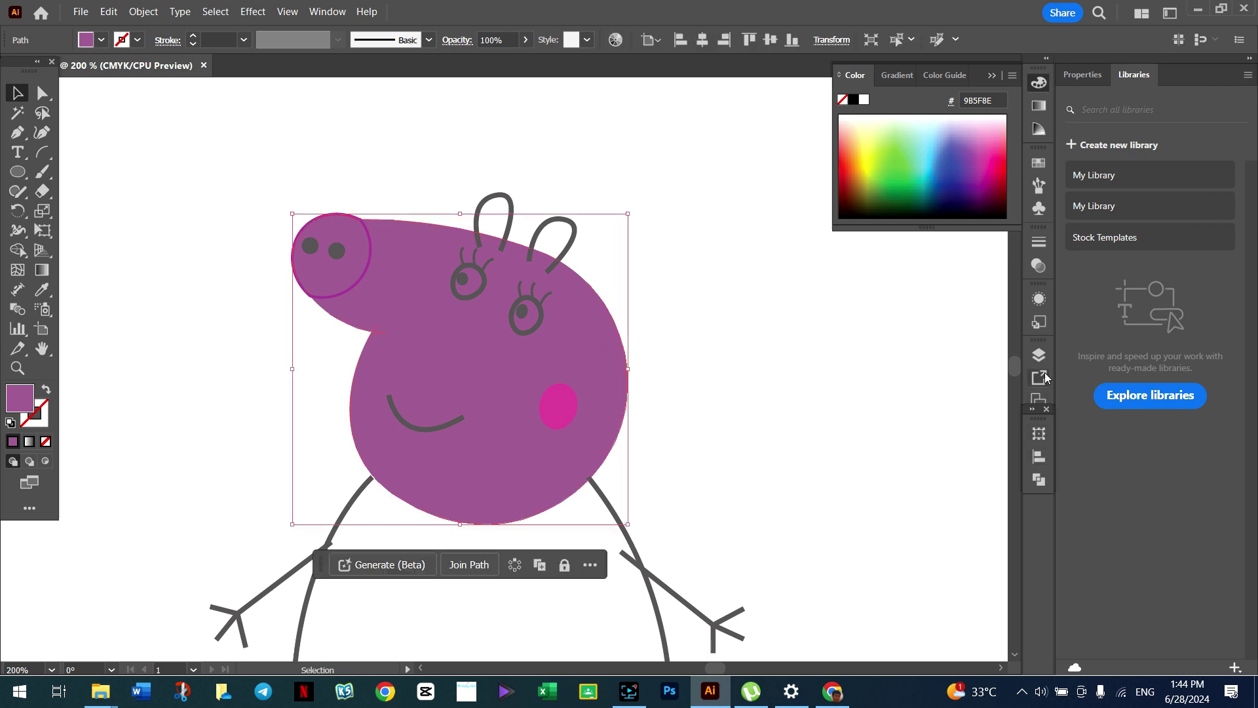
Step: Lock the purple head path in the tracing layer, then select the right eye
left_click(1039, 356)
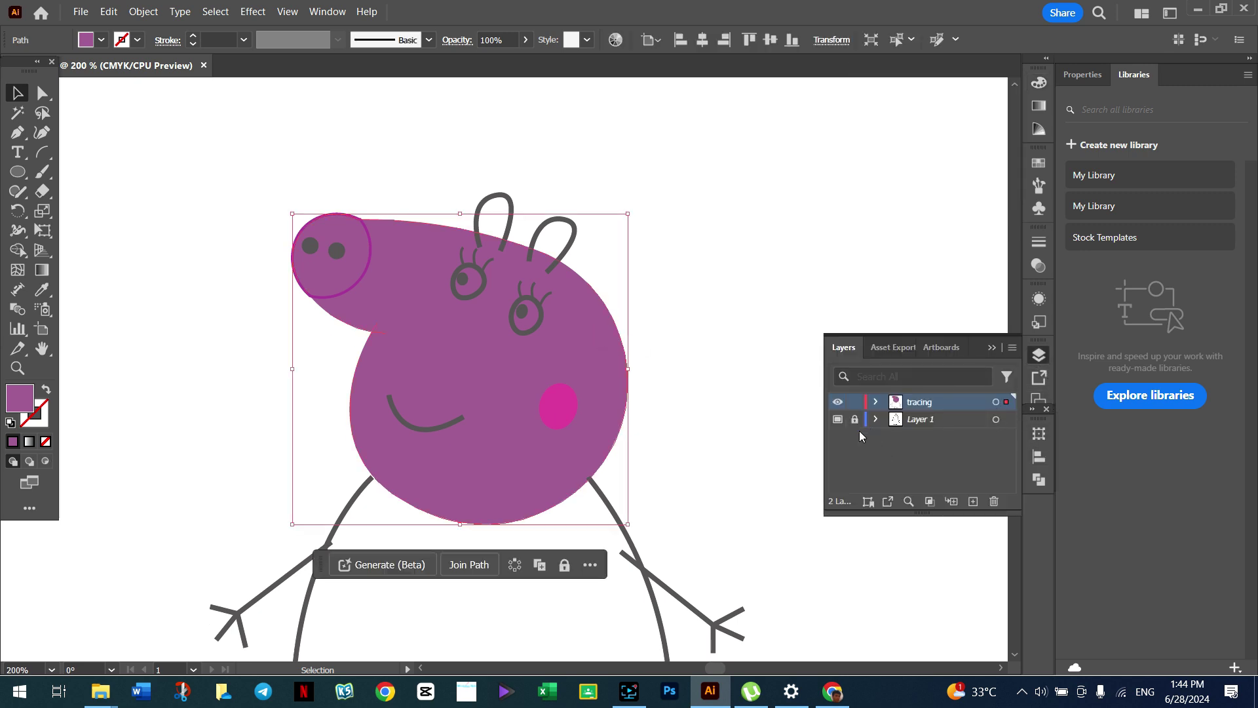
left_click(875, 401)
scroll(957, 434, "down", 2)
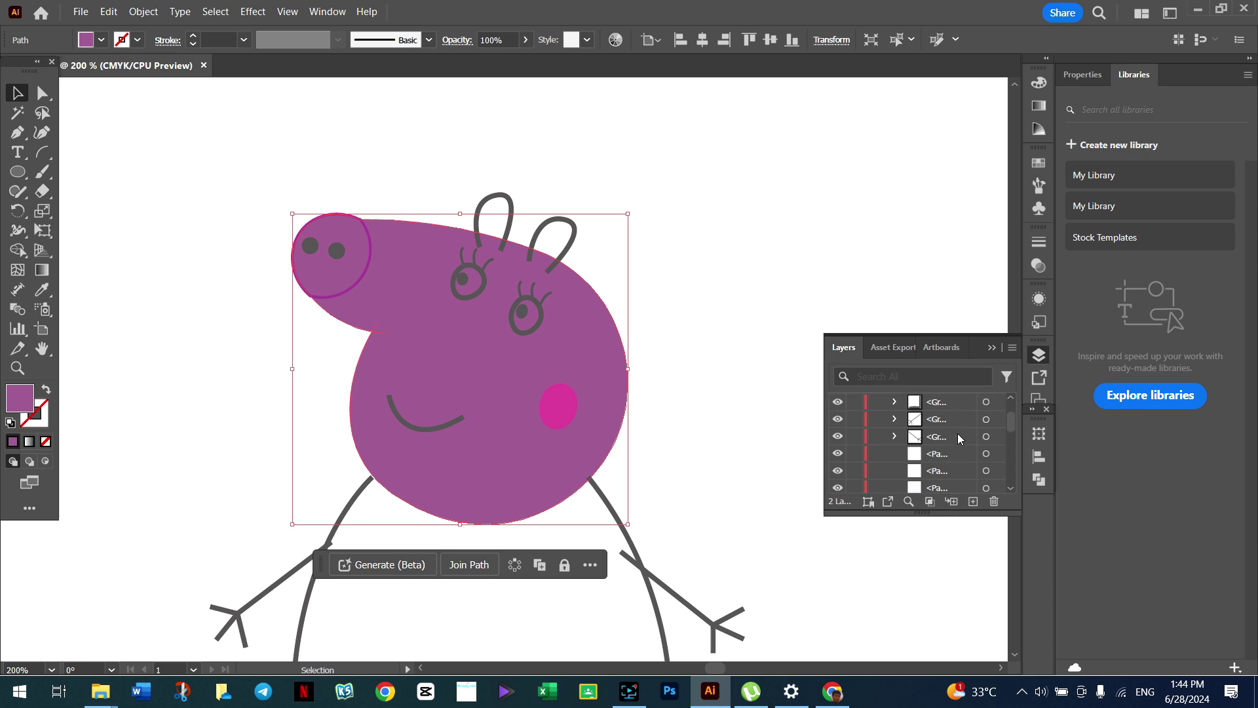
scroll(957, 434, "down", 2)
scroll(957, 434, "down", 1)
scroll(957, 432, "down", 2)
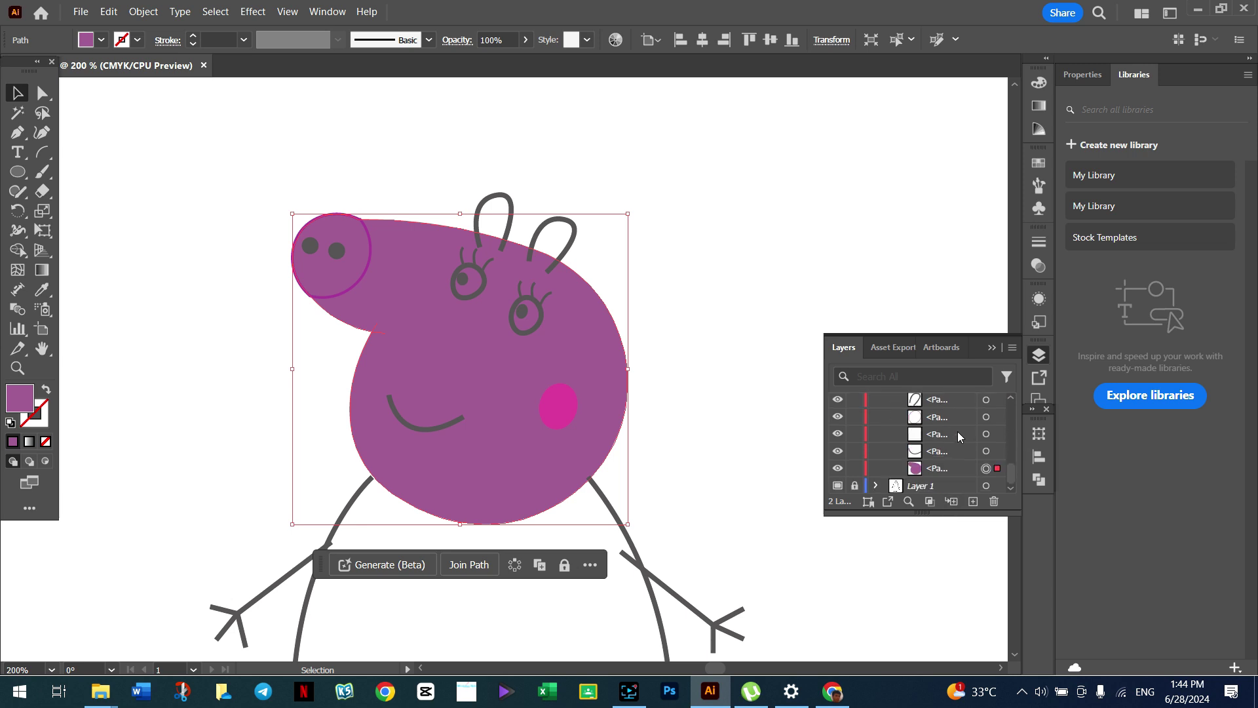
left_click(854, 468)
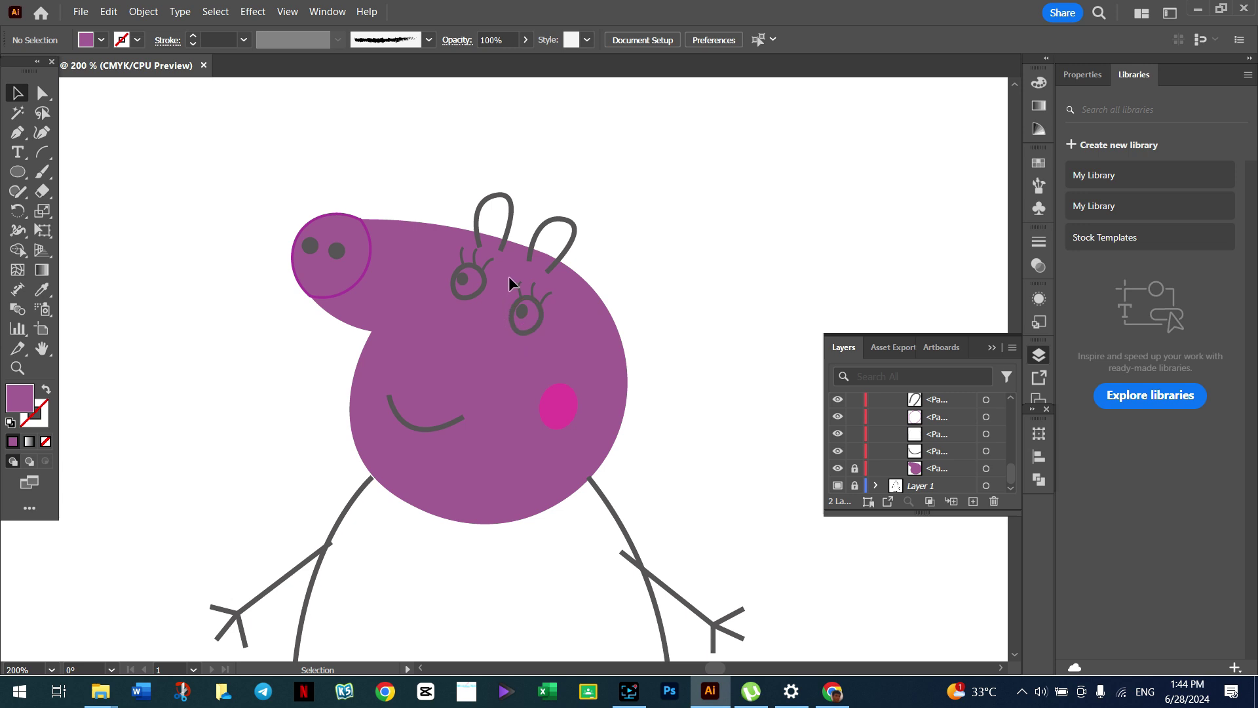
left_click(532, 331)
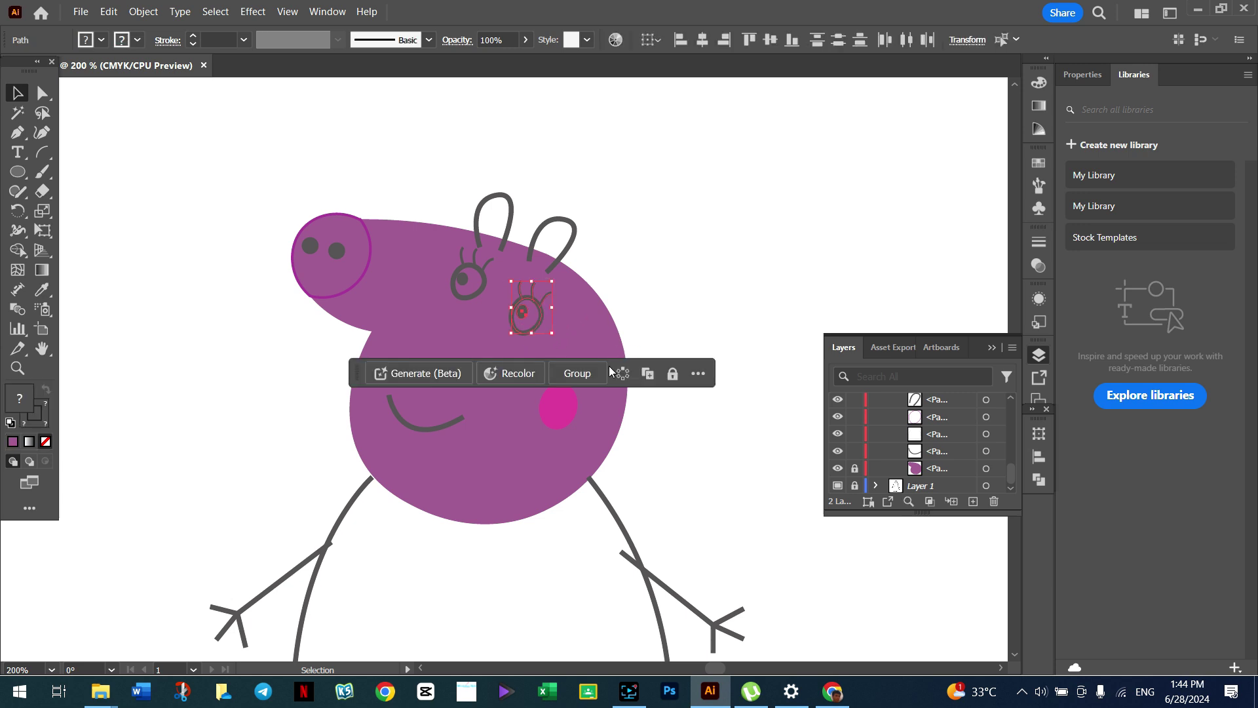
right_click(544, 327)
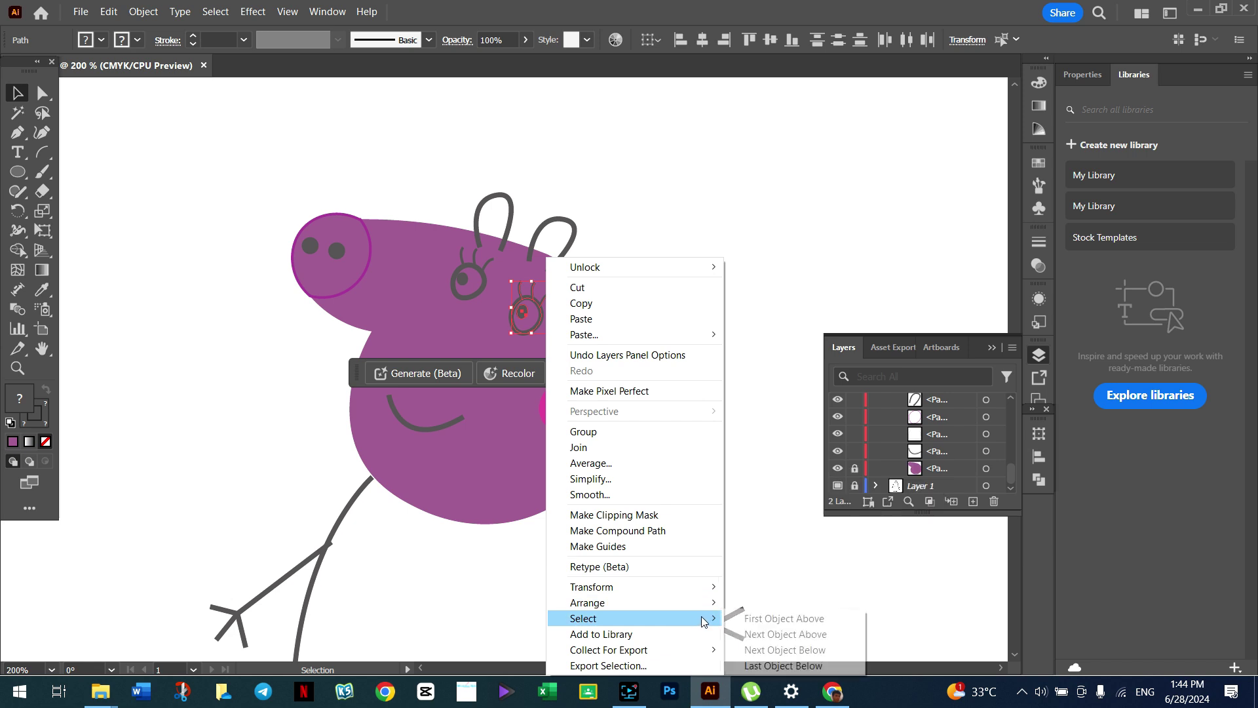
mouse_move(609, 602)
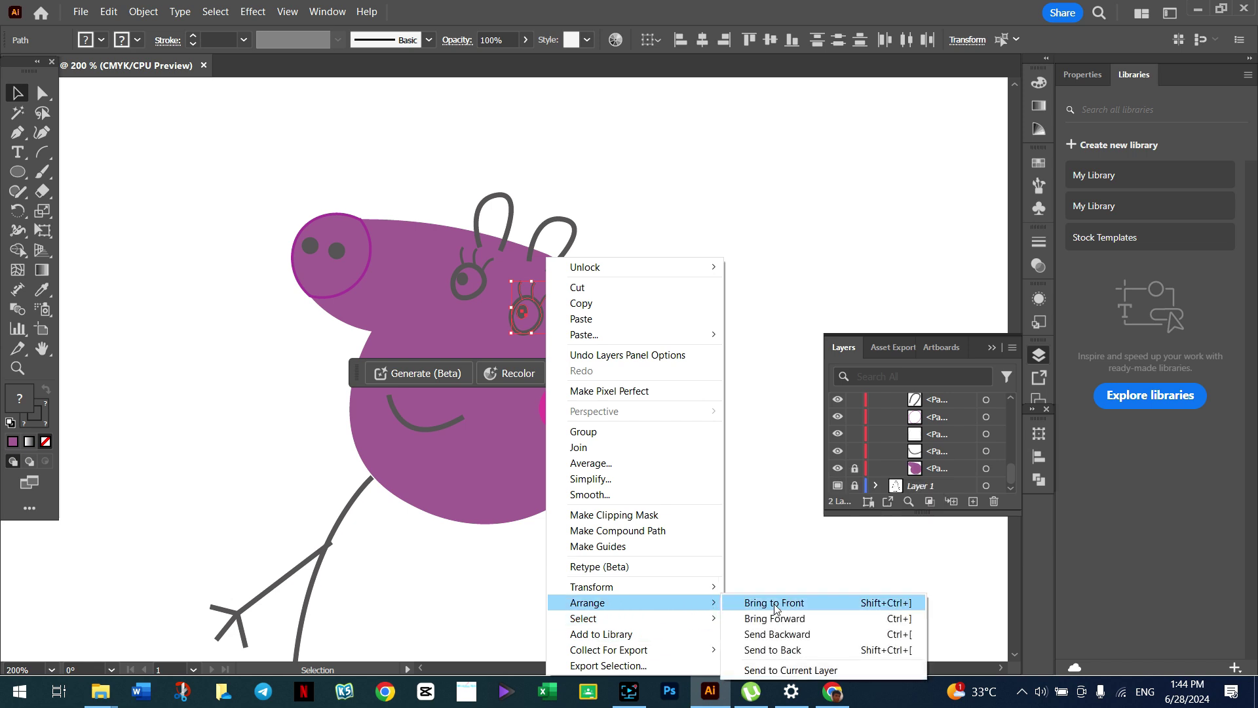
Step: Bring the right eye in front of the head and select the left eye
left_click(774, 606)
left_click(701, 301)
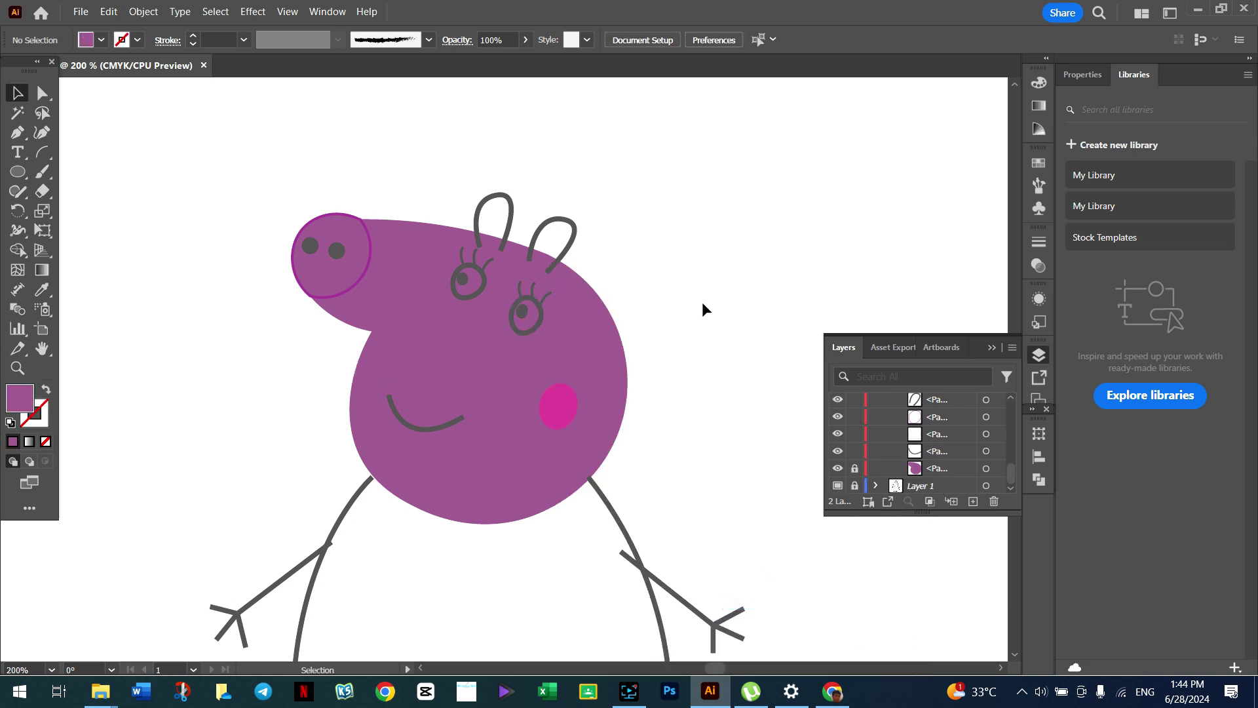
left_click(488, 298)
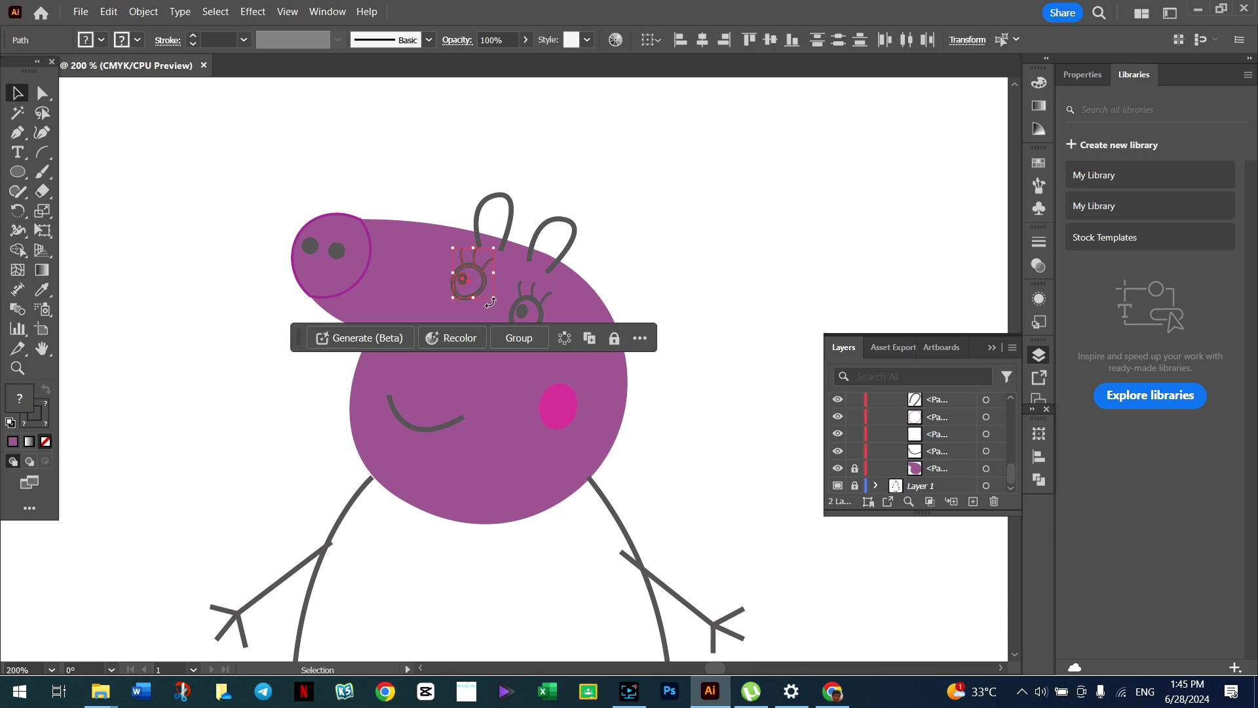
left_click(748, 235)
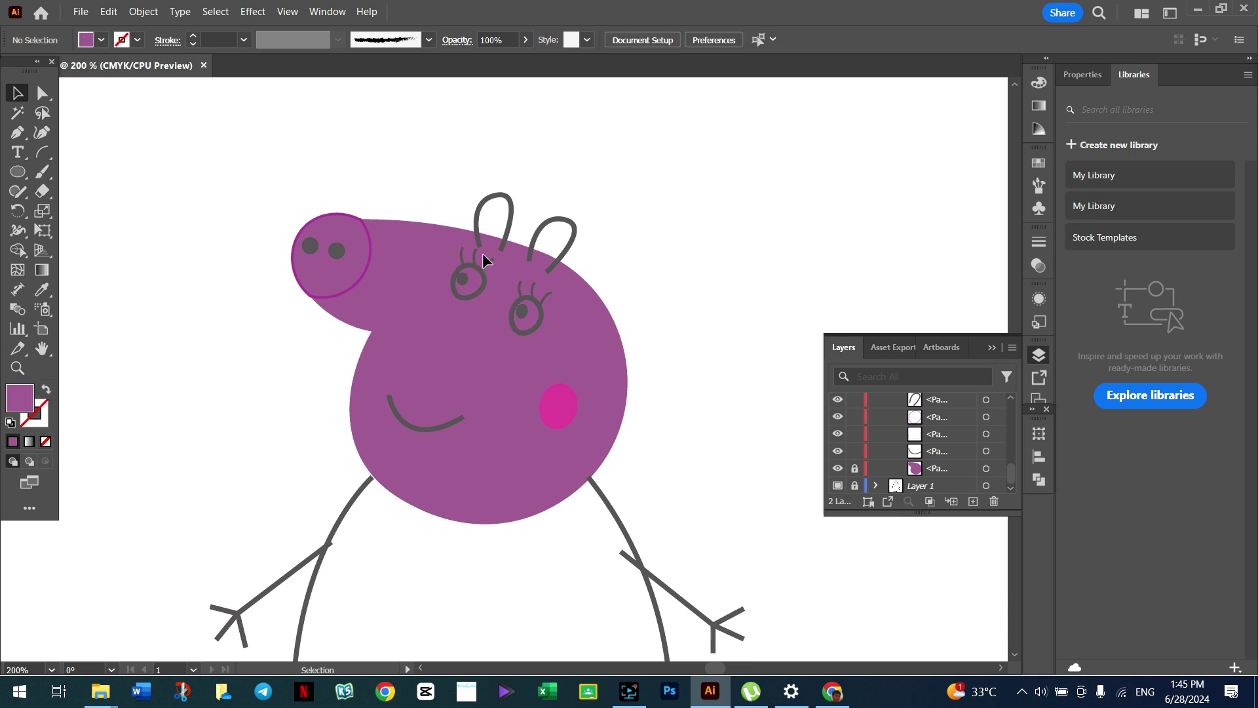
left_click(491, 302)
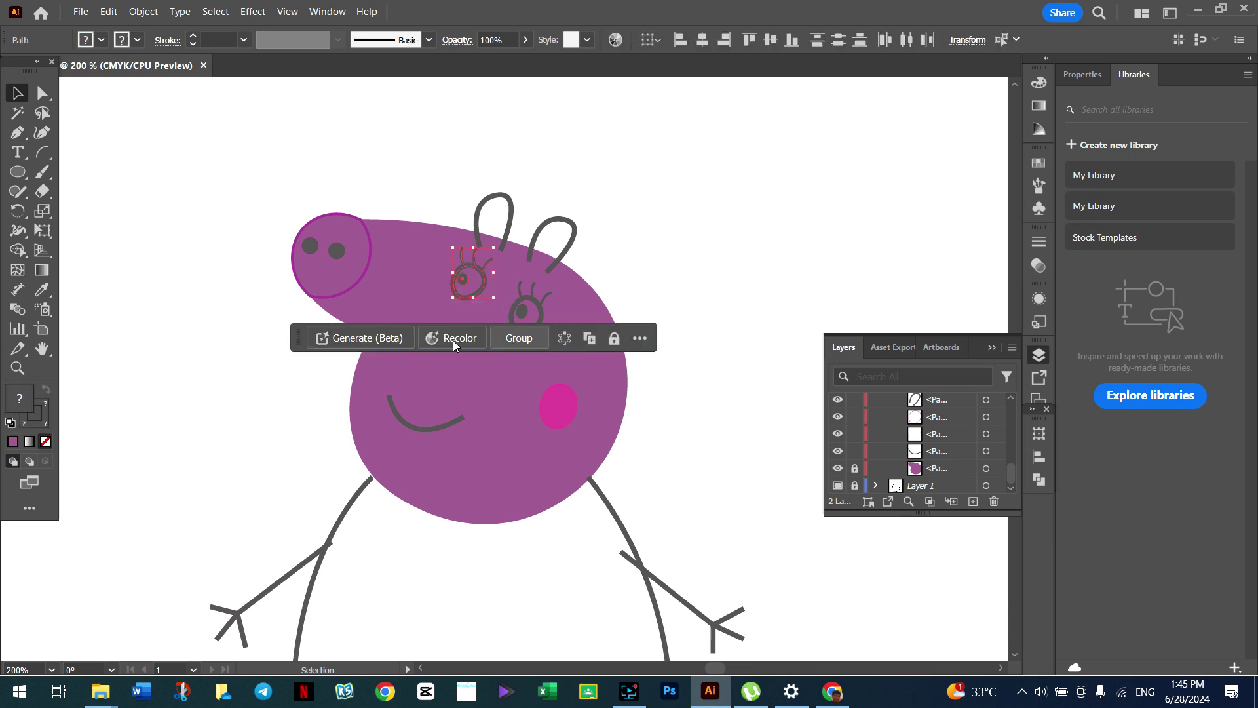
Step: Give the left eye's outline a light pink colour
double_click(45, 405)
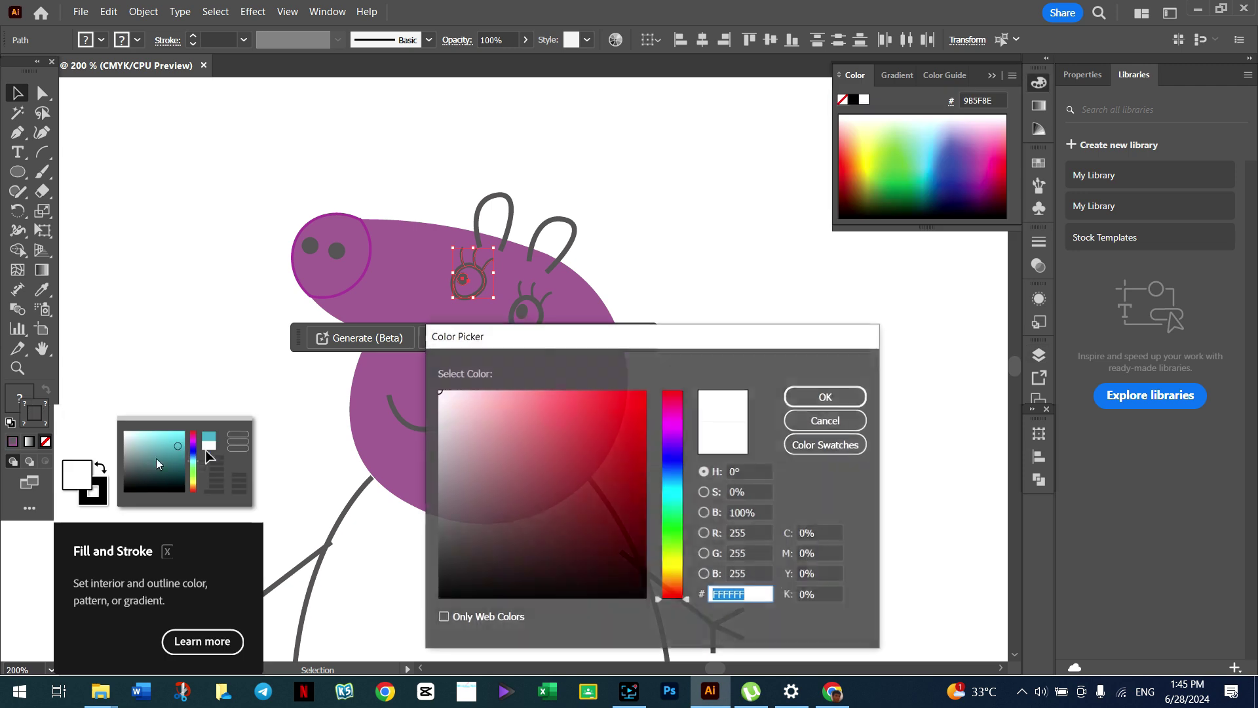
left_click_drag(449, 409, 447, 405)
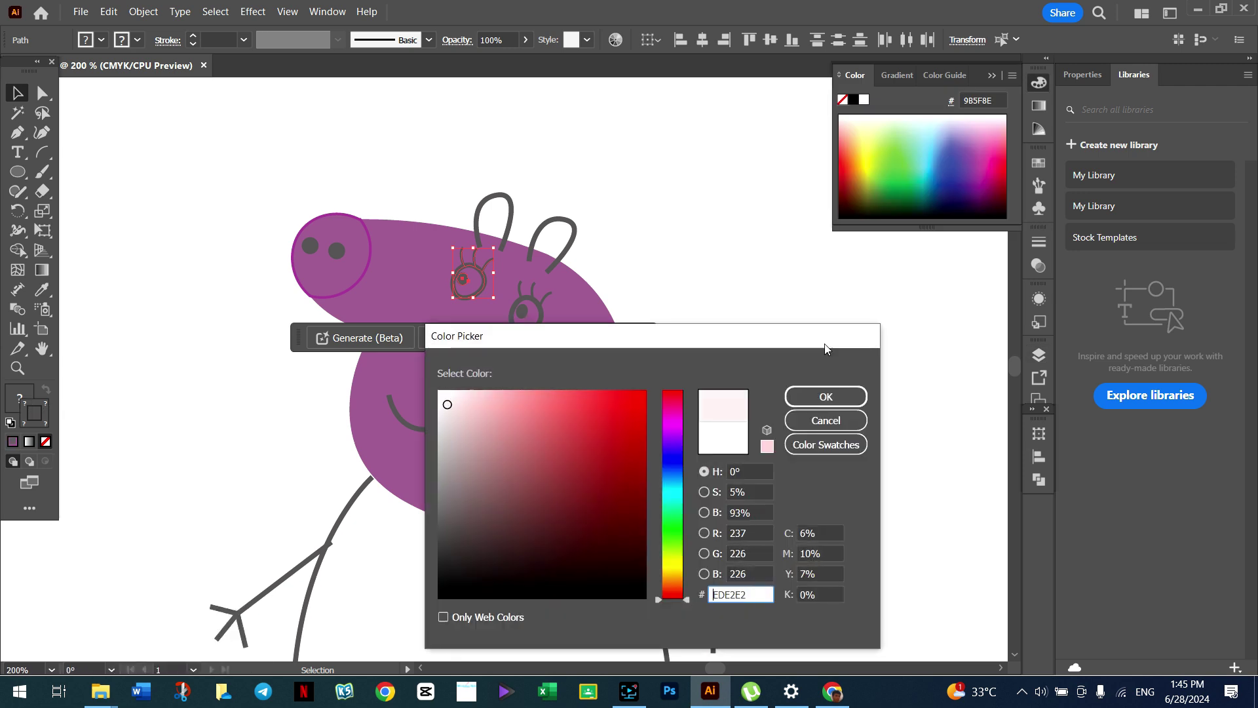
left_click(825, 397)
left_click(712, 251)
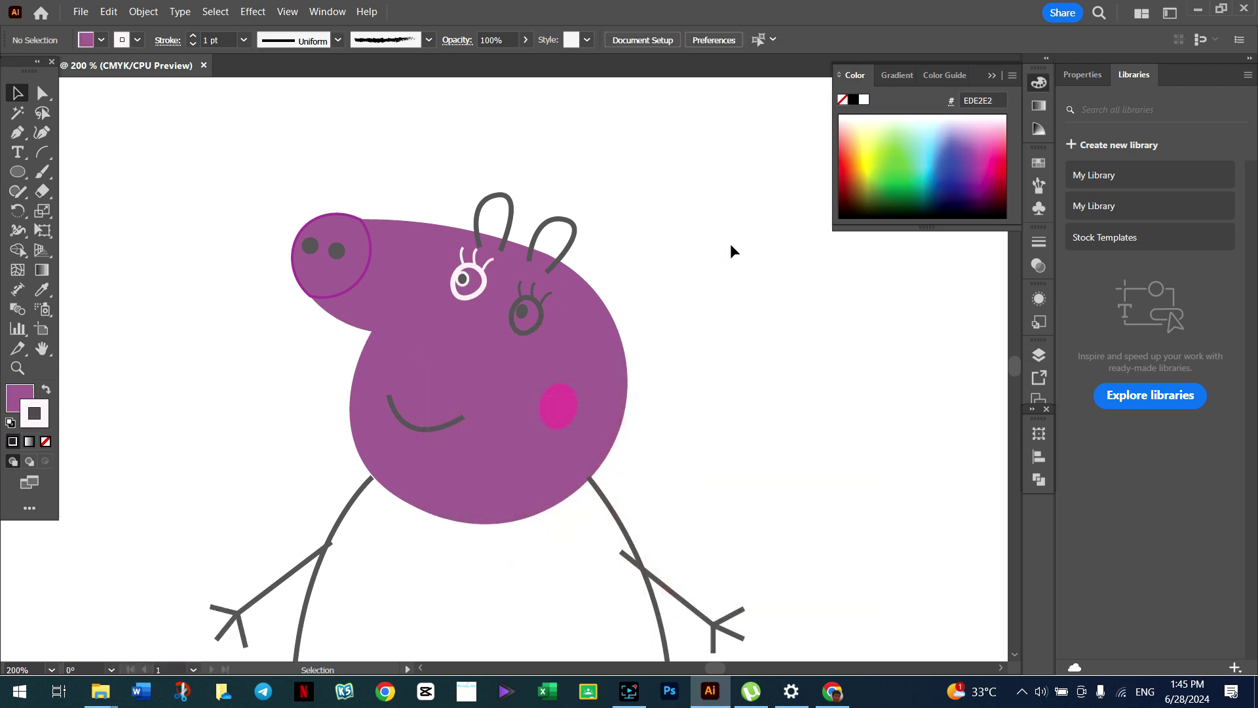
Step: Fill the eye's pupil with white
left_click(463, 280)
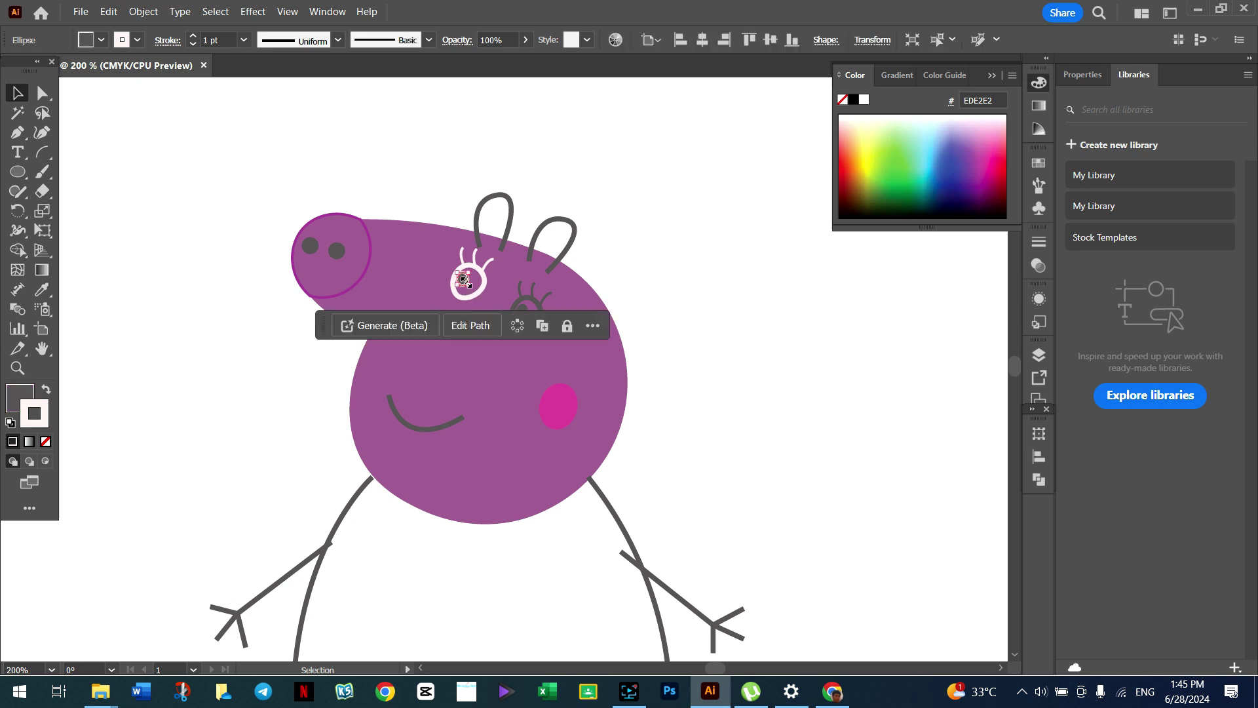
double_click(15, 398)
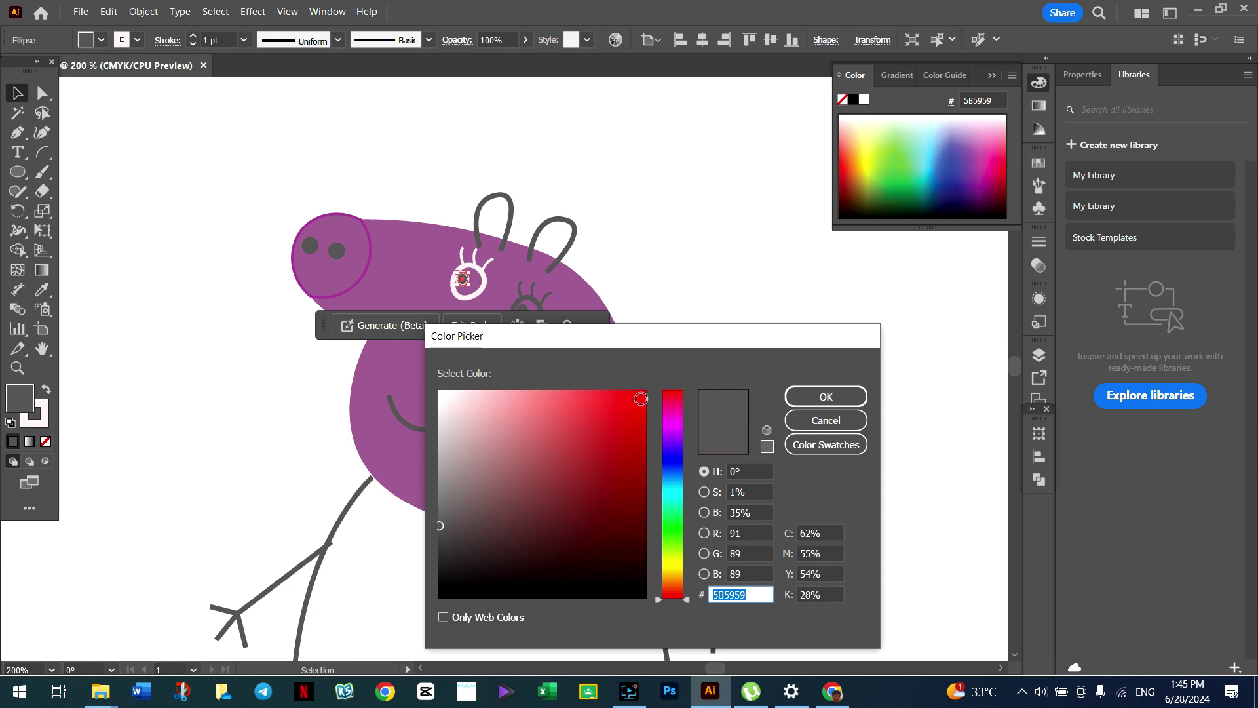
left_click(440, 391)
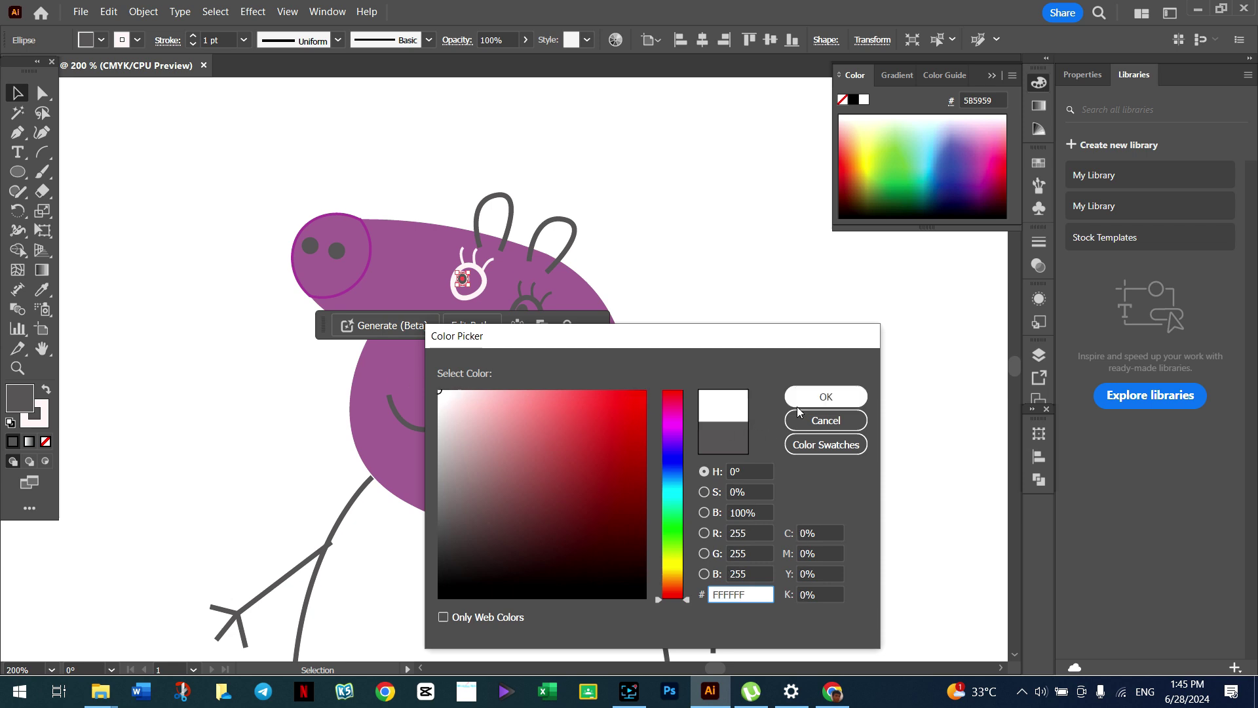
left_click(826, 396)
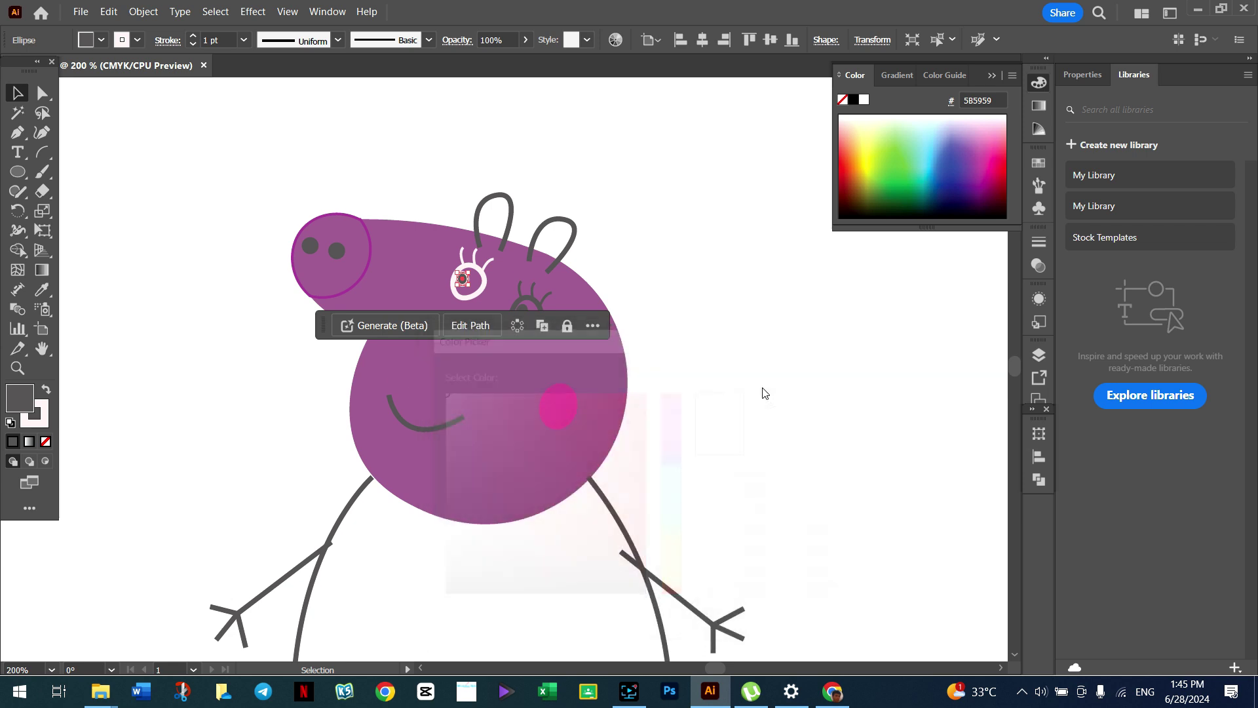
left_click(193, 208)
Step: Undo the white colouring so the eye returns to a grey outline
key("a")
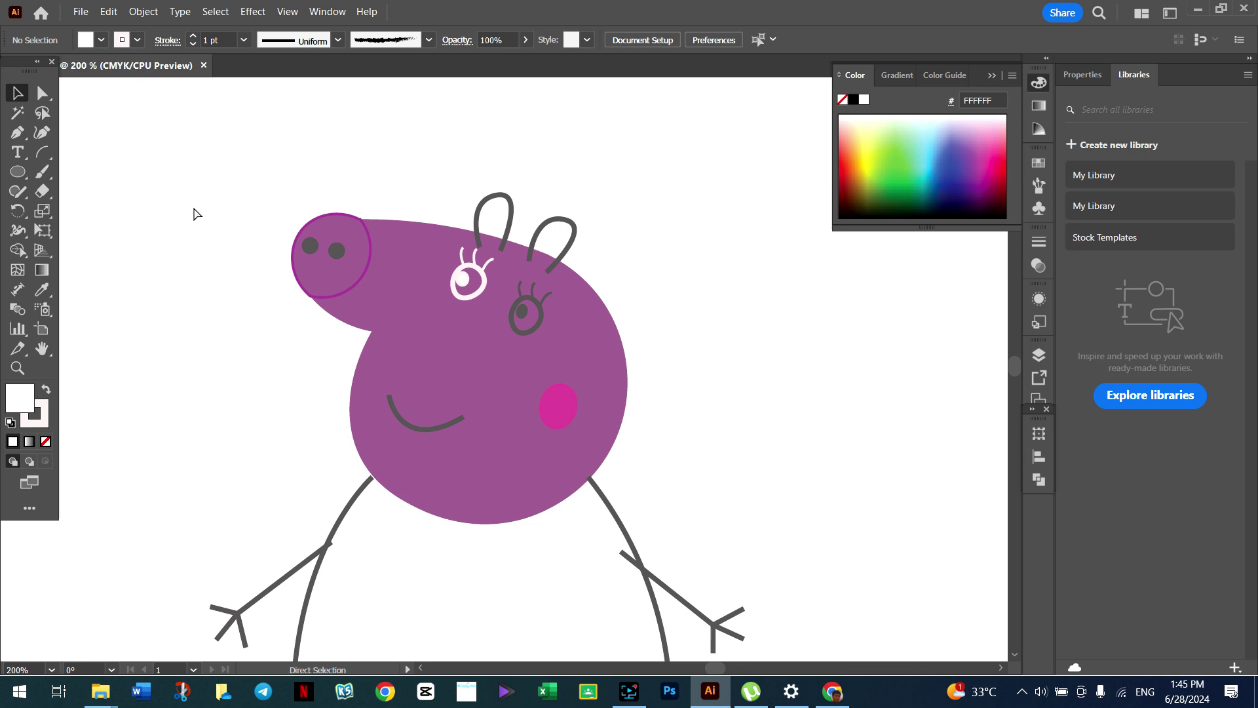
key("ctrl+z")
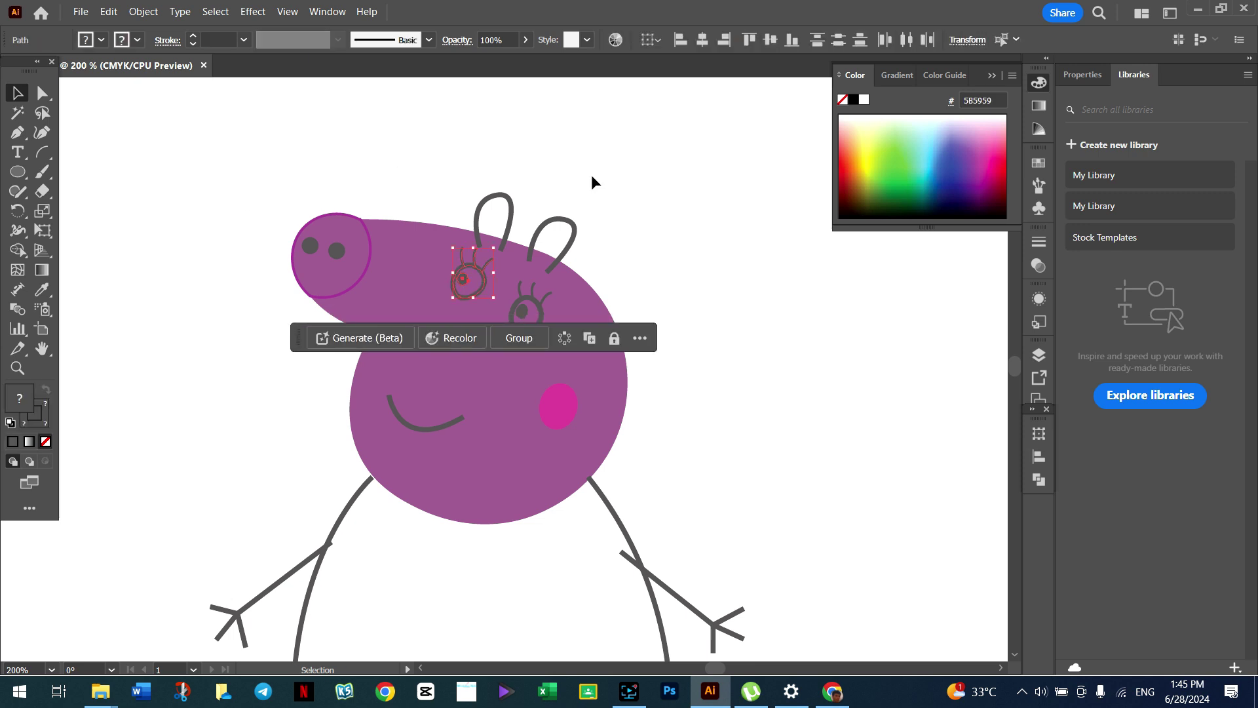
key("v")
left_click(658, 253)
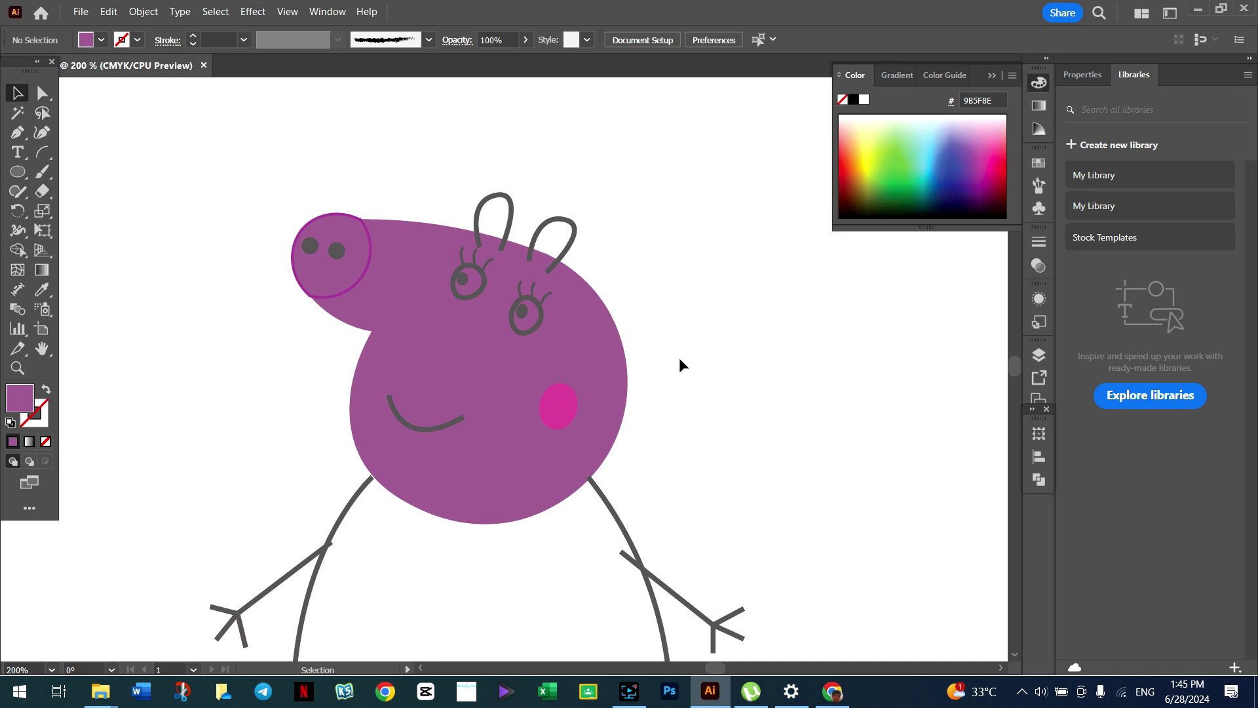
Step: Swap fill and stroke on the right and left ear paths, making them solid dark grey
left_click(430, 427)
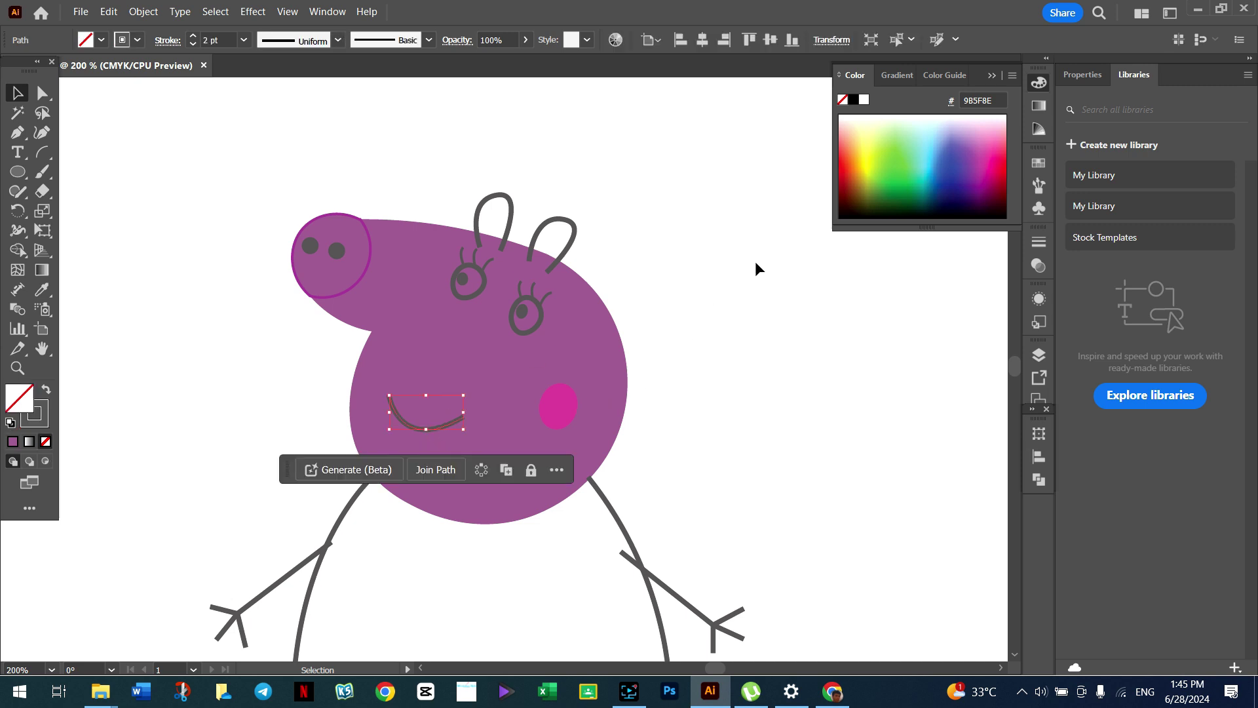
left_click(754, 260)
left_click(540, 231)
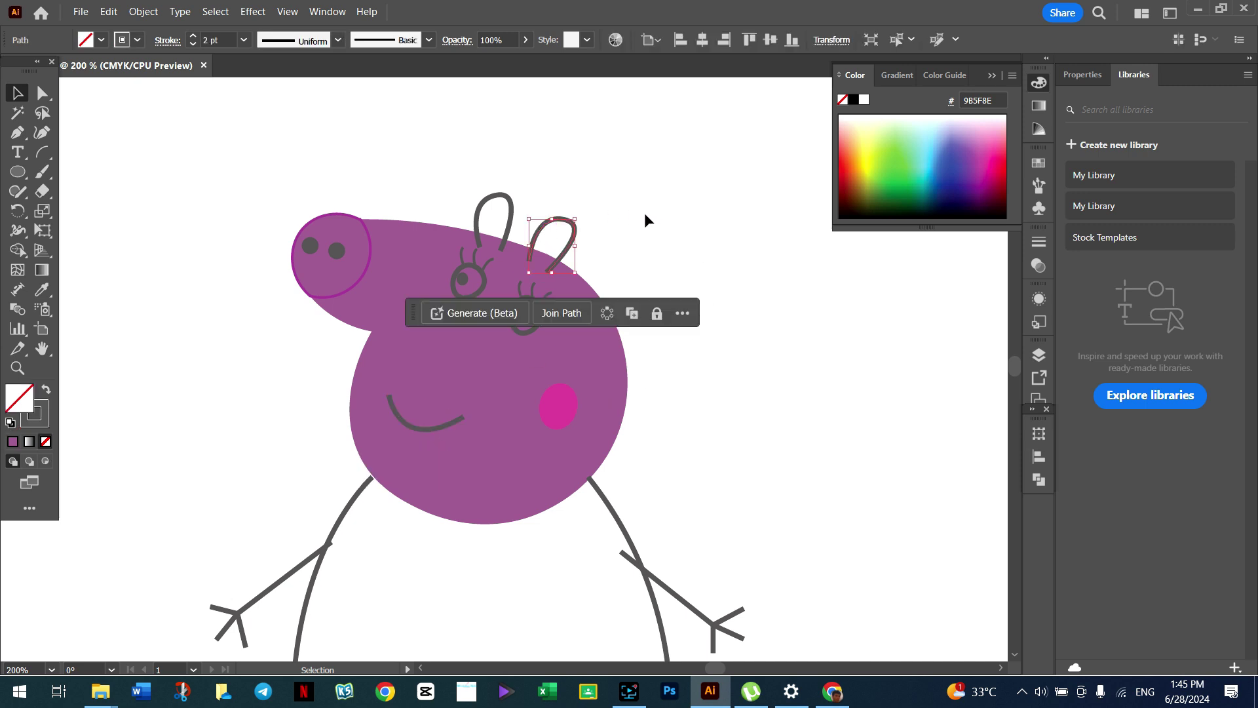
left_click(45, 390)
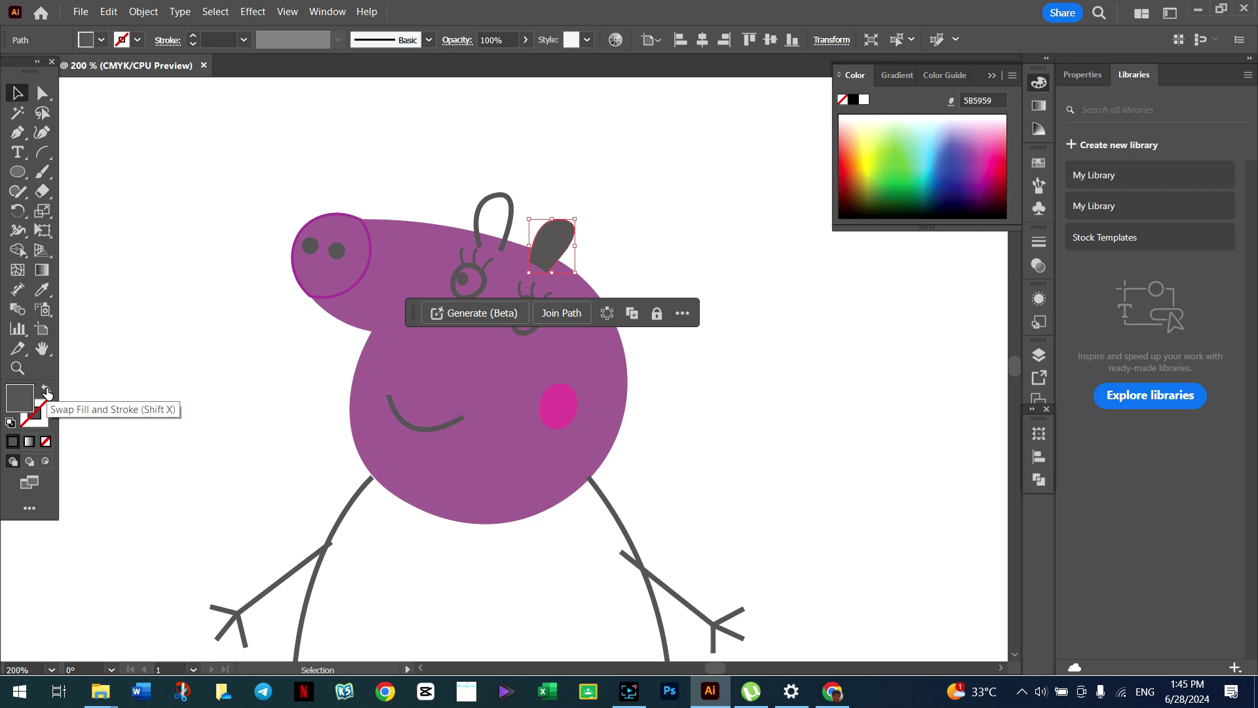
left_click(507, 215)
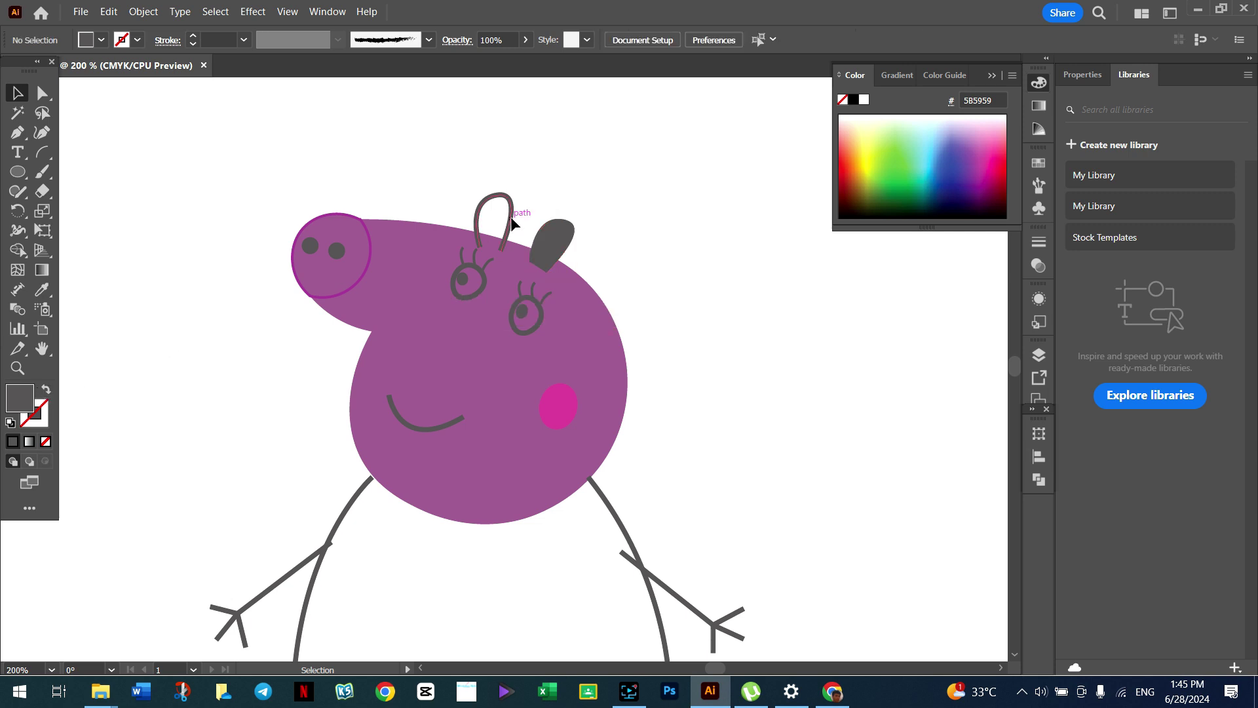
left_click(47, 390)
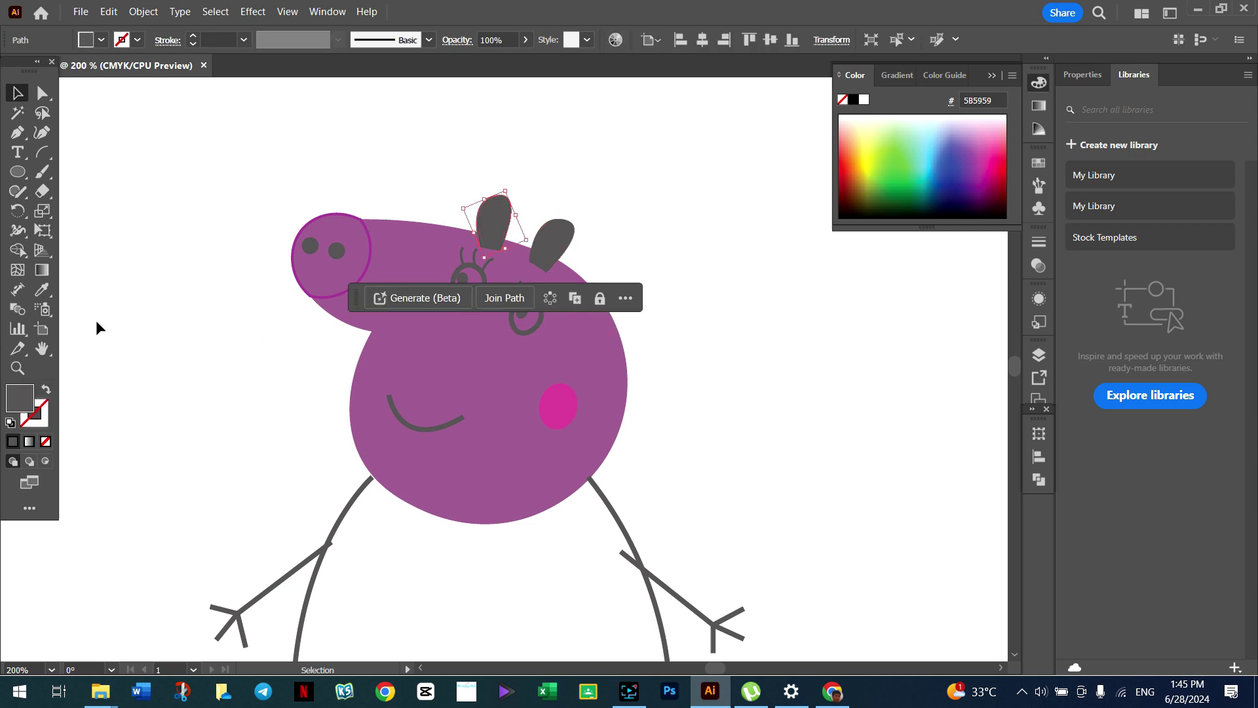
left_click(353, 160)
scroll(734, 295, "down", 3)
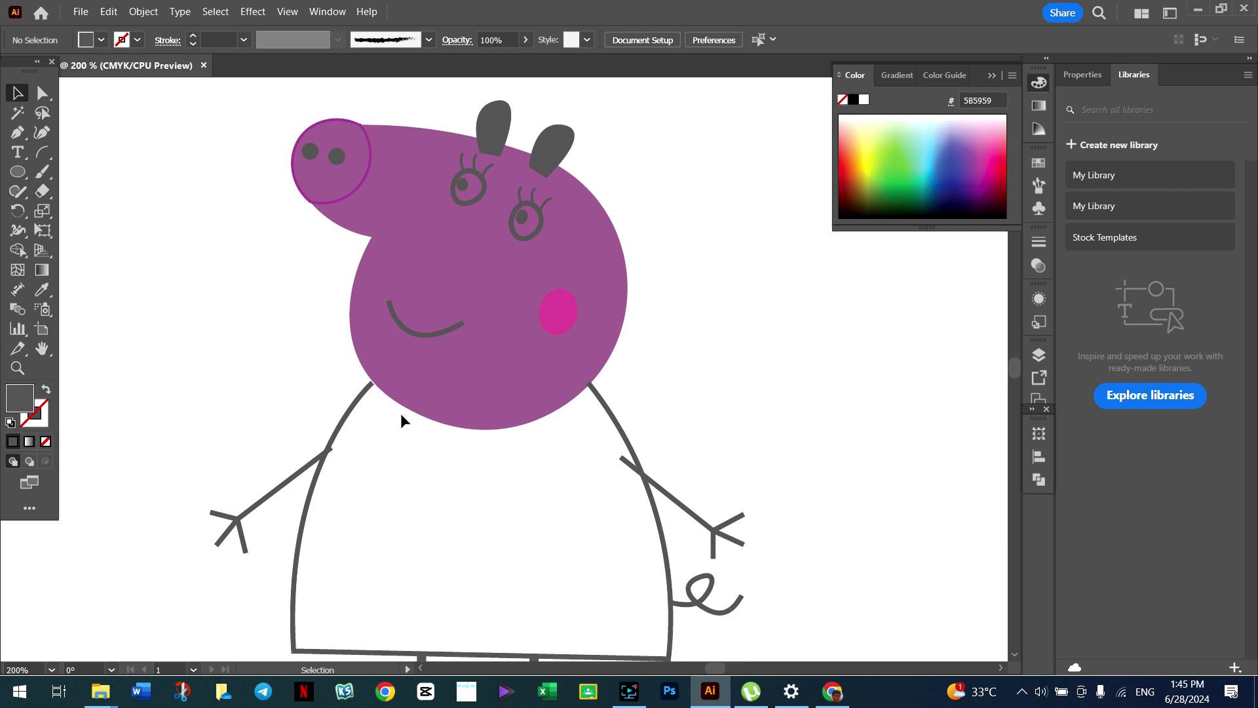
Step: Turn the body outline into a fill and colour it brown 844404
scroll(401, 420, "down", 1)
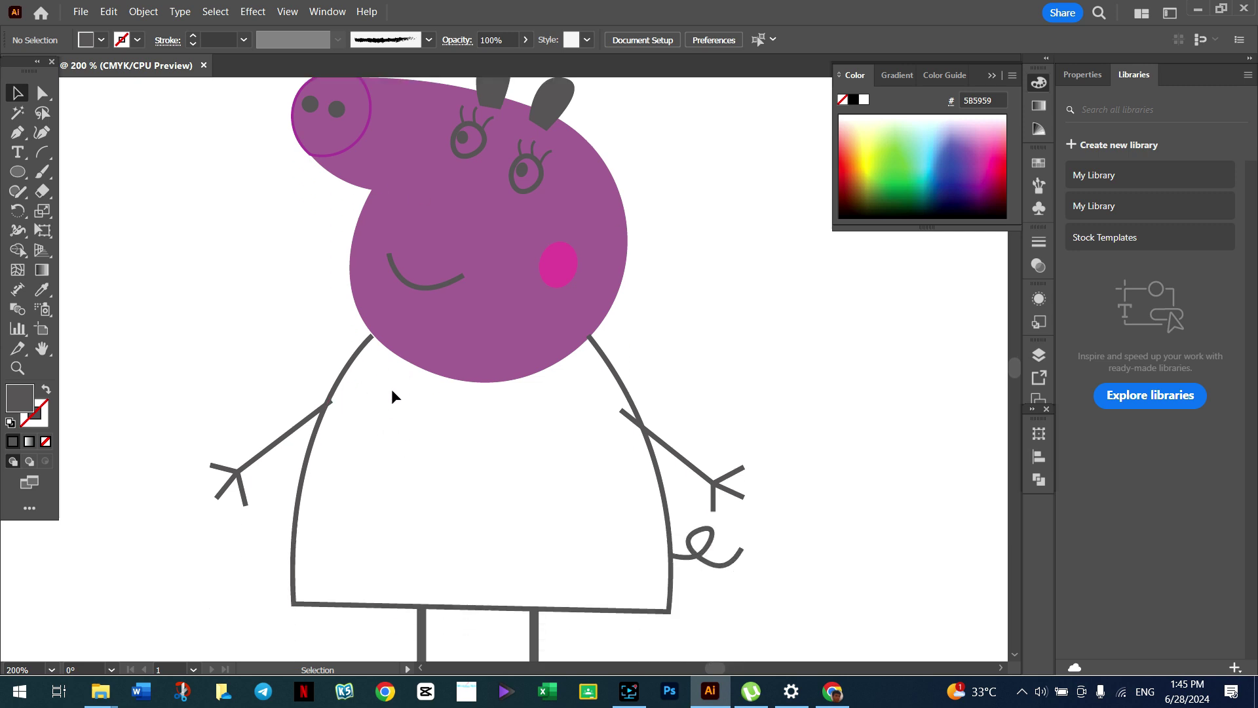
left_click(293, 582)
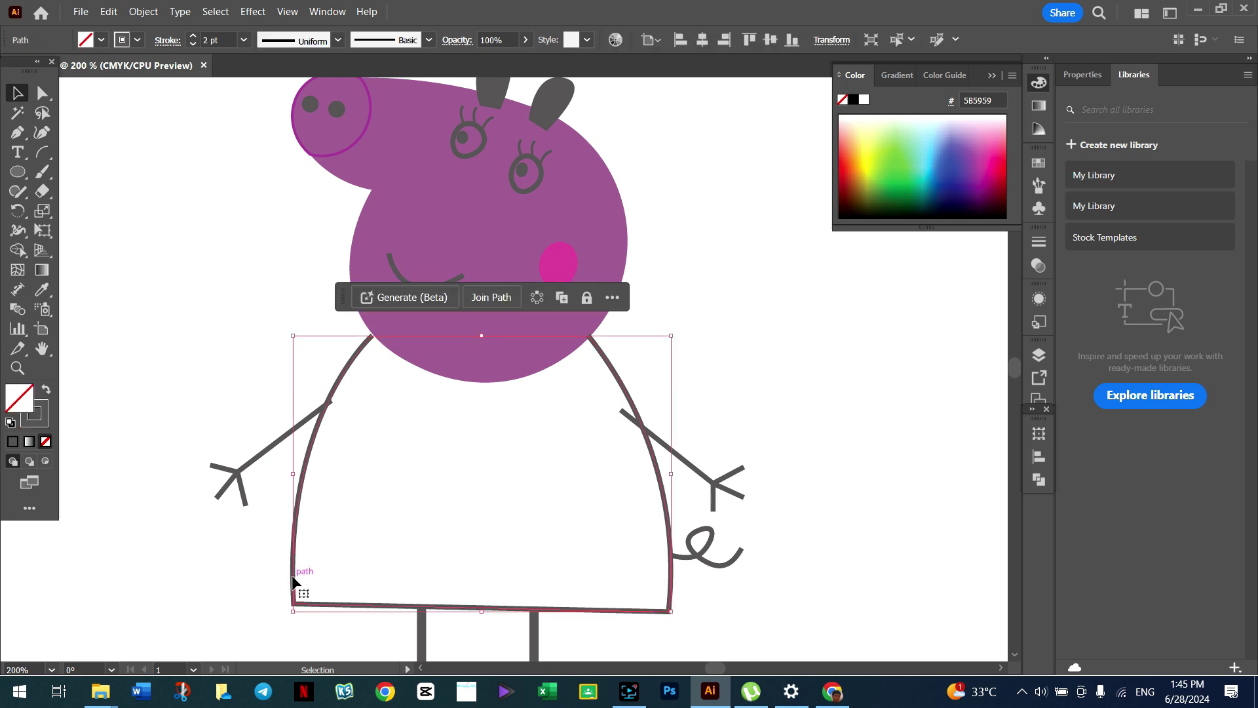
left_click(47, 391)
double_click(23, 401)
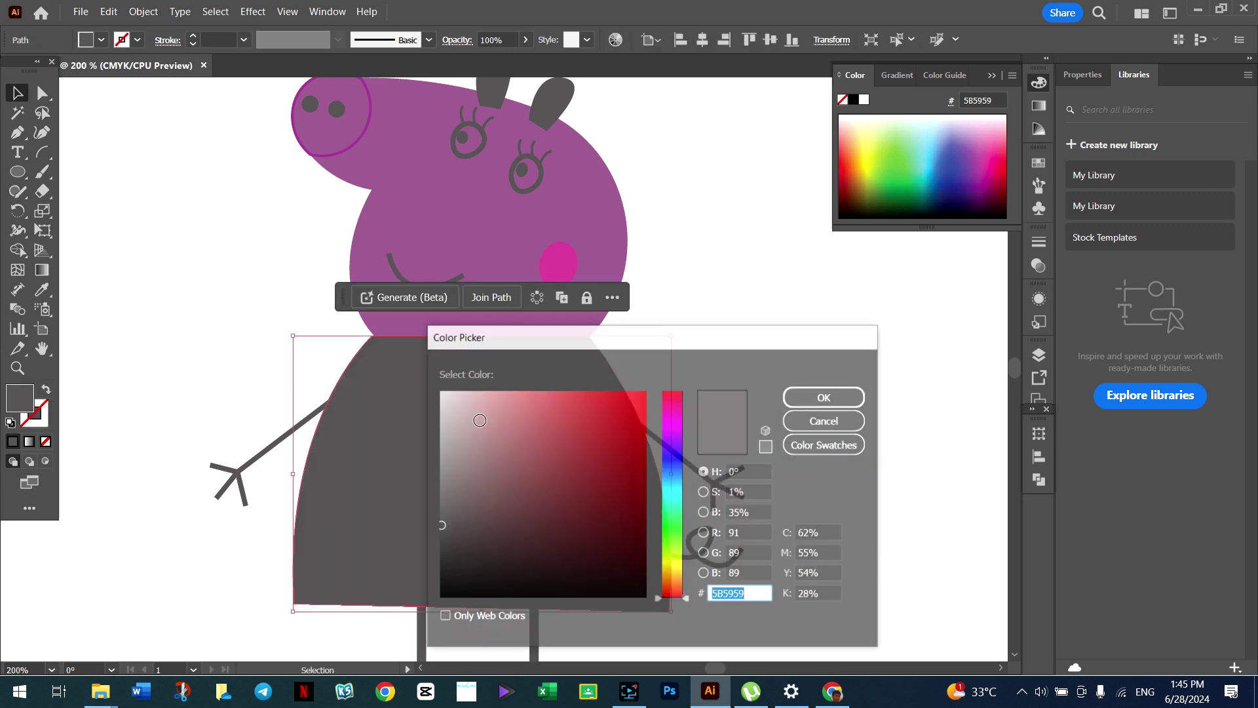
mouse_move(669, 428)
left_mouse_down()
mouse_move(678, 587)
mouse_move(680, 425)
left_mouse_up()
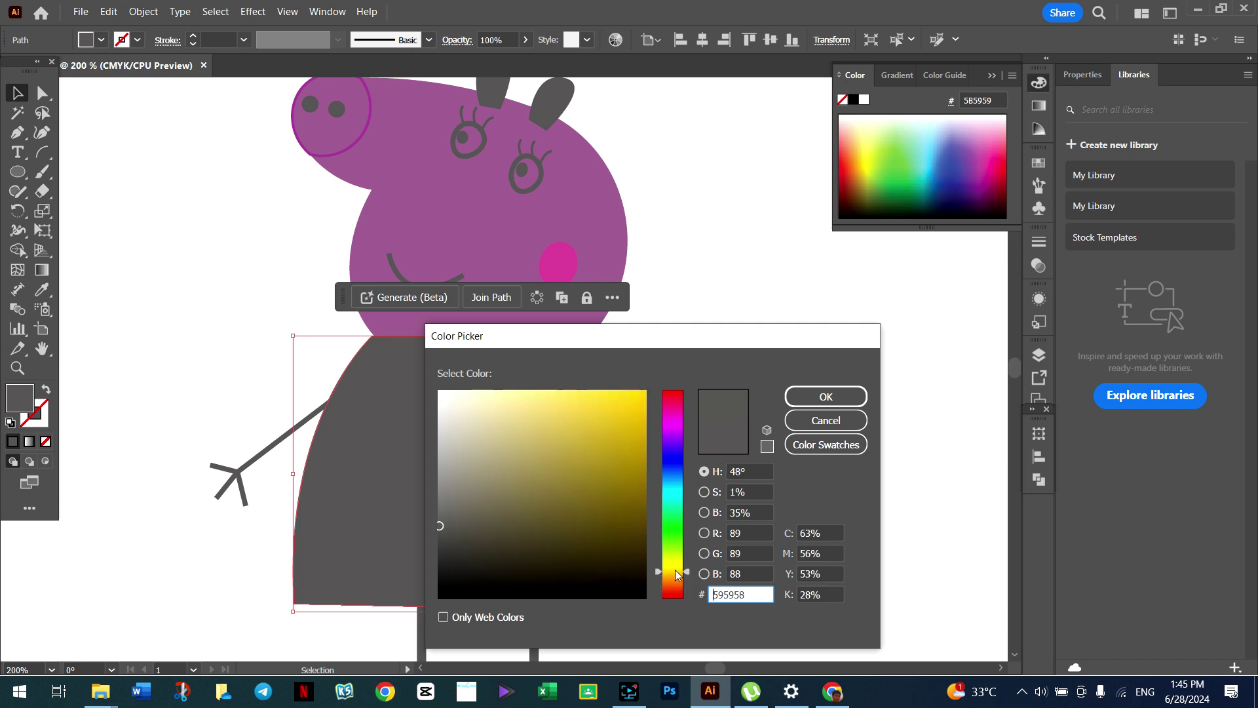
left_click_drag(680, 426, 685, 587)
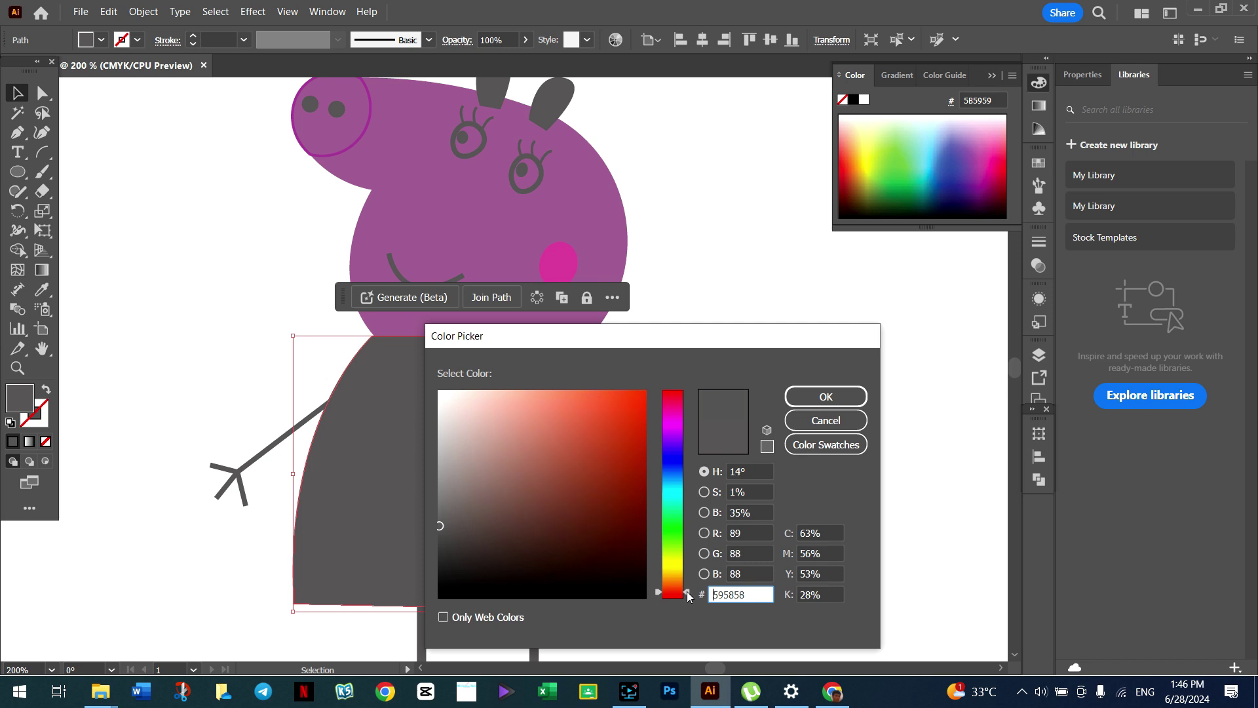
left_click(640, 490)
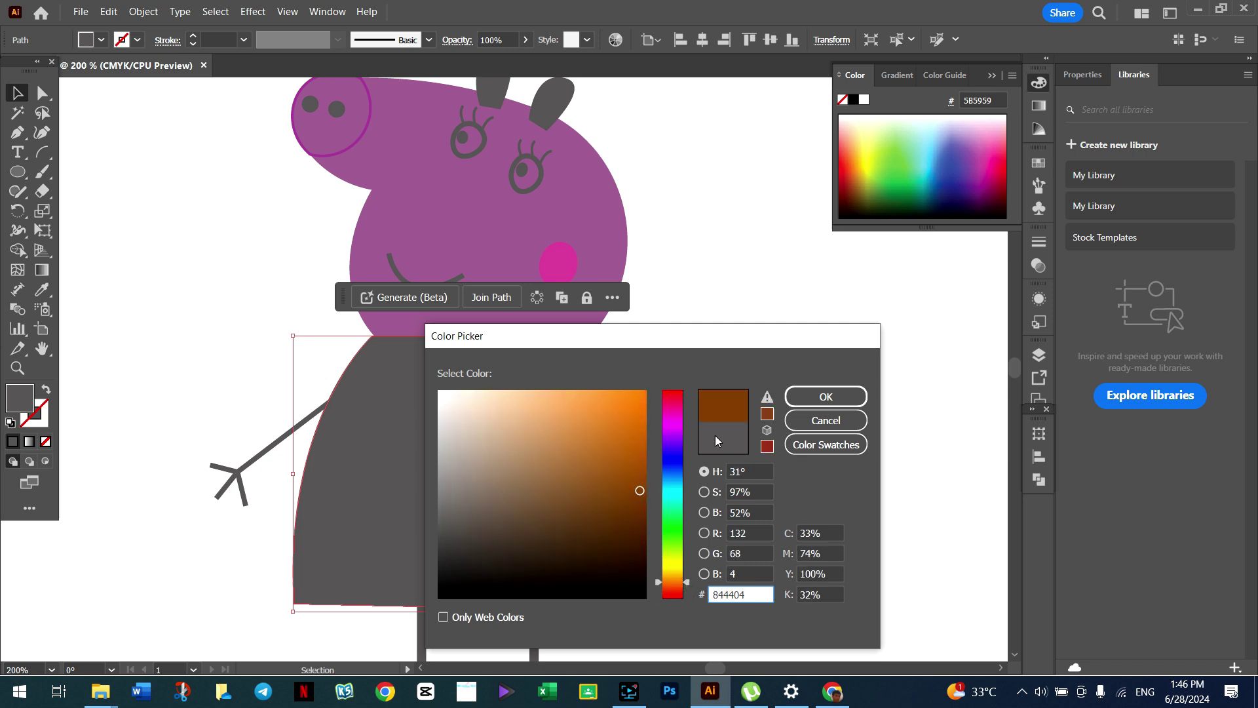
left_click(796, 395)
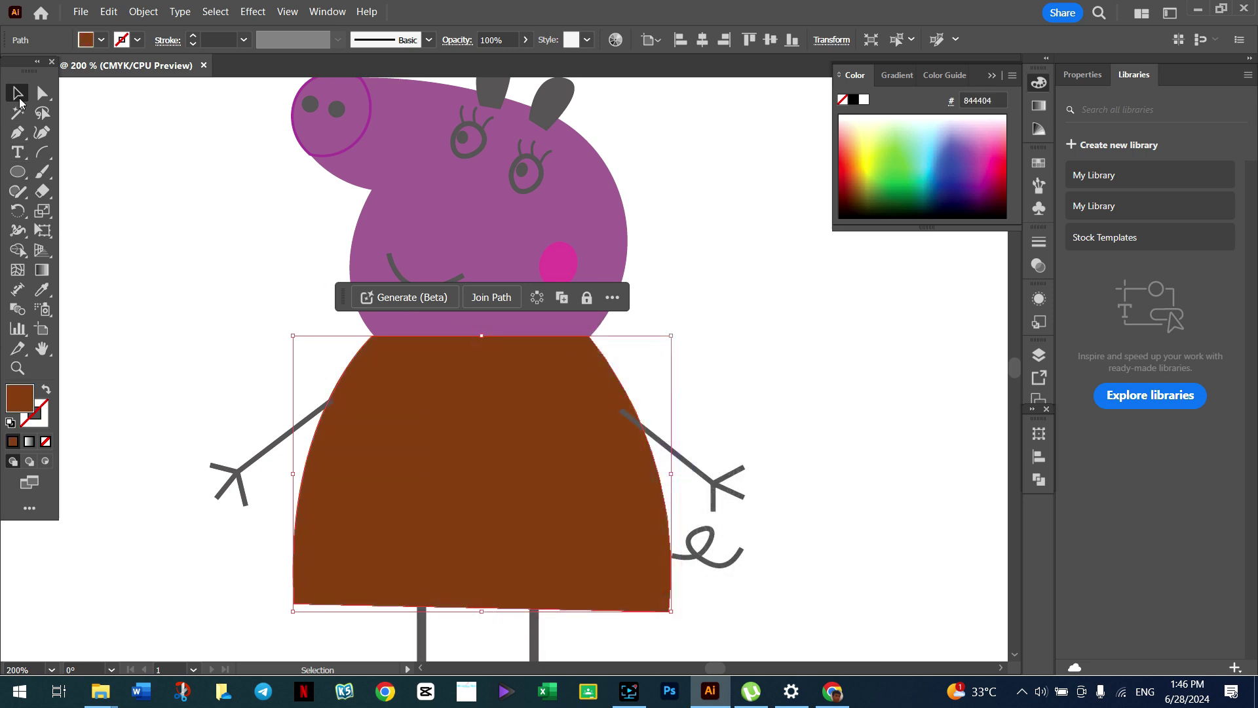
left_click(233, 216)
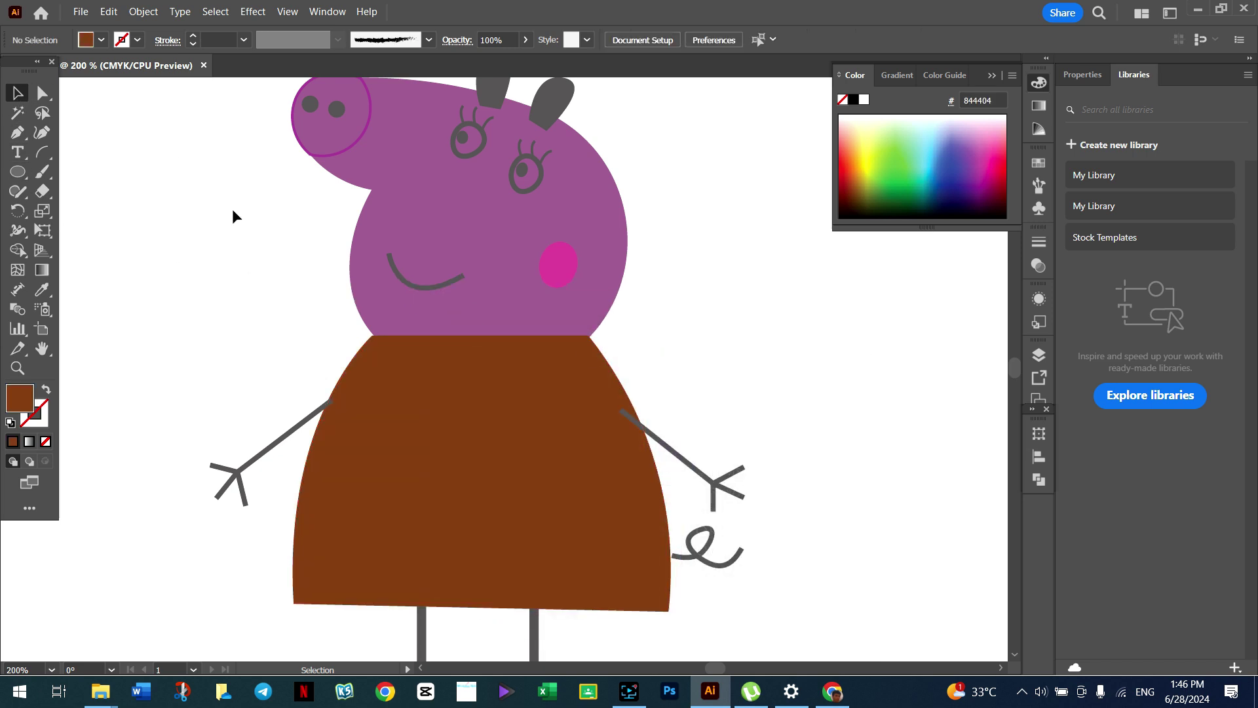
right_click(542, 422)
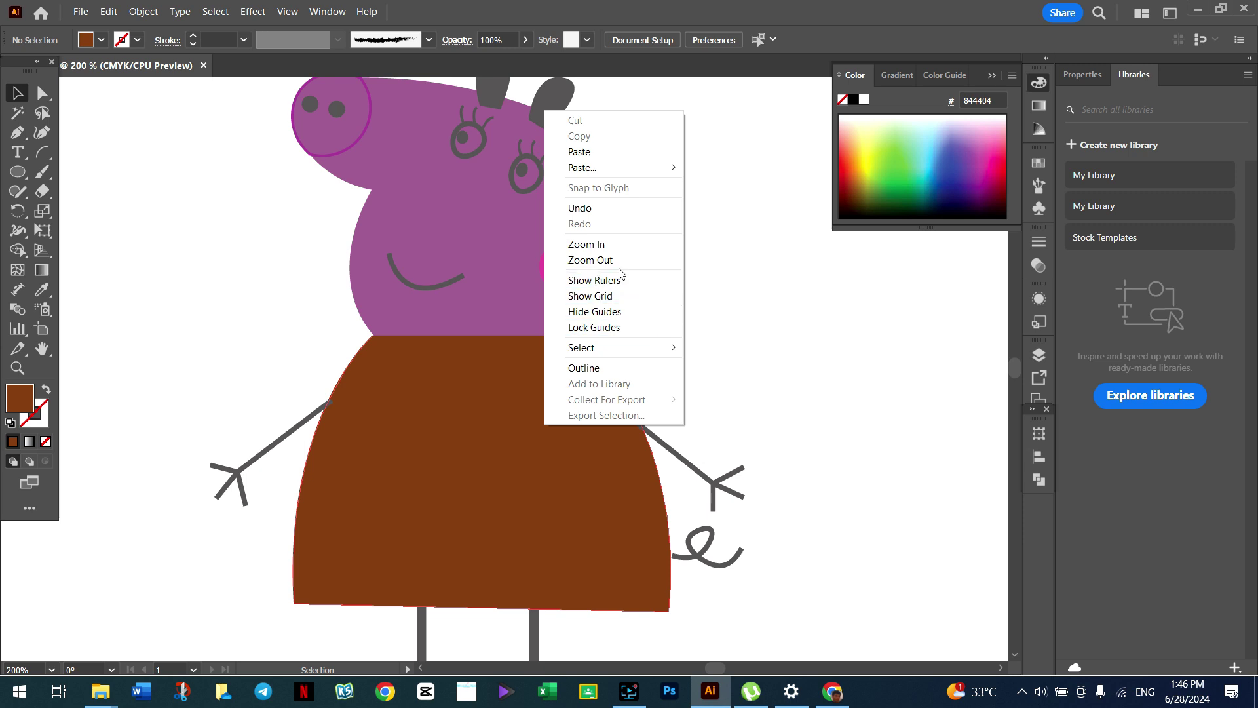
Step: Send the brown dress to the back and nudge it into position
left_click(532, 445)
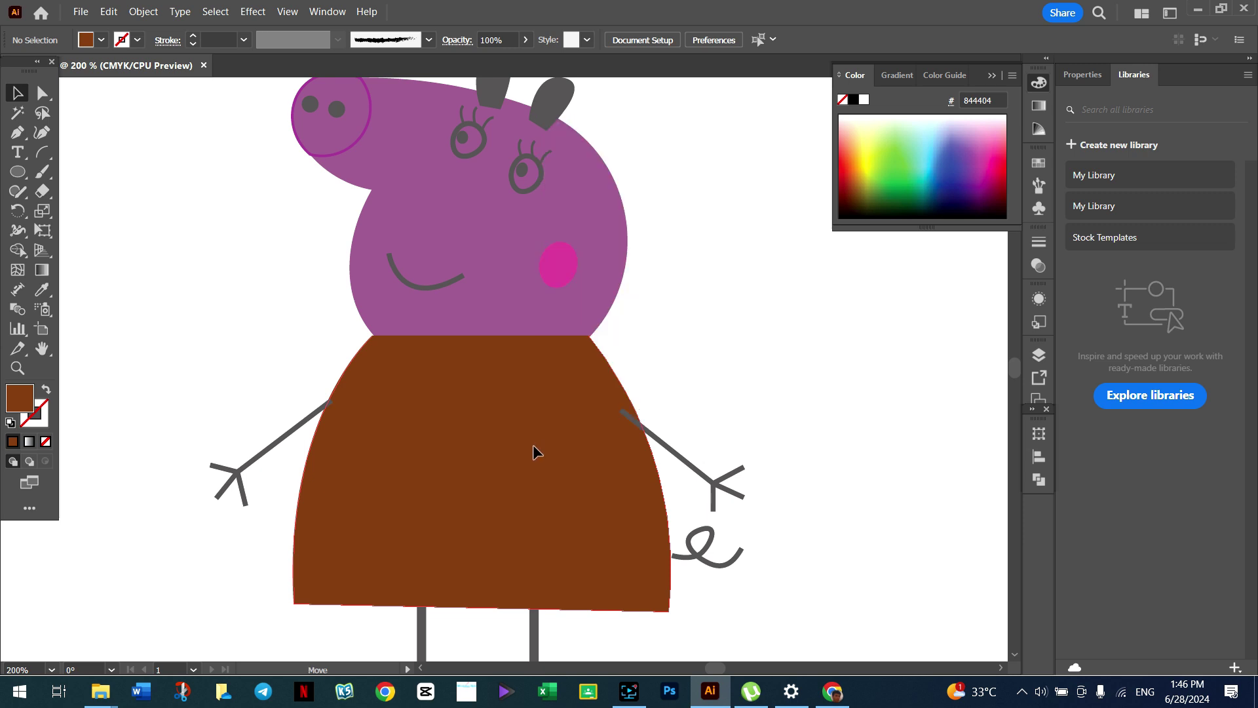
right_click(660, 486)
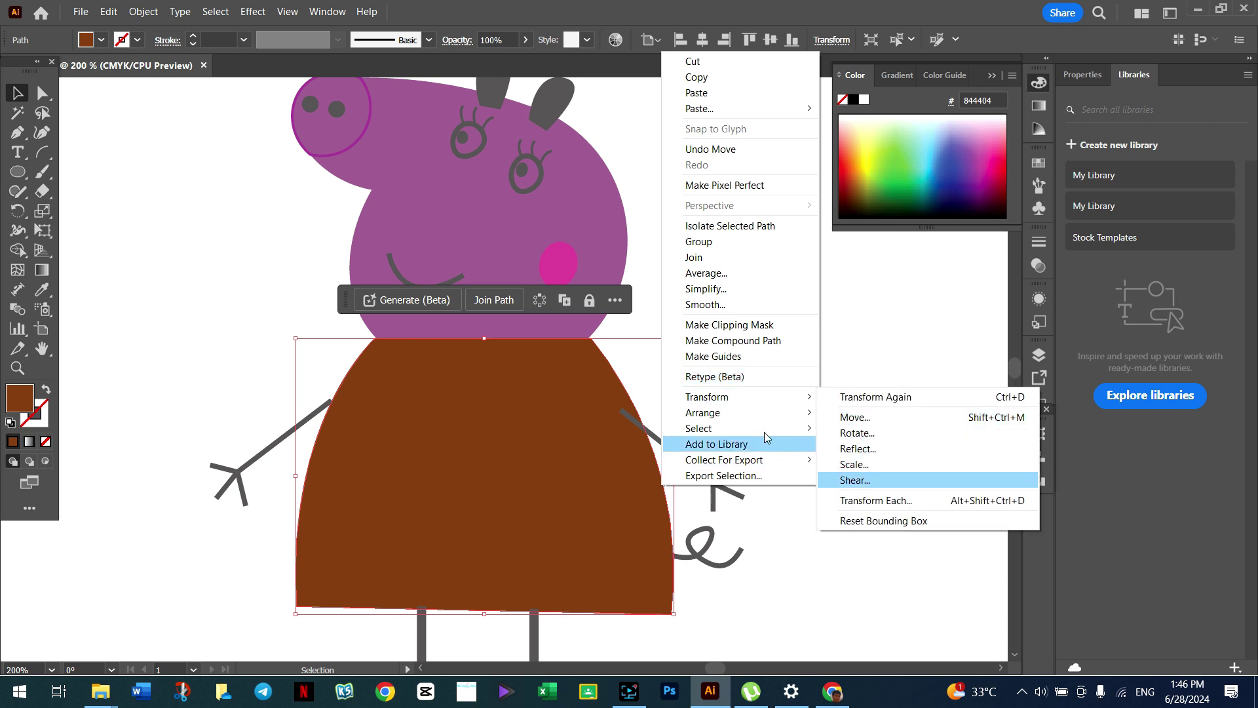
mouse_move(704, 412)
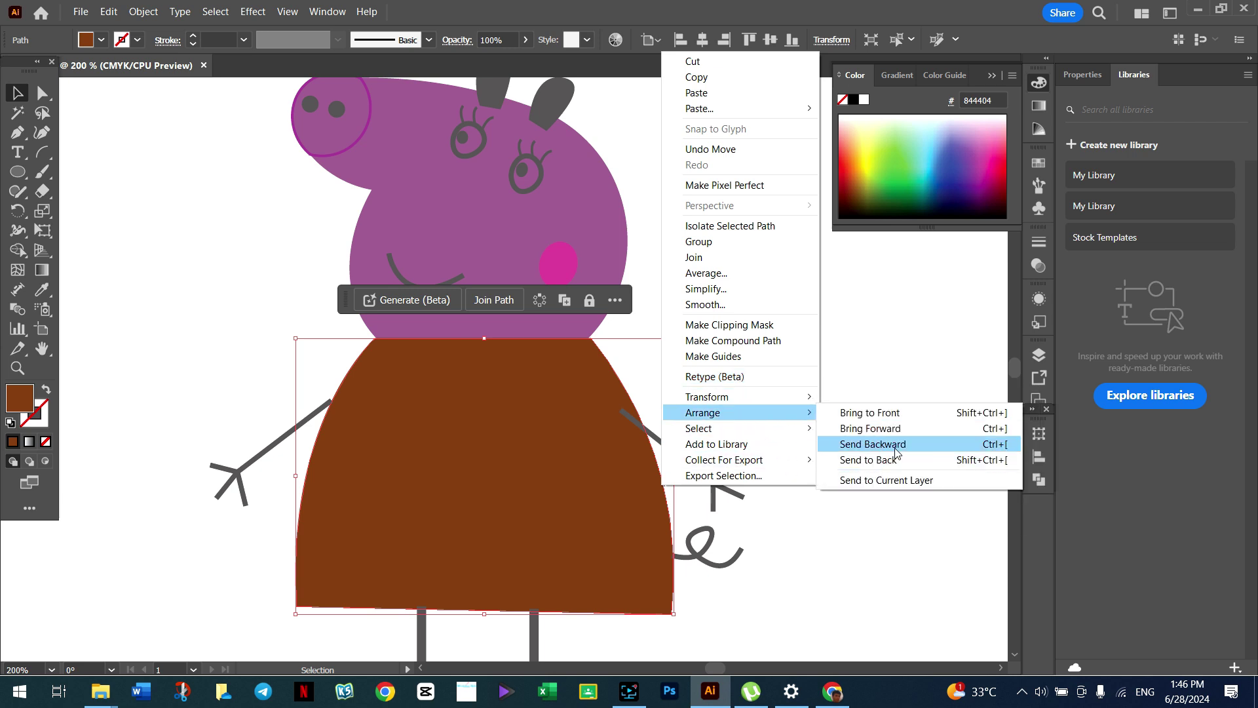
left_click(885, 459)
left_click(868, 349)
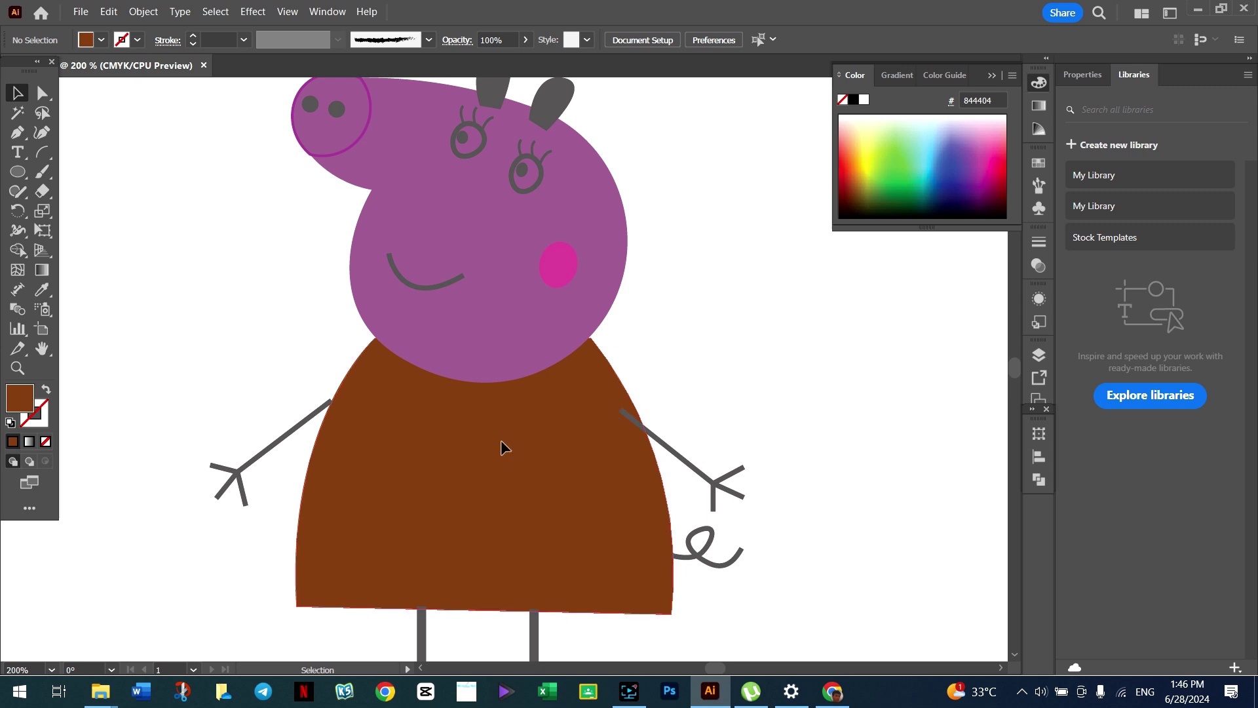
left_click_drag(500, 439, 538, 433)
left_click(758, 311)
left_click(747, 311)
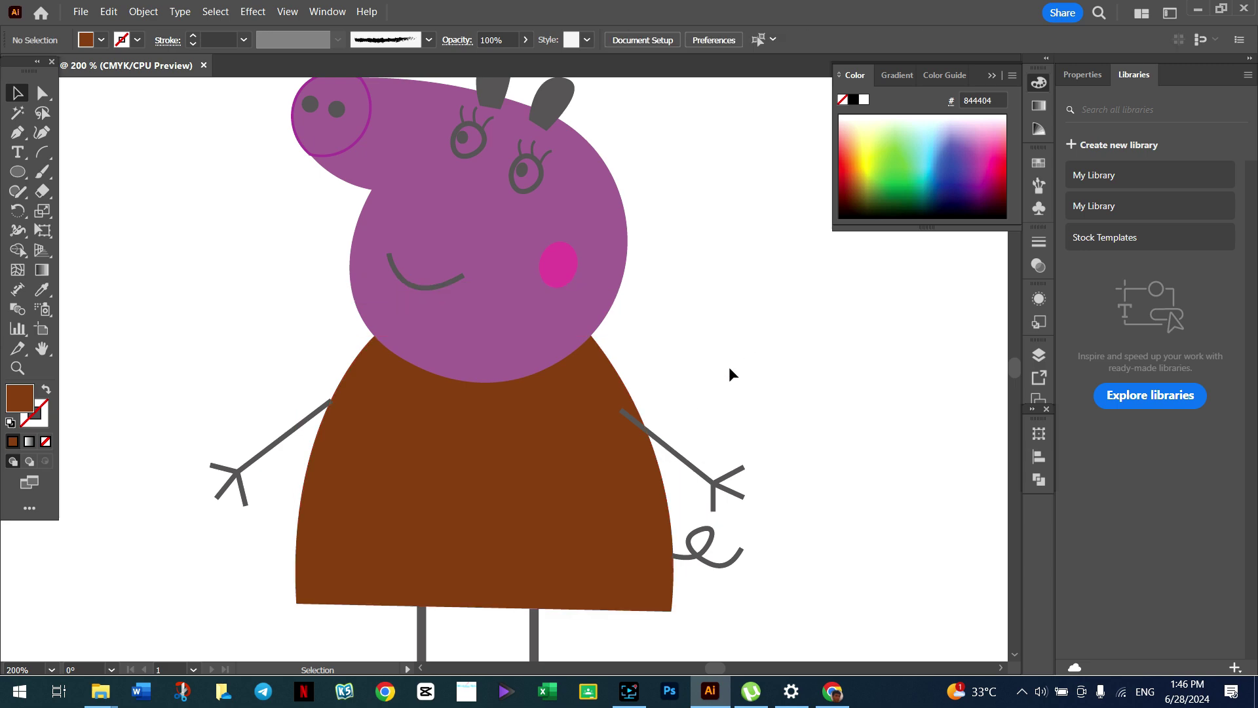
Step: Check Mummy Pig reference images in Chrome, then select the right arm group
left_click(667, 447)
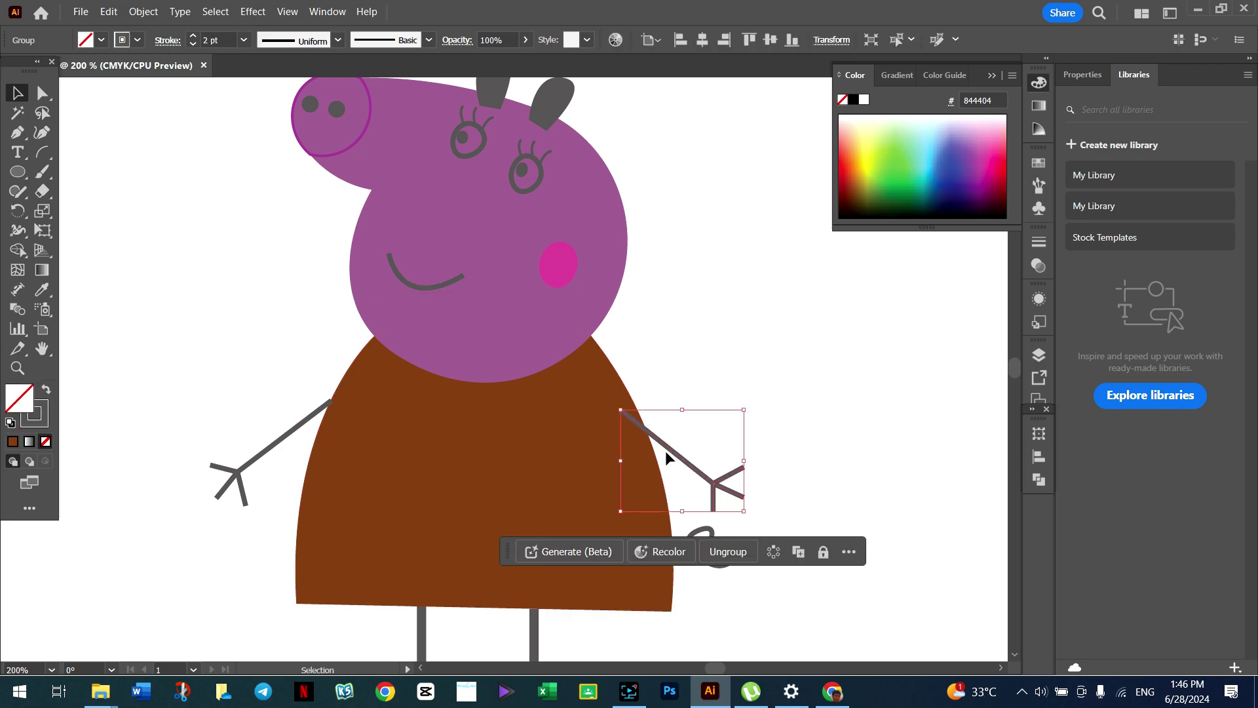
left_click(771, 309)
left_click(832, 691)
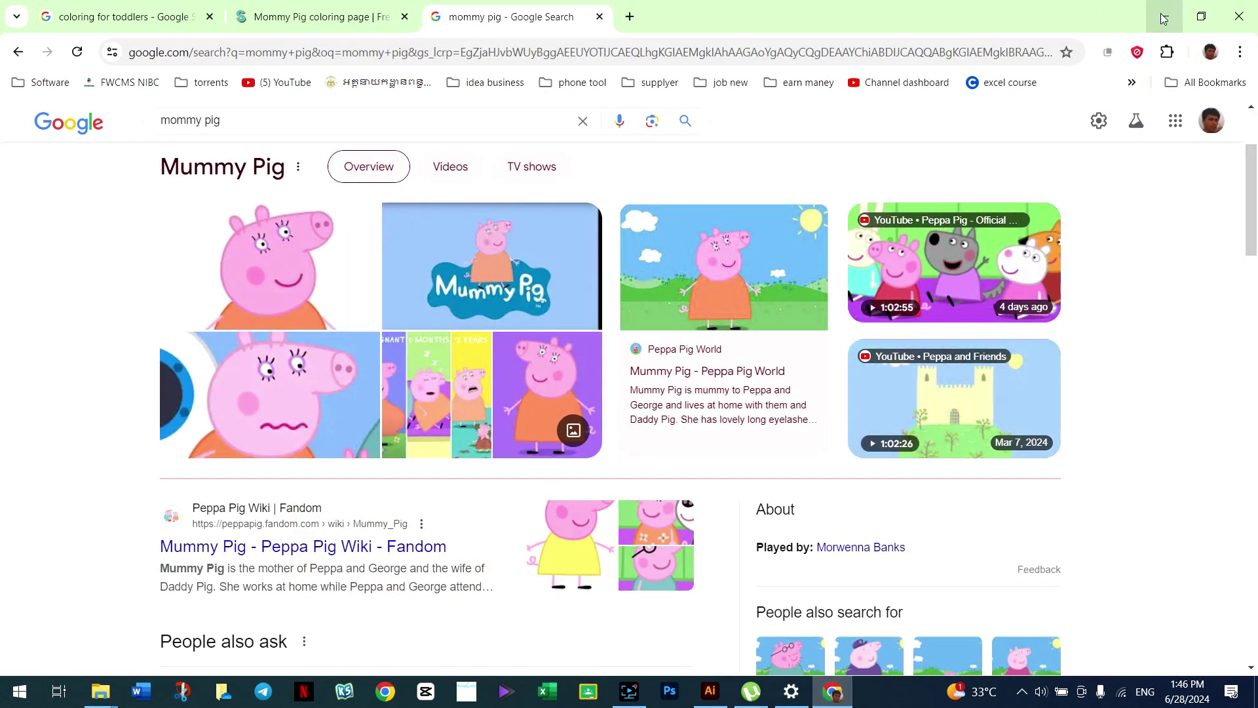
key("alt+Tab")
left_click(676, 461)
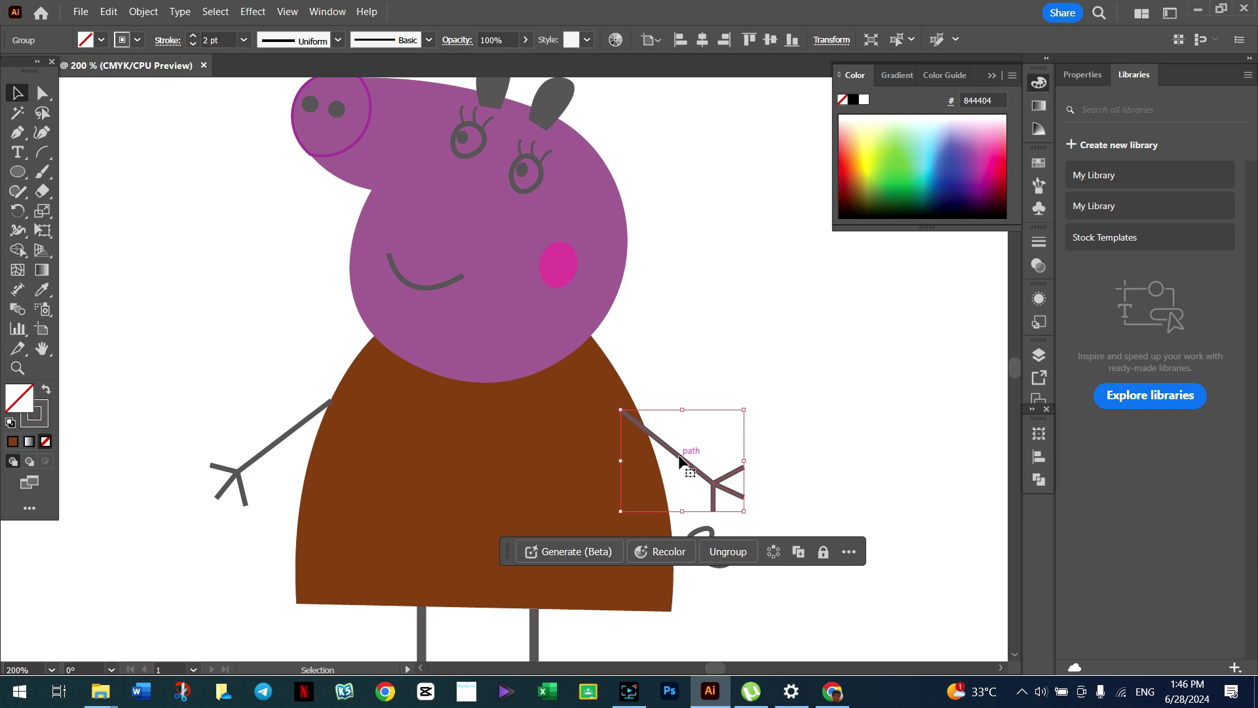
Step: Send the right and left arm groups behind the dress, nudging the left arm slightly
right_click(679, 458)
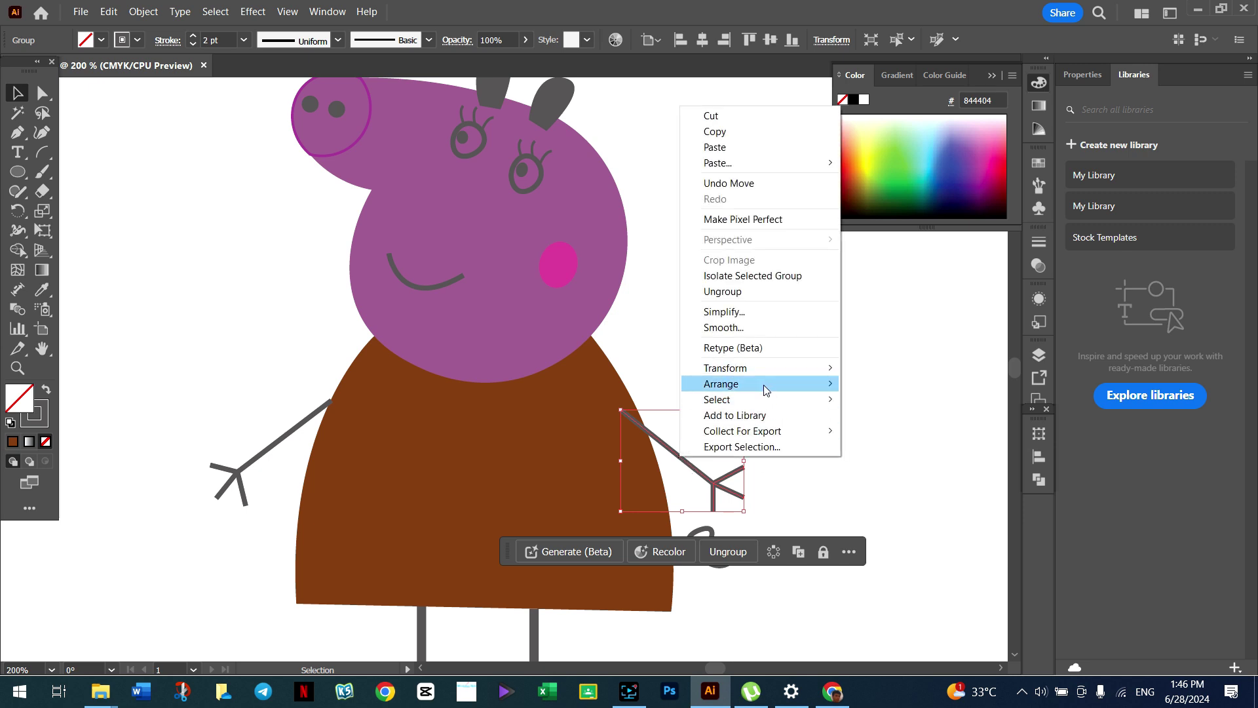
mouse_move(747, 383)
left_click(906, 432)
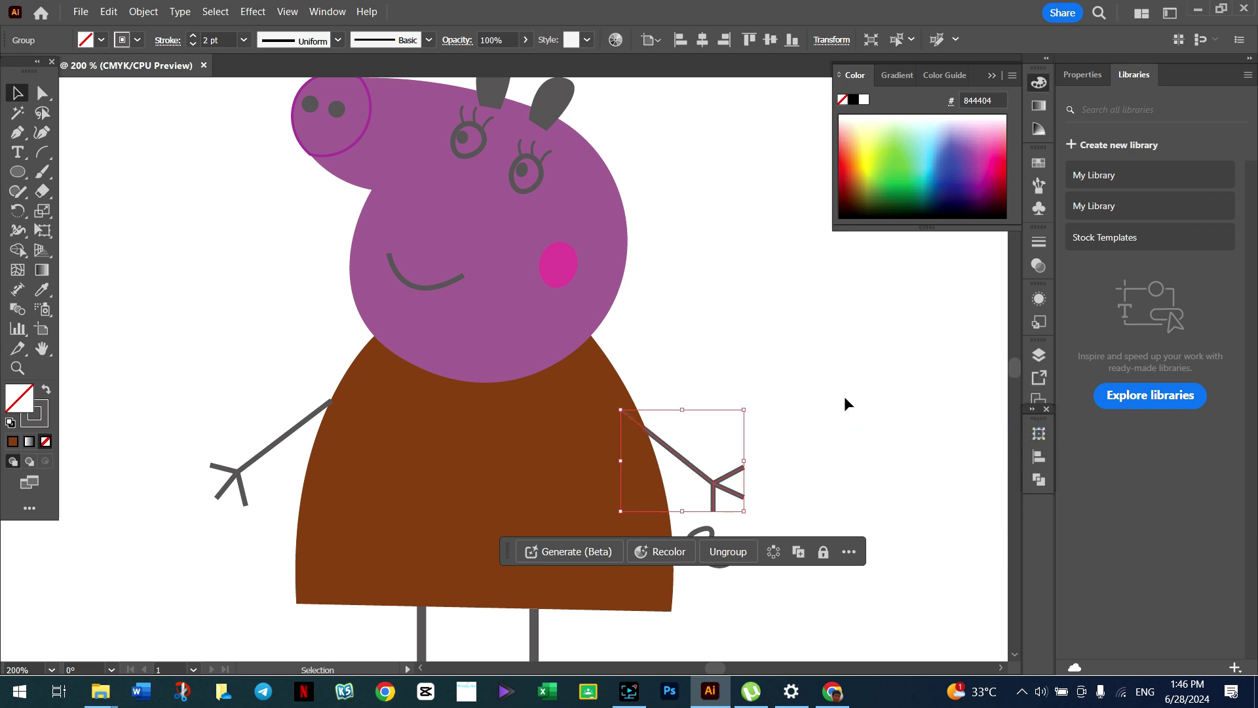
left_click(844, 399)
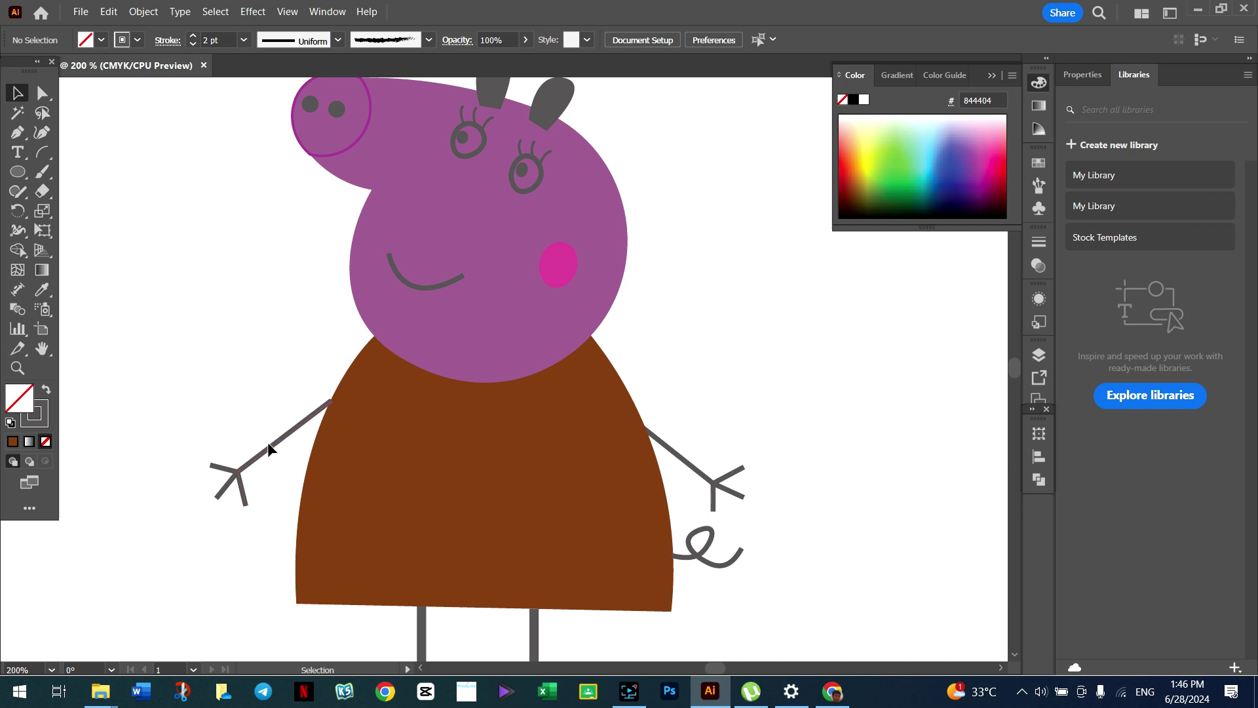
left_click(280, 437)
left_click_drag(279, 436, 284, 431)
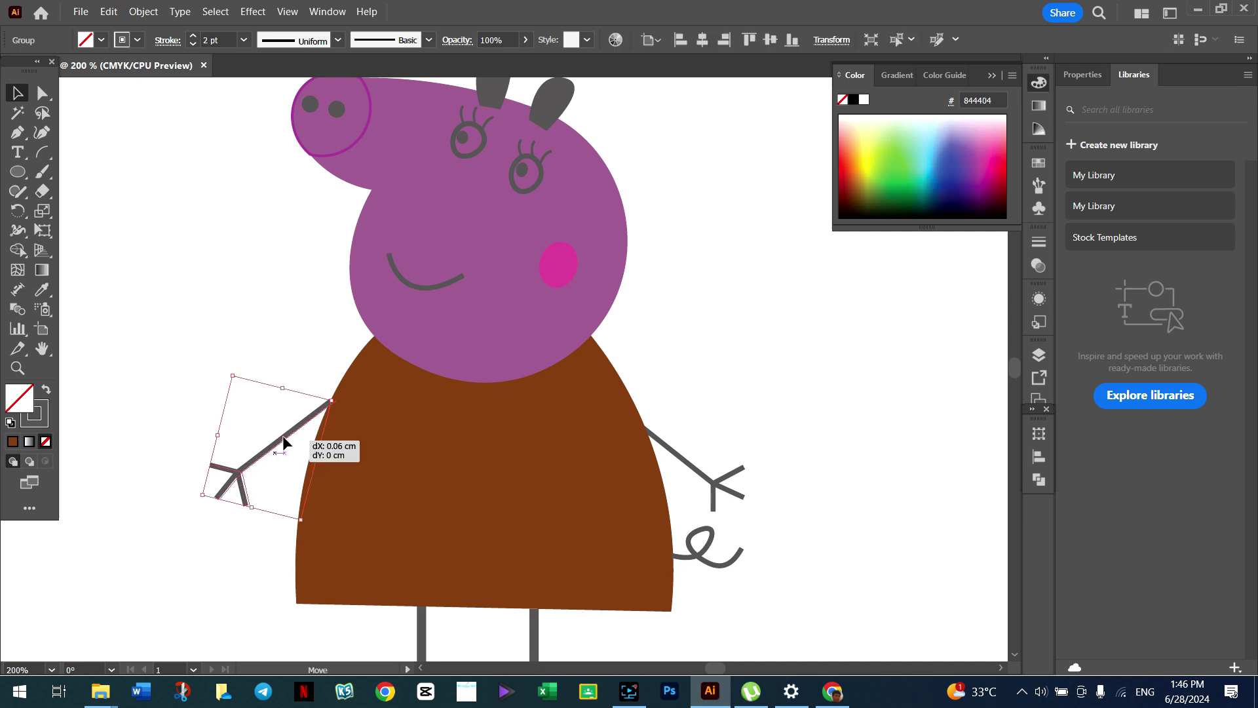
left_click(233, 354)
right_click(279, 434)
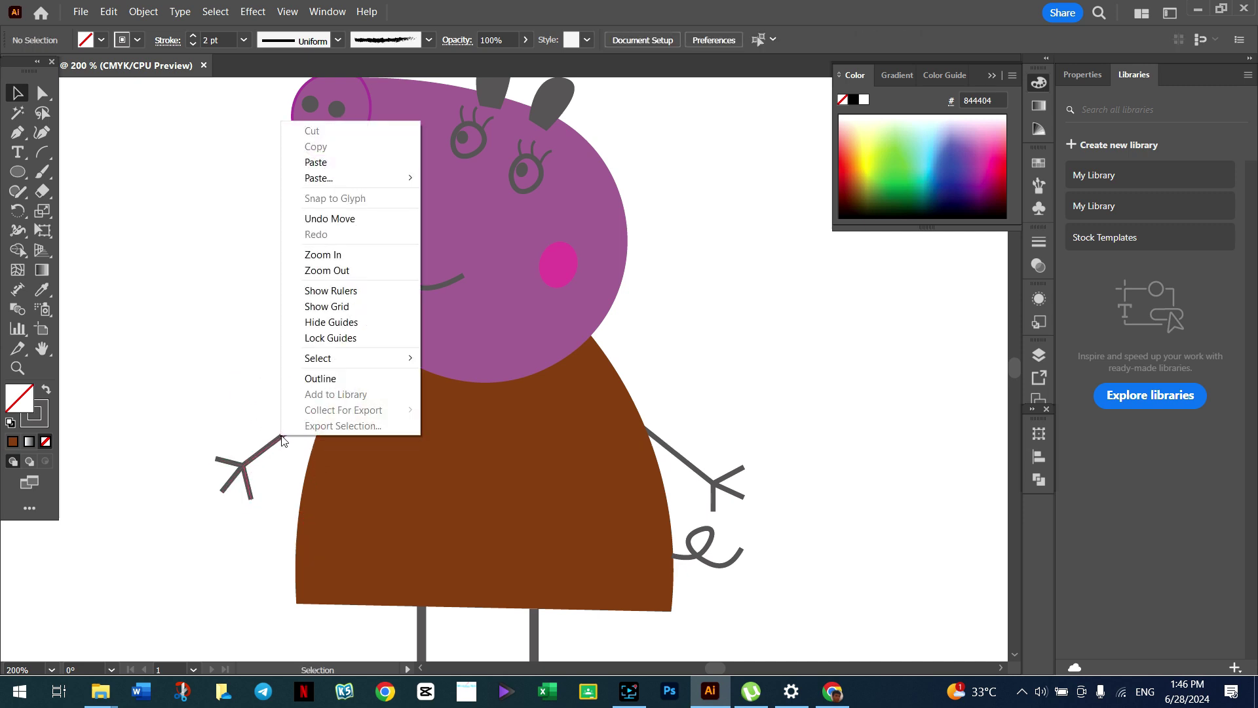
left_click(253, 428)
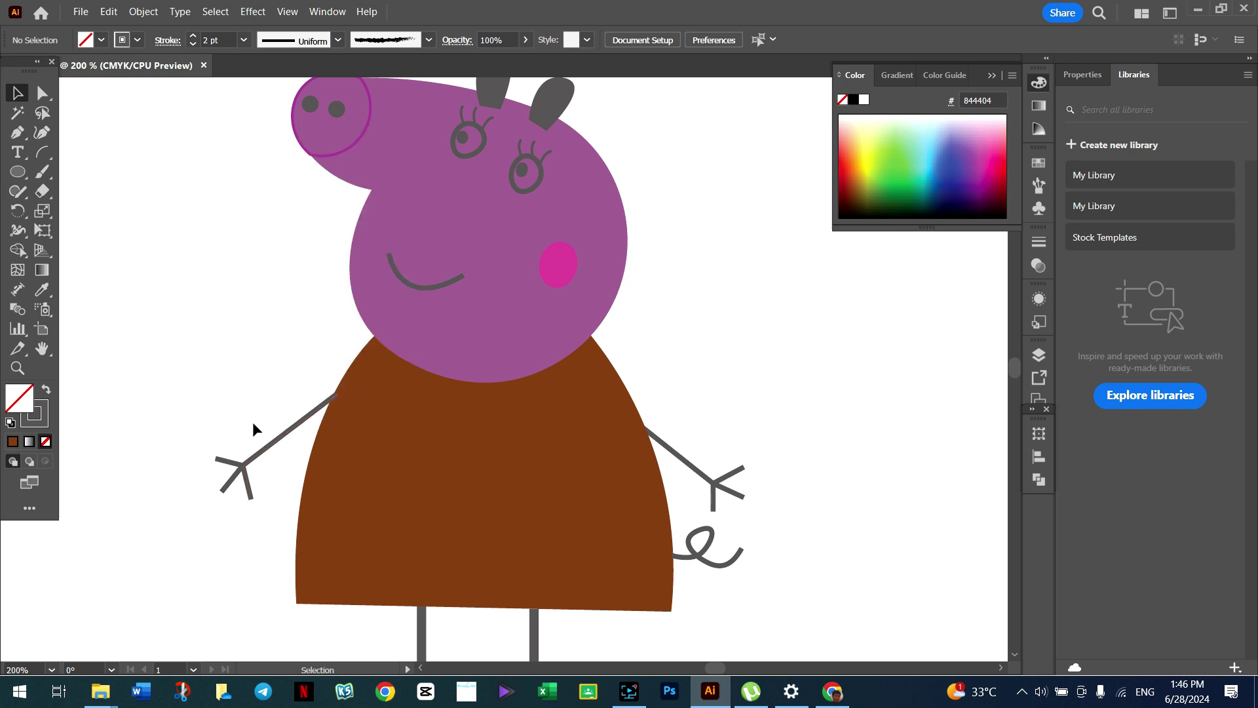
left_click(283, 438)
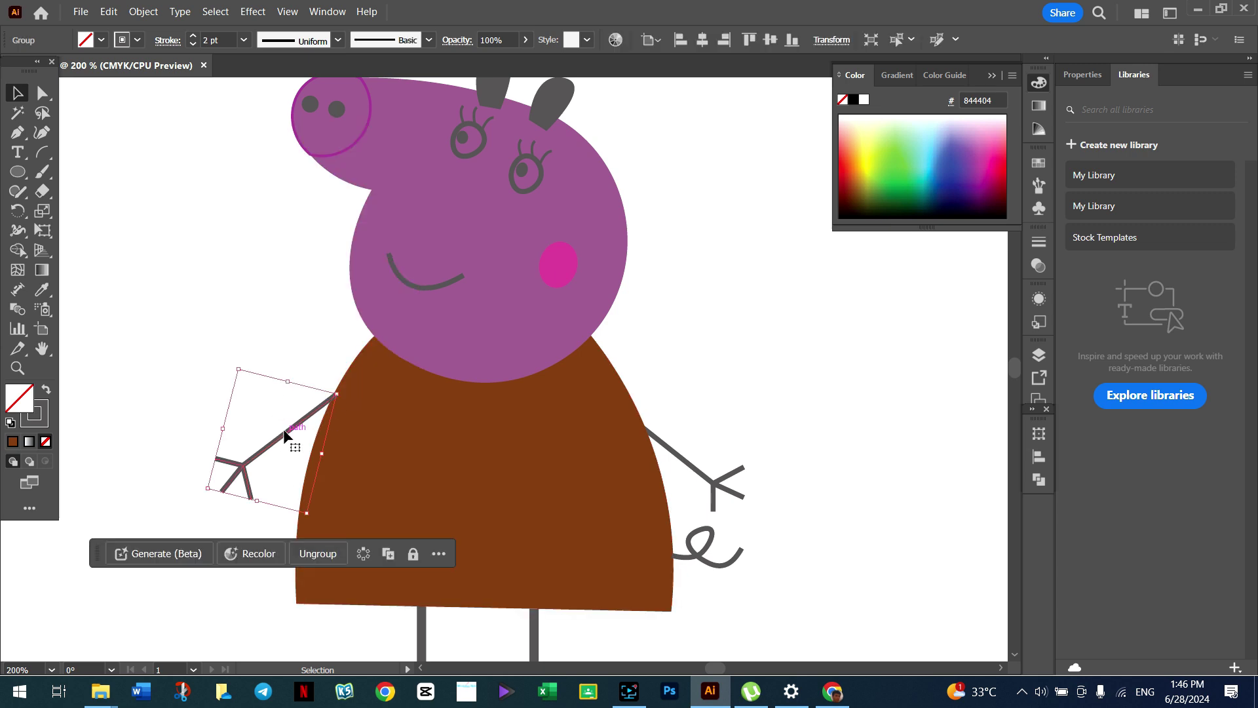
right_click(285, 436)
mouse_move(328, 358)
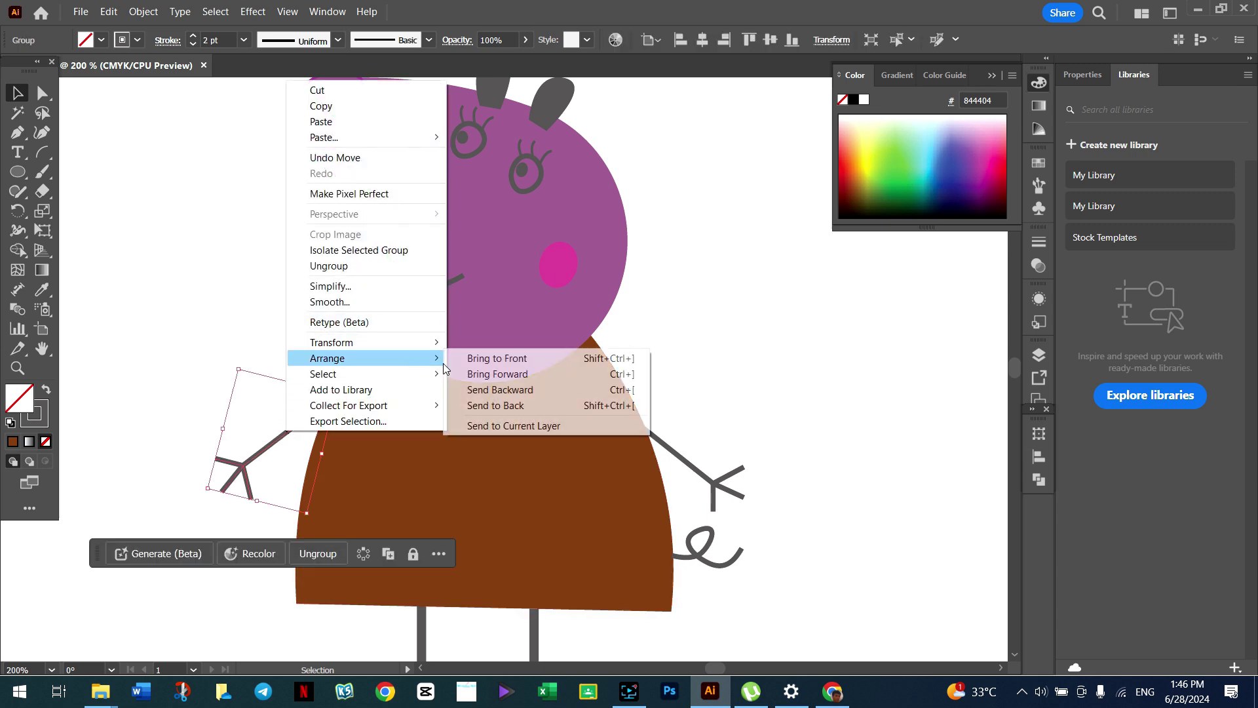
left_click(540, 405)
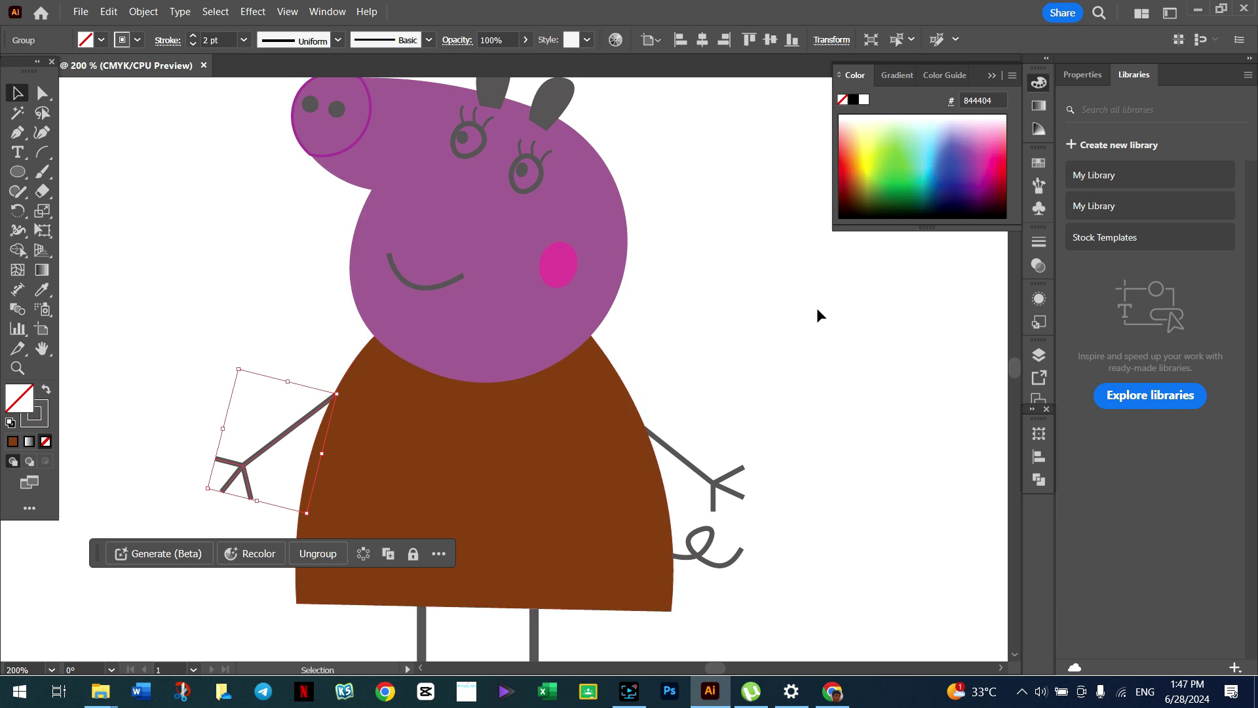
left_click(815, 308)
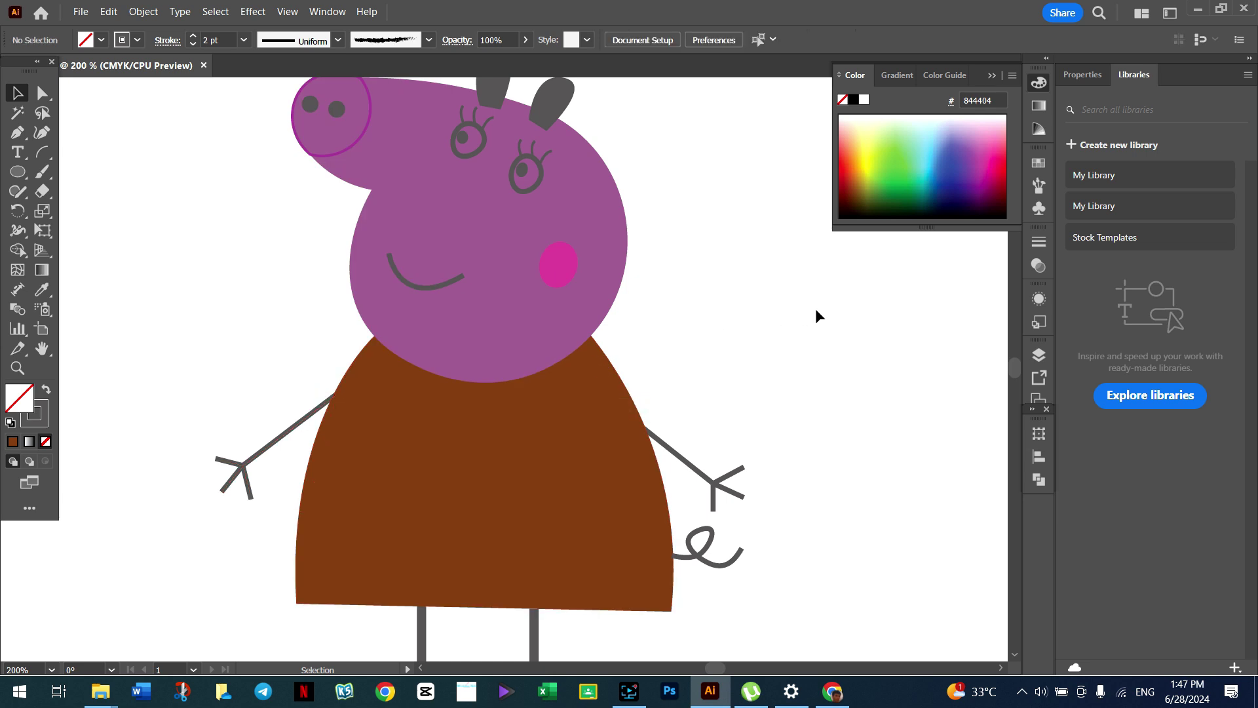
Step: Shift the curly tail slightly left and send it behind the dress
left_click(698, 554)
left_click_drag(698, 554, 690, 551)
left_click(729, 535)
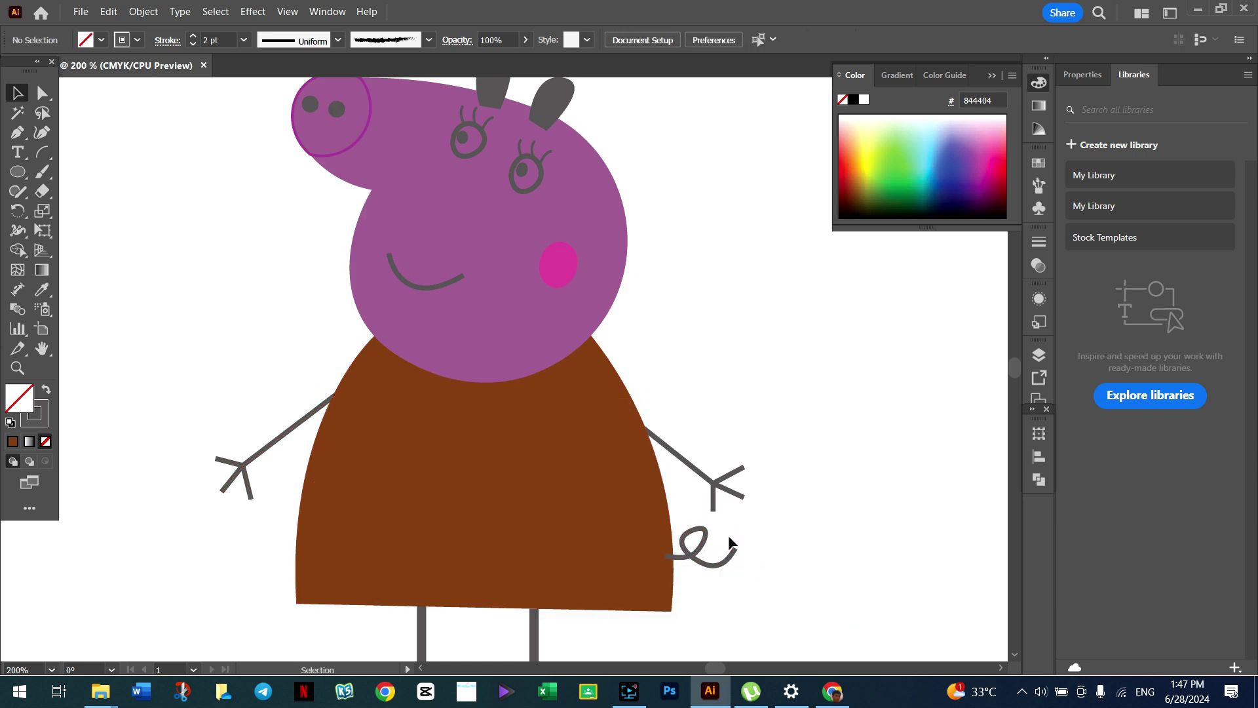
right_click(693, 554)
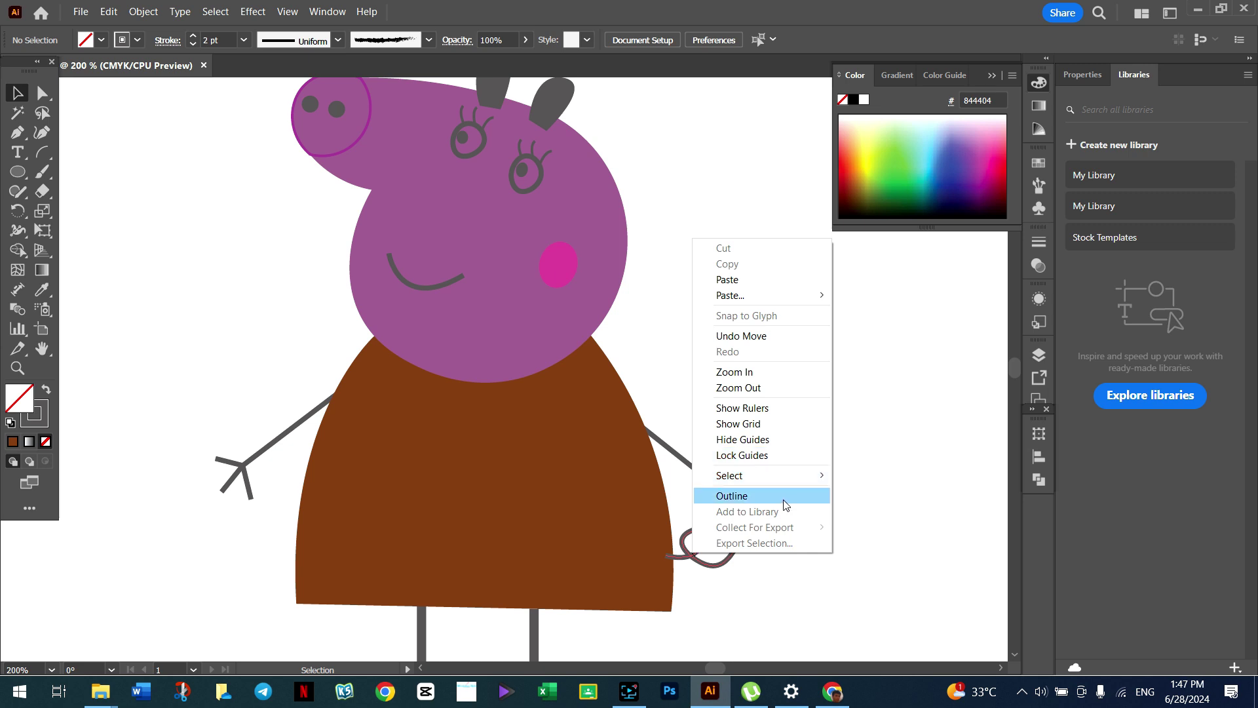
left_click(859, 485)
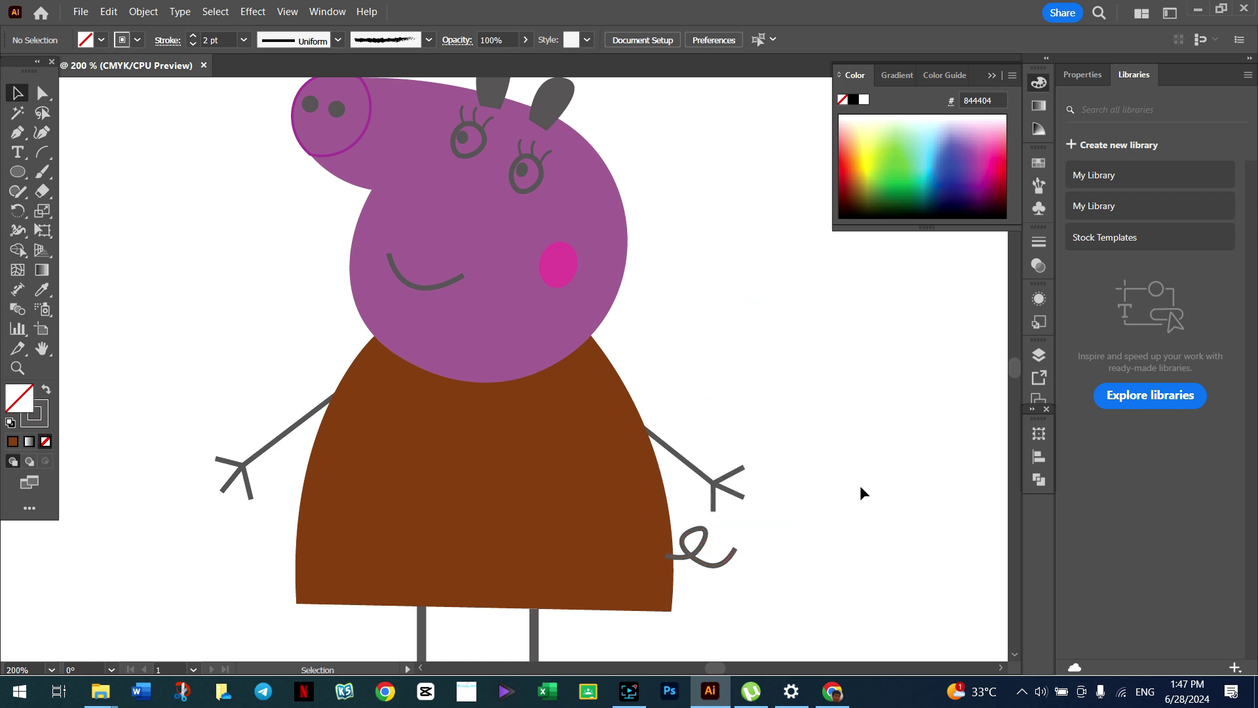
left_click(698, 556)
right_click(693, 556)
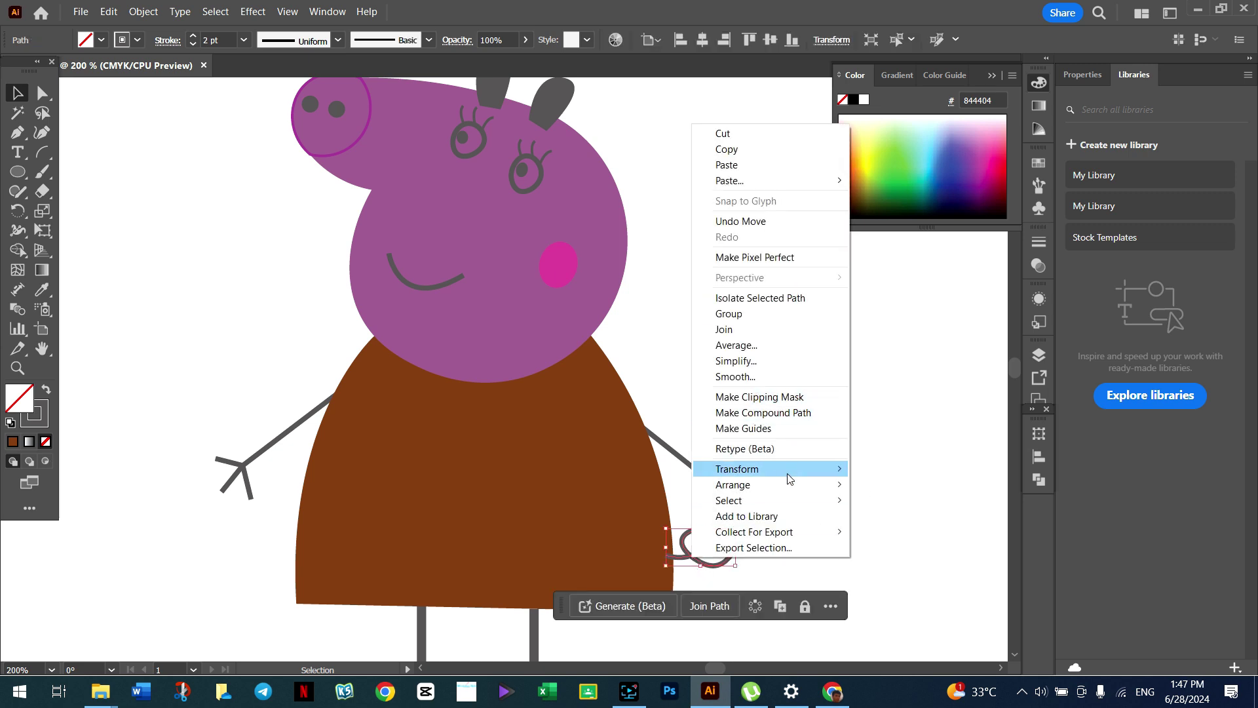
mouse_move(747, 485)
left_click(888, 532)
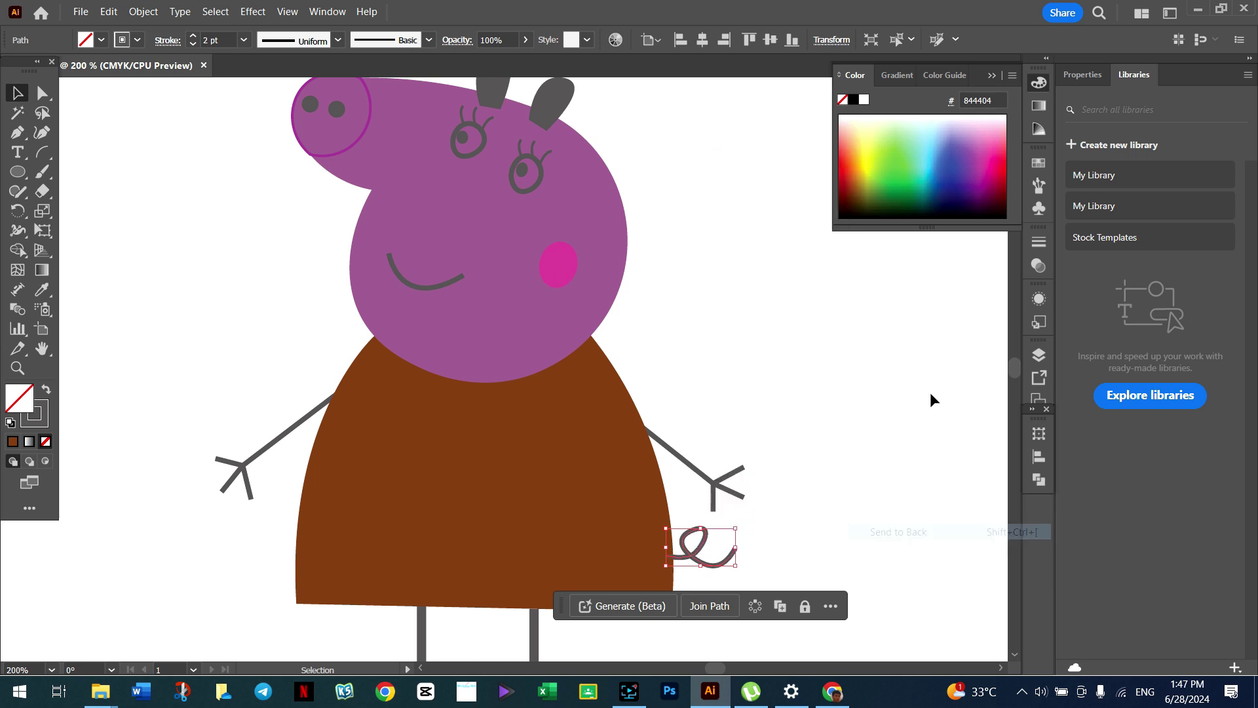
left_click(907, 381)
scroll(710, 362, "down", 1)
Step: Nudge the right leg up, then send both legs and feet to the back
scroll(709, 361, "down", 2)
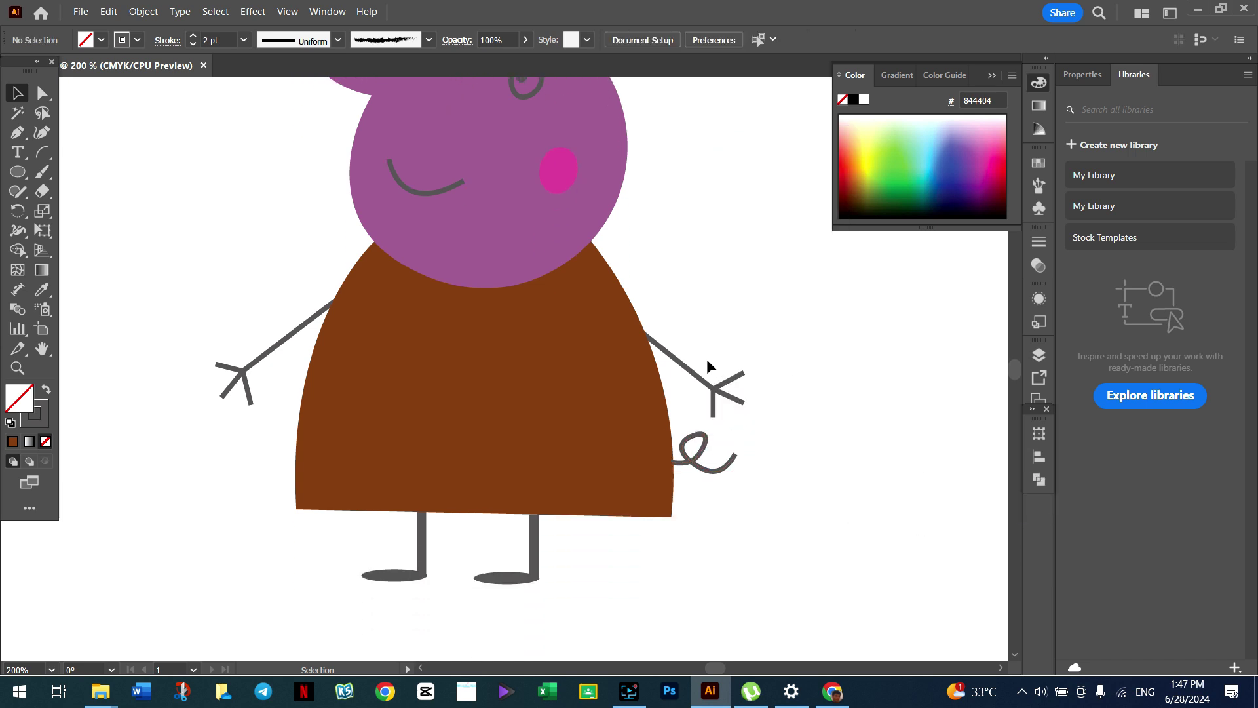
scroll(706, 359, "down", 1)
left_click_drag(538, 530, 535, 526)
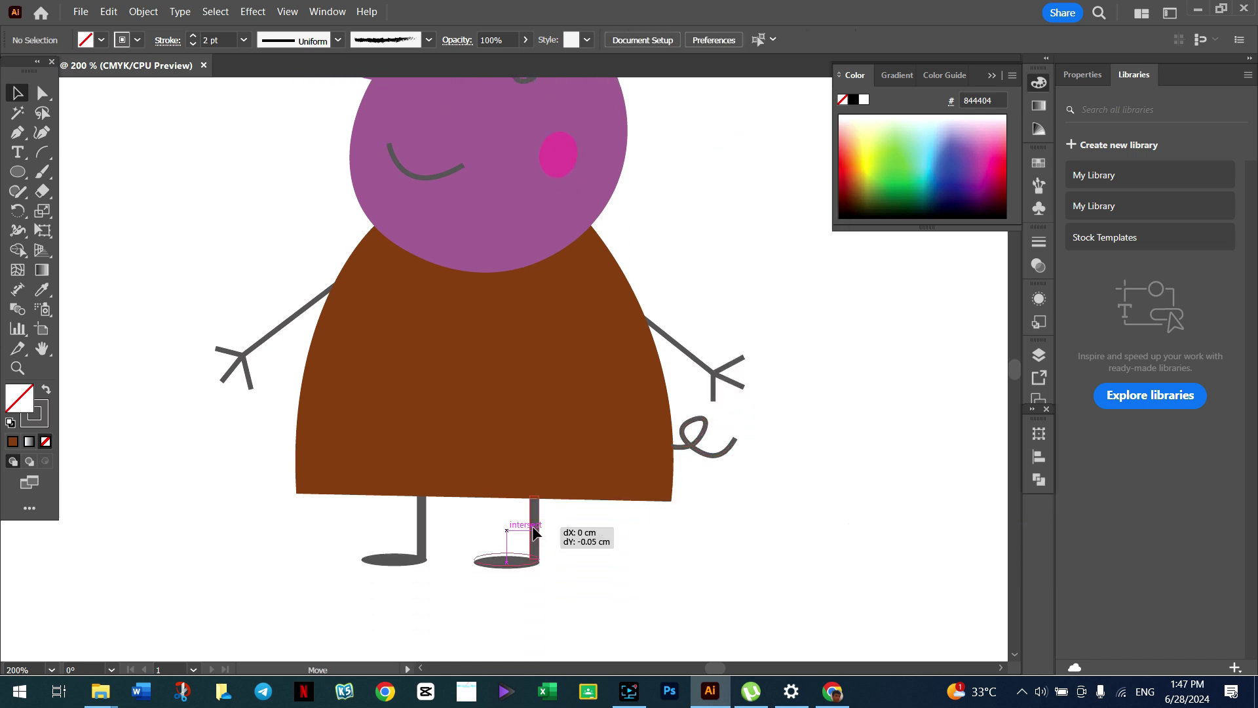
left_click(623, 549)
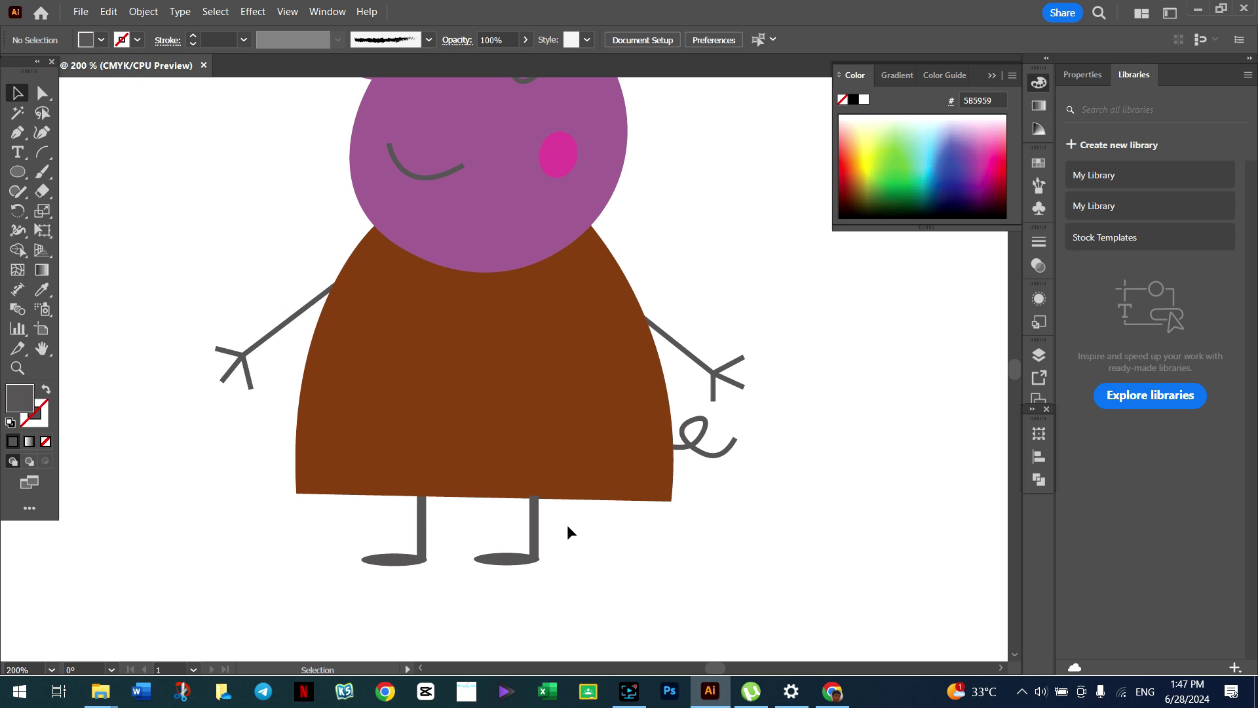
left_click_drag(592, 507, 370, 573)
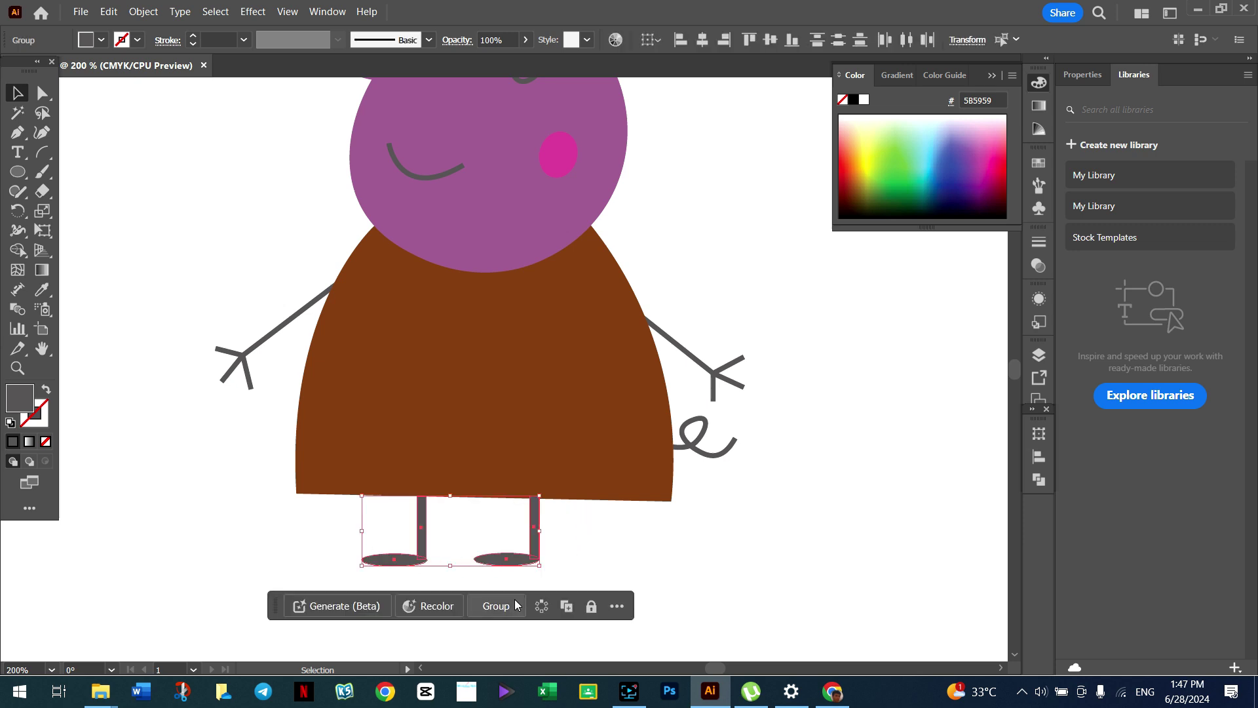
right_click(539, 546)
mouse_move(580, 469)
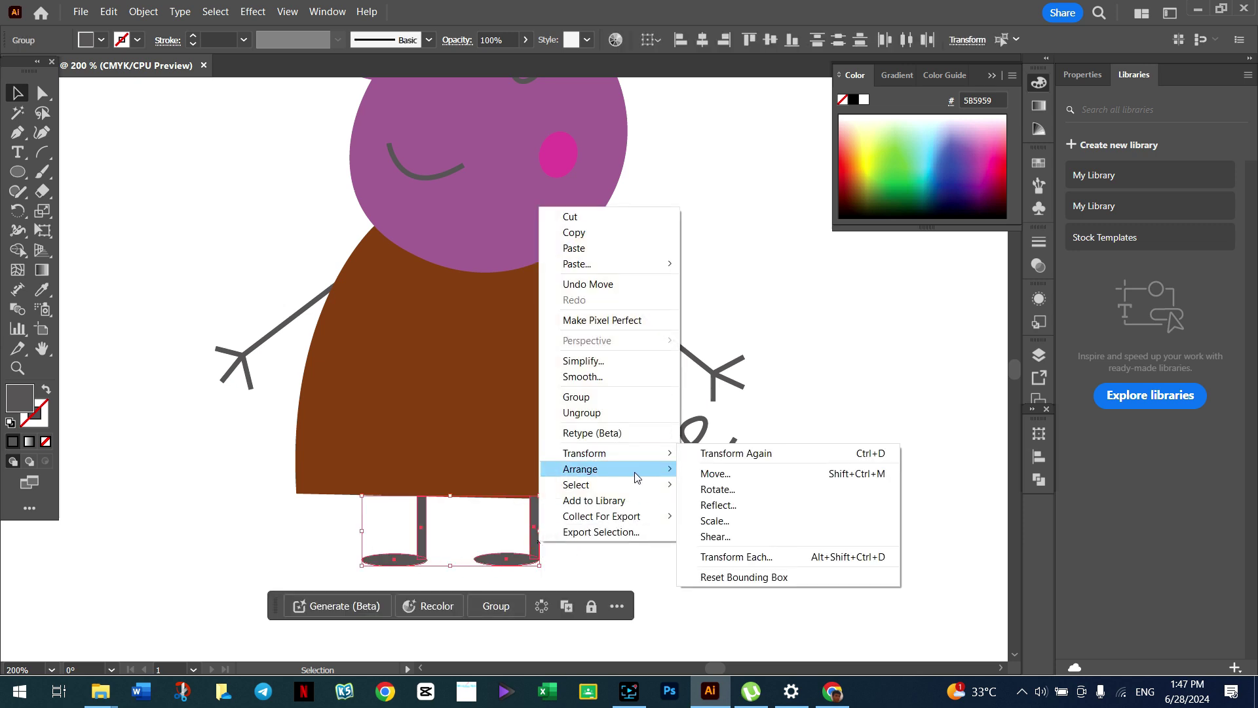
left_click(728, 516)
left_click(832, 373)
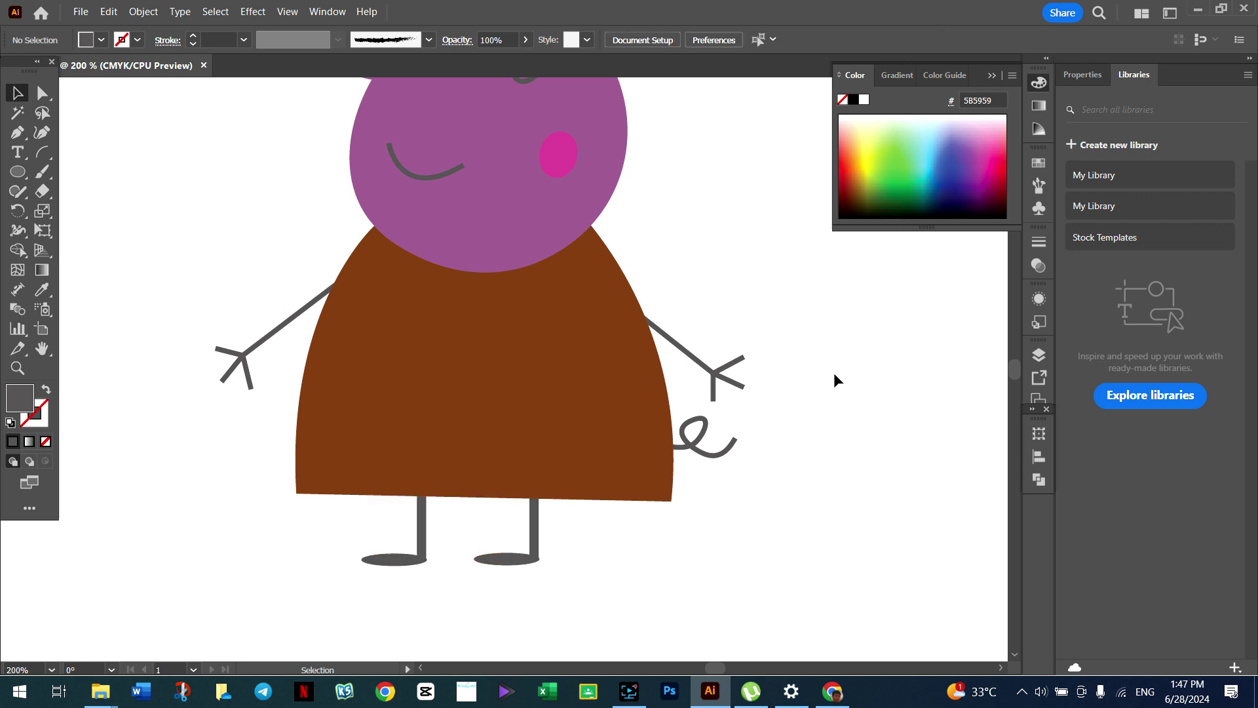
scroll(750, 332, "up", 1)
scroll(752, 330, "up", 1)
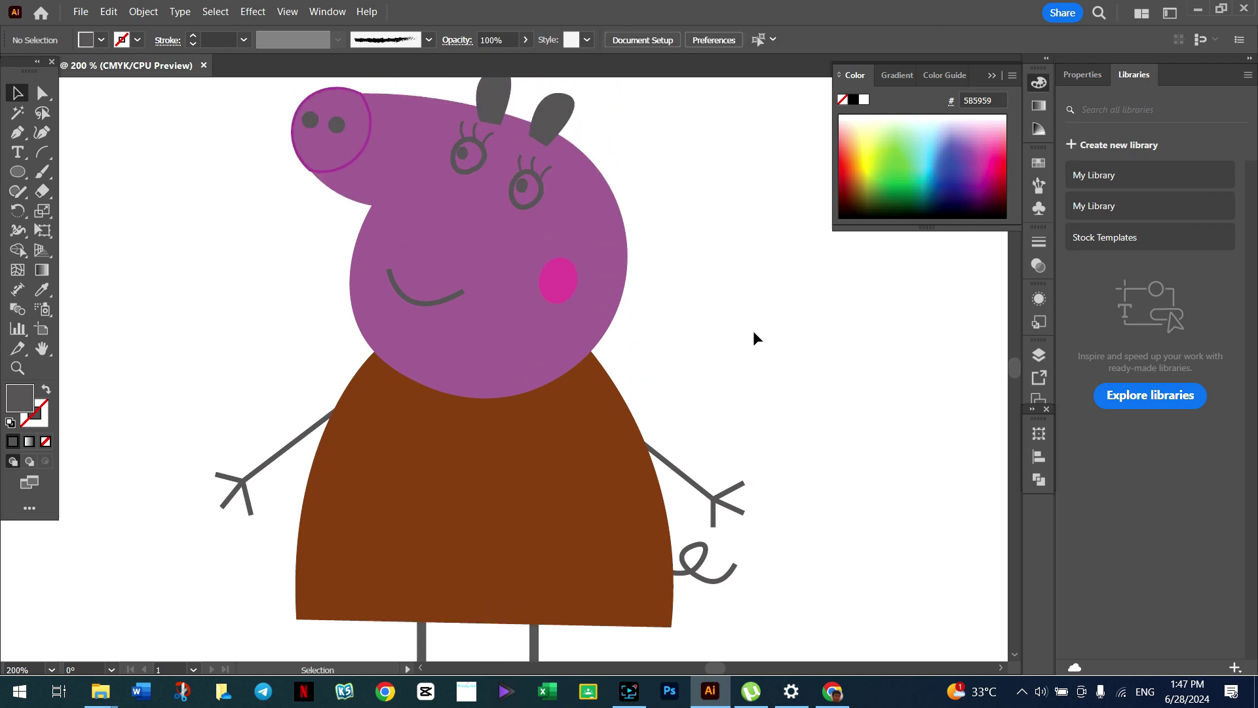
Step: Fill the snout circle with white FFFFFF
scroll(753, 330, "up", 1)
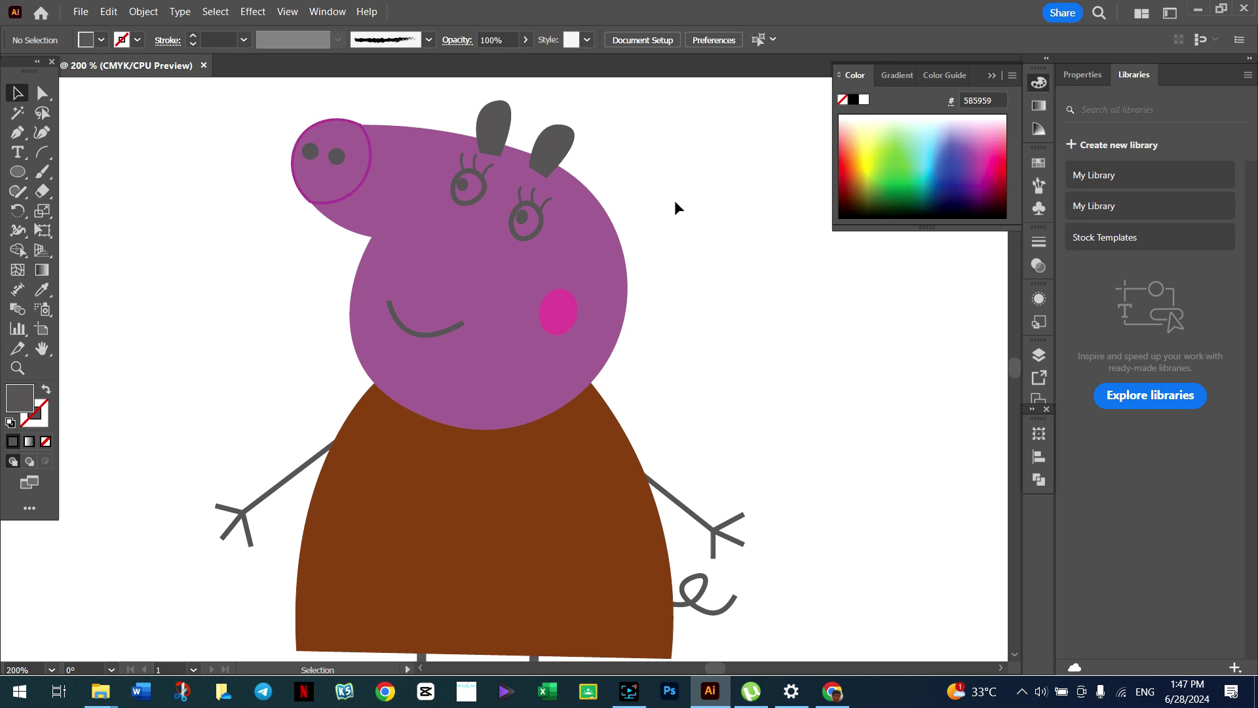
left_click(301, 193)
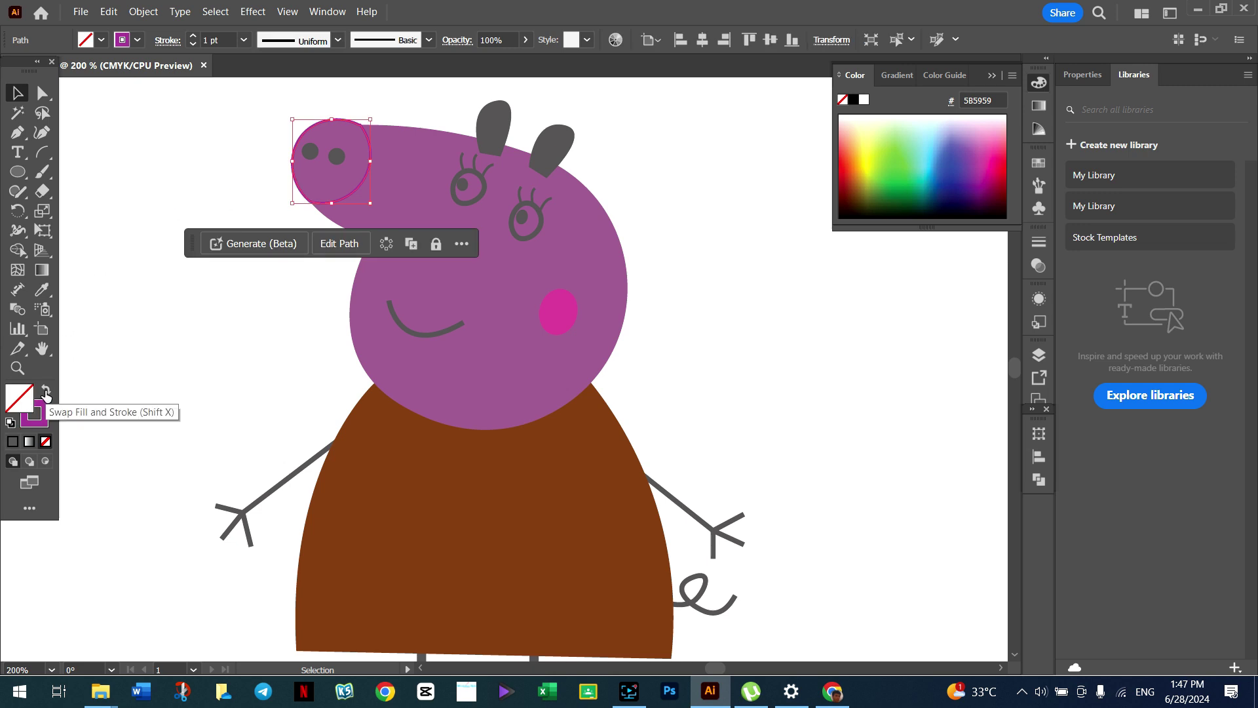
double_click(26, 400)
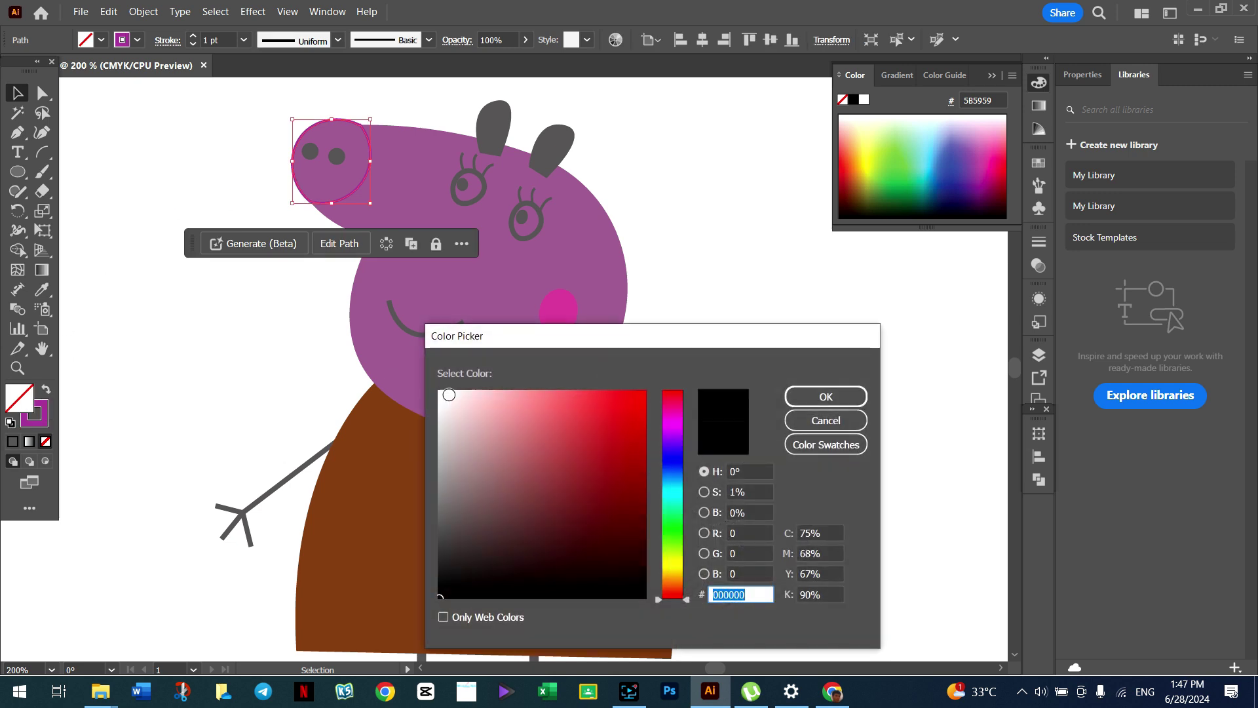
left_click(825, 396)
left_click(742, 196)
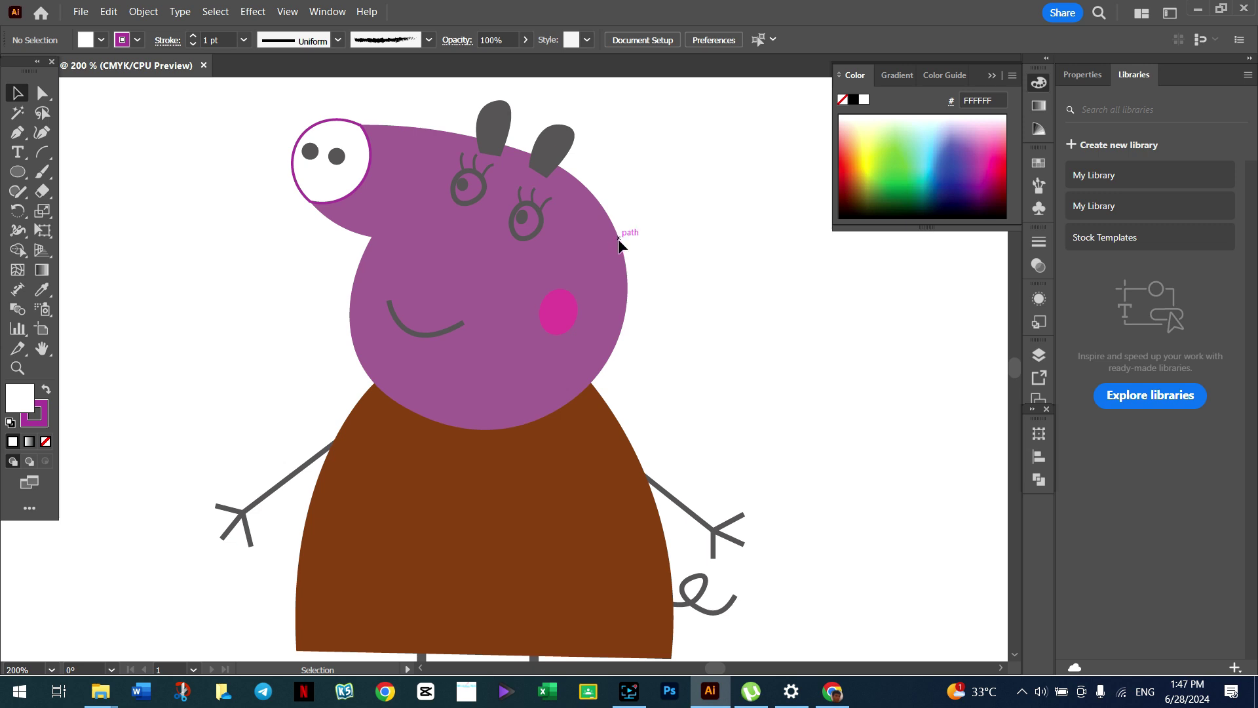
Step: Briefly try Direct Selection, then marquee-select and deselect the mouth curve
left_click(42, 93)
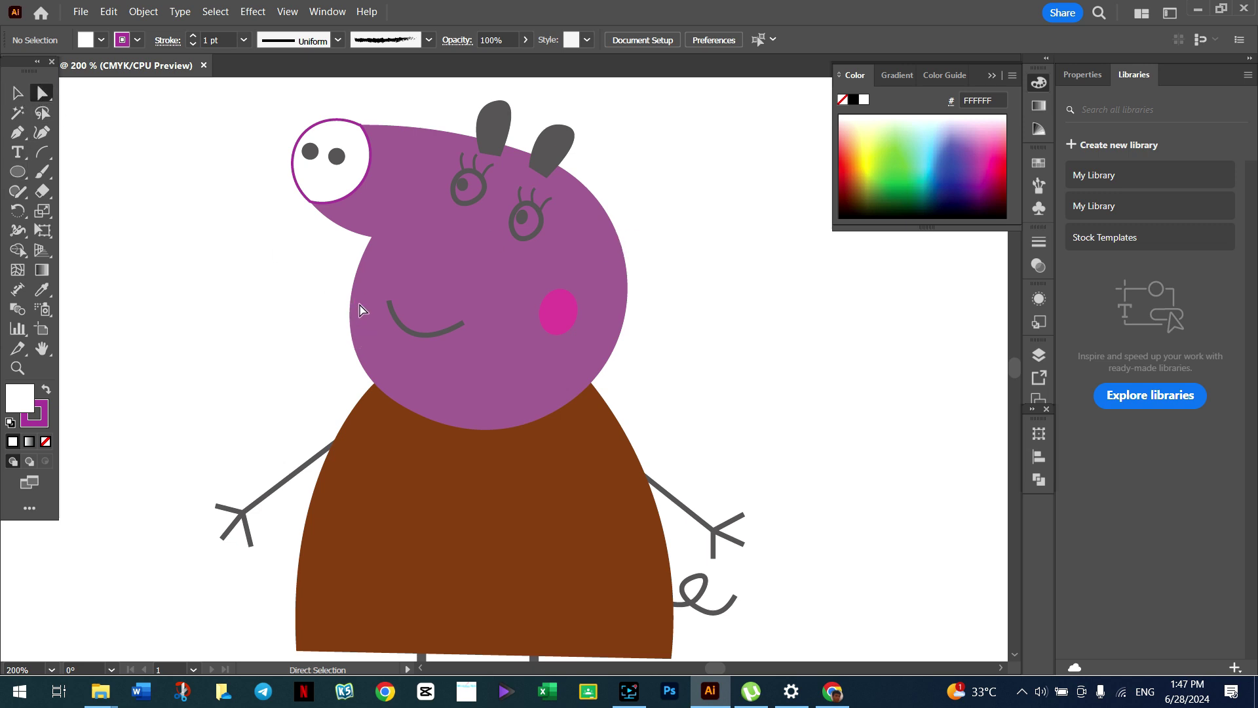
left_click(19, 93)
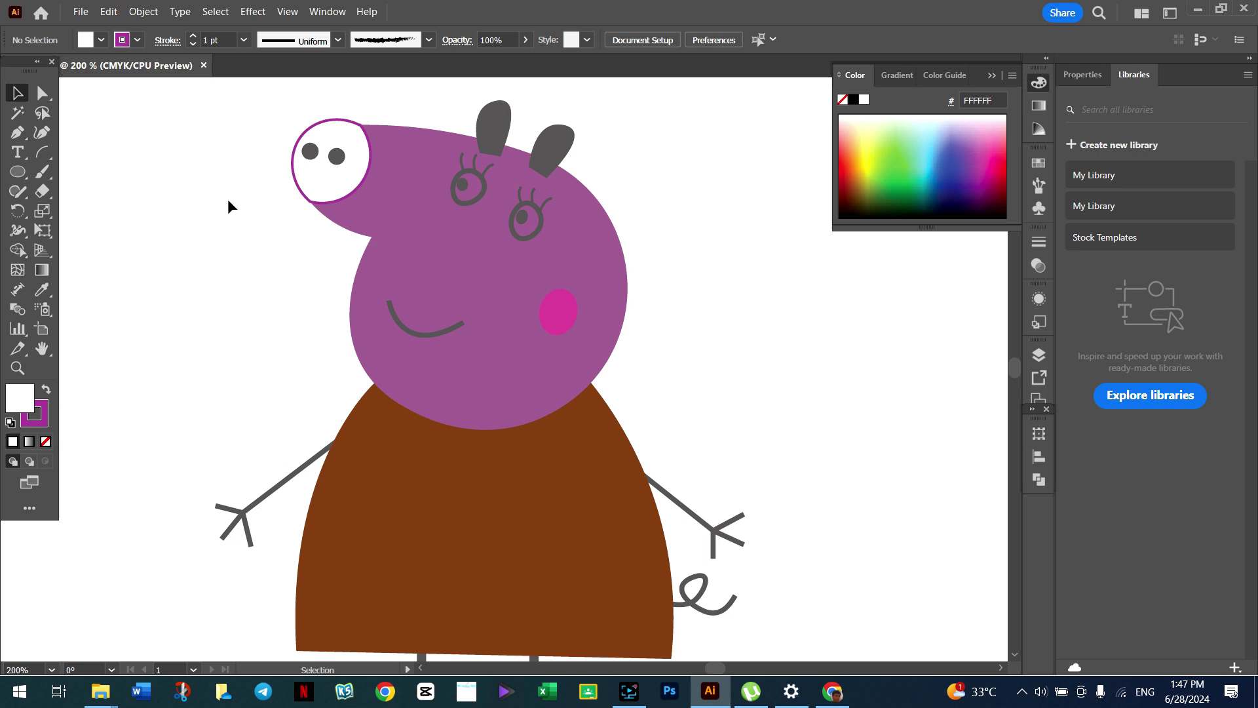
left_click_drag(272, 250, 418, 369)
left_click(661, 229)
Step: Unlock the purple head shape in the Layers panel and select it
left_click(1047, 354)
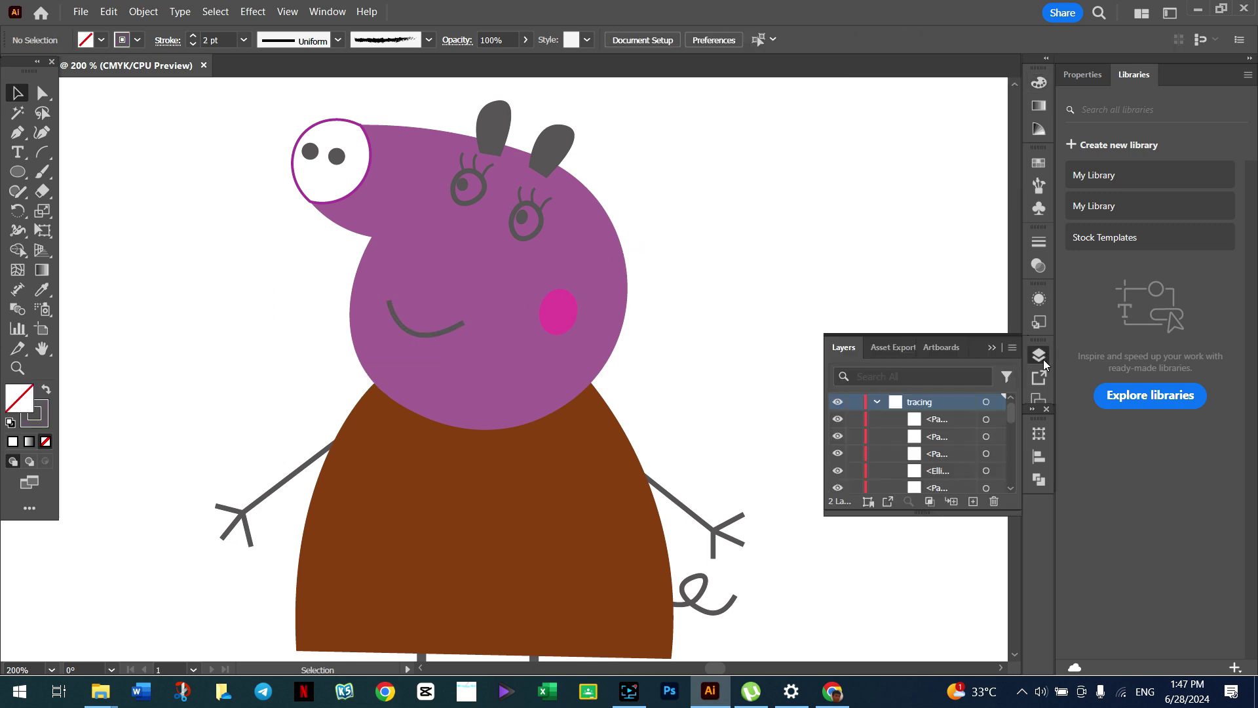
scroll(949, 439, "down", 2)
scroll(950, 442, "down", 3)
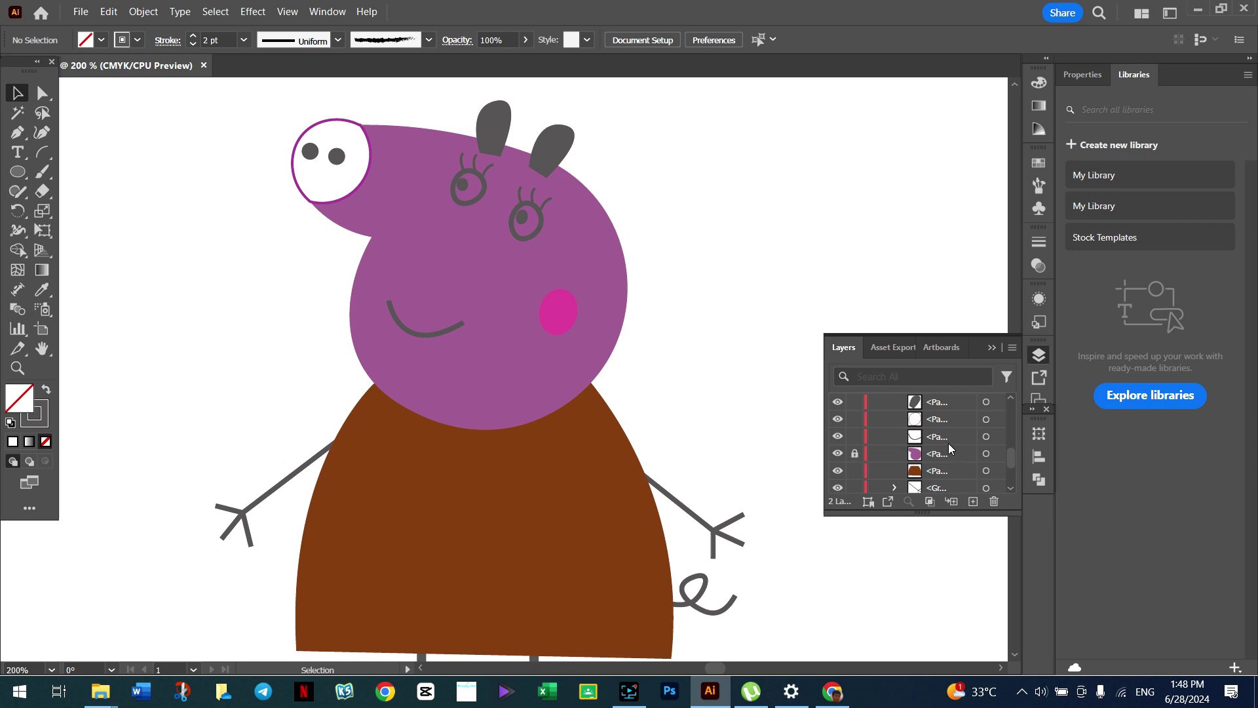
left_click(855, 453)
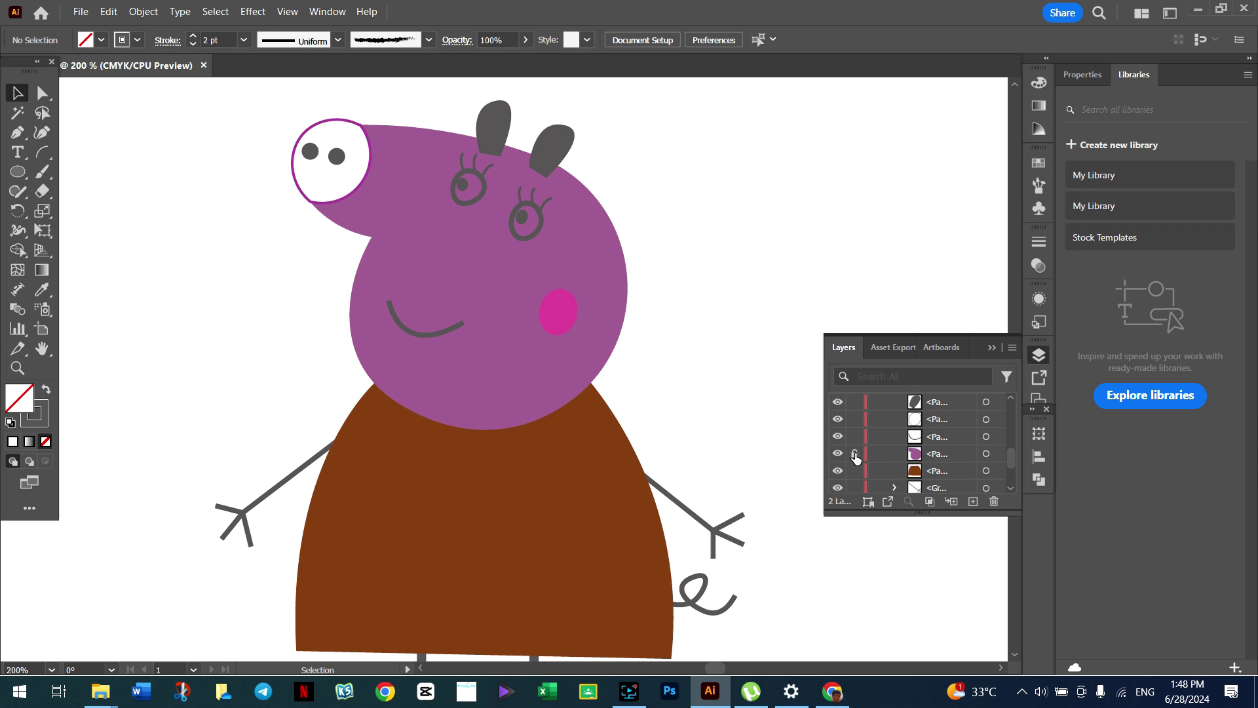
left_click(626, 308)
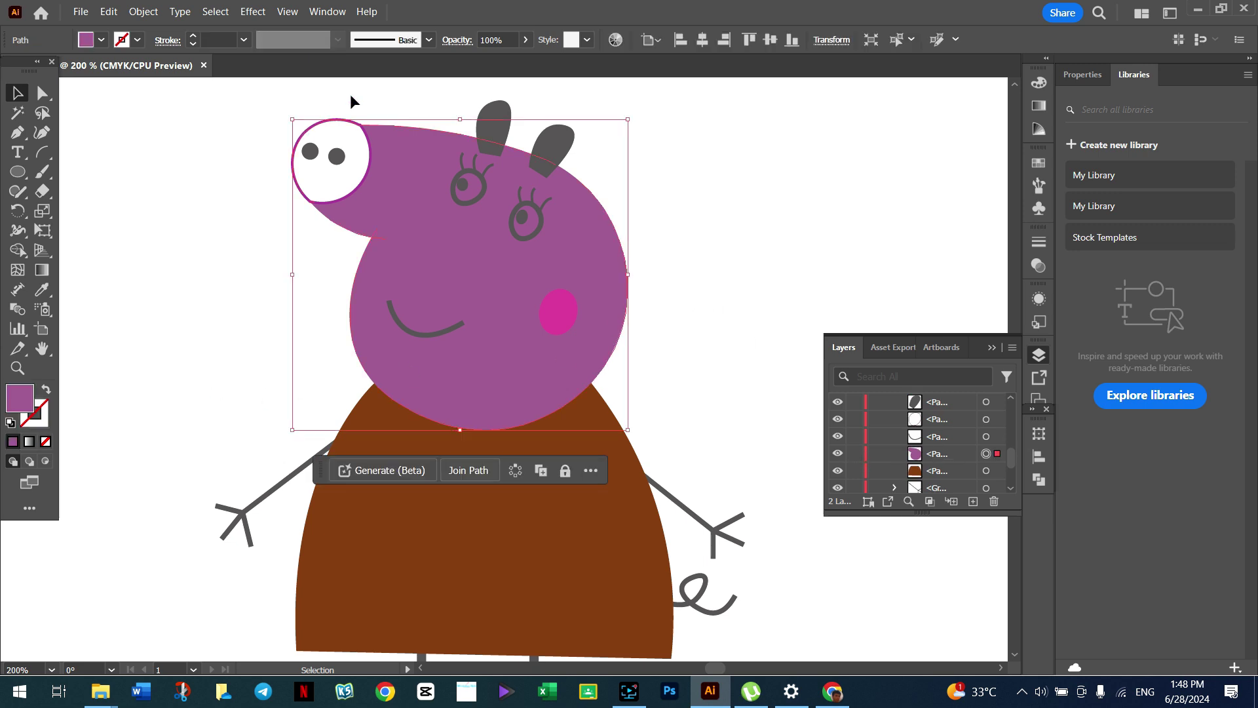
Step: Set the head's opacity to about 59%, then marquee-select head, cheek and dress
left_click(525, 40)
left_click_drag(523, 59, 493, 60)
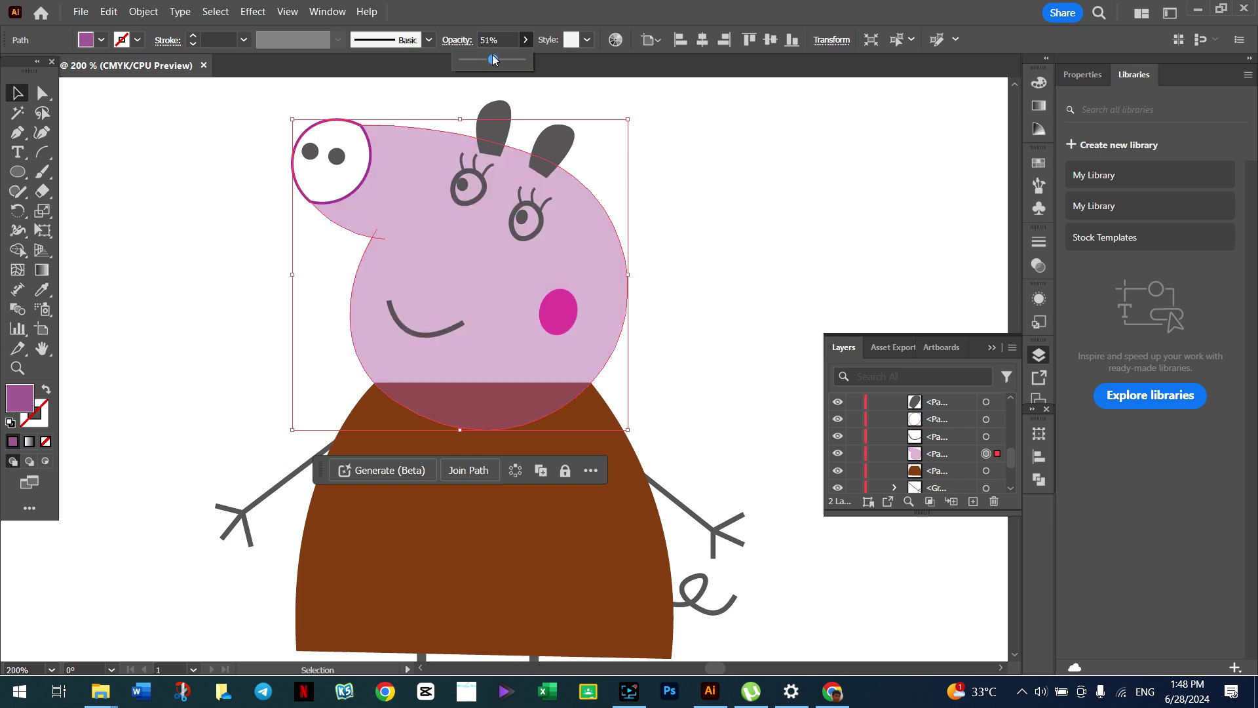
left_click_drag(494, 59, 498, 61)
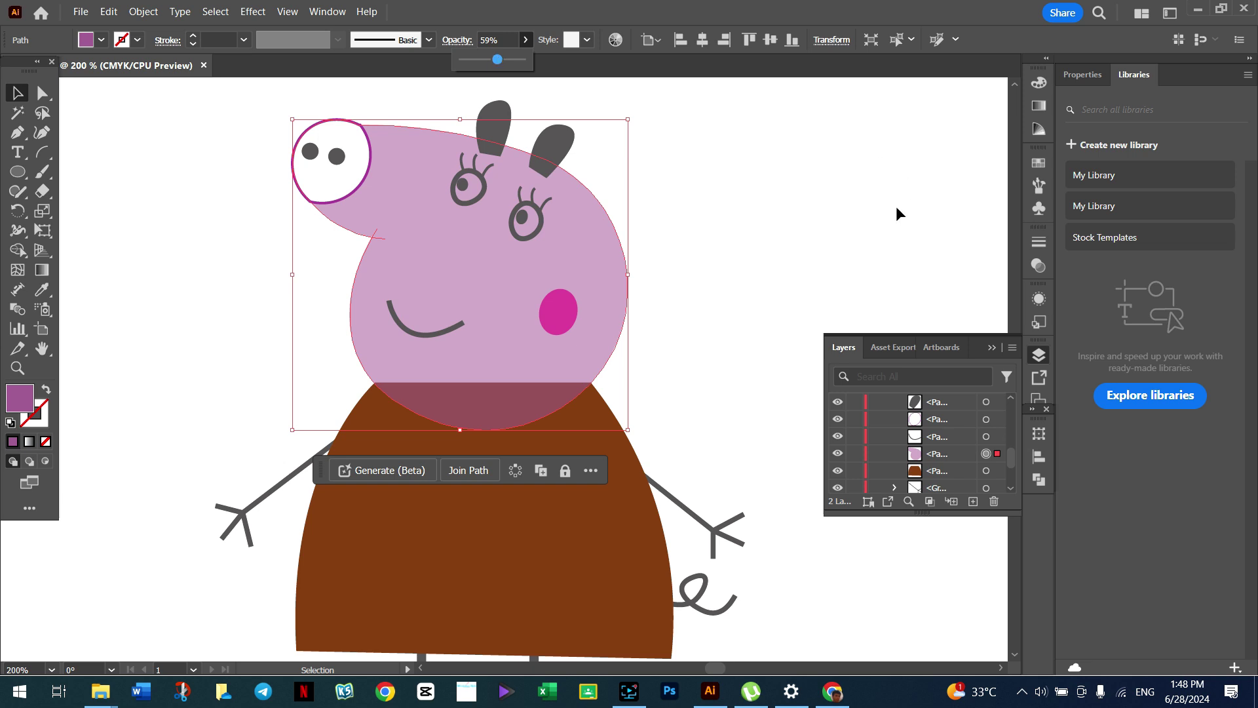
left_click(838, 281)
left_click_drag(320, 315, 498, 422)
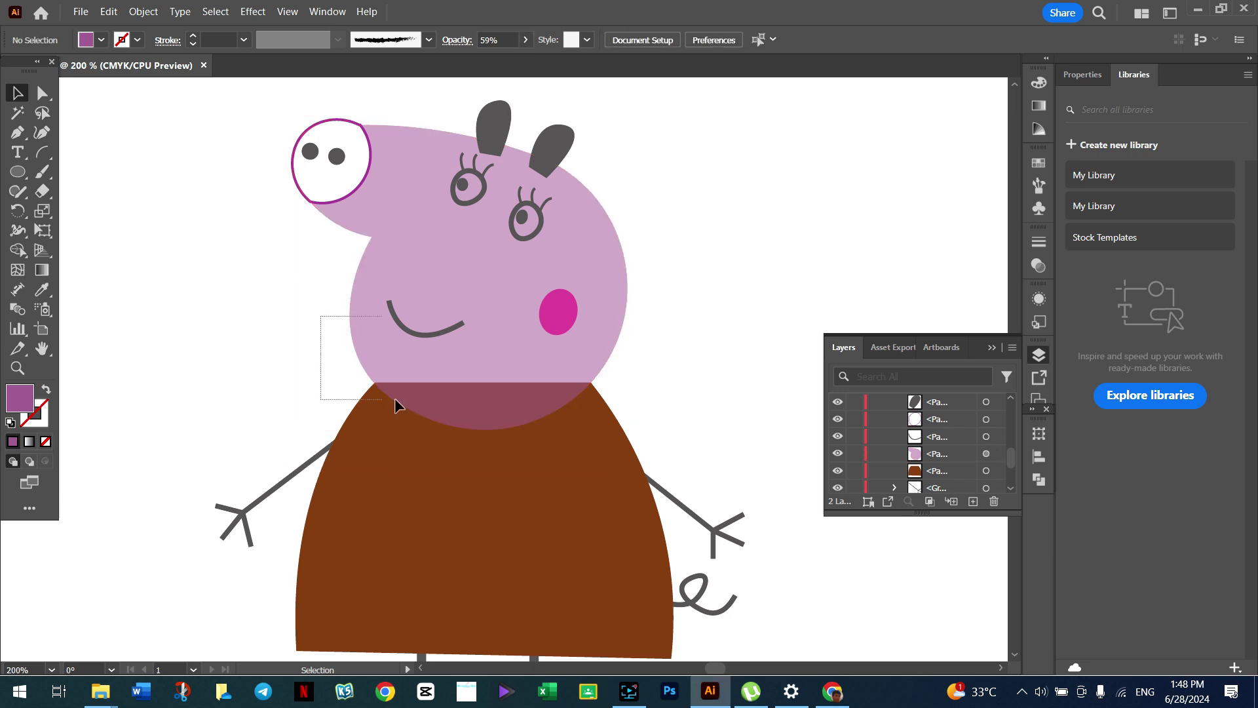
left_click(651, 347)
left_click_drag(668, 338, 356, 412)
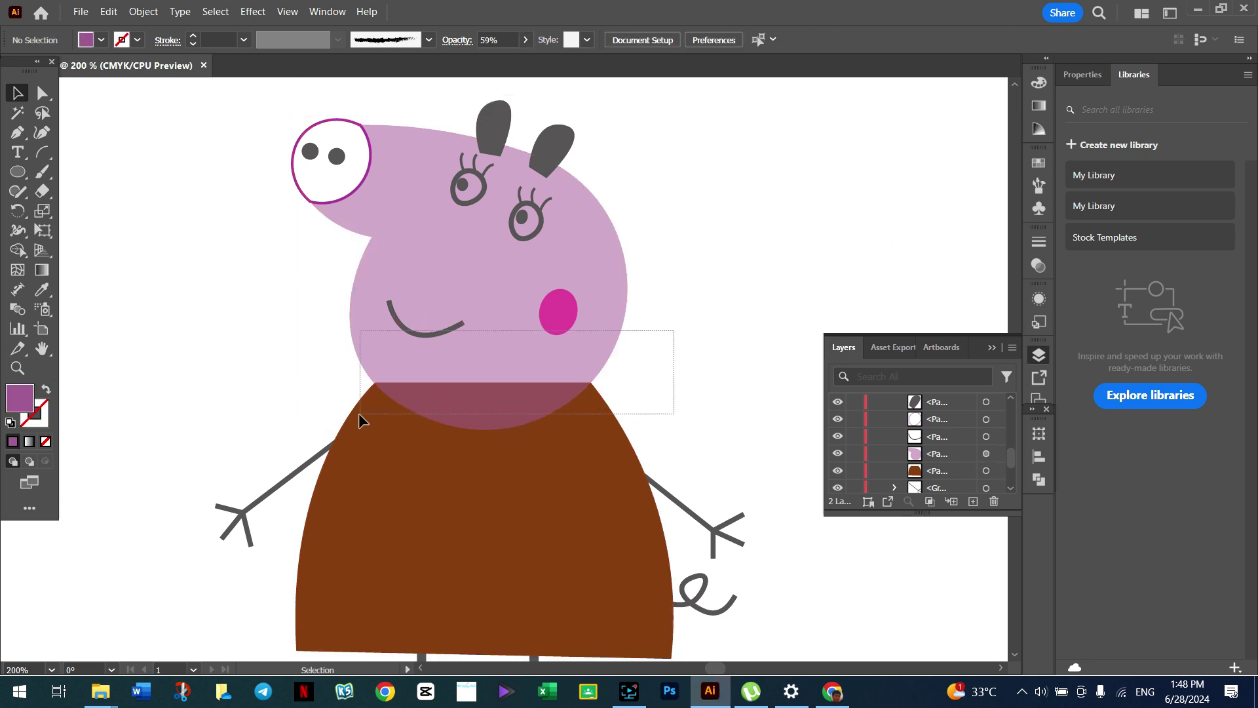
Step: Merge the head with the head–dress overlap area using the Shape Builder tool
left_click(15, 253)
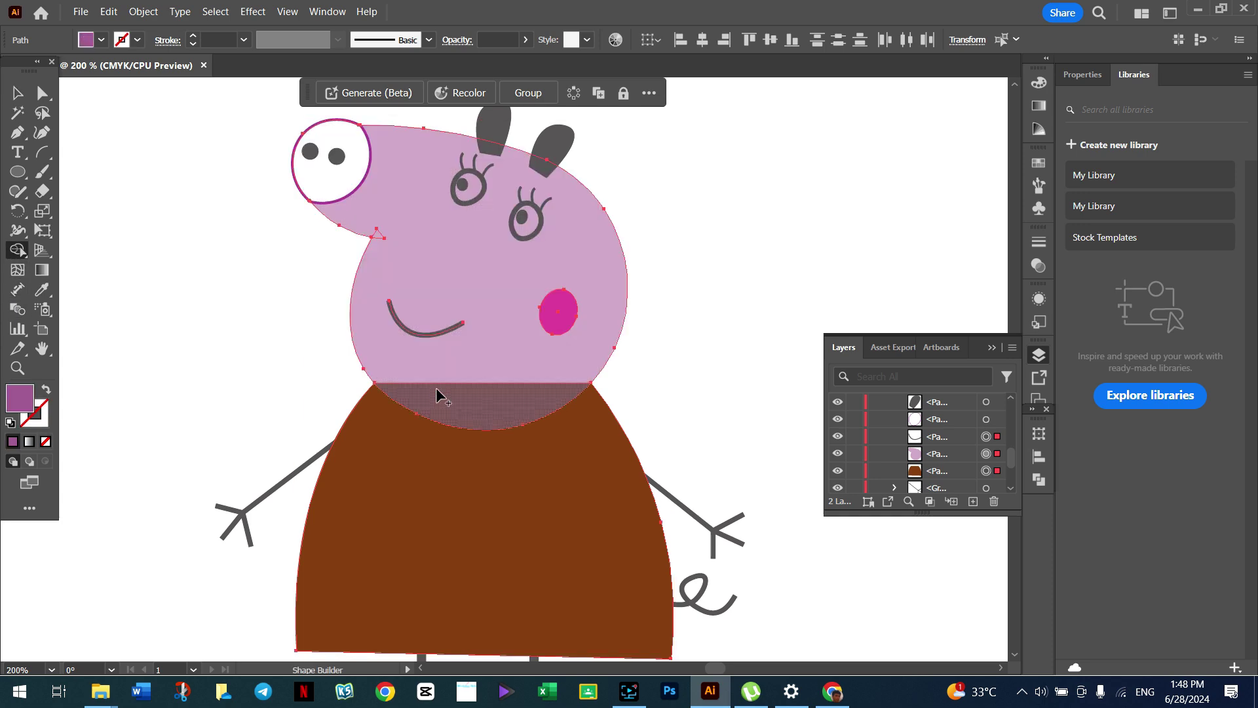
left_click_drag(438, 380, 445, 393)
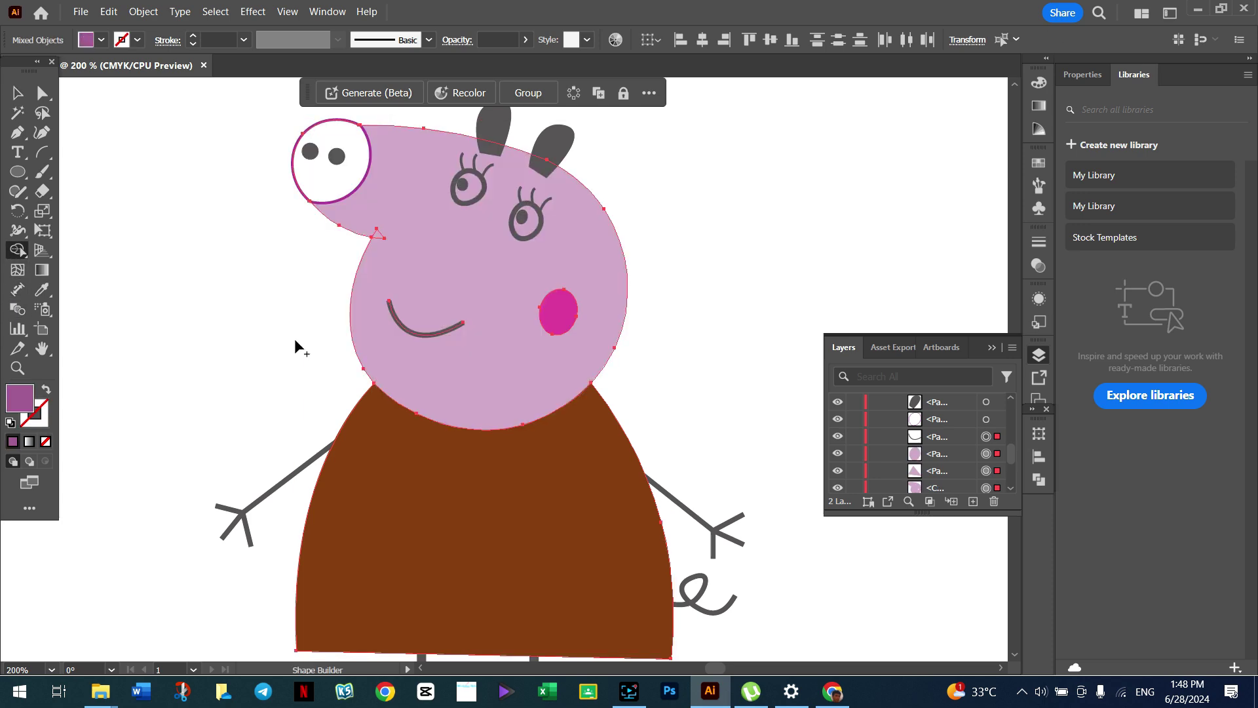
left_click(17, 93)
left_click(258, 281)
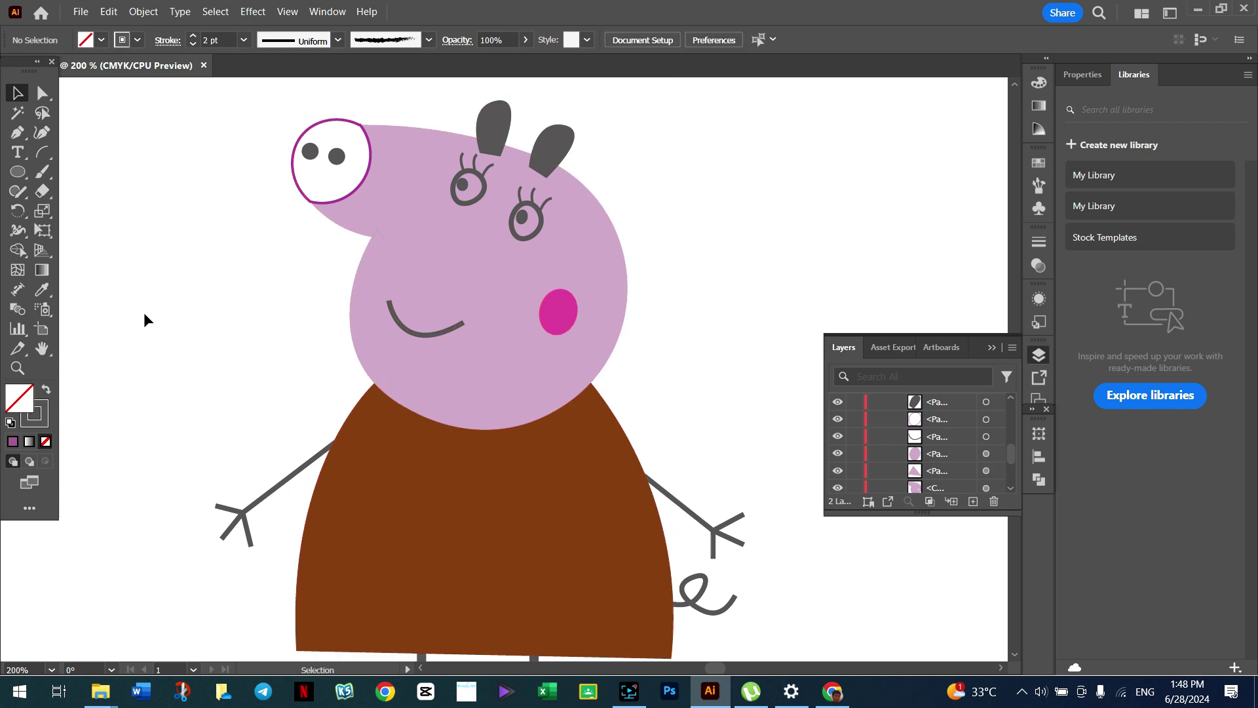
left_click(378, 214)
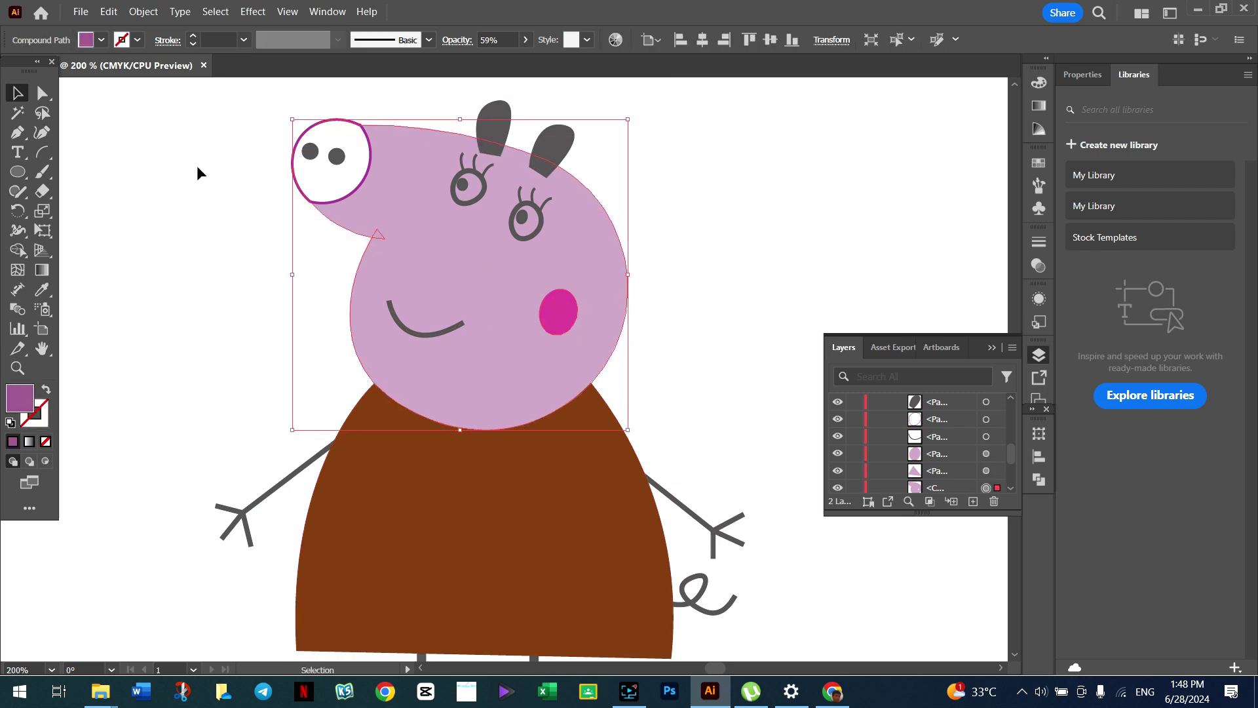
left_click(148, 199)
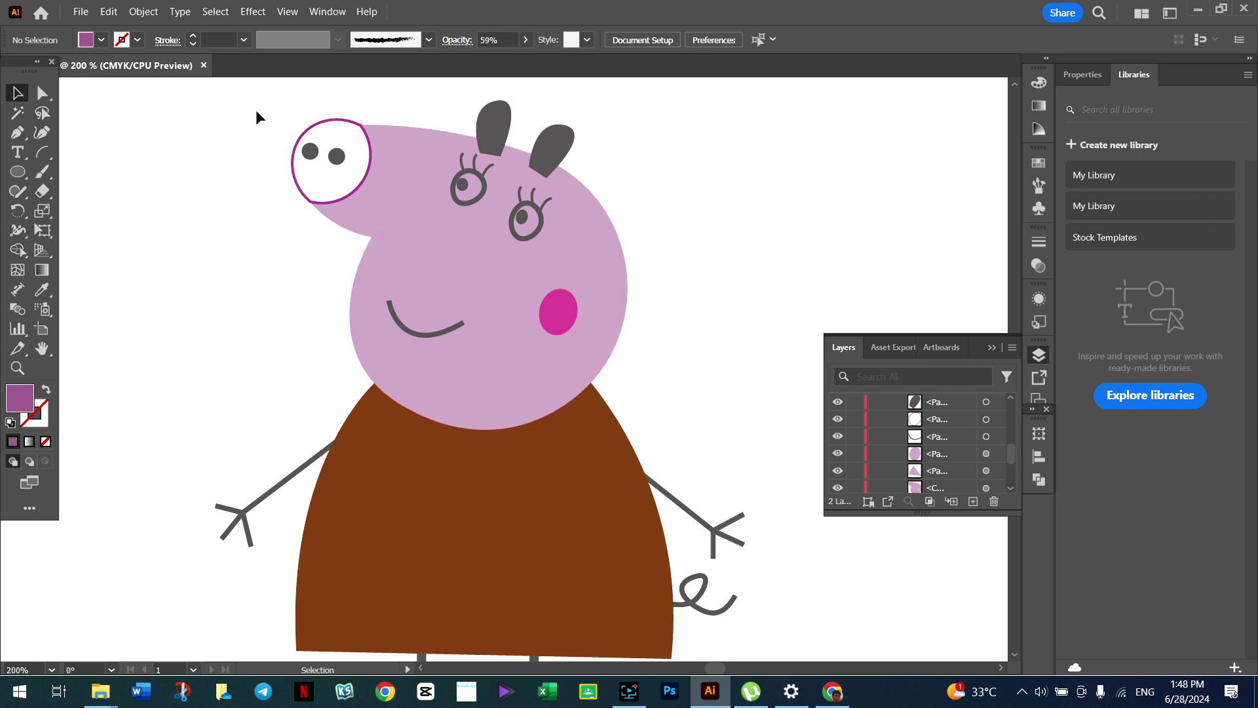
Step: Select the head and facial features and merge the snout region into the head
left_click_drag(273, 100, 691, 406)
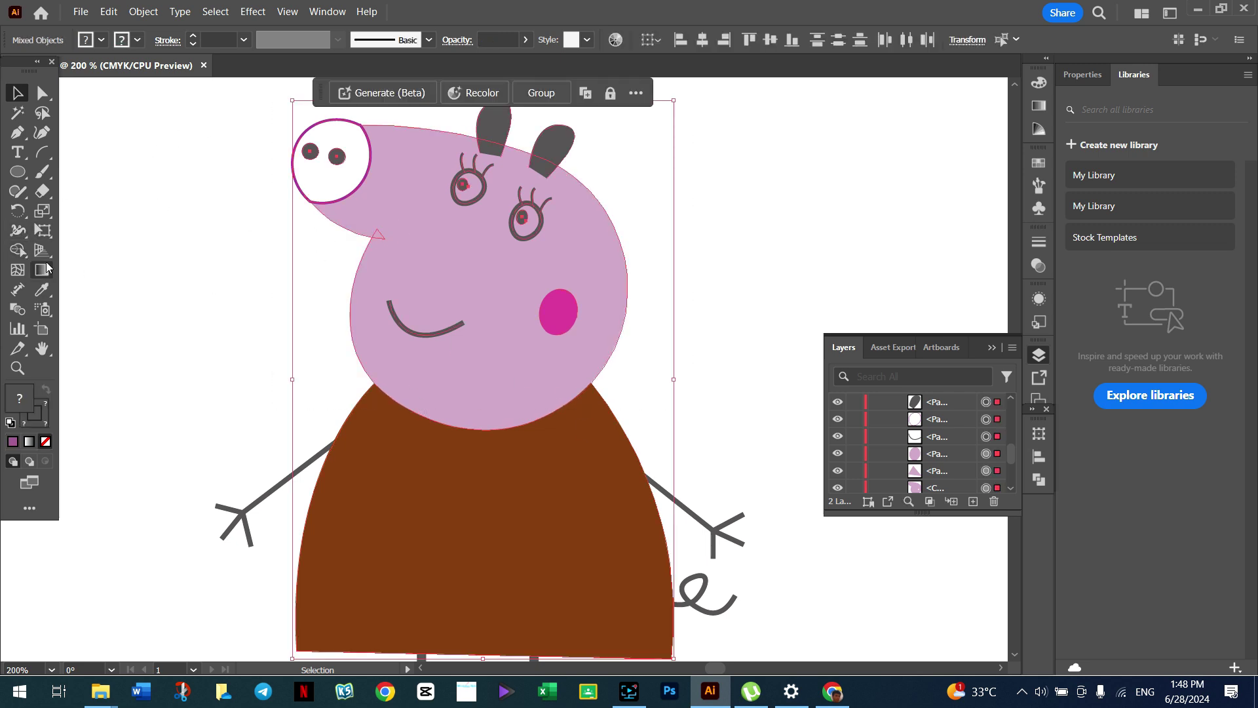
left_click(18, 250)
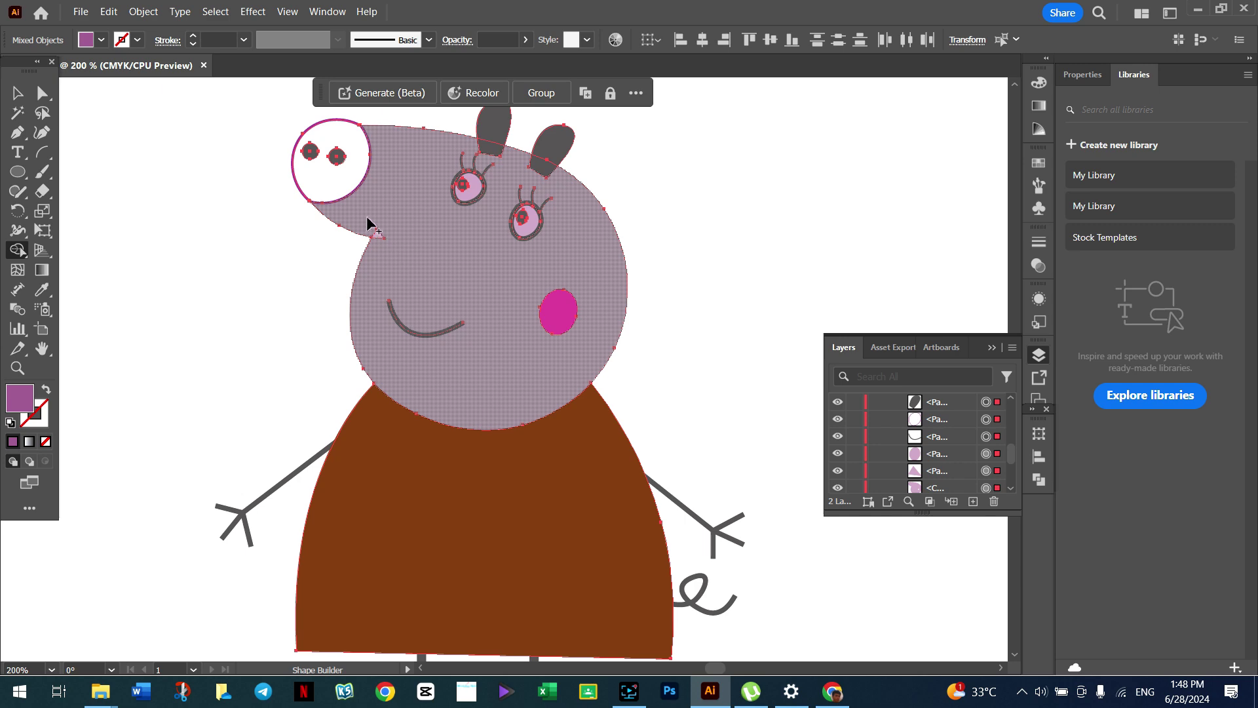
left_click_drag(367, 222, 386, 245)
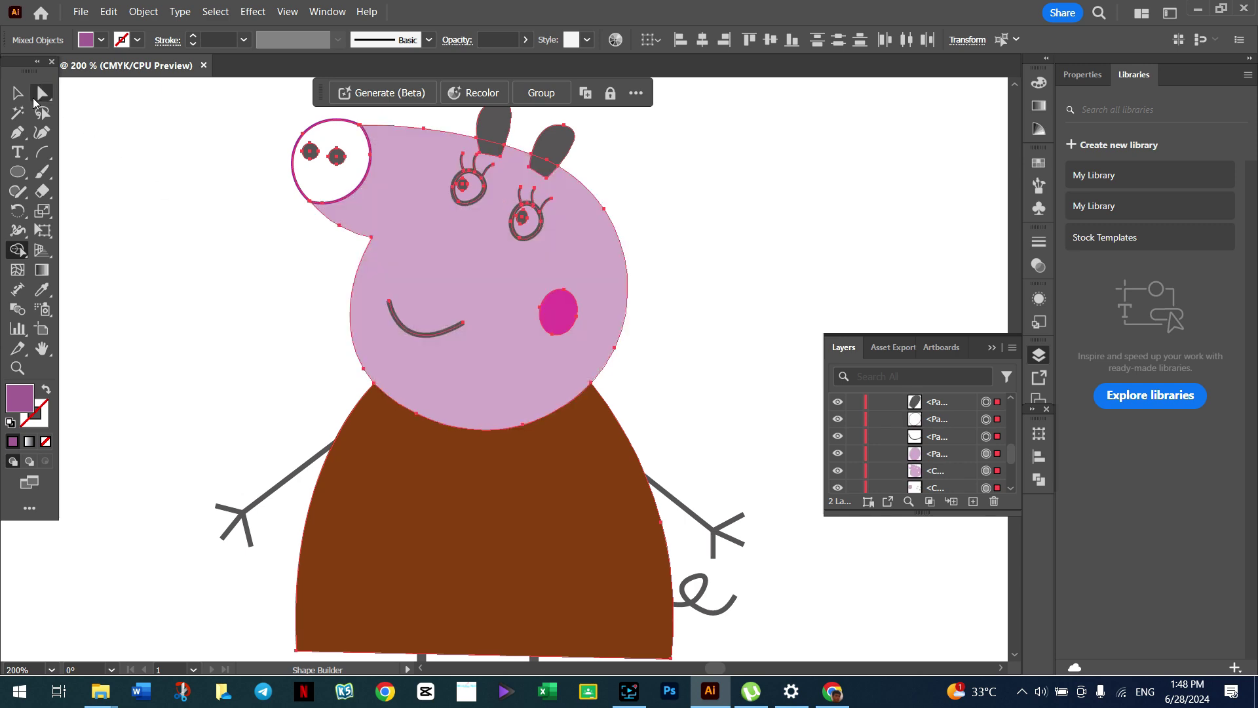
left_click(18, 93)
left_click(169, 242)
Step: Copy the head's translucent pink fill onto the white snout circle with the Eyedropper
scroll(716, 279, "up", 1)
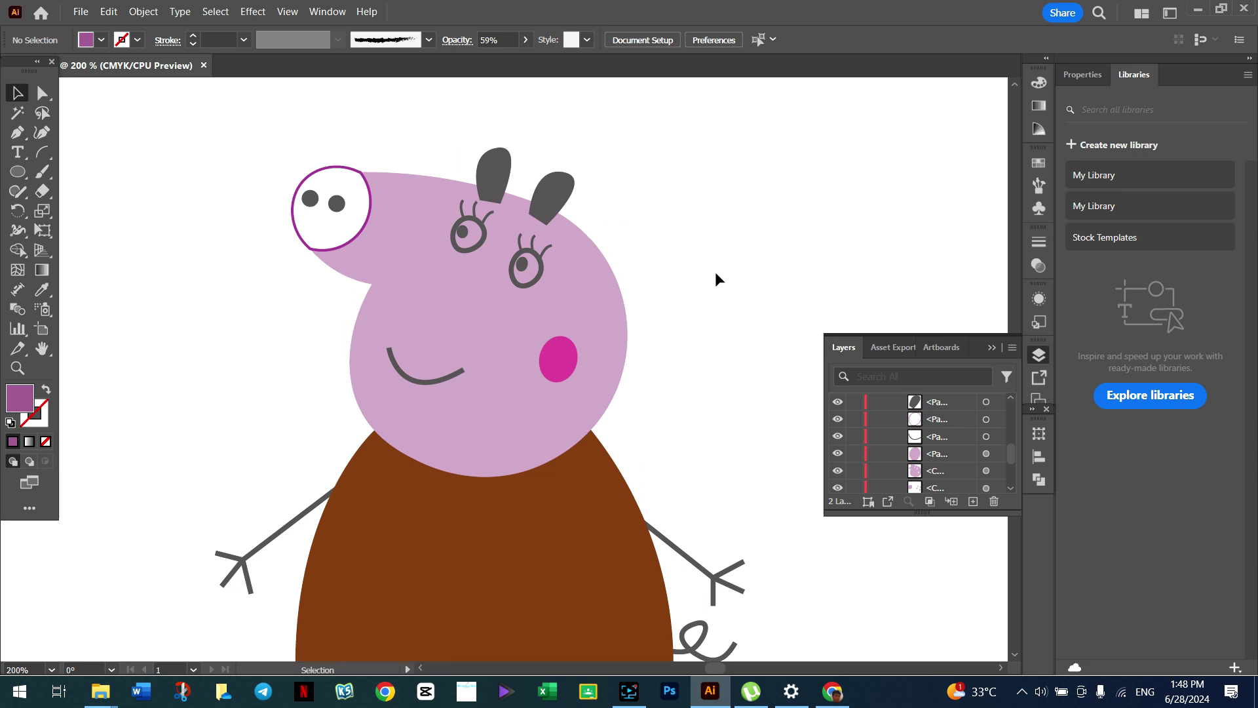
scroll(716, 278, "down", 1)
scroll(716, 278, "up", 2)
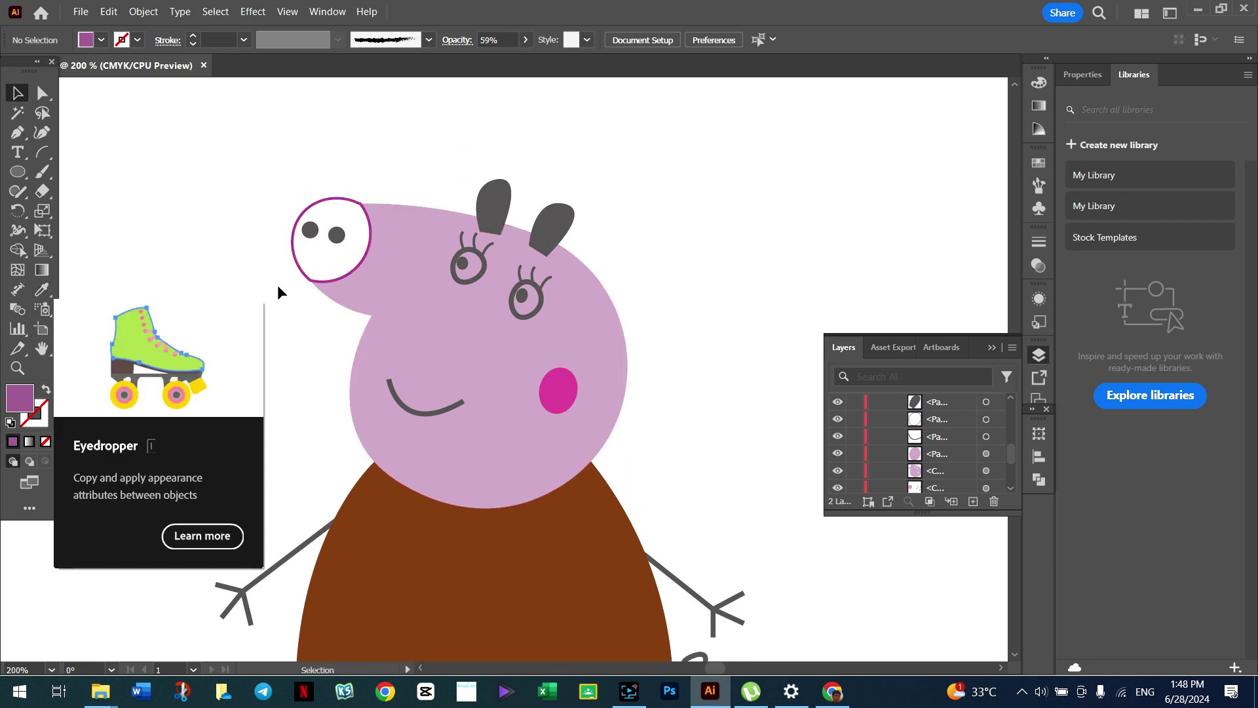
left_click(292, 246)
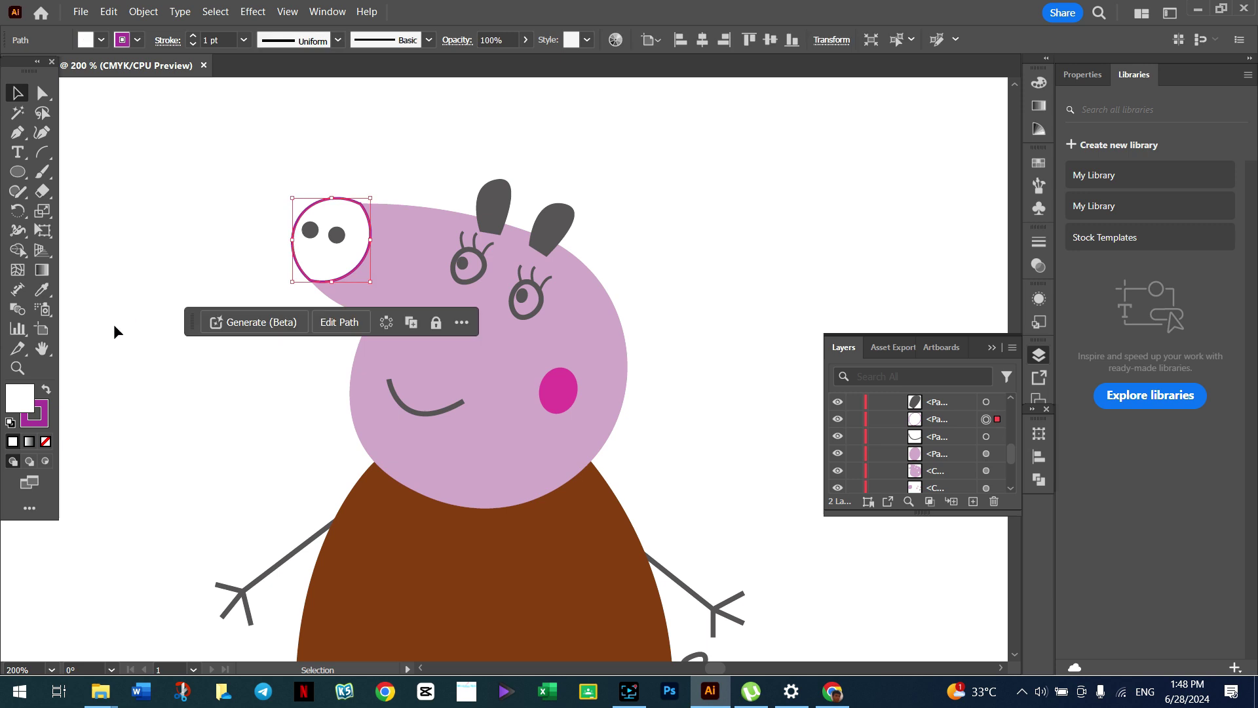
left_click(41, 289)
left_click(386, 286)
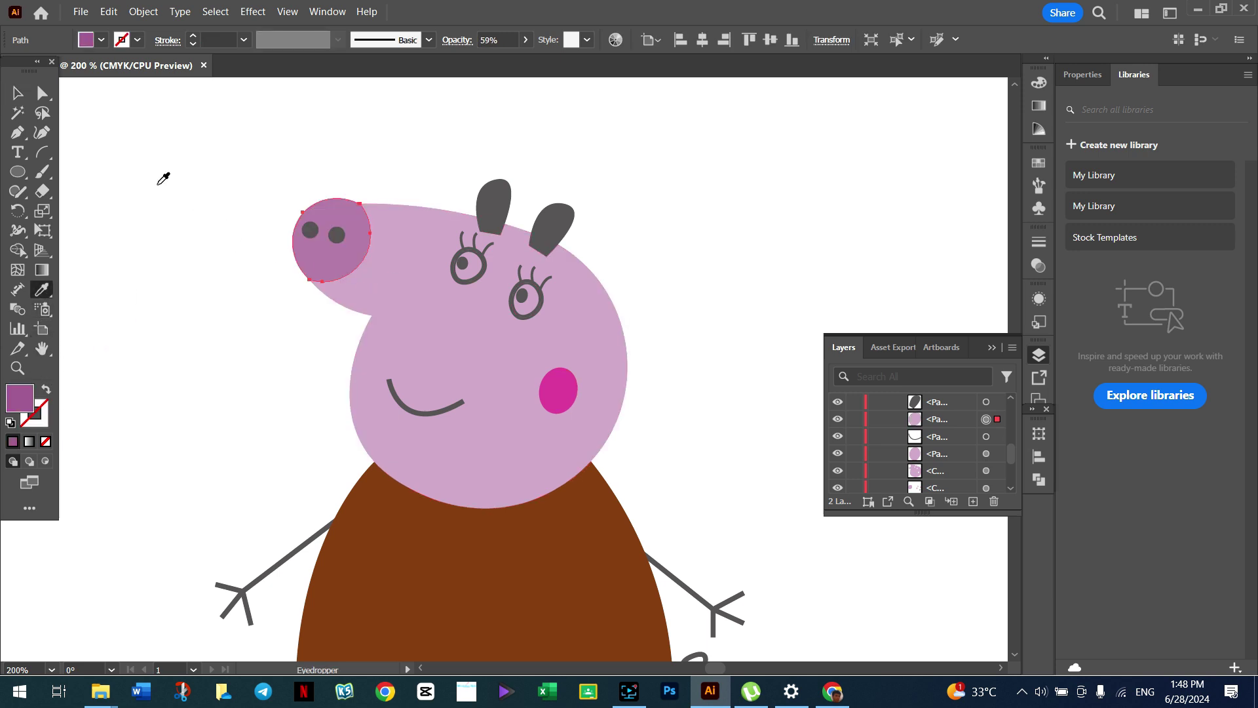
left_click(16, 96)
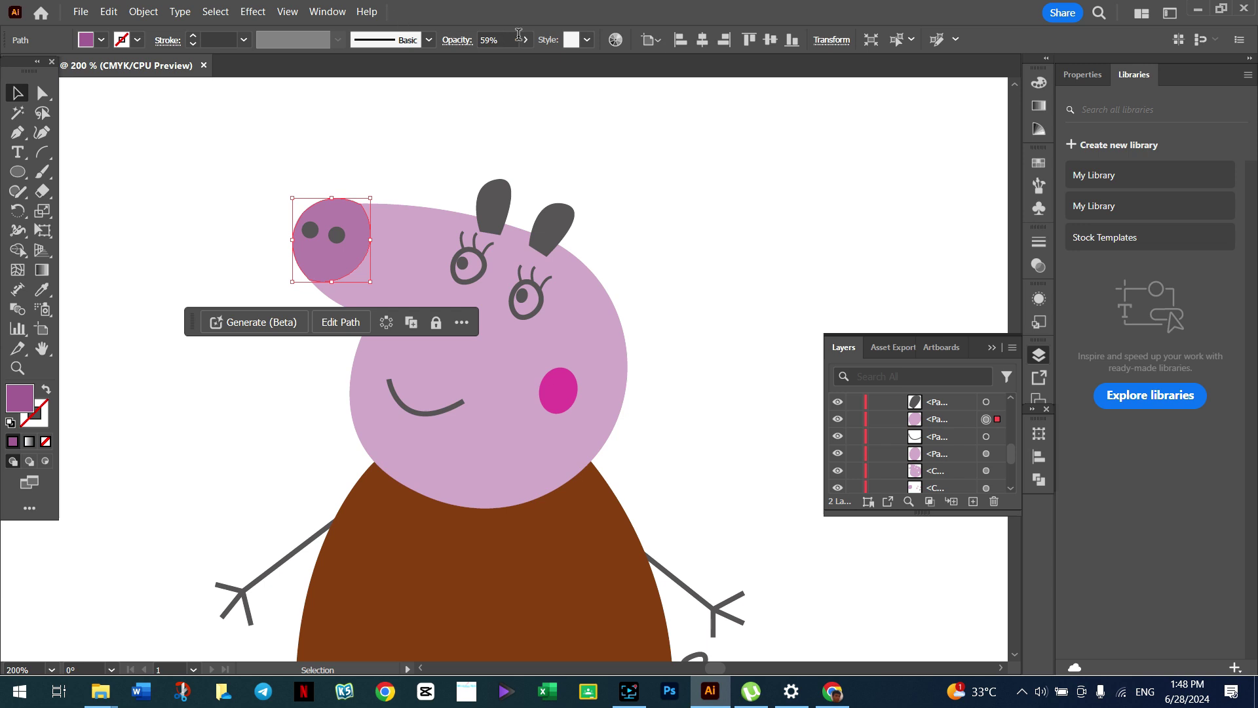
Step: Deselect the snout and zoom out to view the whole artboard
left_click(286, 112)
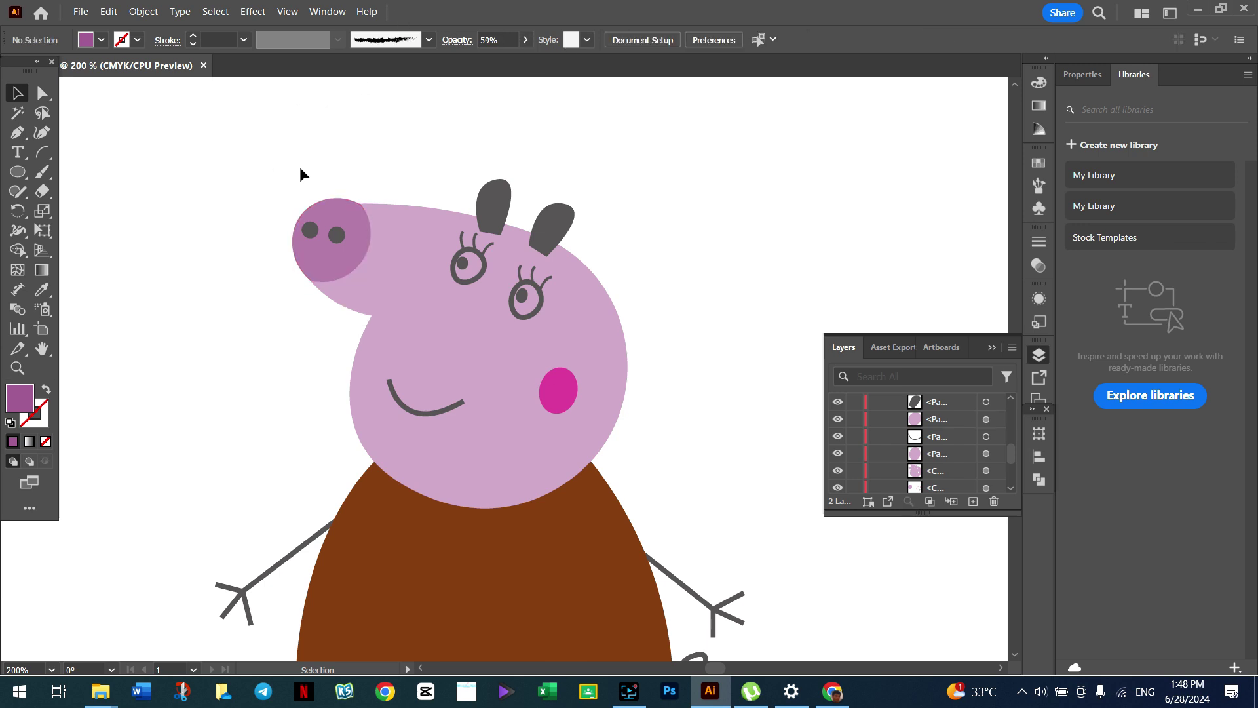
scroll(669, 364, "down", 1)
scroll(677, 336, "down", 2)
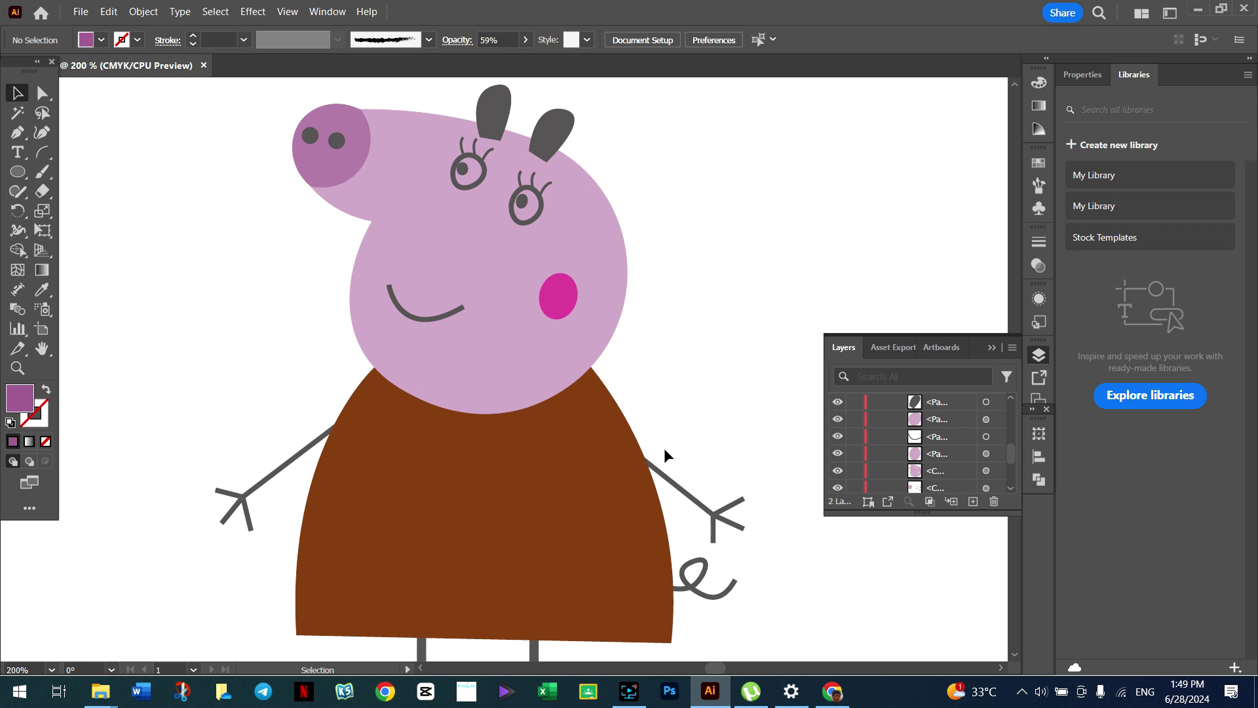
key("ctrl+alt")
scroll(665, 457, "down", 3)
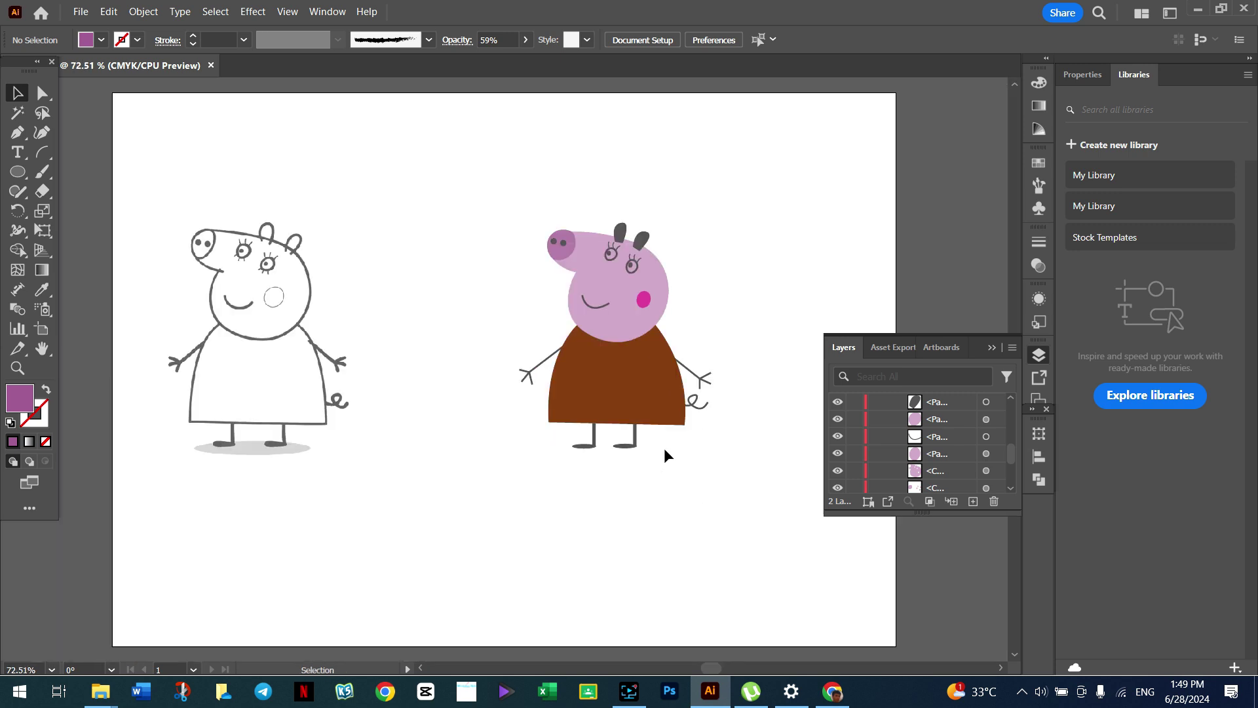
Step: Hide the Layers panel and group all the coloured pig's parts into one object
left_click(992, 348)
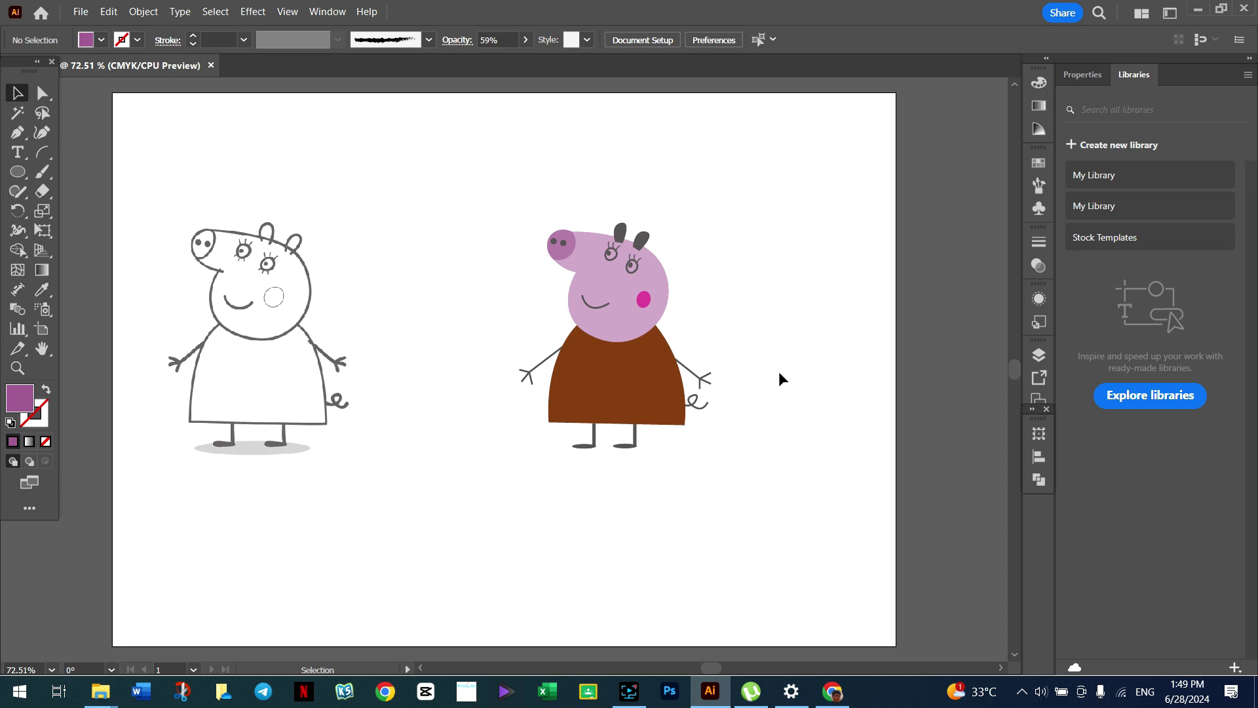
left_click_drag(746, 190, 494, 525)
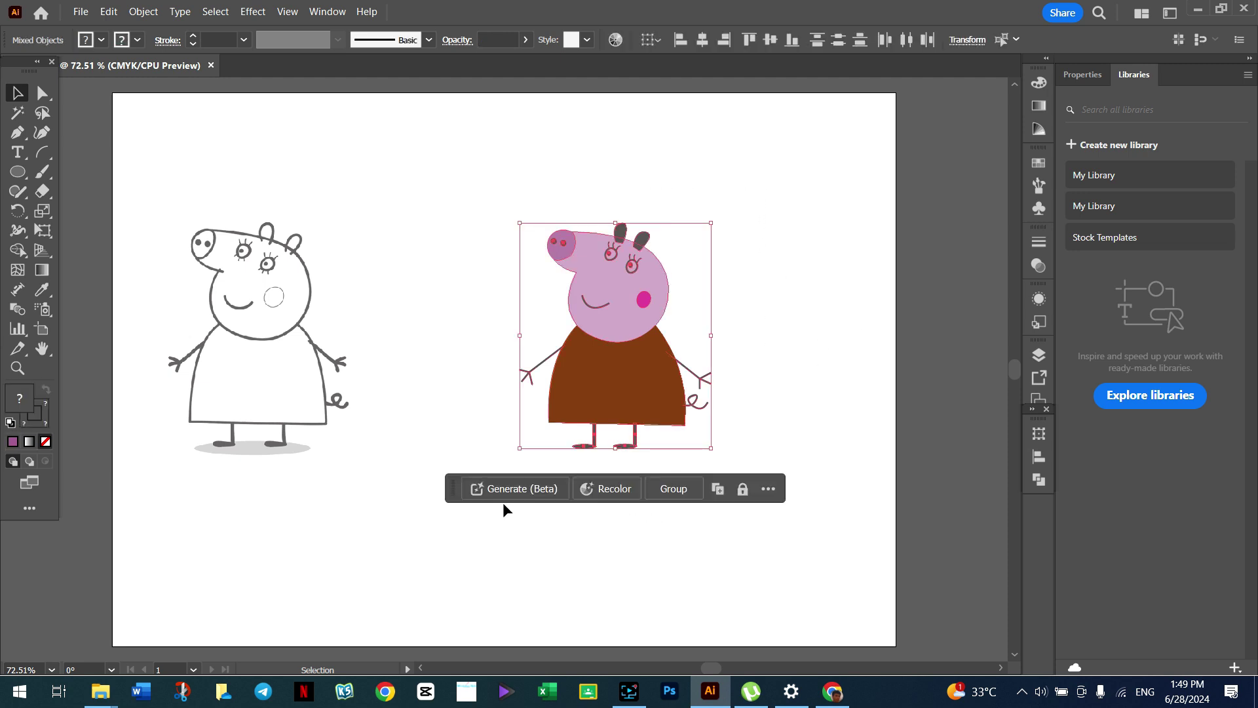
left_click(806, 249)
left_click_drag(745, 169, 466, 454)
left_click(678, 488)
left_click(770, 321)
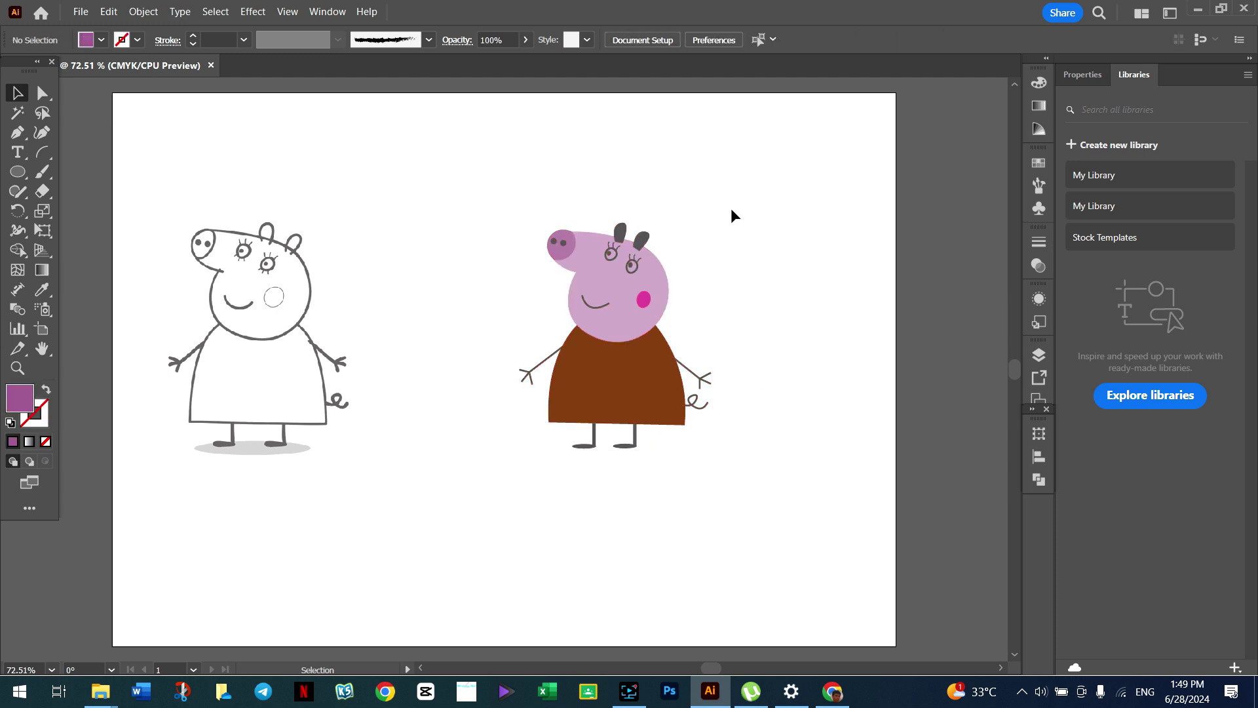
Step: Enlarge the grouped pig and move it higher on the artboard
left_click(599, 367)
left_click_drag(707, 445, 766, 516)
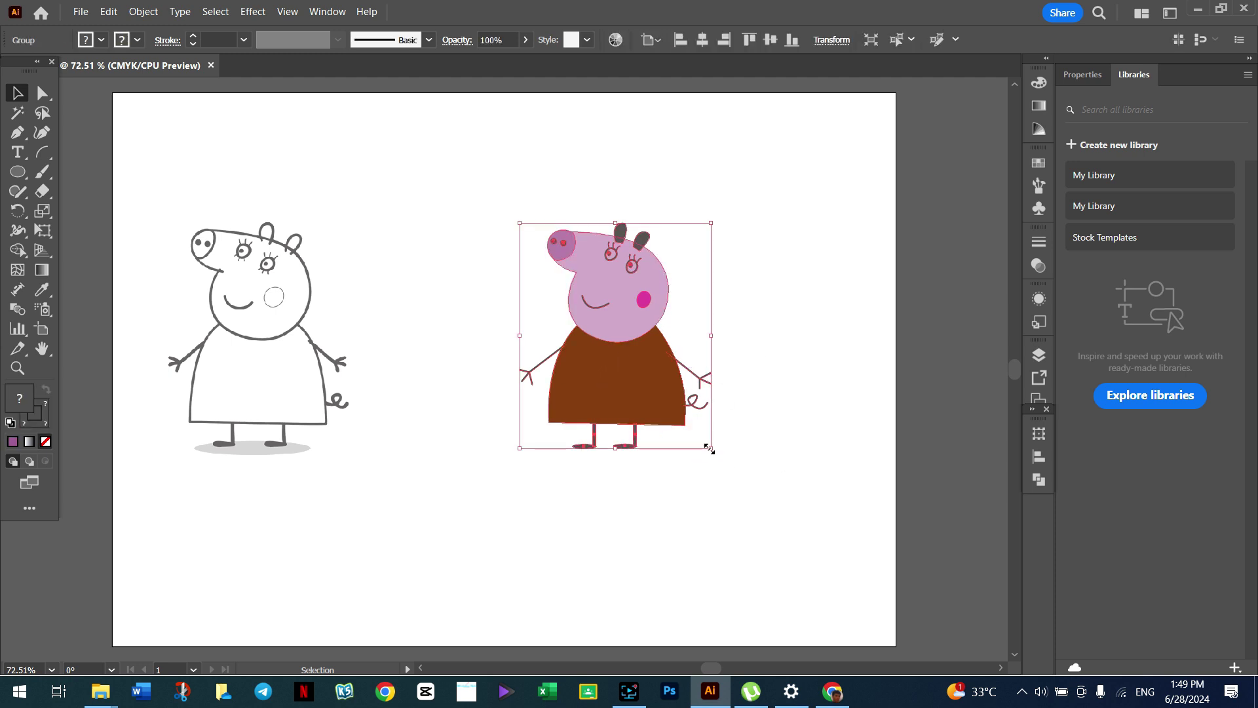
left_click(844, 379)
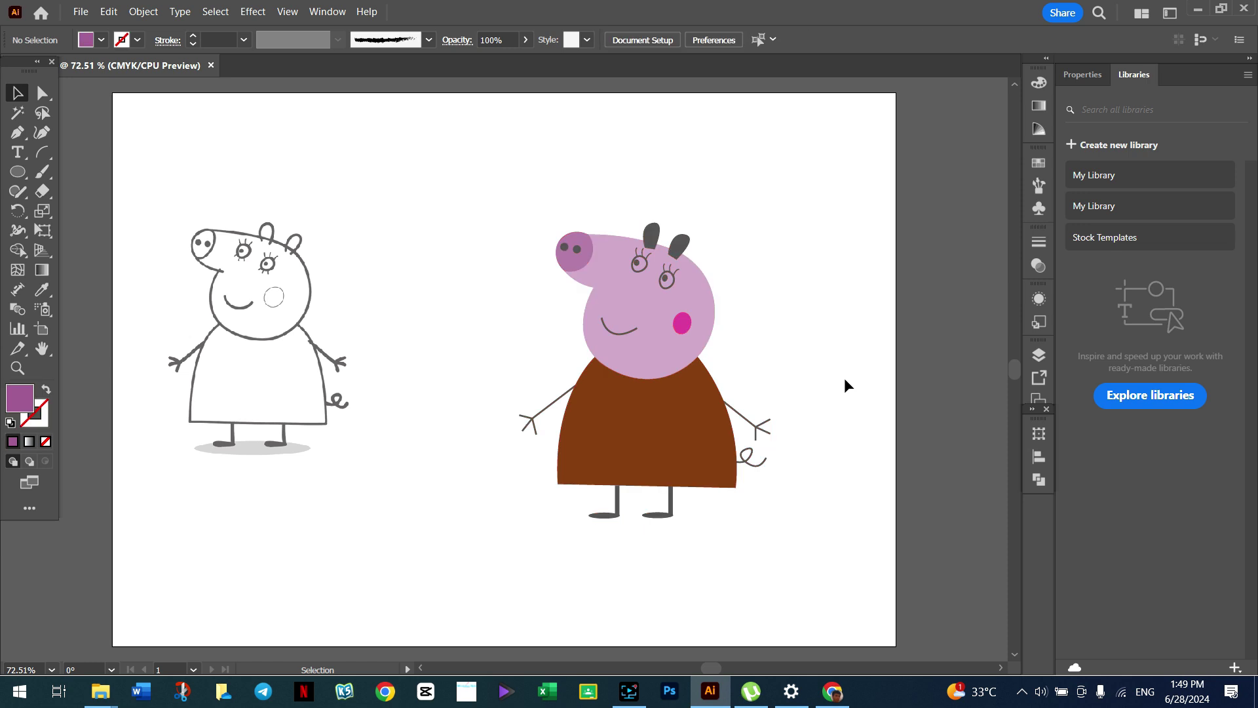
left_click_drag(697, 439, 699, 393)
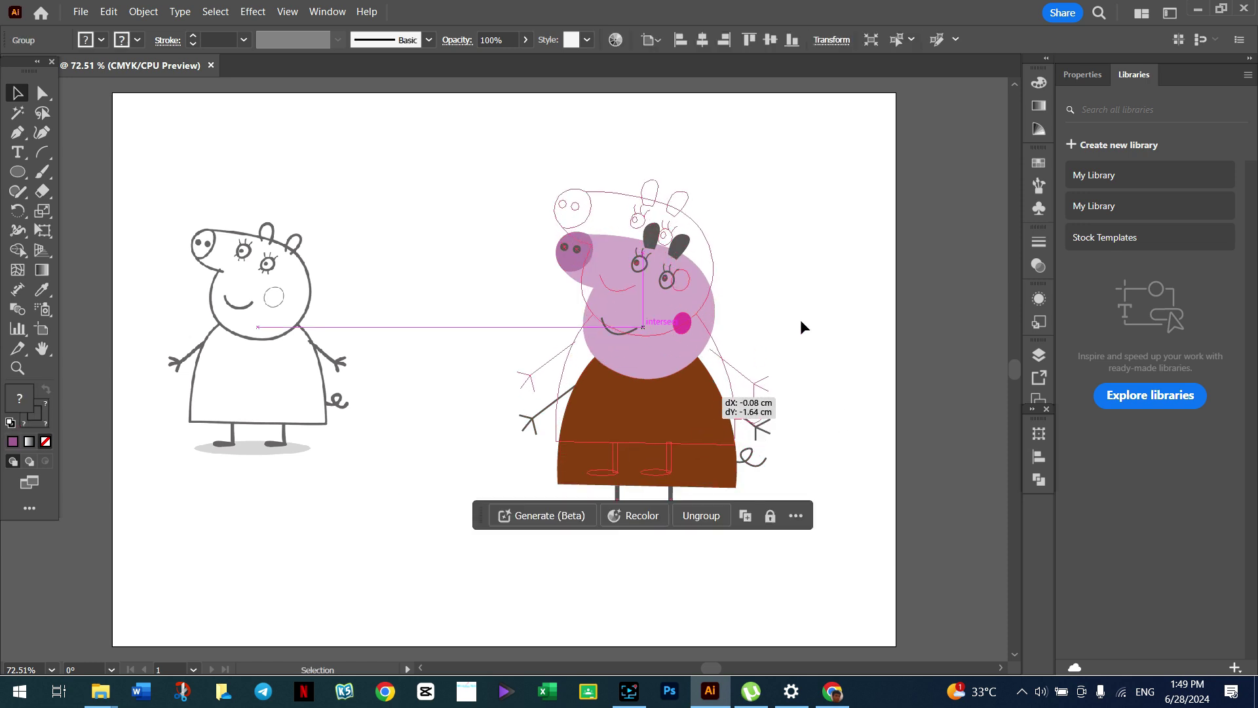
left_click(843, 276)
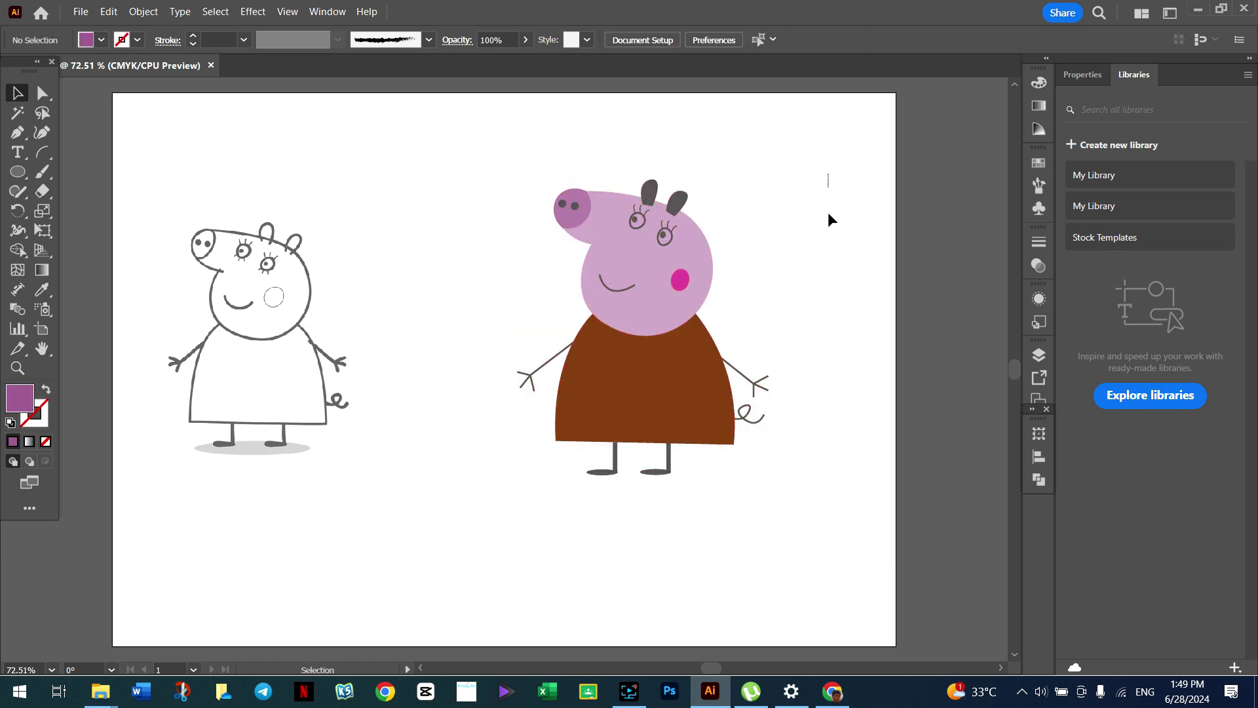
Step: Enlarge the pig group further and shift it up and slightly left
left_click_drag(829, 219, 564, 508)
left_click_drag(764, 481, 809, 518)
left_click(859, 361)
left_click_drag(725, 426, 691, 406)
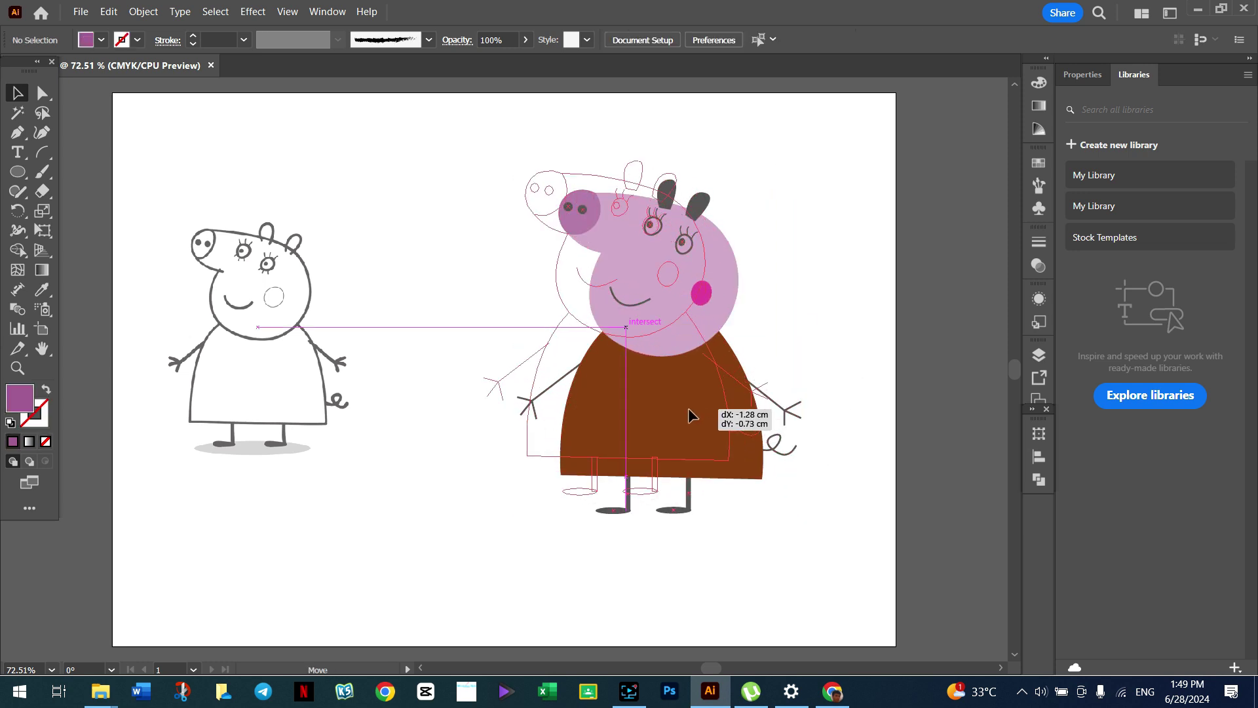
left_click(810, 327)
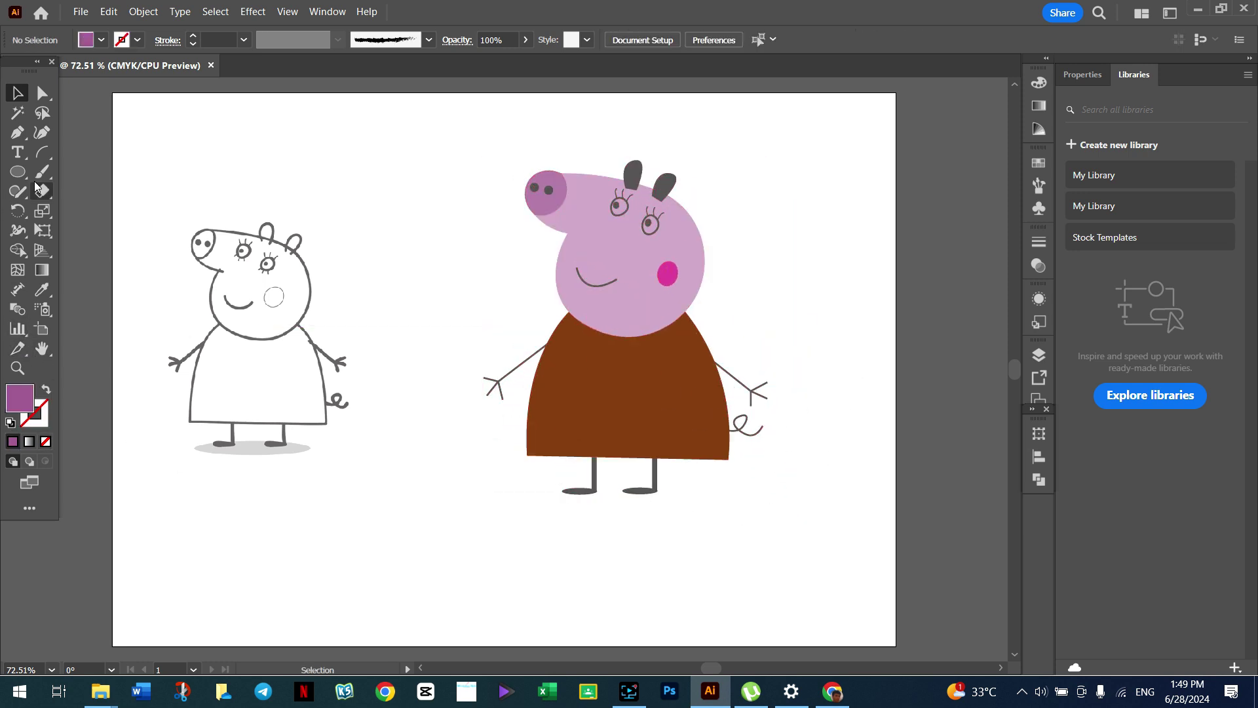
left_click(18, 156)
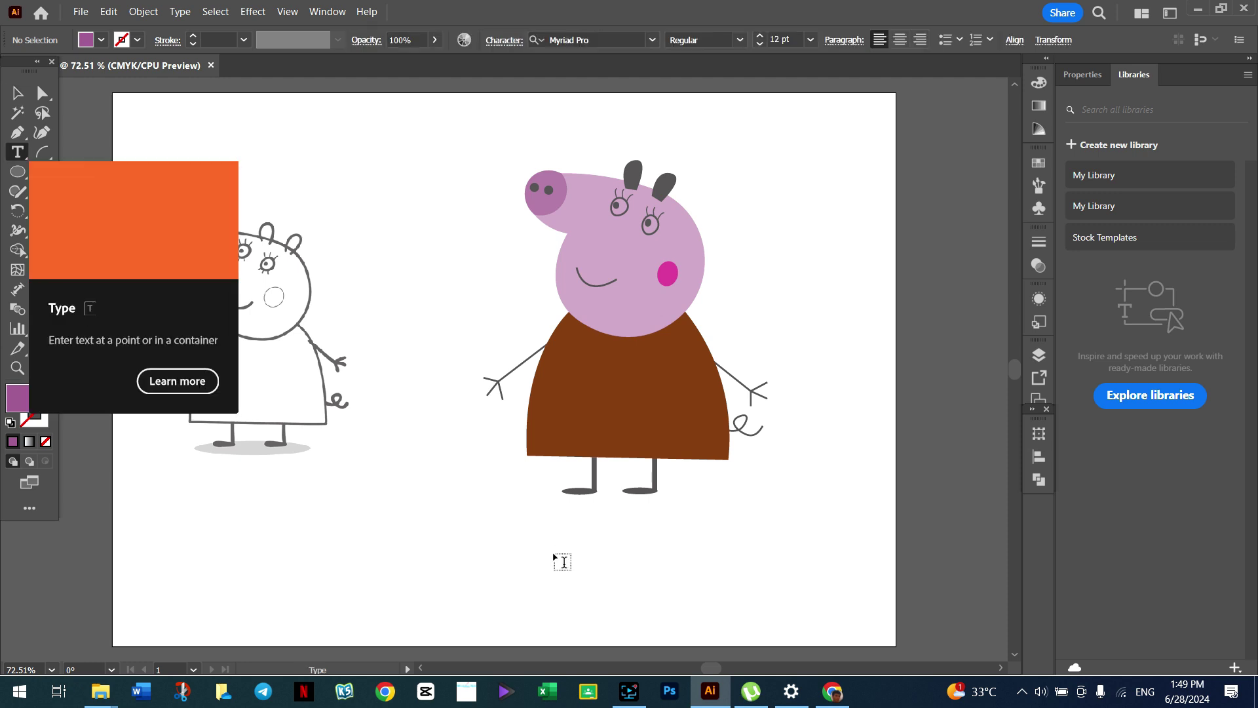
Step: Type the caption 'Mommy Pig I Love Your!' below the pig
left_click(490, 532)
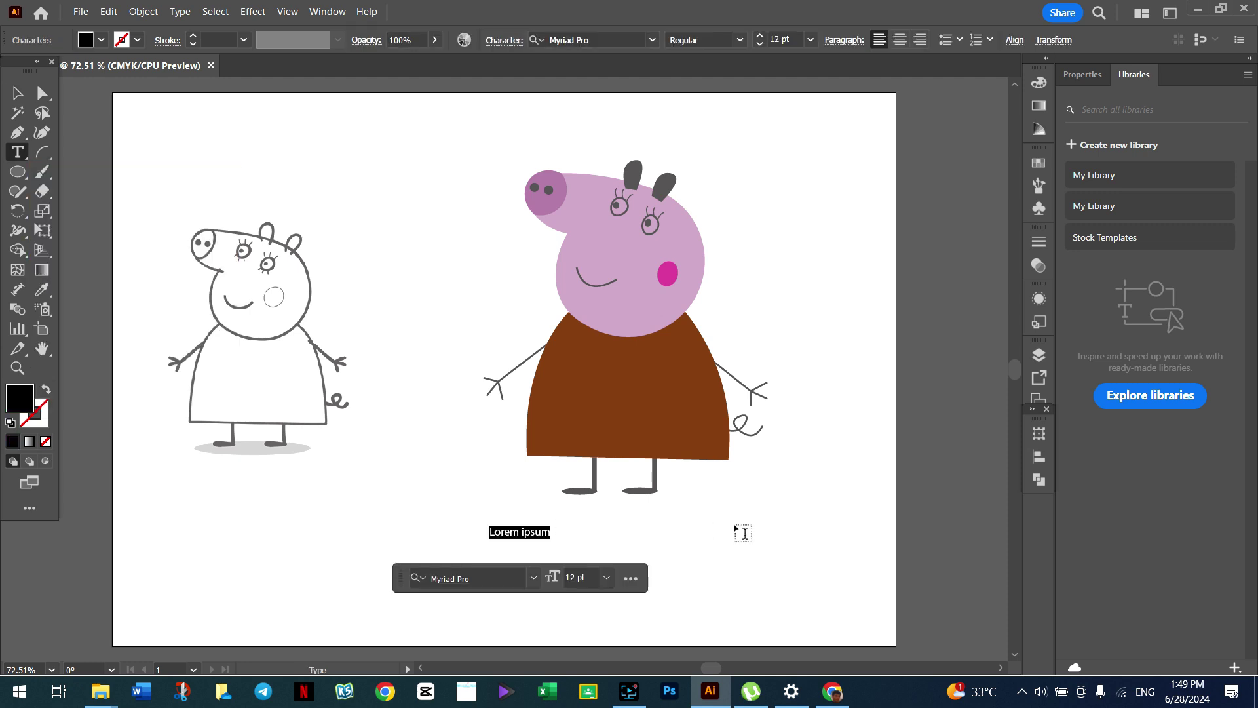
type("M")
type("ommy Pig I")
type("  Lov")
type("You")
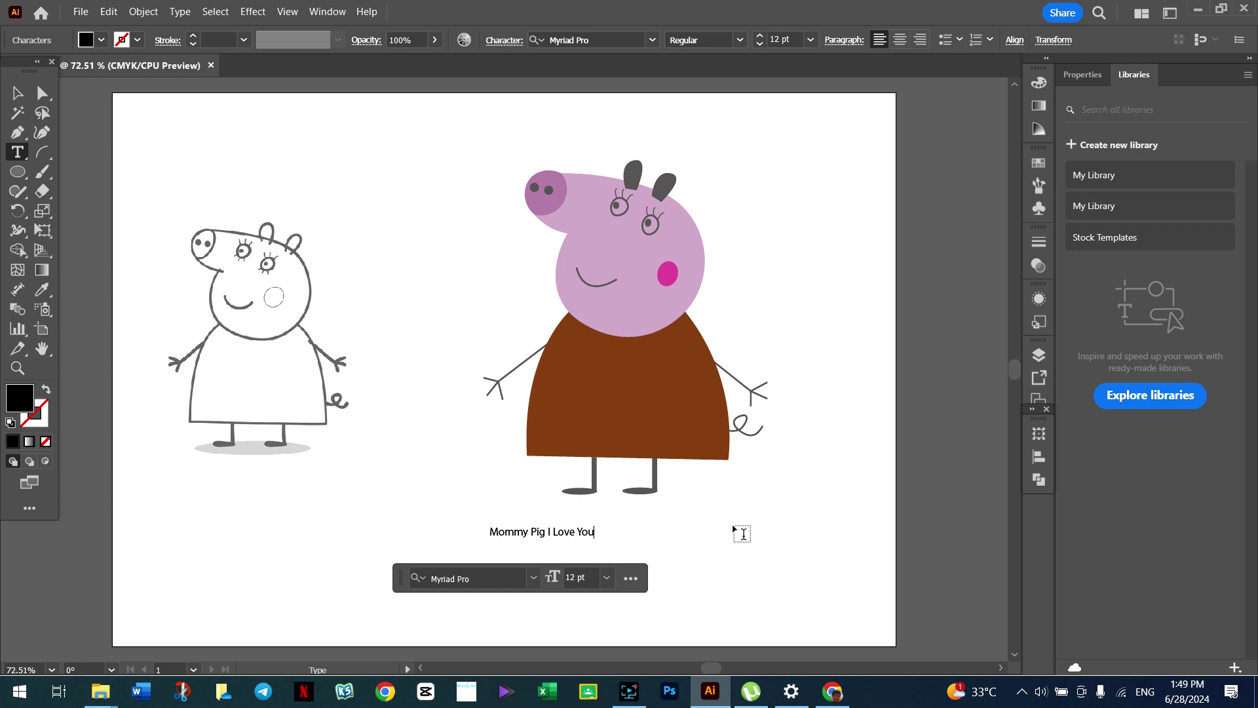
type("!")
left_click(15, 92)
left_click(481, 328)
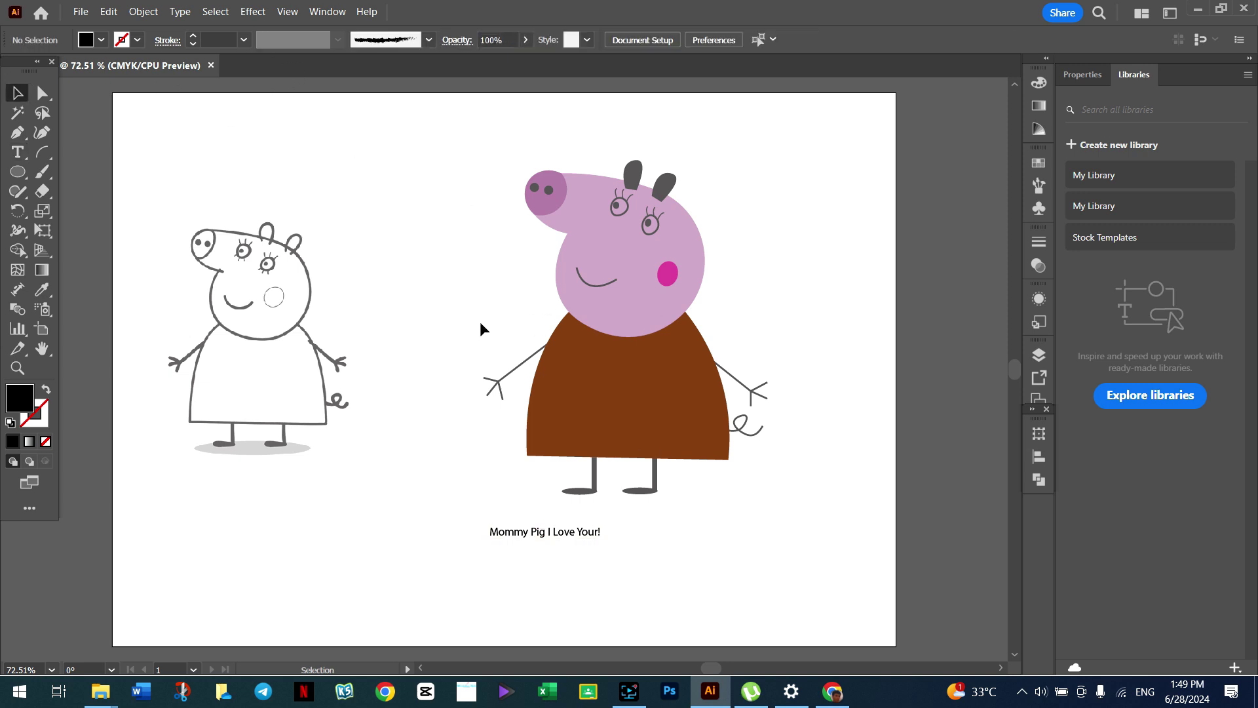
Step: Enlarge the caption, nudge it up-left, and start picking a pale pink fill
left_click(524, 531)
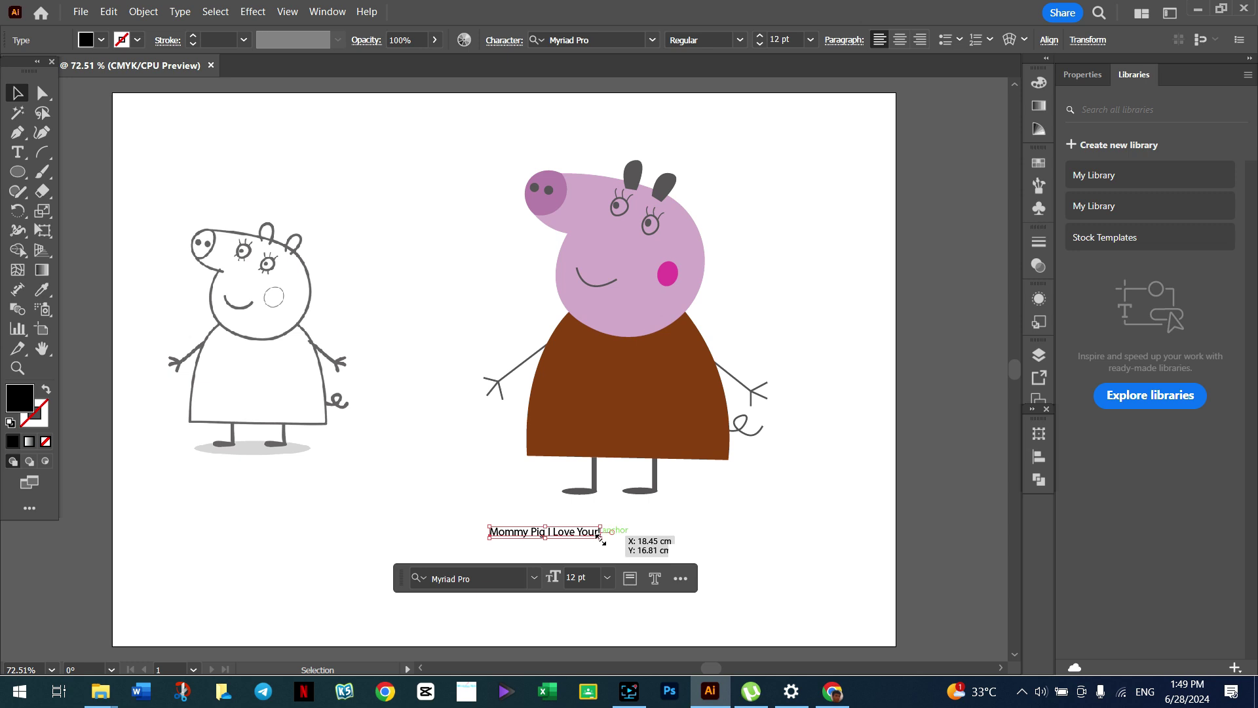
mouse_move(600, 537)
left_mouse_down()
mouse_move(800, 624)
mouse_move(814, 563)
left_mouse_up()
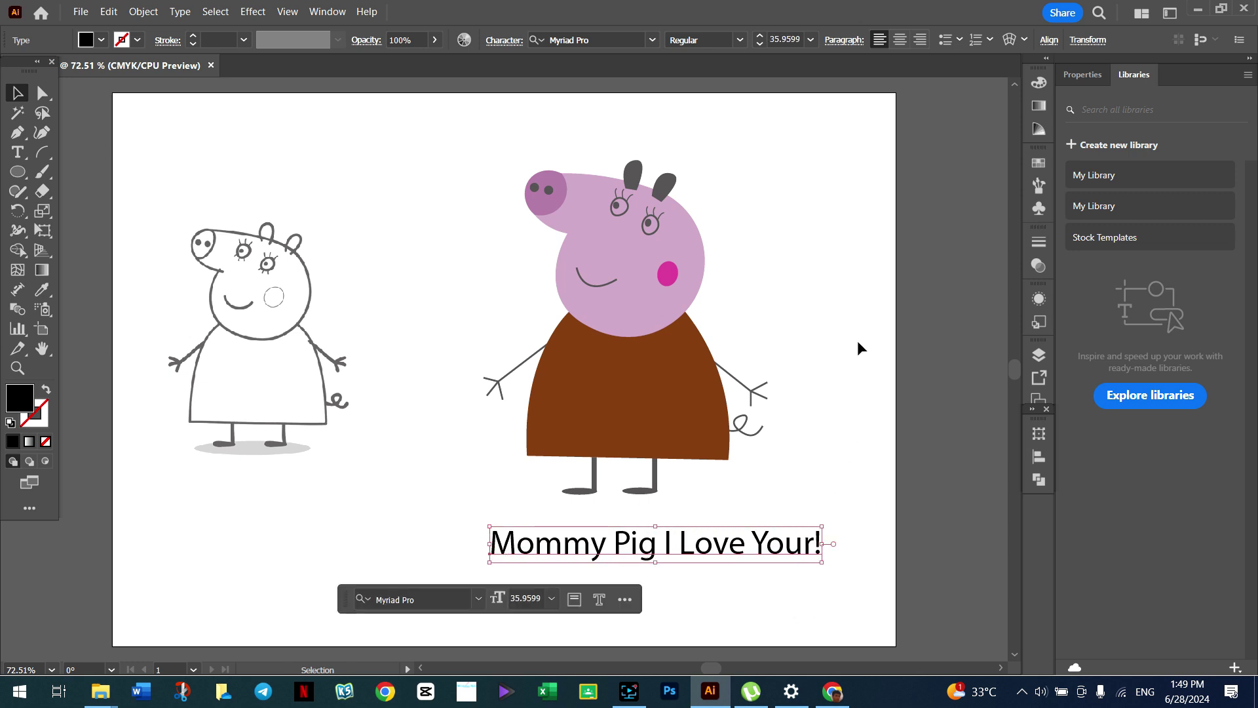
left_click(839, 343)
left_click_drag(630, 546, 615, 563)
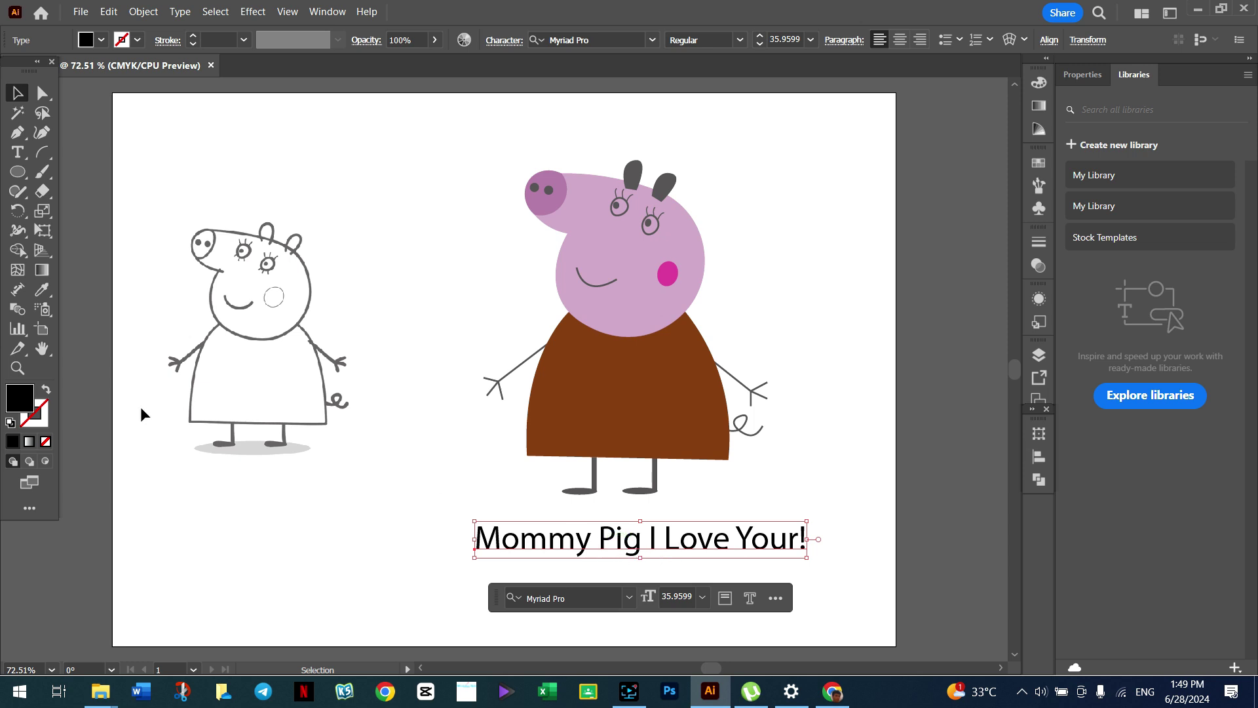
double_click(20, 397)
left_click_drag(594, 397, 498, 405)
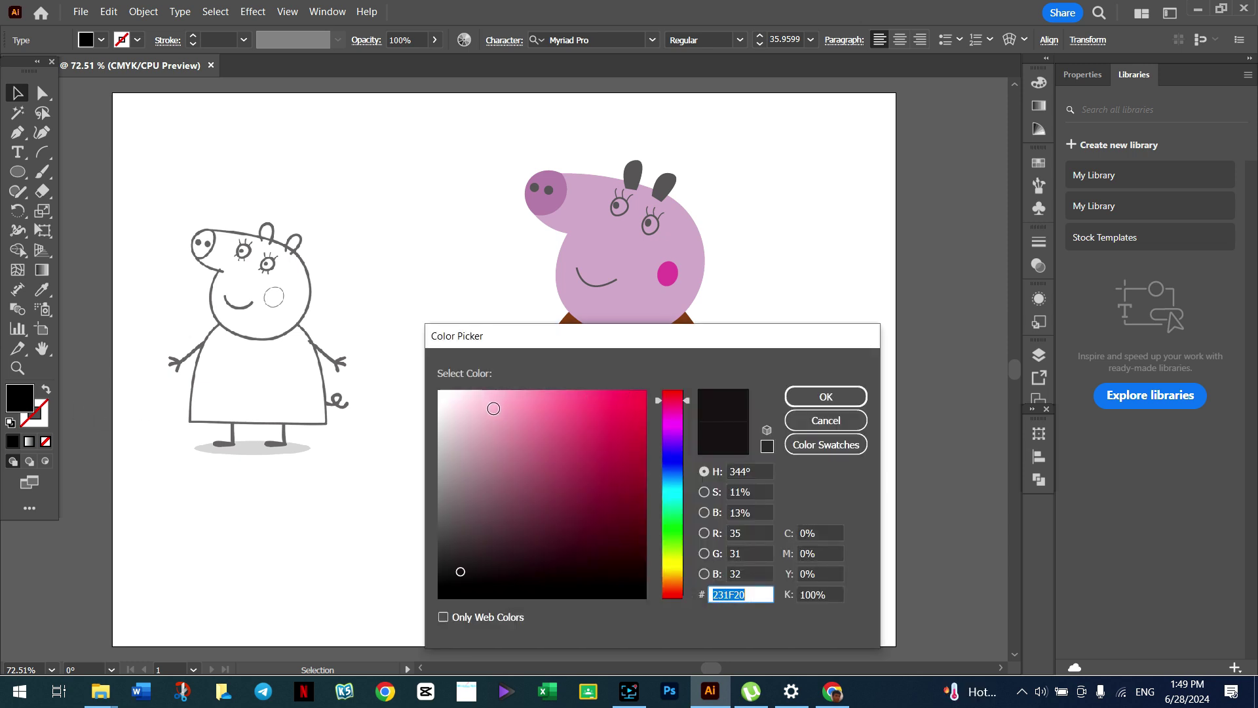
Step: Confirm the pale pink EDABBE fill and set the caption font to Cera Pro Black
left_click(822, 398)
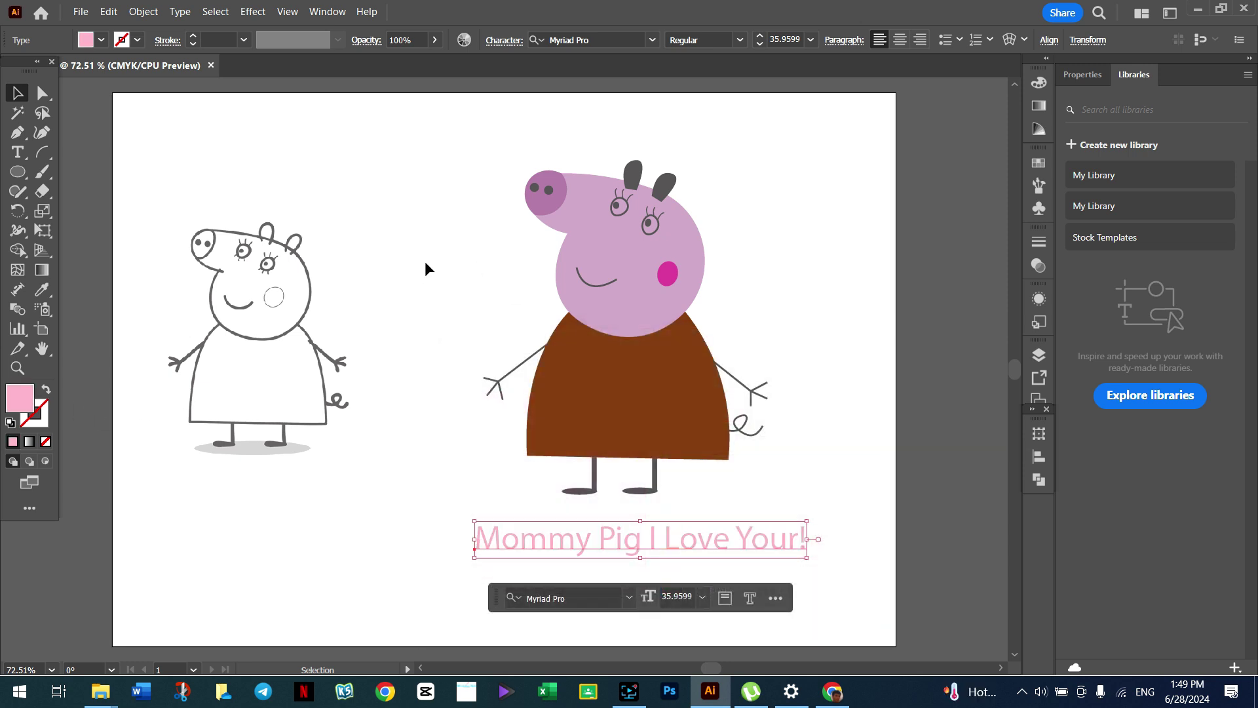
left_click(613, 602)
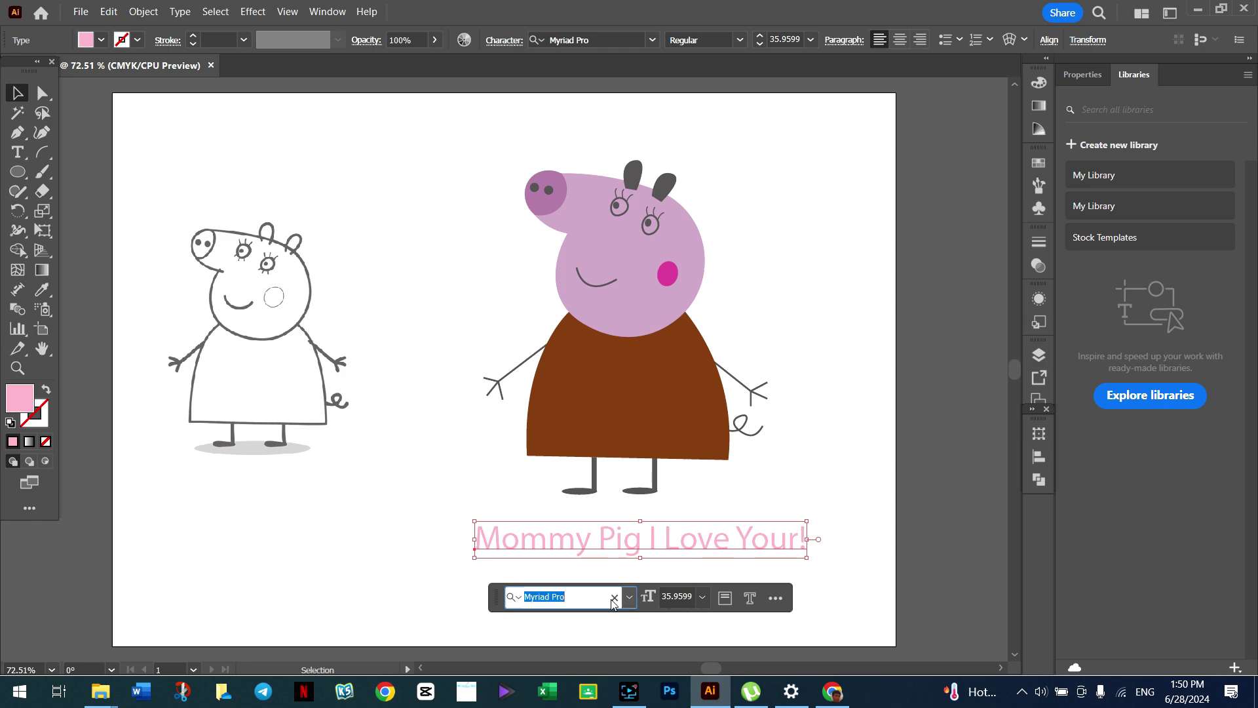
type("cra")
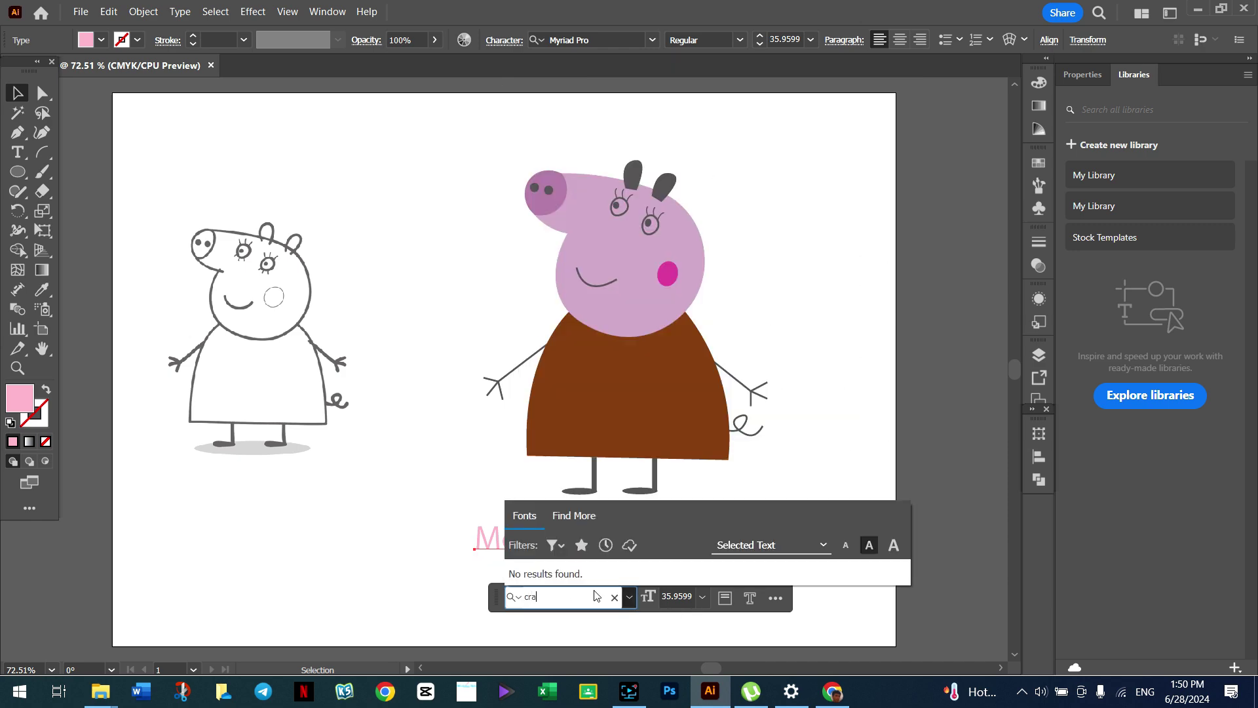
key("BackSpace")
key("BackSpace")
type("er")
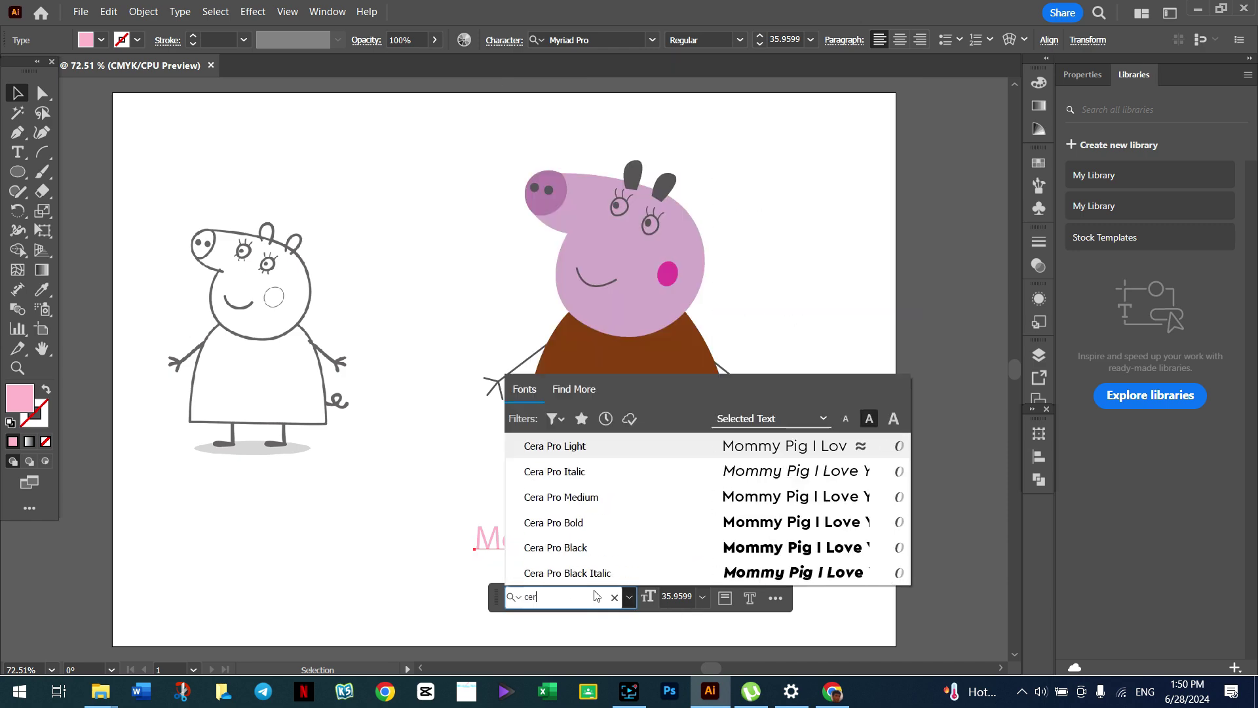
left_click(721, 547)
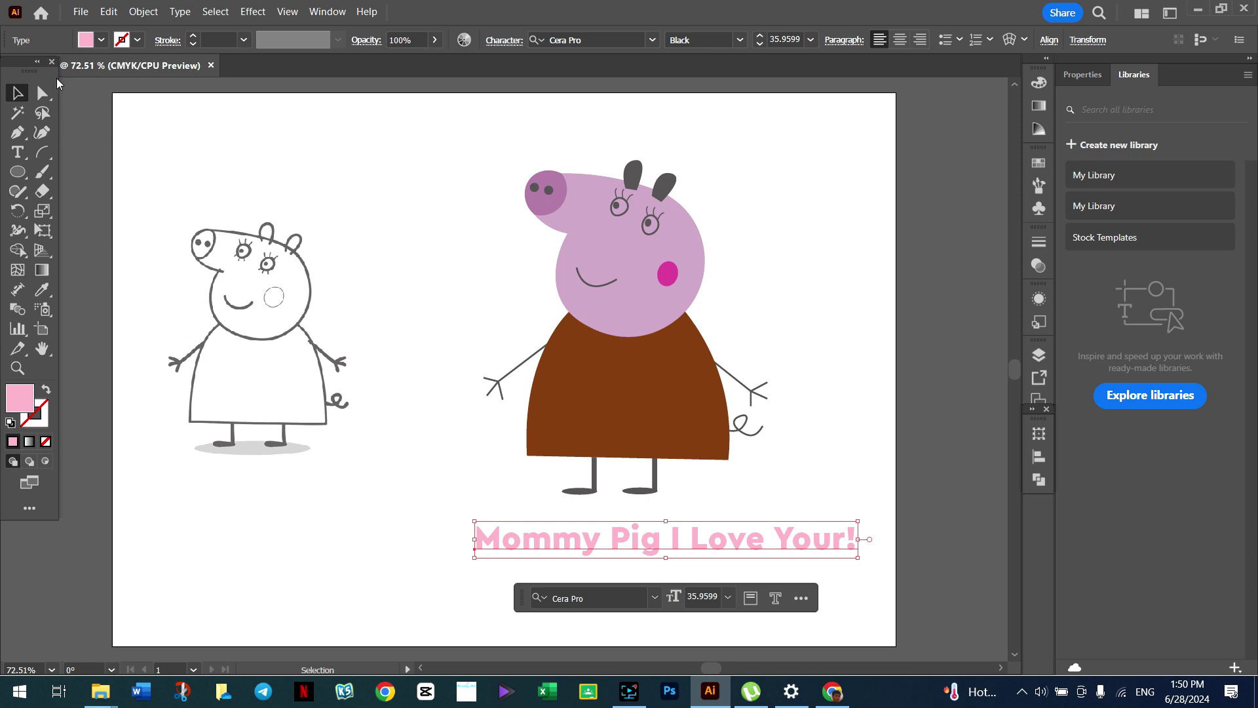
Step: Shift the caption slightly left to centre it beneath the pig
left_click(284, 141)
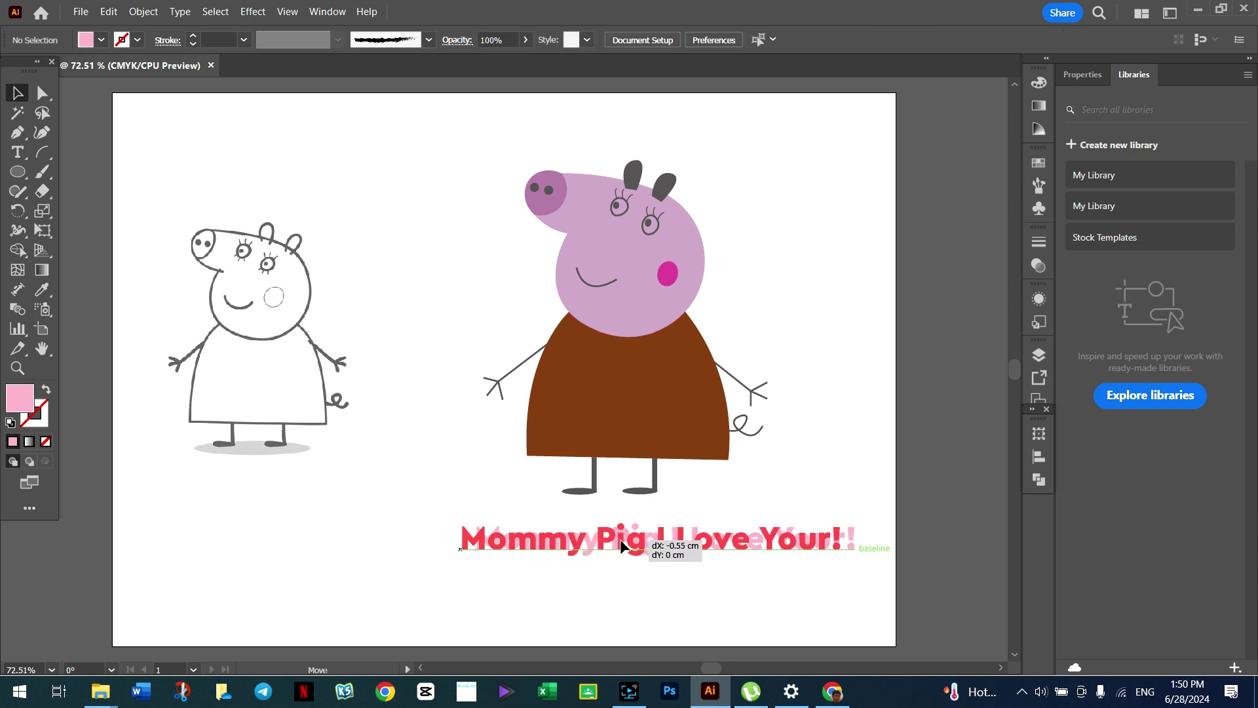
left_click_drag(641, 541, 617, 540)
left_click(791, 436)
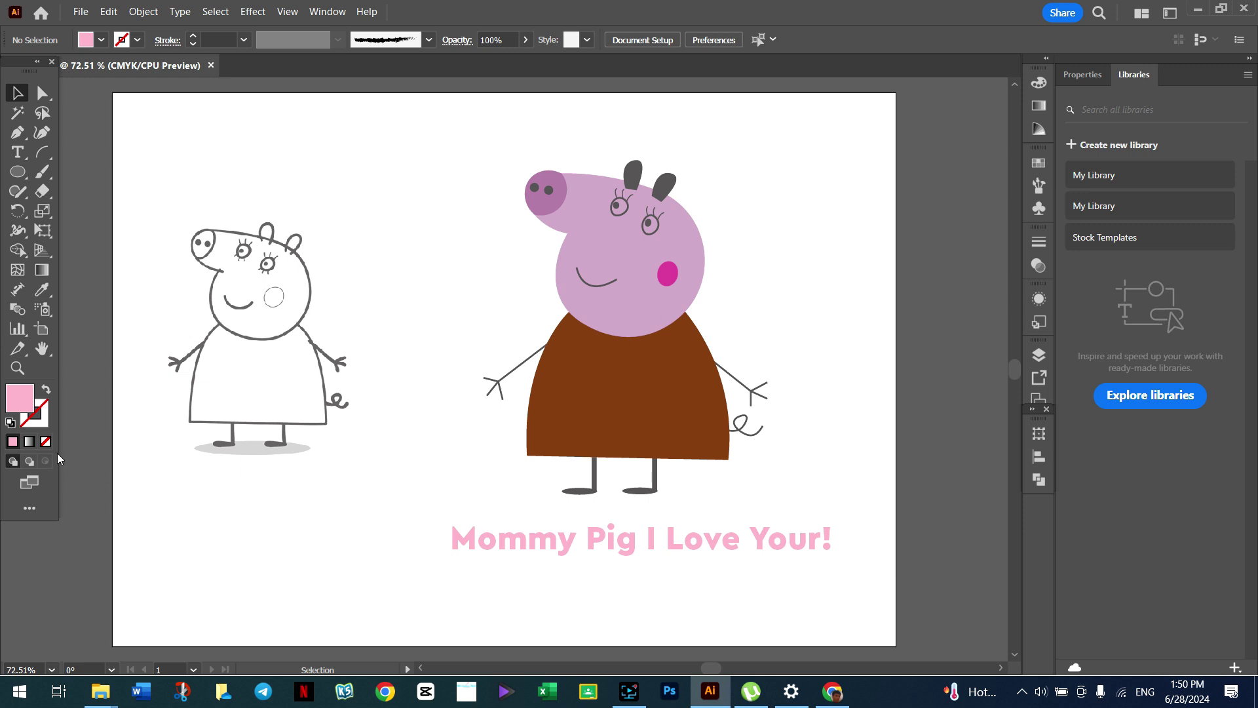
Step: Draw a flat oval under the pig's feet, filled with the left pig's grey shadow colour
left_click(17, 172)
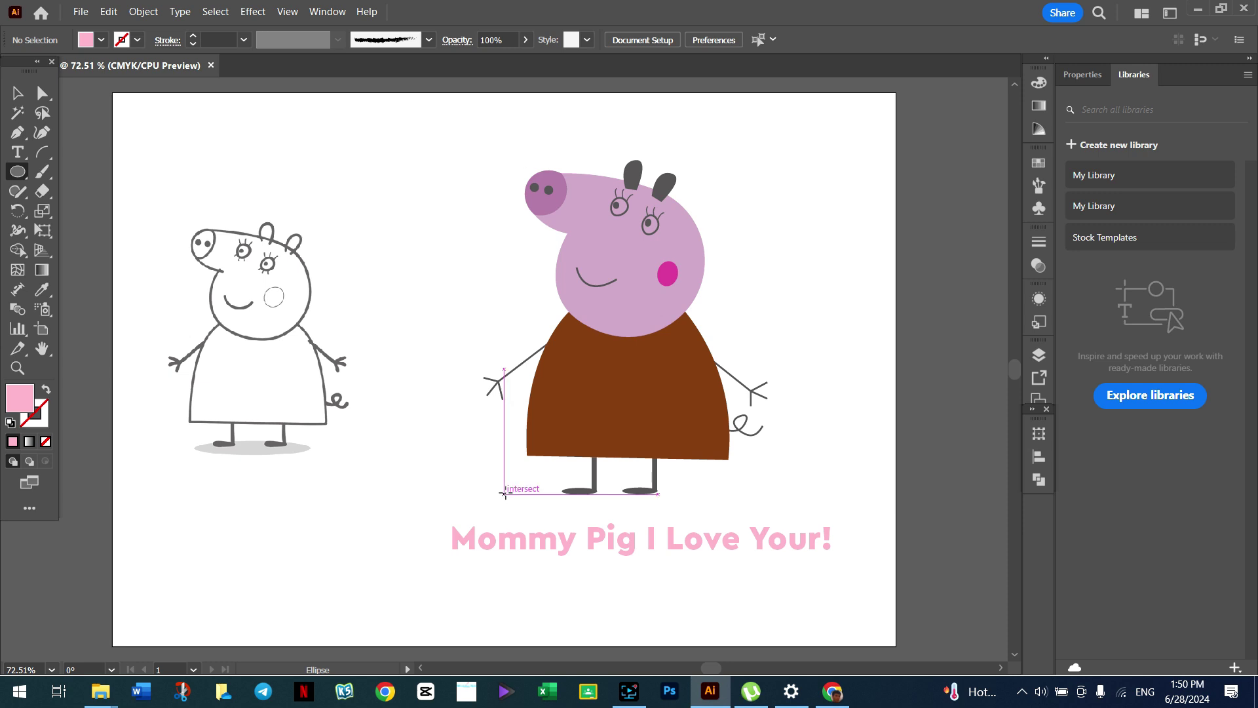
mouse_move(491, 480)
left_mouse_down()
mouse_move(672, 520)
mouse_move(713, 515)
left_mouse_up()
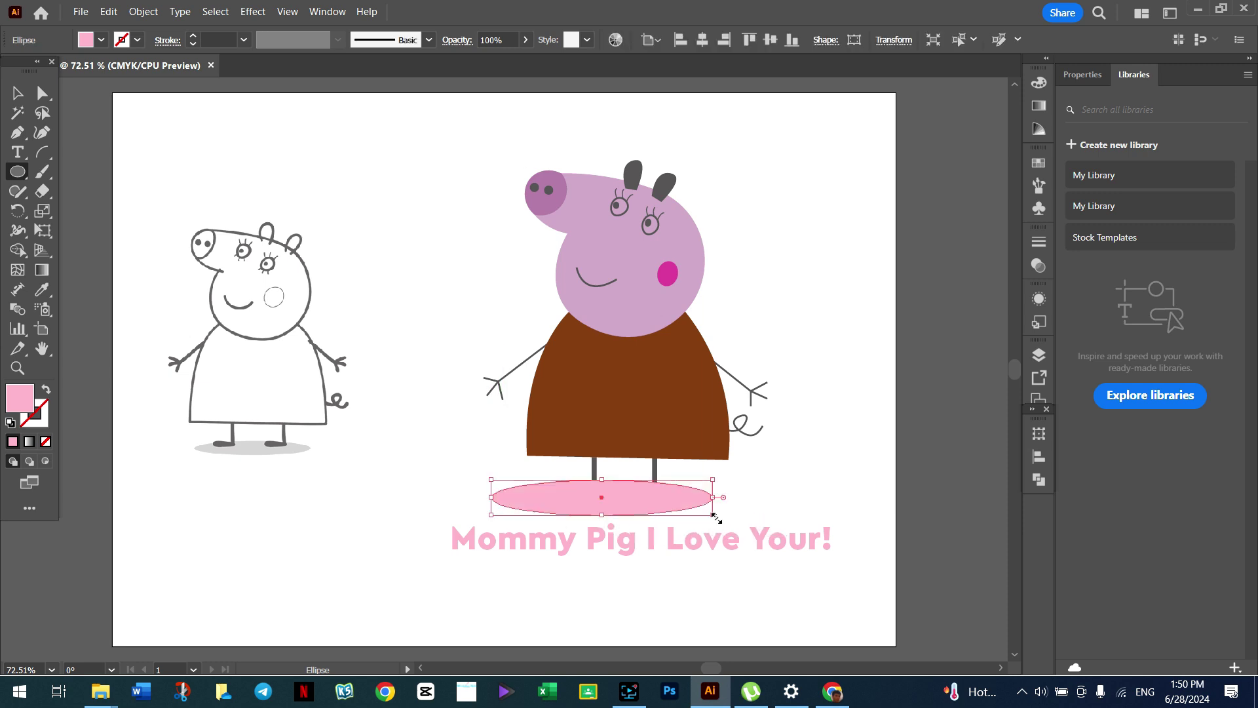
left_click(41, 289)
left_click(256, 447)
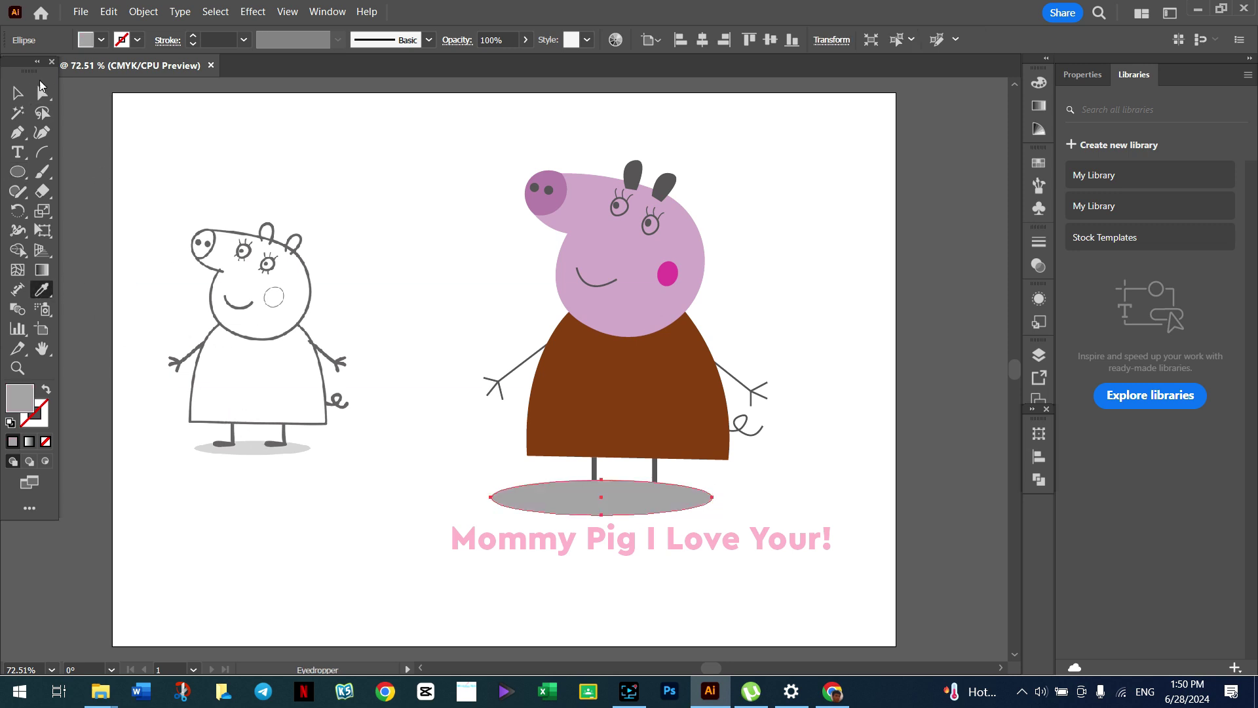
left_click(17, 93)
Step: Nudge the grey oval right and send it backward behind the pig's legs
left_click(436, 272)
left_click(604, 506)
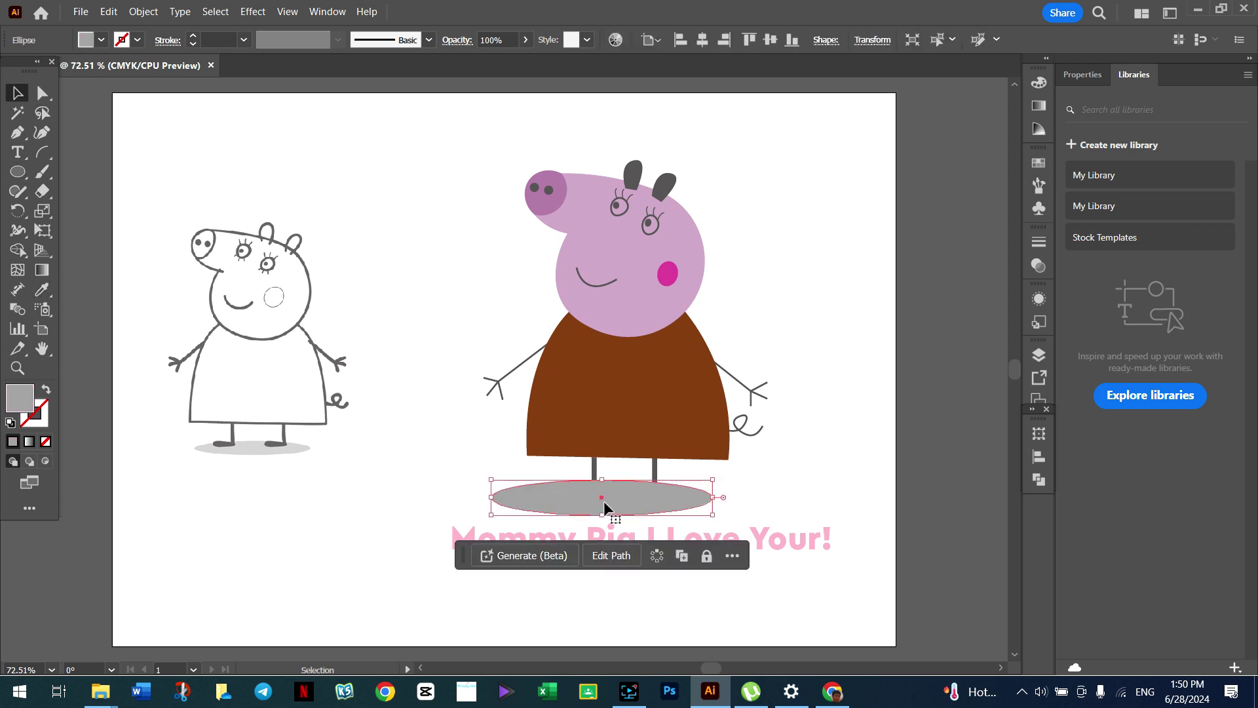
left_click_drag(604, 506, 623, 511)
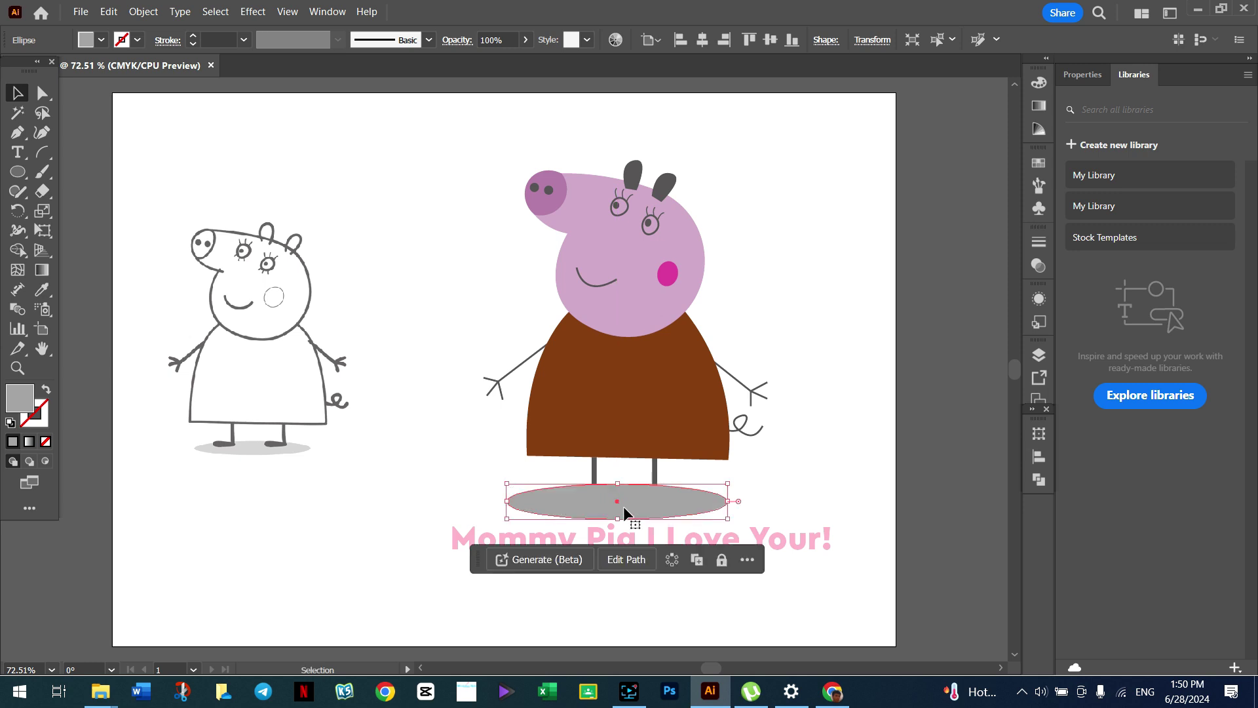
right_click(623, 507)
mouse_move(673, 434)
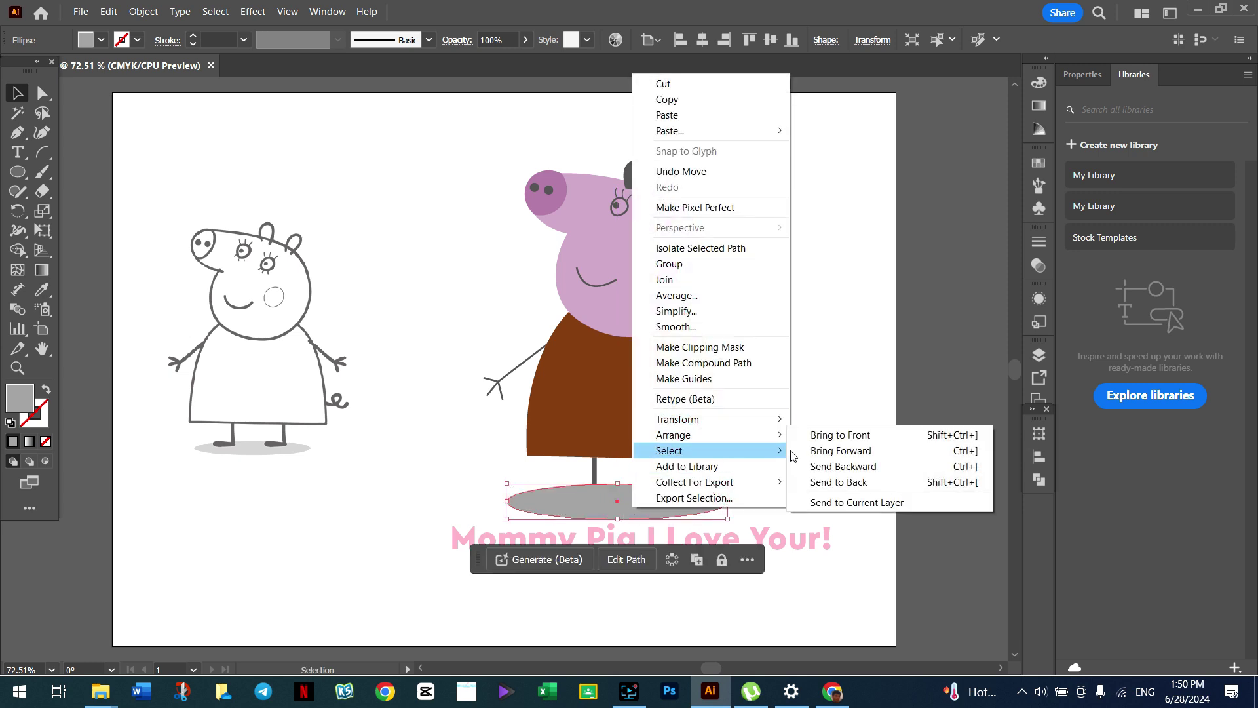
left_click(881, 482)
left_click(807, 473)
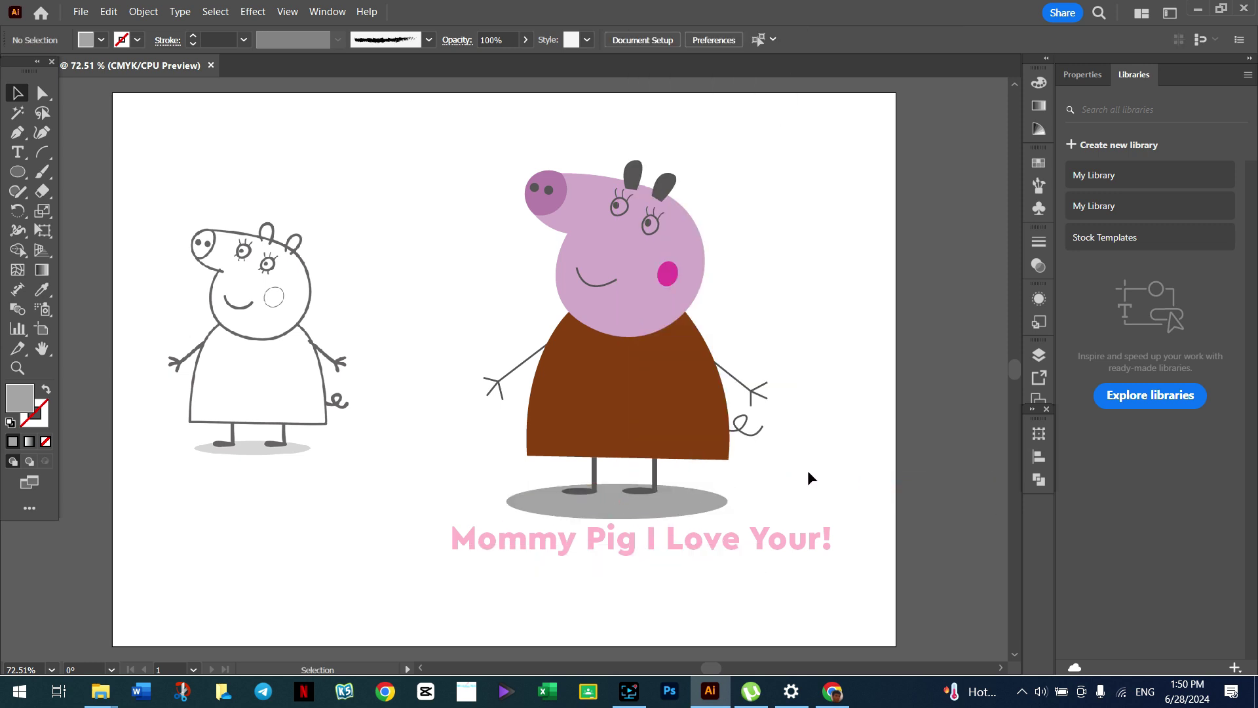
Step: Lower the shadow oval's opacity to 50%
left_click(647, 502)
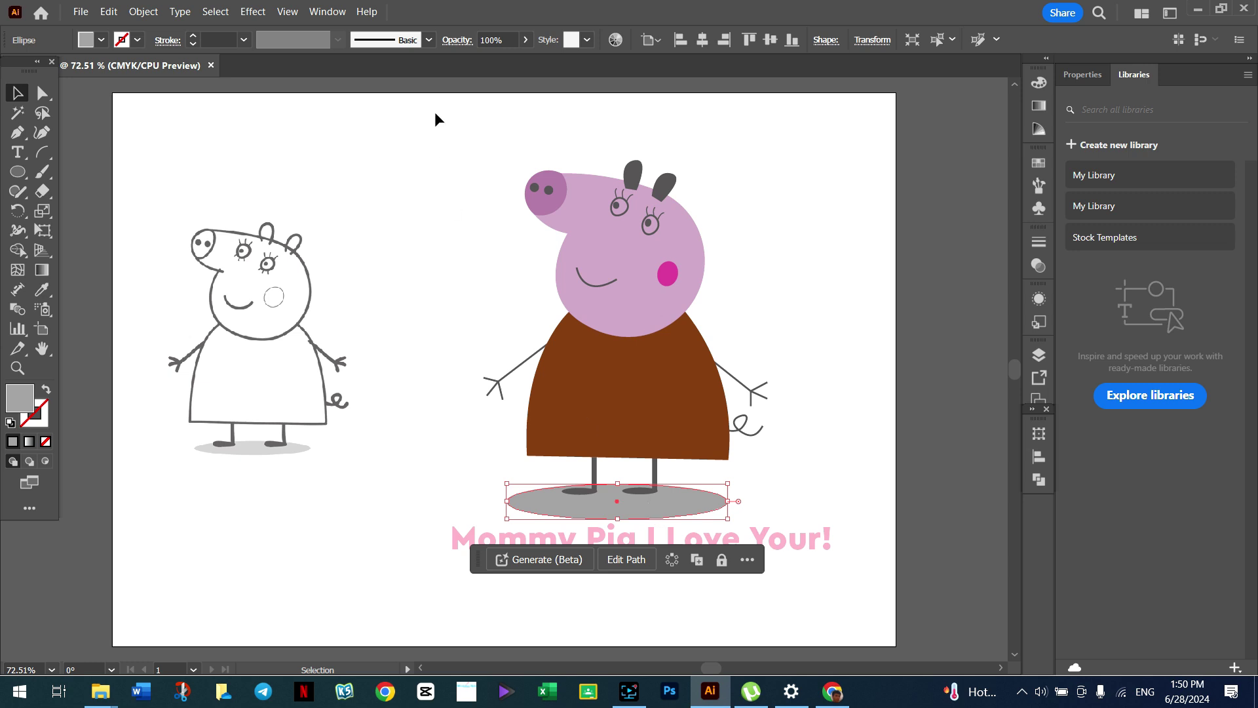
left_click(526, 41)
left_click_drag(522, 59, 492, 60)
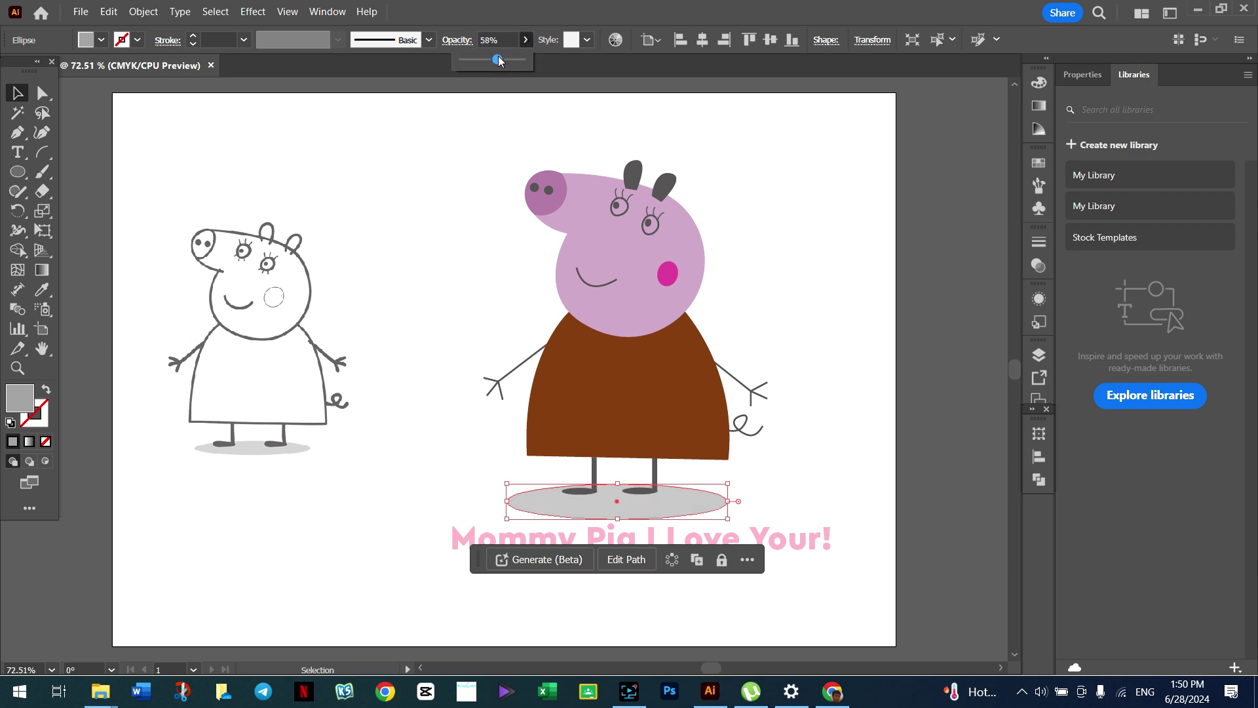
left_click(476, 244)
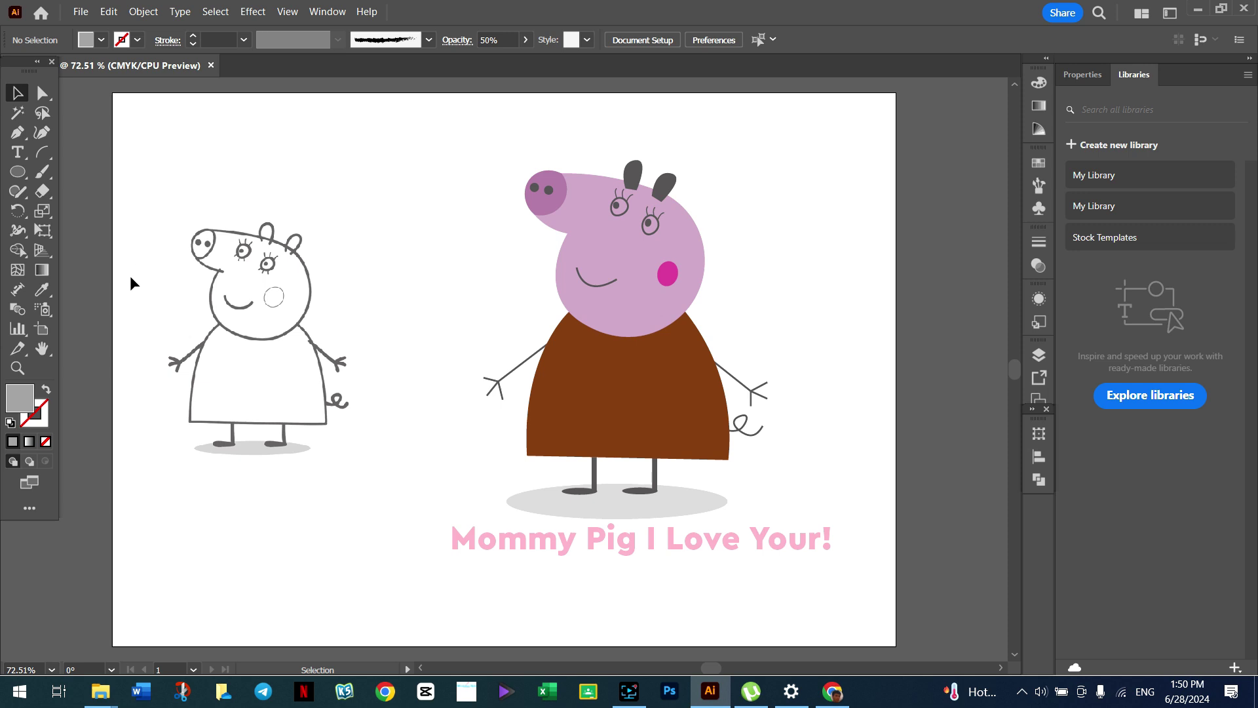
Step: Save the artwork as Illustrator (.AI) file 'mommy pig' in the homework ia folder
key("ctrl+s")
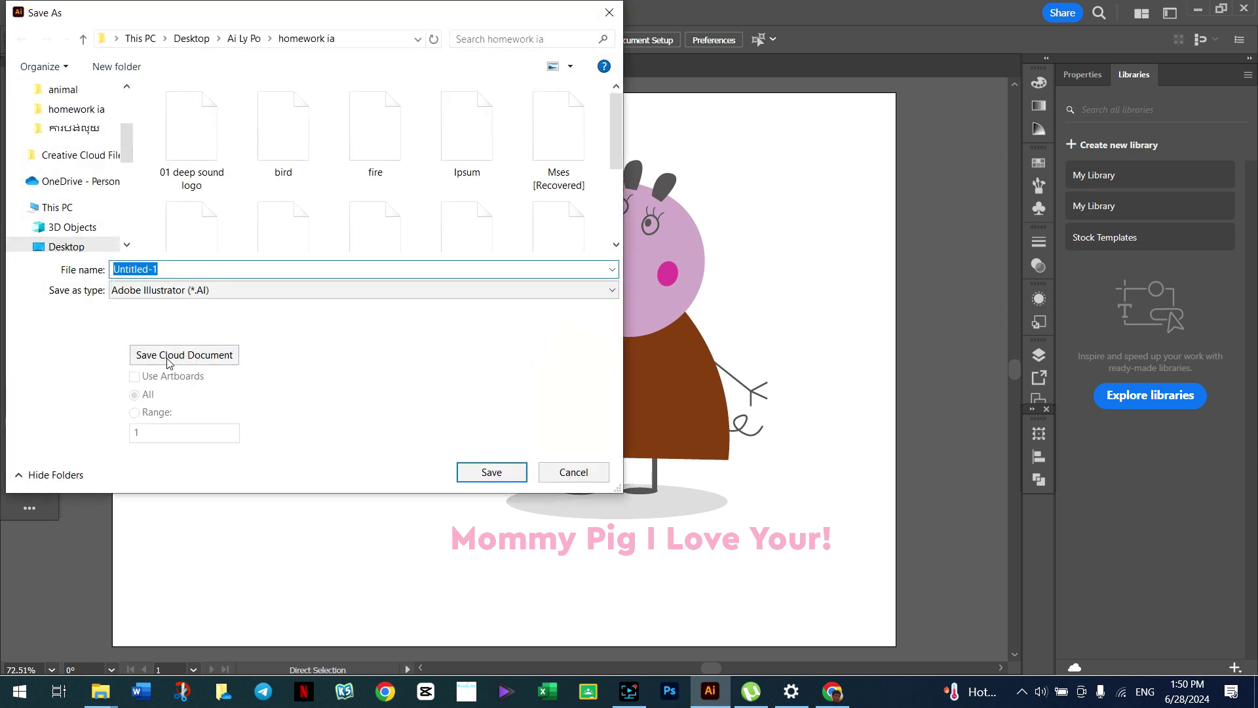
type("m")
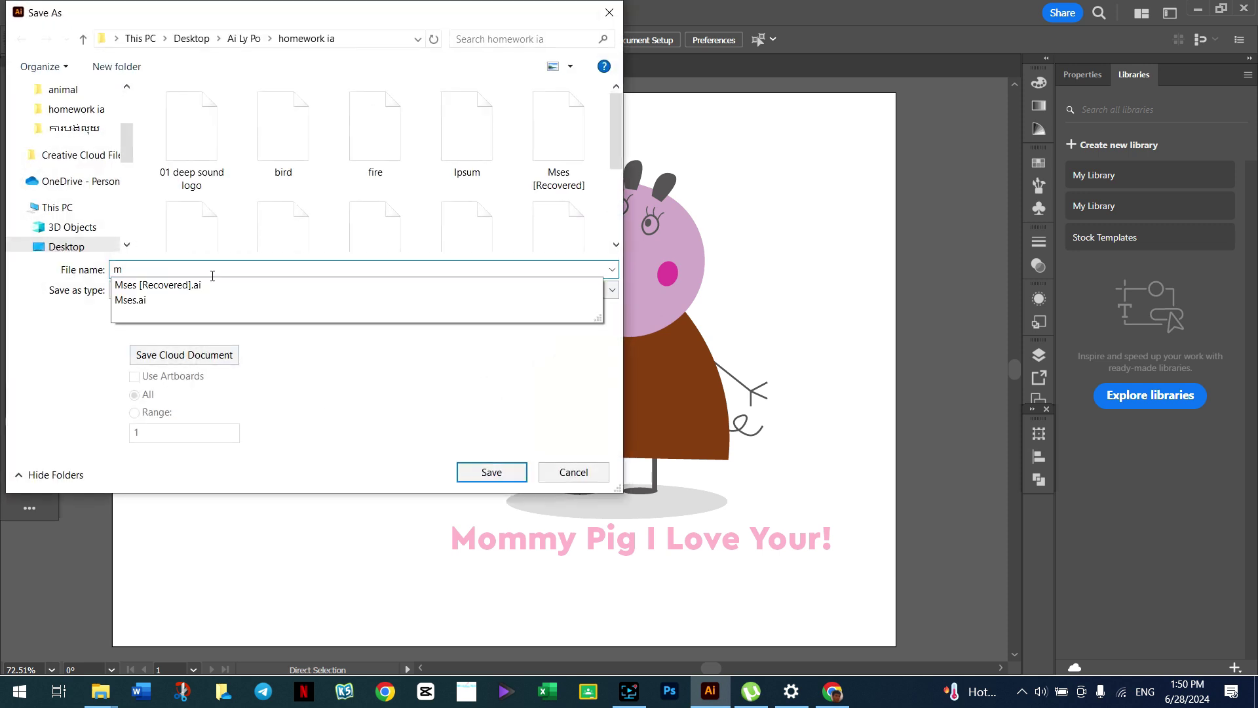
type("ommy pig")
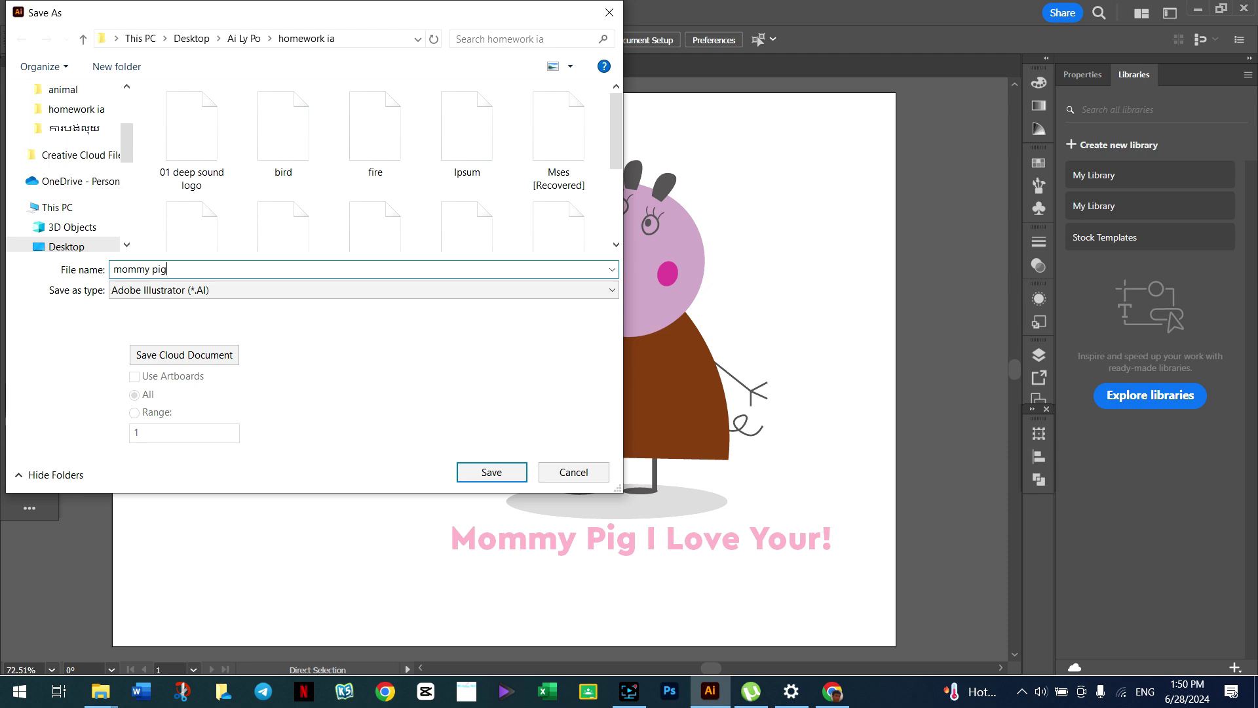
key("Return")
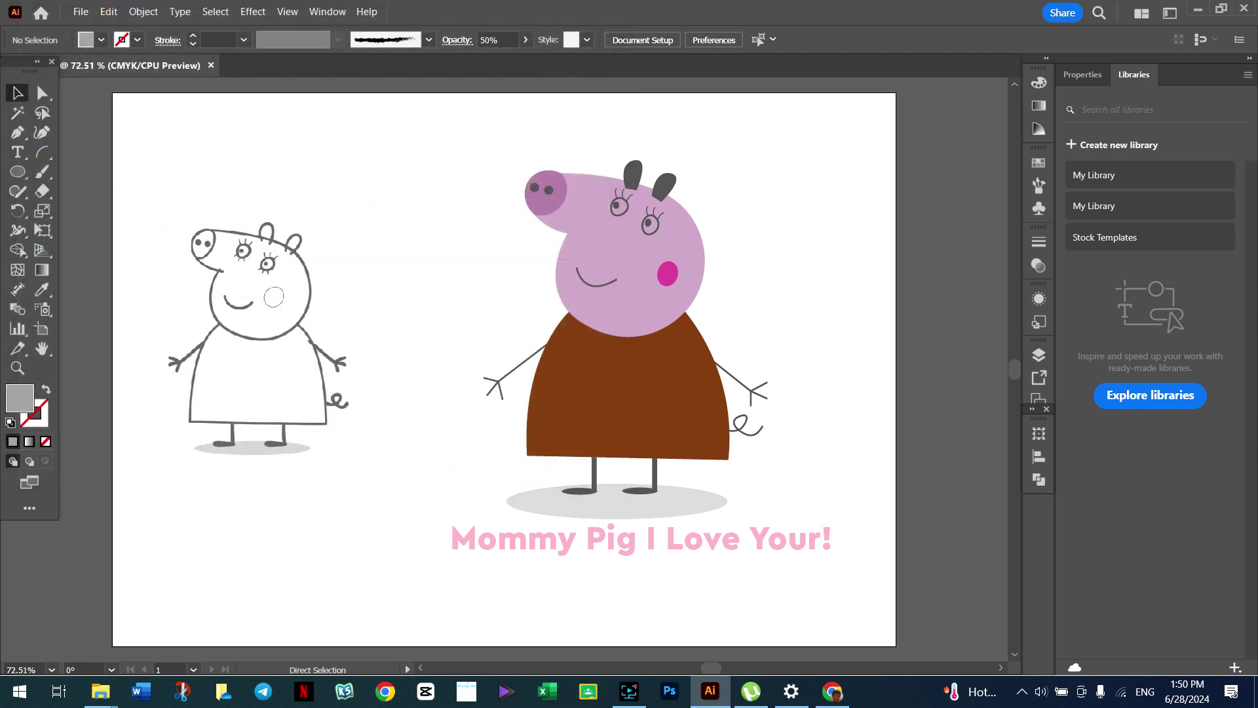